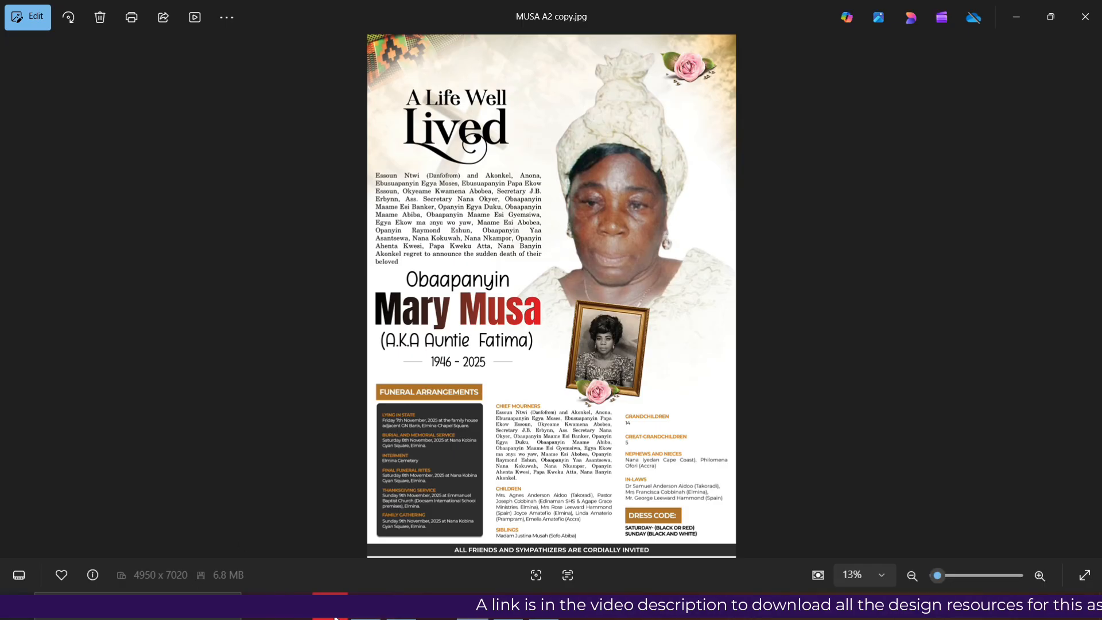
Bring the Google Drive Funeral Banner folder forward from the taskbar
left_click(331, 606)
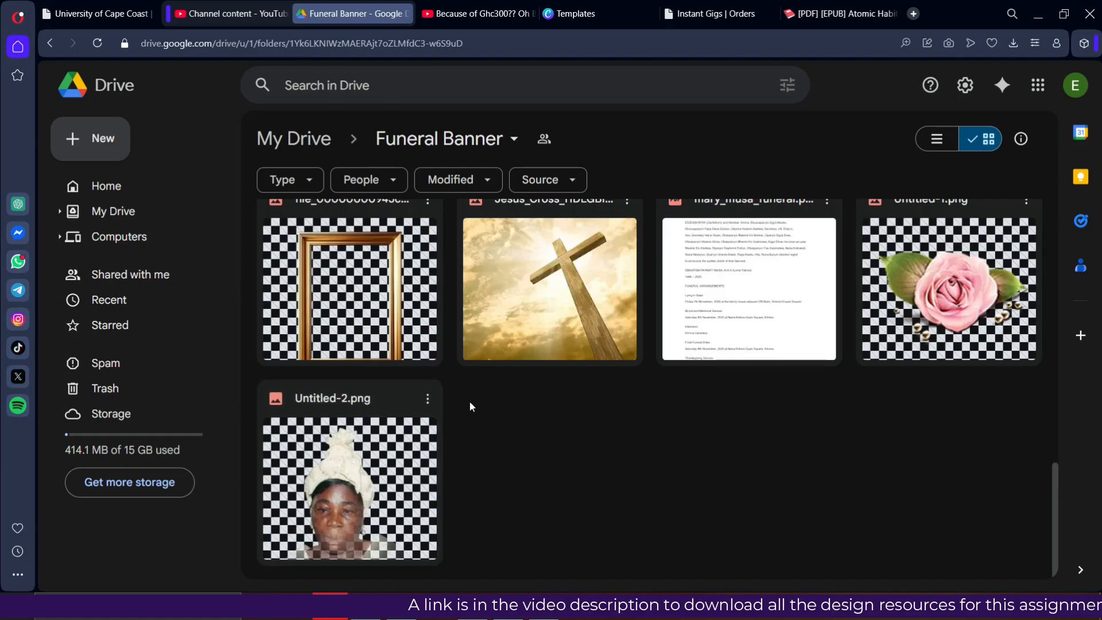
Scroll through the fonts and images in the Funeral Banner Drive folder
scroll(470, 402, "up", 6)
scroll(471, 405, "up", 6)
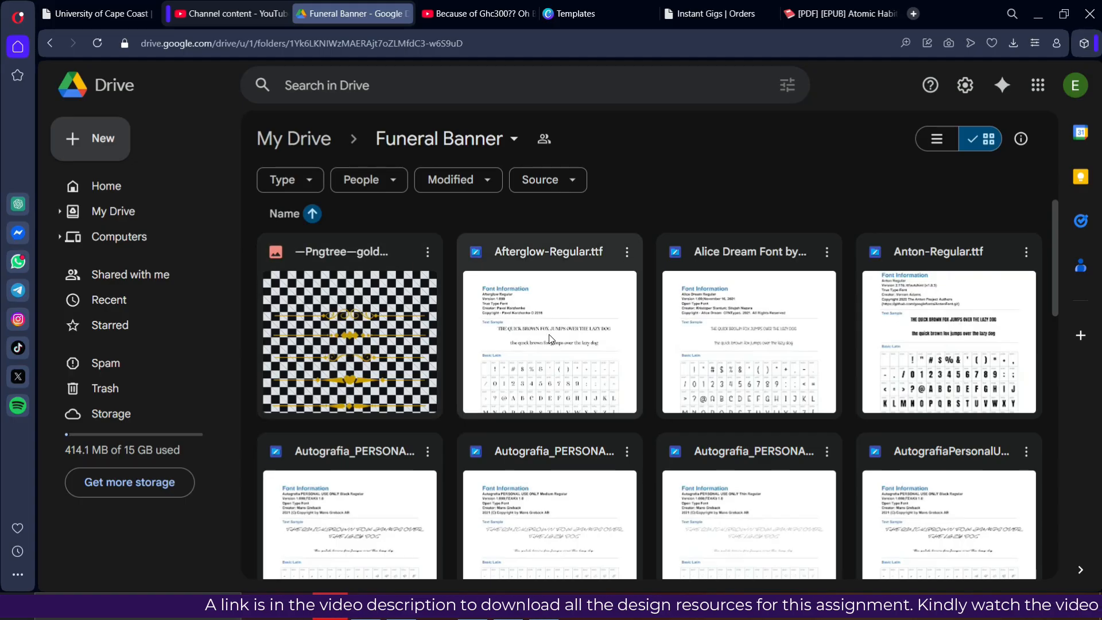
scroll(550, 339, "down", 3)
scroll(550, 339, "down", 8)
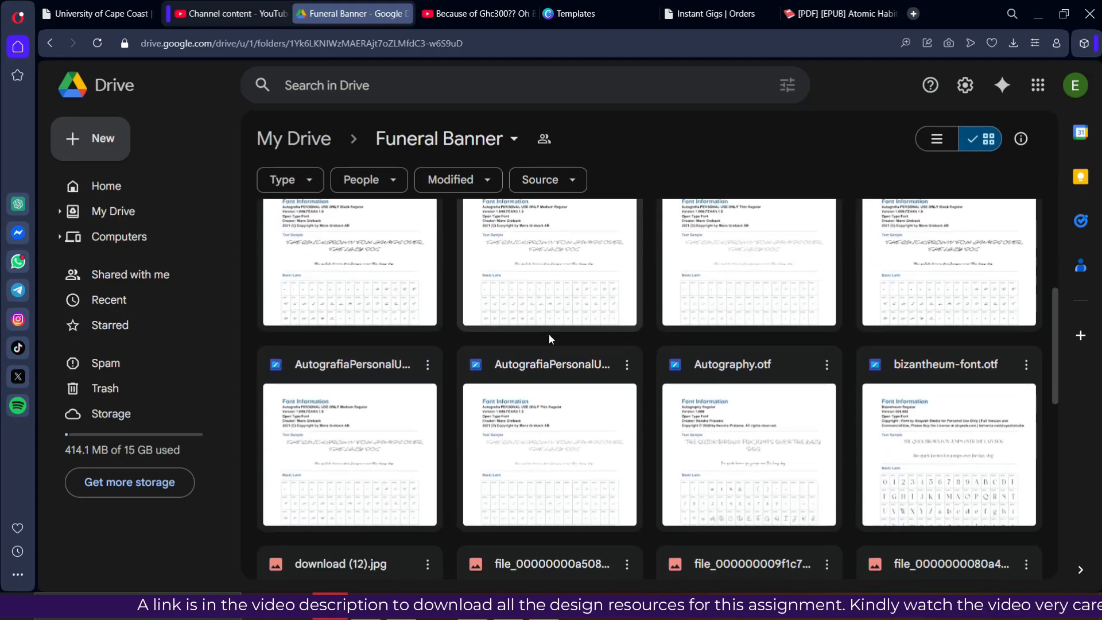
scroll(549, 338, "down", 3)
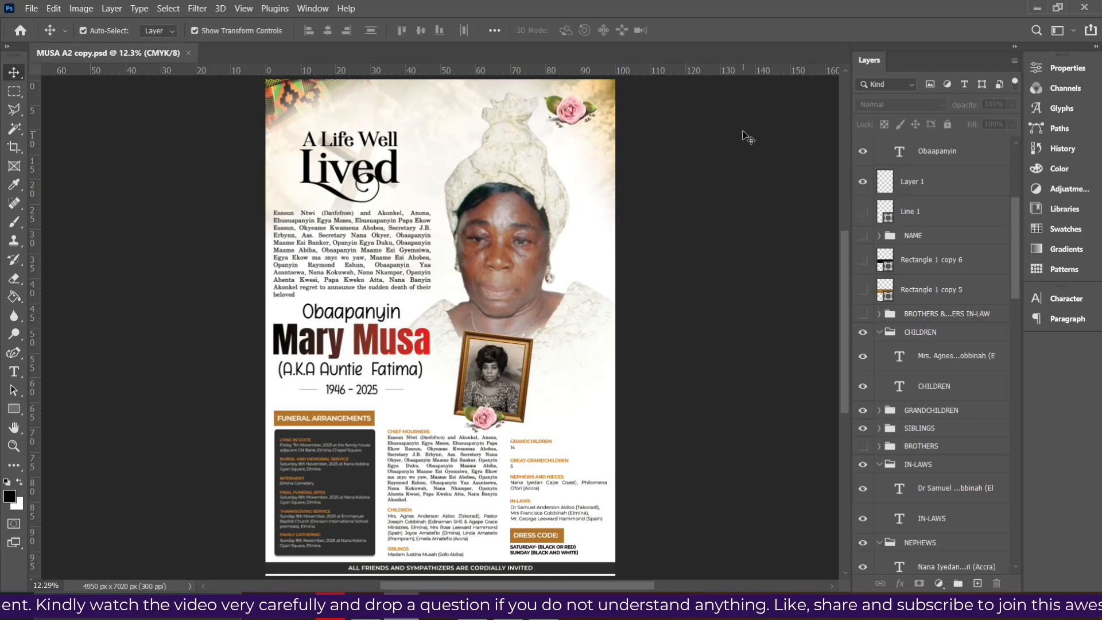
Glance at the File menu, then start a new document with Ctrl+N
left_click(31, 9)
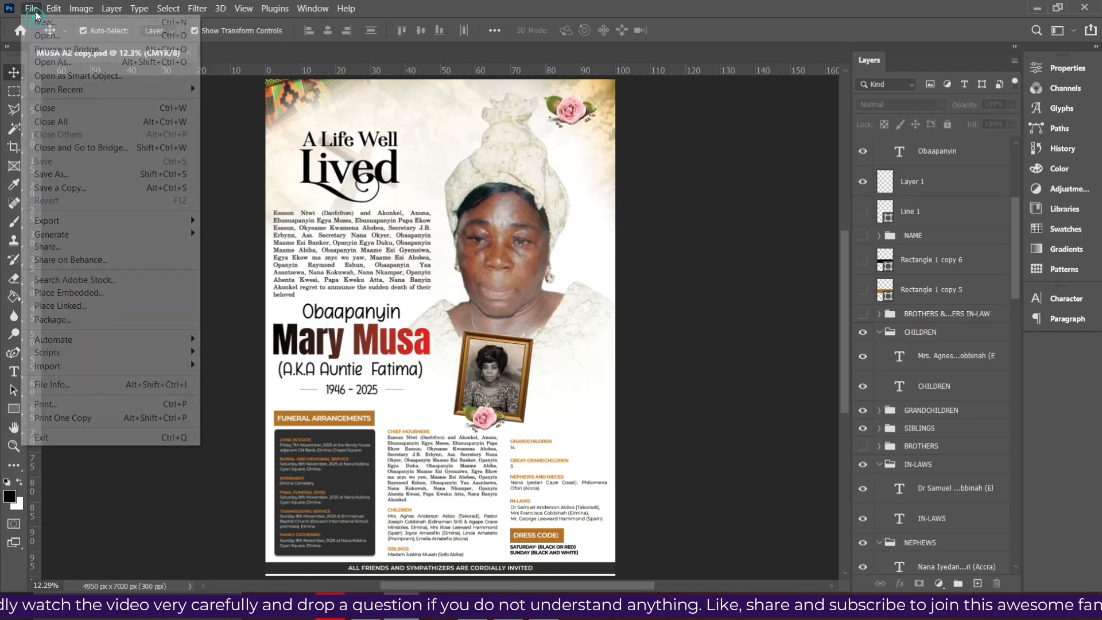
key("Escape")
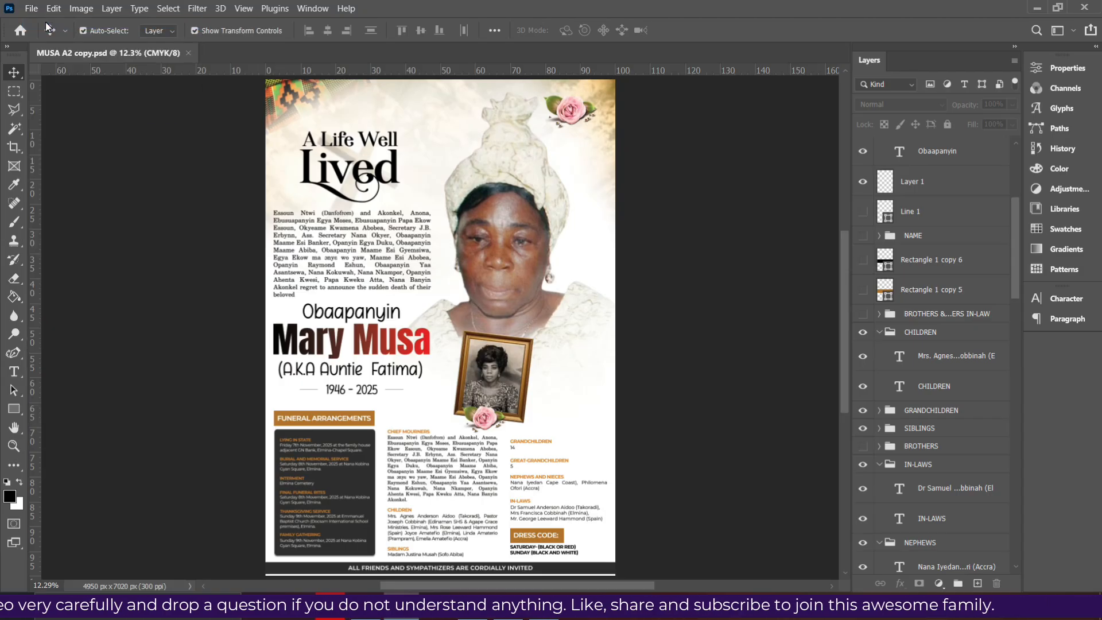
key("ctrl+n")
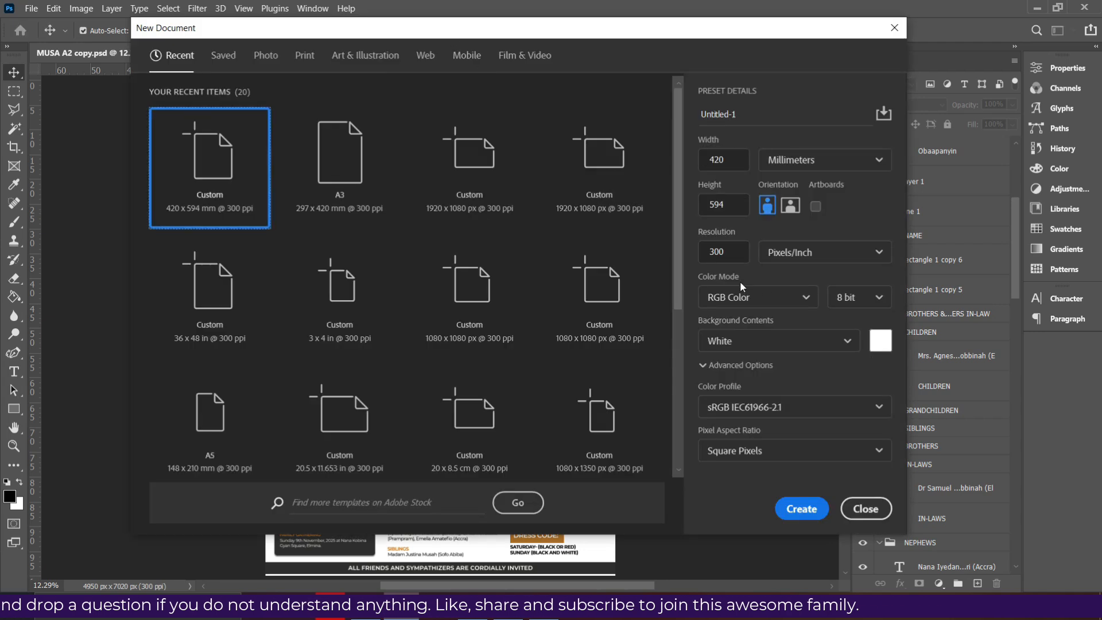
Set the colour mode to CMYK Color and browse the Print document presets
left_click(779, 297)
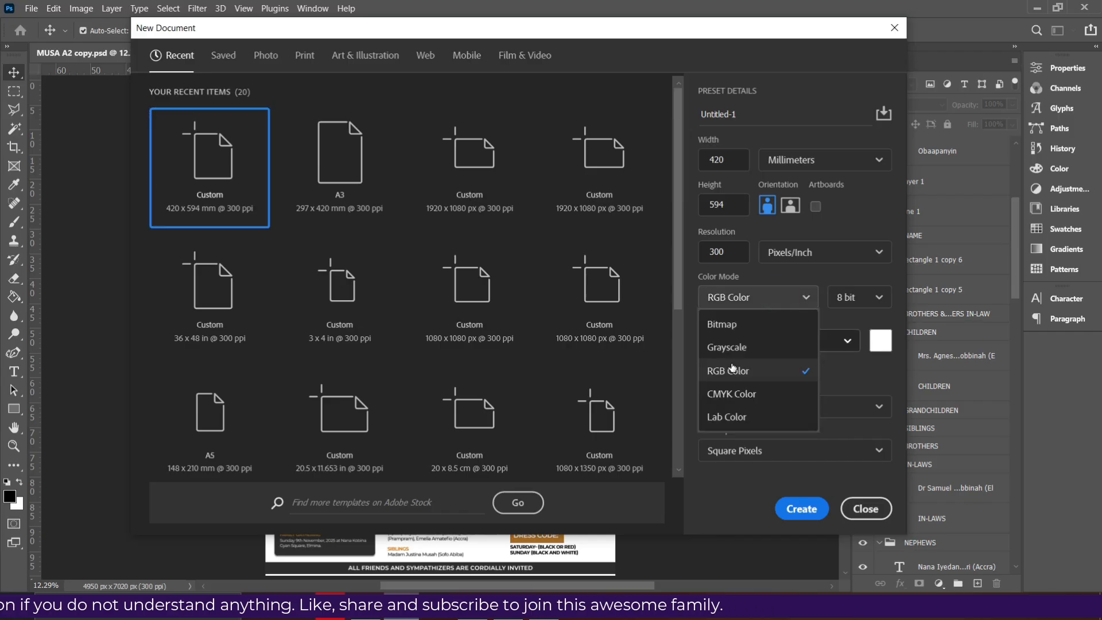
left_click(742, 399)
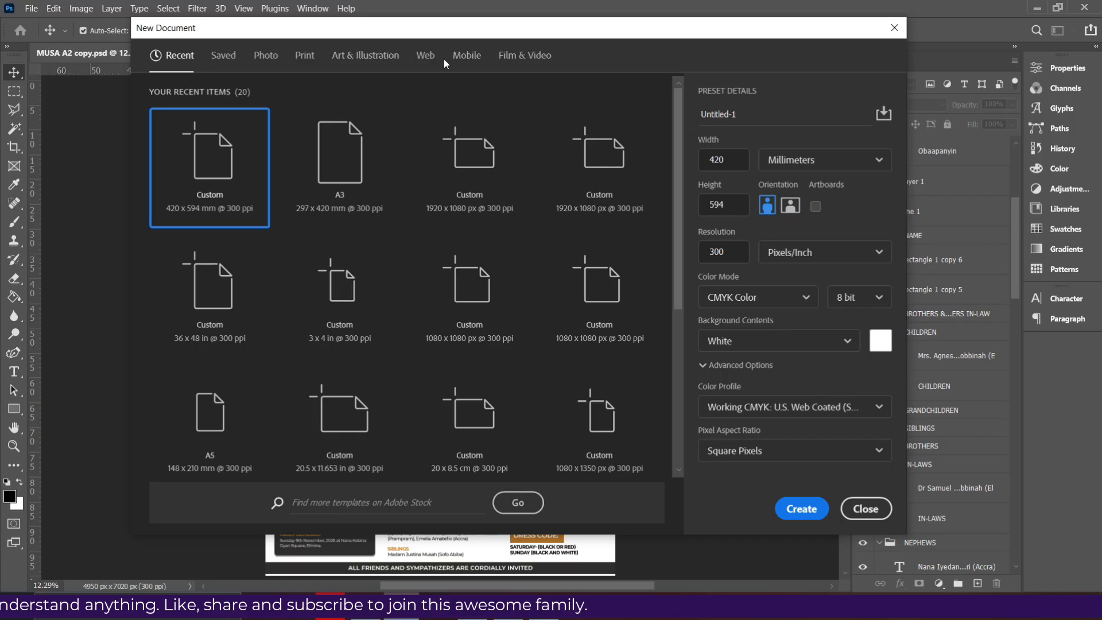
left_click(303, 57)
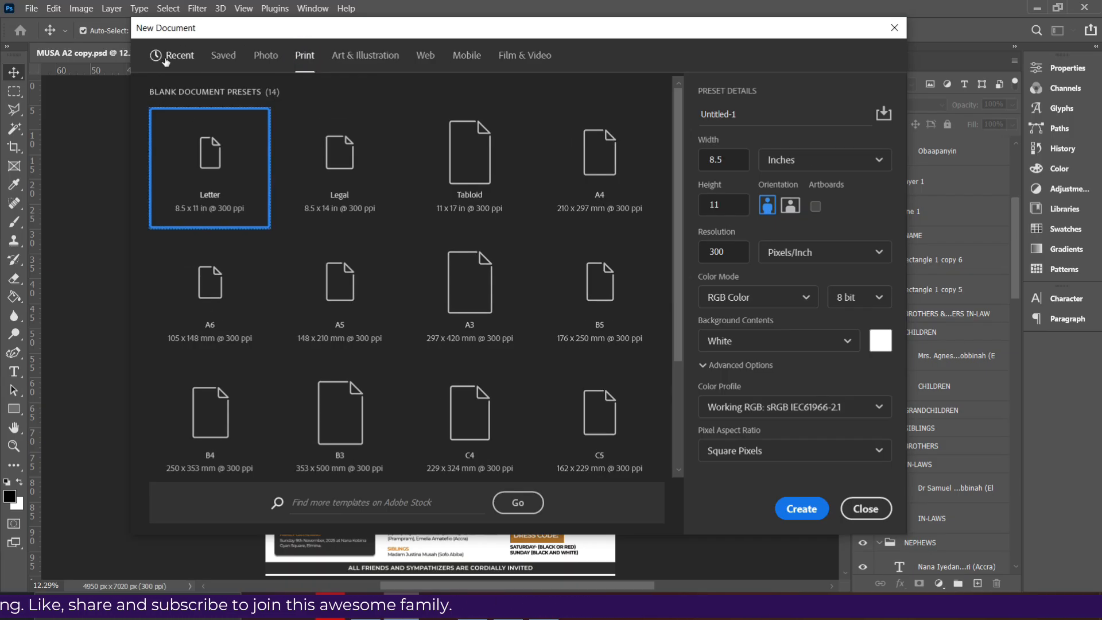
left_click(168, 55)
left_click(223, 57)
left_click(304, 55)
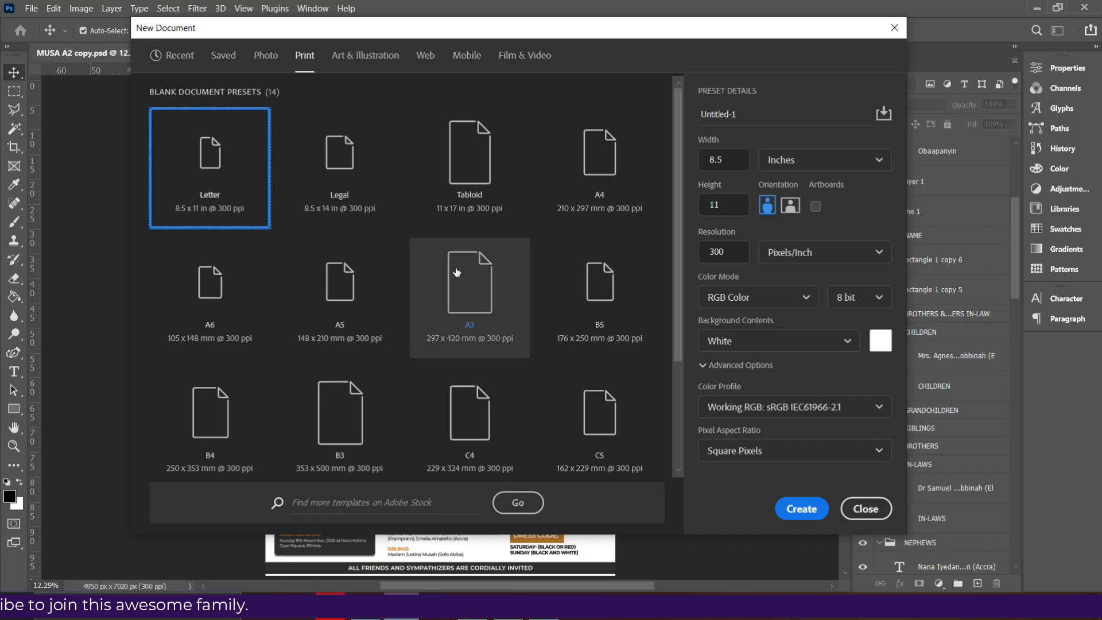
scroll(451, 276, "down", 2)
scroll(486, 380, "up", 2)
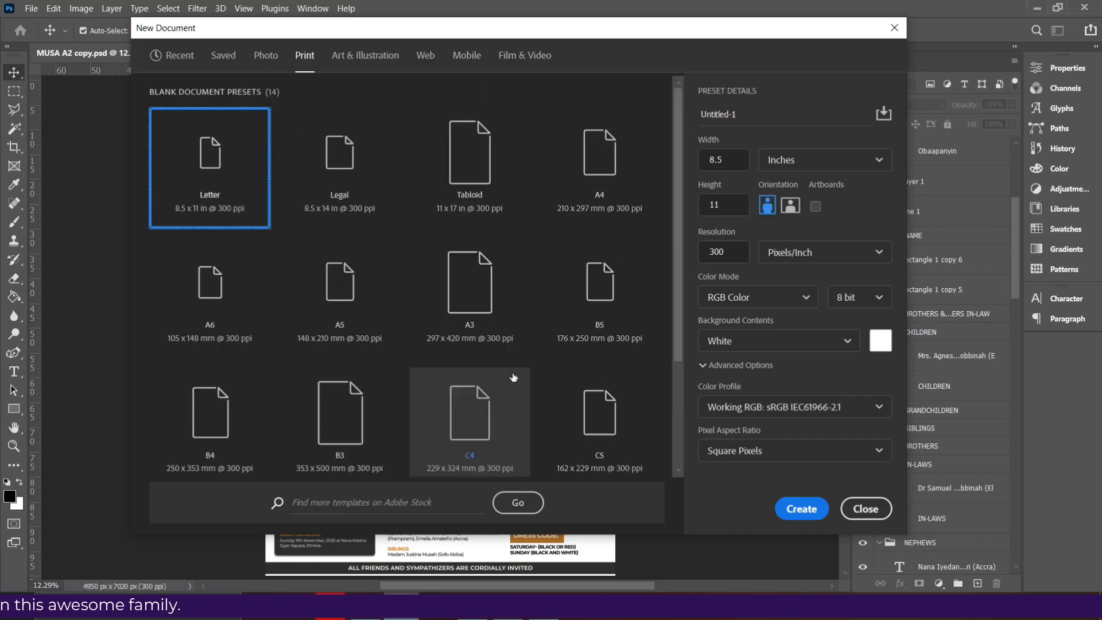
Choose the A3 297 × 420 mm preset in CMYK, name it FUNERAL POSTER, and create it
left_click(481, 308)
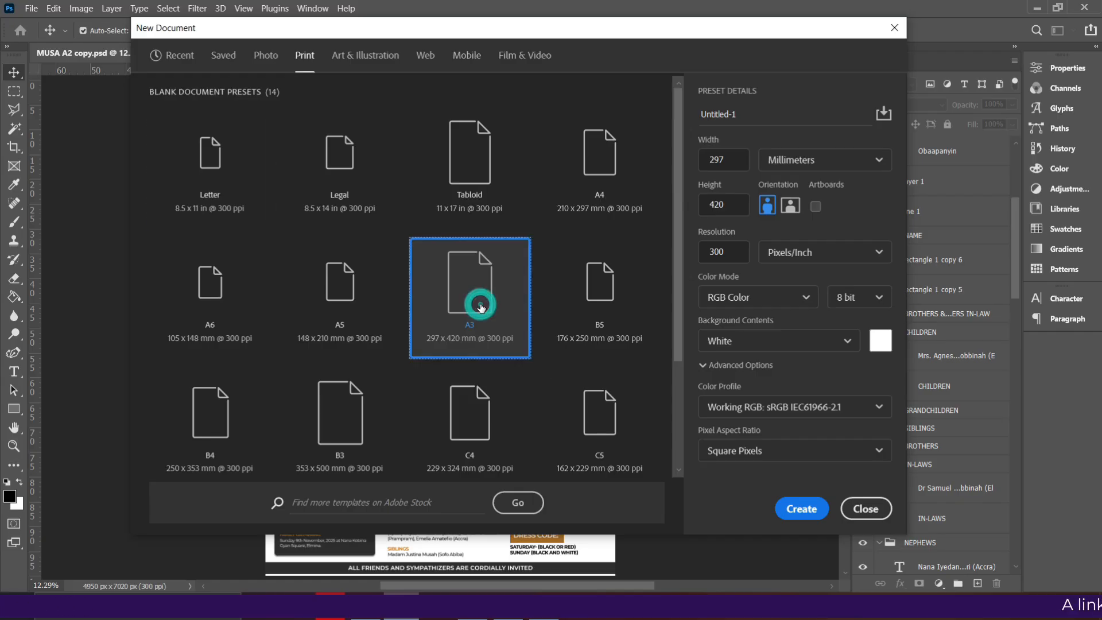
left_click(768, 299)
left_click(737, 395)
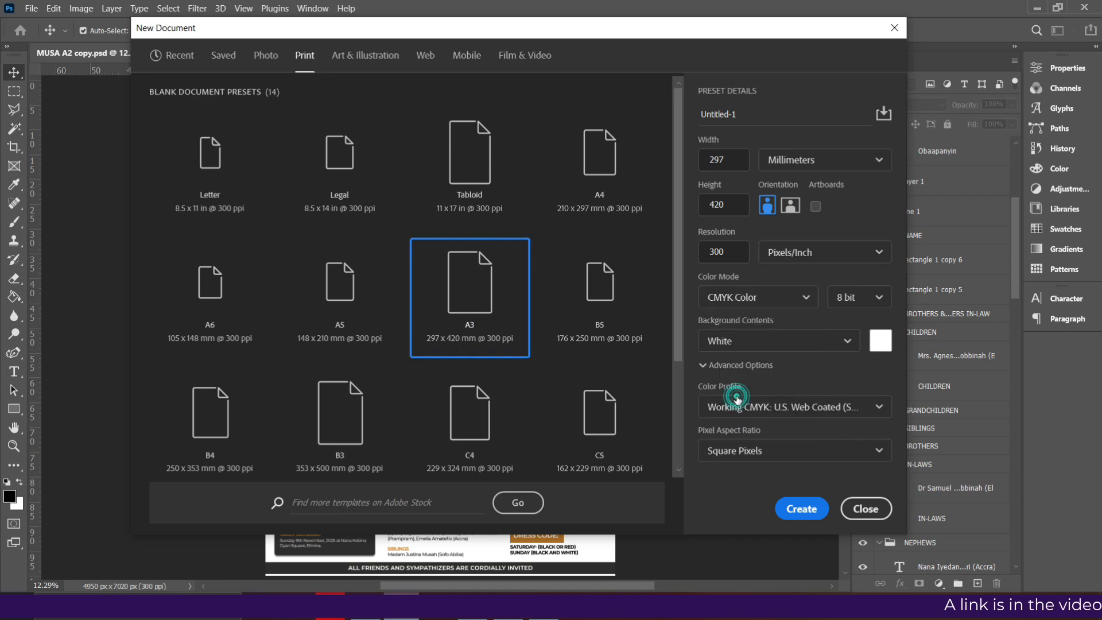
left_click(762, 110)
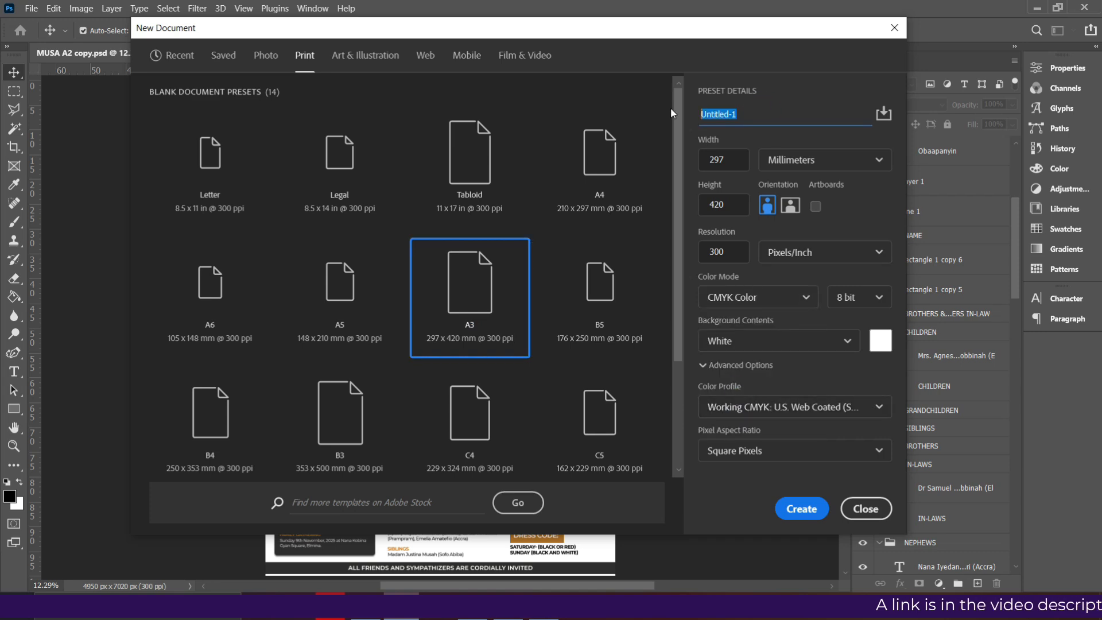
type("FUNERAL POSTER")
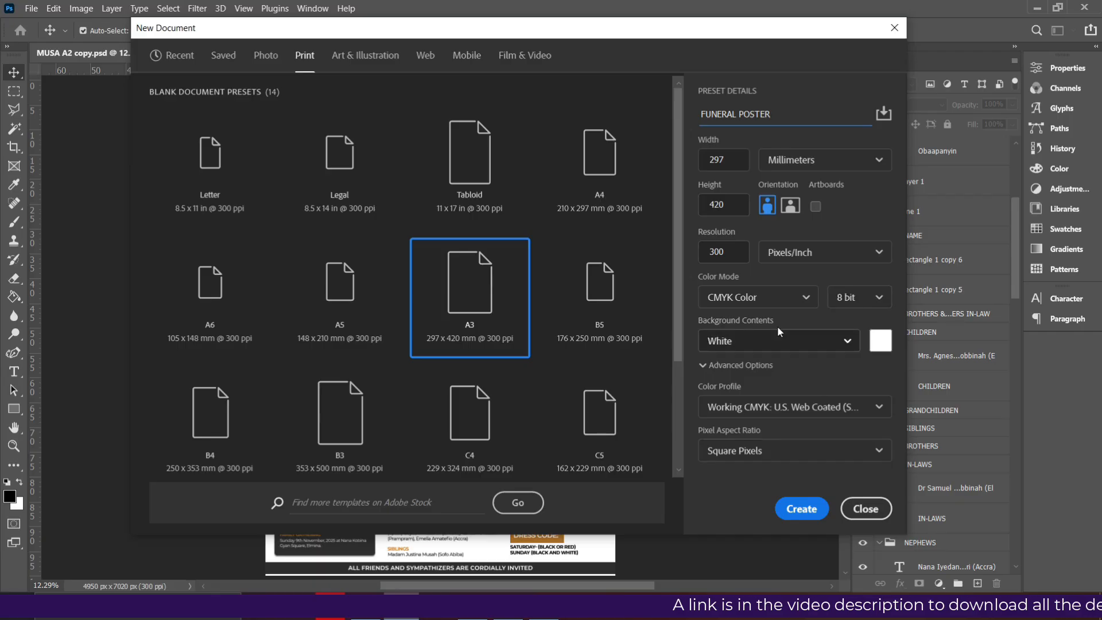
left_click(802, 510)
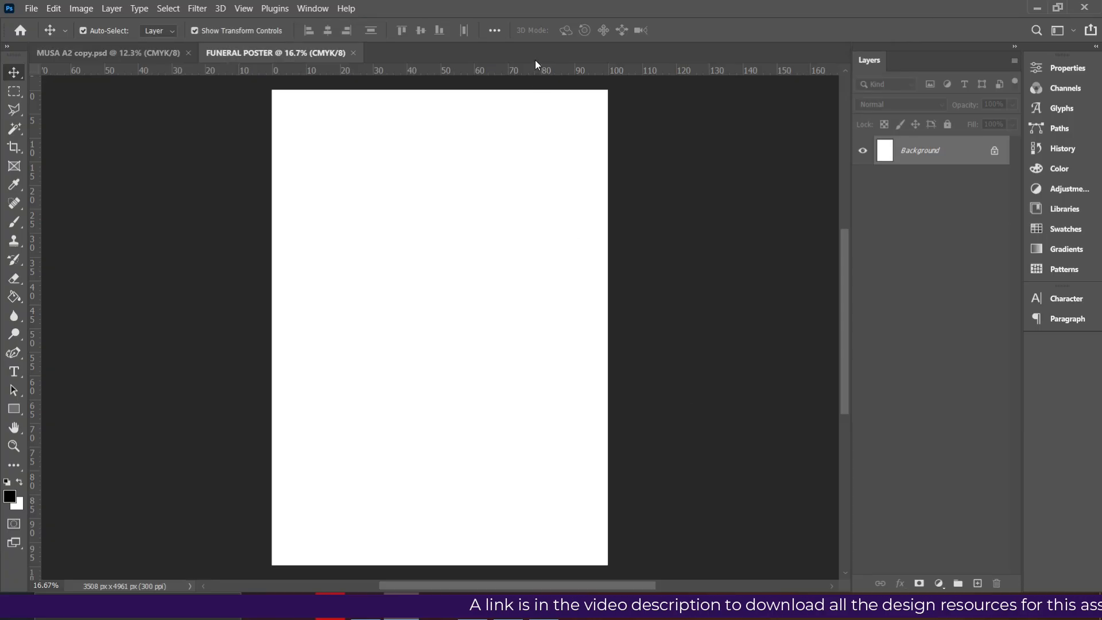
Add a horizontal guide near the top and vertical margin guides near each side edge
left_click_drag(538, 67, 537, 114)
left_click_drag(35, 259, 307, 278)
left_click_drag(35, 295, 578, 329)
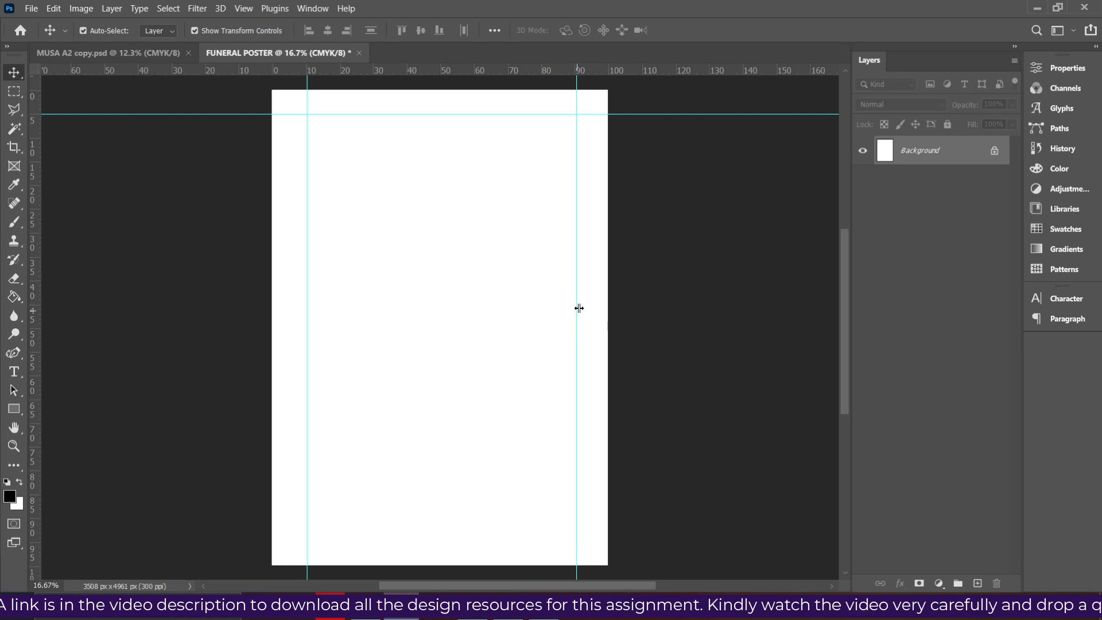
left_click_drag(577, 313, 588, 334)
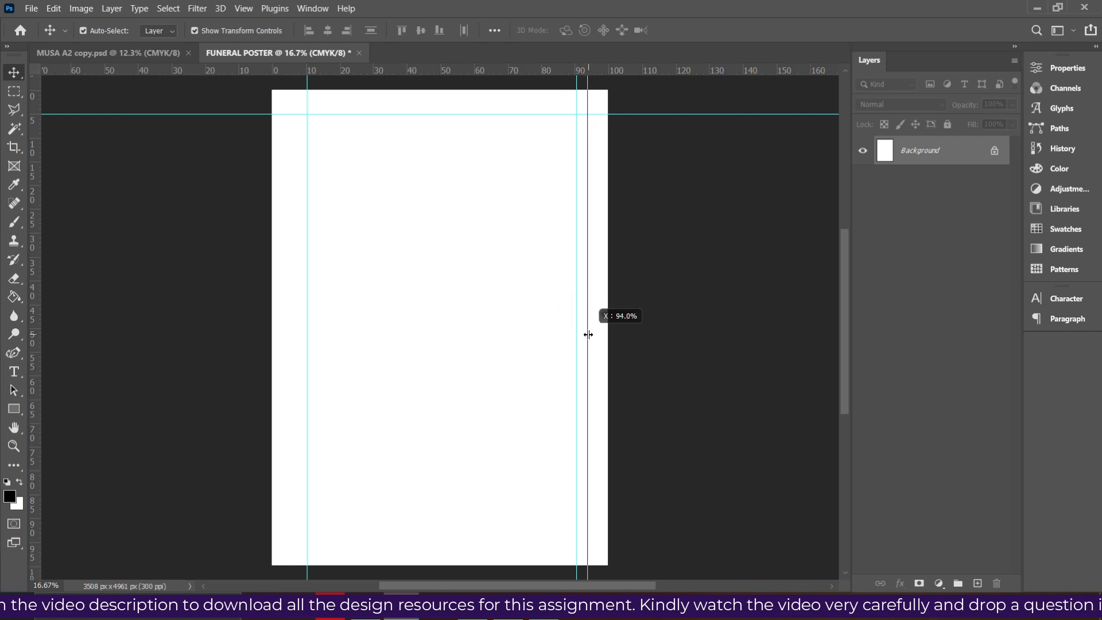
left_click_drag(311, 336, 295, 361)
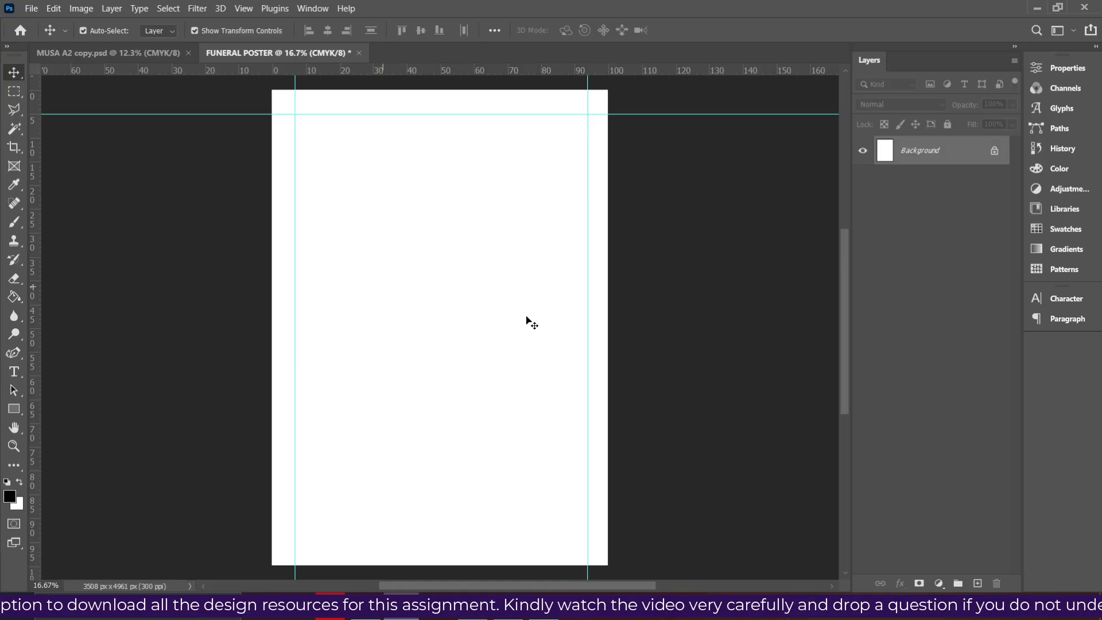
left_click(367, 604)
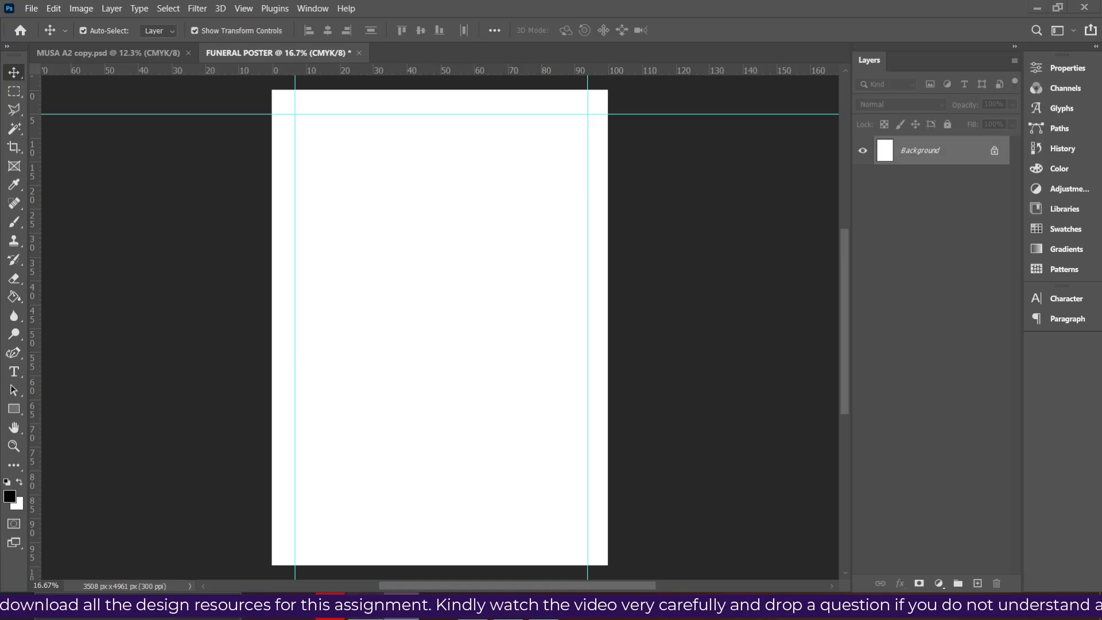
Place the download (12) gold wave image and scale it to fill the page
left_click(817, 192)
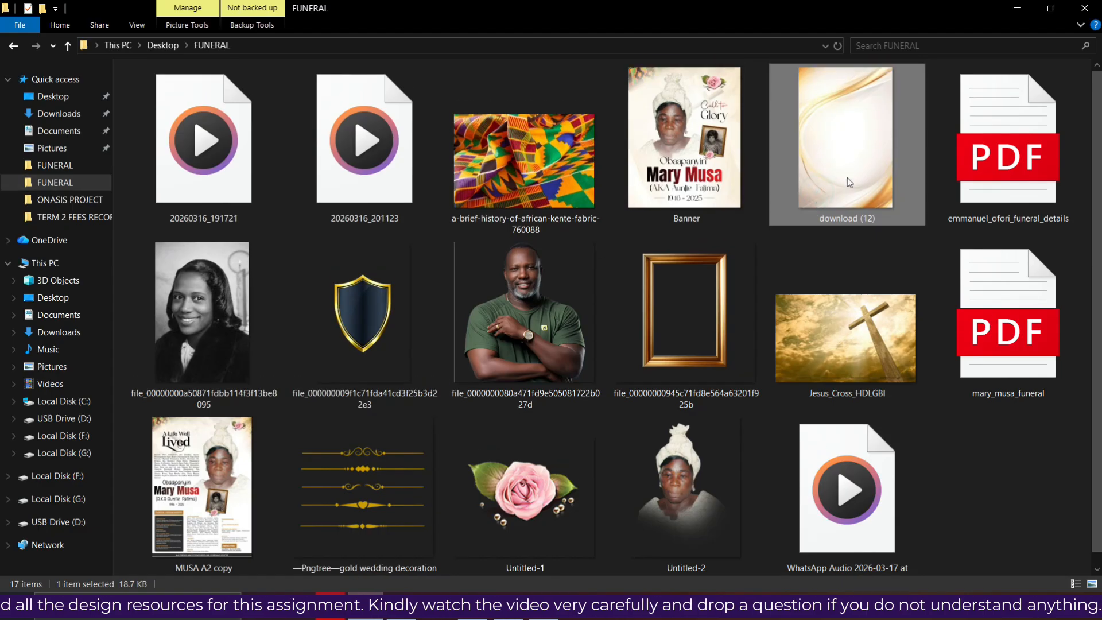
left_click_drag(848, 179, 447, 425)
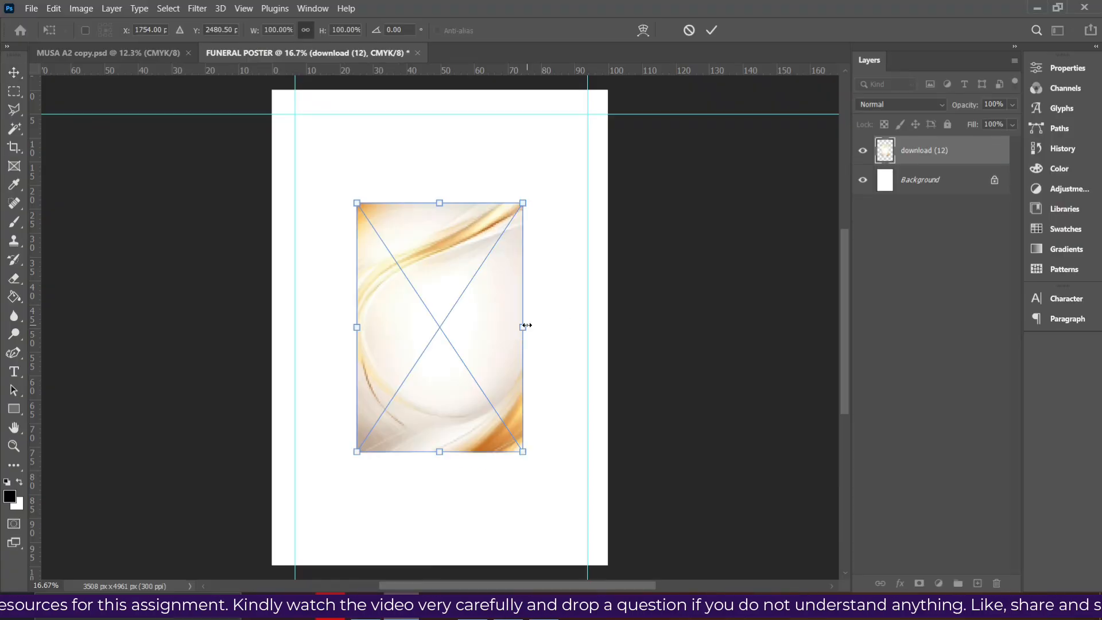
left_click_drag(527, 325, 608, 316)
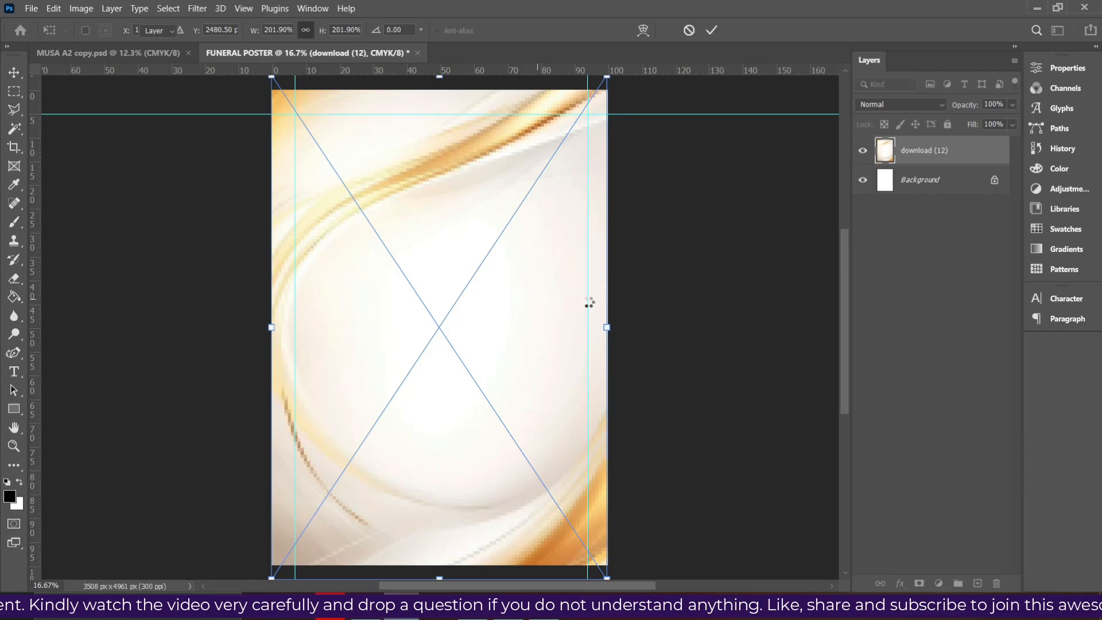
key("Return")
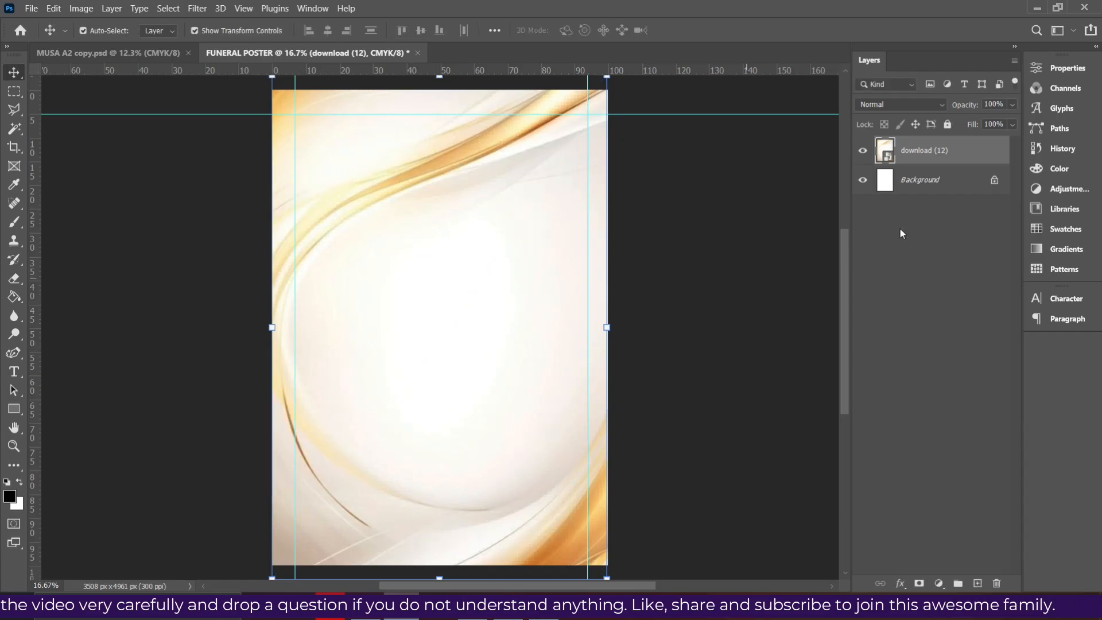
Lower the gold wave background layer's opacity to 12%
left_click(1012, 106)
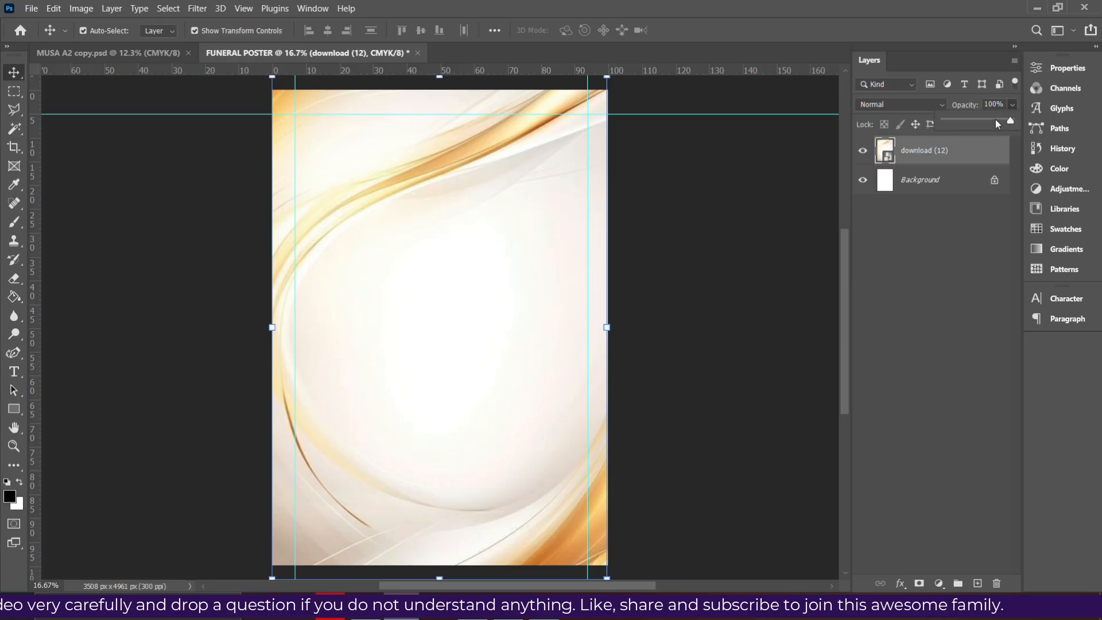
left_click(960, 119)
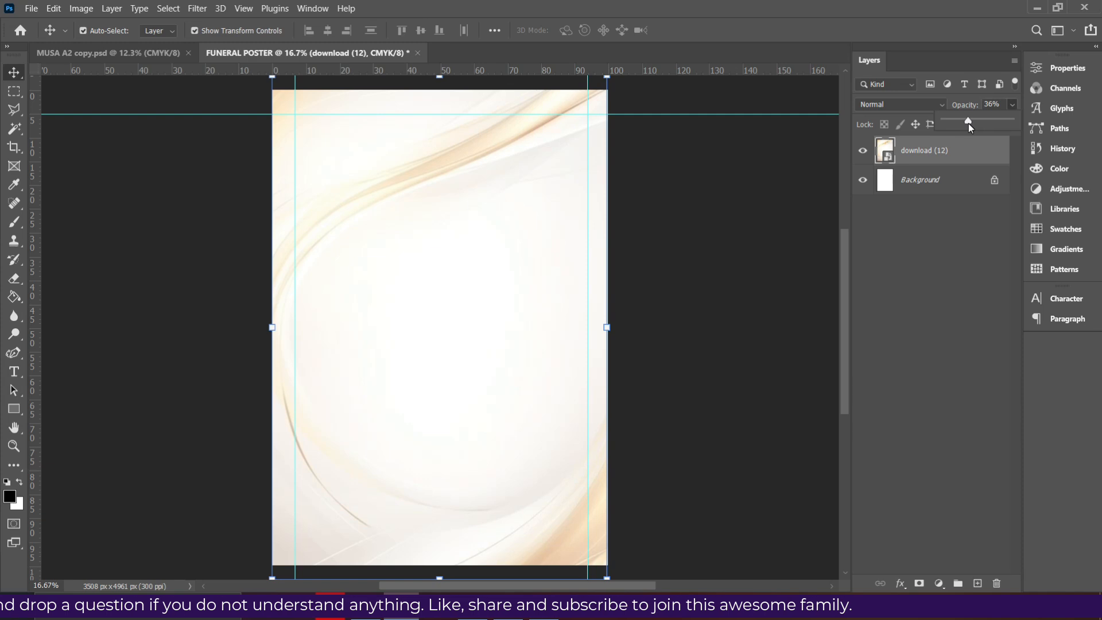
left_click_drag(950, 124, 953, 122)
left_click(719, 226)
left_click(358, 617)
Place the kente fabric image at the top, shrink it to about 40%, and rasterize it
left_click(549, 185)
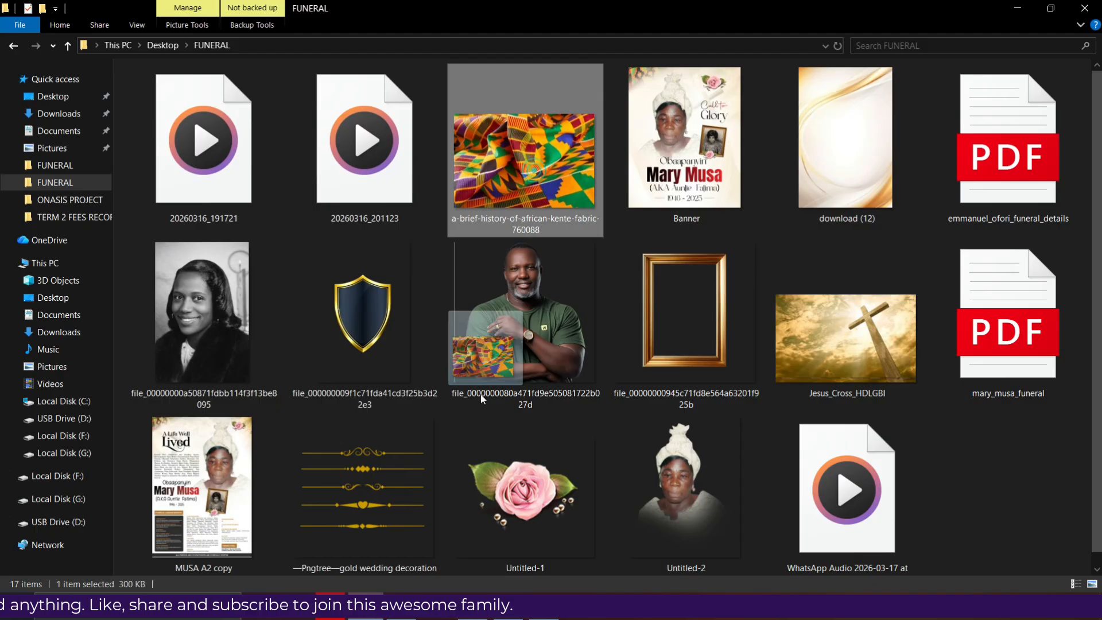
left_click(401, 615)
left_click_drag(392, 481, 346, 333)
left_click_drag(452, 352, 431, 210)
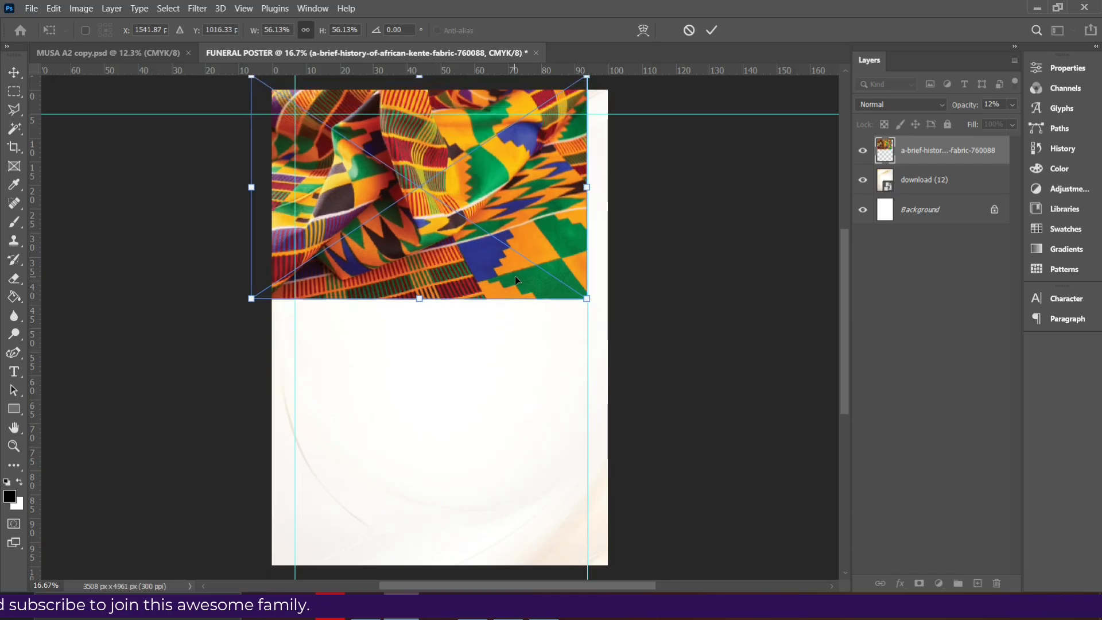
left_click_drag(587, 299, 483, 169)
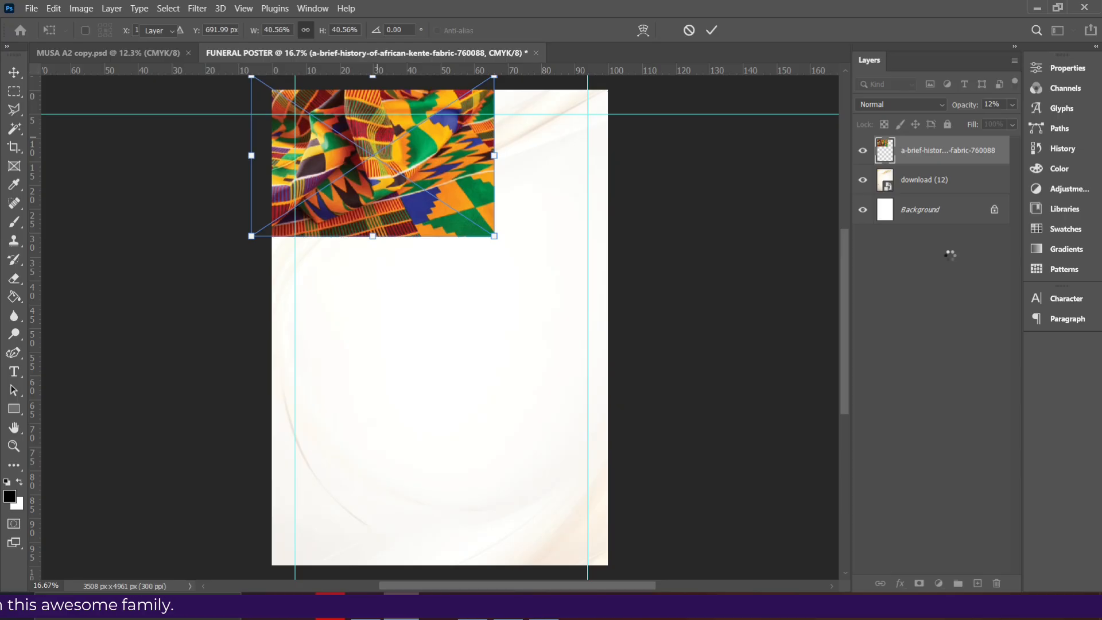
right_click(957, 164)
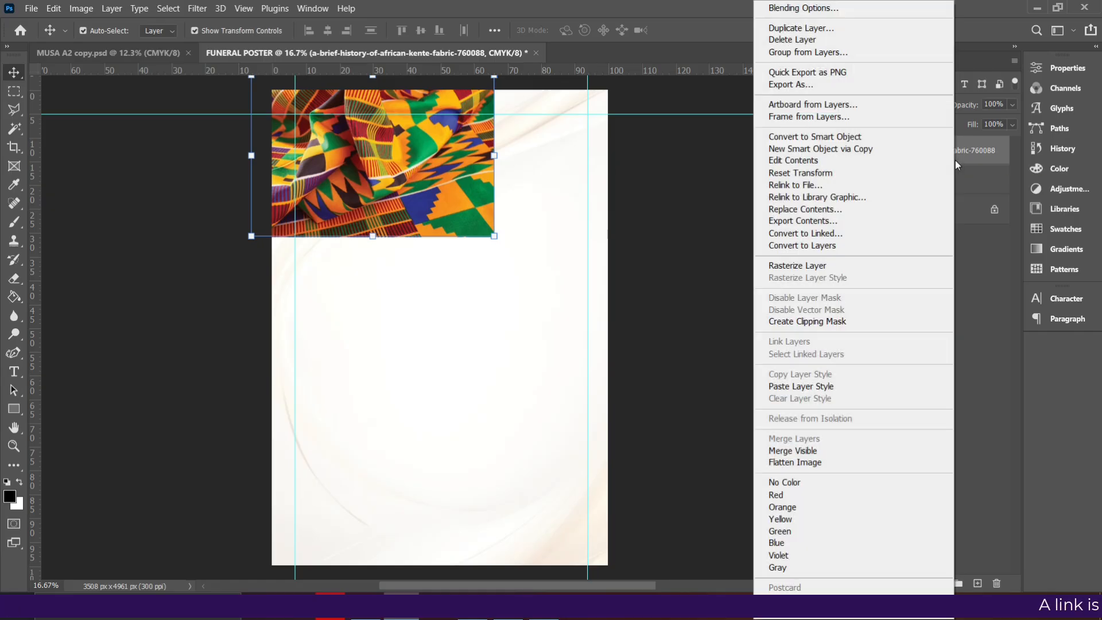
left_click(806, 266)
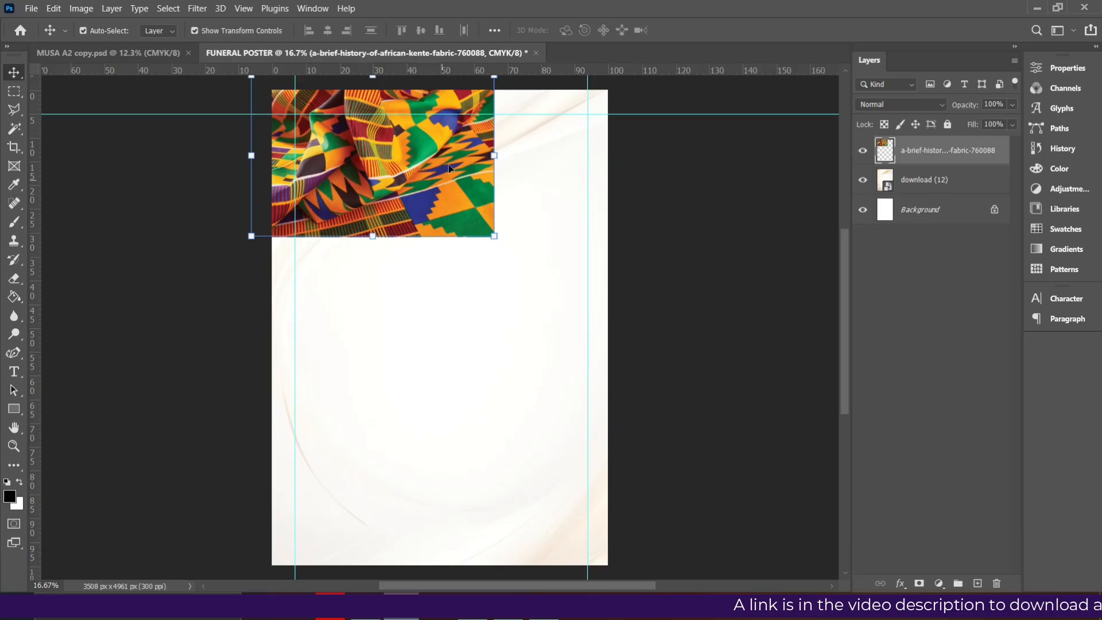
Erase the kente image's lower-right part with a large Eraser brush so it fades
left_click(12, 280)
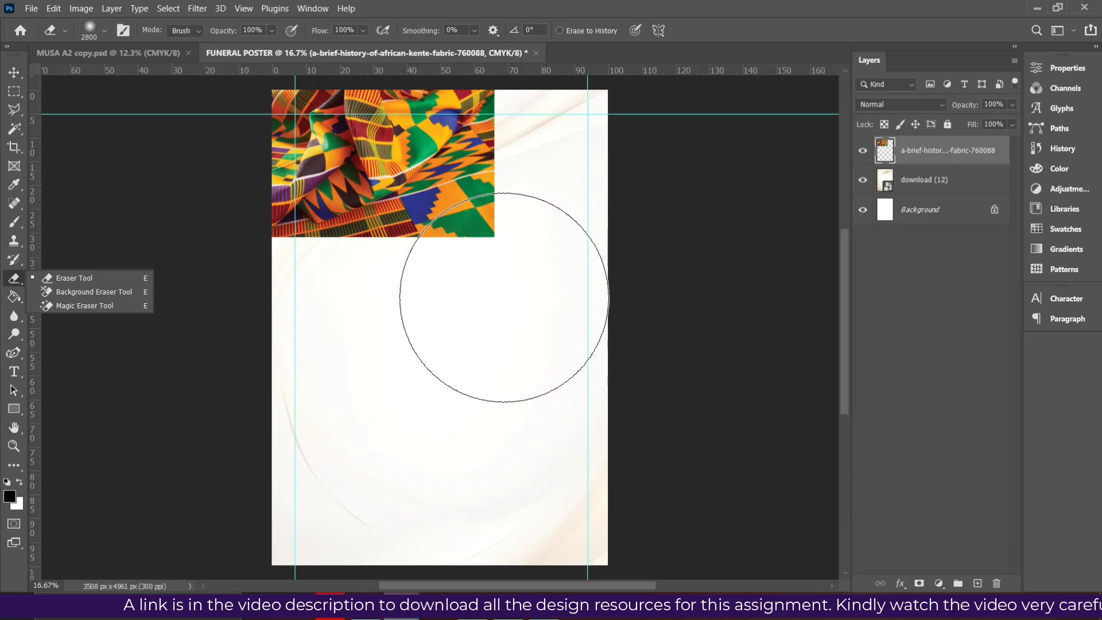
key("bracketright")
key("bracketright")
key("bracketright")
key("bracketright")
key("bracketright")
key("bracketright")
key("bracketright")
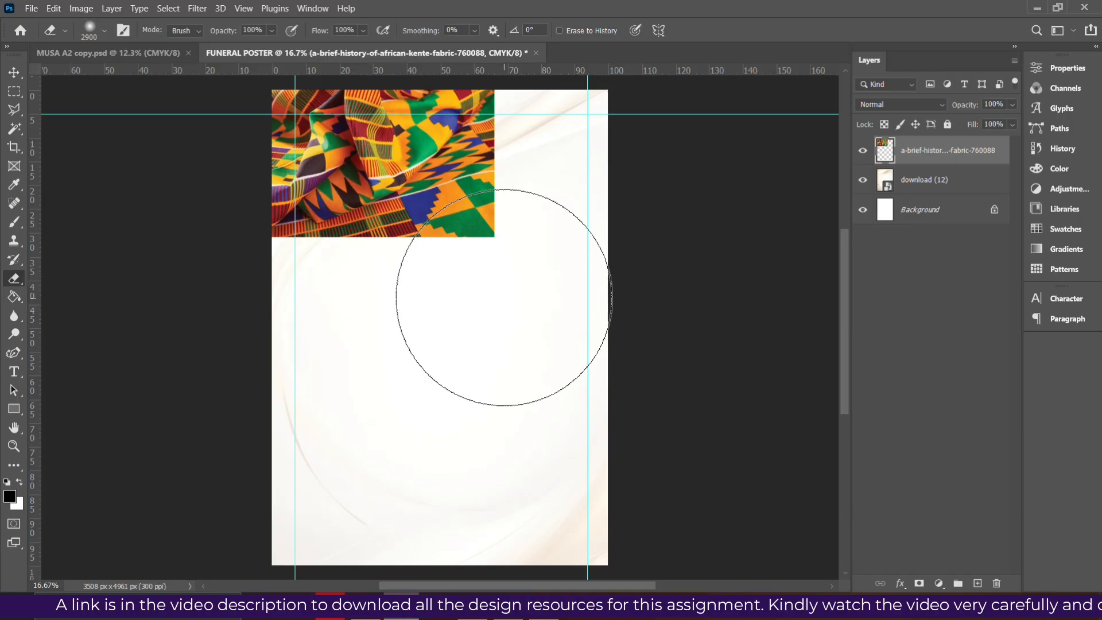
key("bracketleft")
key("bracketleft")
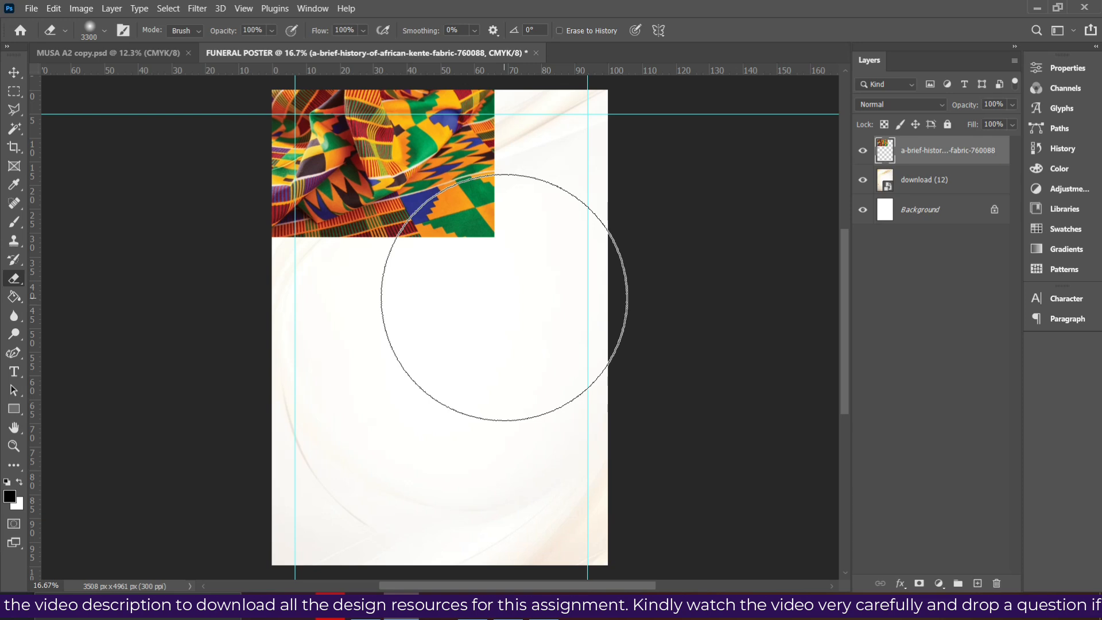
key("bracketleft")
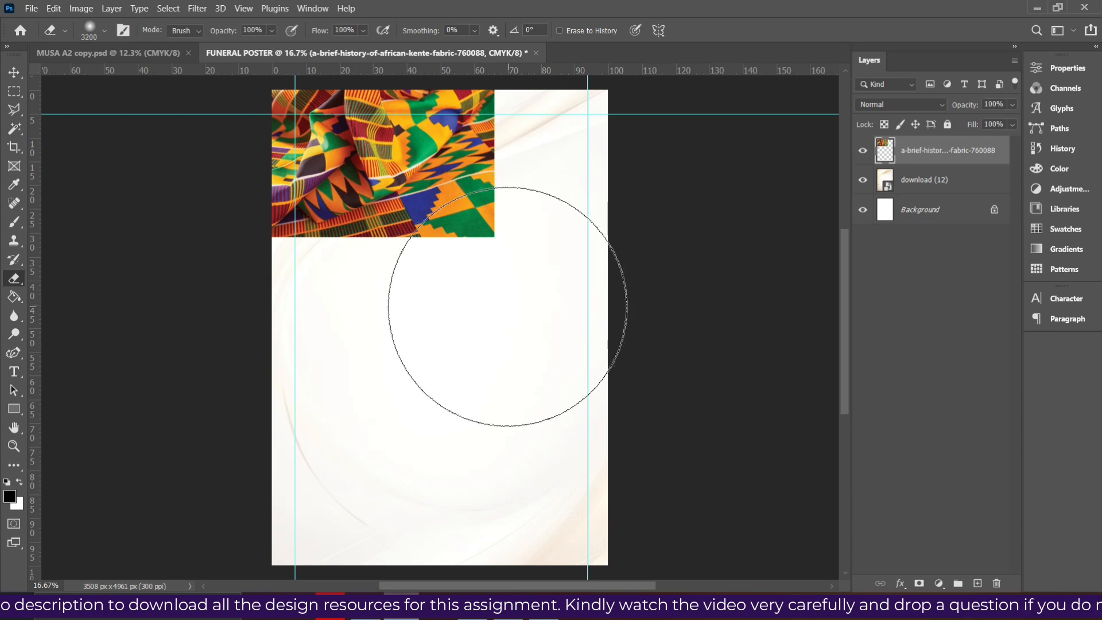
left_click(516, 294)
mouse_move(550, 253)
left_mouse_down()
mouse_move(615, 136)
mouse_move(605, 182)
mouse_move(609, 167)
mouse_move(714, 111)
mouse_move(598, 109)
mouse_move(588, 156)
mouse_move(568, 136)
mouse_move(369, 320)
mouse_move(390, 330)
mouse_move(573, 325)
mouse_move(505, 315)
mouse_move(580, 238)
mouse_move(701, 74)
mouse_move(620, 74)
left_mouse_up()
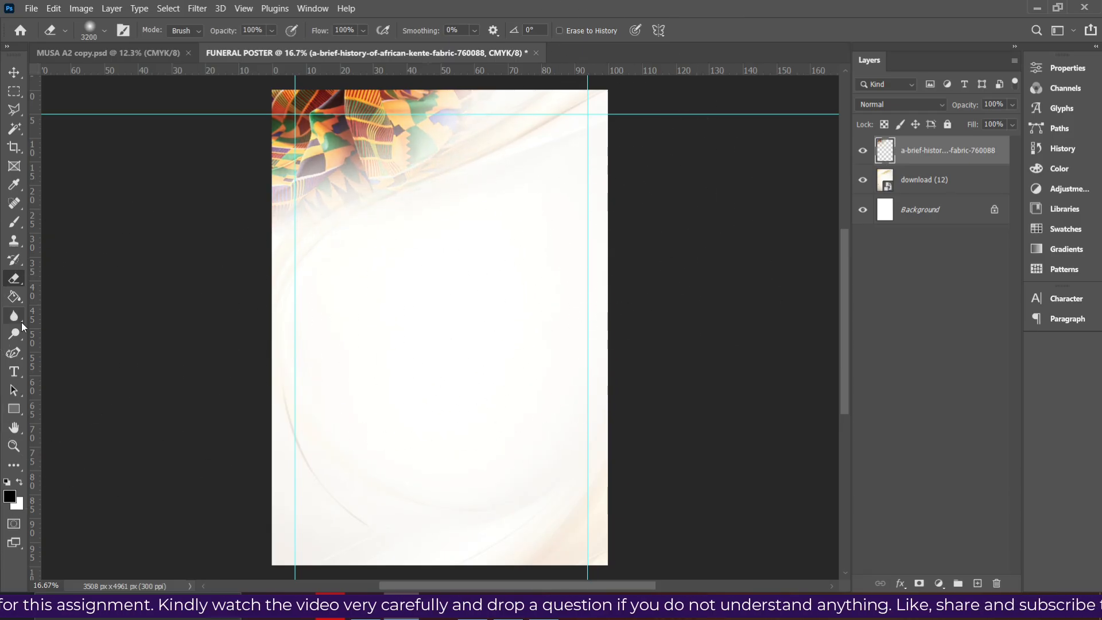
Scale the kente image down to 79% into the top-left corner
left_click(12, 71)
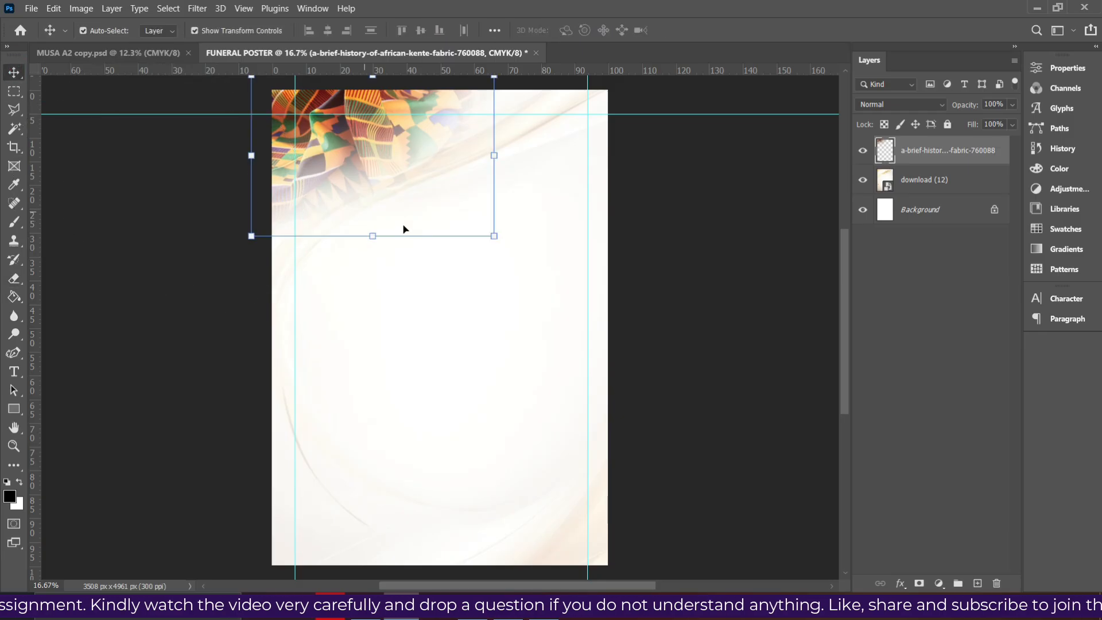
left_click_drag(495, 238, 440, 193)
double_click(381, 152)
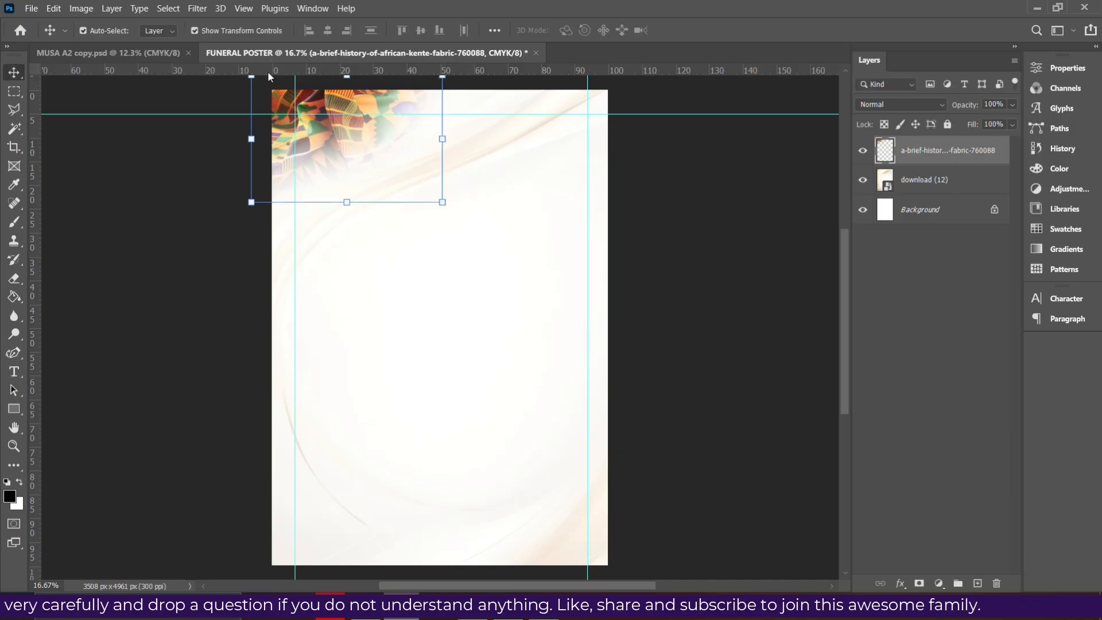
key("alt+Tab")
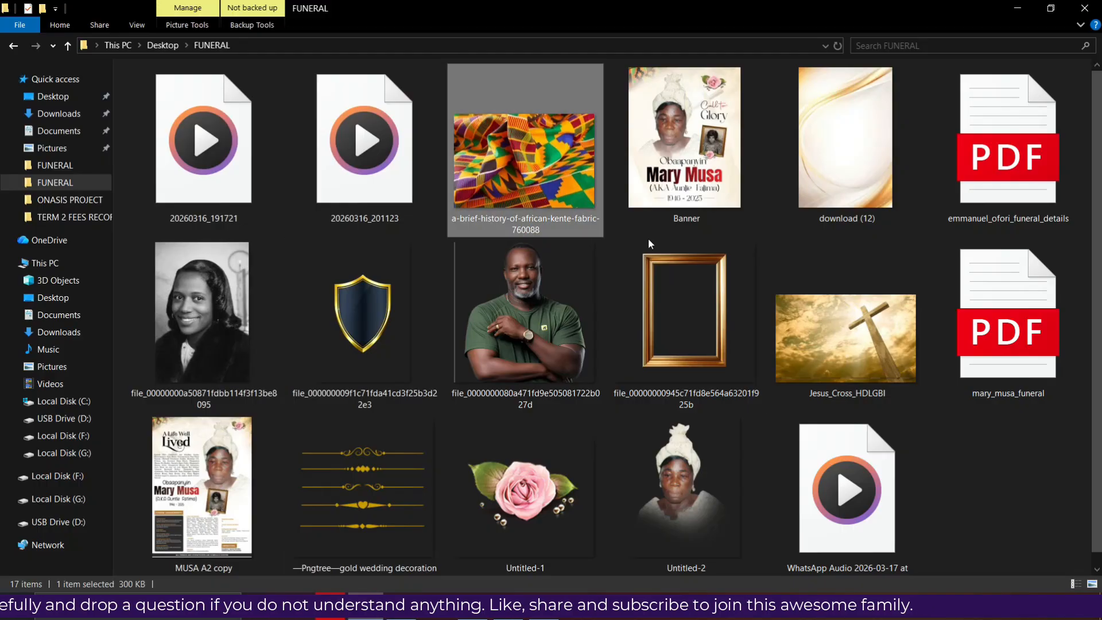
Place Jesus_Cross_HDLGBI beneath the kente layer and enlarge it across the poster's top
double_click(842, 357)
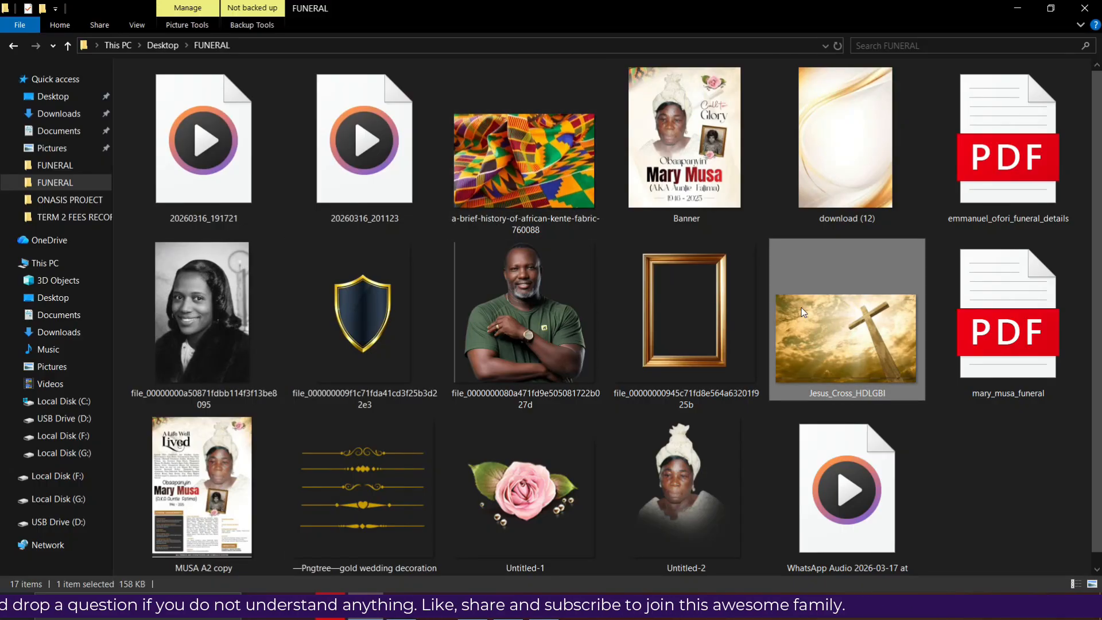
left_click_drag(845, 333, 441, 448)
key("Return")
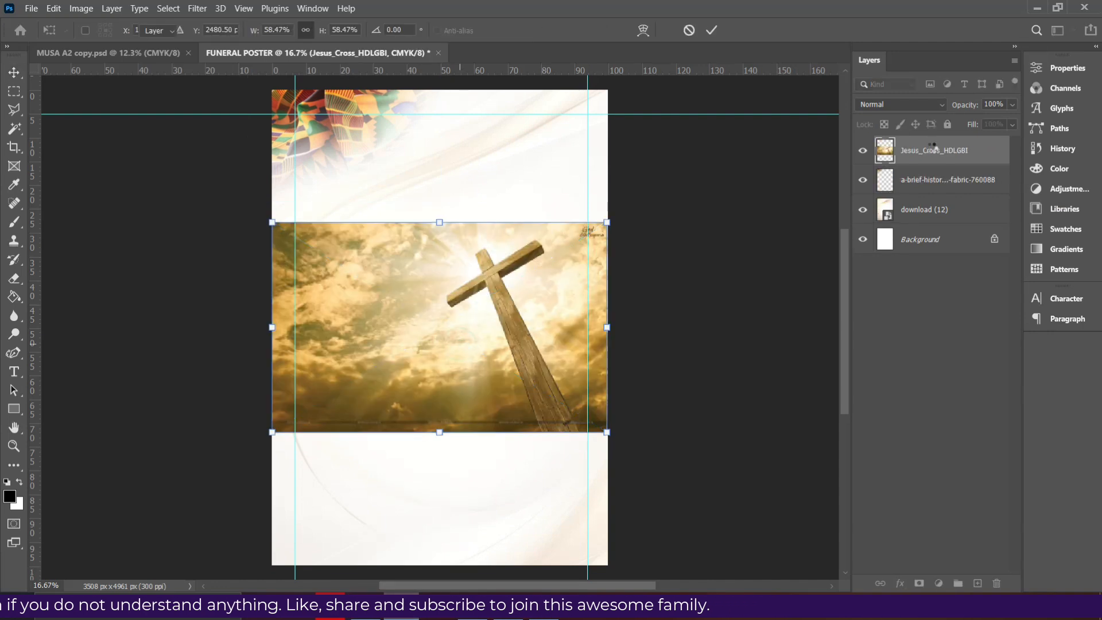
left_click_drag(929, 173, 929, 189)
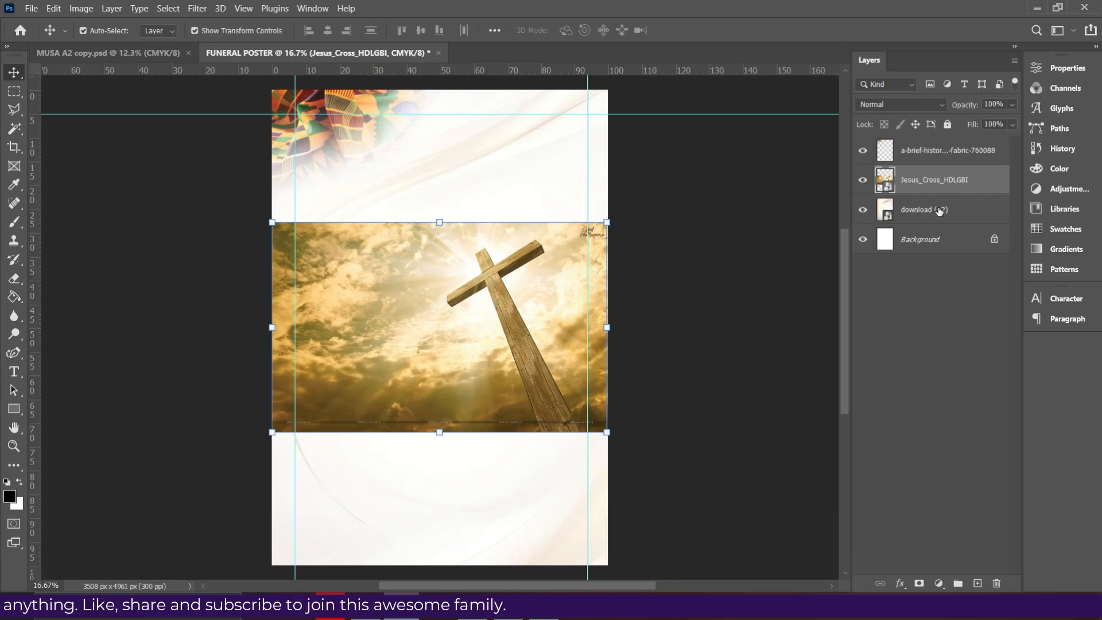
left_click_drag(449, 292, 446, 160)
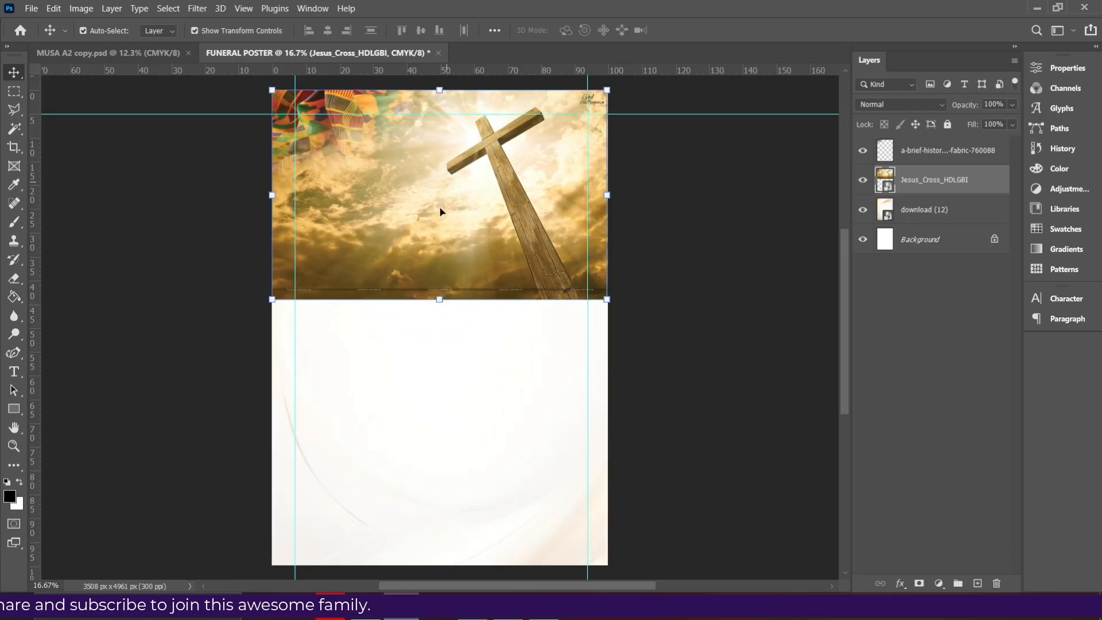
left_click_drag(437, 298, 439, 369)
left_click(469, 245)
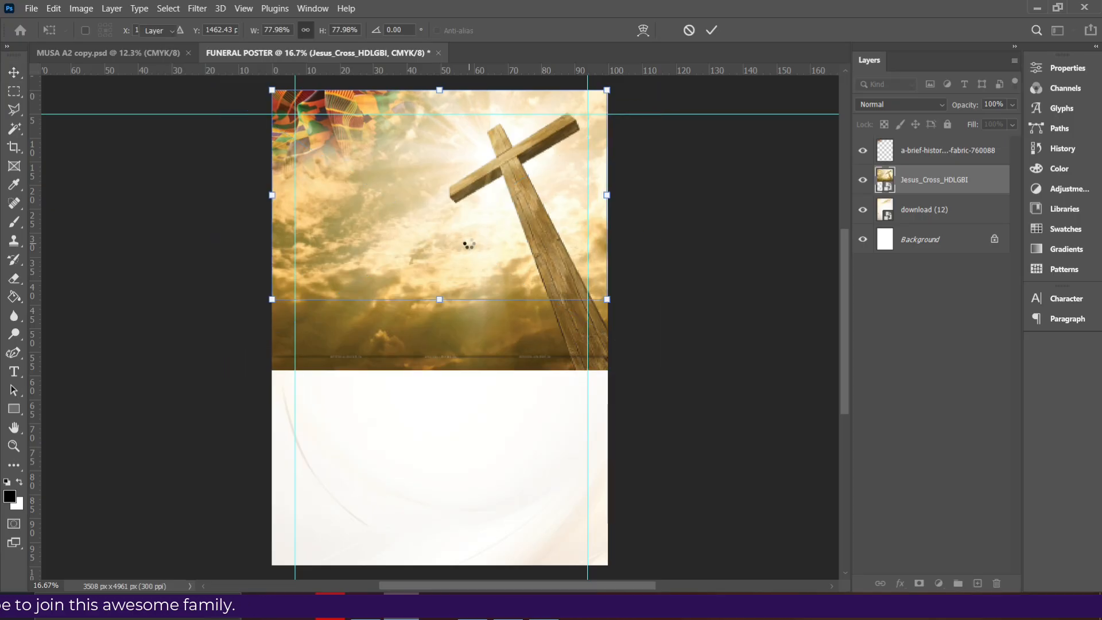
Rasterize the cross layer and erase its lower half so it fades downward
right_click(915, 190)
left_click(769, 262)
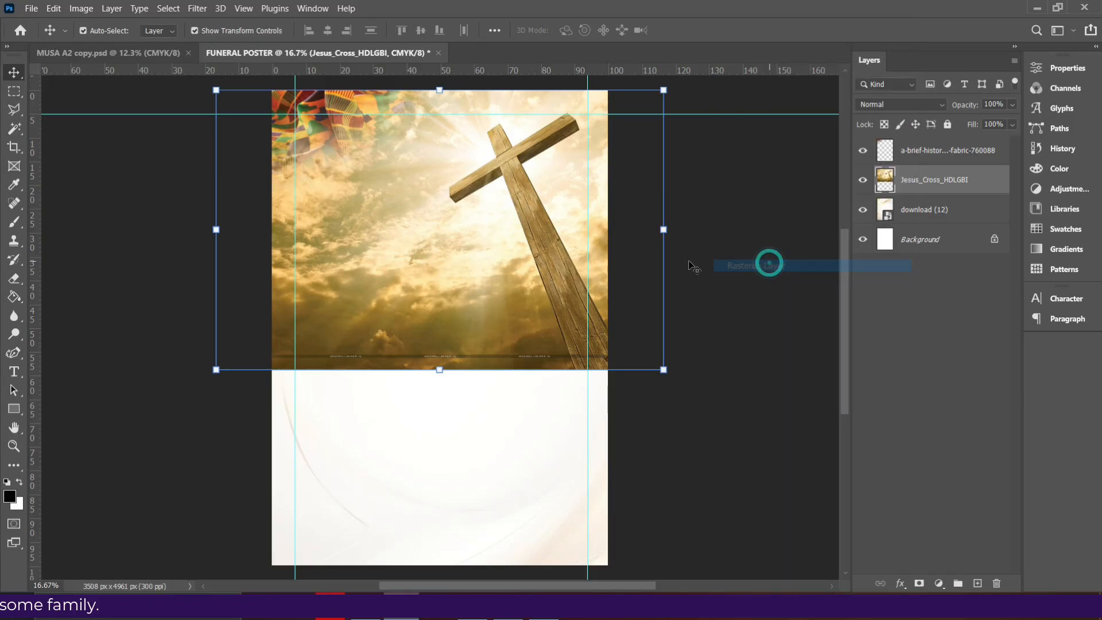
left_click(20, 280)
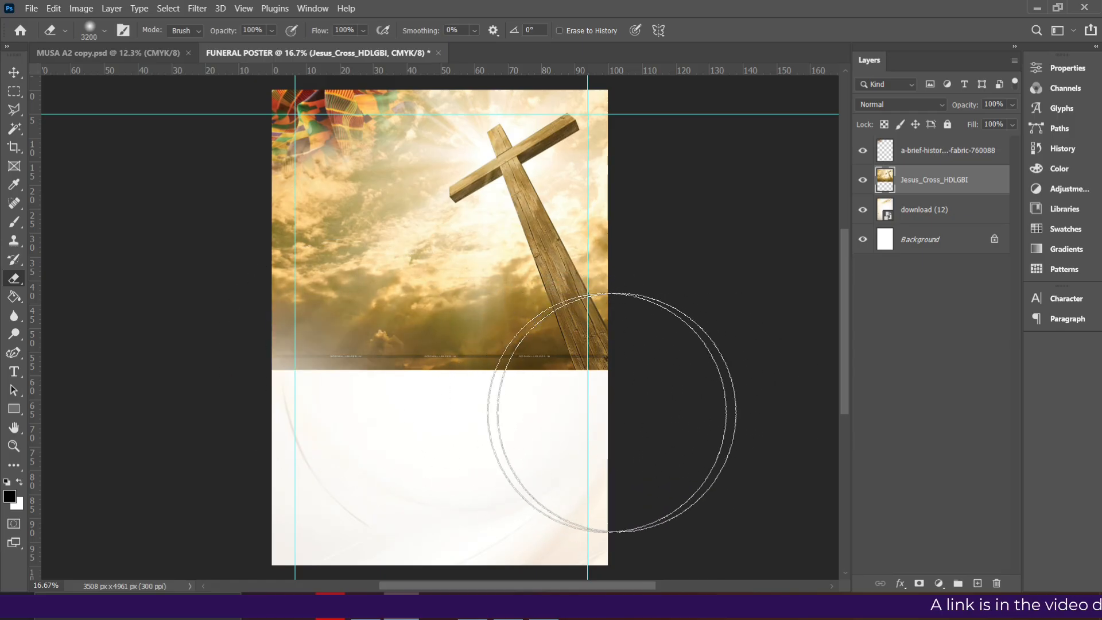
mouse_move(532, 409)
left_mouse_down()
mouse_move(299, 352)
mouse_move(265, 140)
mouse_move(313, 118)
mouse_move(115, 112)
left_mouse_up()
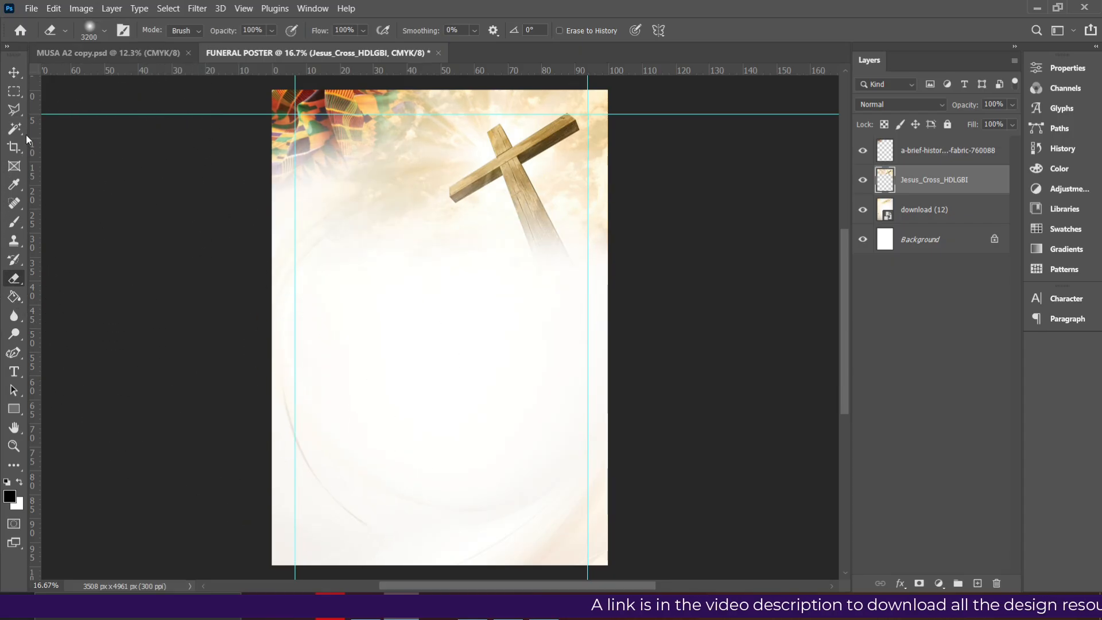
Reduce the cross layer's opacity to 20%
left_click(16, 71)
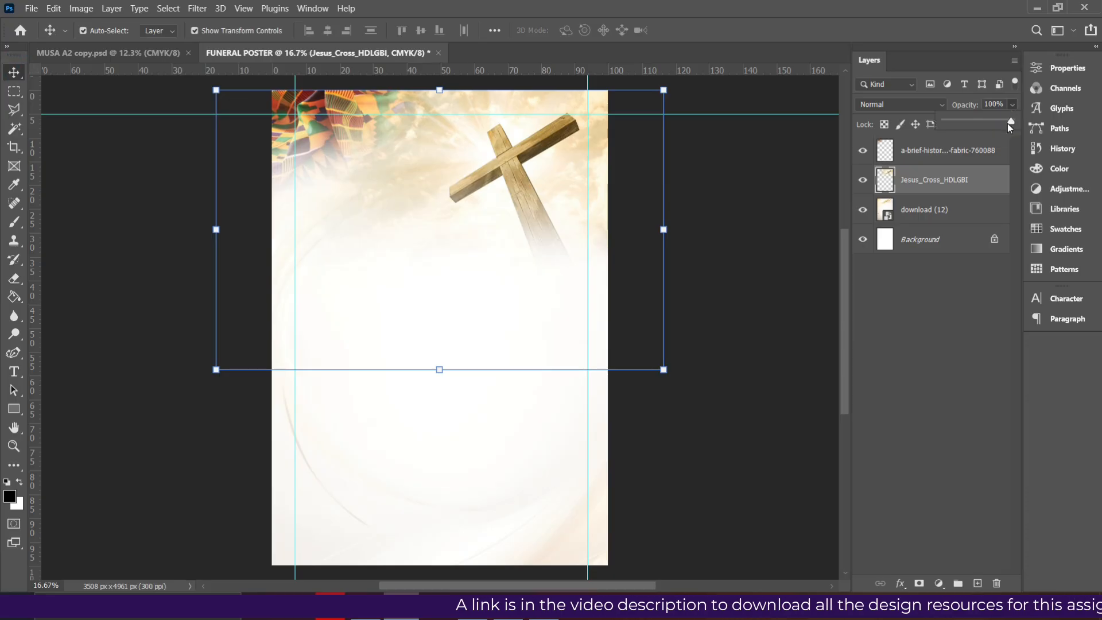
left_click_drag(980, 128, 965, 138)
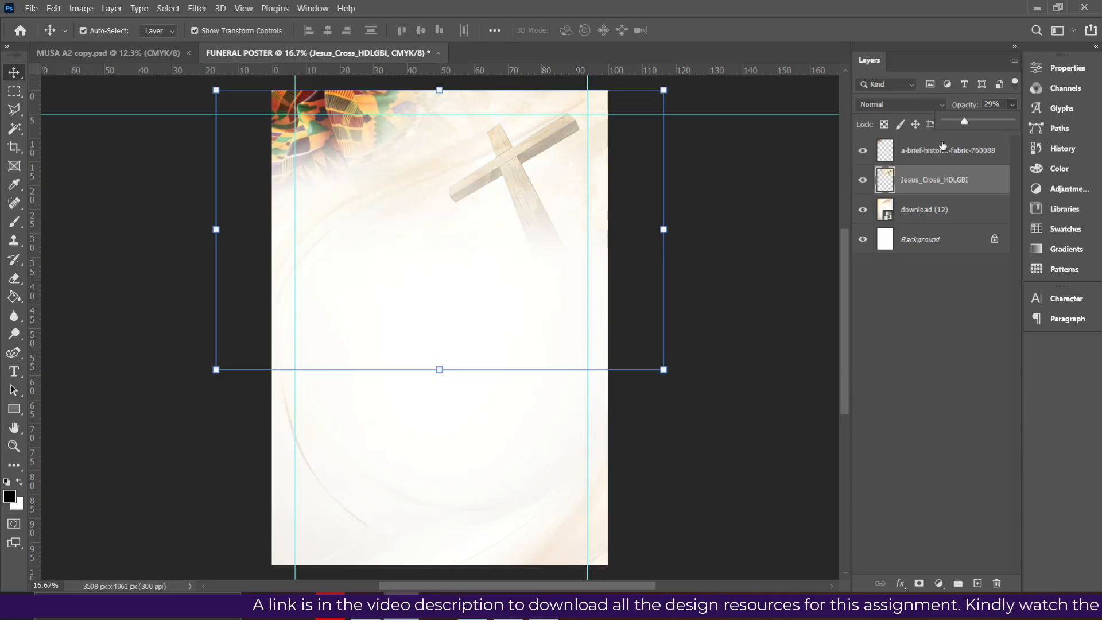
left_click(962, 126)
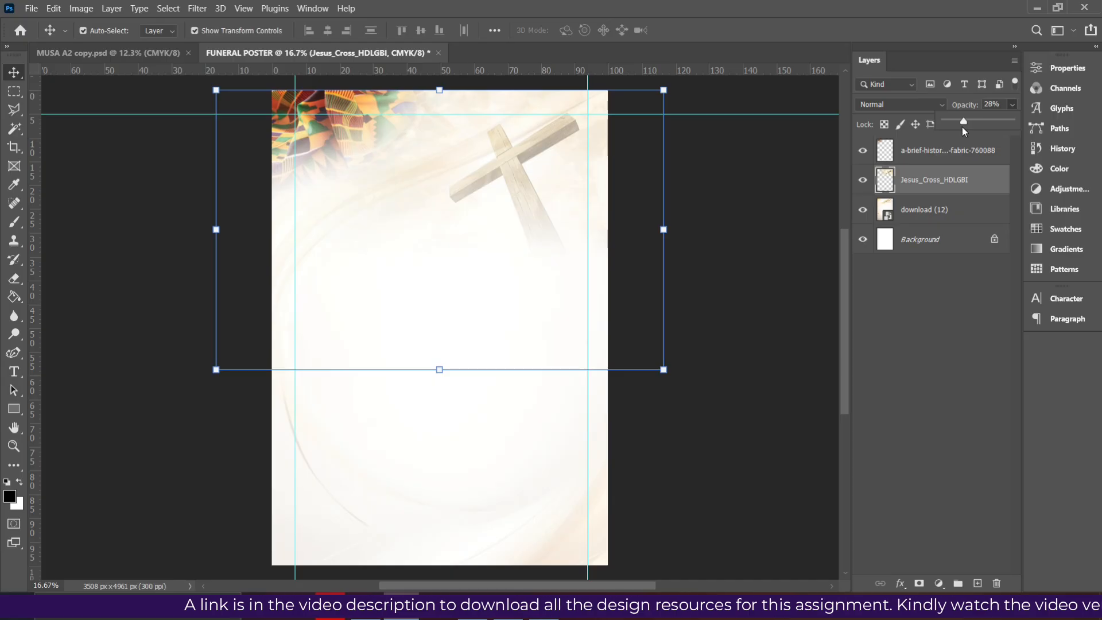
left_click_drag(962, 126, 958, 126)
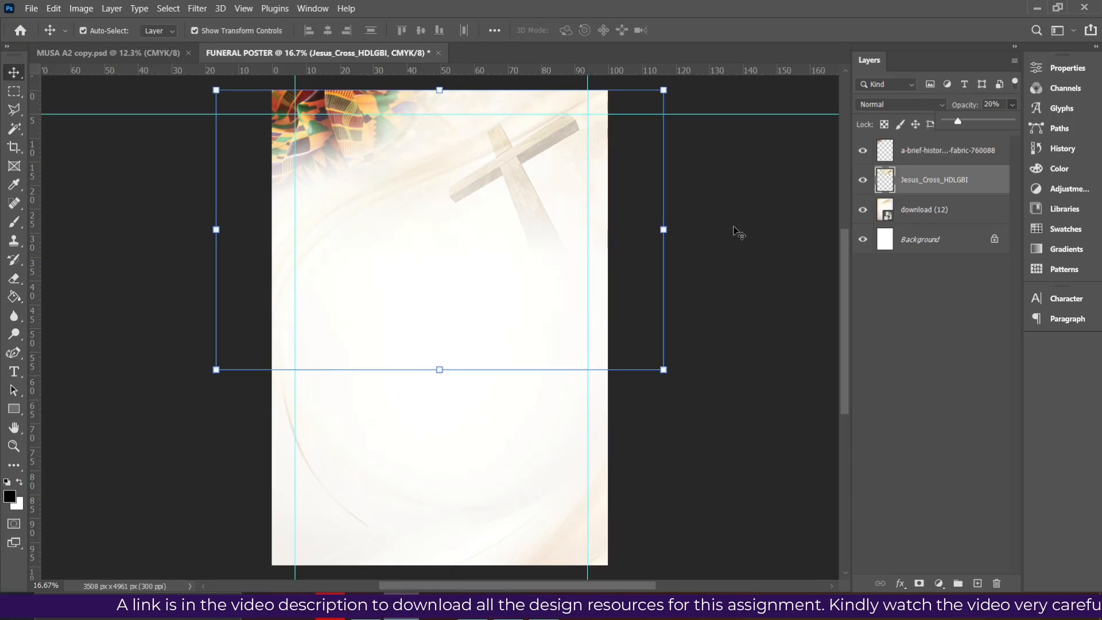
left_click(366, 608)
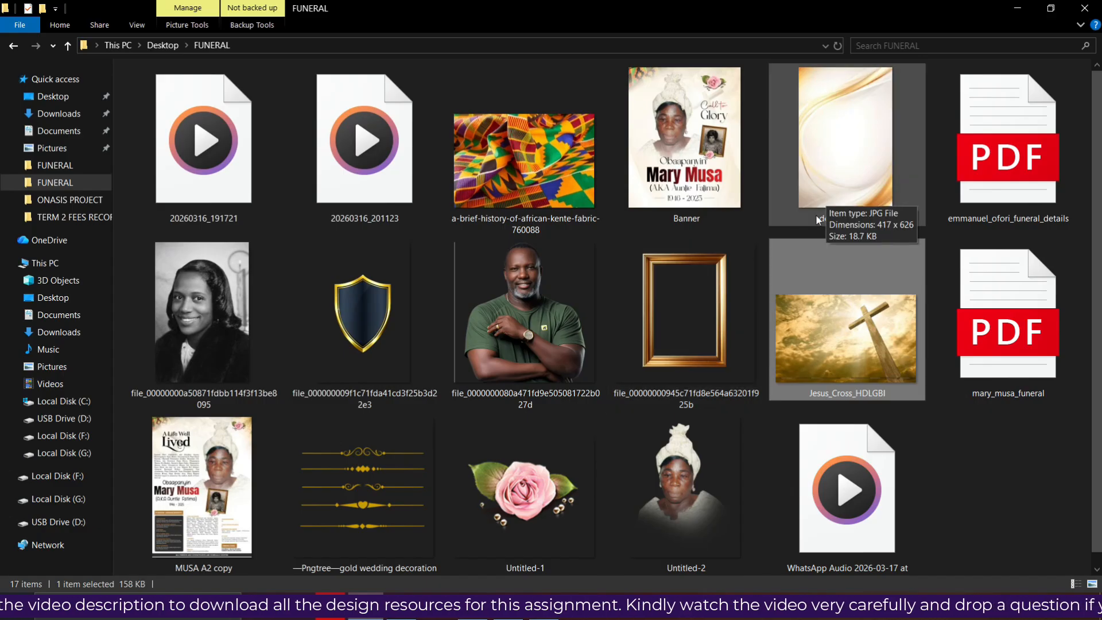
Select the Untitled-1 rose image in the FUNERAL folder and drag it toward the poster
scroll(659, 344, "down", 1)
left_click(583, 485)
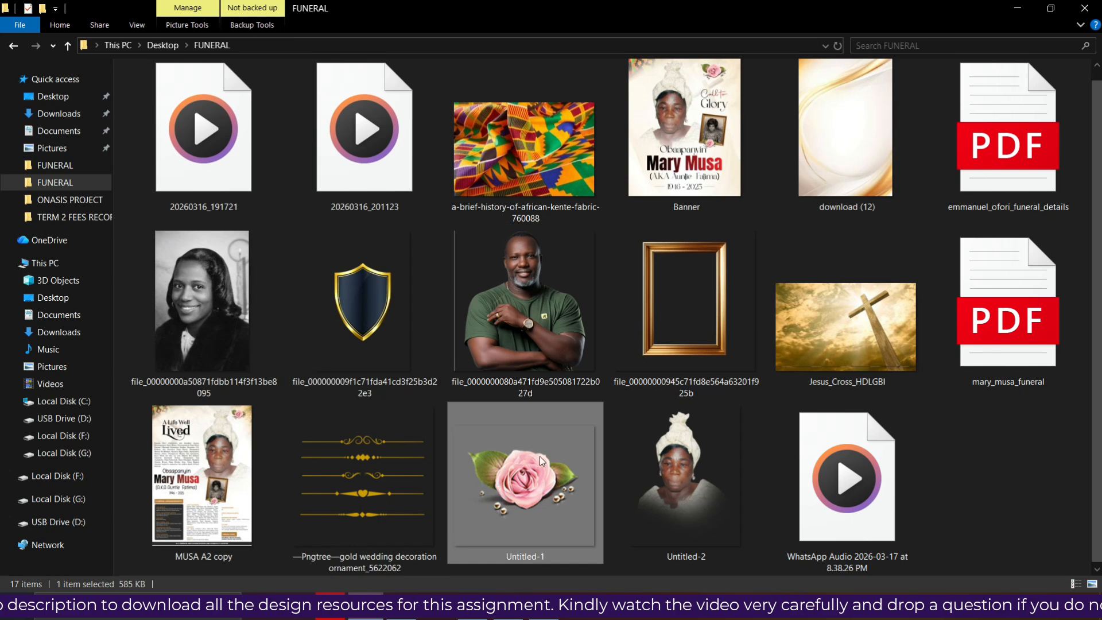
left_click_drag(539, 483, 565, 156)
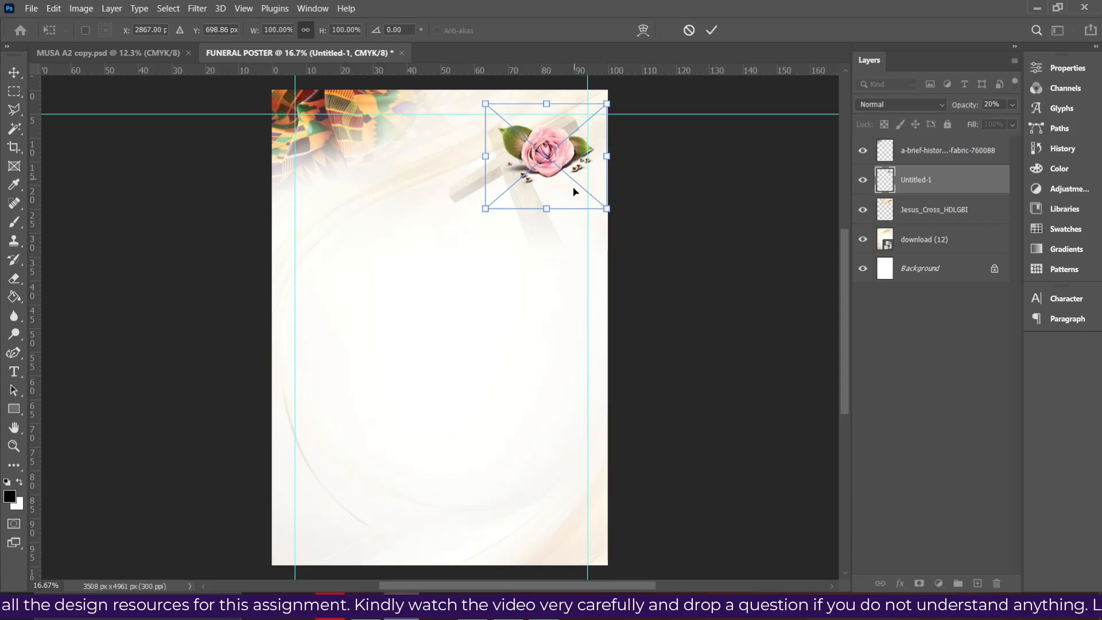
Commit the slightly shrunk rose, then drag the Untitled-2 portrait from the FUNERAL folder onto the poster
left_click_drag(606, 209, 598, 202)
key("Return")
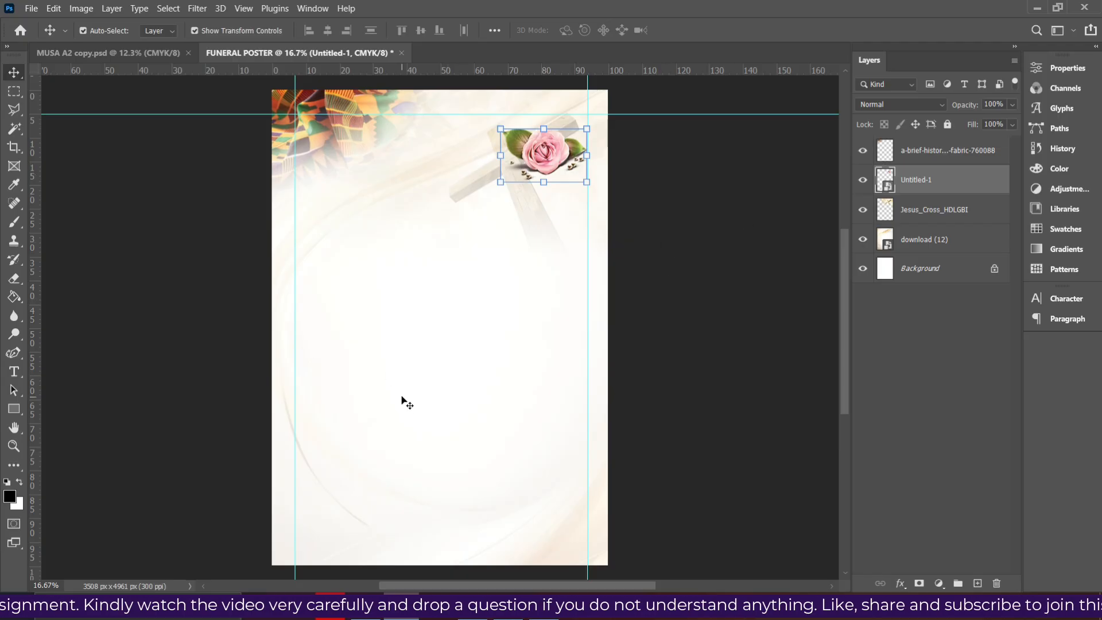
key("alt+Tab")
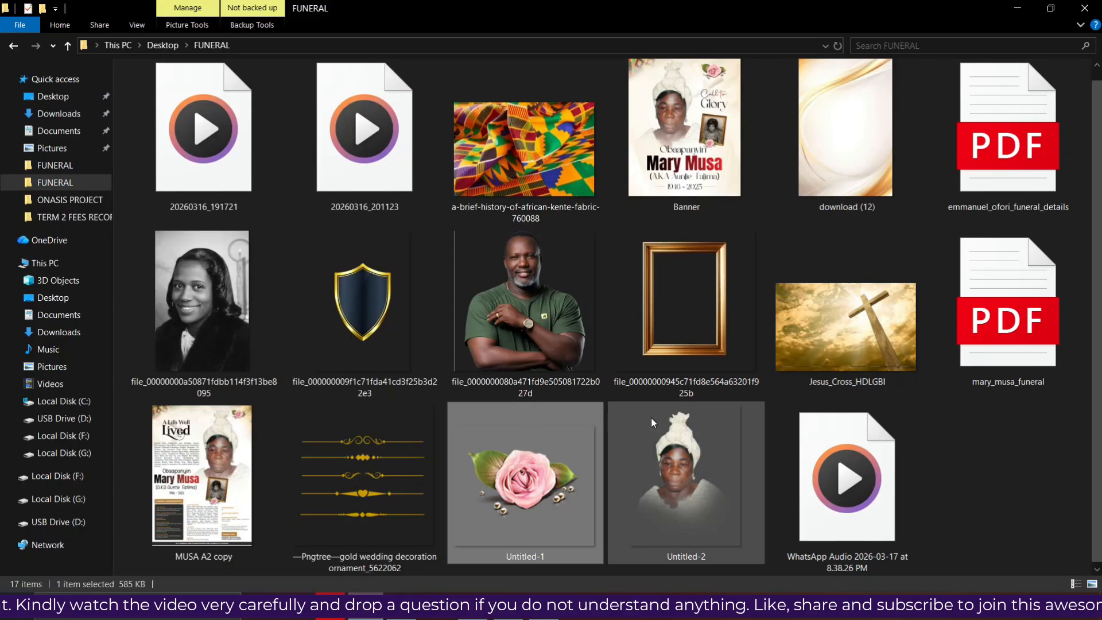
left_click(520, 292)
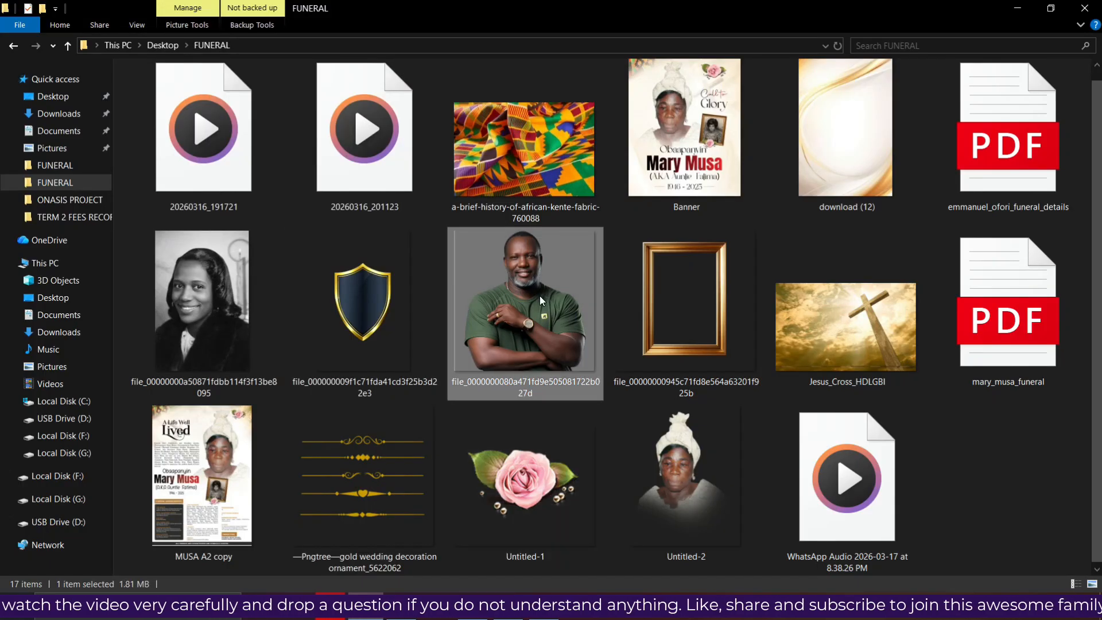
left_click_drag(656, 450, 531, 384)
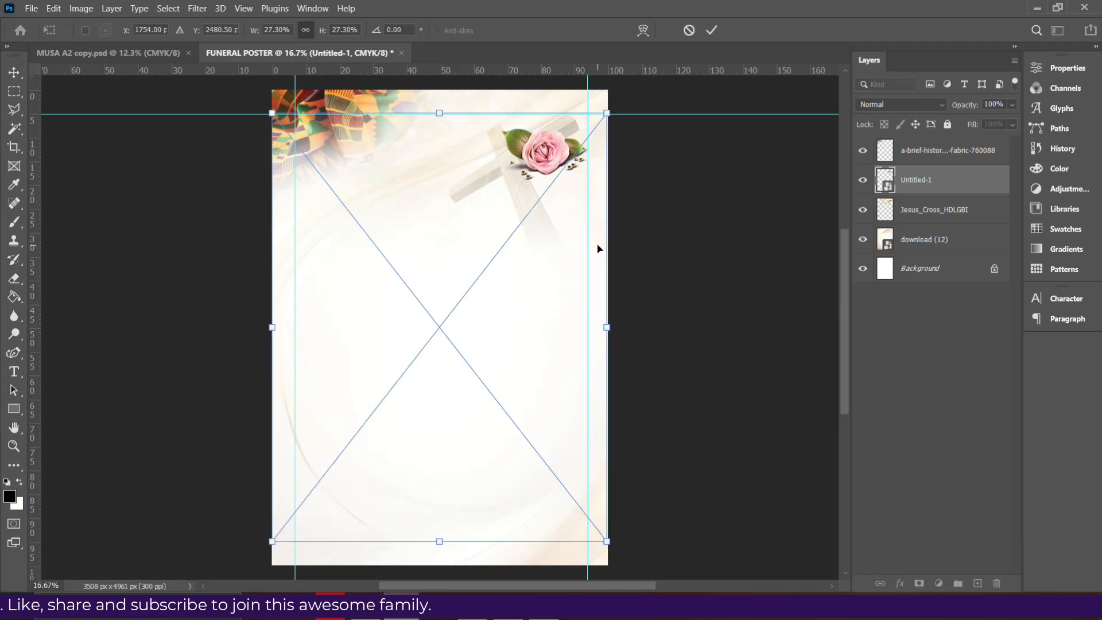
Commit the placed Untitled-2 portrait and move its layer above the kente fabric layer
key("Return")
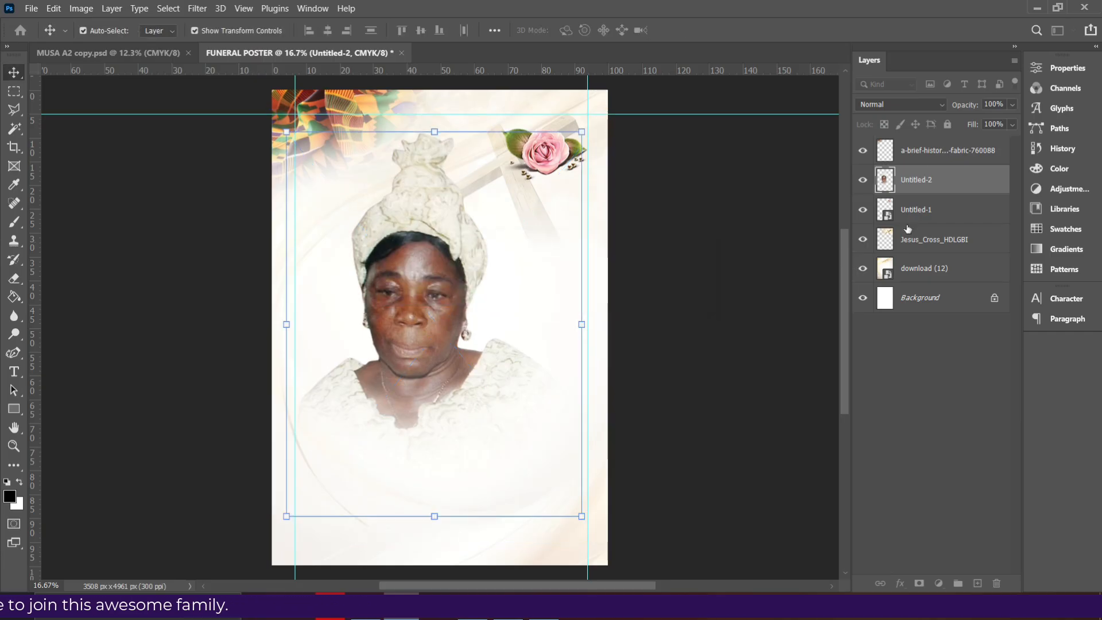
left_click_drag(931, 181, 911, 143)
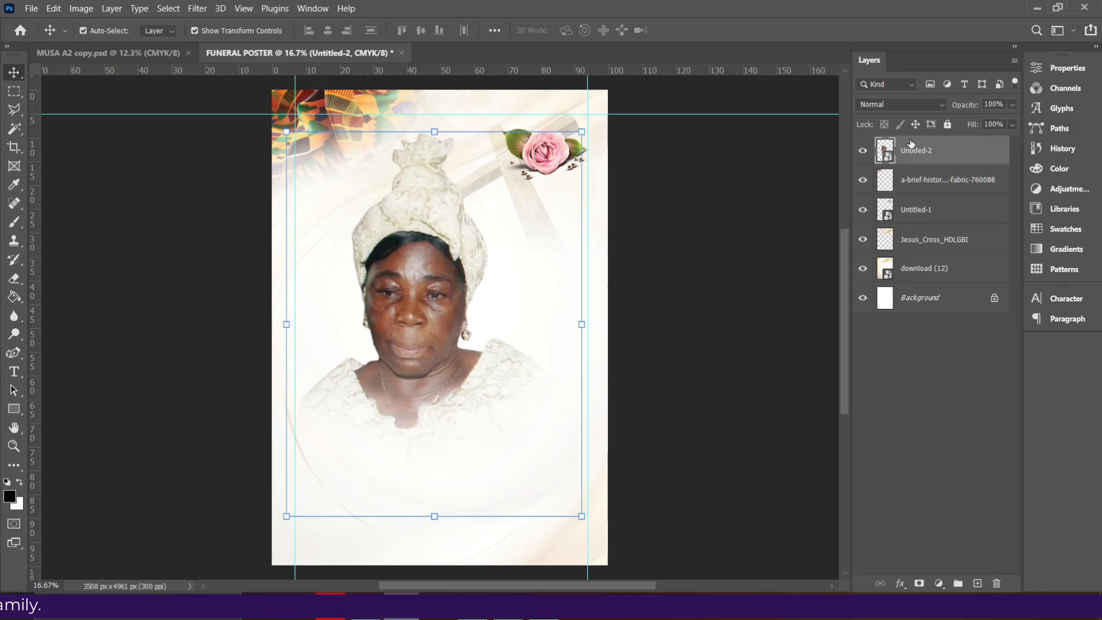
Group the kente fabric, Untitled-1 rose, Jesus_Cross_HDLGBI and download (12) layers as 'Backrounds' and lock the group
left_click(925, 180)
left_click(923, 209, "shift")
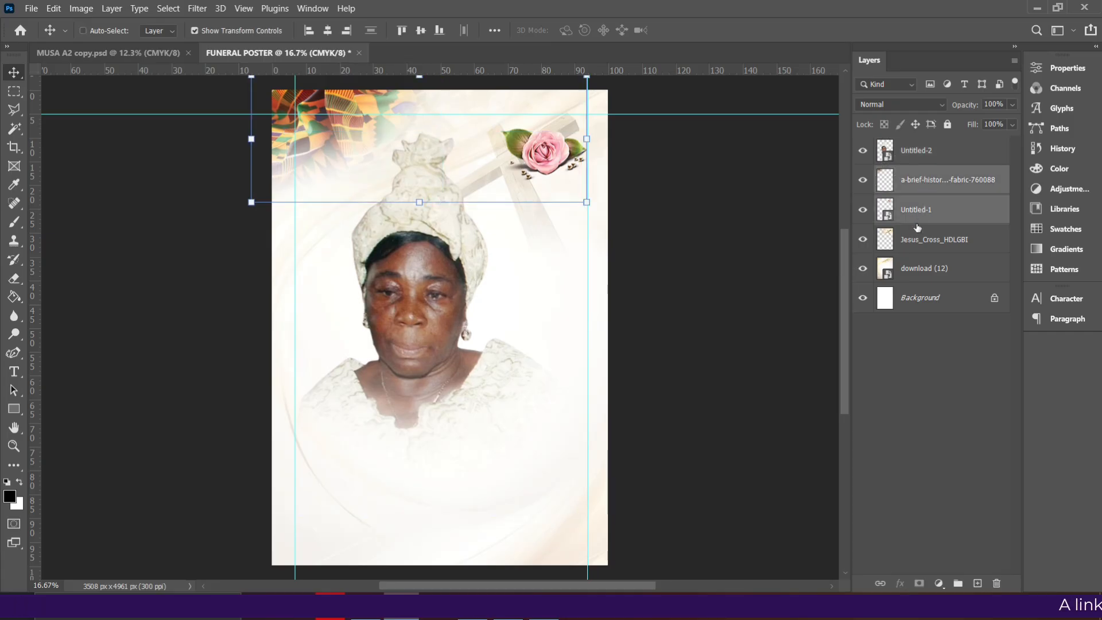
left_click(914, 244, "shift")
left_click(908, 280, "shift")
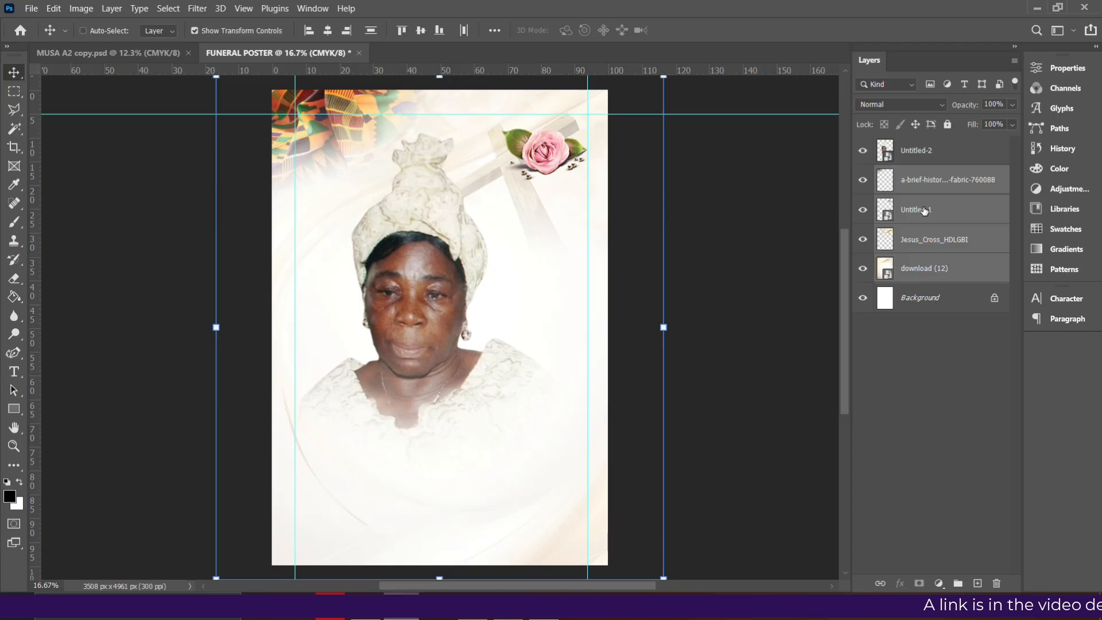
key("ctrl+g")
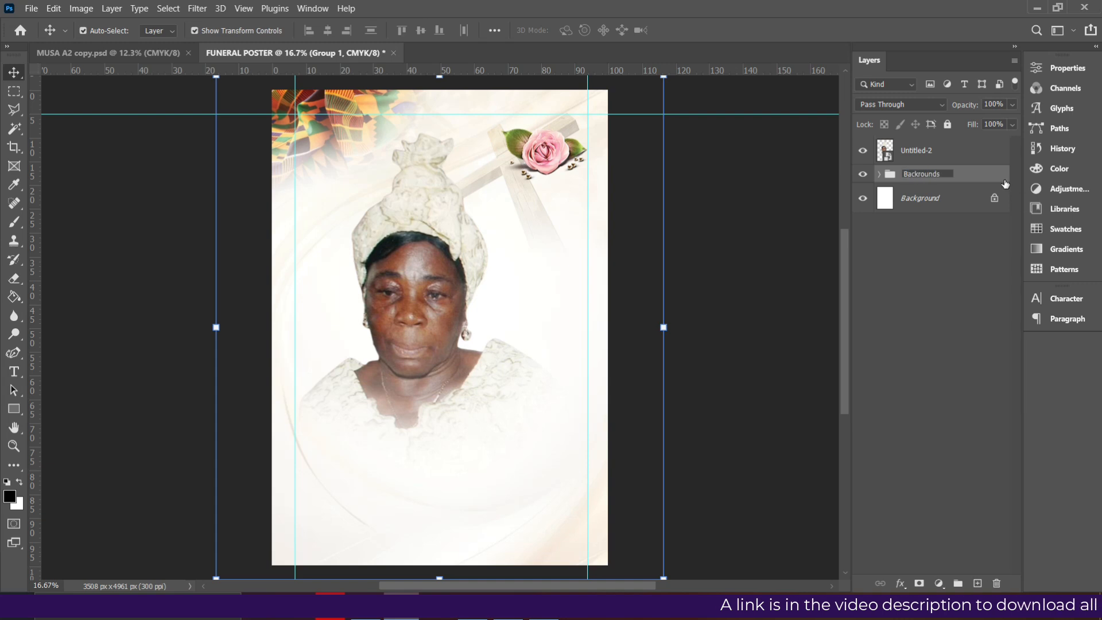
left_click(949, 124)
Click on the canvas to confirm the locked background images can no longer be picked
left_click(477, 197)
left_click(660, 177)
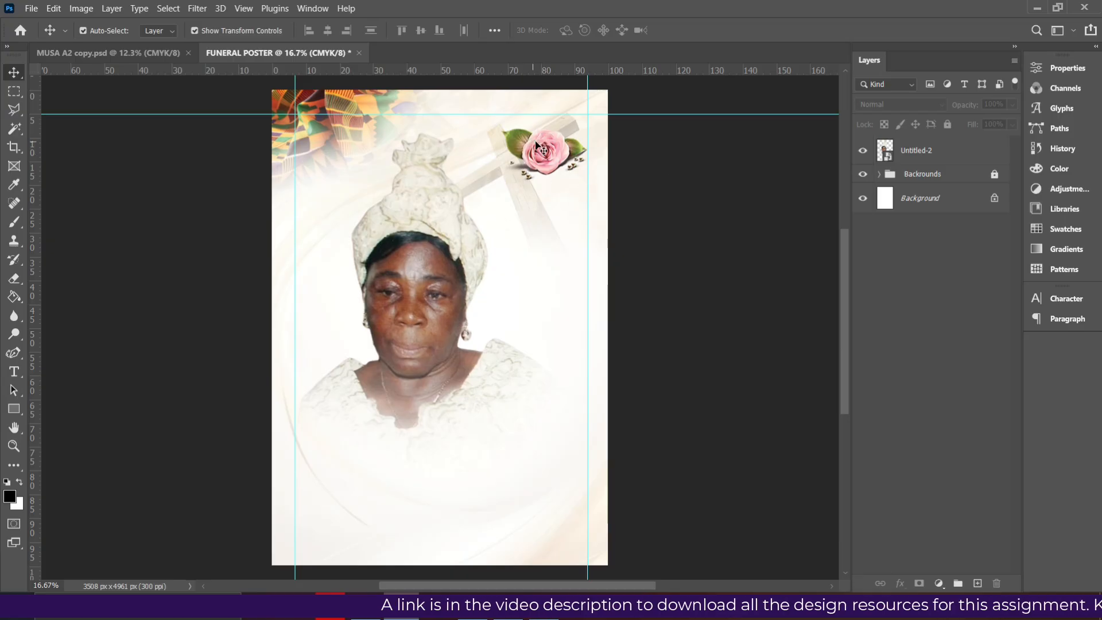
left_click(564, 168)
left_click(732, 176)
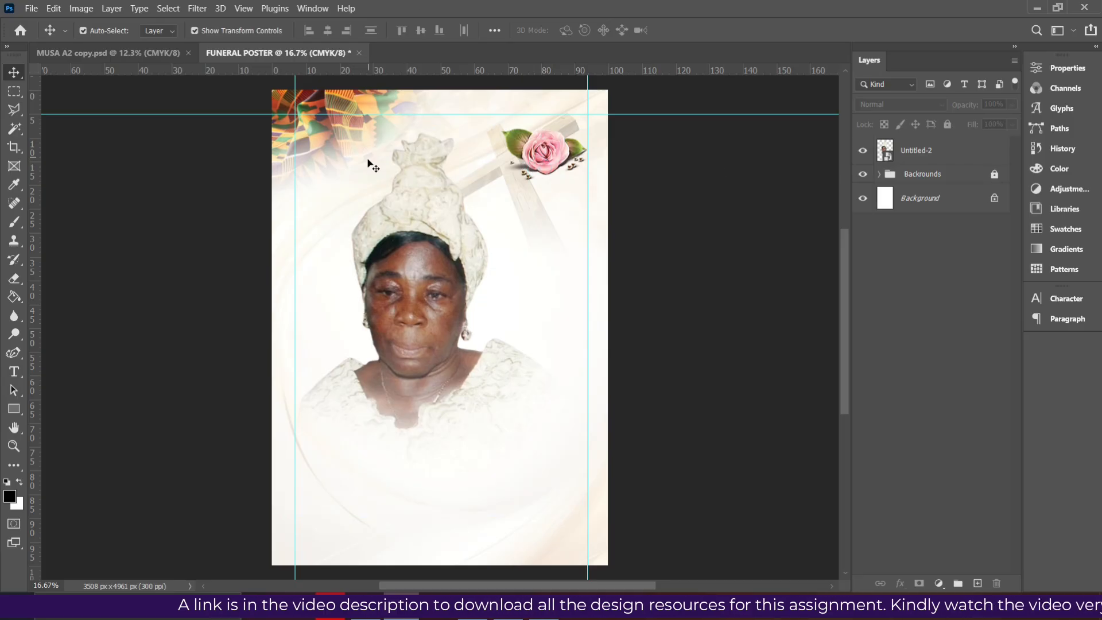
Scale the portrait to about 19%, set it right of centre, then switch to the reference PDF
left_click(404, 298)
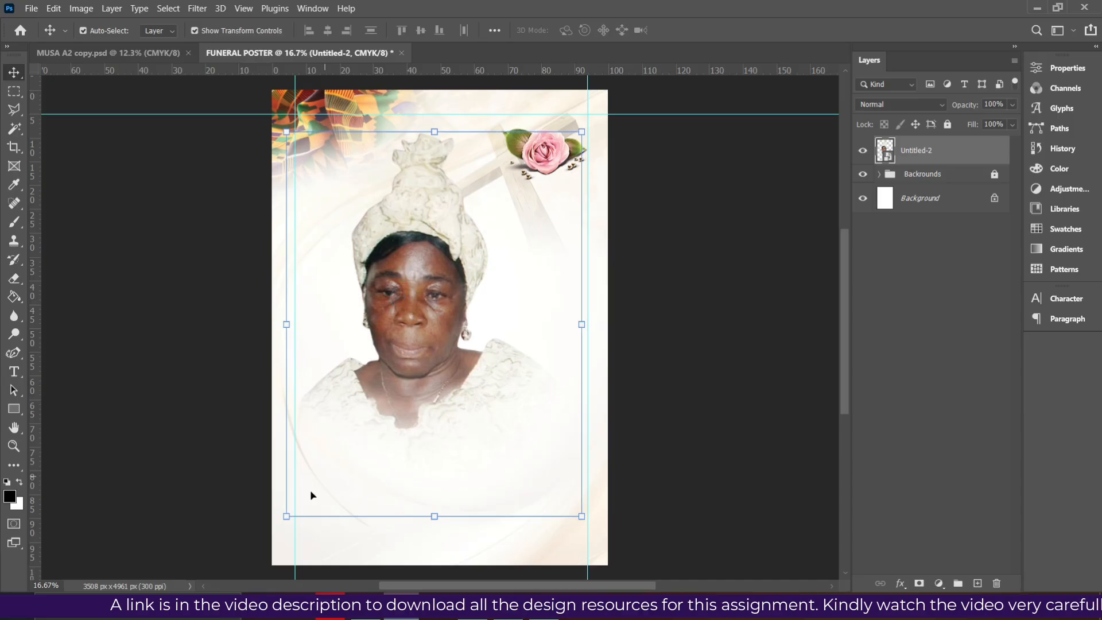
left_click_drag(283, 518, 348, 463)
left_click_drag(692, 259, 564, 249)
left_click_drag(443, 246, 502, 270)
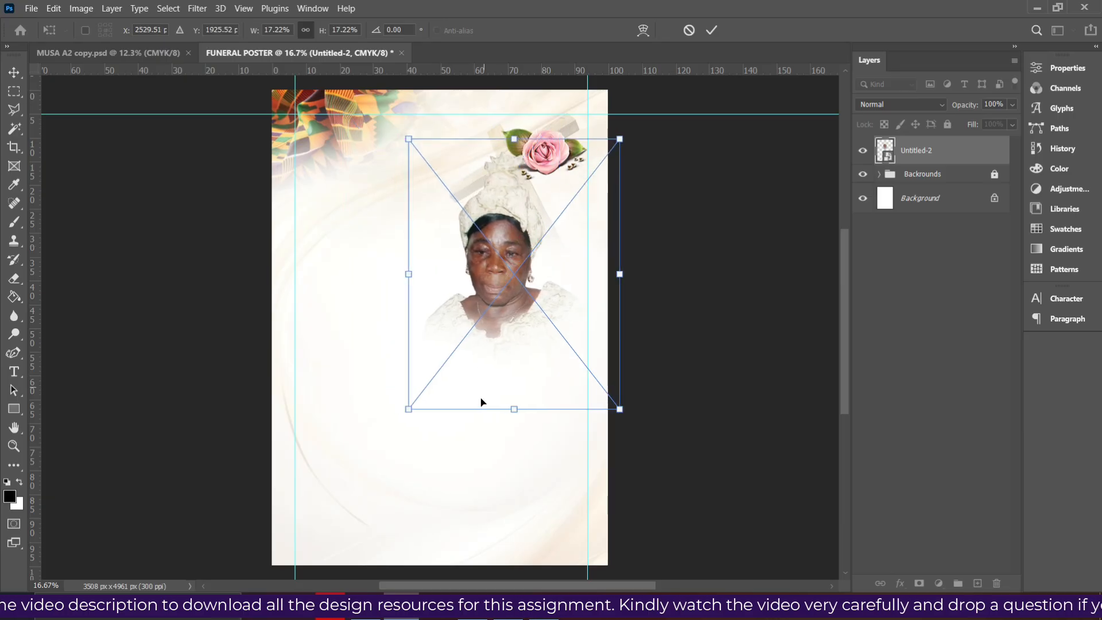
left_click_drag(408, 412, 381, 446)
double_click(429, 323)
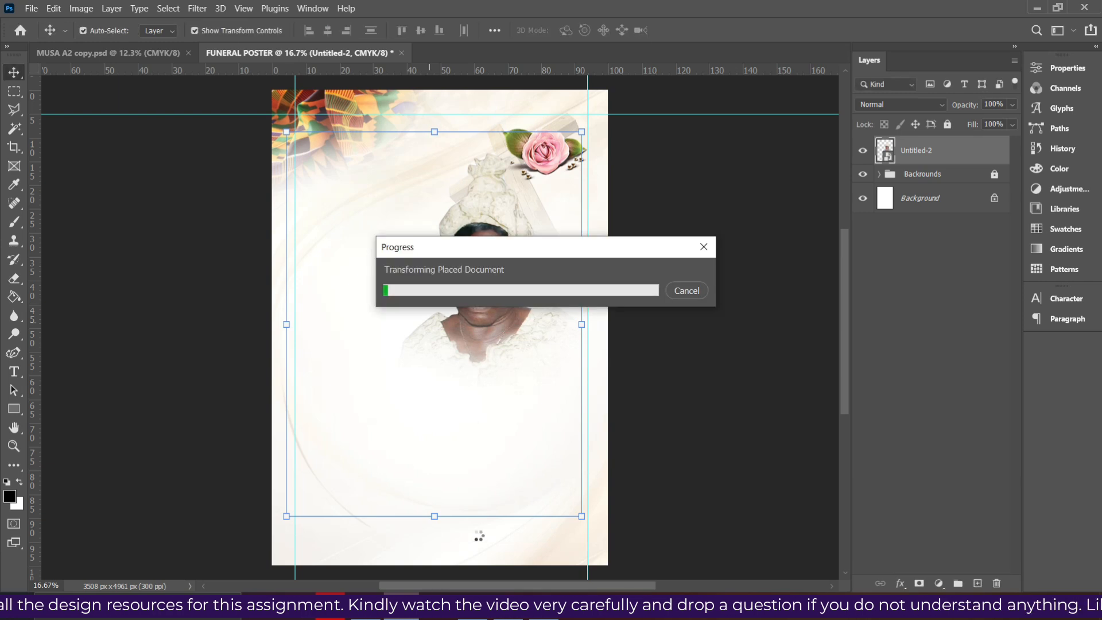
key("alt+Tab")
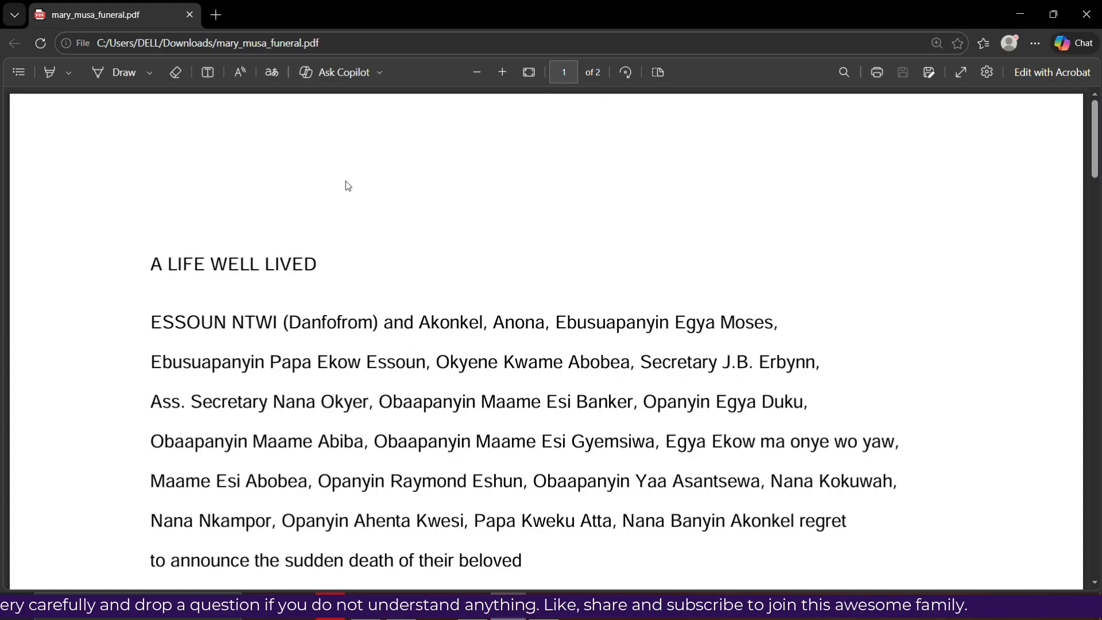
scroll(419, 244, "down", 1)
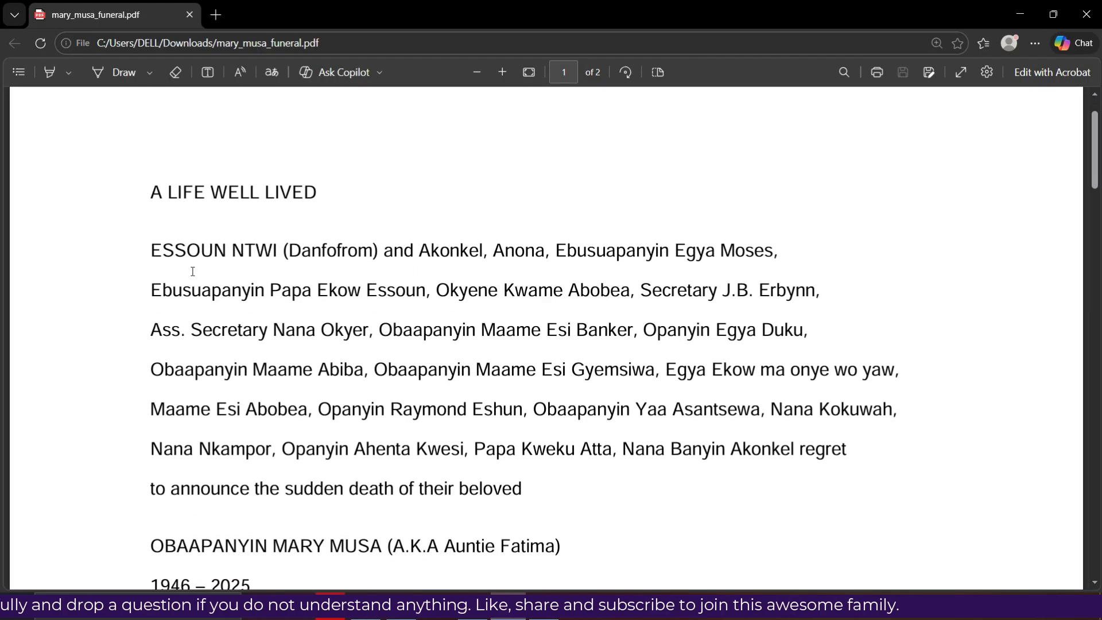
scroll(322, 246, "down", 3)
scroll(325, 263, "down", 5)
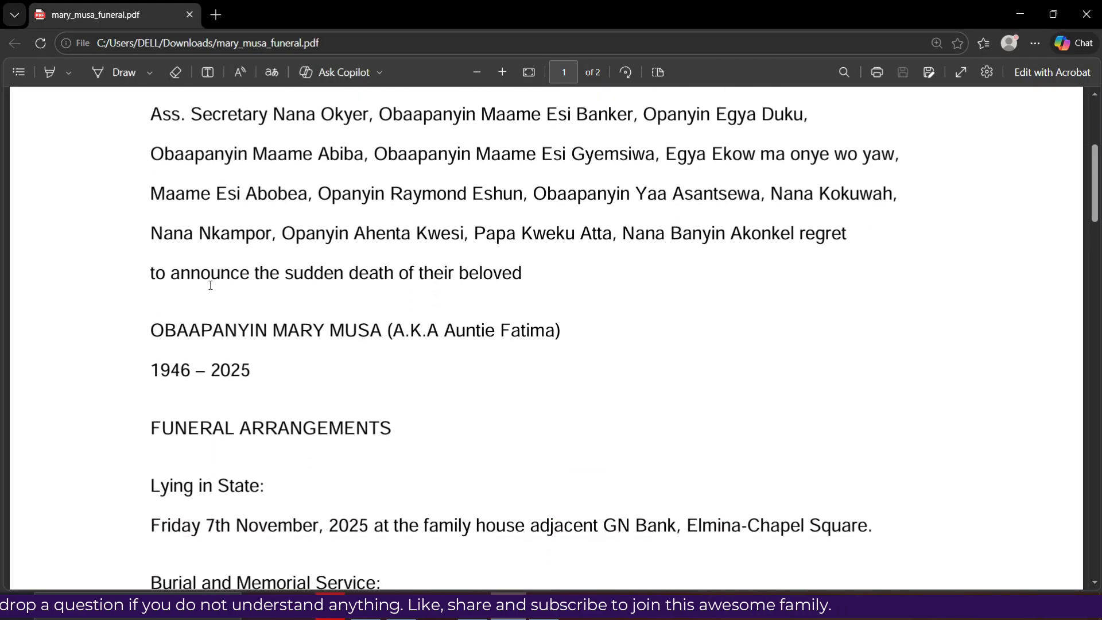
scroll(211, 298, "down", 6)
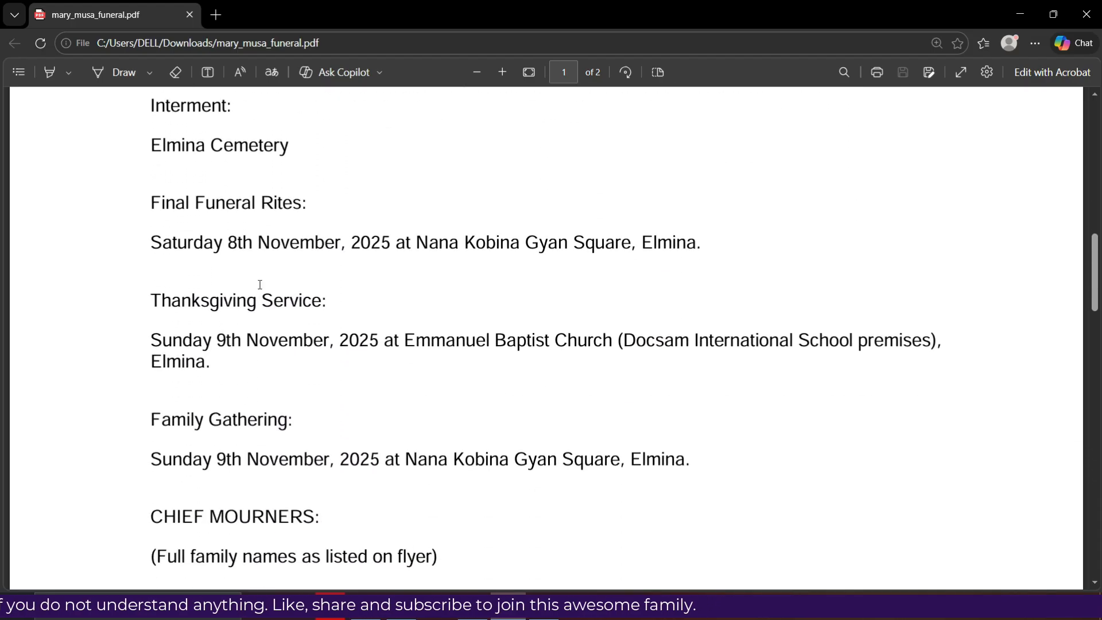
scroll(261, 281, "down", 4)
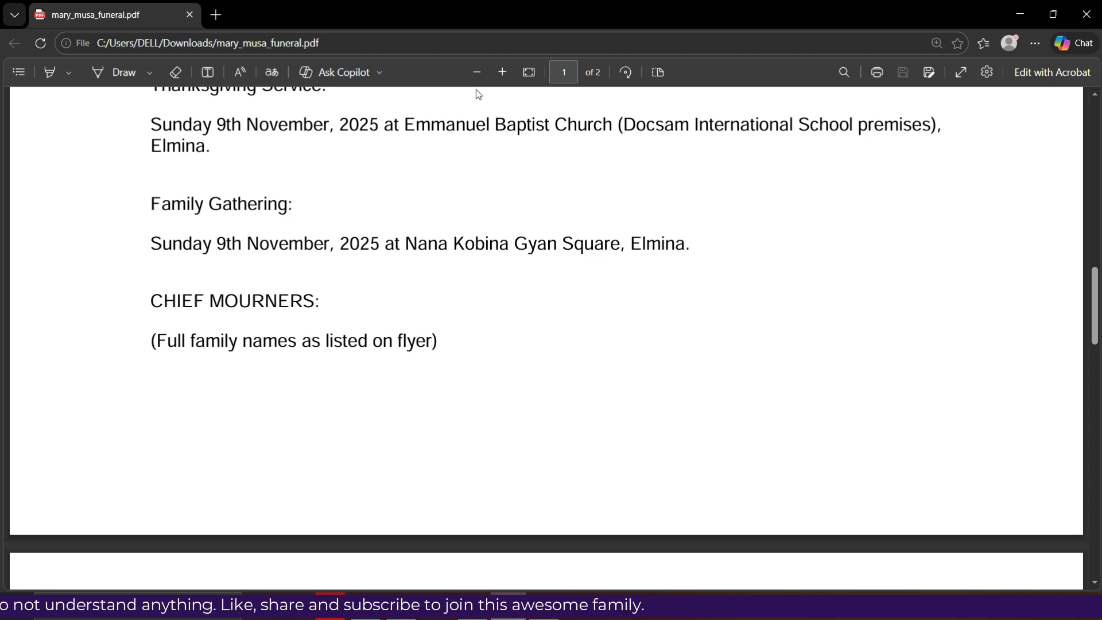
left_click(529, 72)
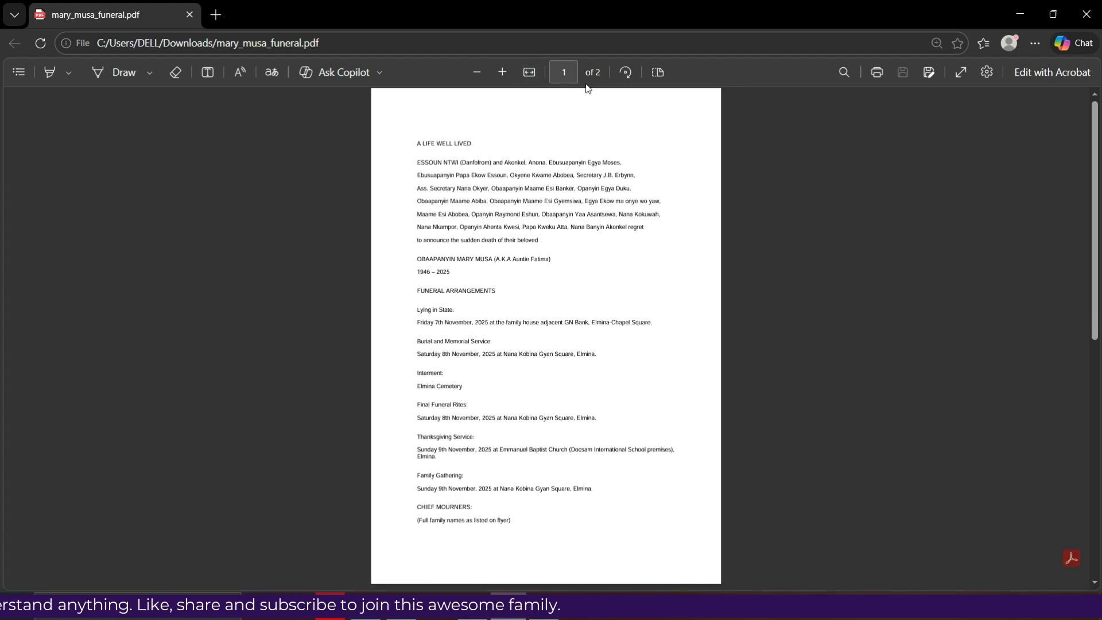
left_click(501, 73)
left_click(501, 75)
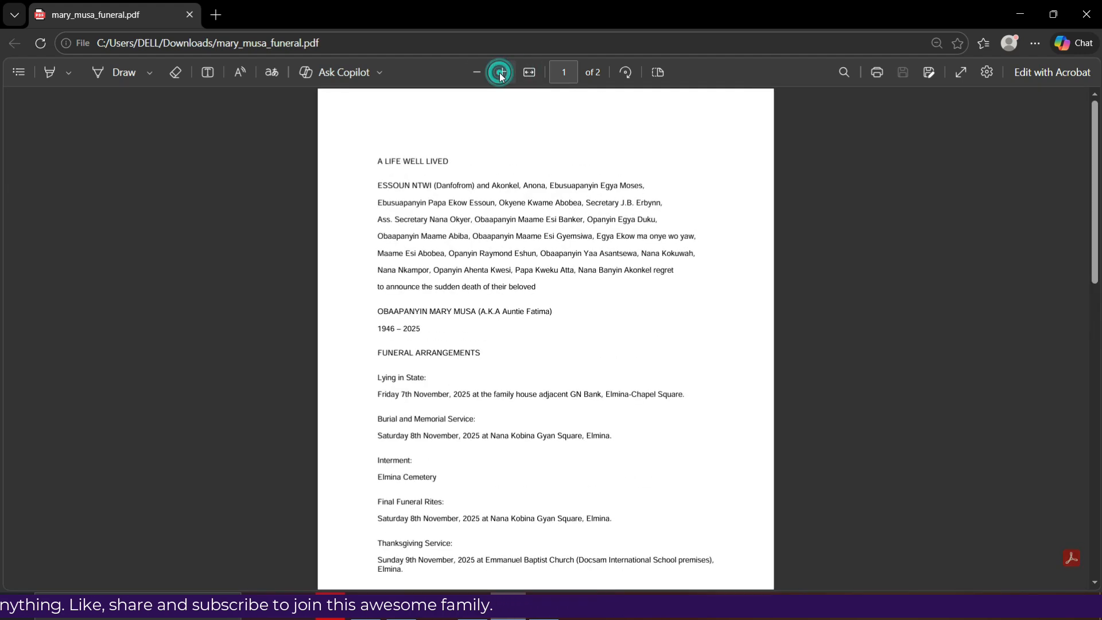
left_click(501, 76)
left_click(502, 74)
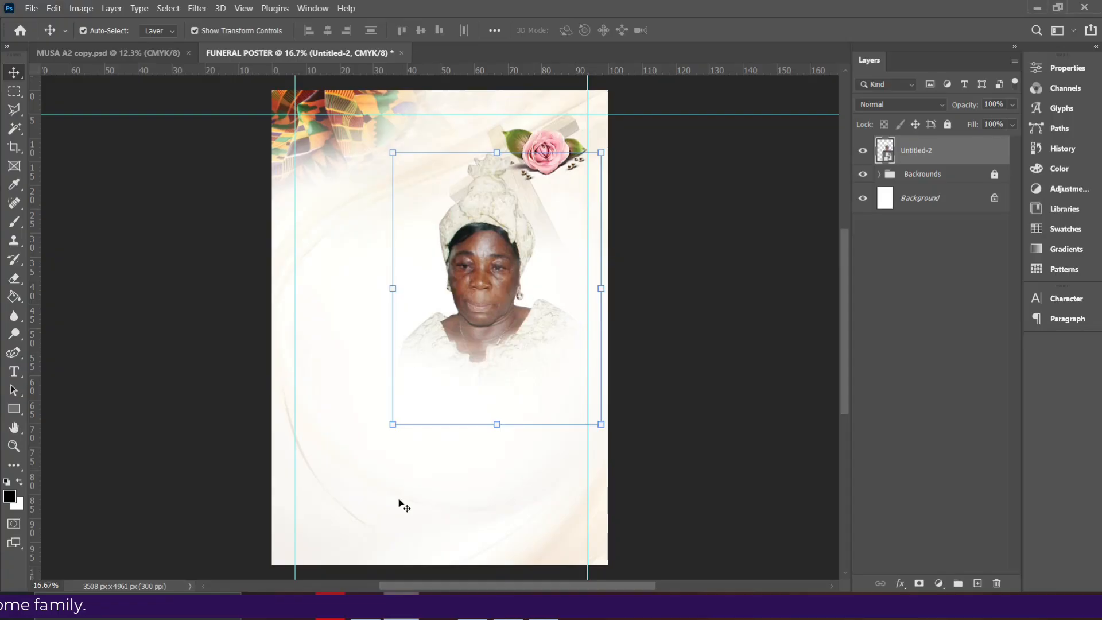
Drag the portrait lower and slightly right so it sits well below the rose
left_click_drag(477, 226, 490, 272)
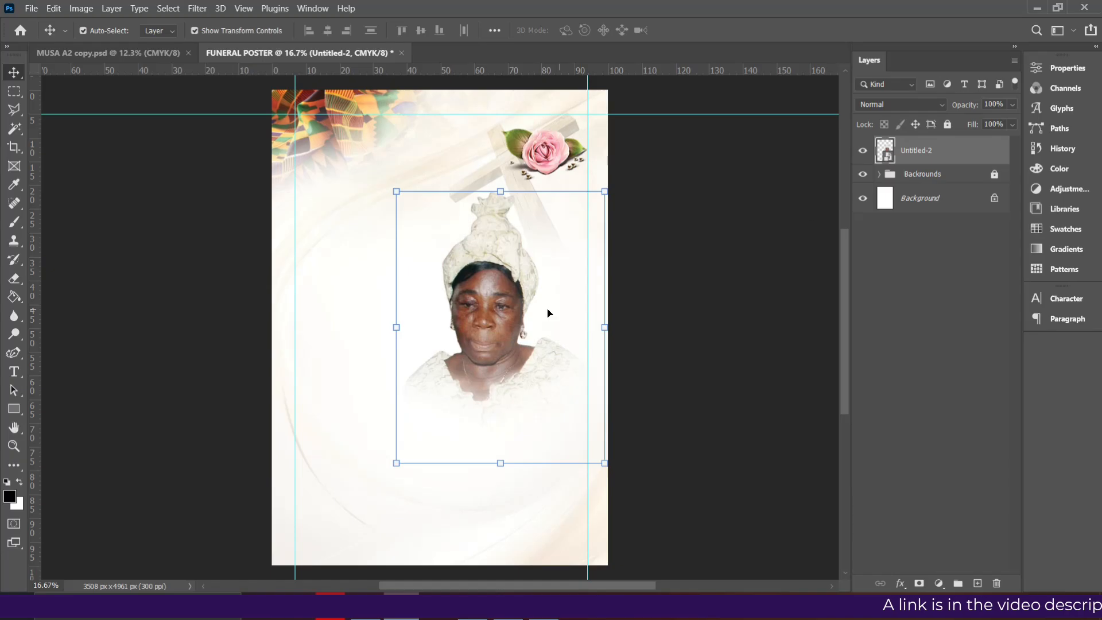
left_click_drag(548, 313, 550, 325)
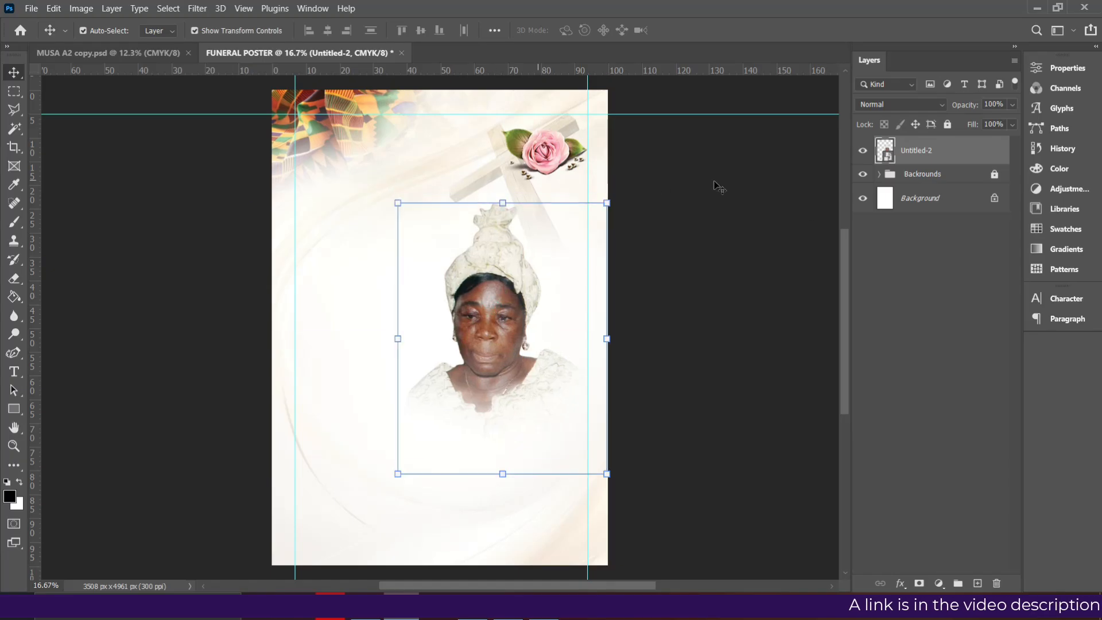
Unlock the Backrounds group and select the Jesus_Cross_HDLGBI layer inside it
left_click(908, 175)
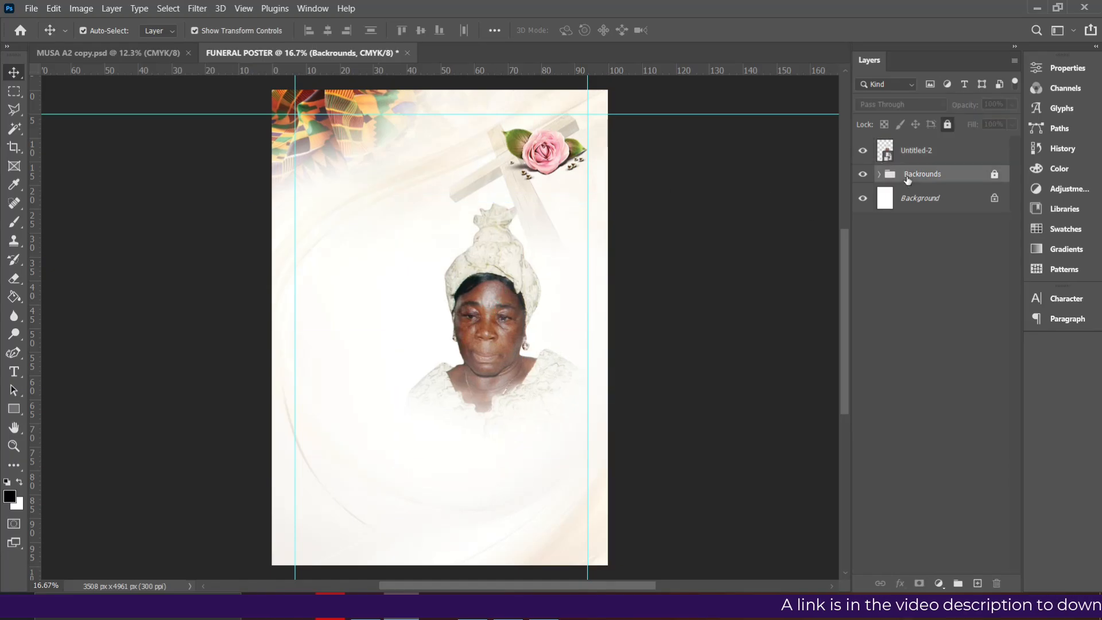
left_click(949, 125)
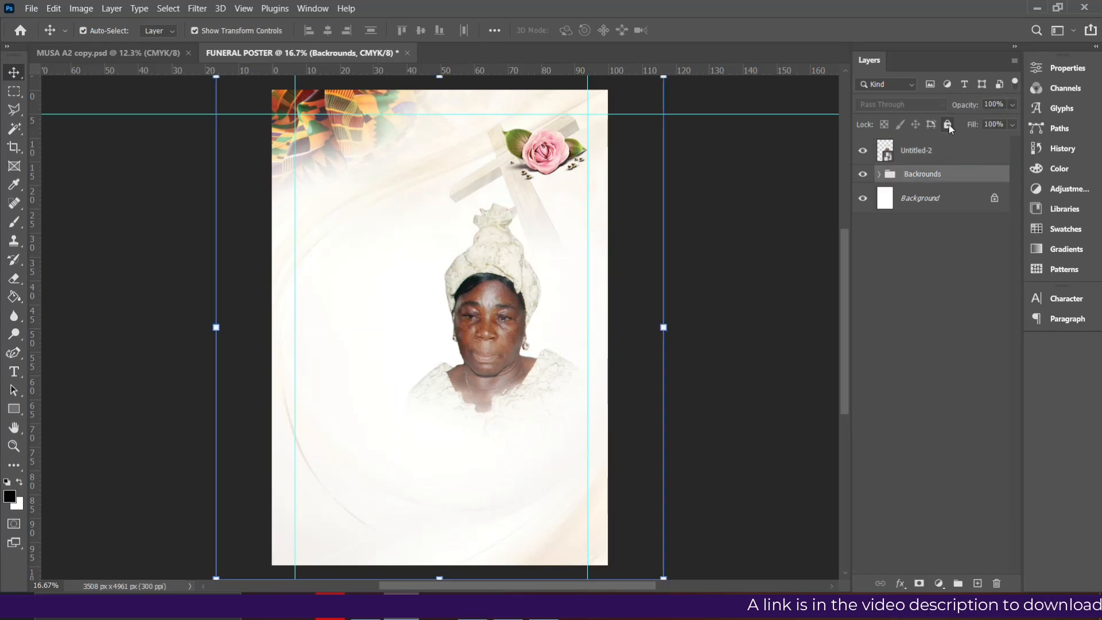
left_click(503, 191)
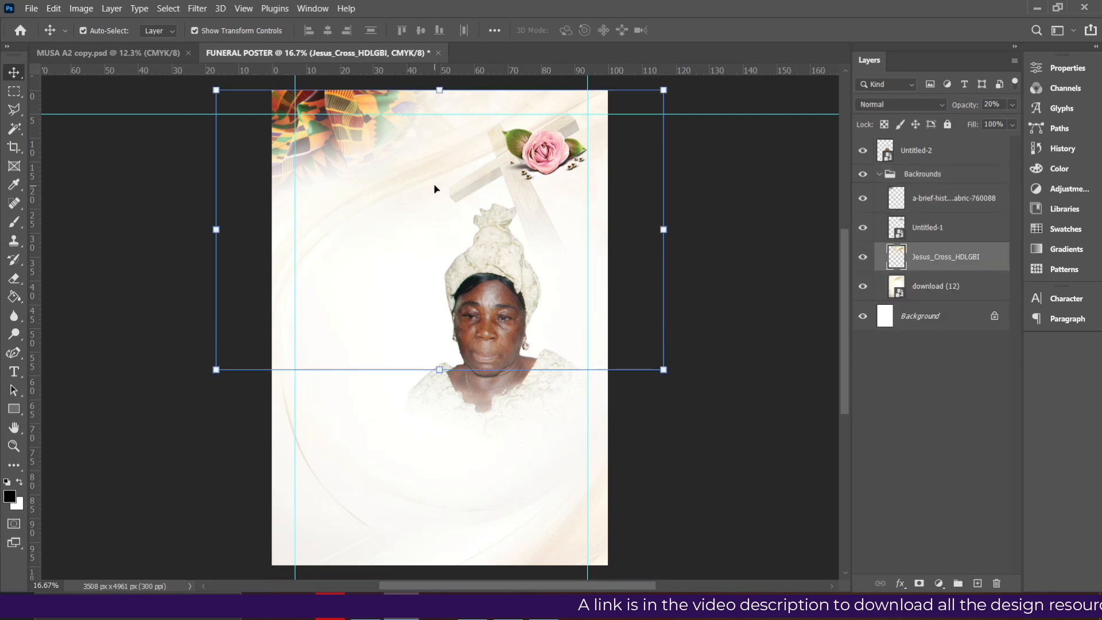
Flip the cross horizontally, scale it to about 95% and move it lower, left of the portrait
key("ctrl+t")
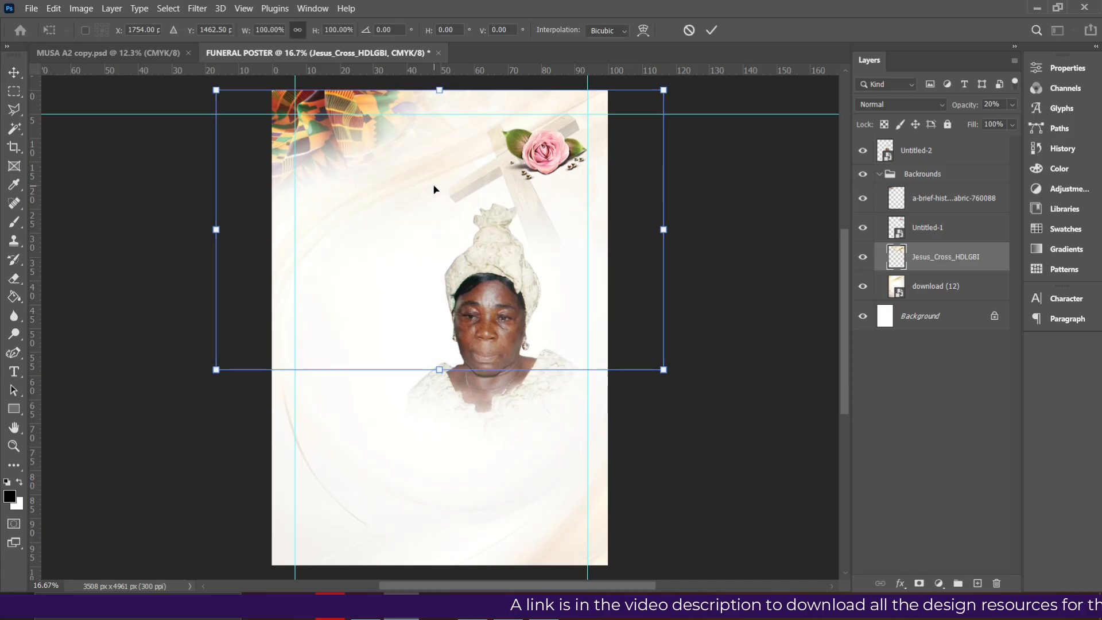
right_click(506, 161)
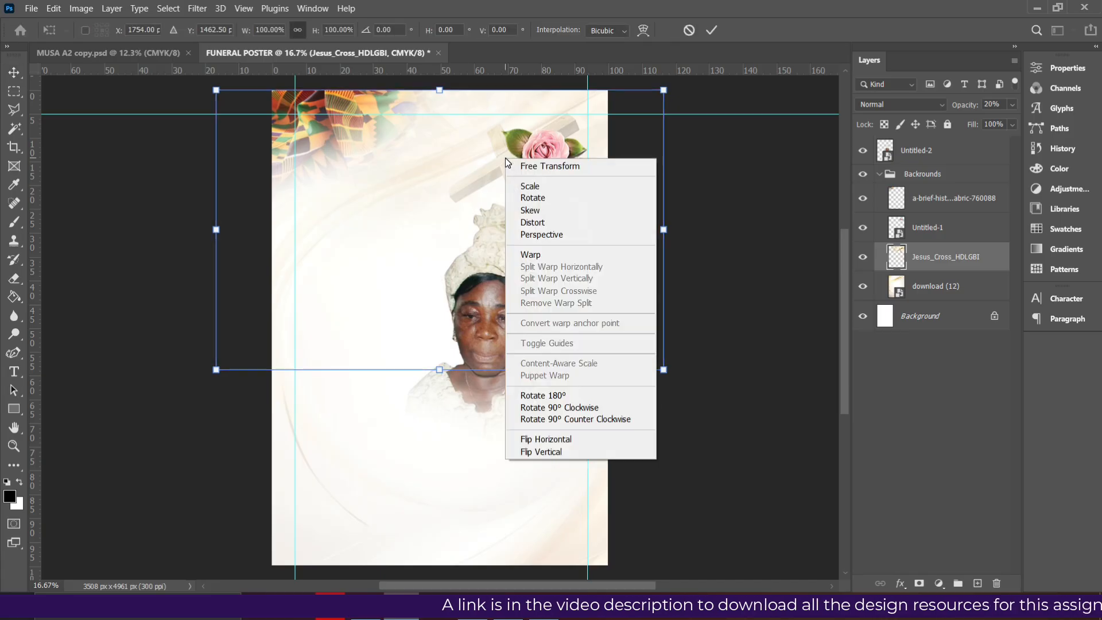
left_click(571, 443)
left_click_drag(365, 170, 395, 228)
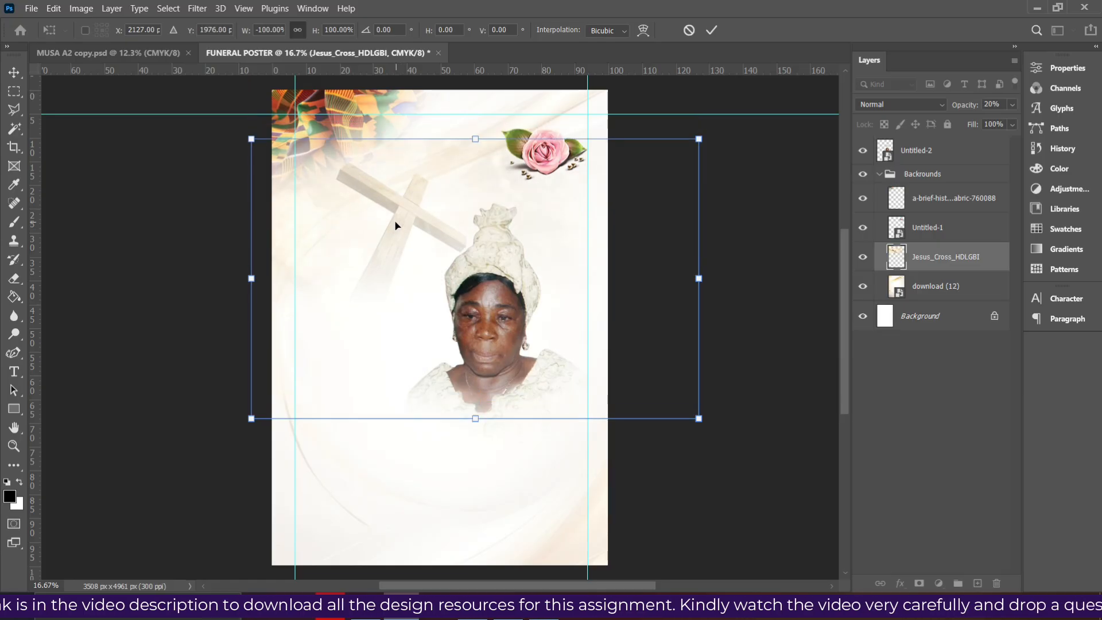
left_click_drag(699, 419, 676, 405)
double_click(416, 224)
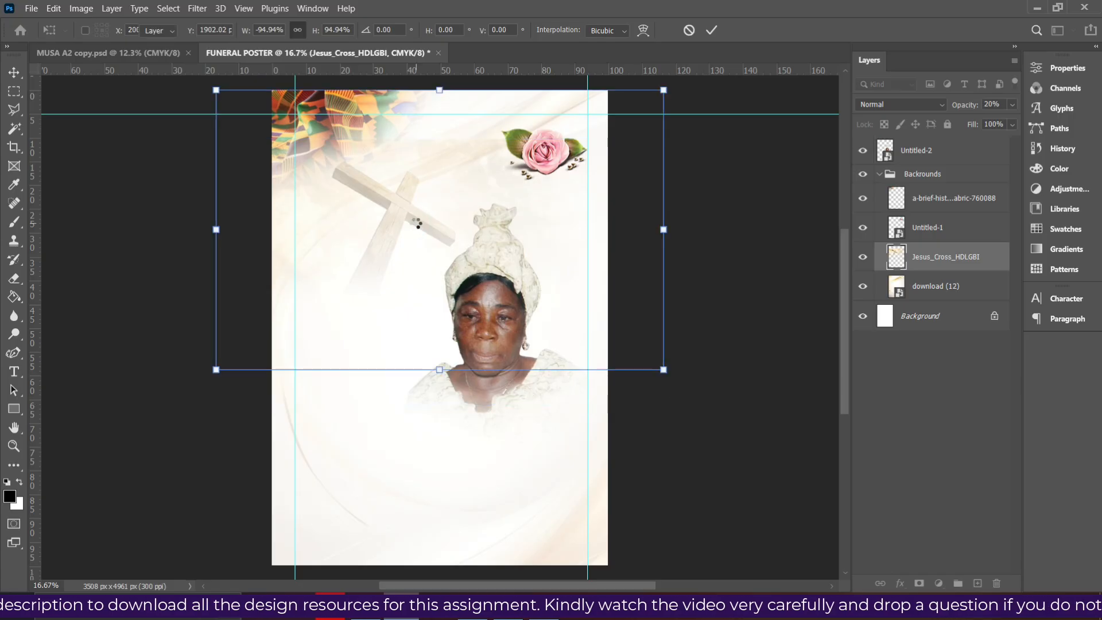
left_click(737, 204)
left_click(394, 229)
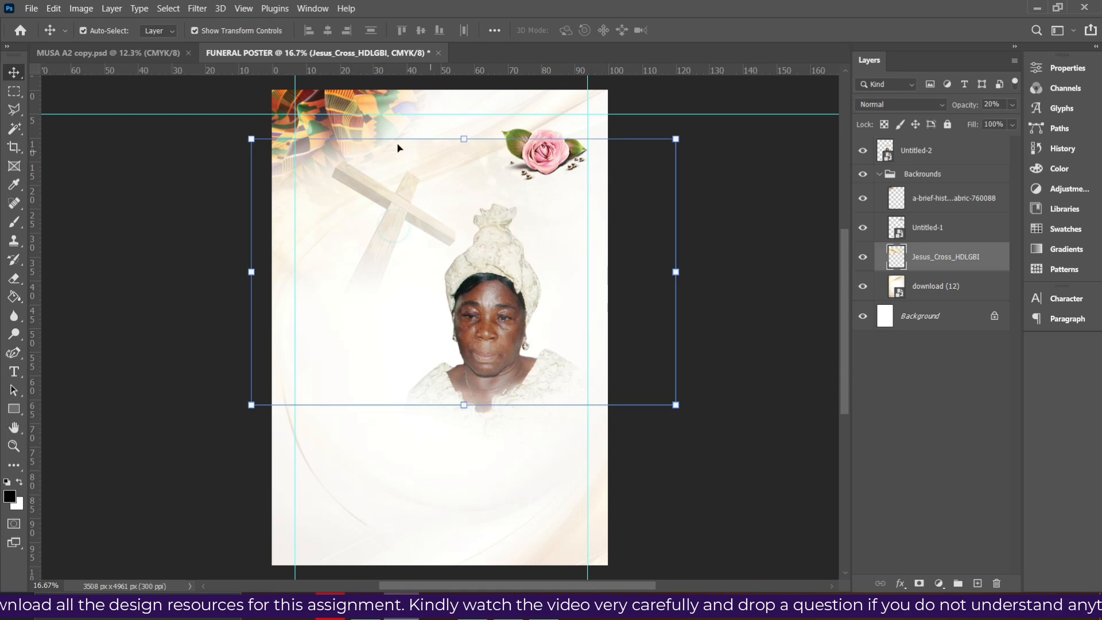
Erase parts of the cross's upper edge and lower the Jesus_Cross layer's opacity to 19%
left_click(14, 279)
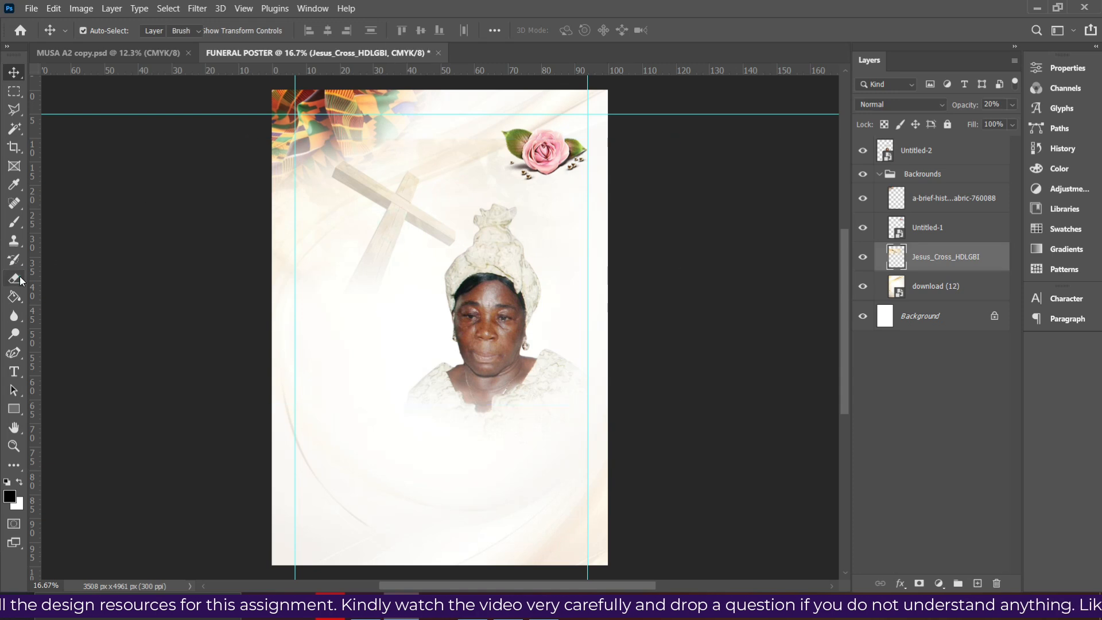
scroll(276, 119, "up", 3)
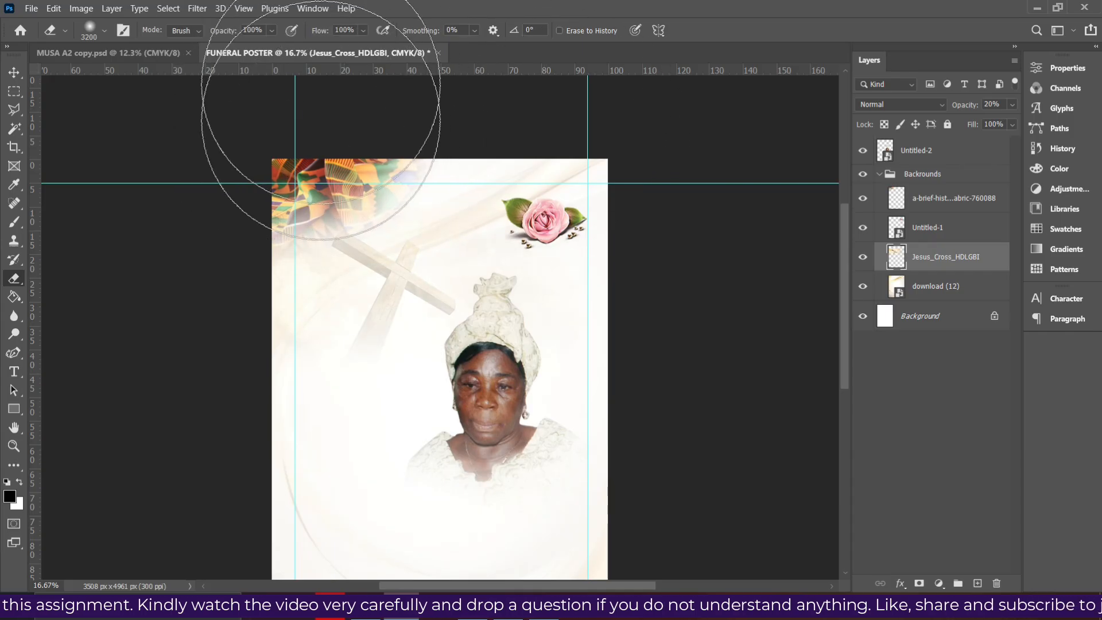
left_click(12, 72)
scroll(592, 219, "down", 1)
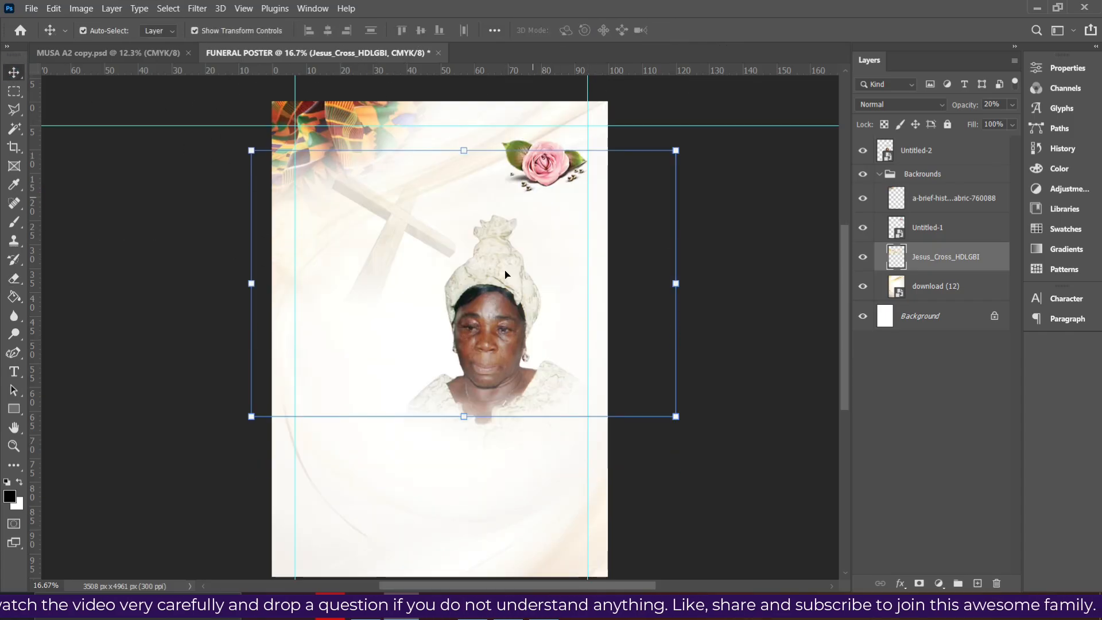
left_click(460, 308)
left_click(355, 198)
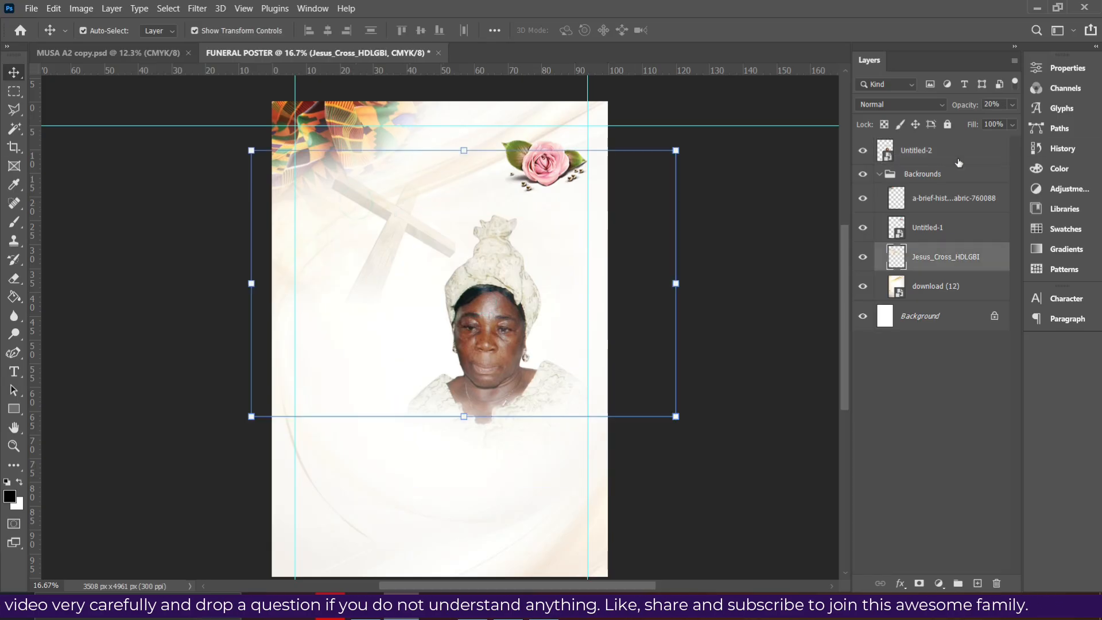
left_click(1012, 106)
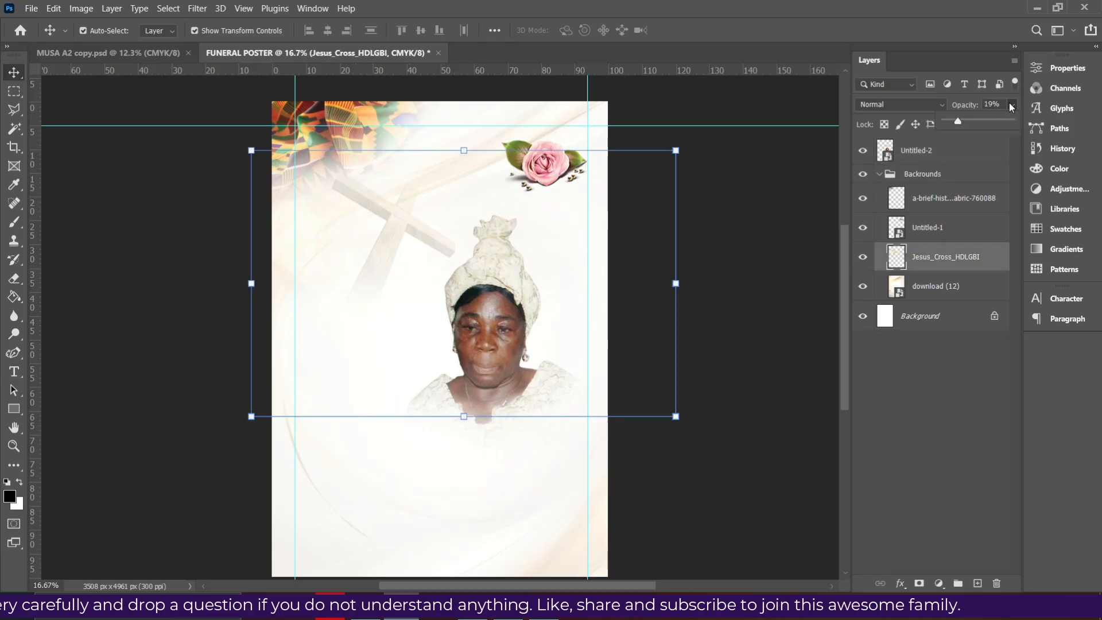
Nudge the portrait up, then shrink the rose and set it in the top-right corner on the guide
left_click(545, 164)
left_click_drag(508, 350, 508, 316)
left_click(545, 152)
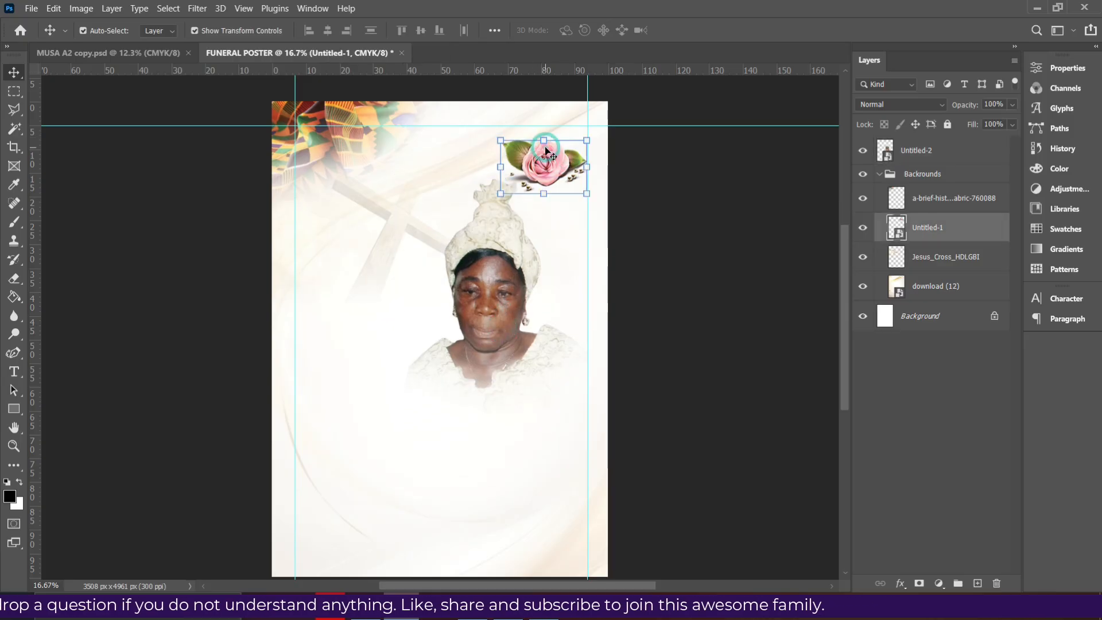
left_click_drag(546, 162, 555, 153)
left_click_drag(500, 253, 502, 226)
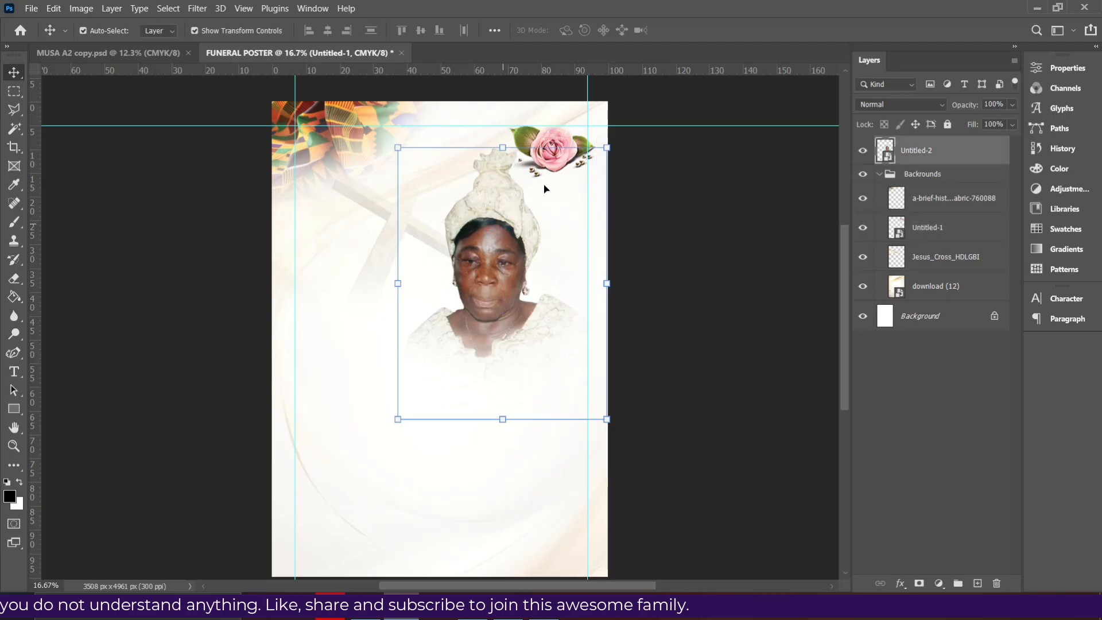
left_click(544, 176)
left_click_drag(506, 181, 530, 182)
left_click_drag(632, 96, 615, 125)
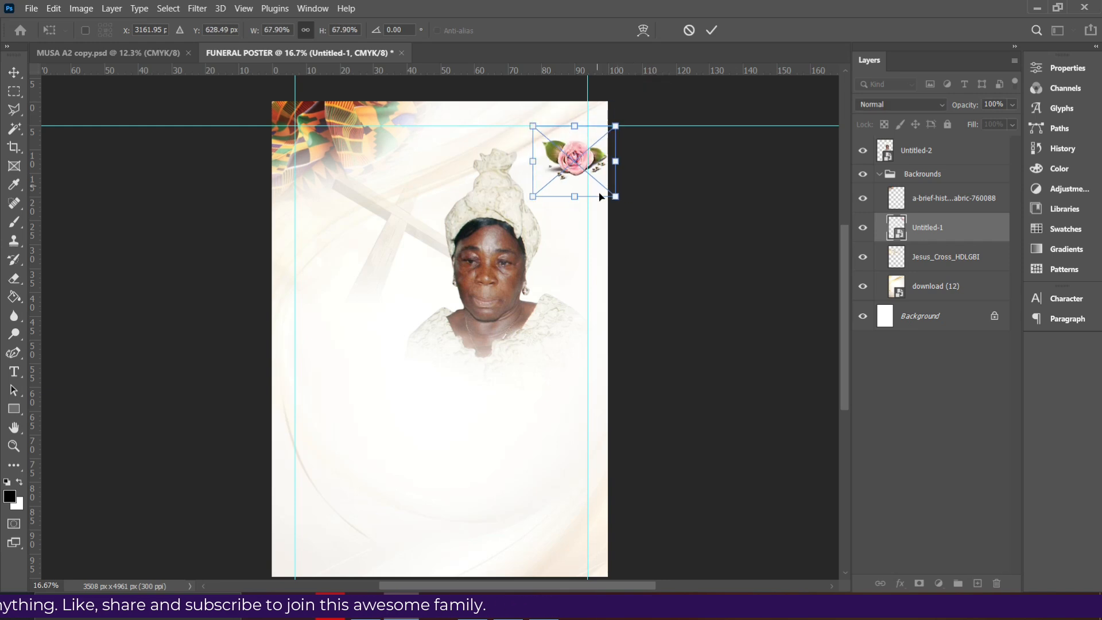
left_click_drag(567, 158, 559, 143)
double_click(560, 143)
Move the portrait up to the top guide and enlarge it slightly
left_click(486, 240)
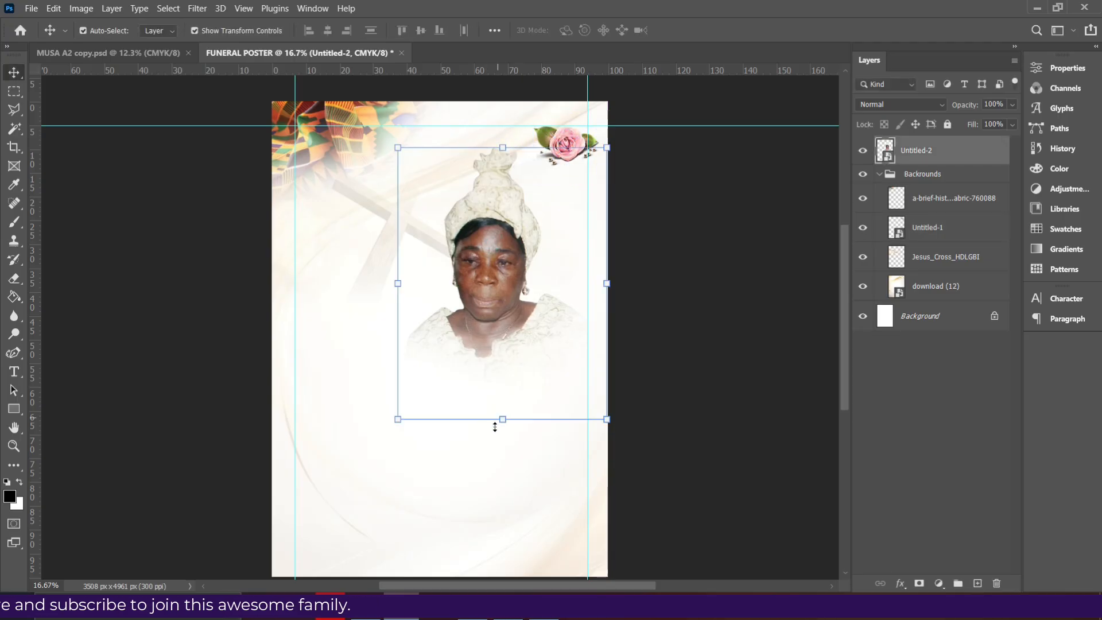
left_click_drag(501, 423, 507, 449)
left_click_drag(499, 377, 493, 323)
left_click_drag(624, 417, 639, 466)
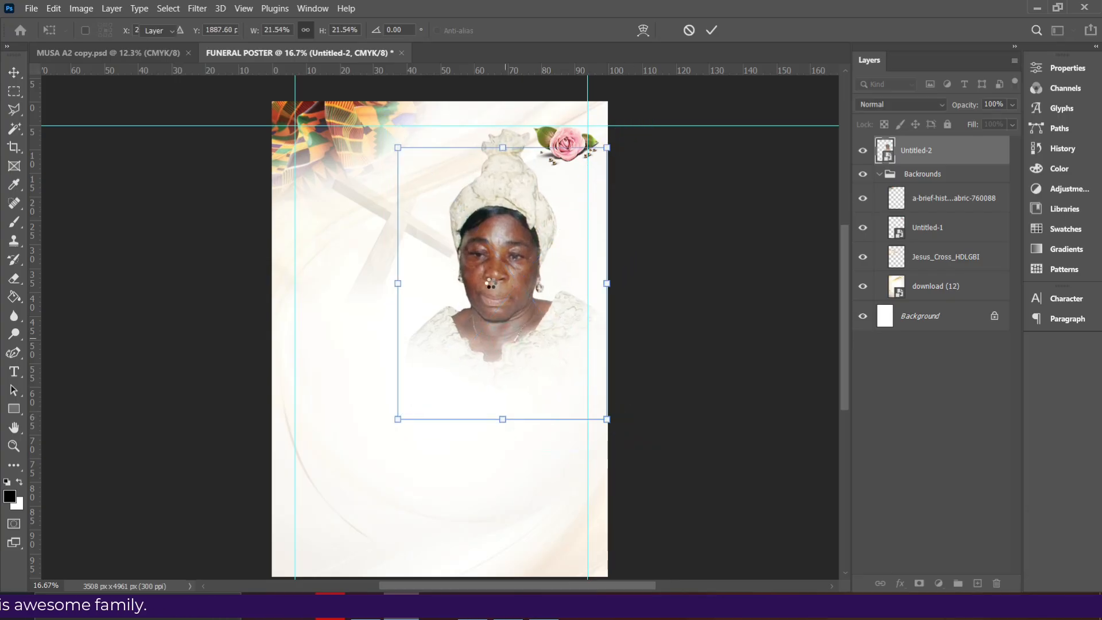
key("Return")
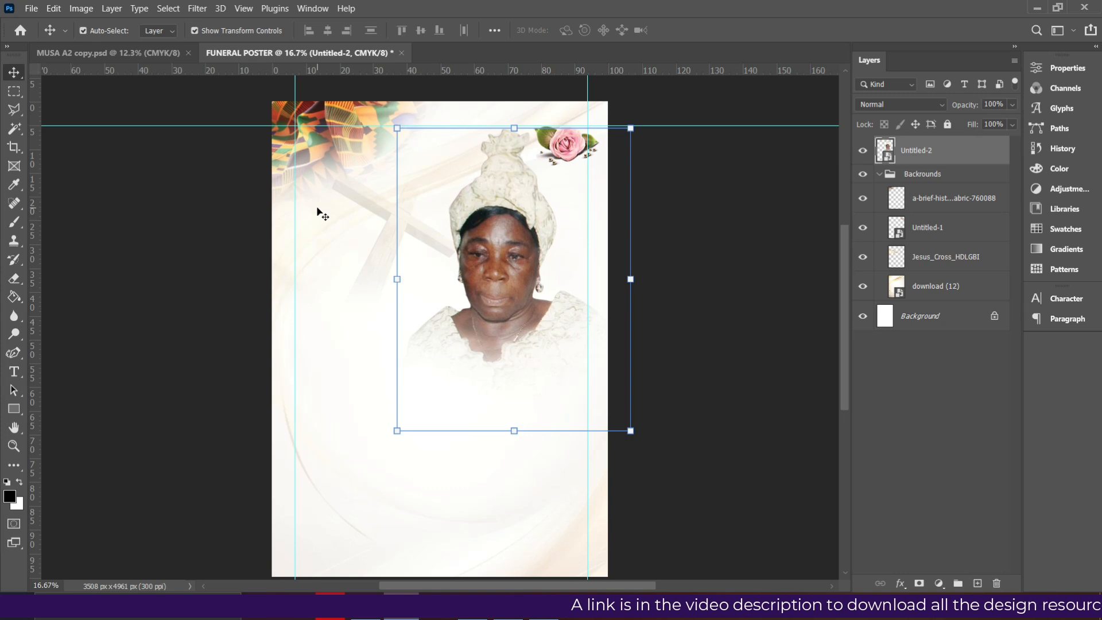
Commit the portrait transform and add a horizontal guide at 15% down, just below the rose
left_click(705, 247)
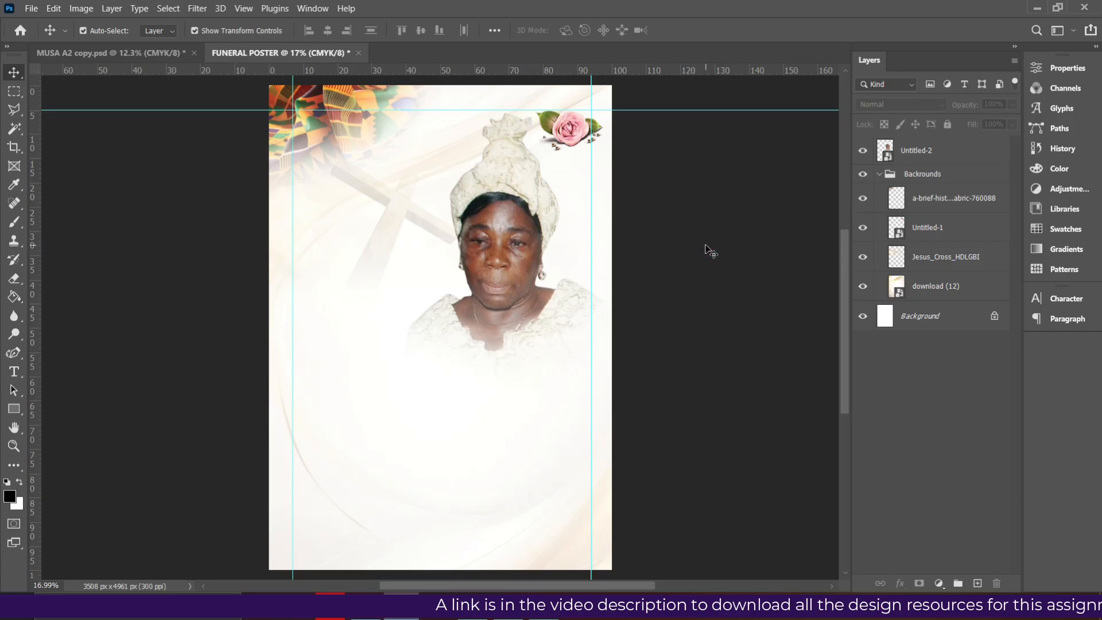
scroll(705, 247, "up", 1)
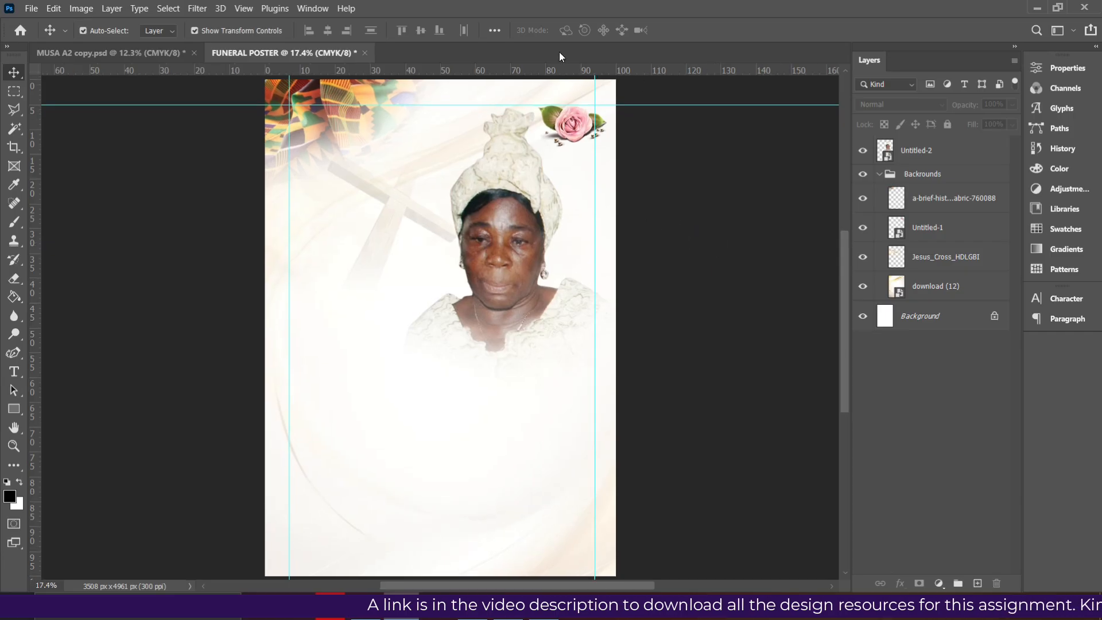
left_click_drag(550, 74, 539, 154)
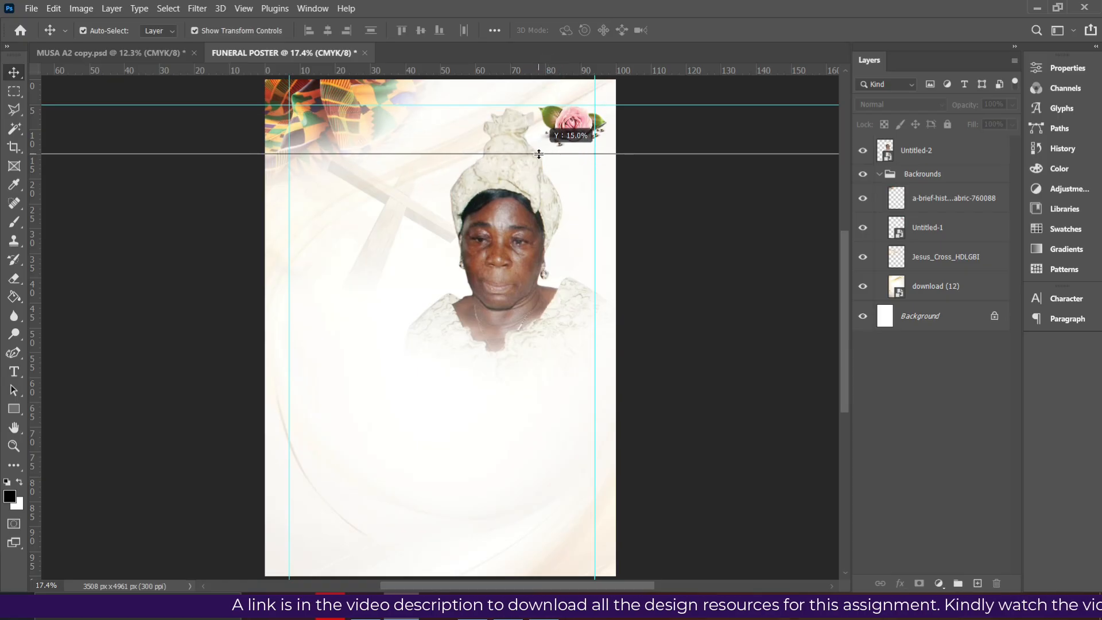
left_click_drag(539, 154, 539, 154)
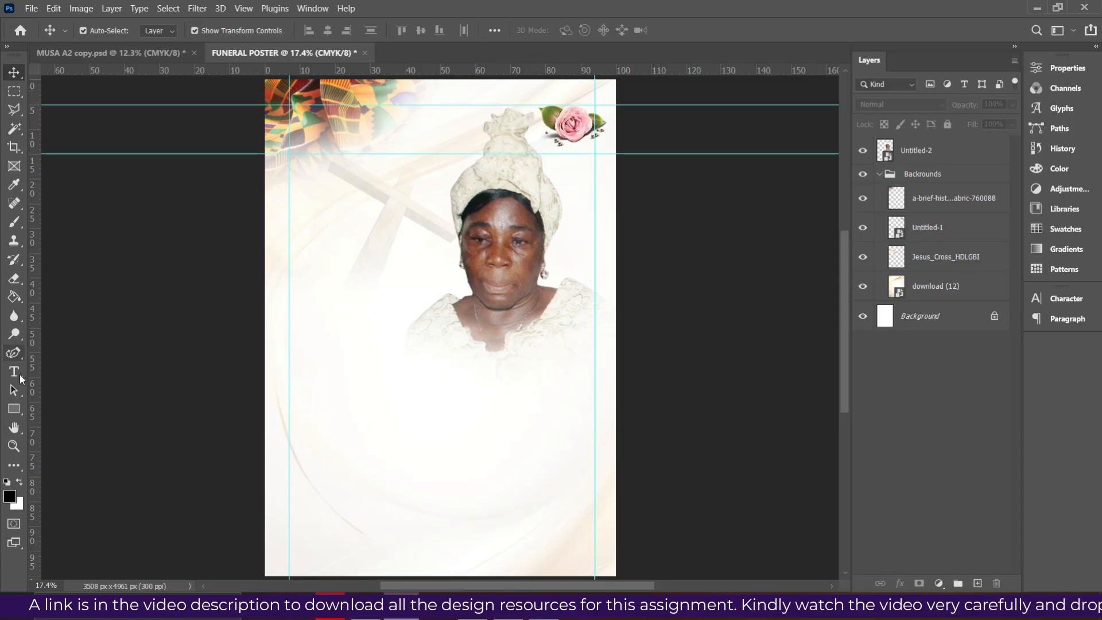
Draw a full-width rectangle bar along the poster's bottom edge filled dark grey #262827
left_click(14, 411)
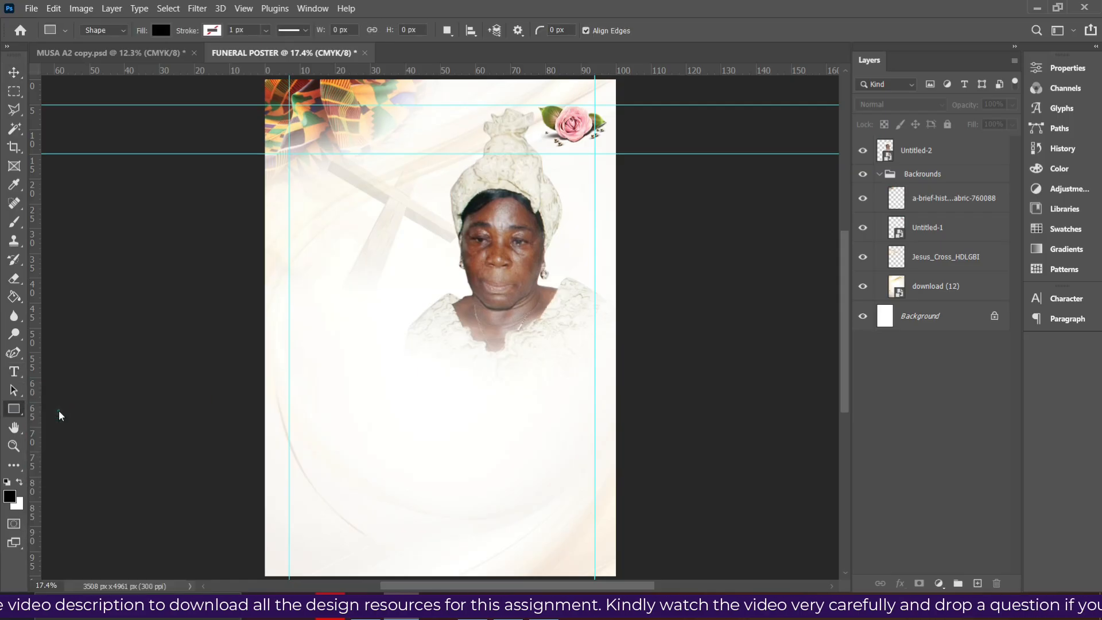
scroll(253, 531, "down", 1)
left_click_drag(253, 531, 626, 549)
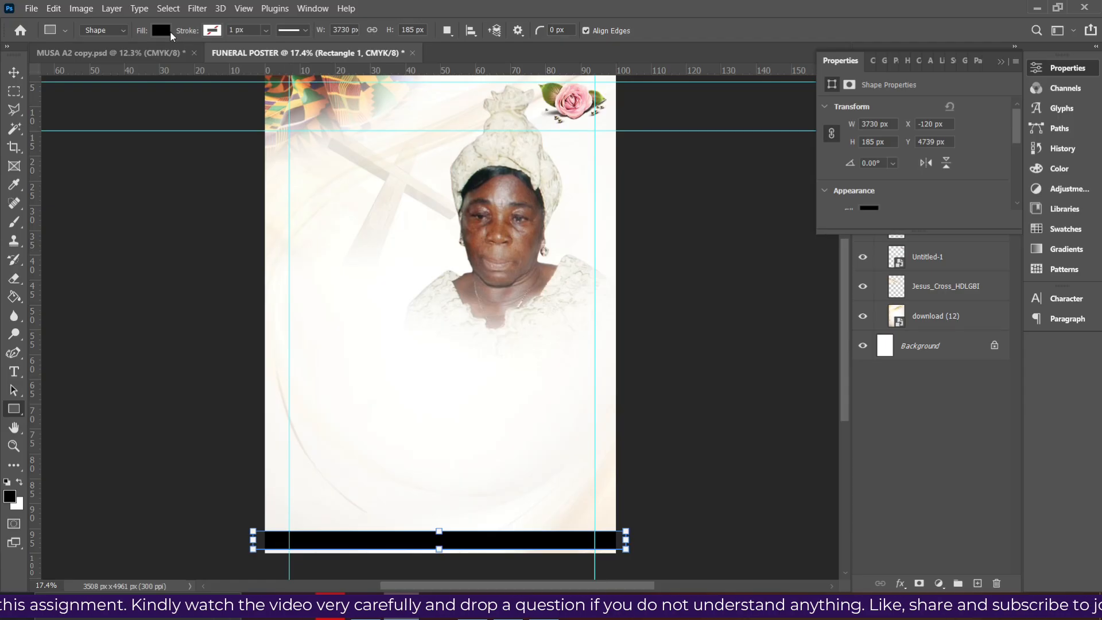
left_click(164, 29)
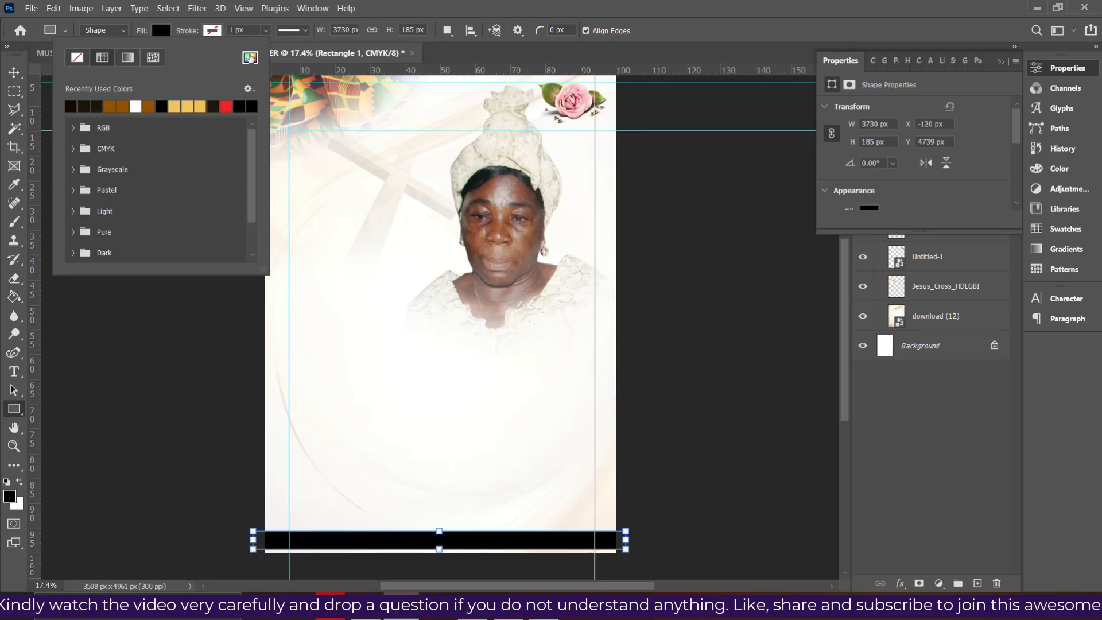
left_click(250, 58)
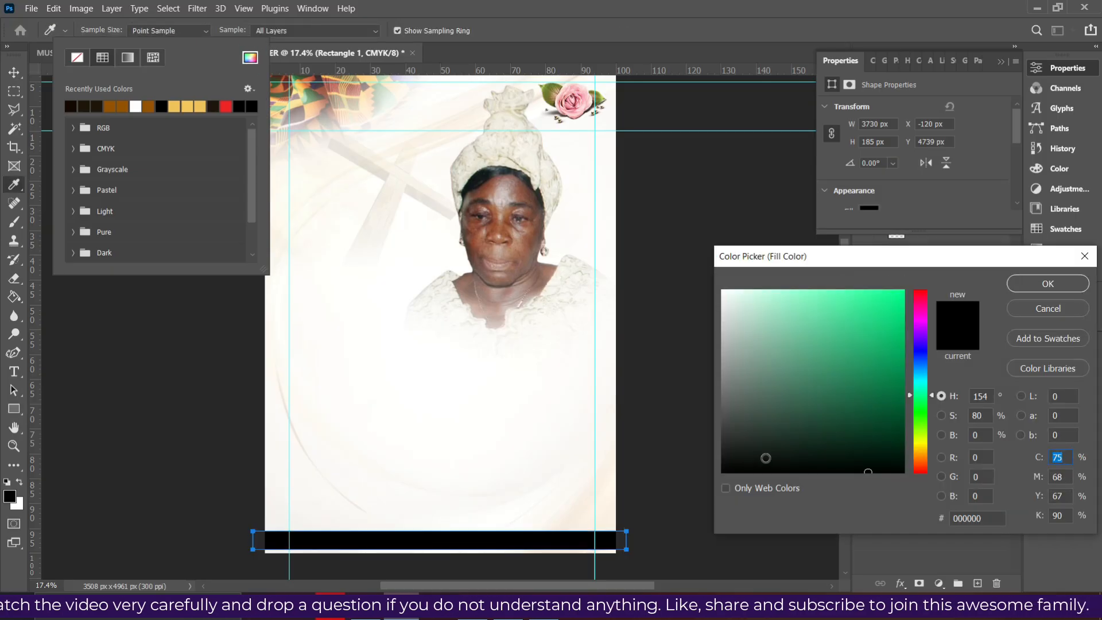
left_click(750, 452)
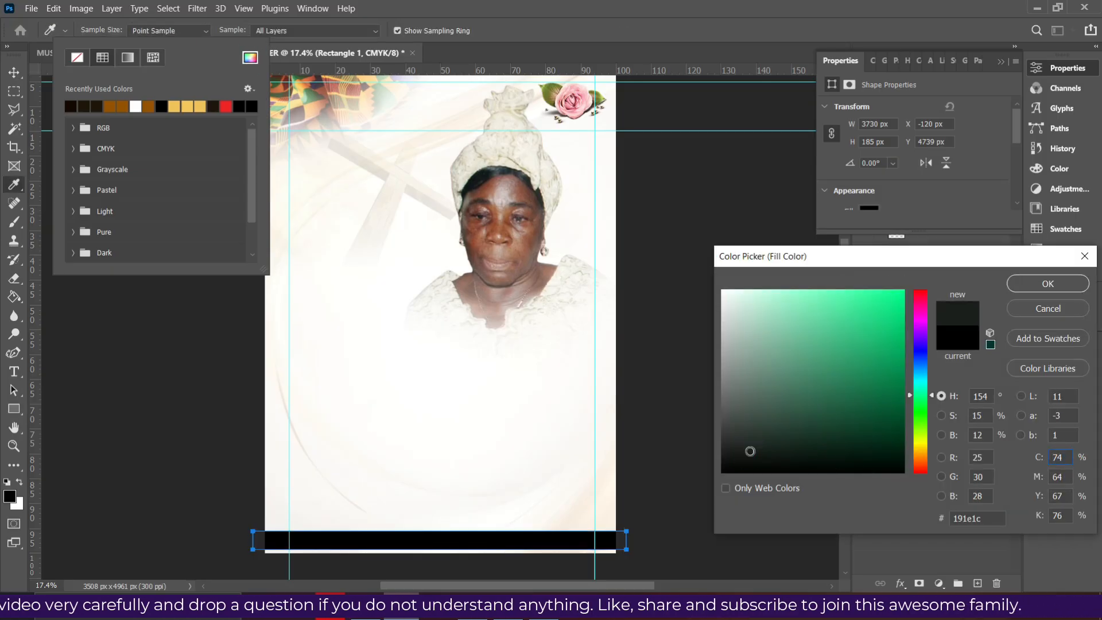
left_click(732, 444)
left_click_drag(925, 257, 872, 61)
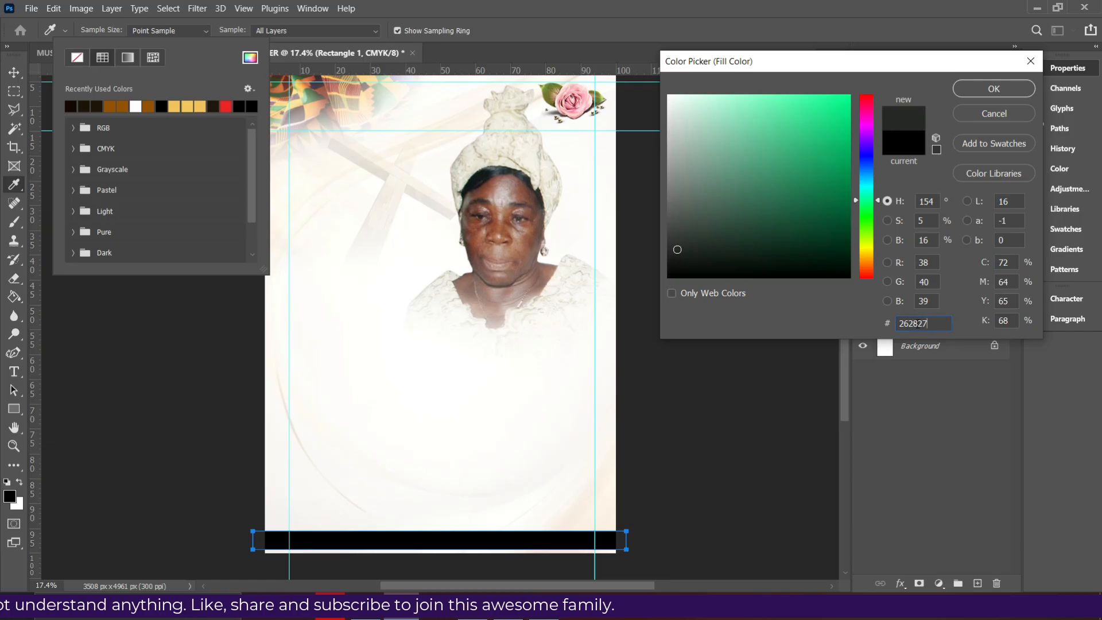
left_click(994, 89)
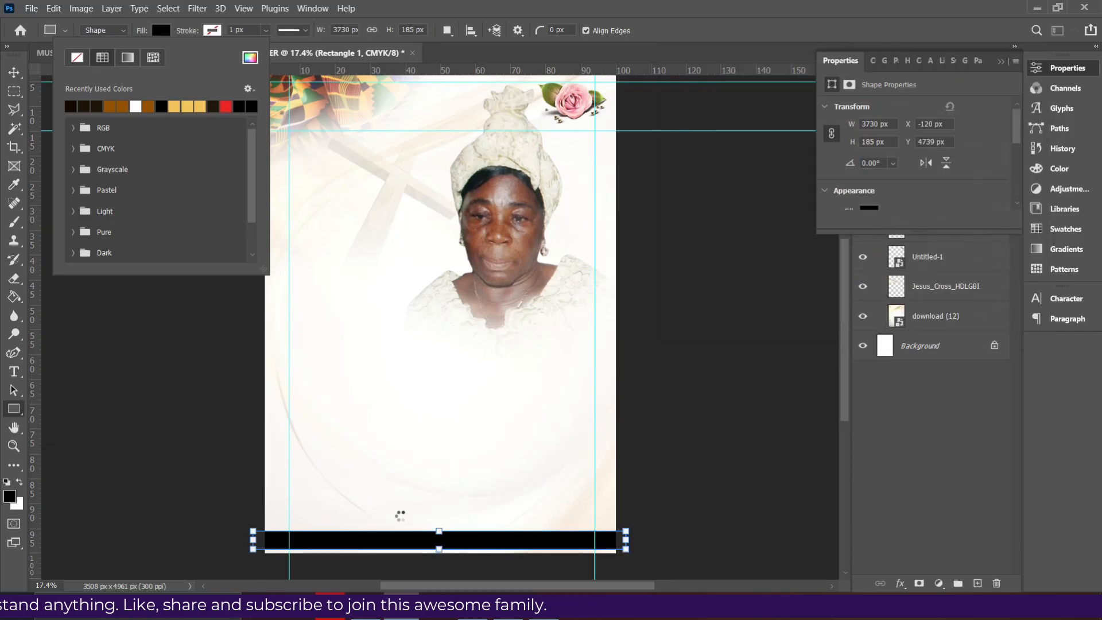
Glance at the funeral details PDF and return to the poster
left_click(14, 72)
scroll(453, 431, "up", 1)
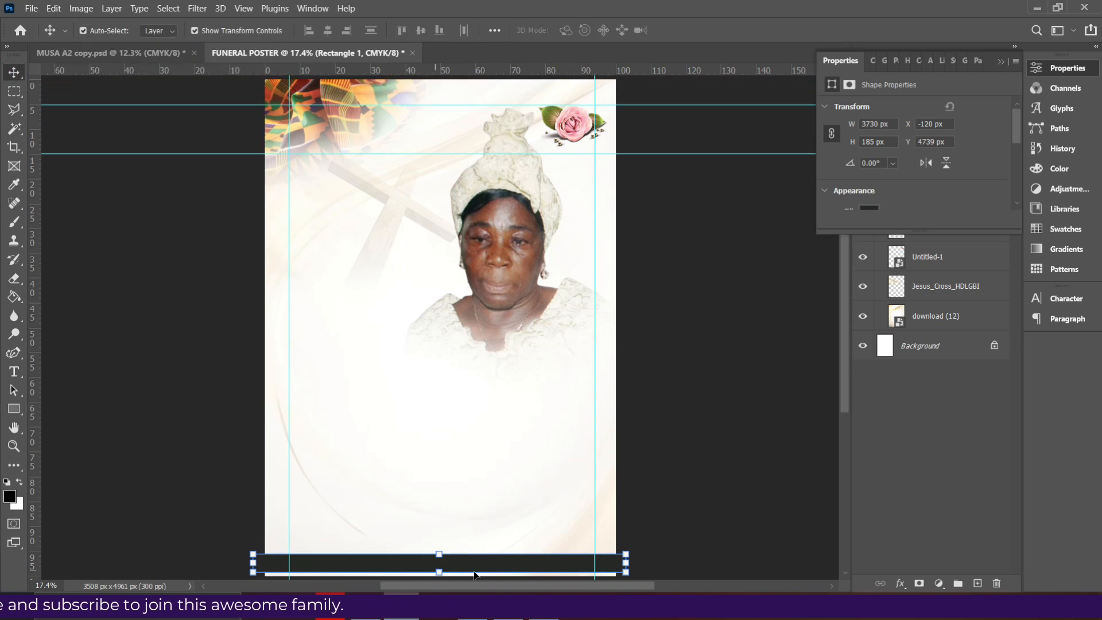
key("alt+Tab")
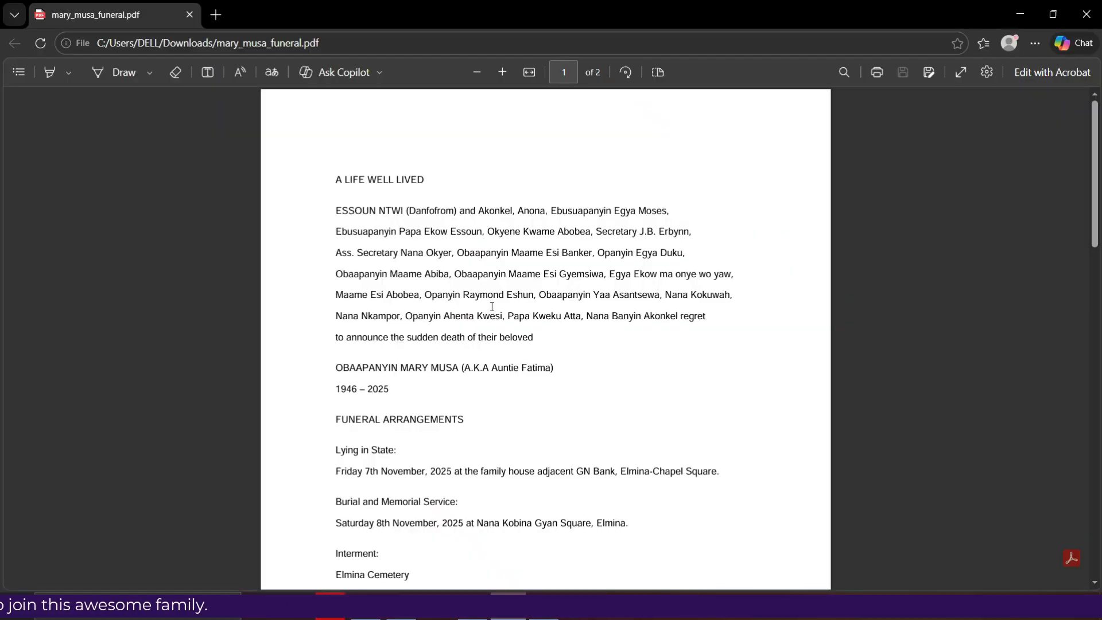
key("alt+Tab")
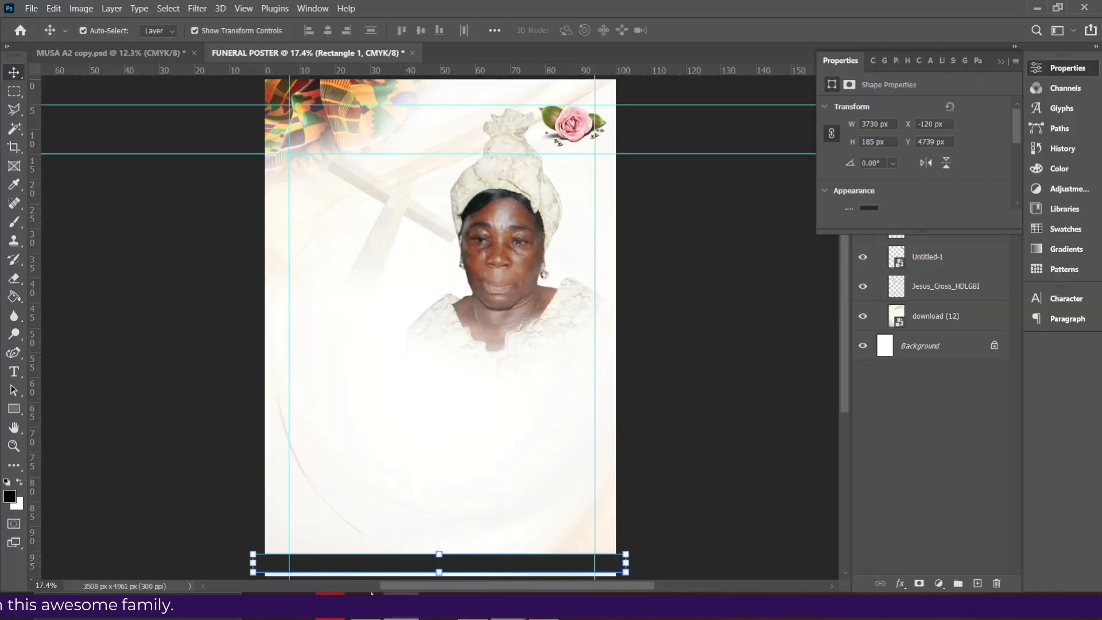
Collapse the Backrounds group and lock it against edits
left_click(13, 371)
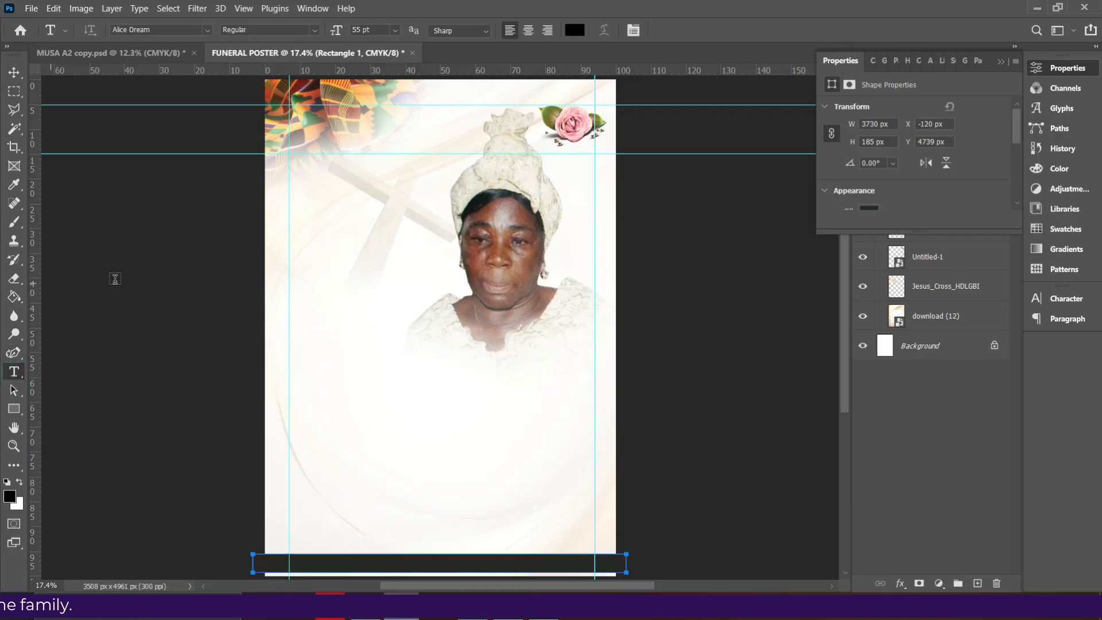
left_click(1001, 62)
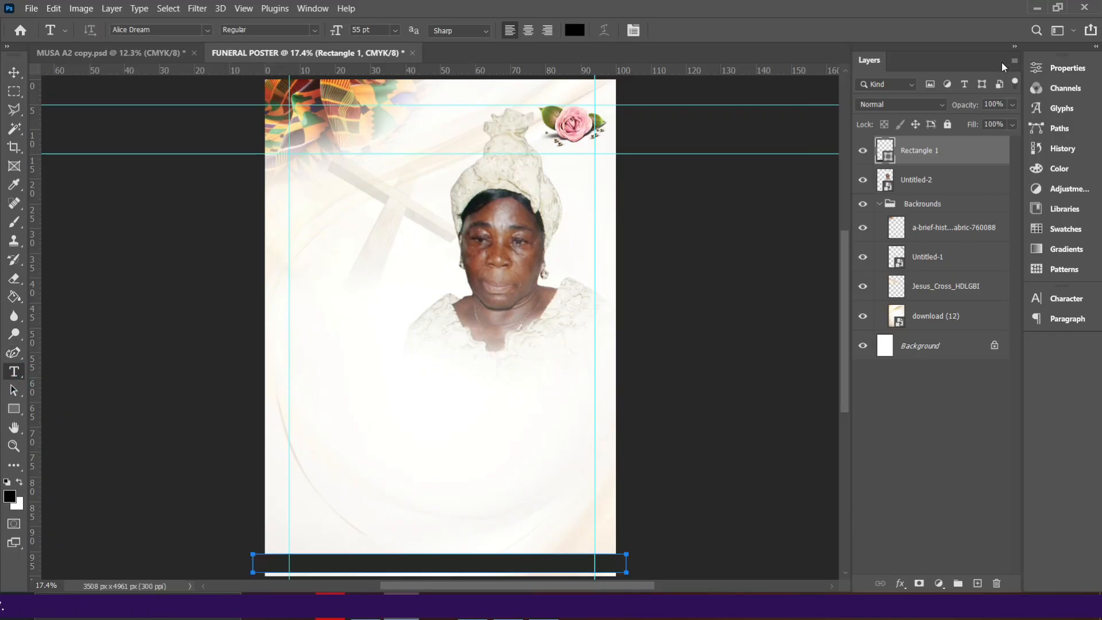
left_click(880, 203)
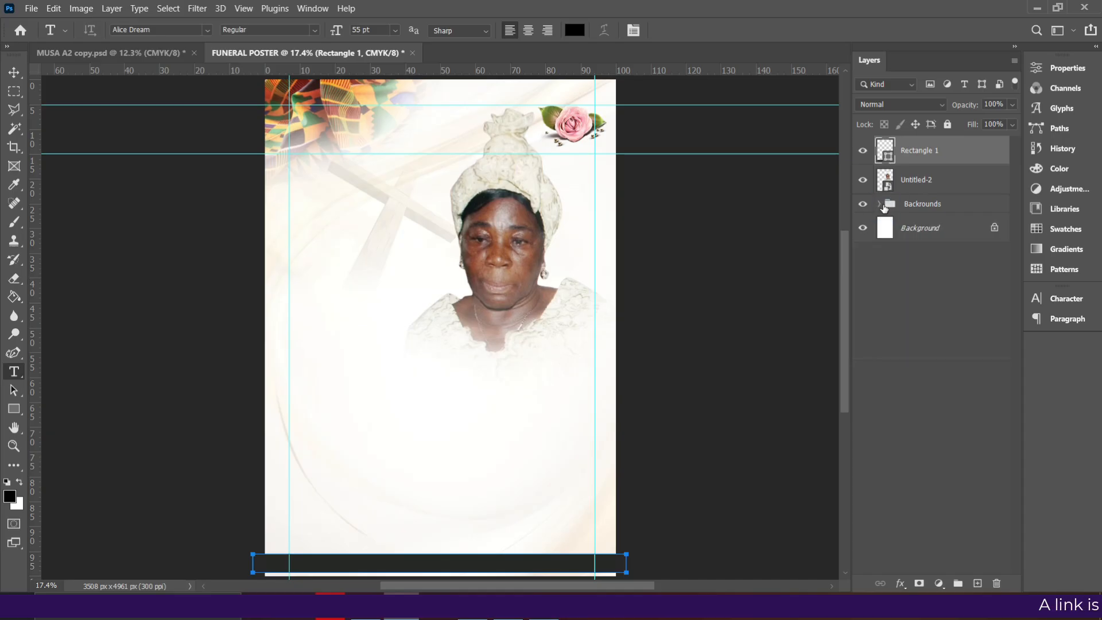
left_click(930, 204)
left_click(948, 125)
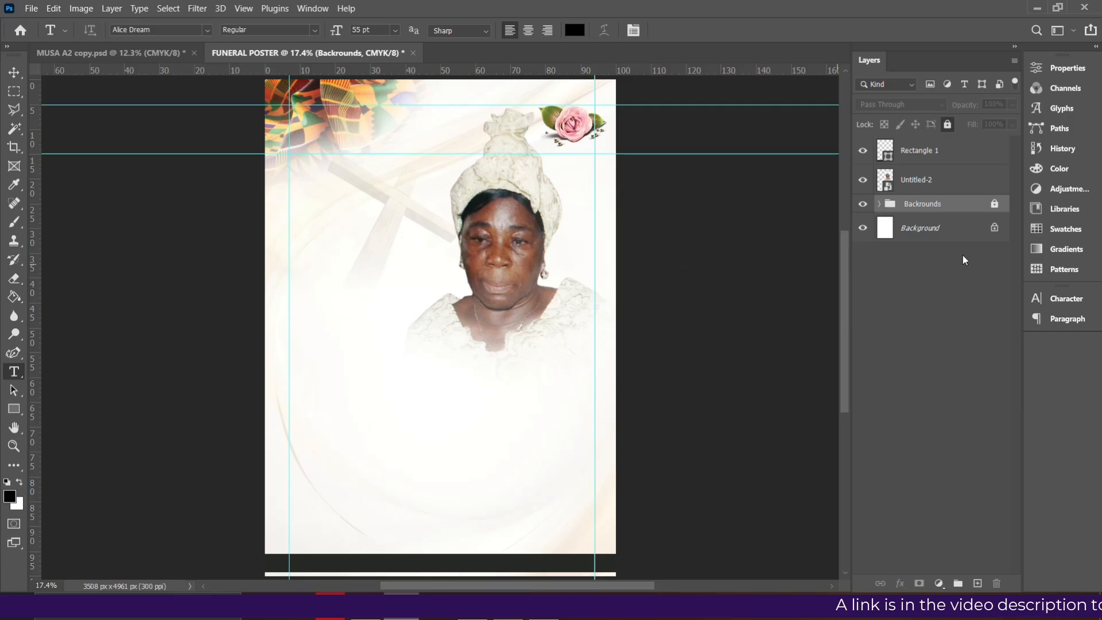
Choose Afterglow Regular as the type font and start a text line left of the portrait
left_click(1061, 303)
left_click(949, 318)
type("after")
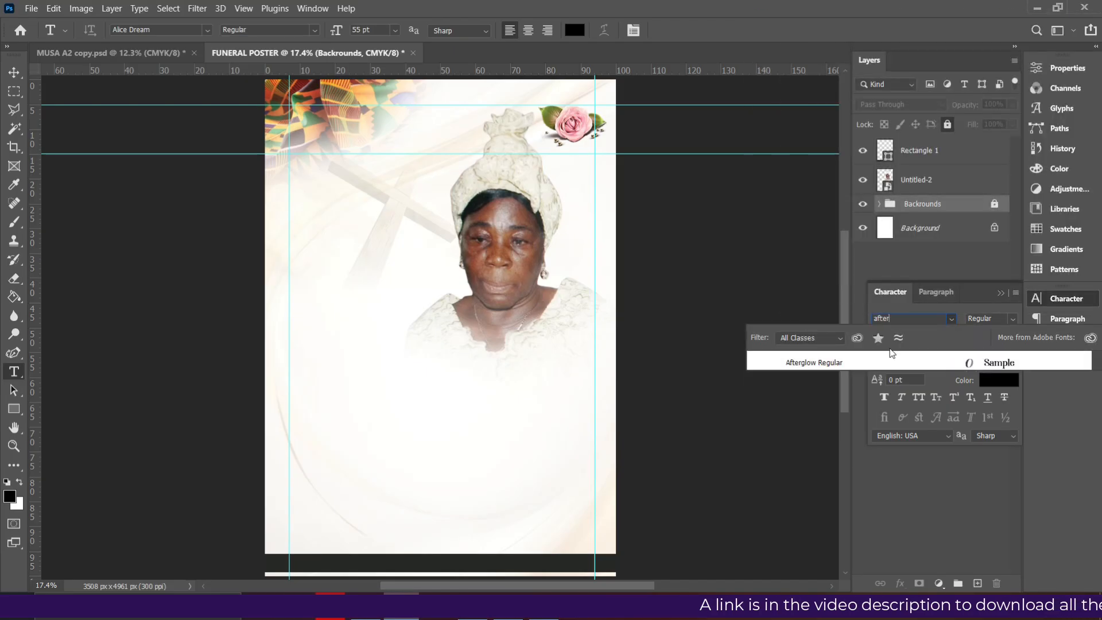
left_click(819, 360)
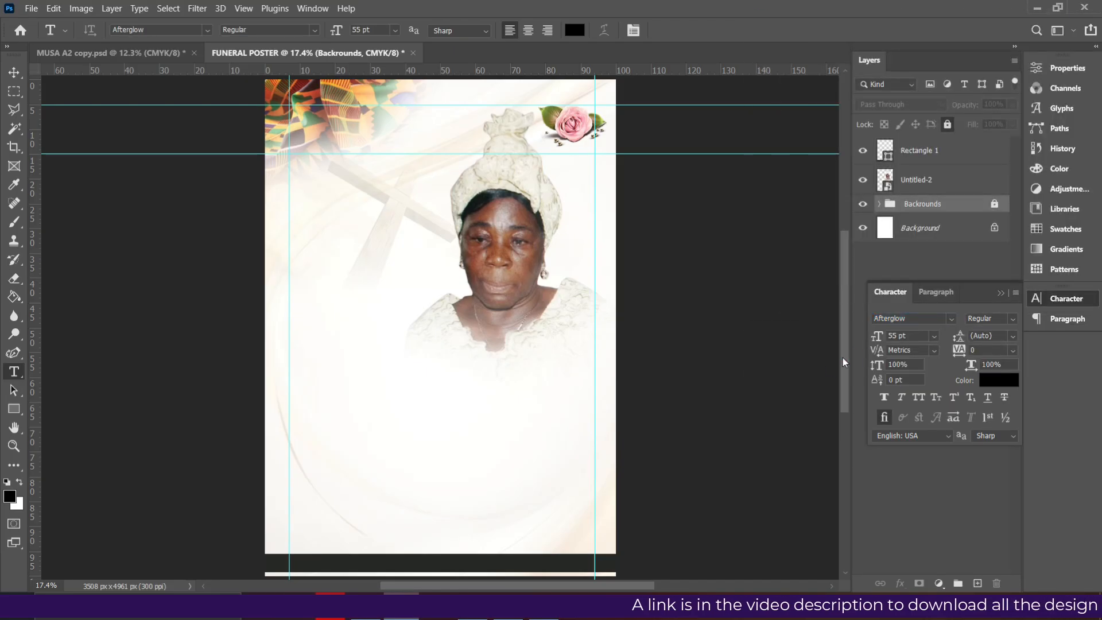
left_click(332, 231)
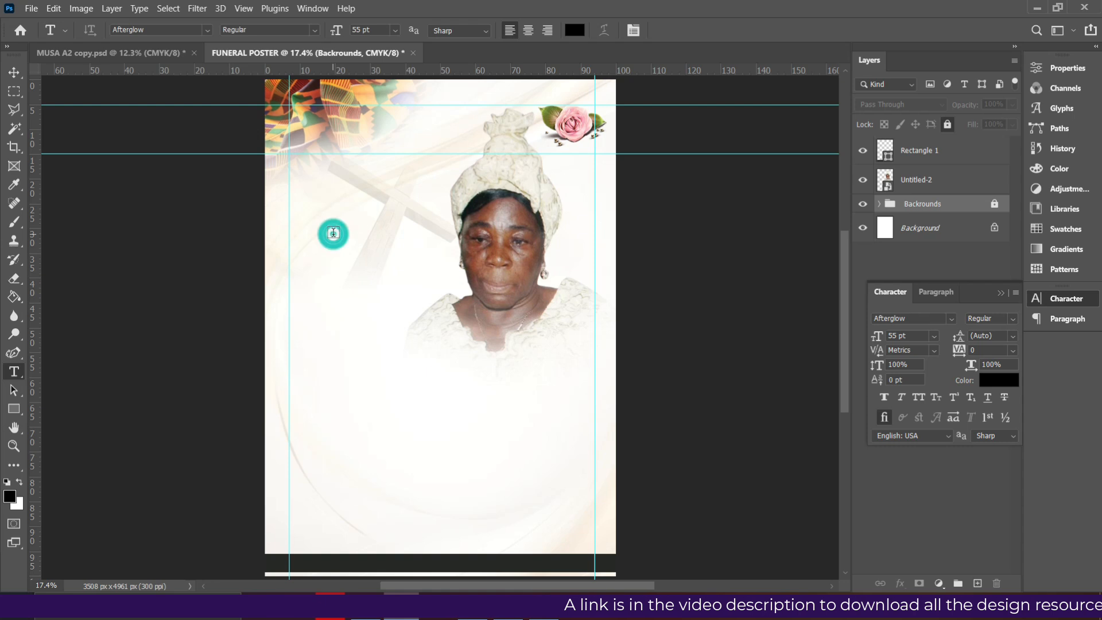
Type and commit 'A life well', then move it to the poster's top left
type("A")
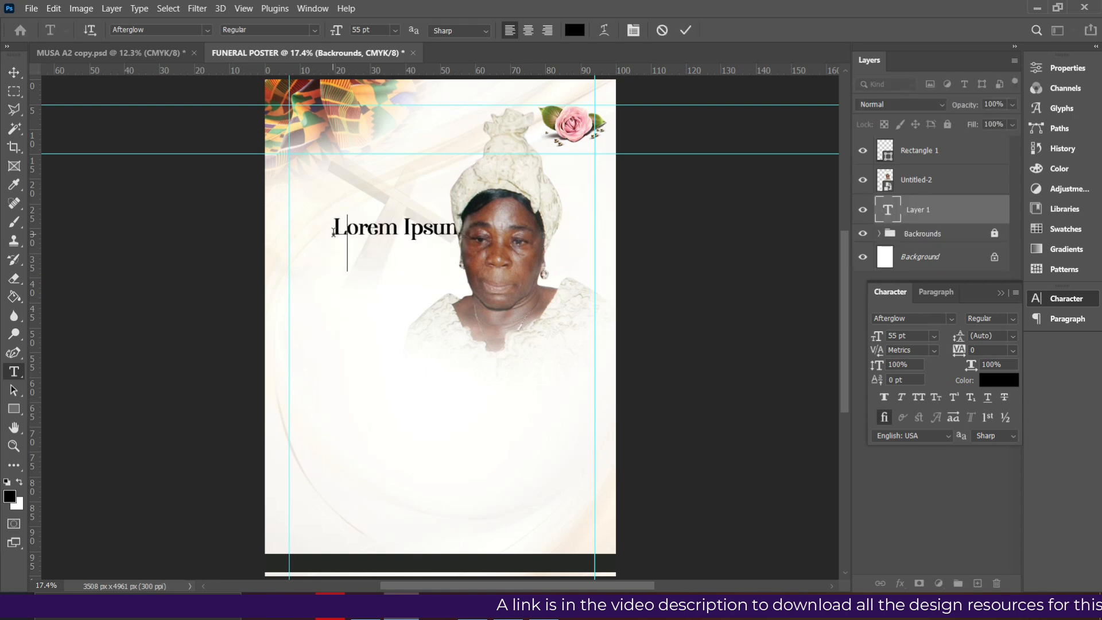
type(" life well")
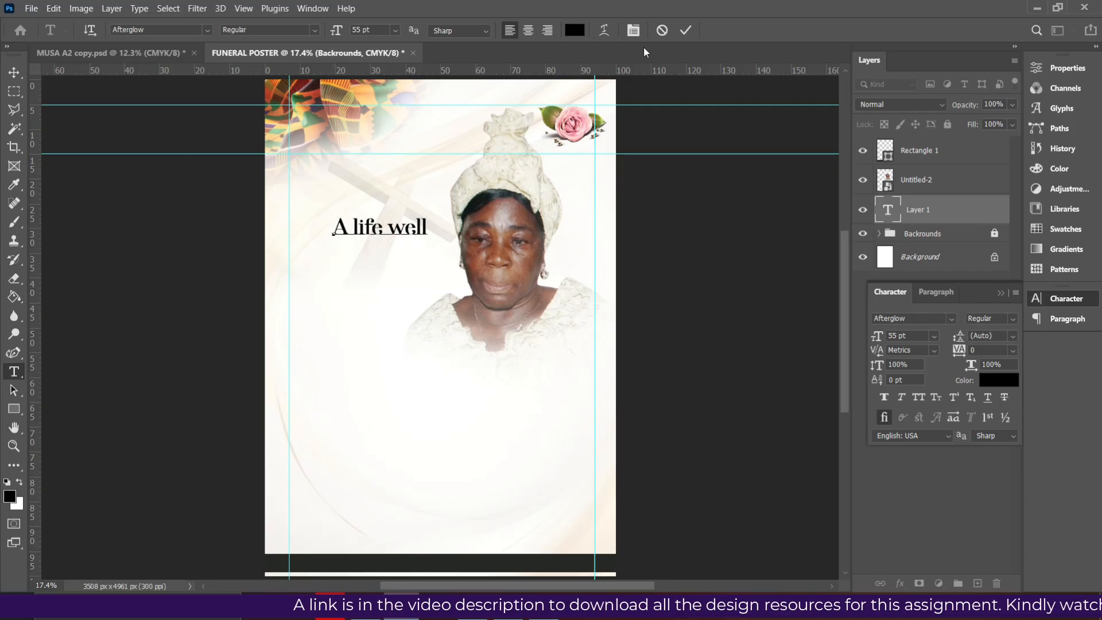
left_click(686, 30)
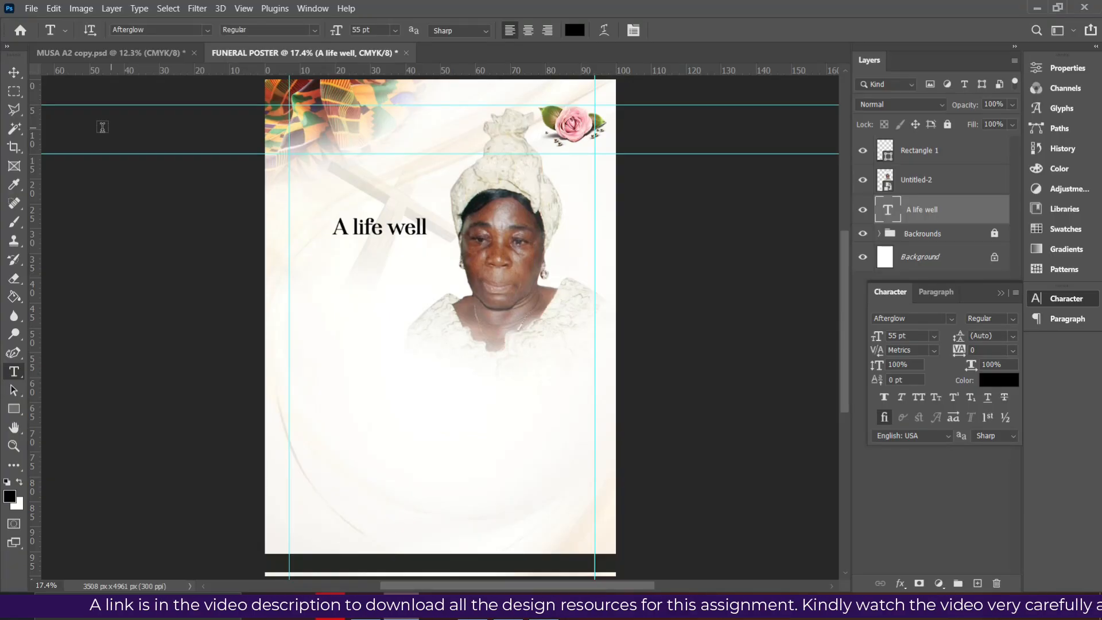
left_click(15, 73)
left_click_drag(410, 228, 374, 193)
Retype the duplicated line beneath it as 'Lived' and commit
double_click(374, 193)
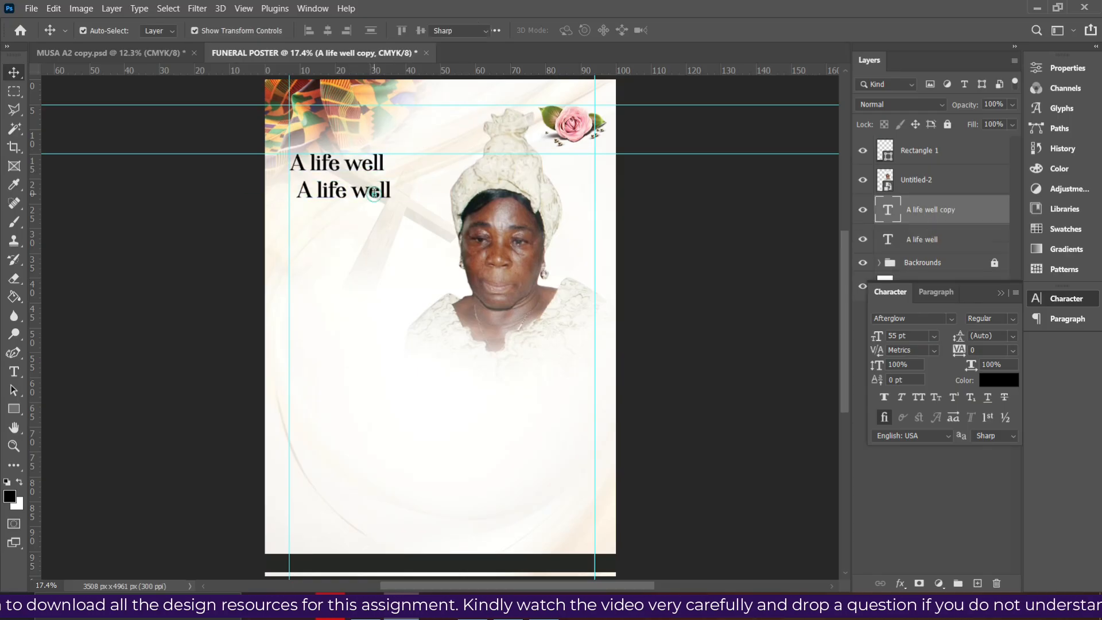
type("Lived")
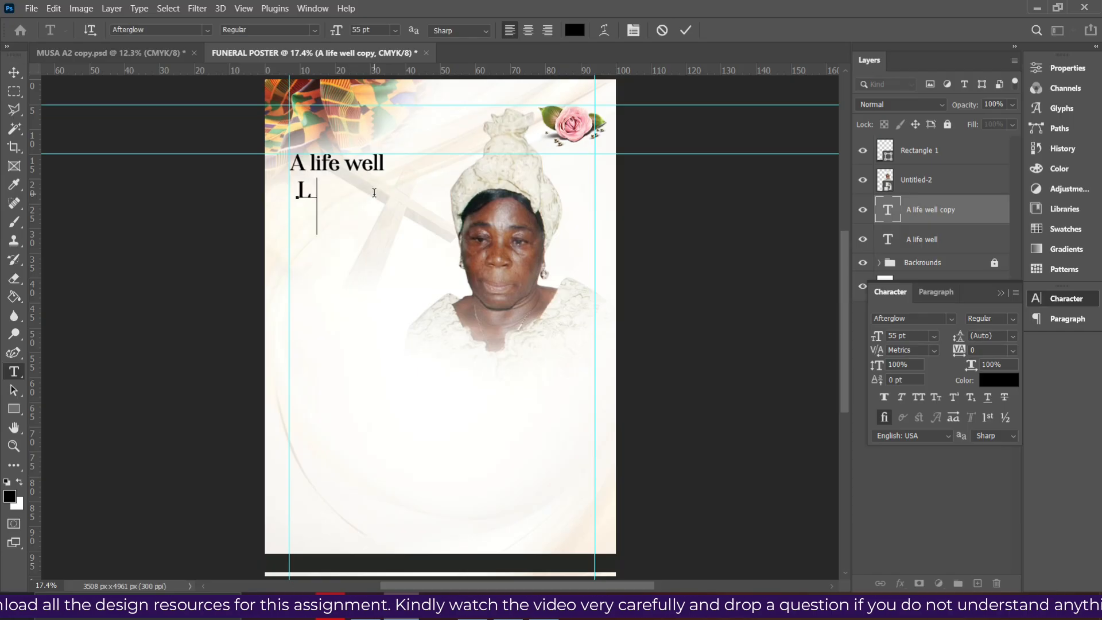
left_click(686, 30)
Float the Character panel and turn on stylistic swash alternates for 'Lived'
key("v")
left_click_drag(980, 292, 790, 126)
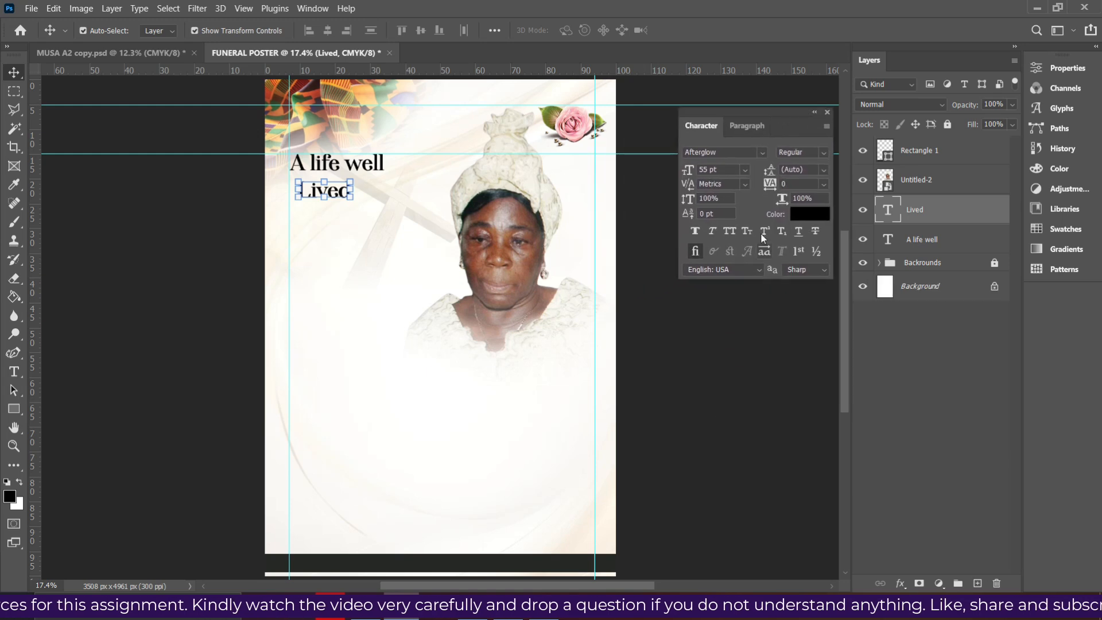
left_click(767, 250)
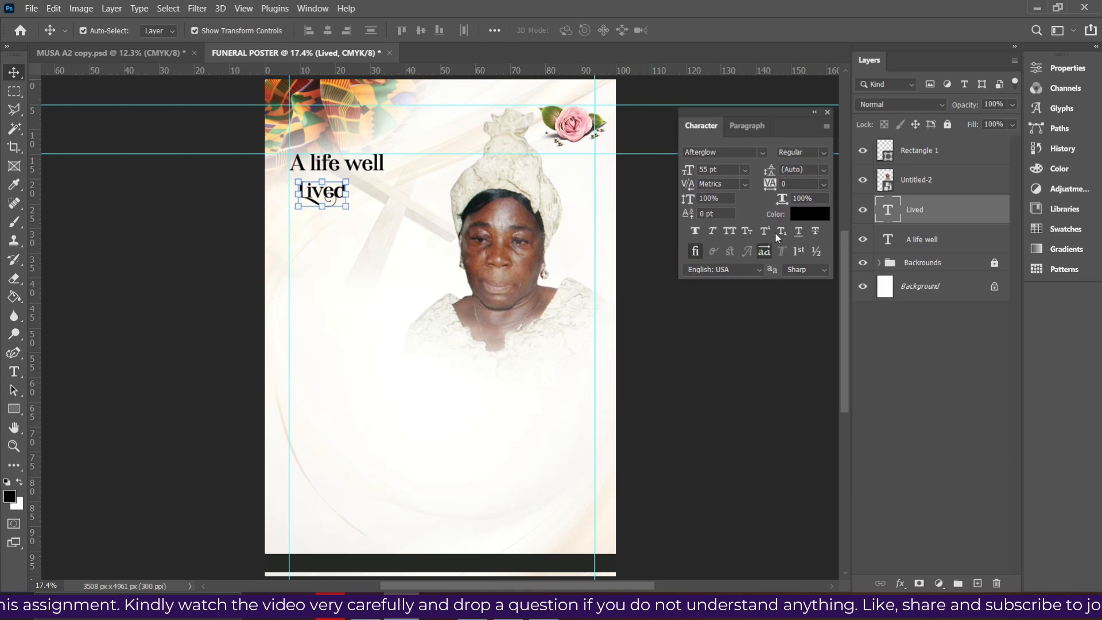
left_click(764, 251)
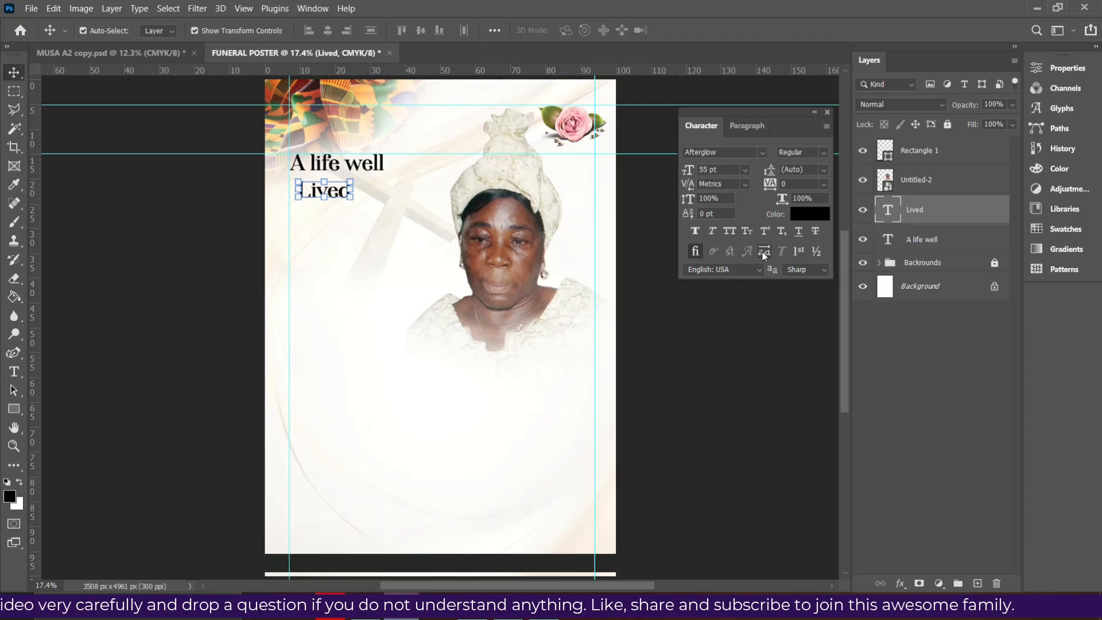
left_click(764, 252)
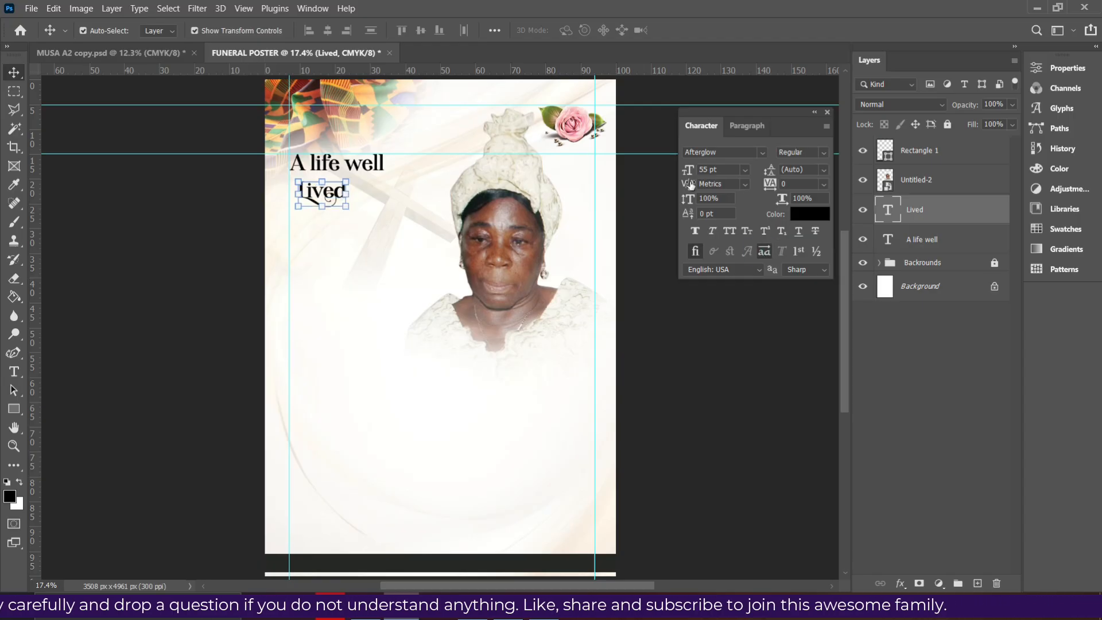
Enlarge 'Lived' to 111 pt and tuck it just under 'A life well'
left_click_drag(688, 171, 722, 181)
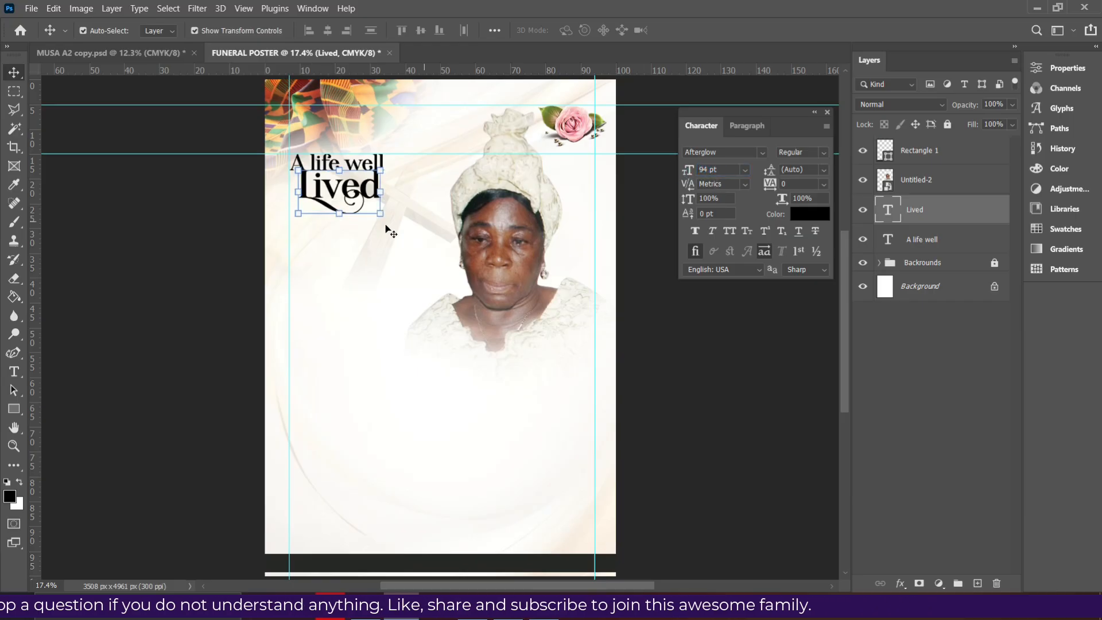
left_click_drag(351, 197, 343, 203)
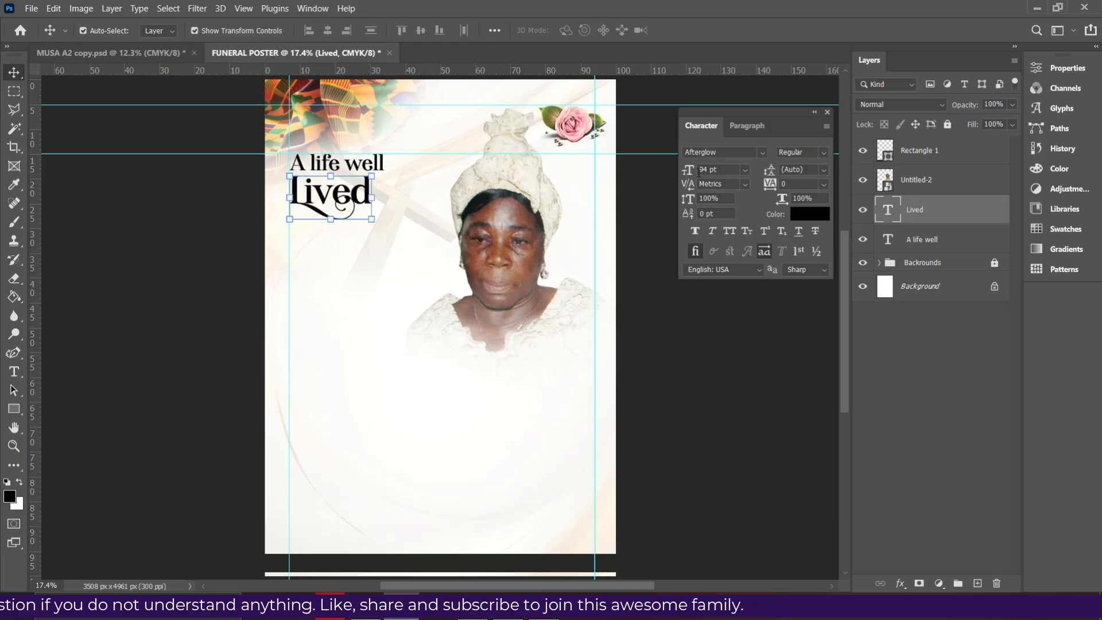
left_click(723, 171)
type("1")
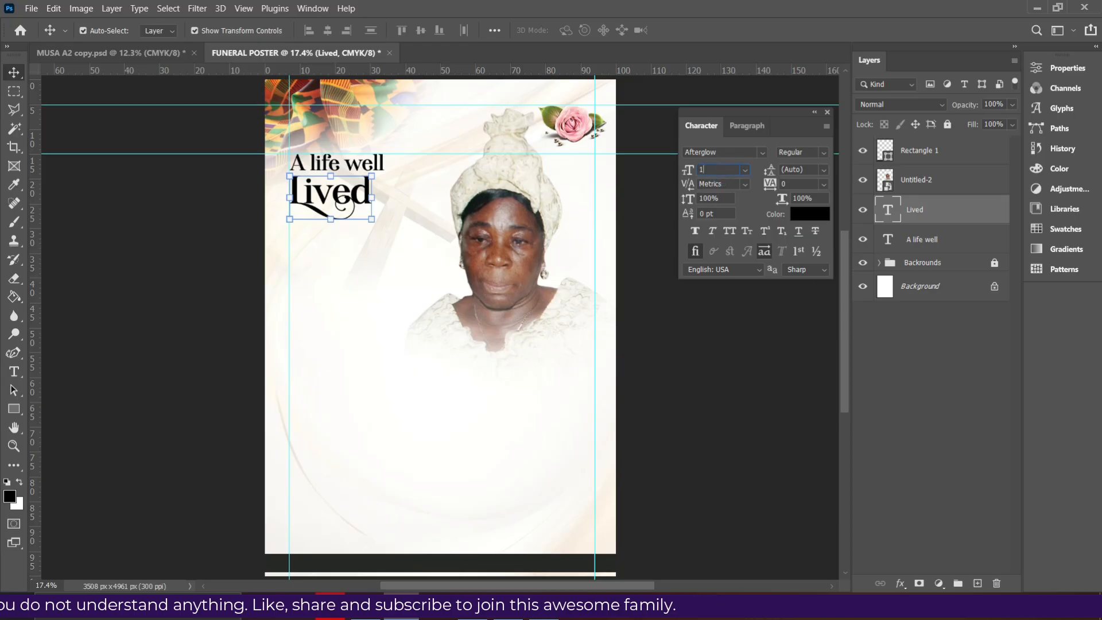
type("00")
key("Return")
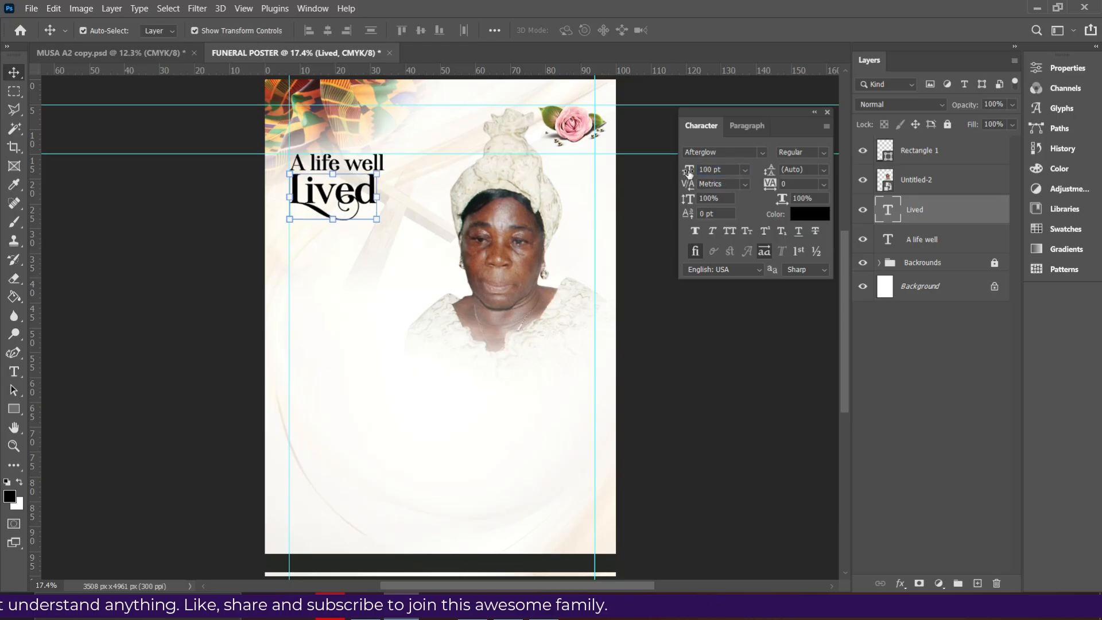
left_click_drag(689, 170, 696, 172)
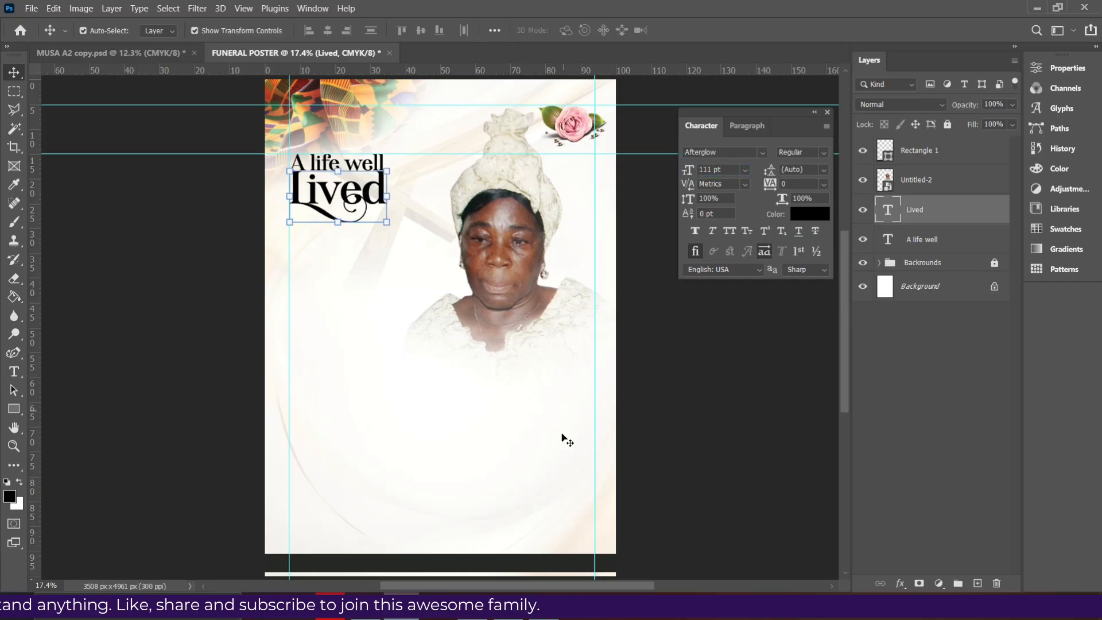
left_click_drag(348, 197, 346, 200)
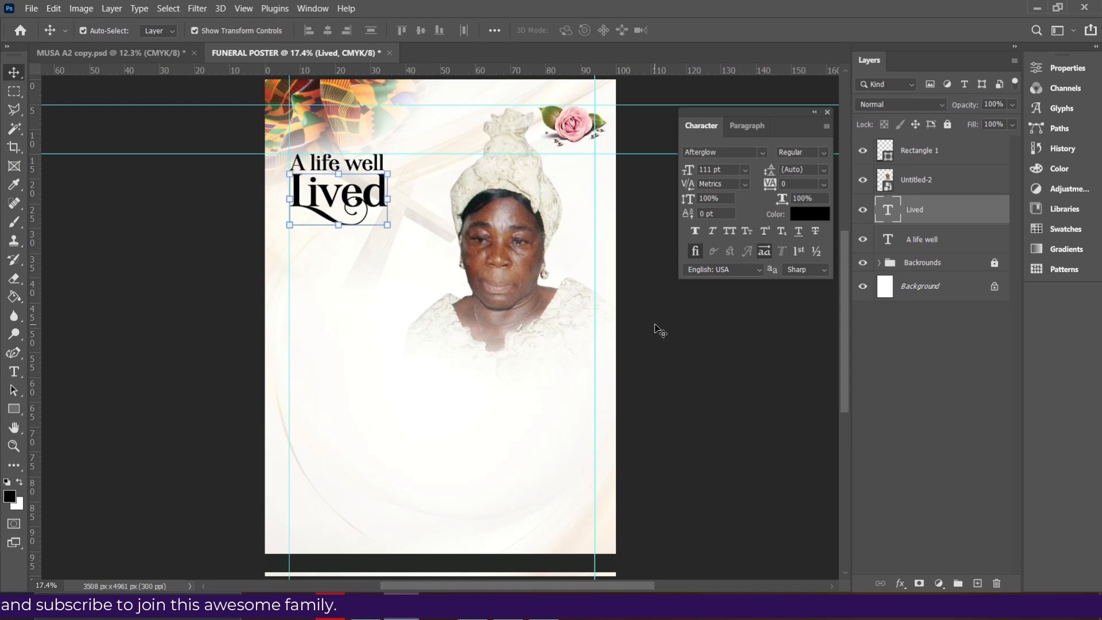
scroll(659, 330, "up", 3)
scroll(686, 335, "down", 4)
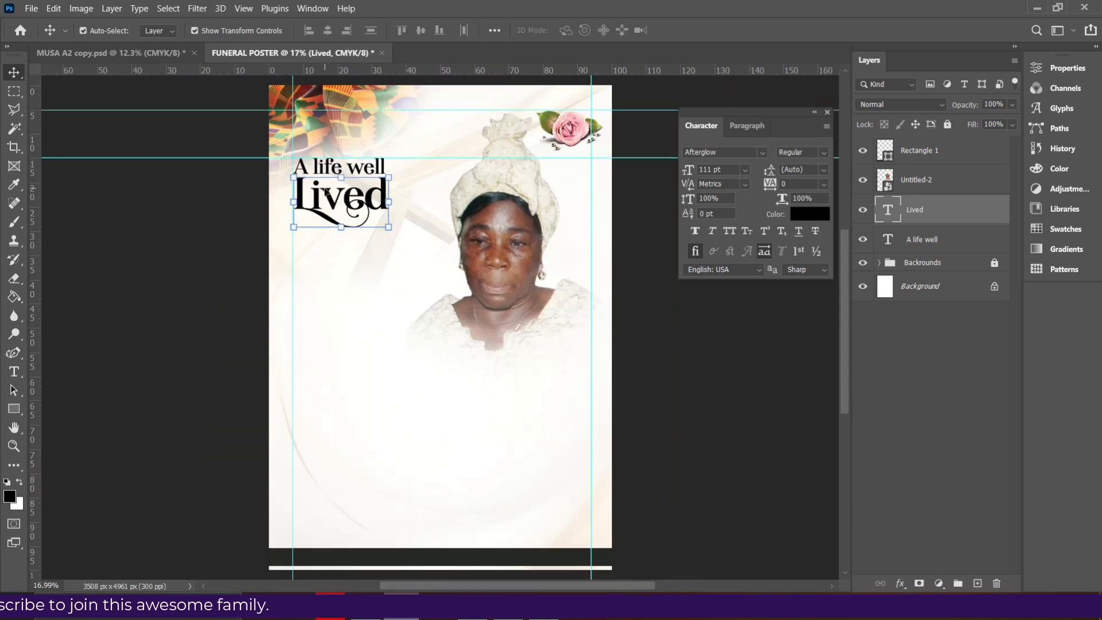
left_click(508, 274)
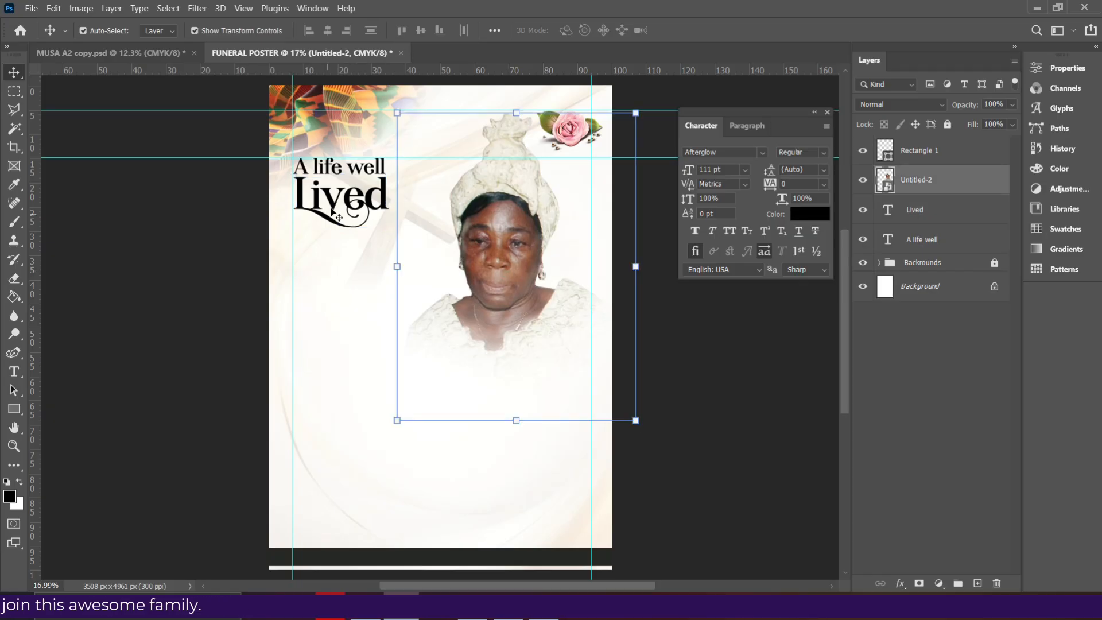
left_click(349, 191)
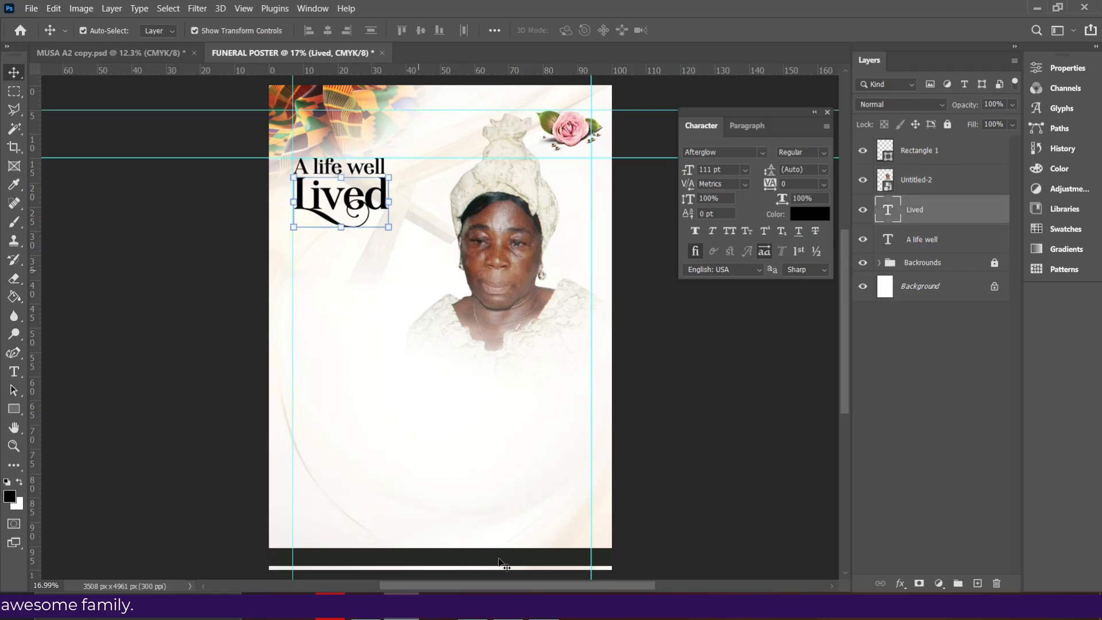
mouse_move(522, 619)
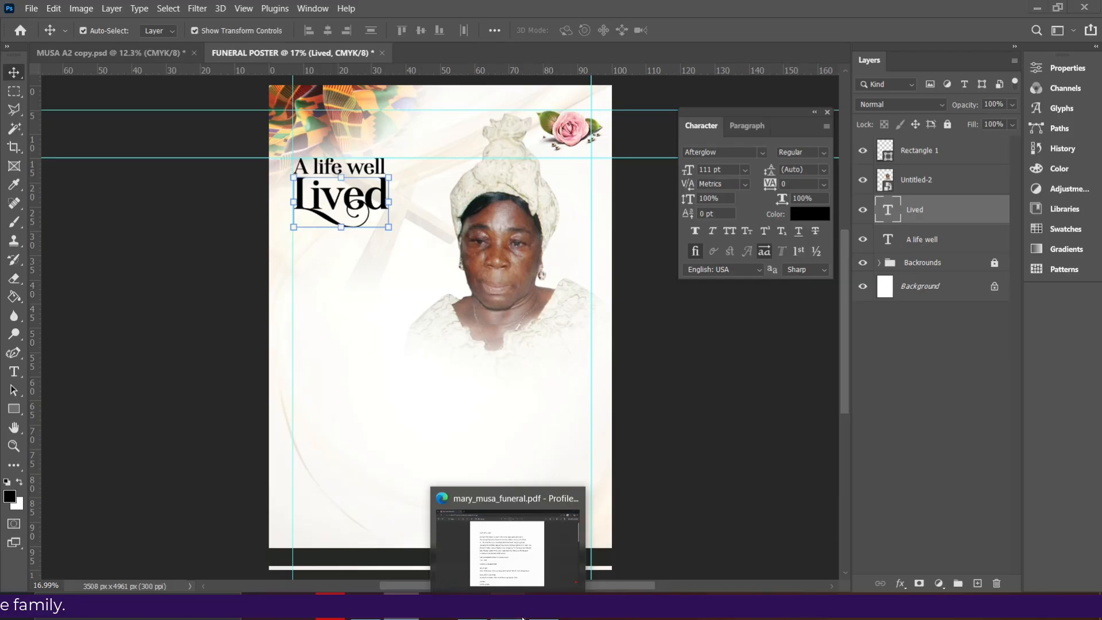
left_click(505, 549)
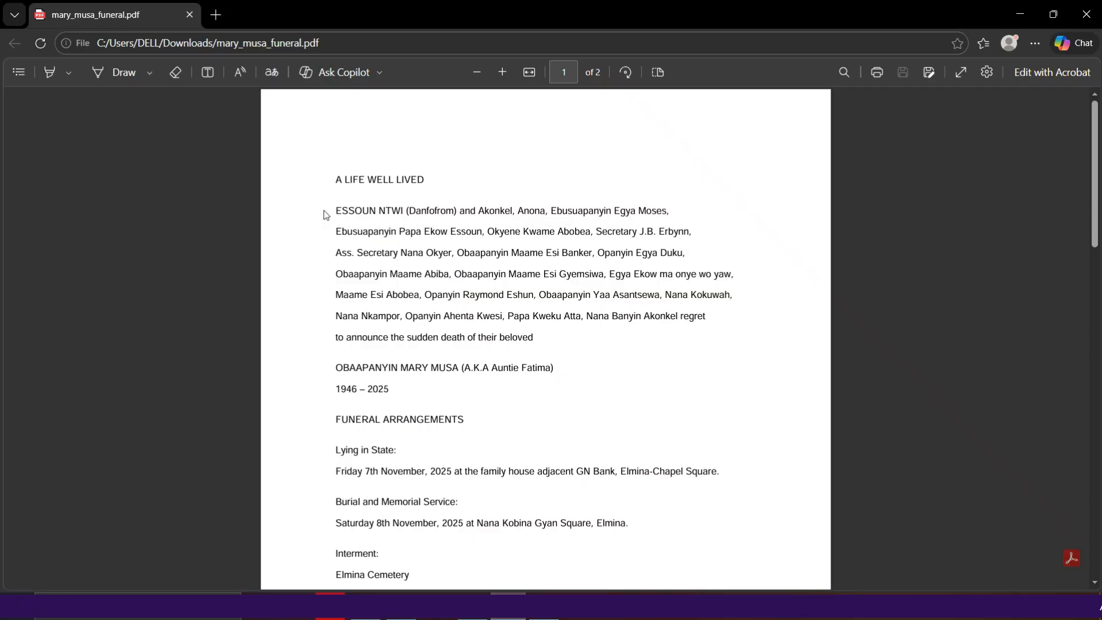
left_click_drag(336, 209, 534, 337)
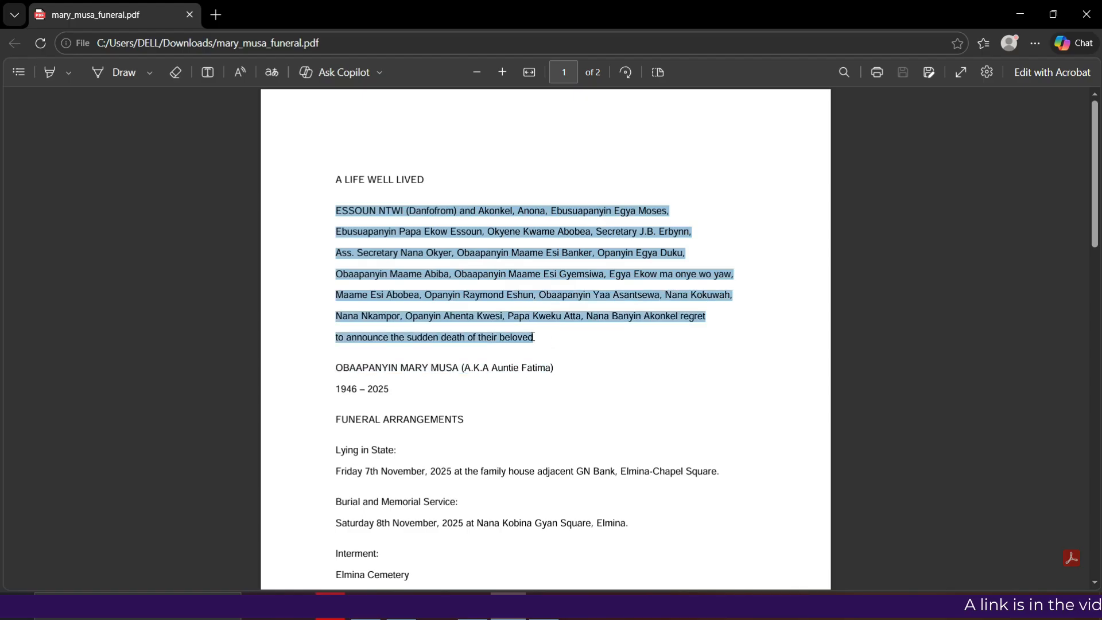
left_click(568, 221)
key("alt+Tab")
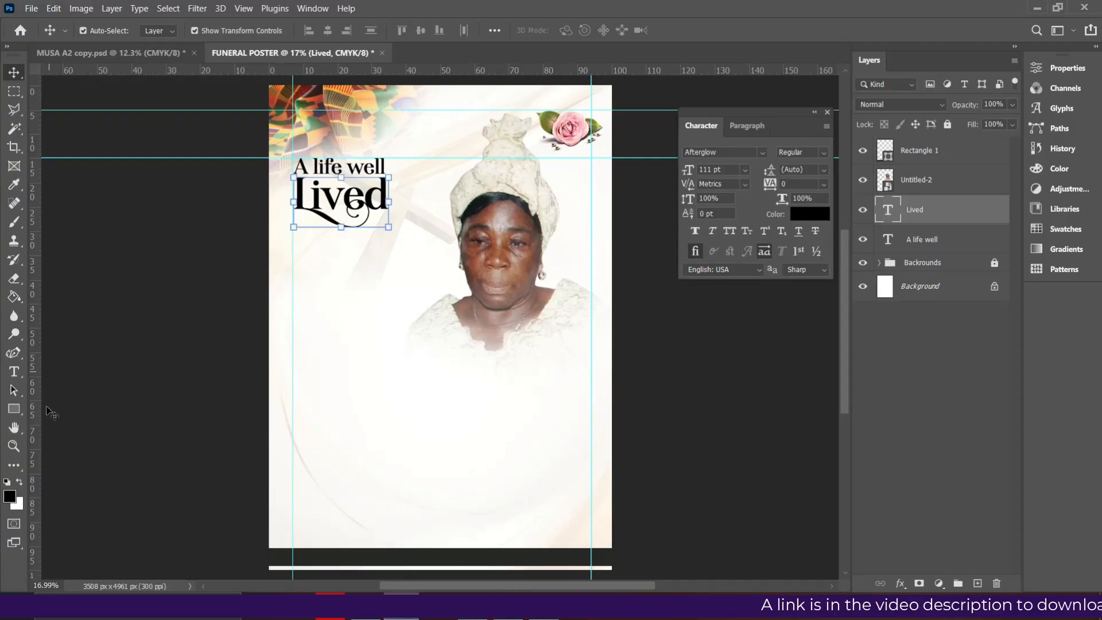
Draw a paragraph text box at lower left set to Montserrat 16 pt, swash alternates off
left_click(13, 371)
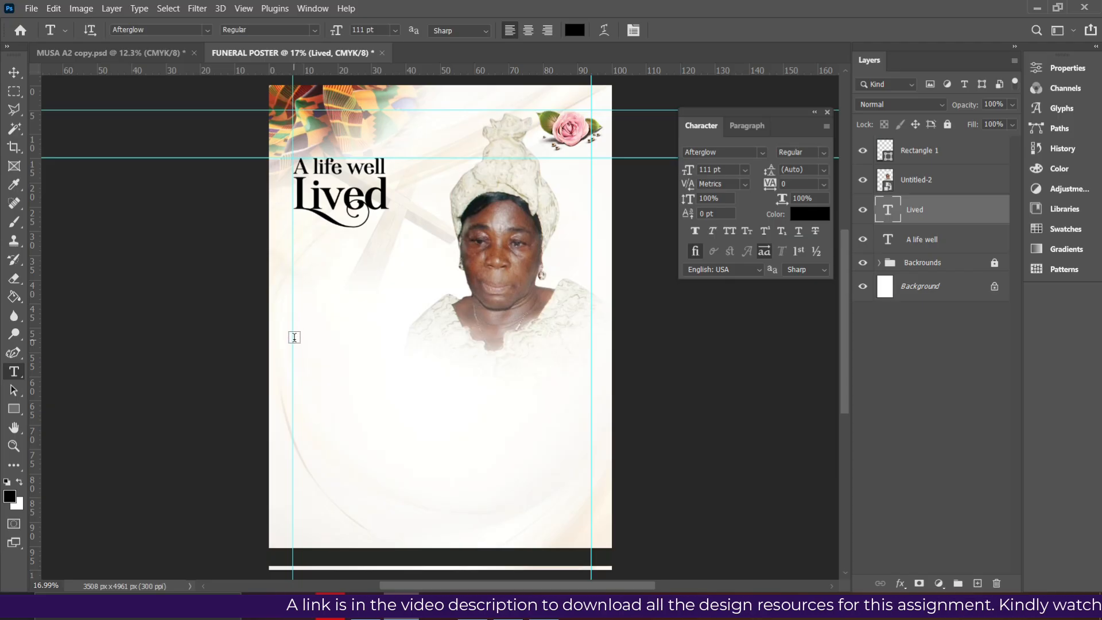
left_click_drag(294, 337, 444, 461)
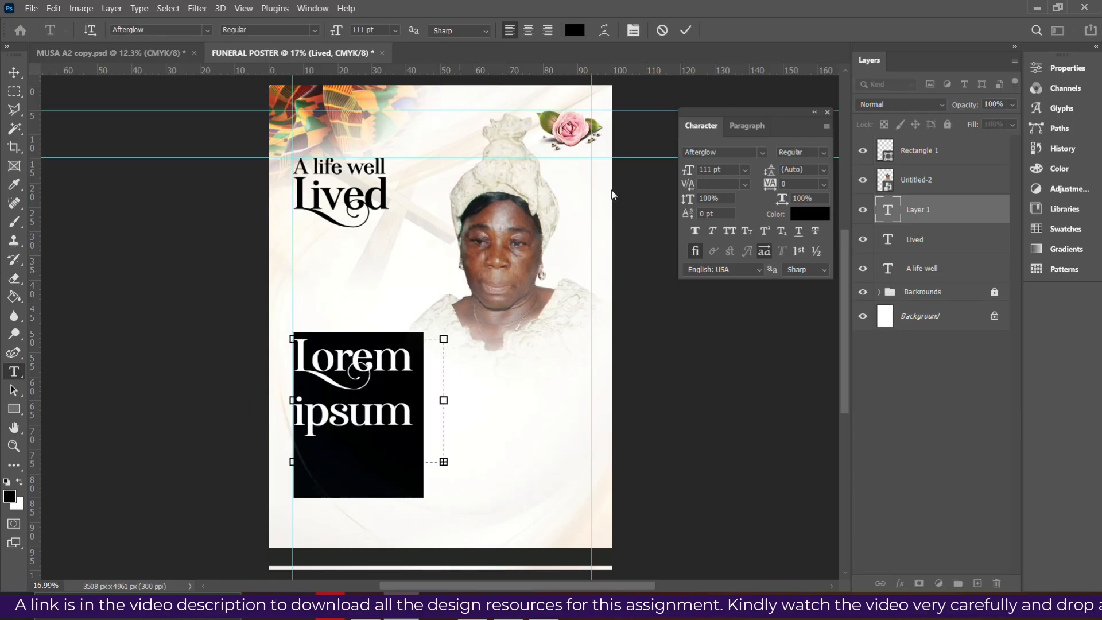
left_click(763, 252)
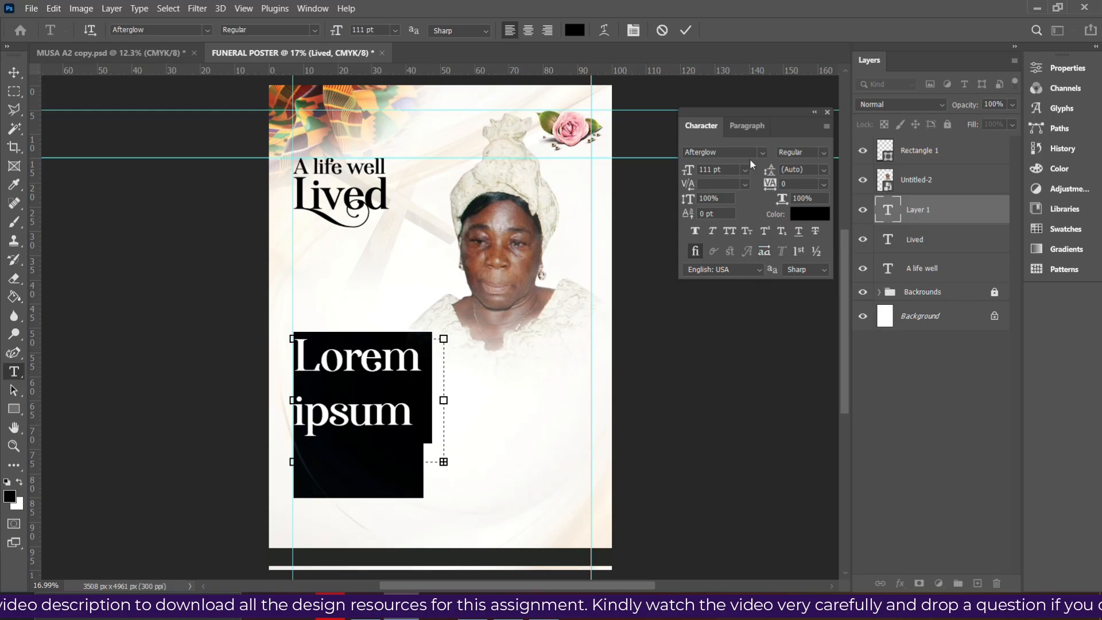
left_click(763, 152)
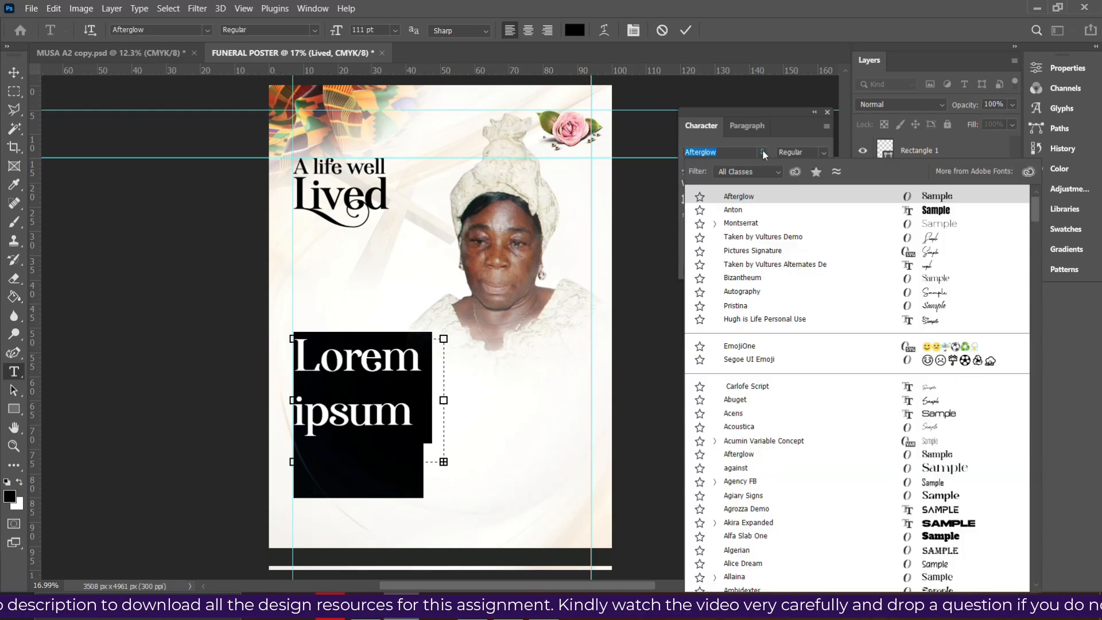
left_click(746, 223)
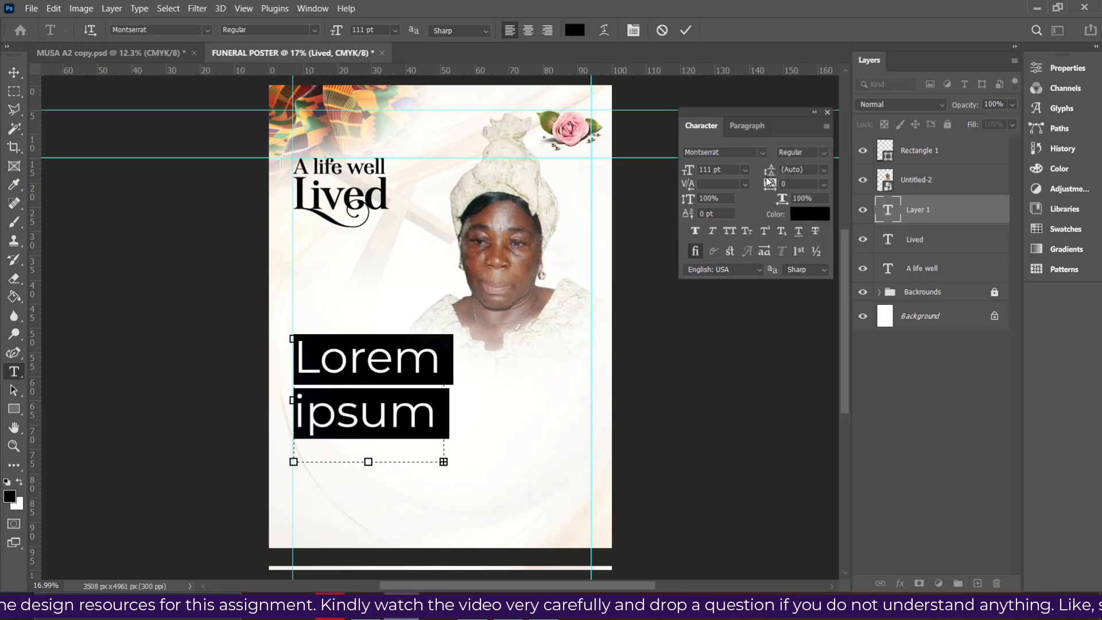
left_click(745, 170)
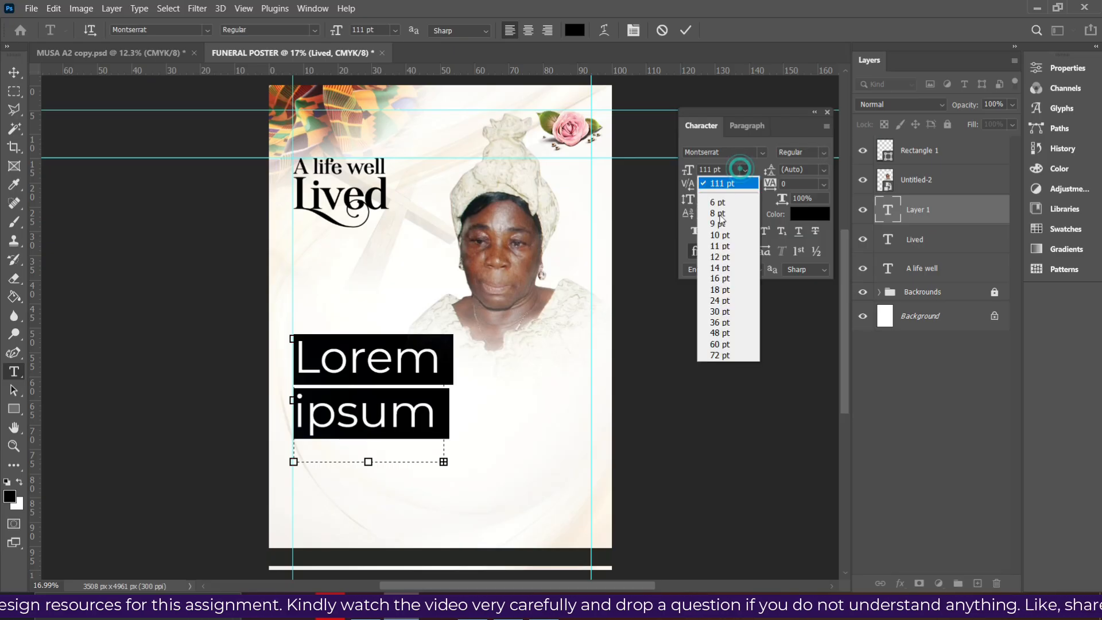
left_click(724, 268)
left_click(746, 169)
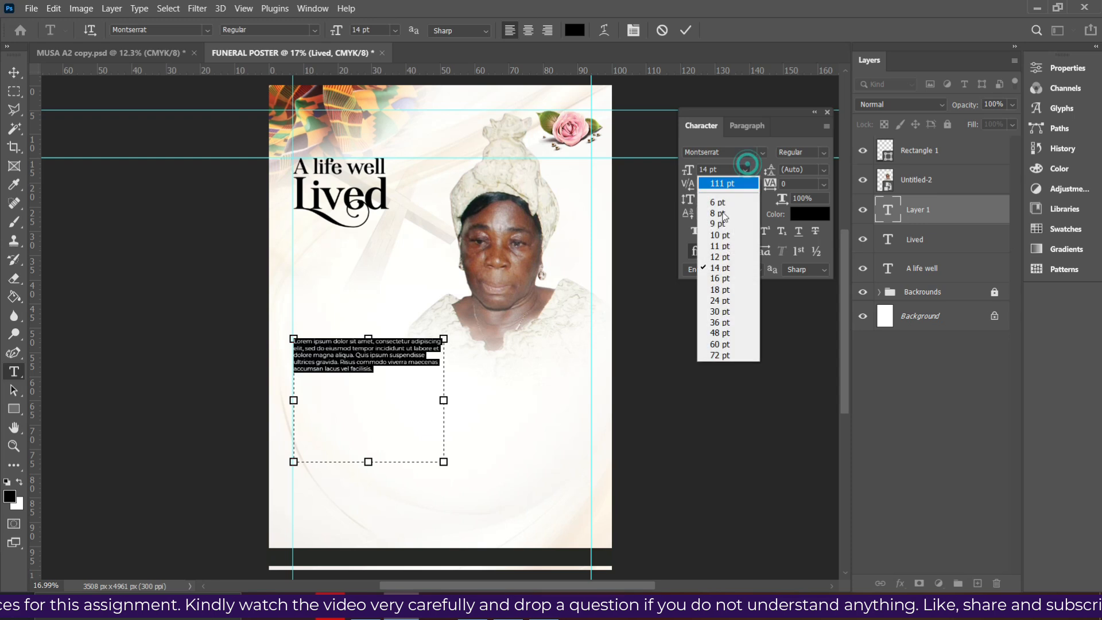
left_click(712, 278)
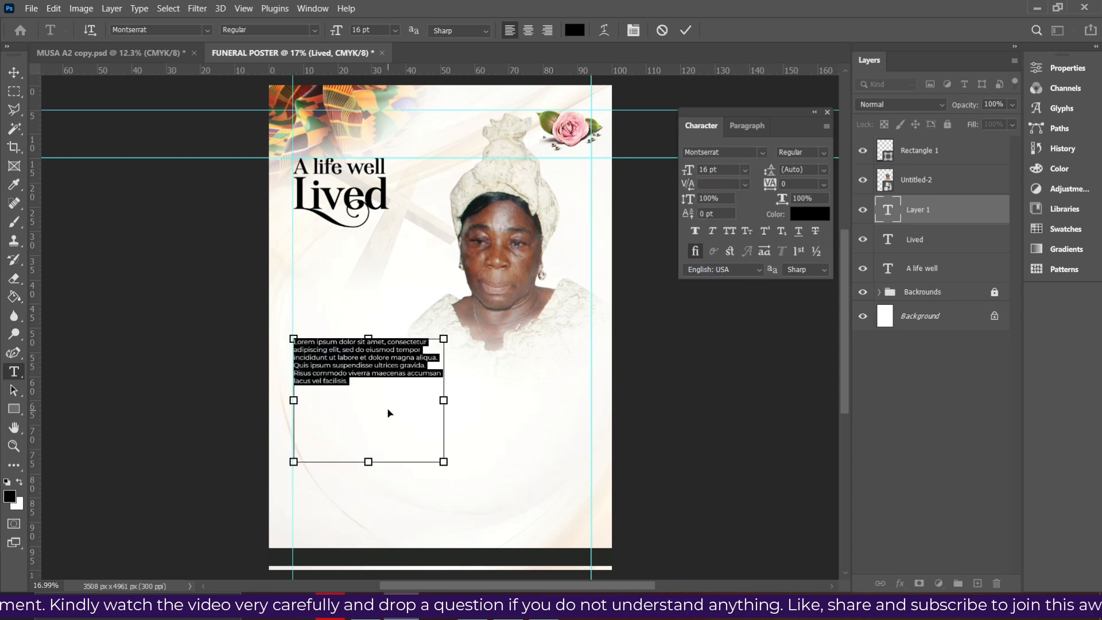
Paste the family announcement paragraph over the placeholder and commit it
key("ctrl+v")
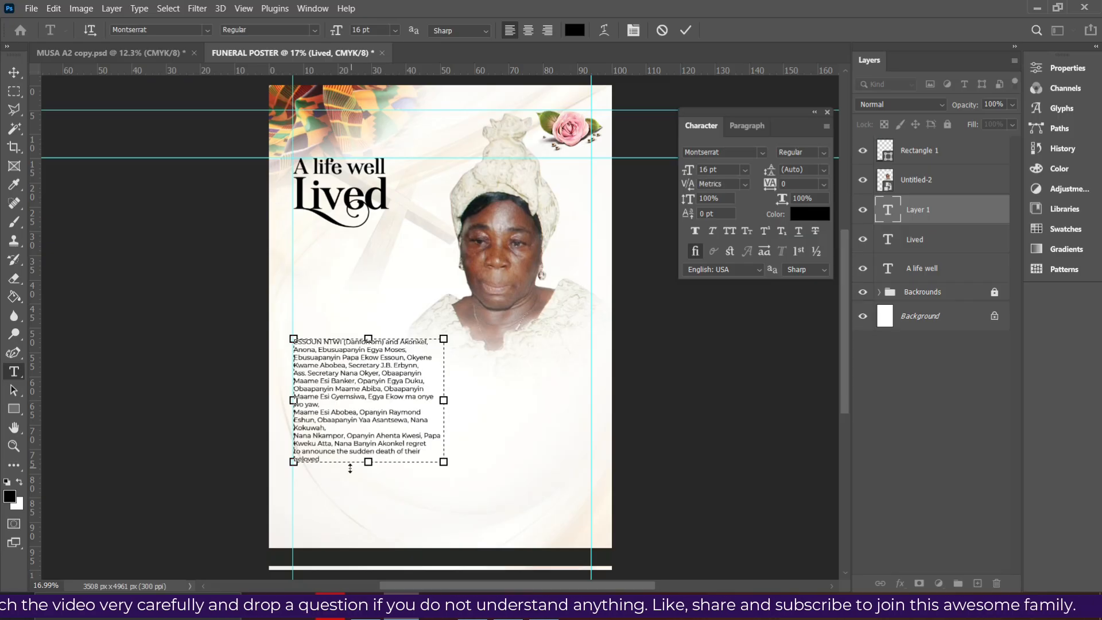
left_click(685, 31)
left_click(368, 373)
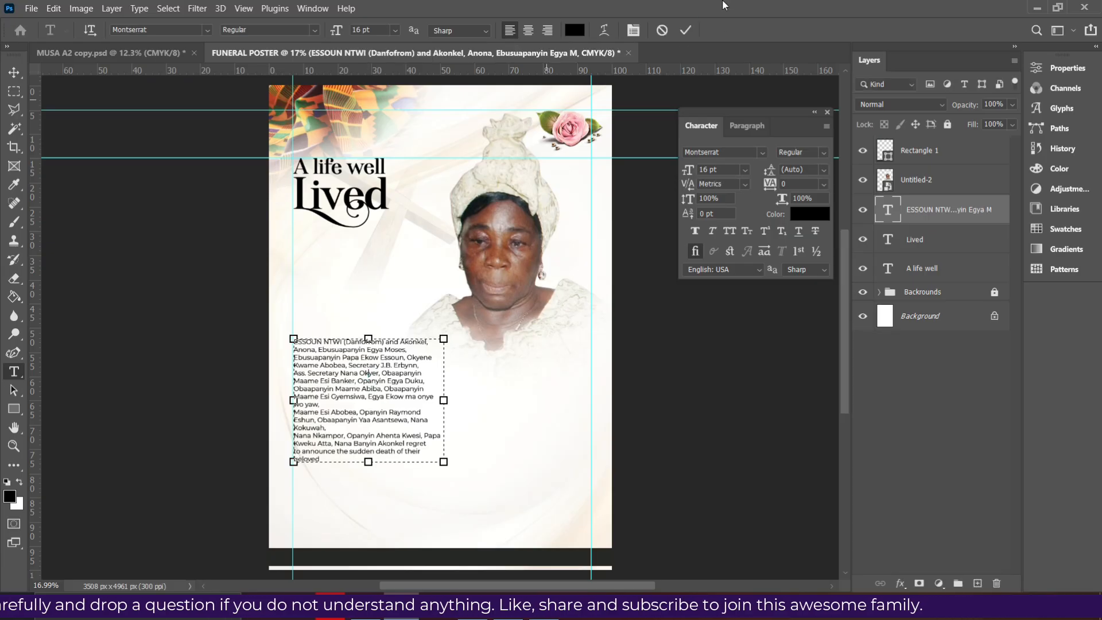
left_click(686, 31)
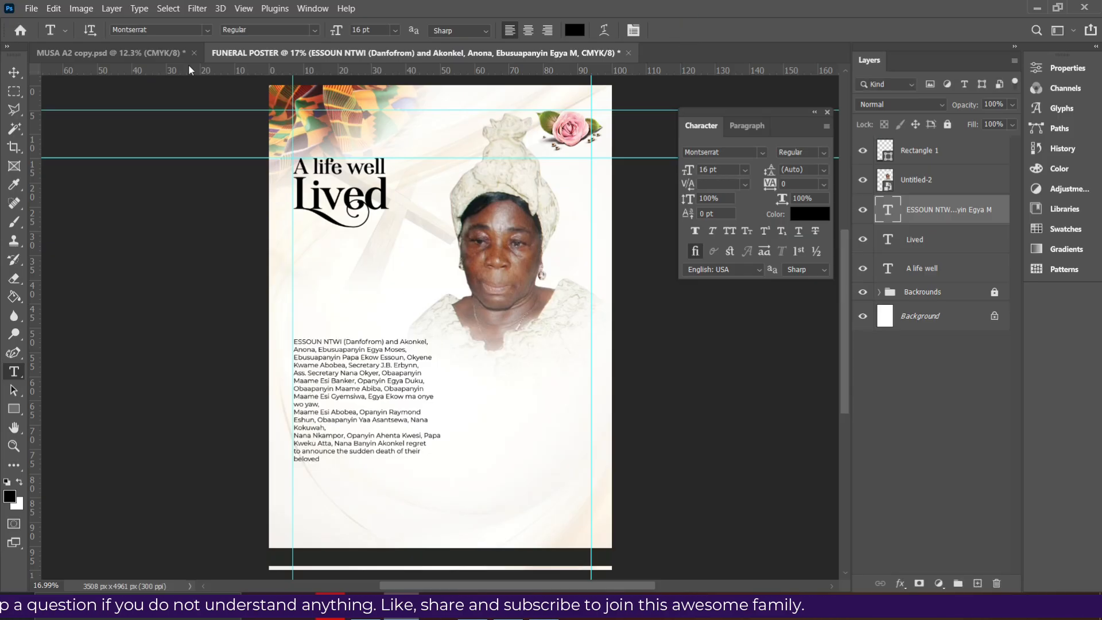
Move the paragraph up under the heading, aligning its left edge with the adjusted guide
left_click(14, 72)
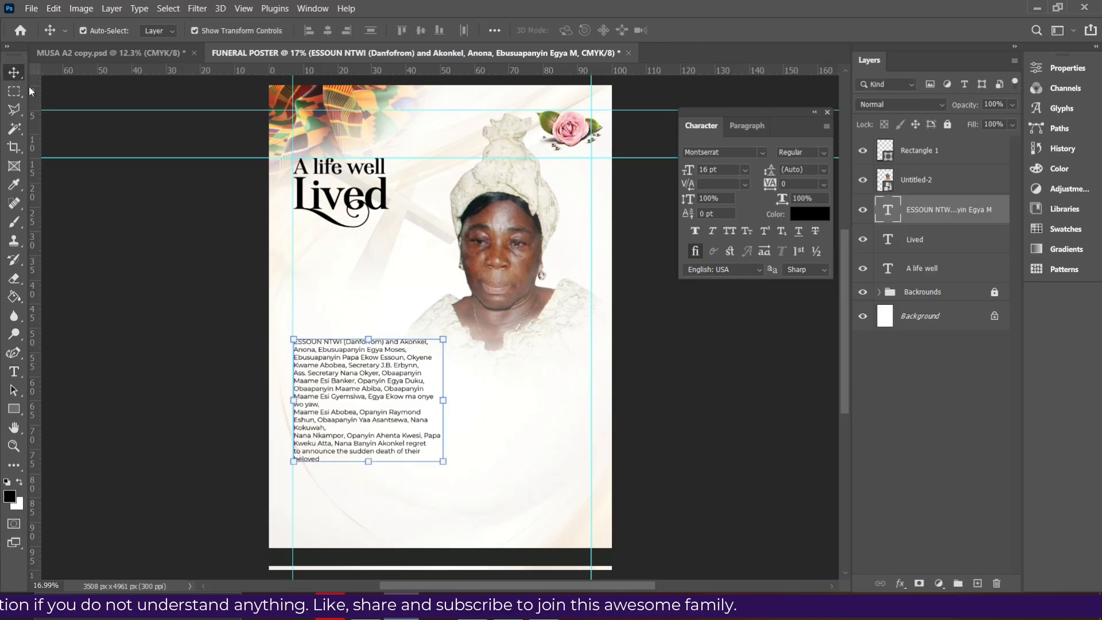
left_click_drag(321, 397, 315, 291)
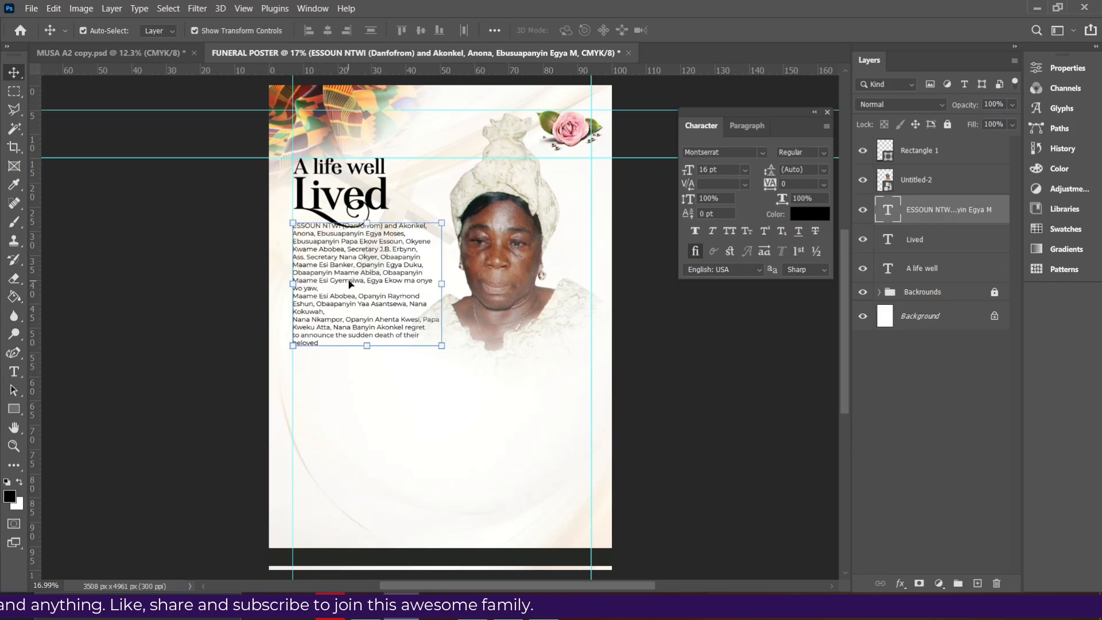
mouse_move(294, 116)
left_mouse_down()
mouse_move(322, 120)
mouse_move(284, 122)
left_mouse_up()
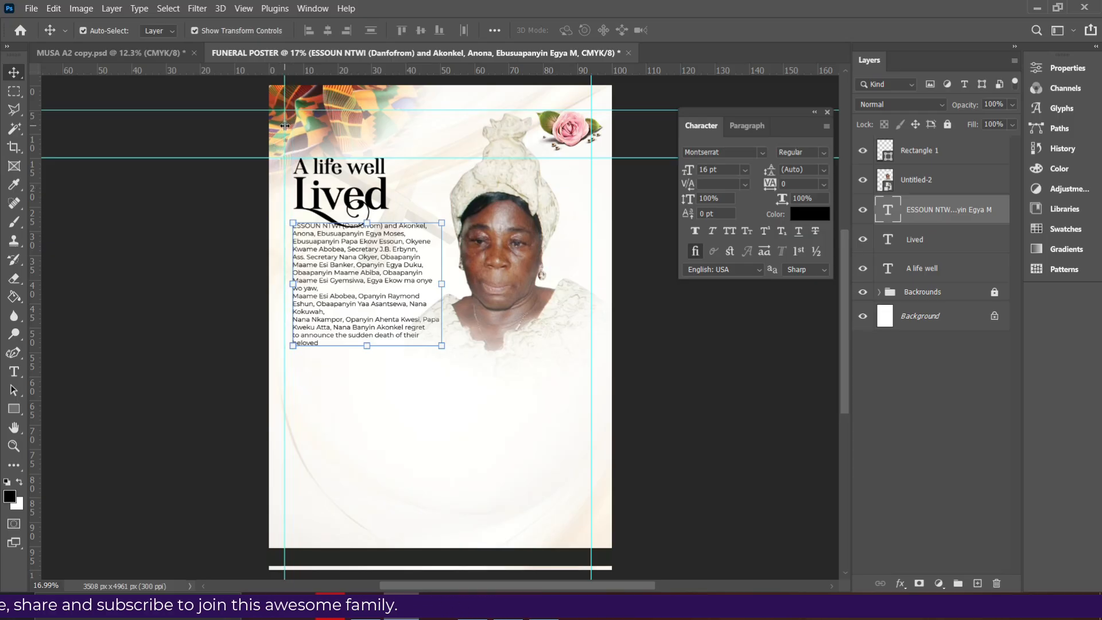
left_click(327, 289)
left_click_drag(327, 290, 321, 297)
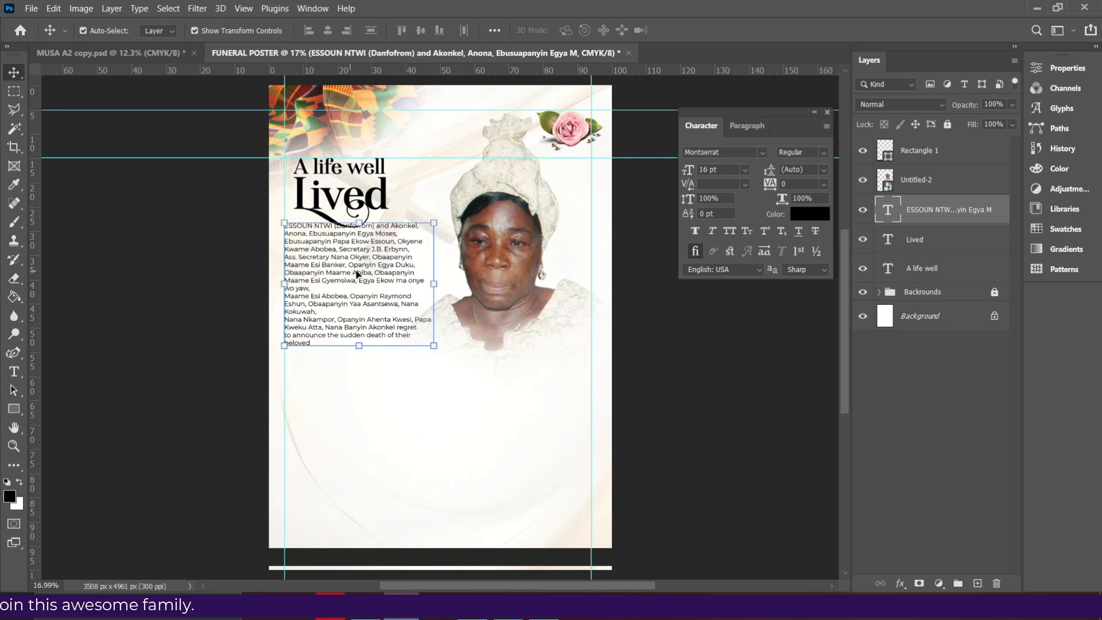
Justify the paragraph with last line left, comparing against the reference poster
double_click(314, 297)
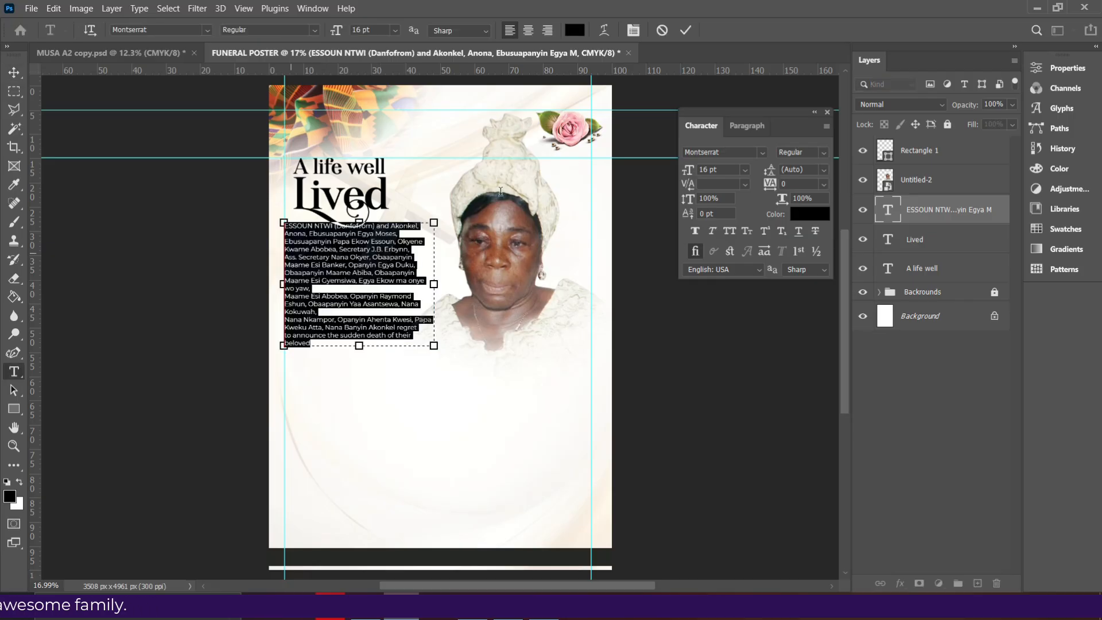
left_click(747, 125)
left_click(755, 154)
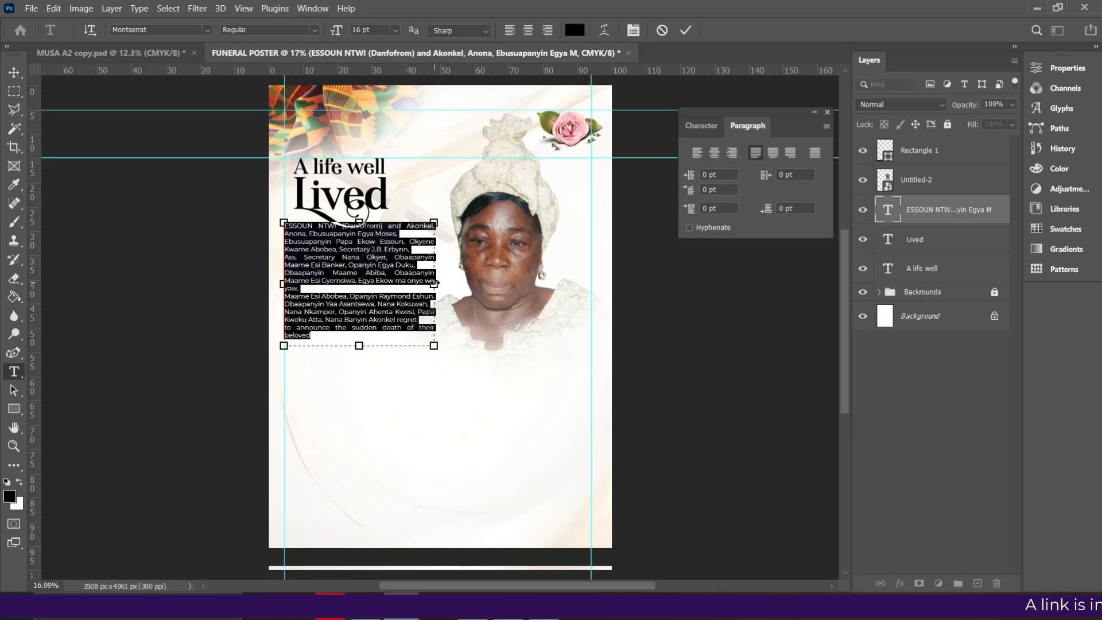
left_click(472, 597)
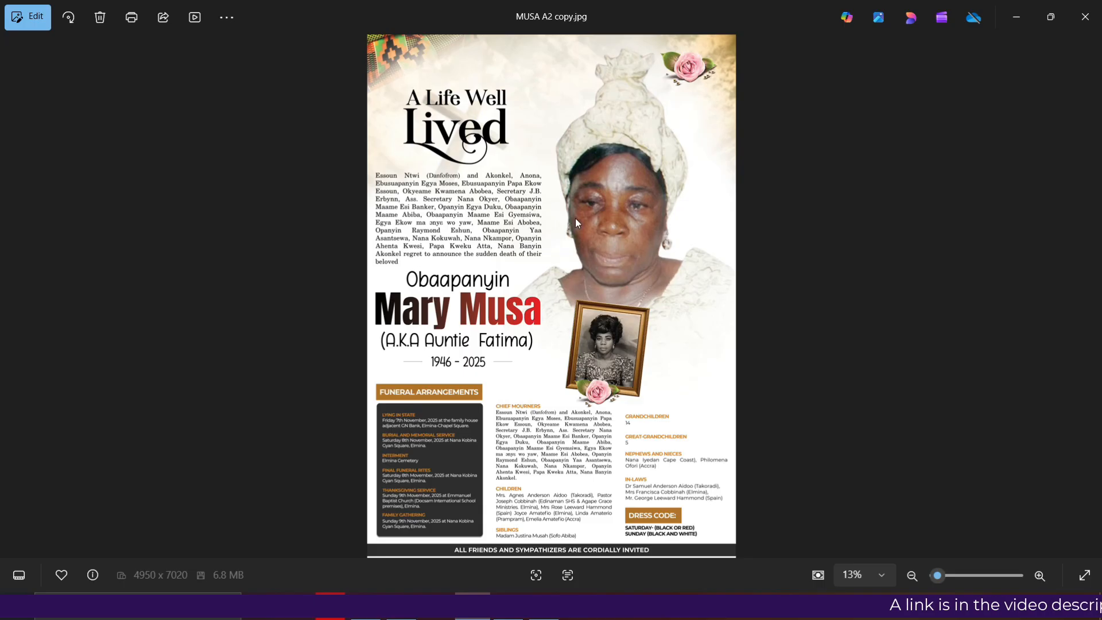
left_click(402, 600)
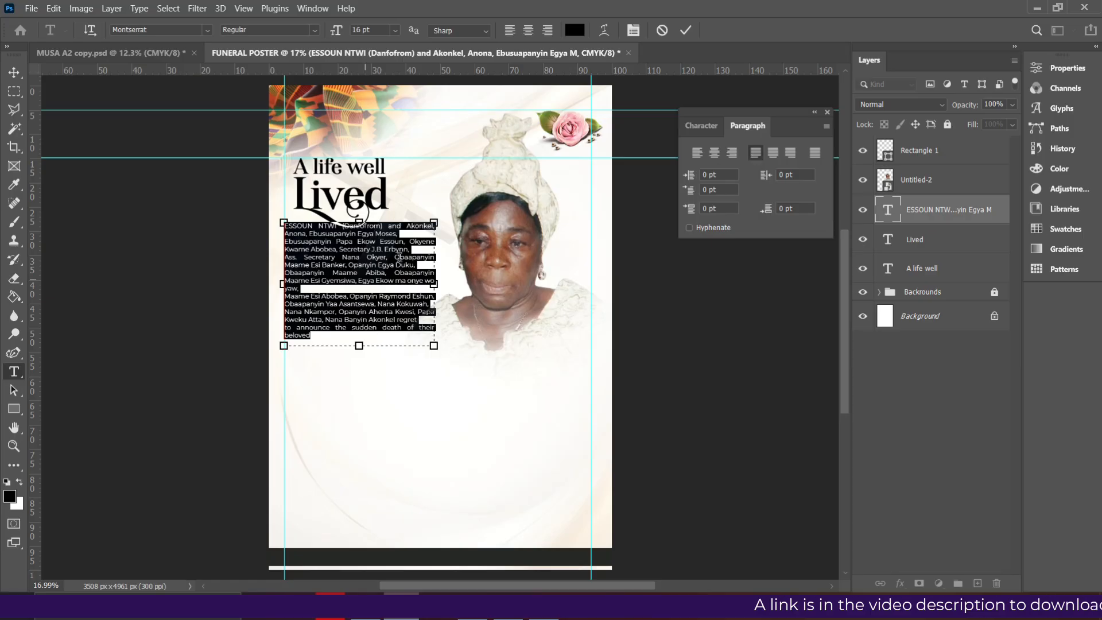
Make the paragraph box narrower and taller so all text shows, then commit
left_click(326, 254)
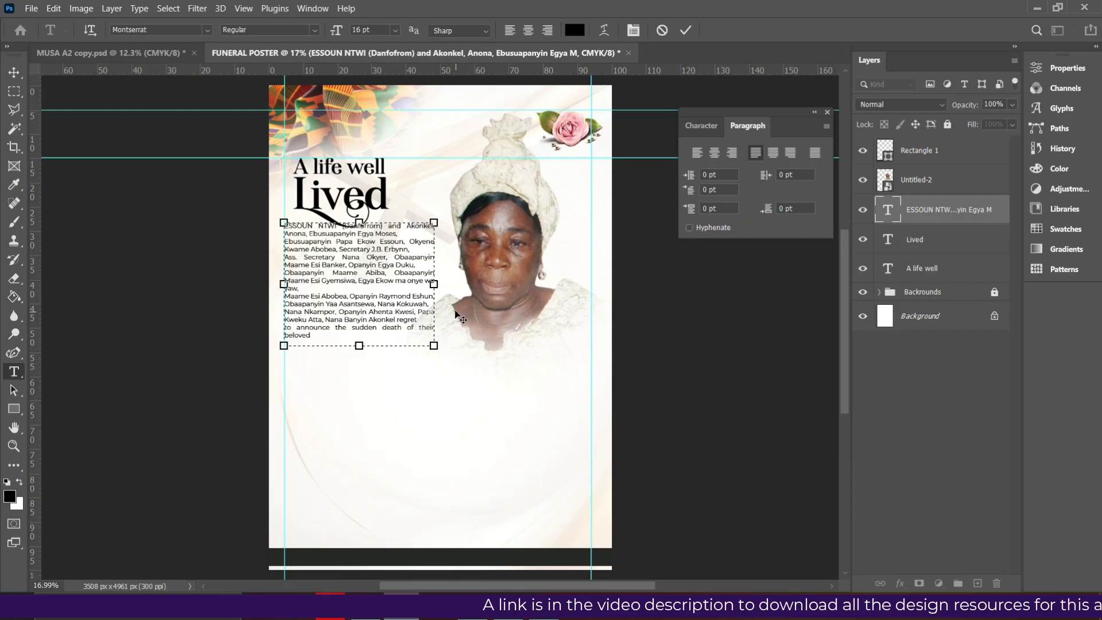
left_click_drag(434, 284, 423, 284)
left_click_drag(354, 347, 354, 362)
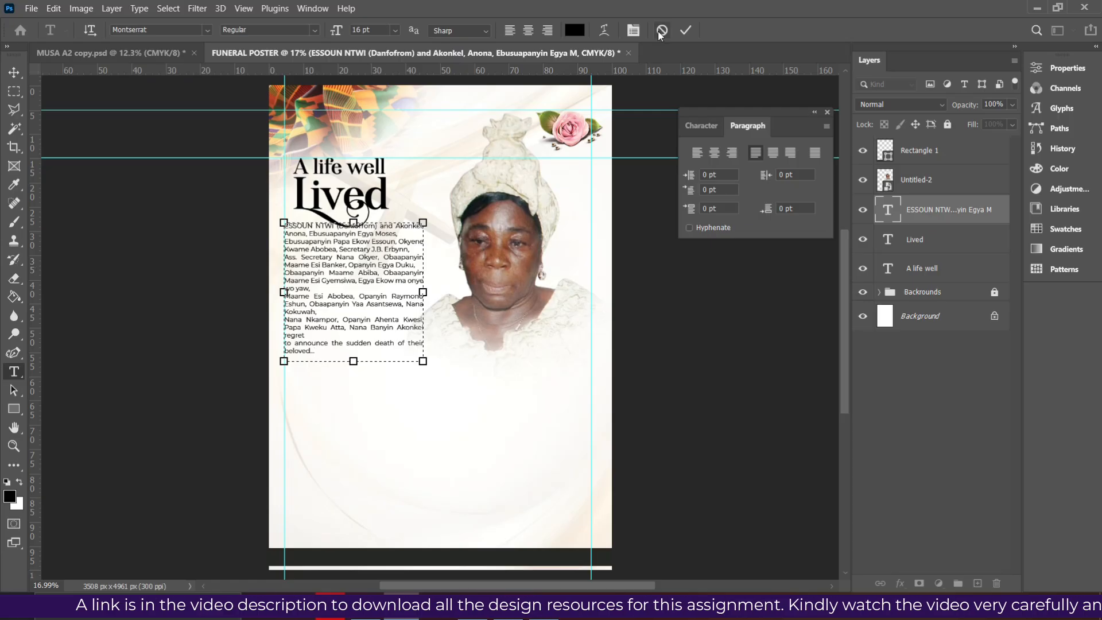
left_click(14, 73)
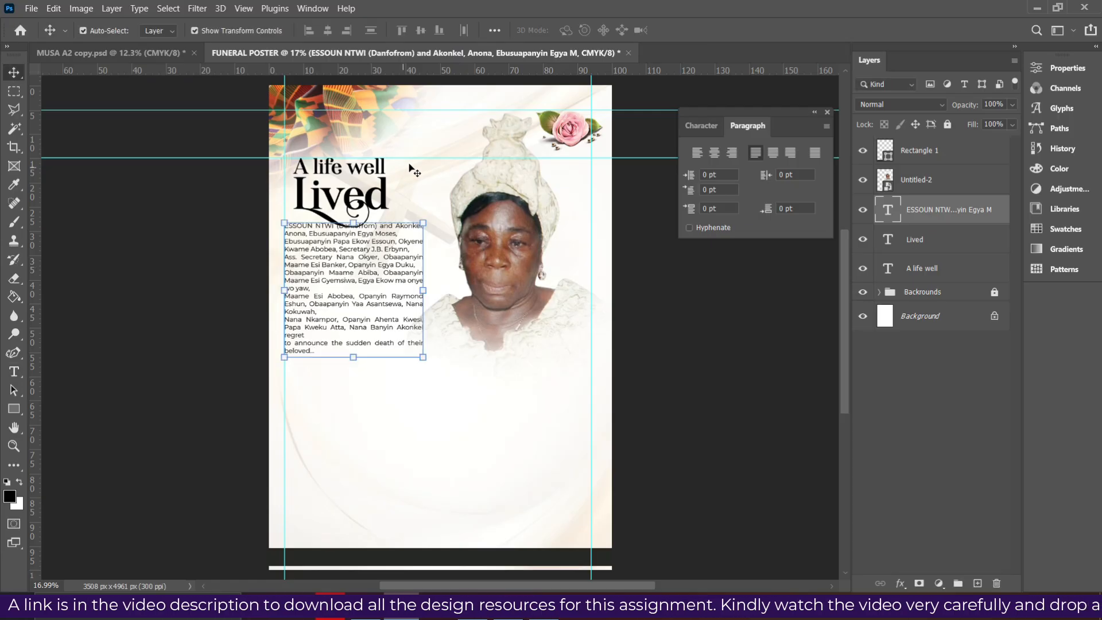
Enlarge the Untitled-2 portrait slightly and raise it, confirming the transform
left_click(497, 266)
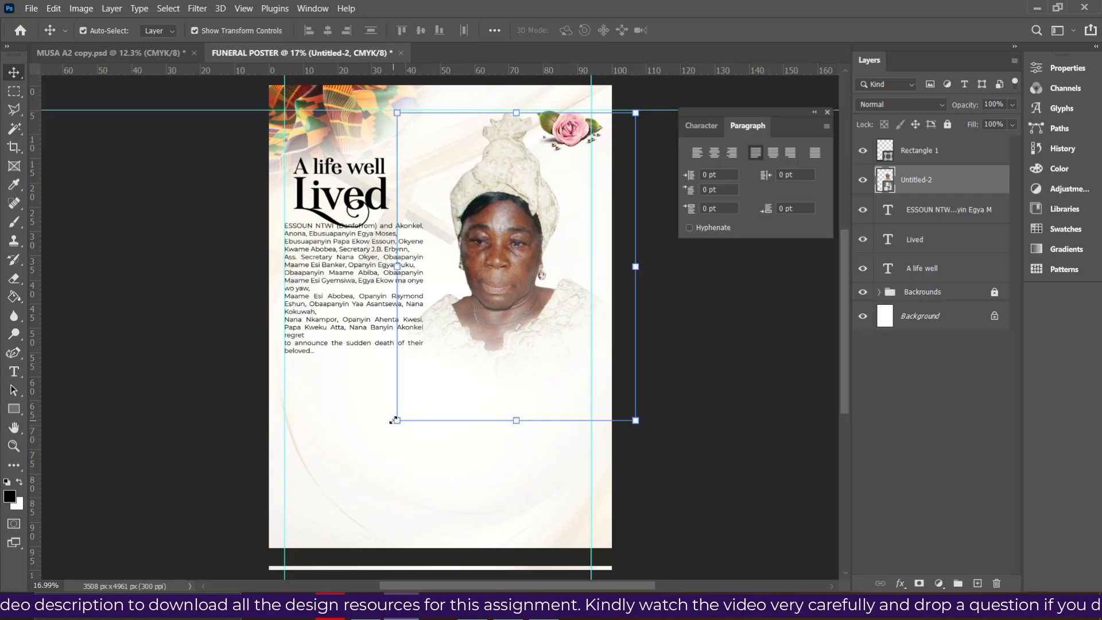
left_click_drag(398, 421, 396, 445)
left_click_drag(423, 406, 422, 386)
double_click(528, 356)
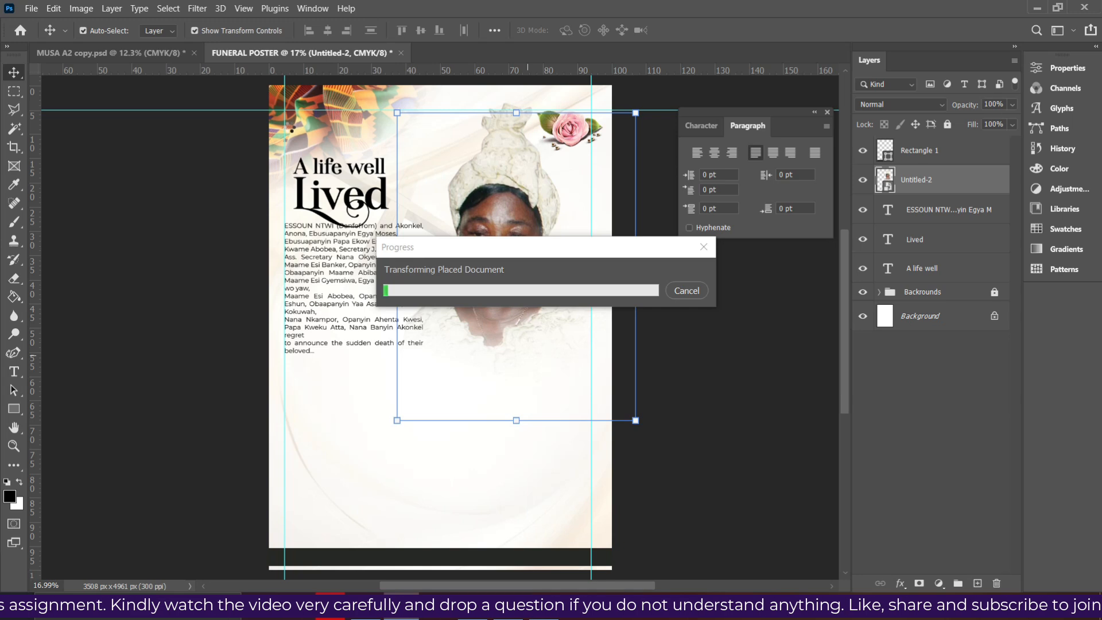
left_click(347, 128)
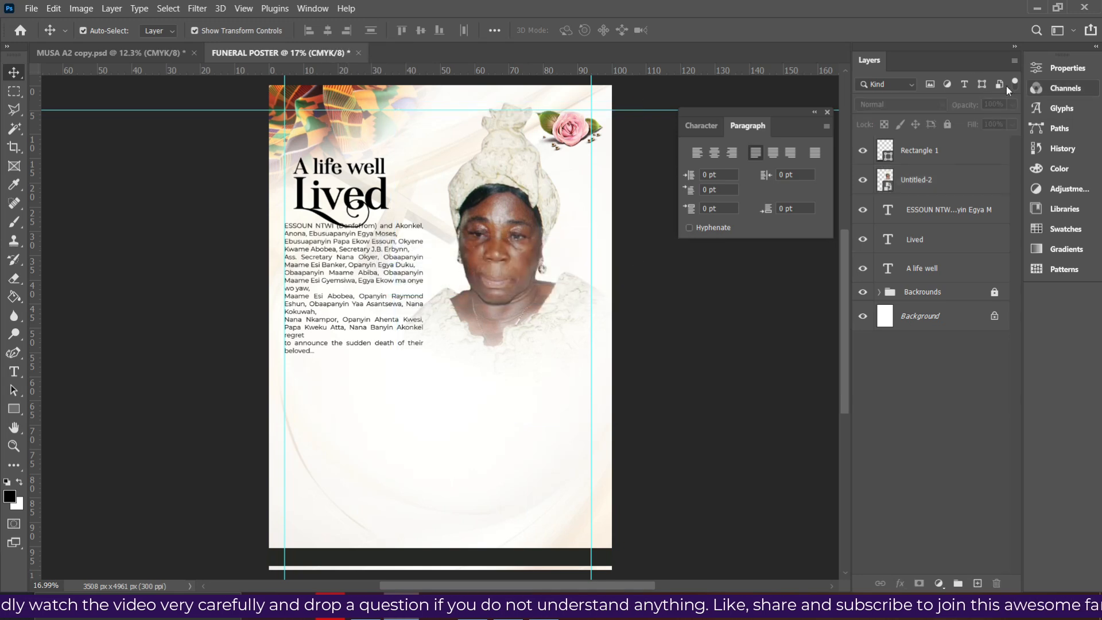
Shrink the kente fabric corner image
left_click(914, 294)
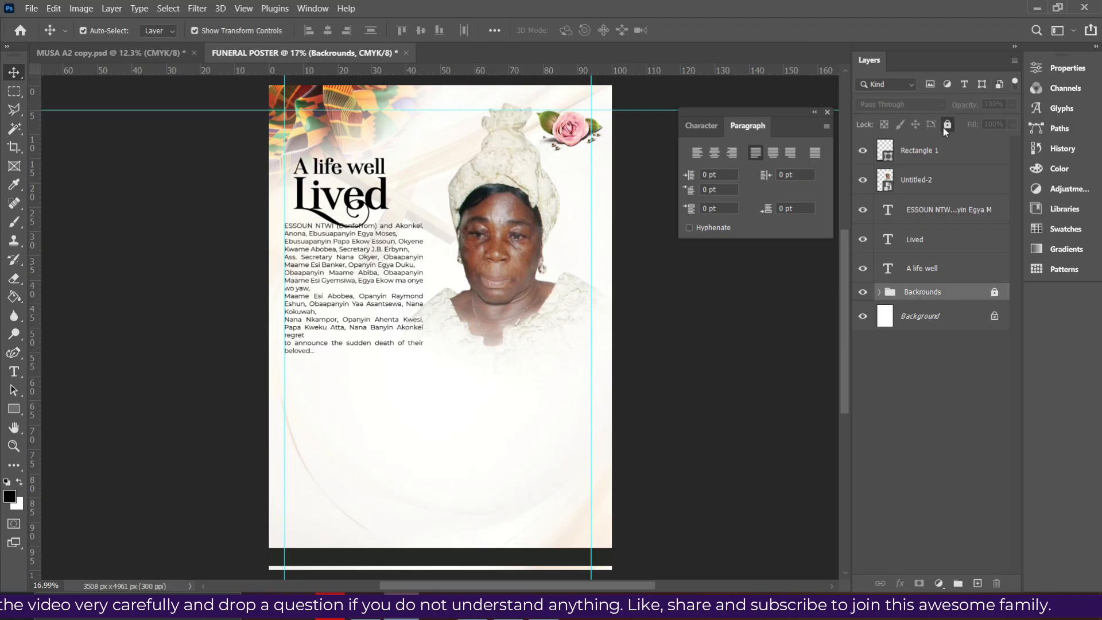
left_click(368, 130)
left_click_drag(444, 200, 410, 177)
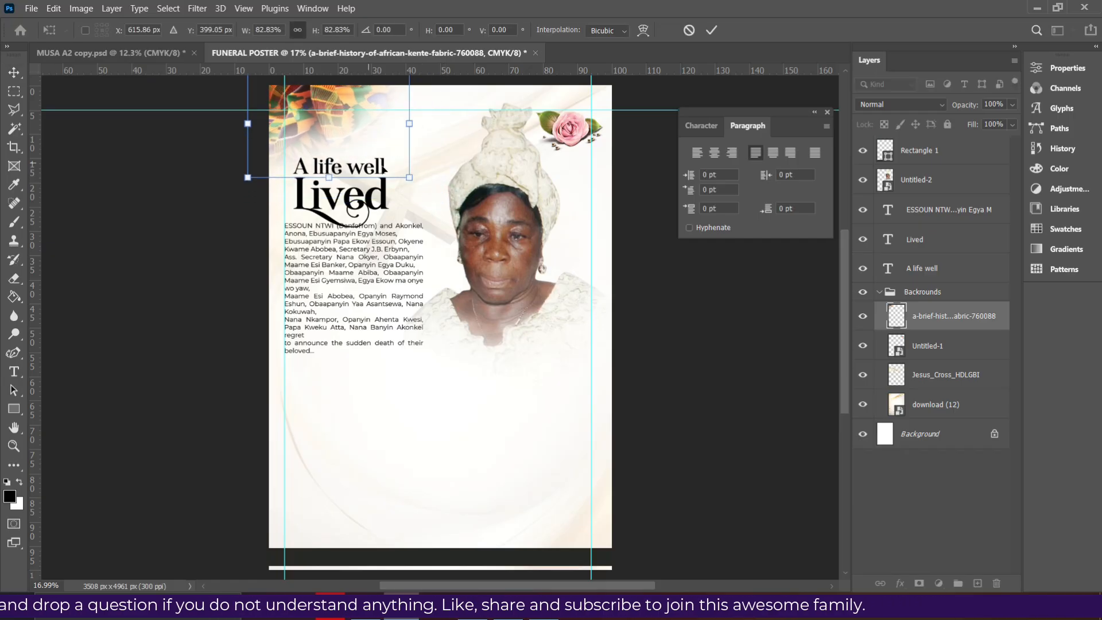
key("Return")
Raise the heading, centre it over the paragraph, and nudge all three text layers up
left_click(370, 212)
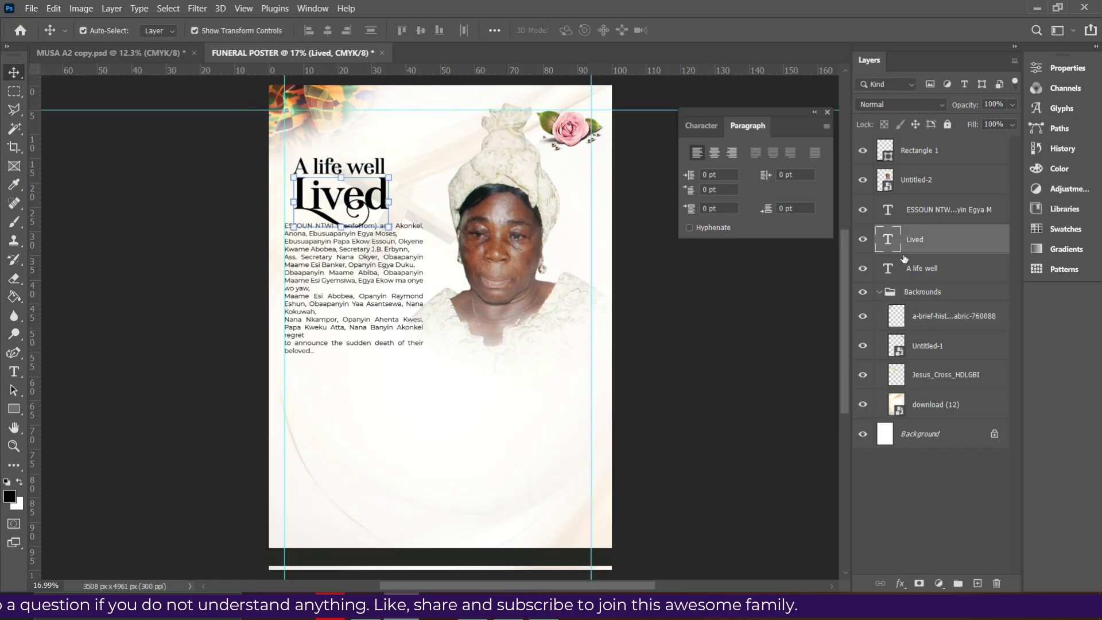
left_click(922, 270, "ctrl")
key("shift+Up")
key("shift+Up")
key("shift+Up")
key("shift+Up")
key("shift+Up")
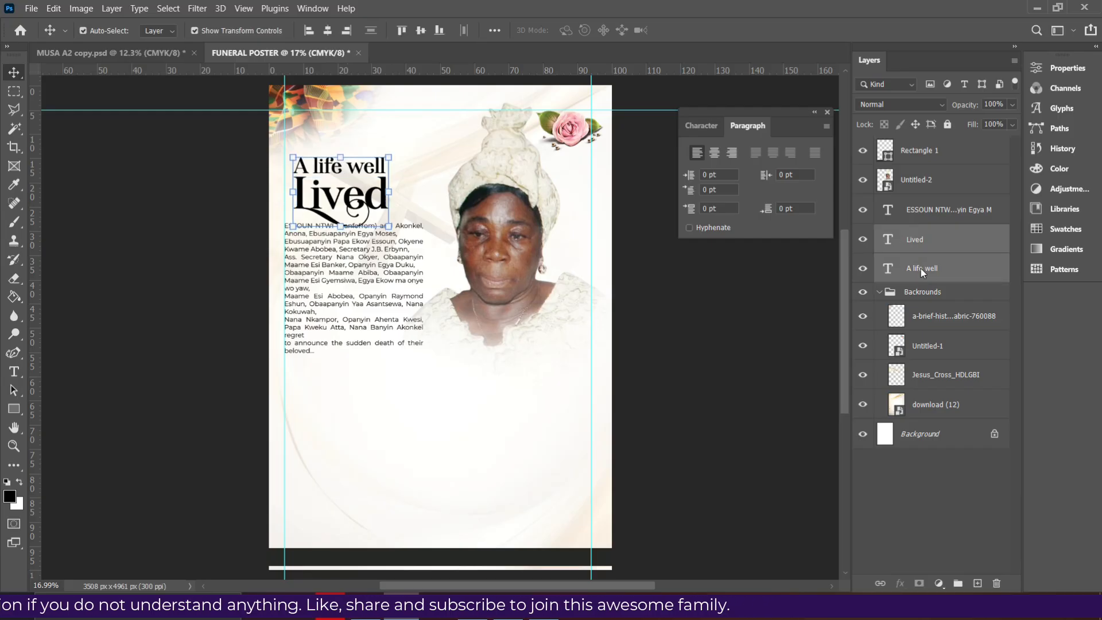
key("shift+Up")
key("shift+Up")
key("shift+Up")
key("shift+Up")
key("shift+Up")
key("shift+Up")
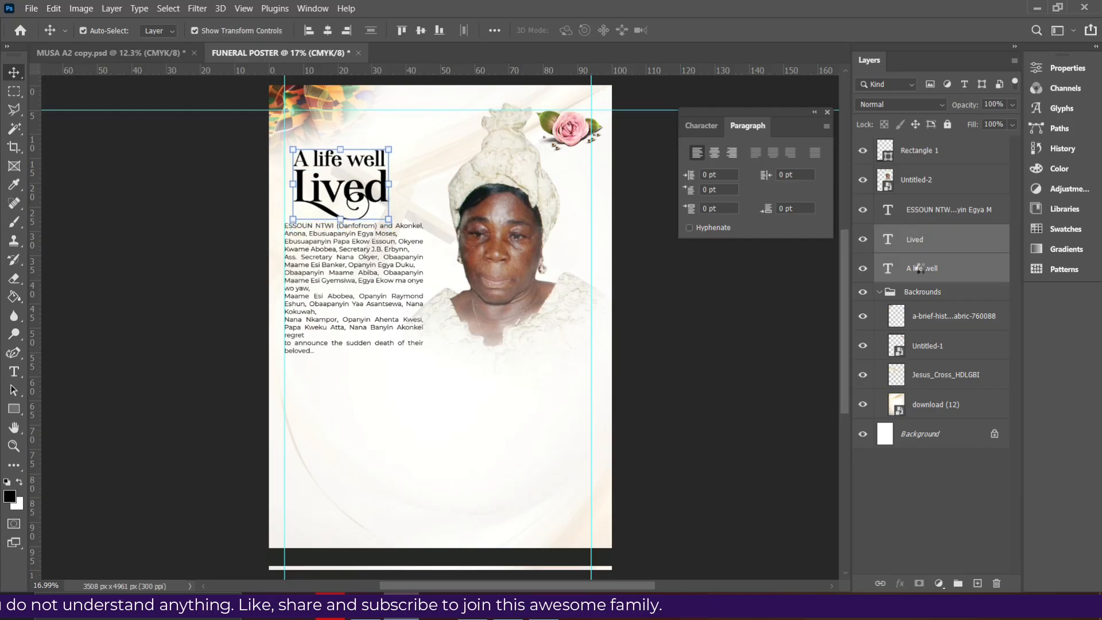
left_click(937, 211, "ctrl")
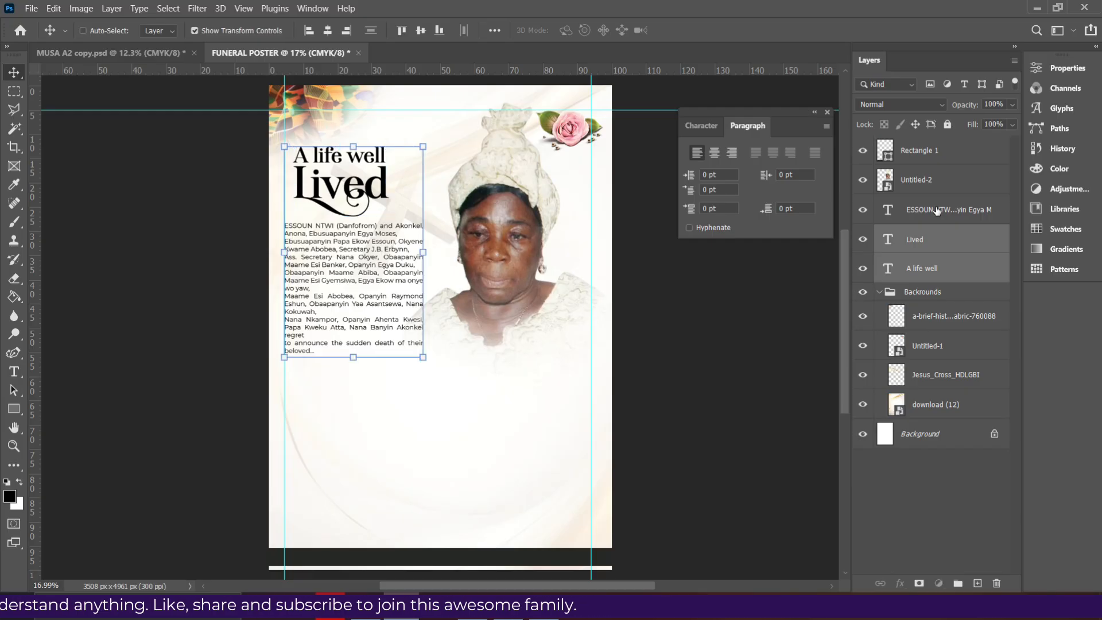
left_click(328, 32)
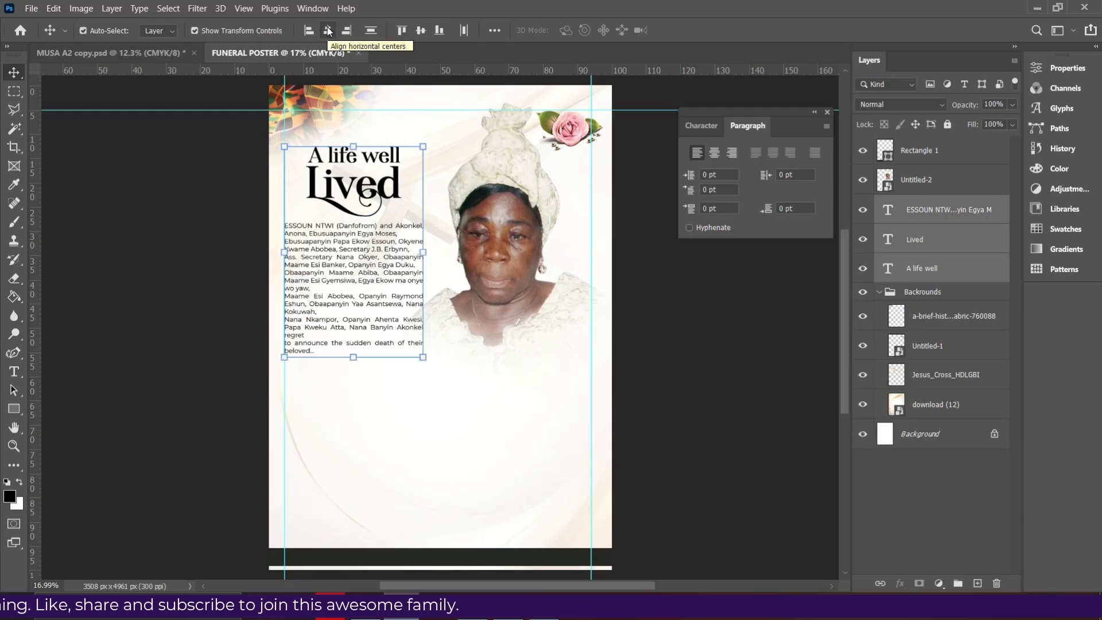
key("shift+Up")
key("shift+Up")
key("shift+Up")
key("shift+Up")
key("shift+Up")
key("shift+Up")
key("shift+Up")
key("shift+Up")
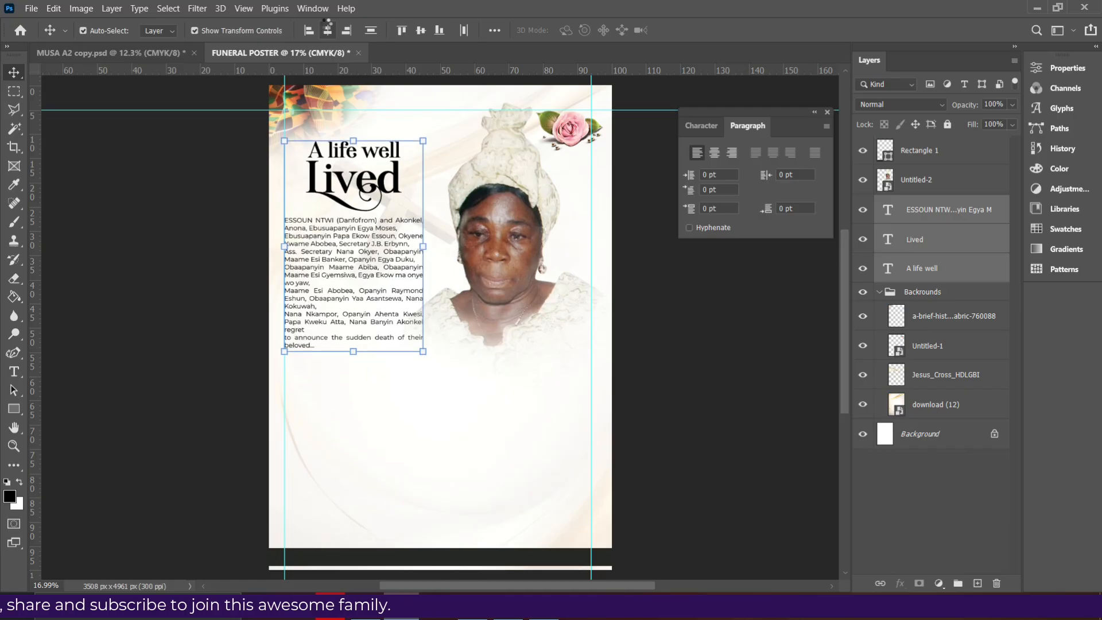
key("shift+Up")
key("shift+Up")
key("shift+Up")
key("shift+Up")
key("shift+Up")
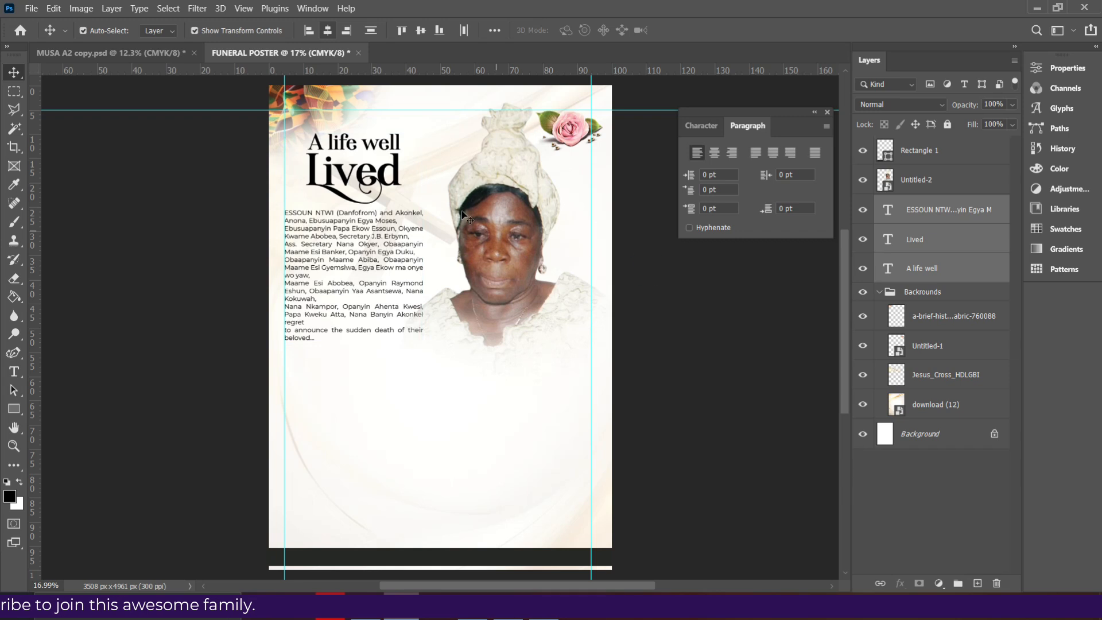
left_click(431, 203)
Nudge the Jesus_Cross_HDLGBI image up three steps, confirm its 15% opacity, then deselect
key("shift+Up")
key("shift+Up")
key("shift+Up")
key("shift+Up")
key("shift+Up")
key("shift+Up")
key("shift+Up")
key("shift+Up")
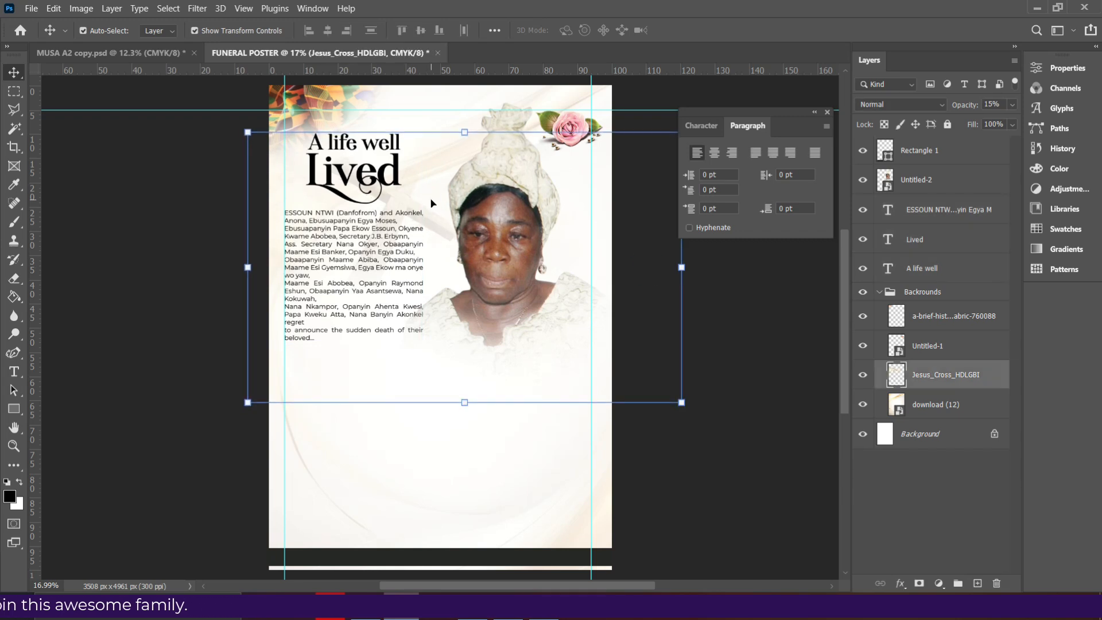
key("shift+Up")
key("shift+Up")
key("shift+Up")
key("shift+Up")
key("shift+Up")
key("shift+Up")
key("shift+Up")
key("shift+Up")
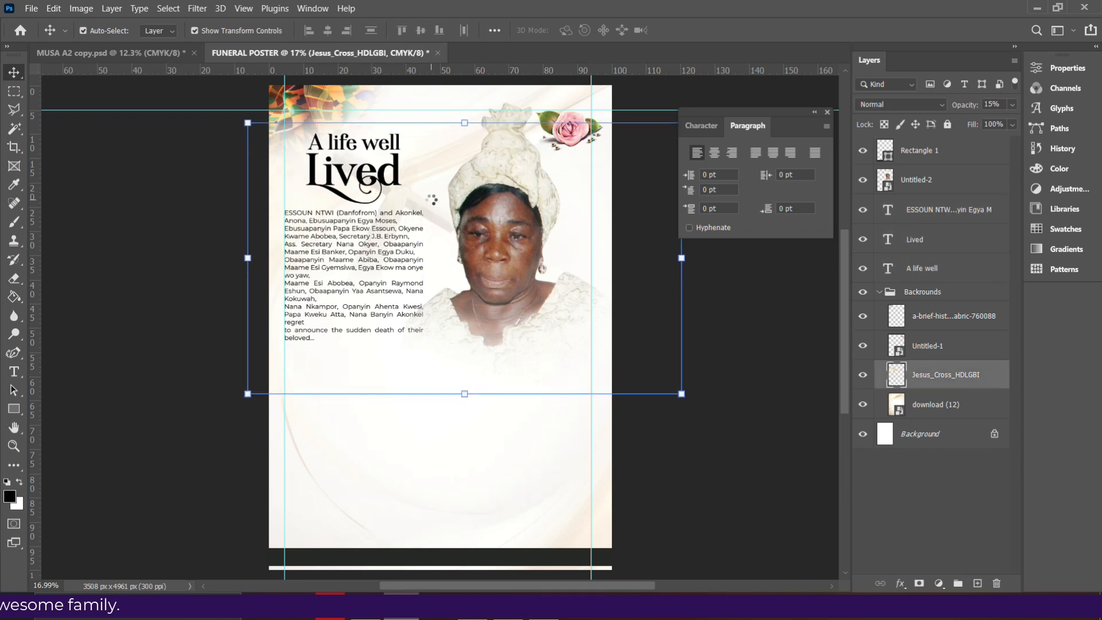
key("shift+Up")
key("shift+Up")
key("shift+Up")
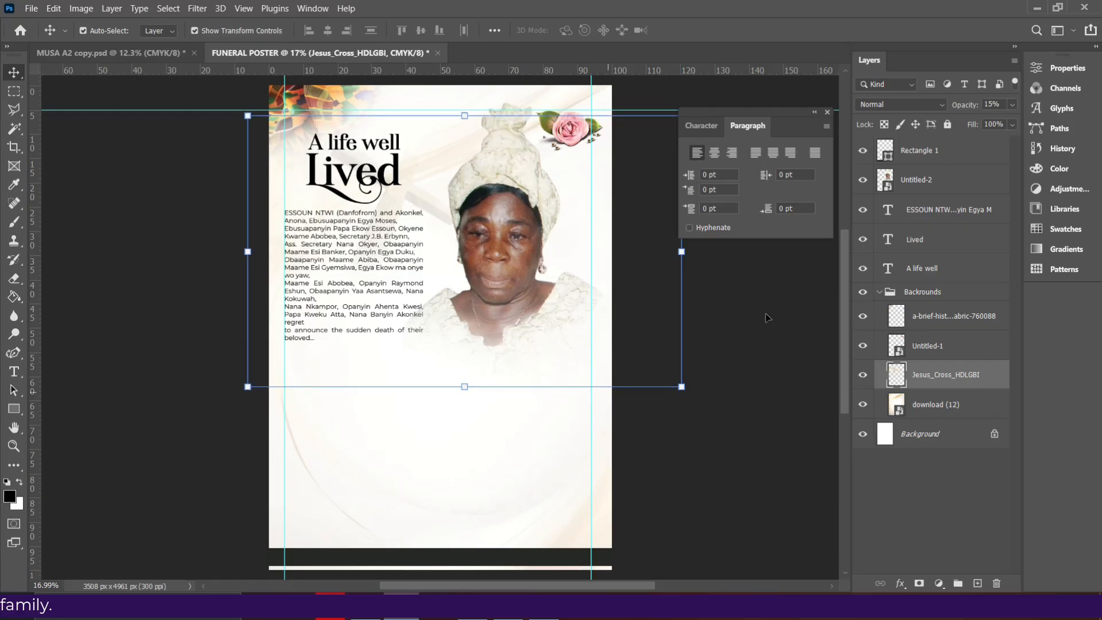
left_click(1011, 106)
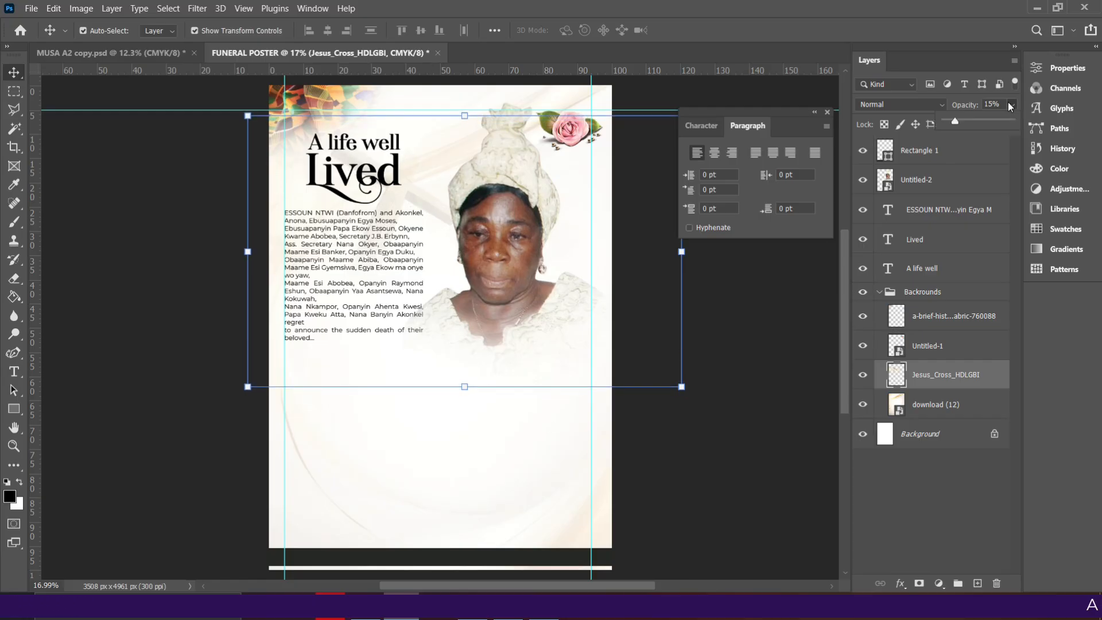
scroll(1009, 101, "up", 4)
scroll(1008, 101, "down", 5)
left_click(768, 252)
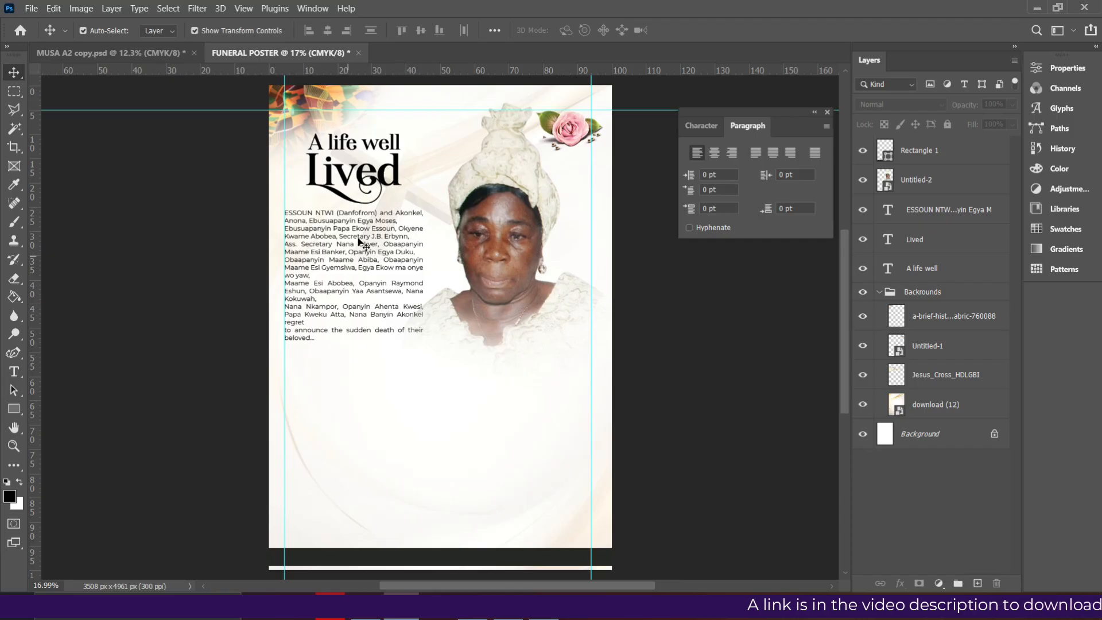
left_click(370, 145)
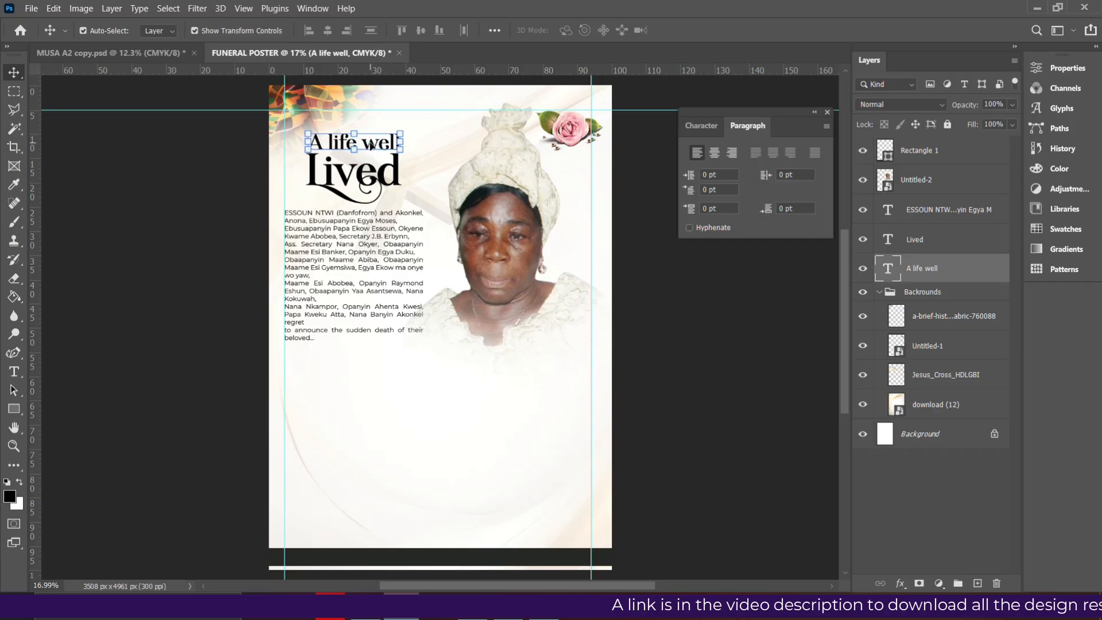
left_click_drag(370, 145, 365, 375)
left_click(701, 125)
left_click(761, 152)
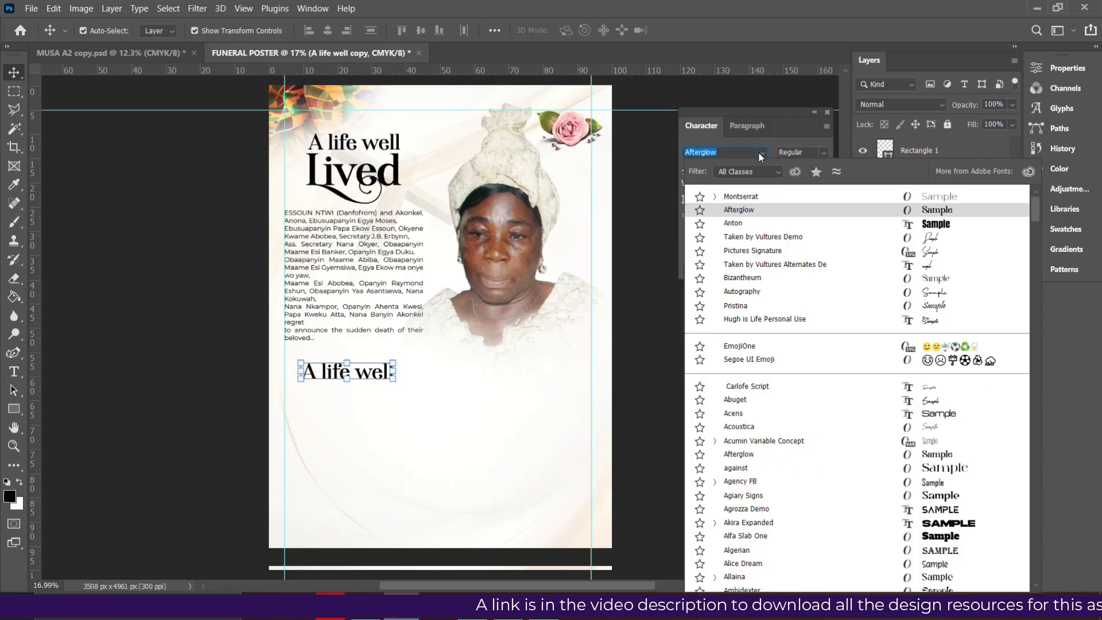
left_click(734, 223)
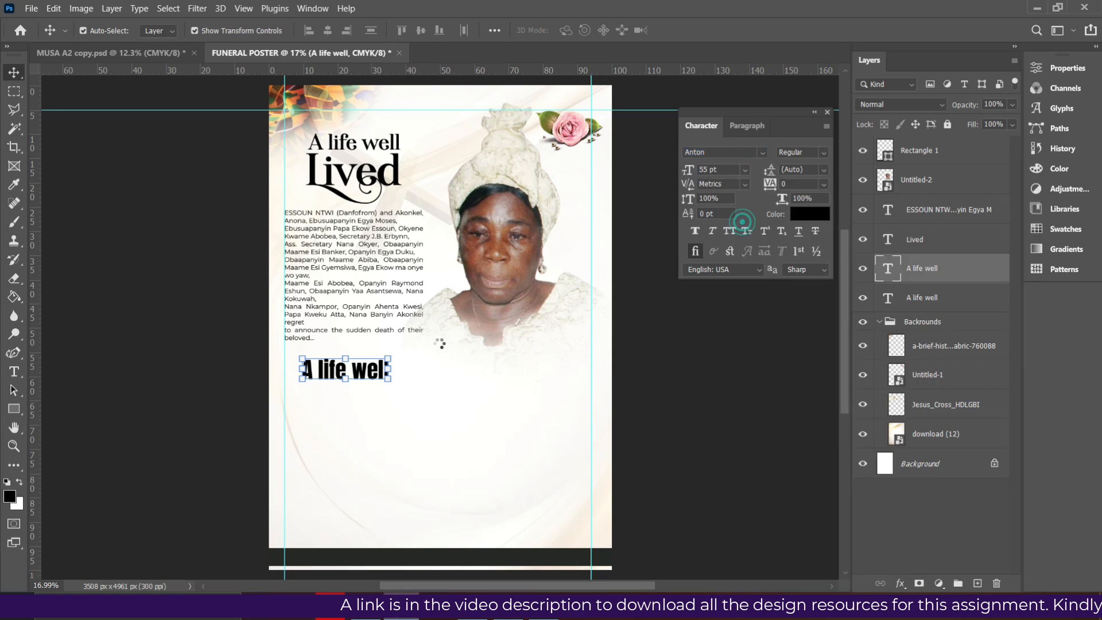
double_click(381, 370)
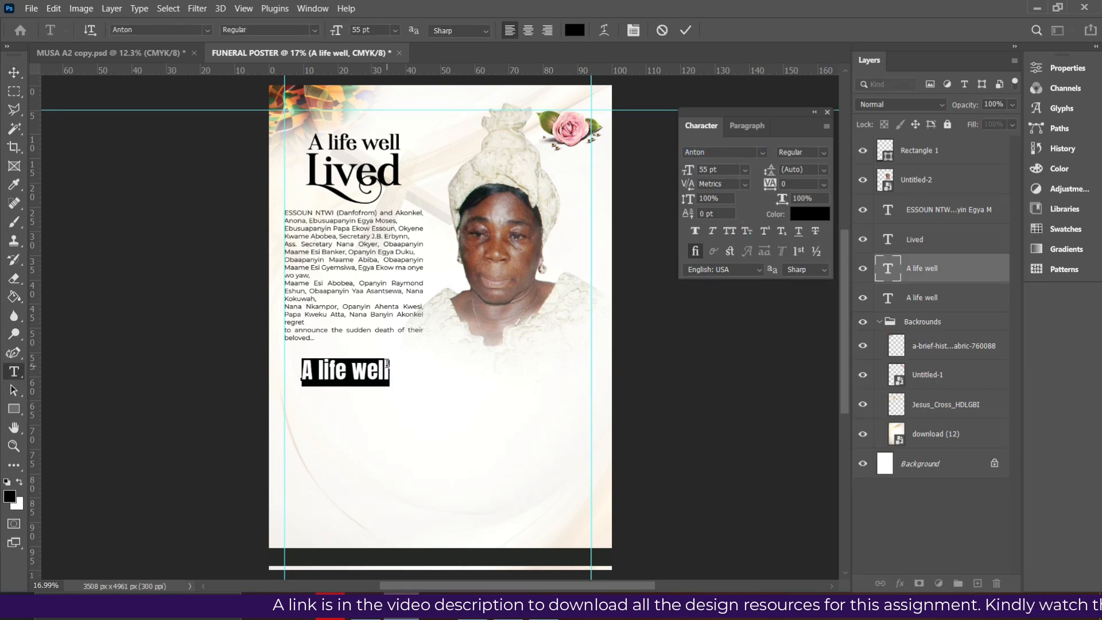
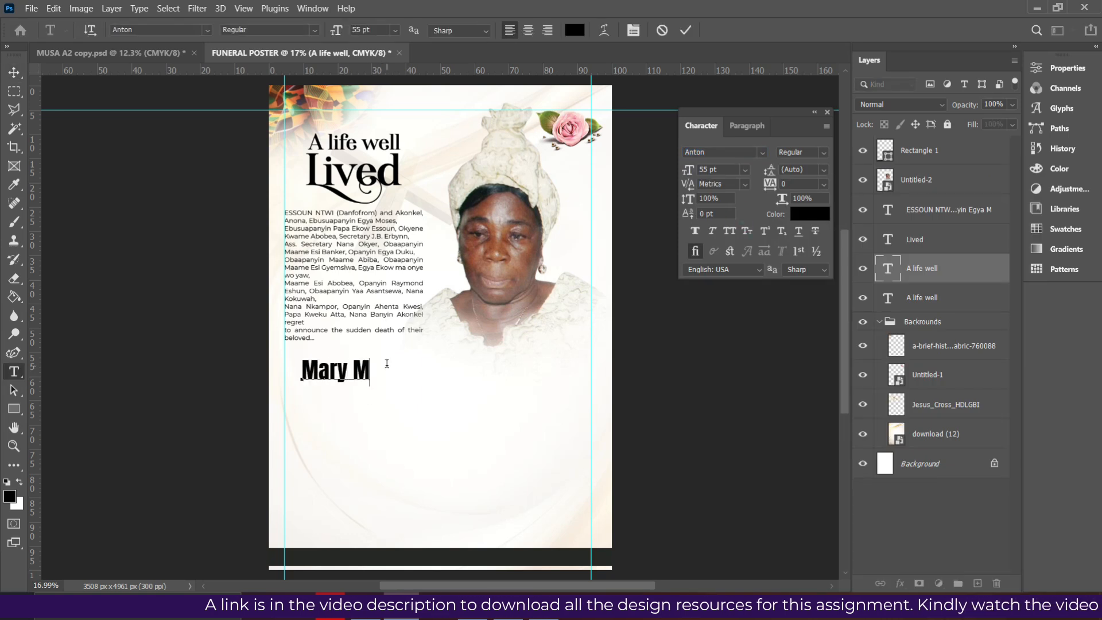
left_click(686, 30)
key("v")
left_click(301, 368)
left_click_drag(290, 367, 285, 372)
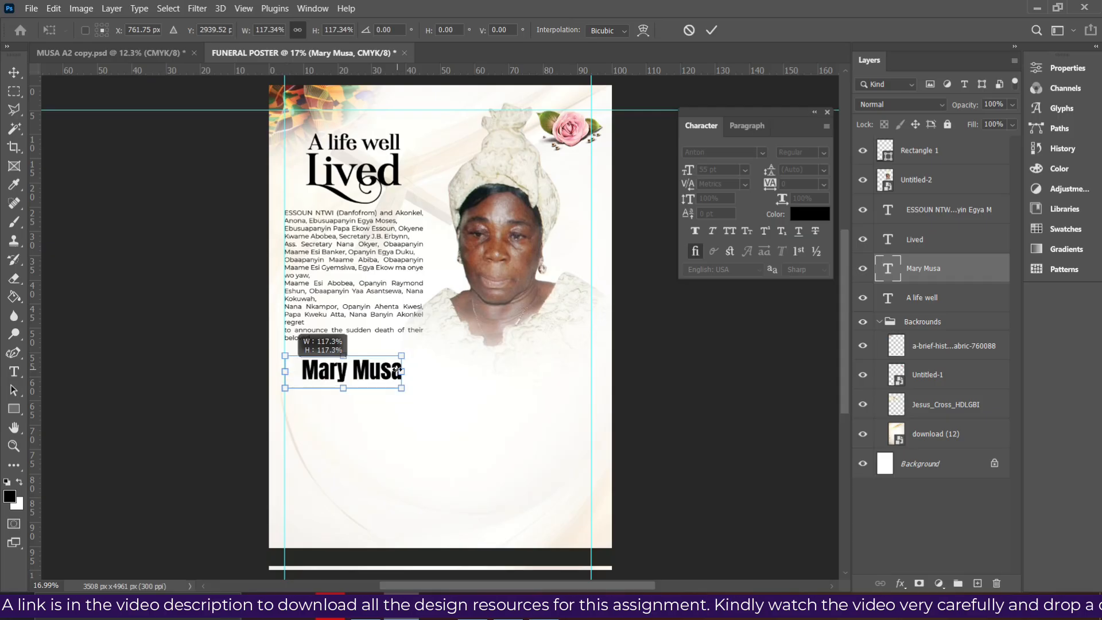
left_click_drag(399, 371, 422, 380)
key("Return")
left_click(353, 290)
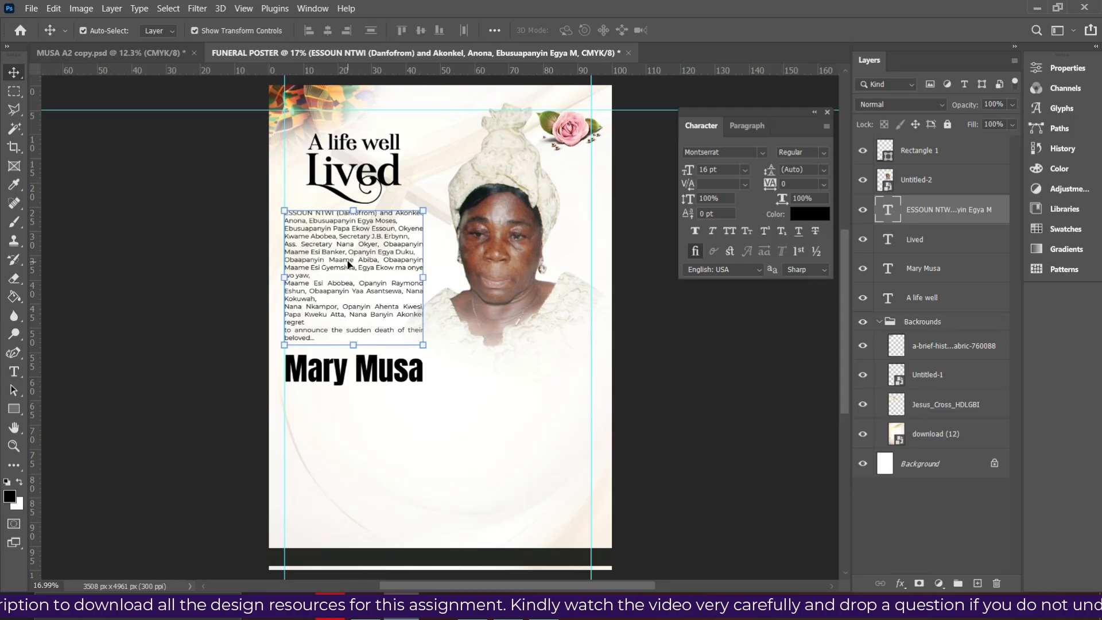
Set the family paragraph to 14 pt in a wider, shorter text box
double_click(388, 271)
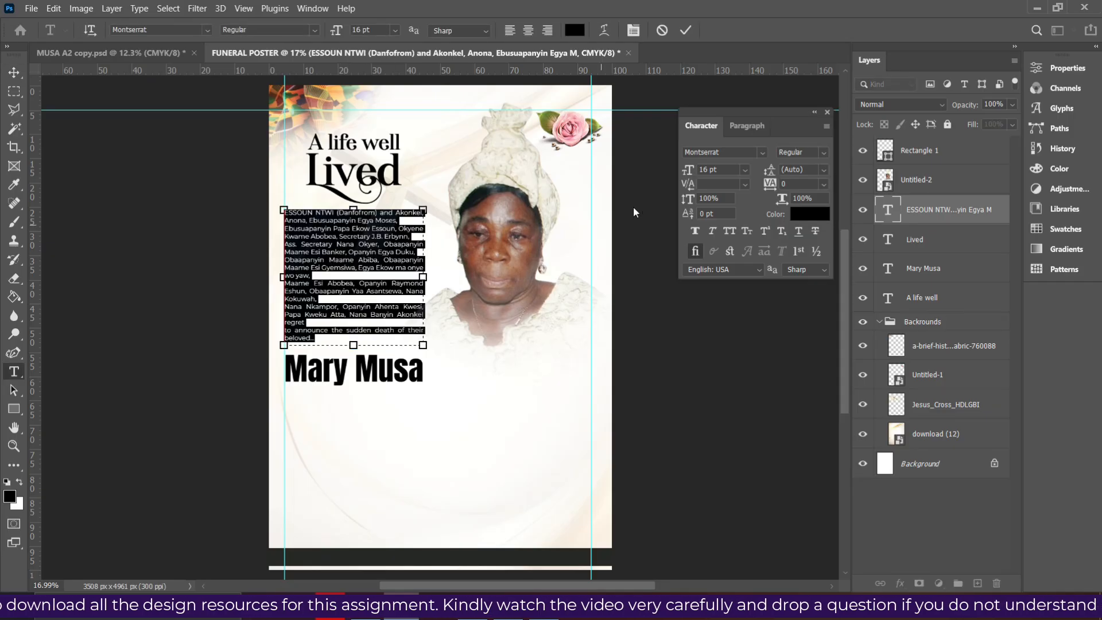
left_click(741, 169)
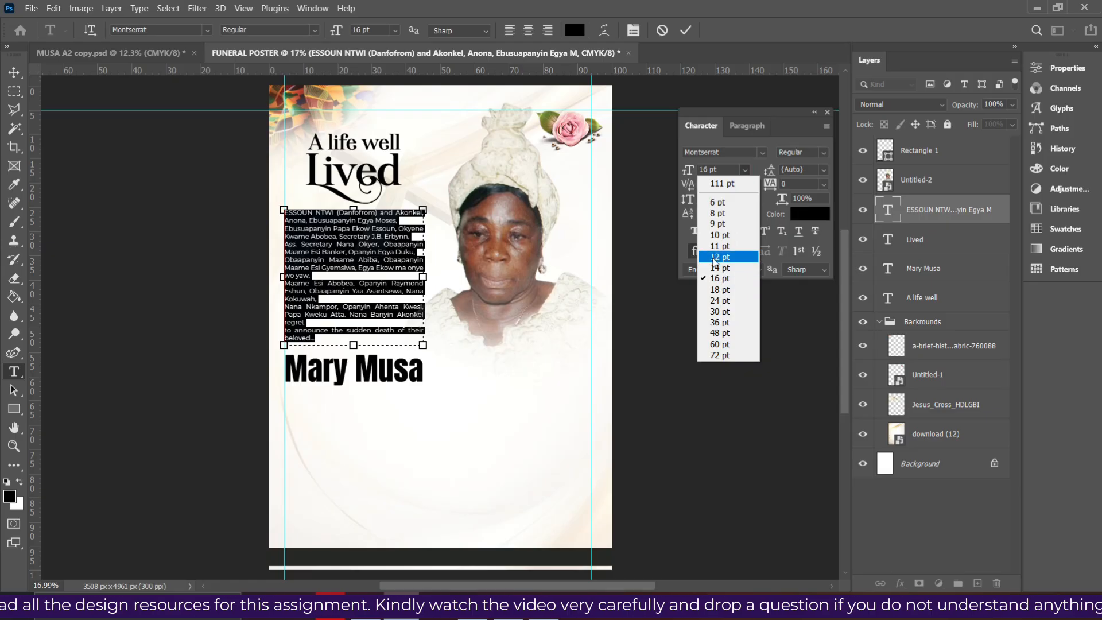
left_click(715, 269)
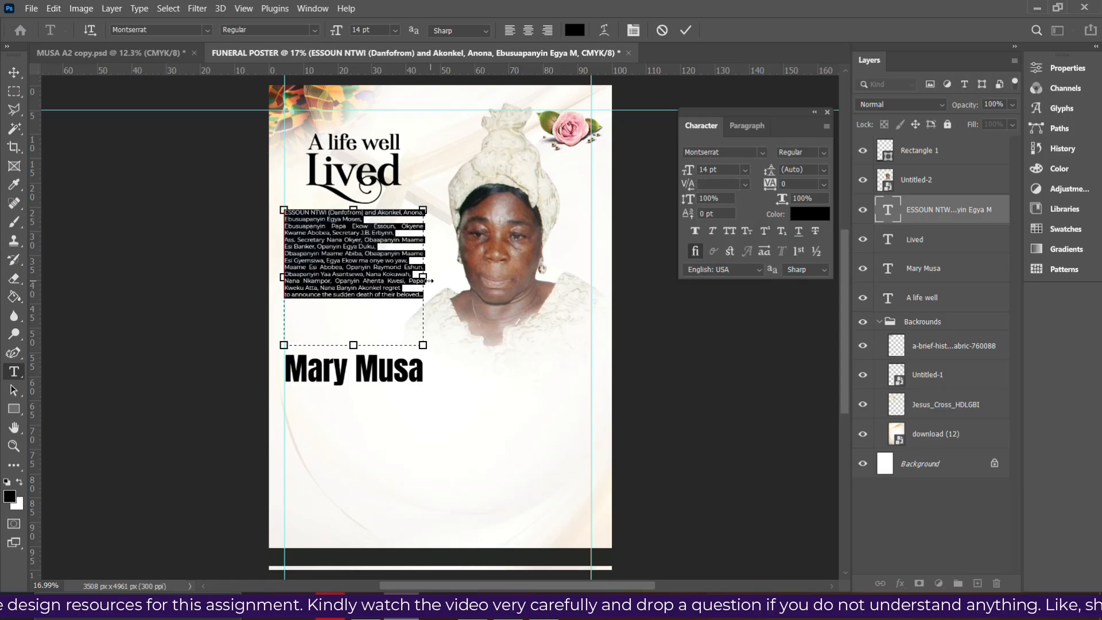
left_click_drag(424, 277, 432, 277)
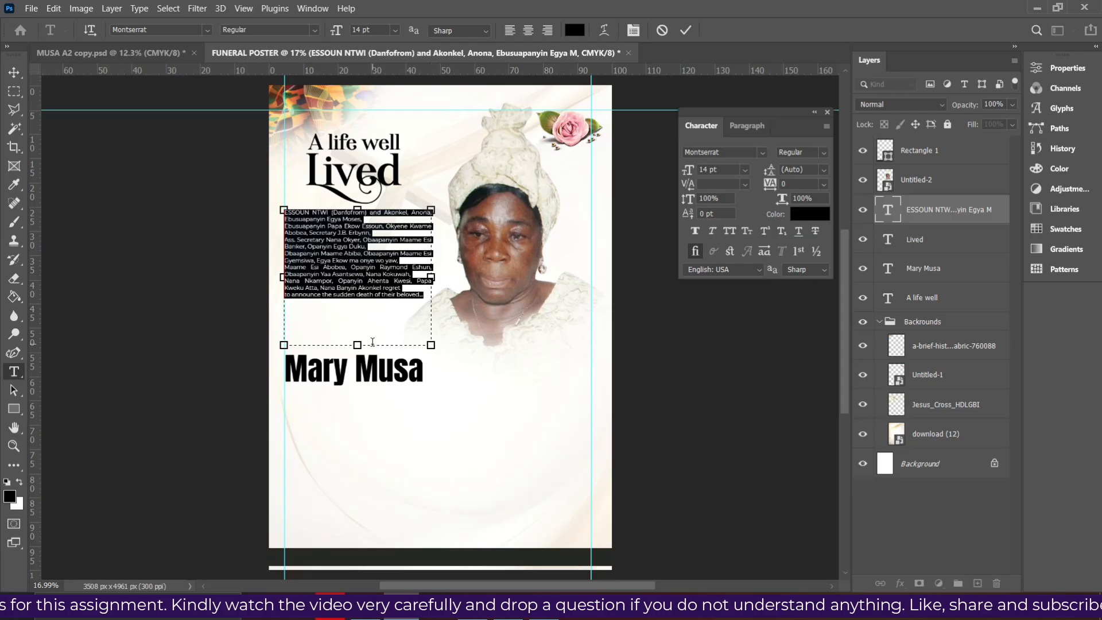
left_click_drag(362, 346, 361, 302)
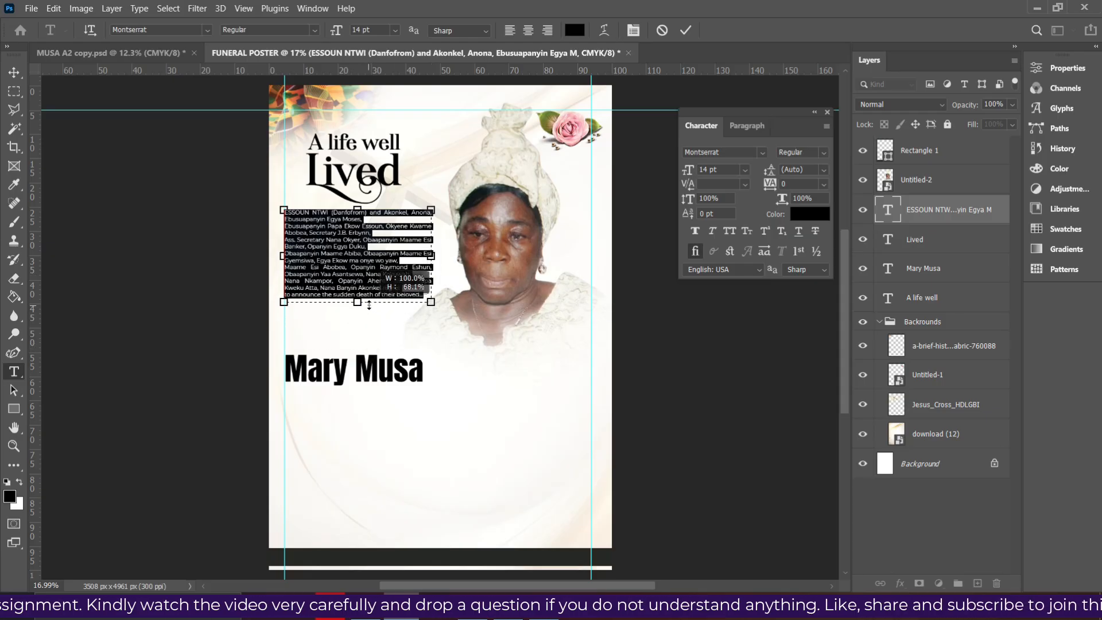
left_click(686, 30)
key("v")
left_click_drag(352, 373, 347, 334)
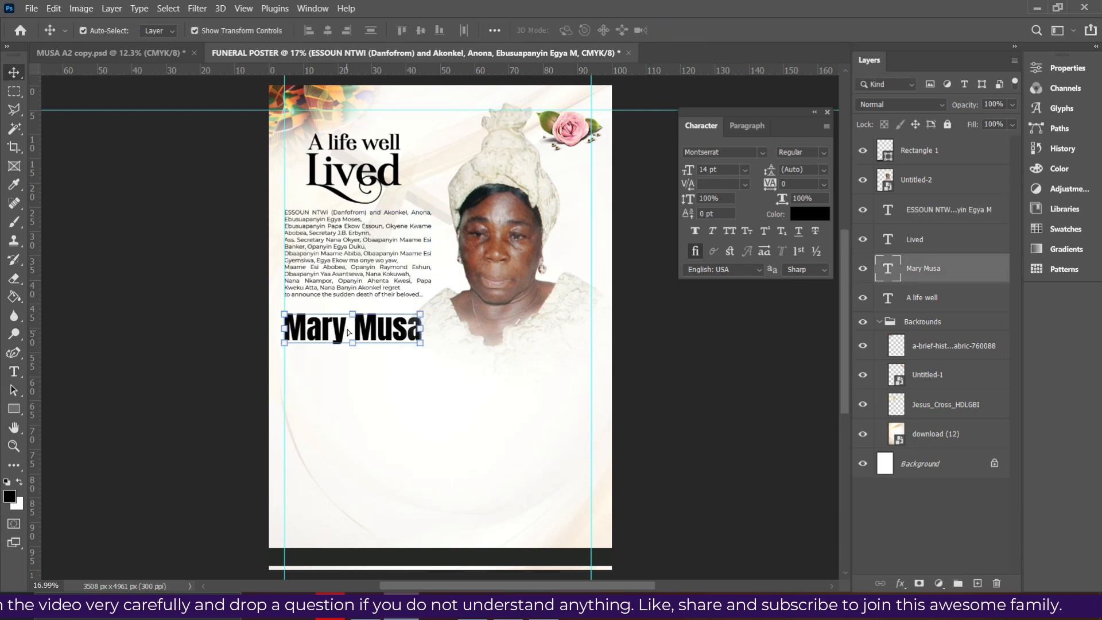
key("ctrl+t")
left_click_drag(425, 330, 432, 330)
key("Return")
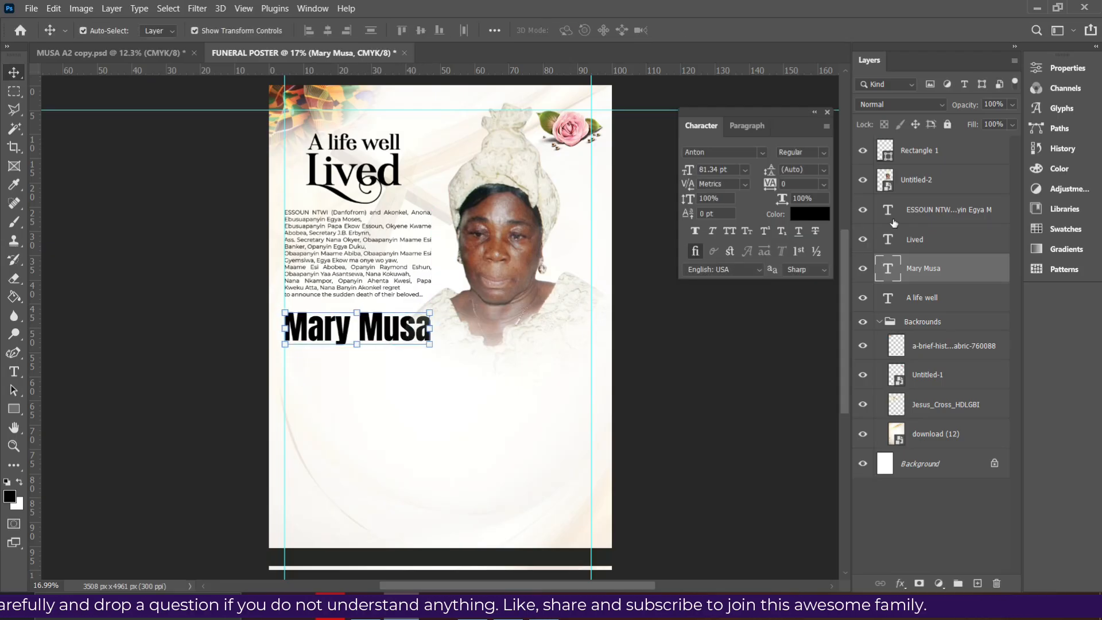
left_click(909, 184)
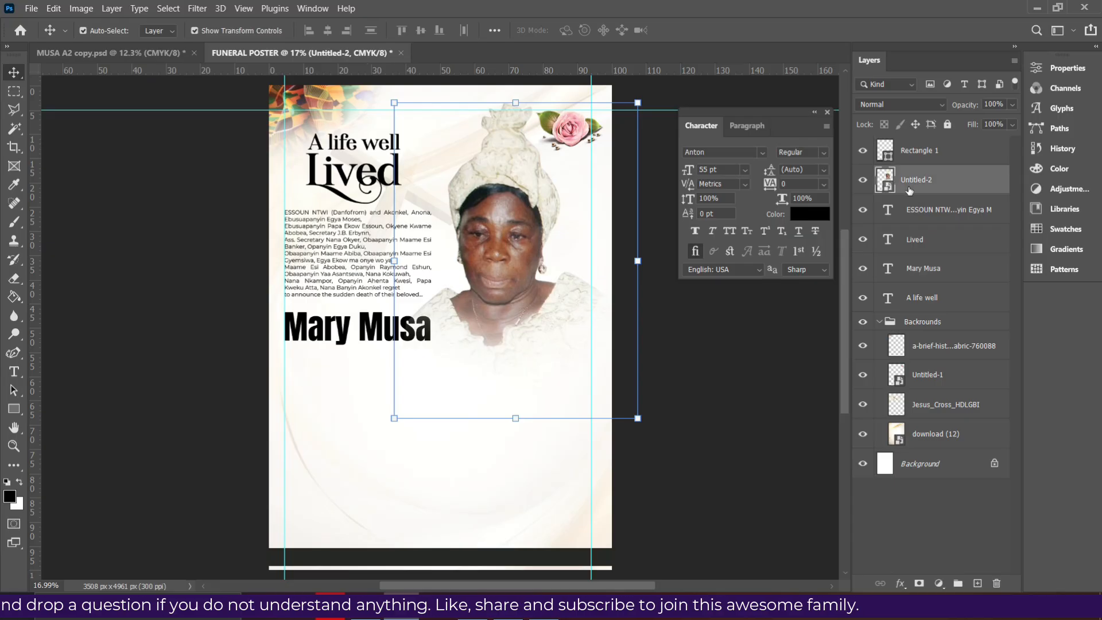
Place the Untitled-2 portrait layer just above the Backrounds group, then collapse and lock that group
left_click_drag(913, 188, 884, 310)
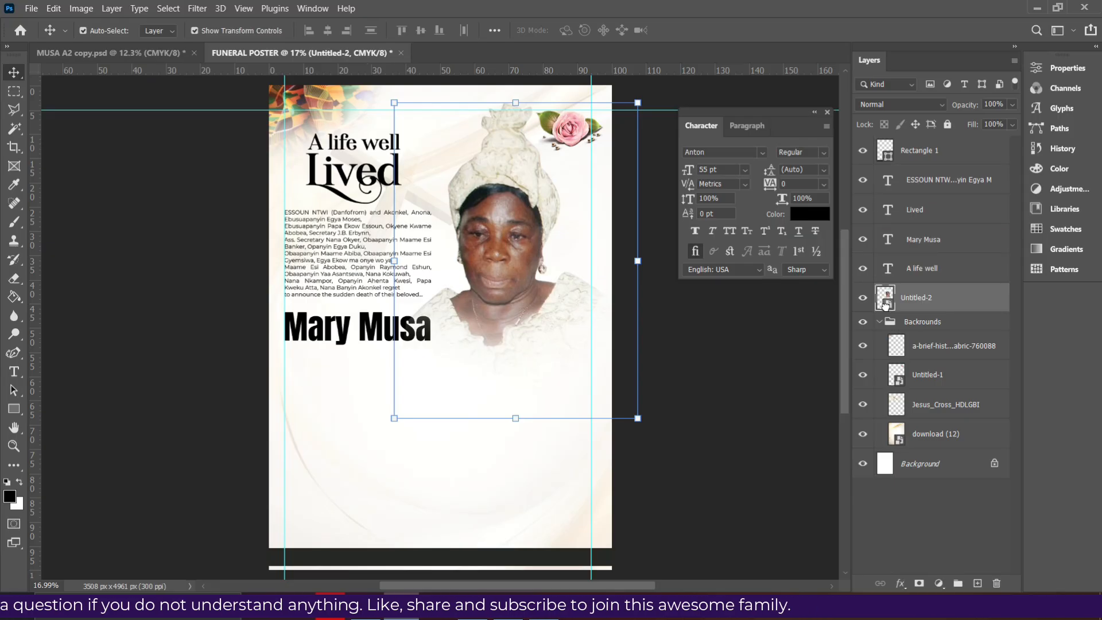
left_click(885, 323)
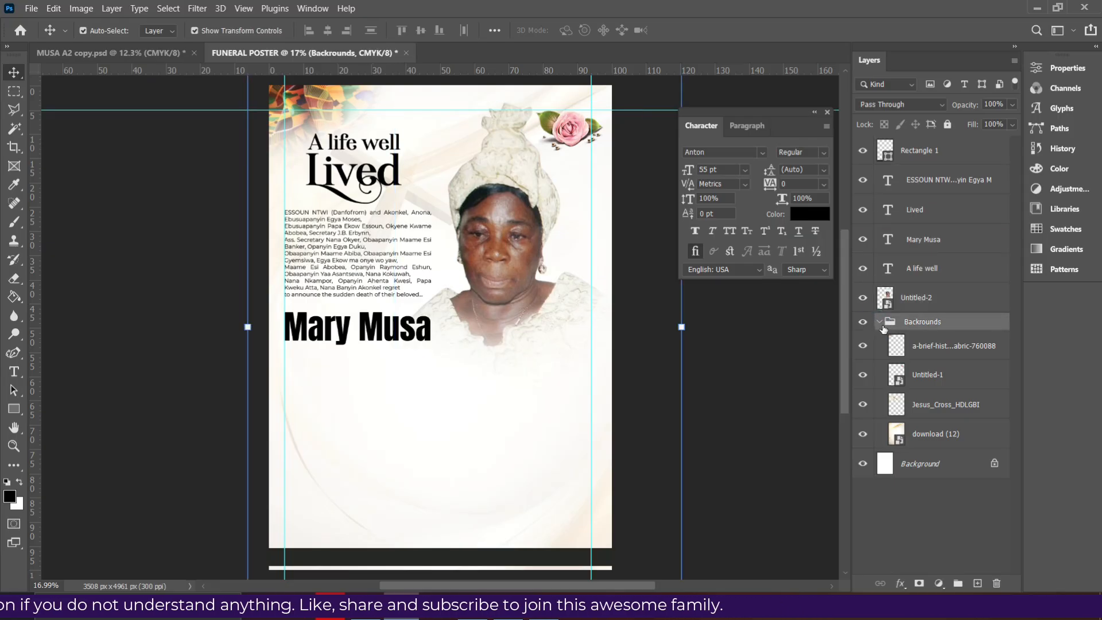
left_click(880, 322)
left_click(947, 125)
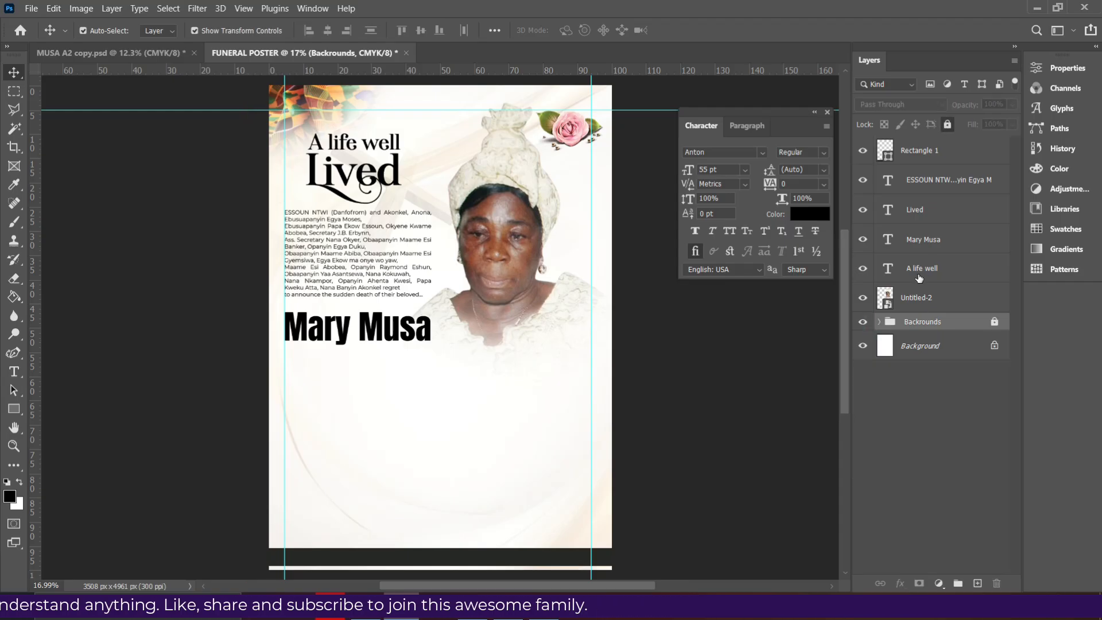
left_click(390, 339)
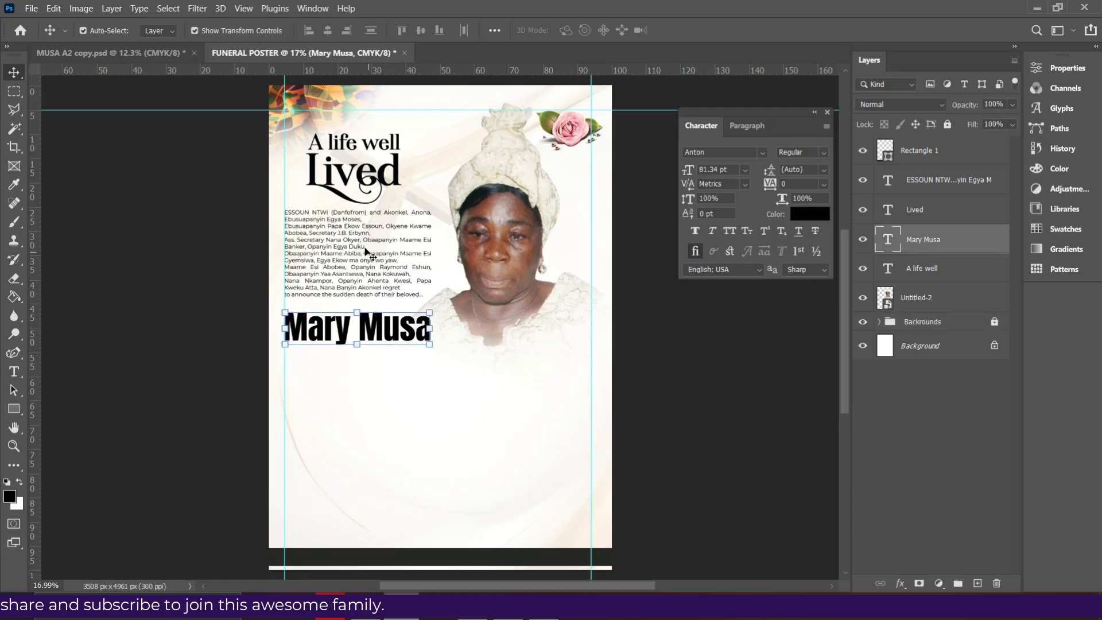
Justify the family paragraph with its last line aligned left
double_click(345, 250)
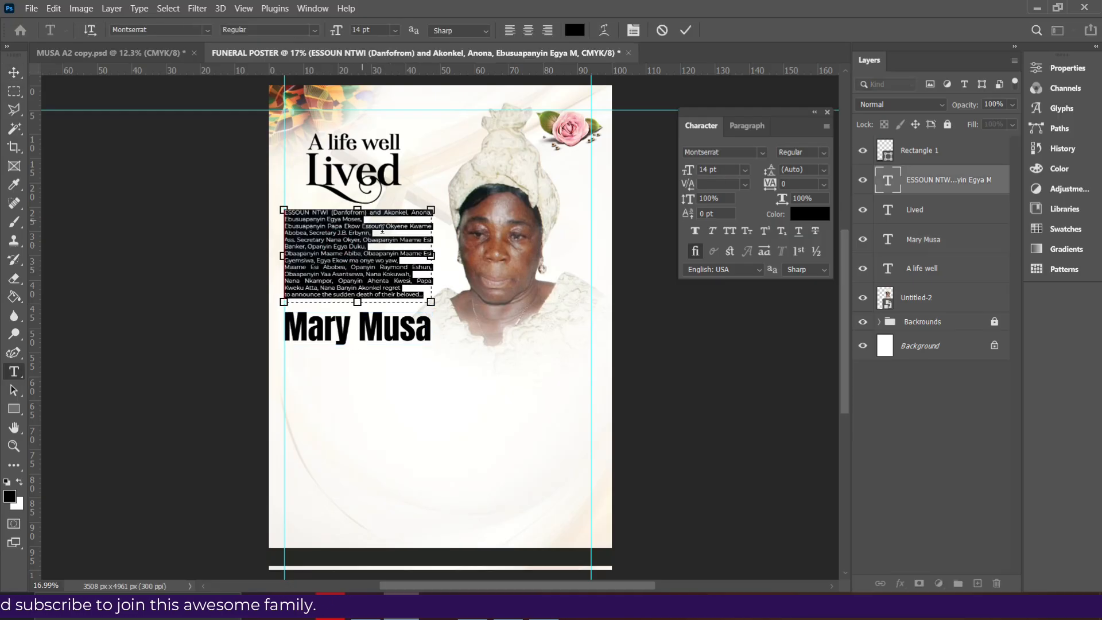
left_click(747, 125)
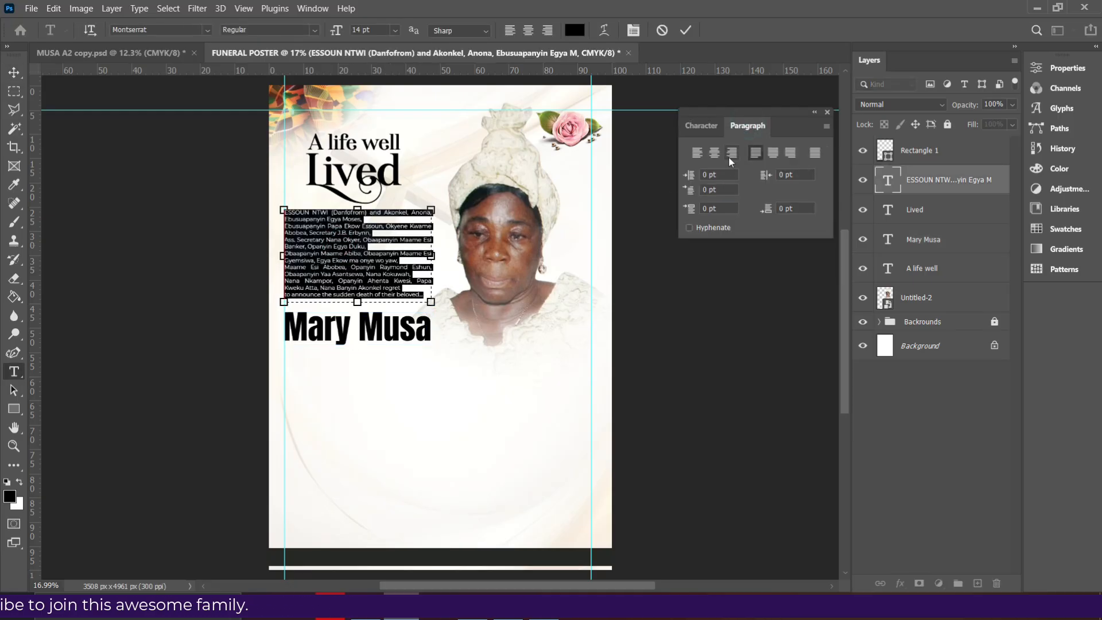
left_click(697, 153)
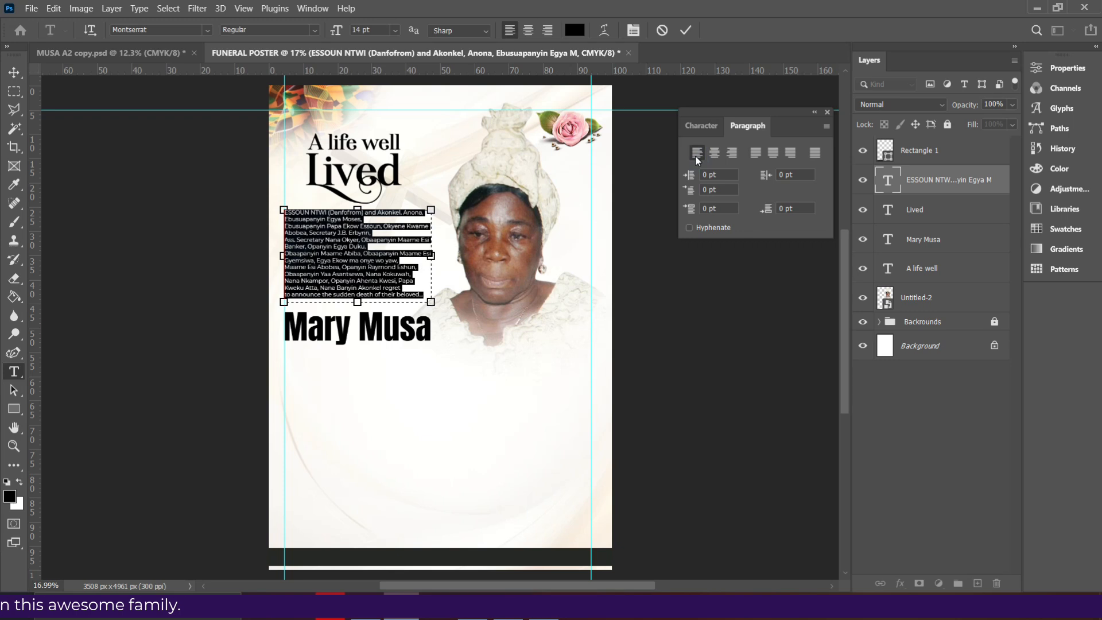
left_click(756, 153)
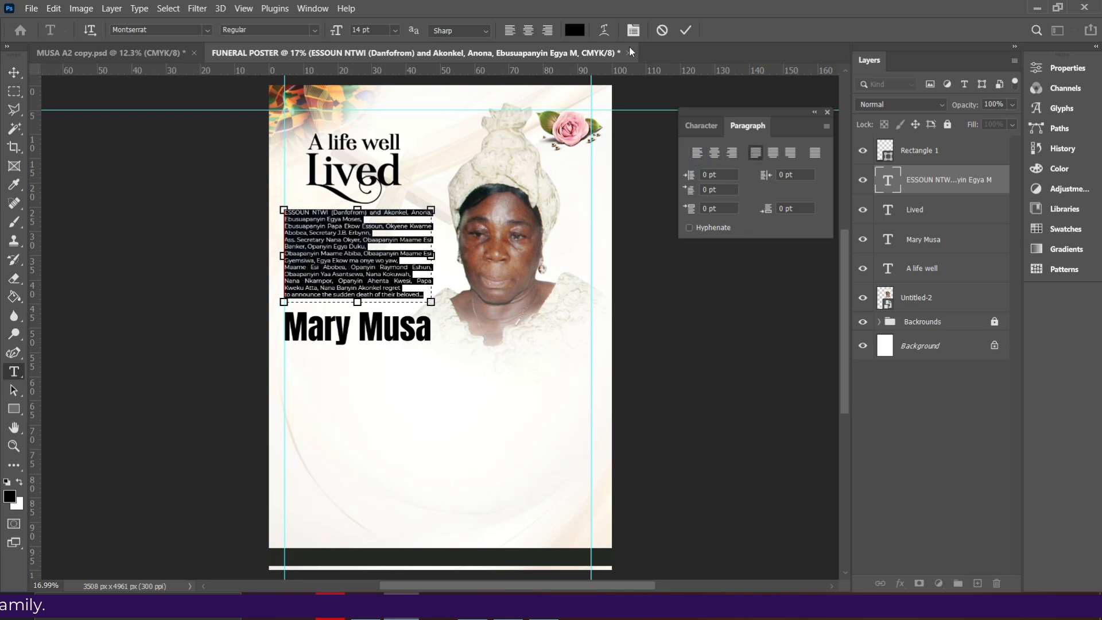
left_click(685, 31)
key("v")
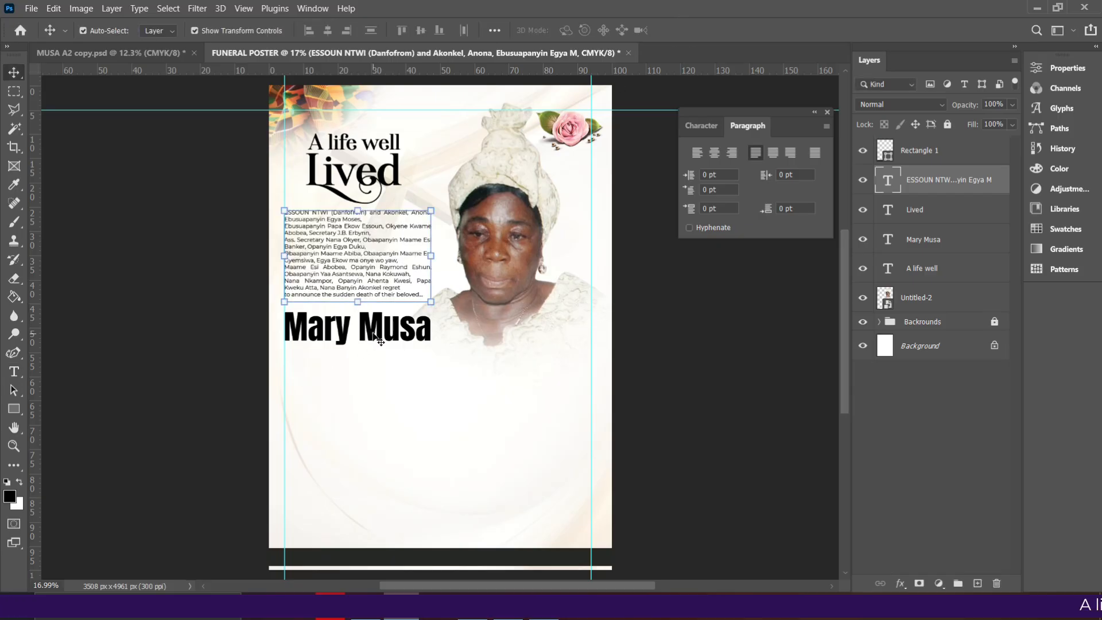
left_click(373, 333)
key("shift+Up")
key("shift+Up")
key("shift+Up")
key("shift+Up")
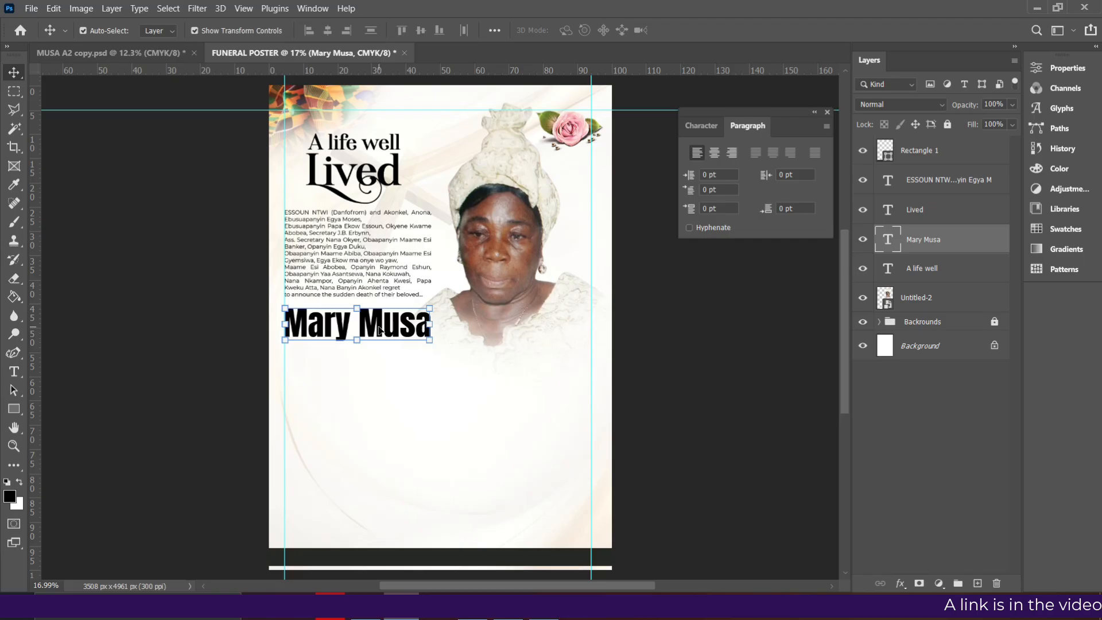
left_click(472, 606)
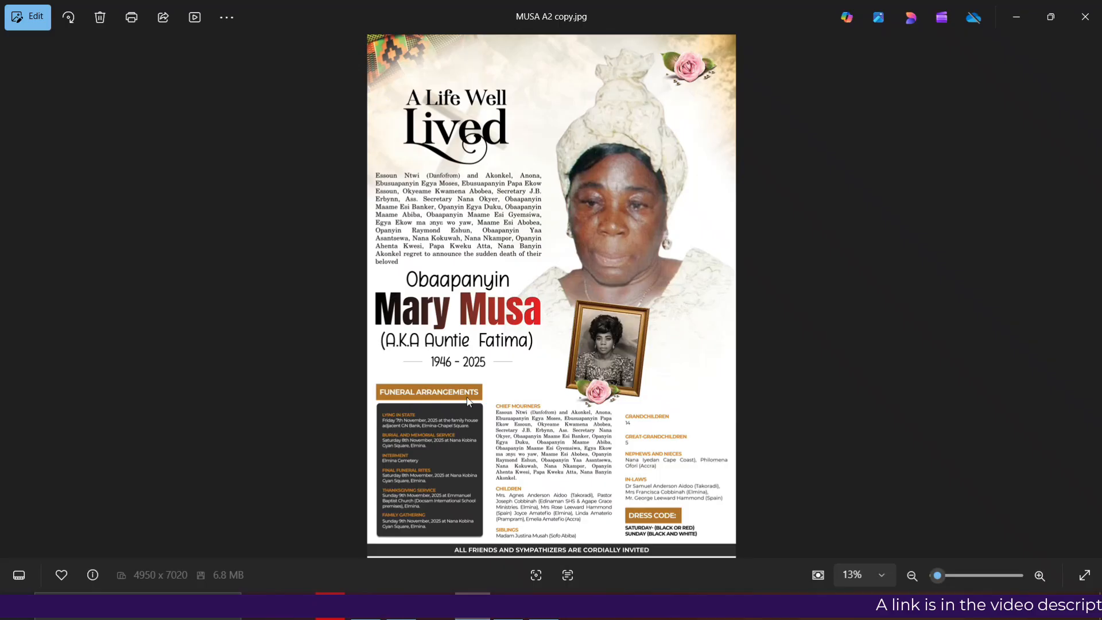
key("alt+Tab")
left_click_drag(401, 330, 405, 375)
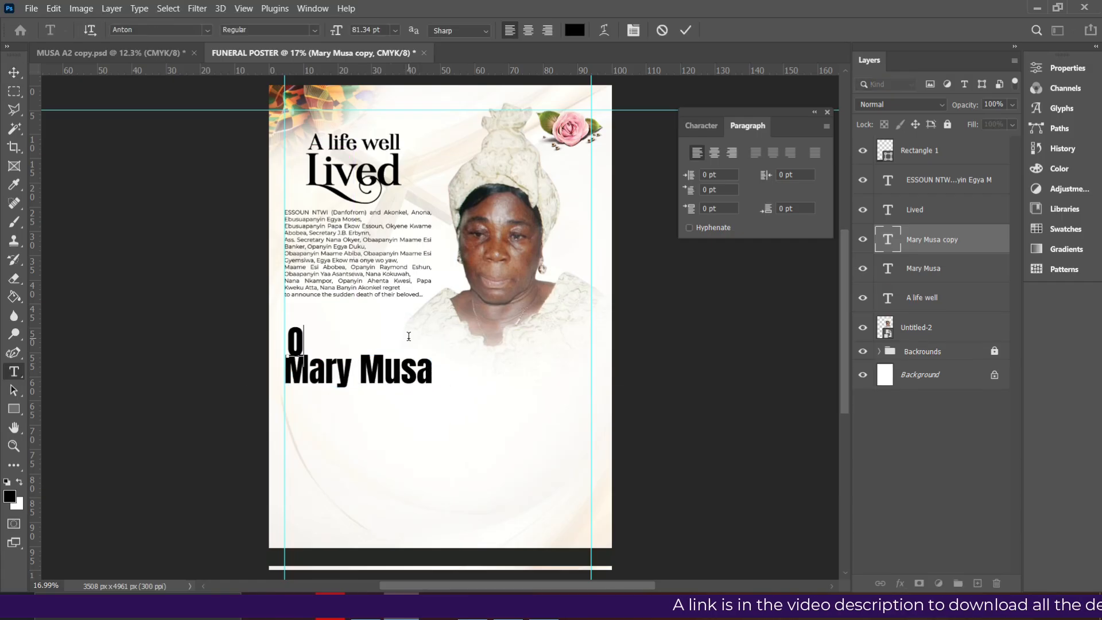
Type 'Obaapanyin' and set it in the Alice Dream font
type("baapanyin")
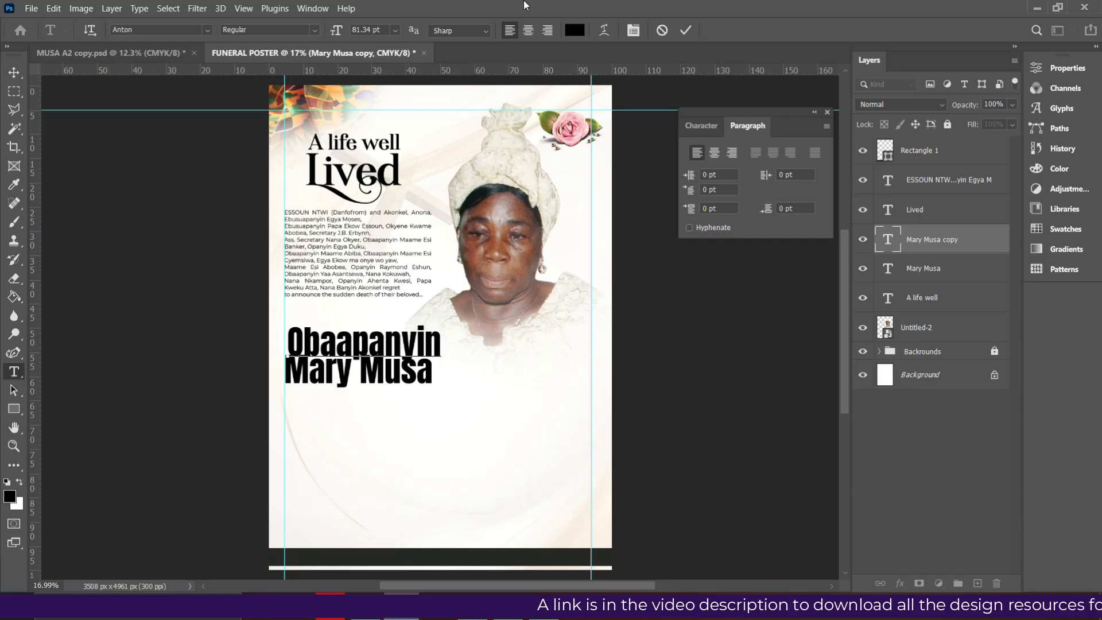
left_click(686, 31)
key("v")
left_click(697, 127)
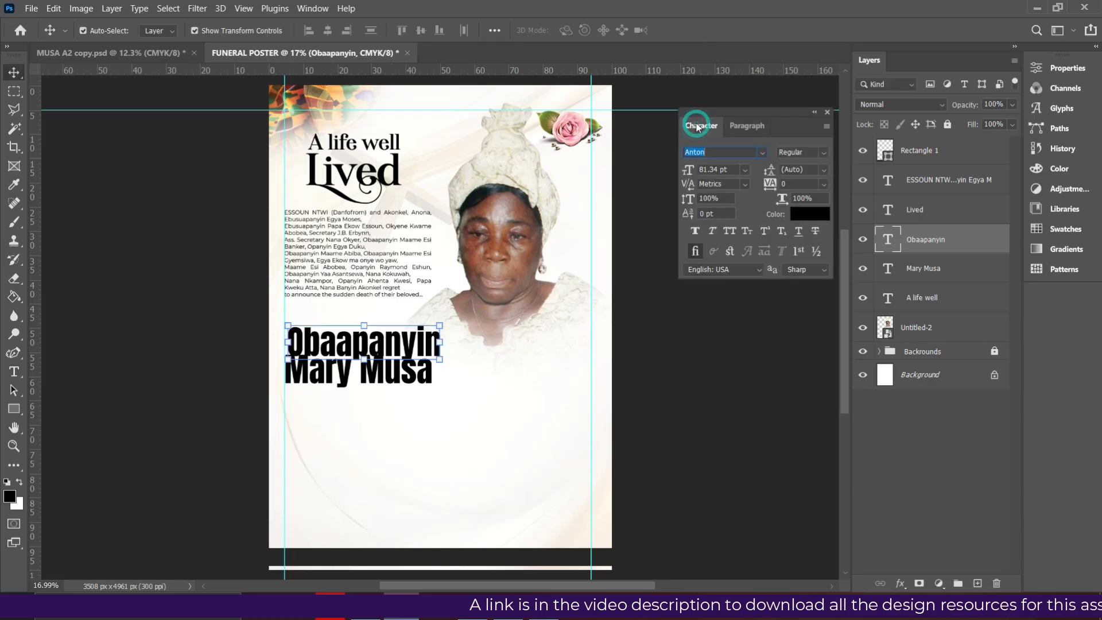
left_click(766, 153)
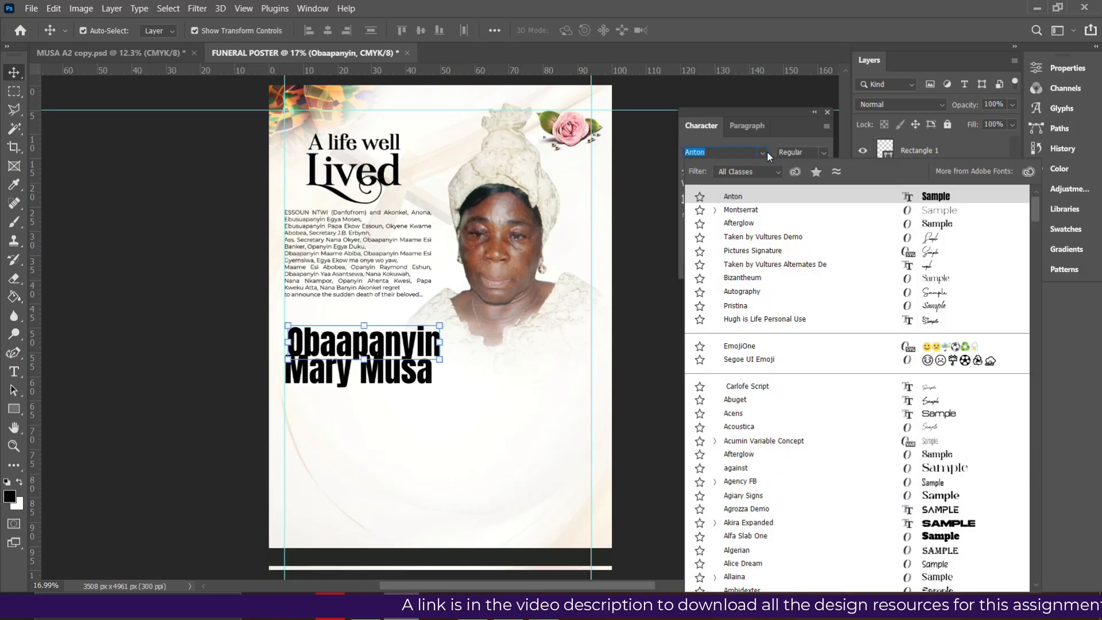
type("ali")
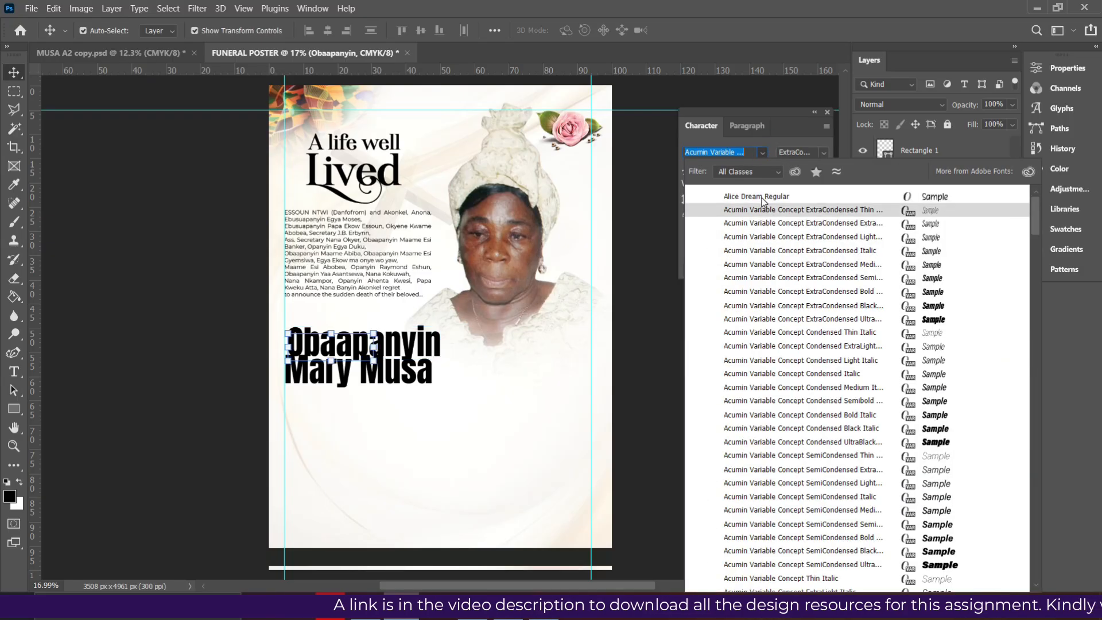
left_click(769, 192)
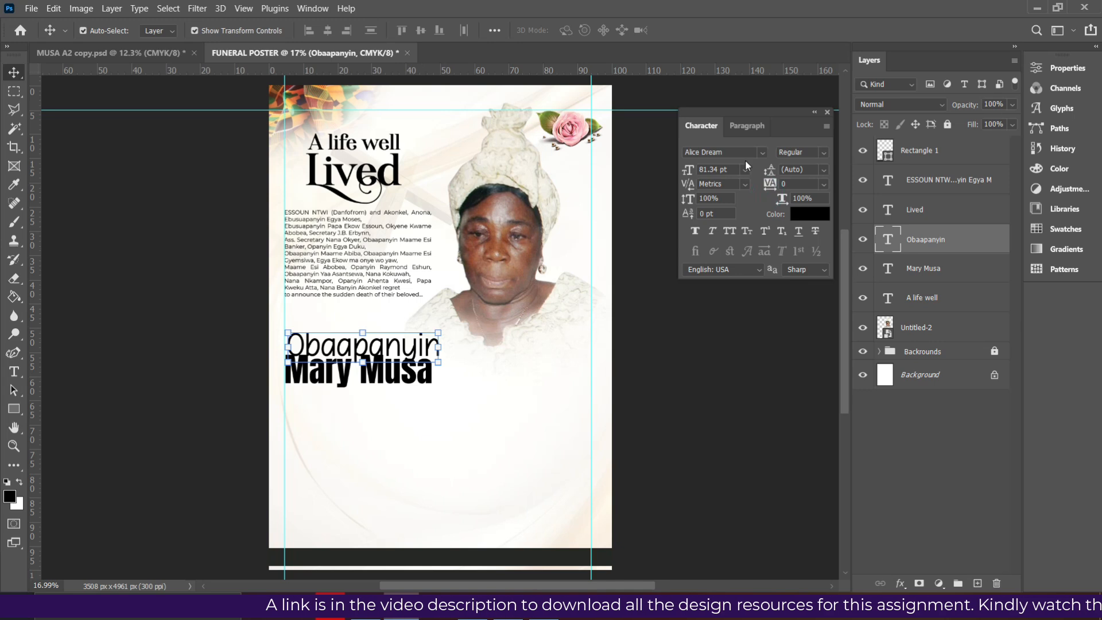
left_click_drag(400, 350, 431, 331)
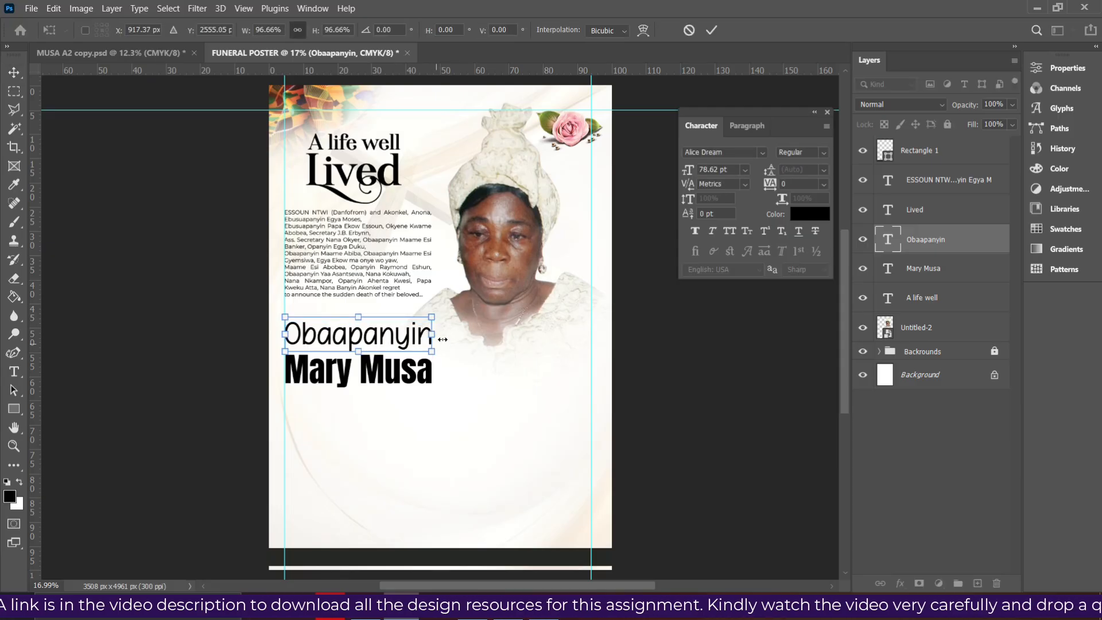
double_click(377, 341)
left_click(745, 170)
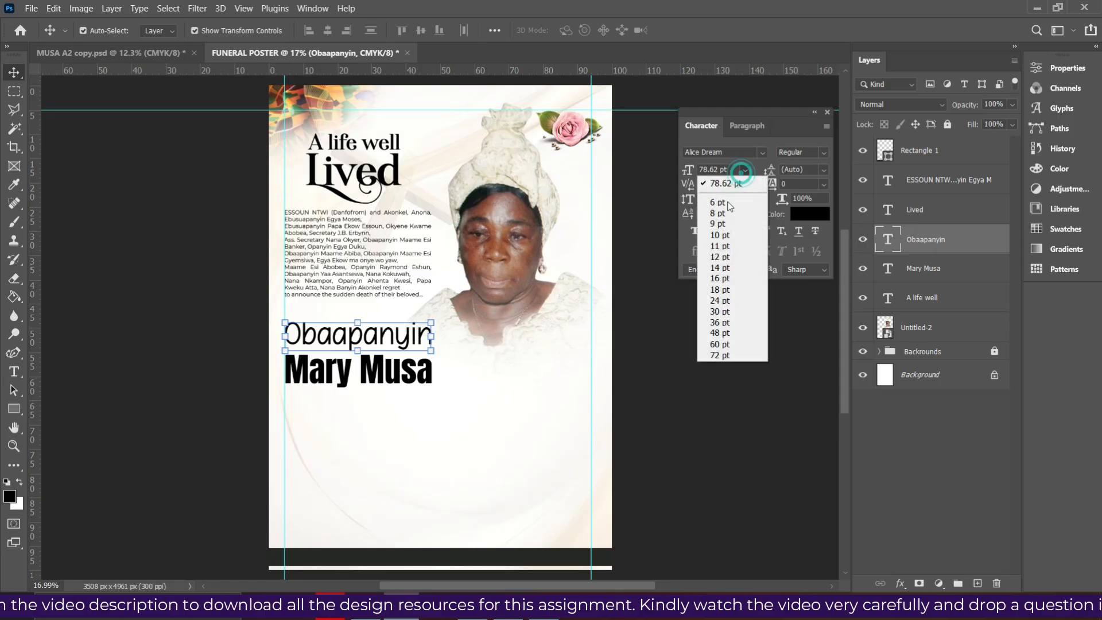
left_click(758, 355)
mouse_move(377, 343)
left_mouse_down()
mouse_move(393, 311)
mouse_move(389, 328)
left_mouse_up()
left_click_drag(389, 370, 389, 351)
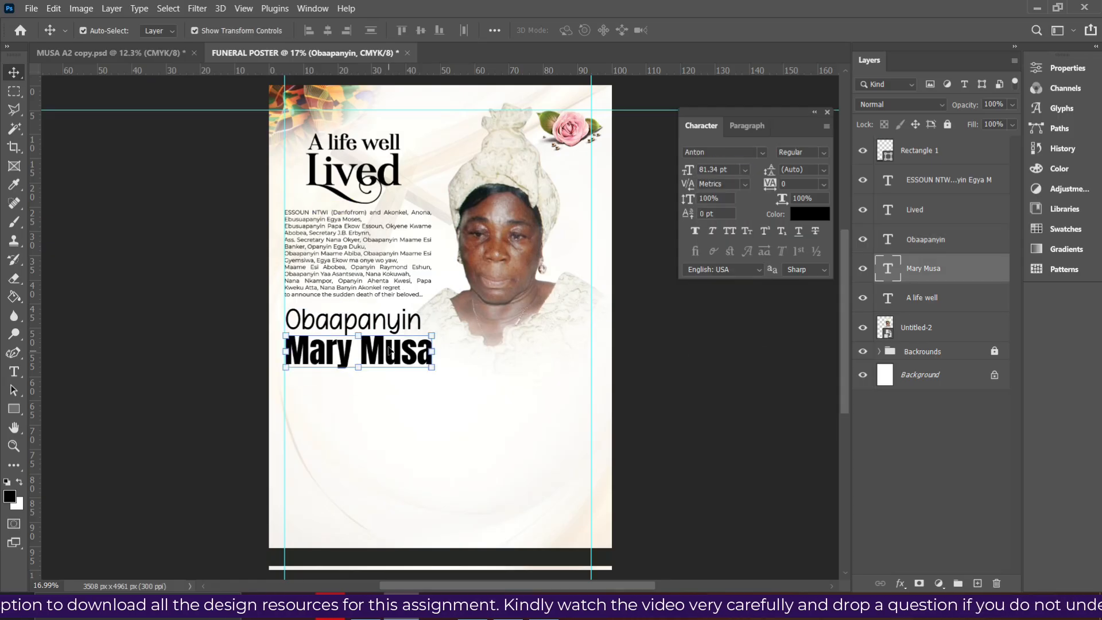
left_click(702, 360)
left_click(400, 324)
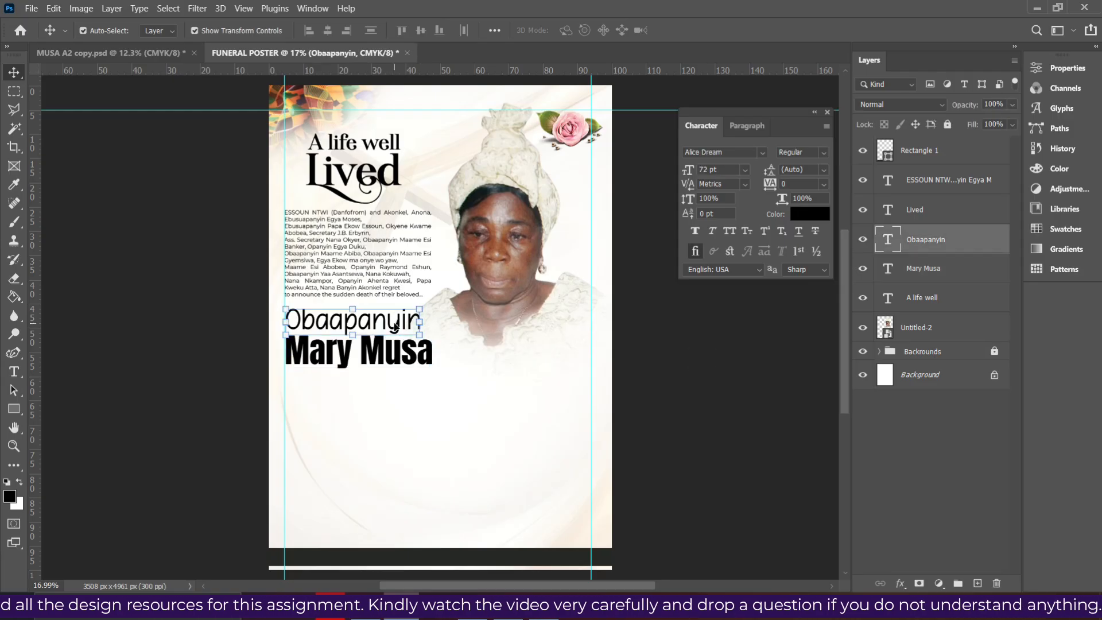
left_click_drag(404, 384, 404, 405)
Replace the copied Obaapanyin line's text with '(A.K.A Auntie Fatima)'
key("t")
left_click(396, 389)
double_click(397, 390)
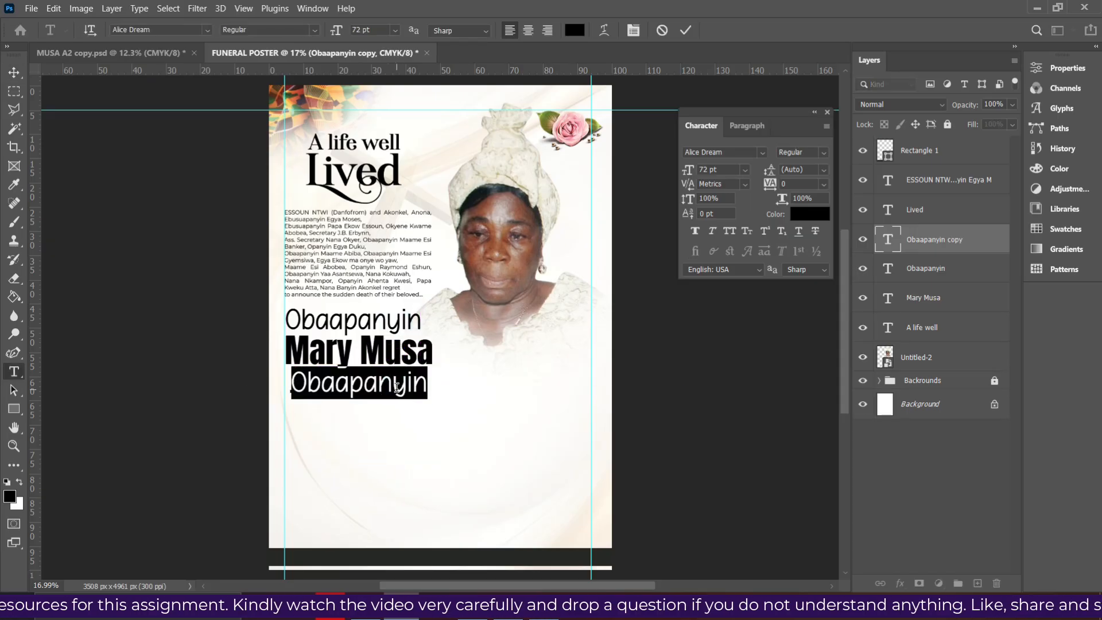
key("BackSpace")
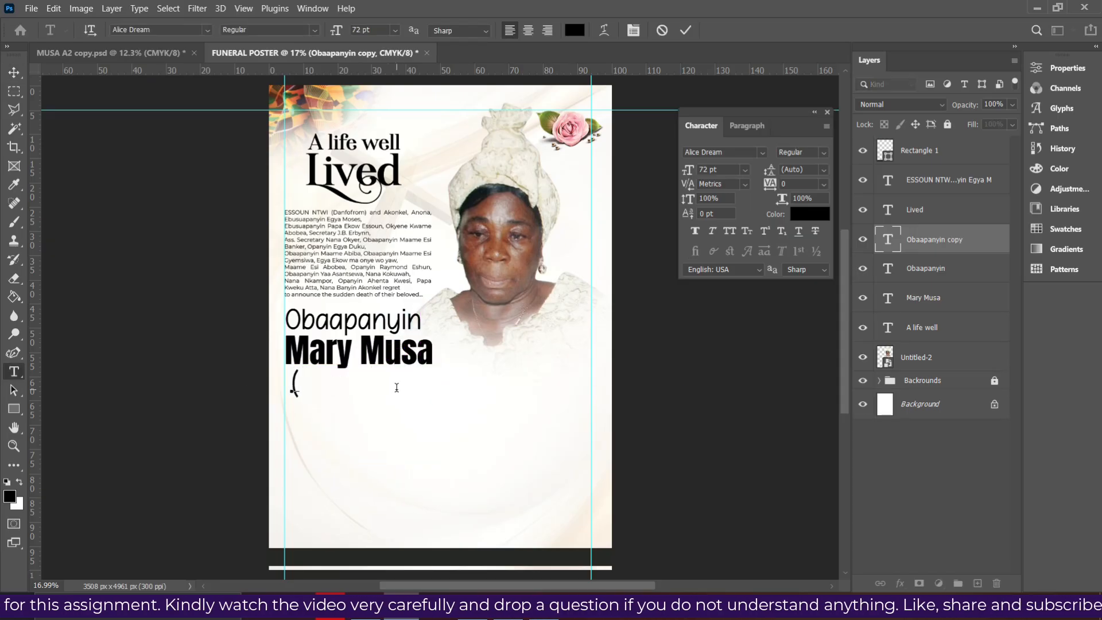
type("(A.K.A Auntie Fatima)")
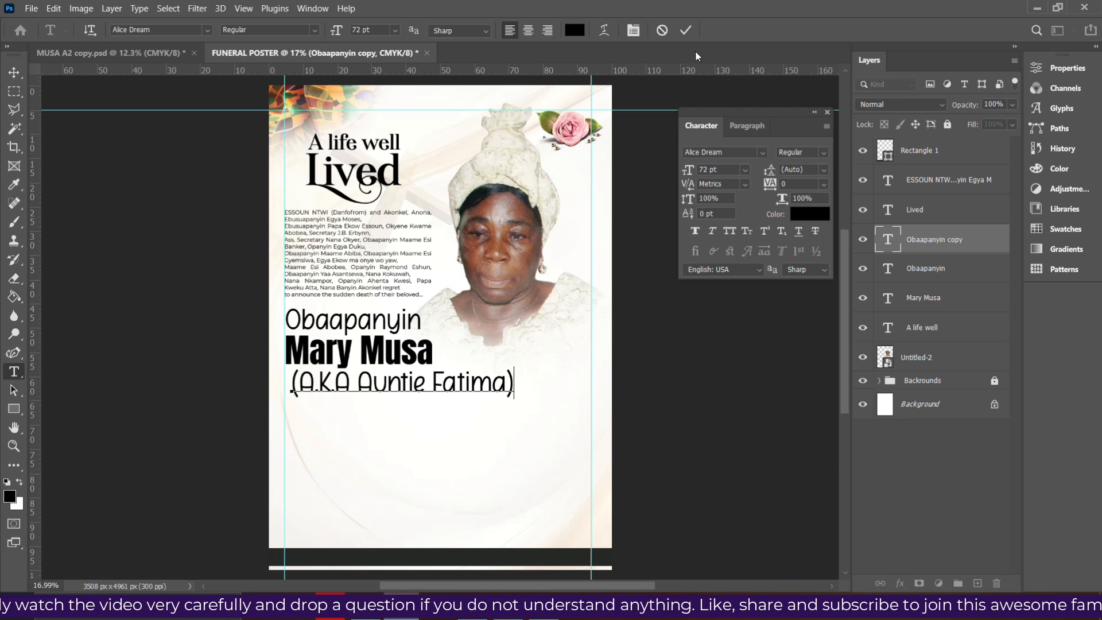
left_click(686, 32)
Set the (A.K.A Auntie Fatima) line to 45 pt
key("v")
left_click(745, 169)
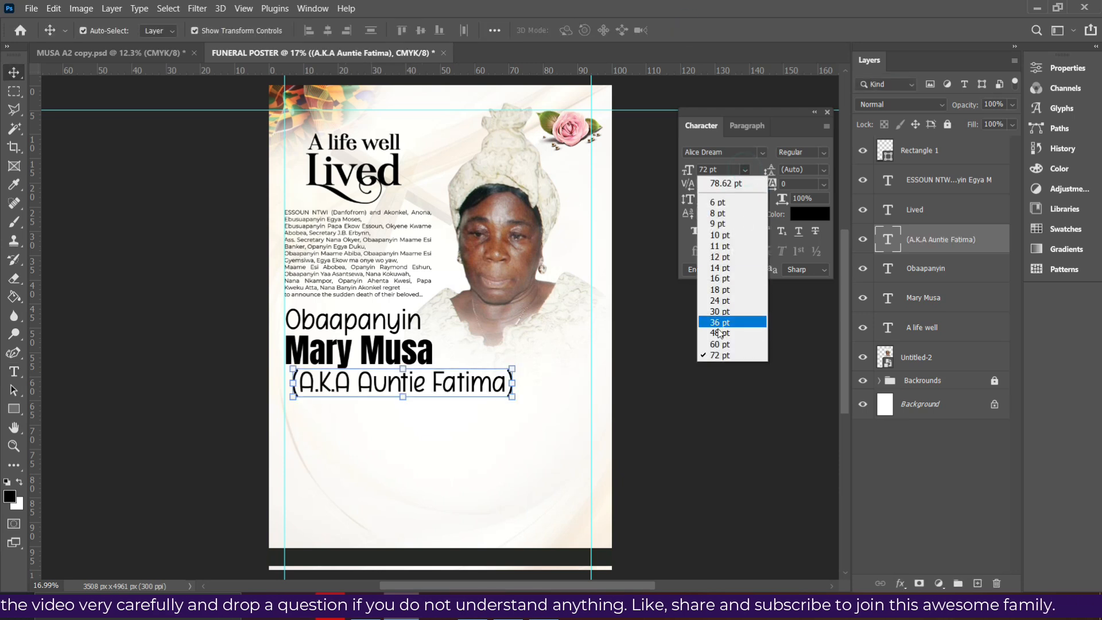
left_click(722, 334)
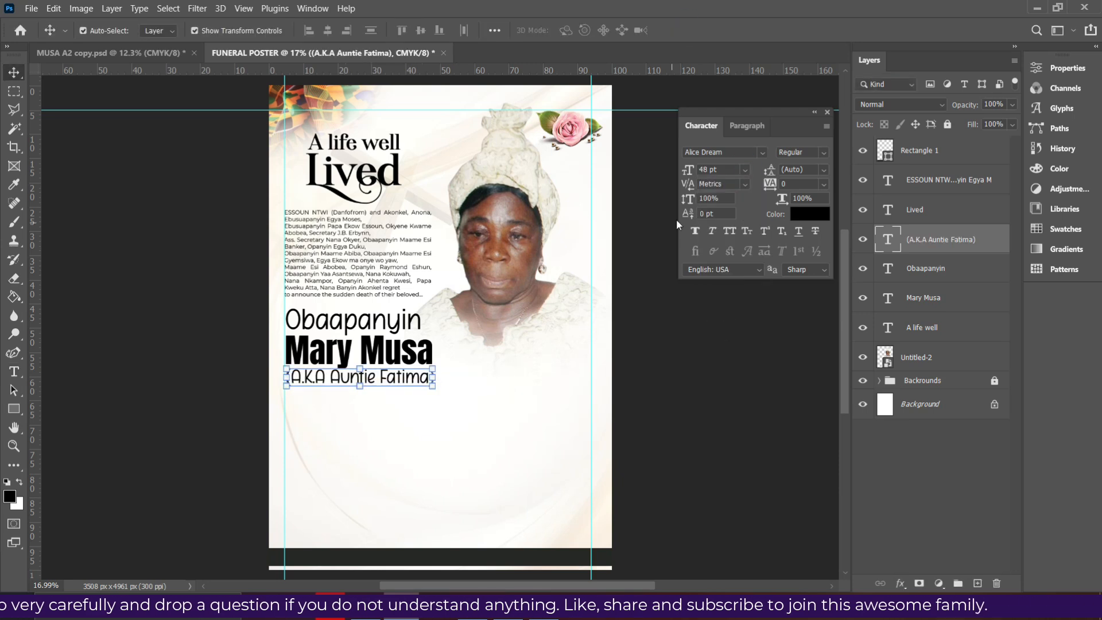
left_click_drag(731, 170, 681, 153)
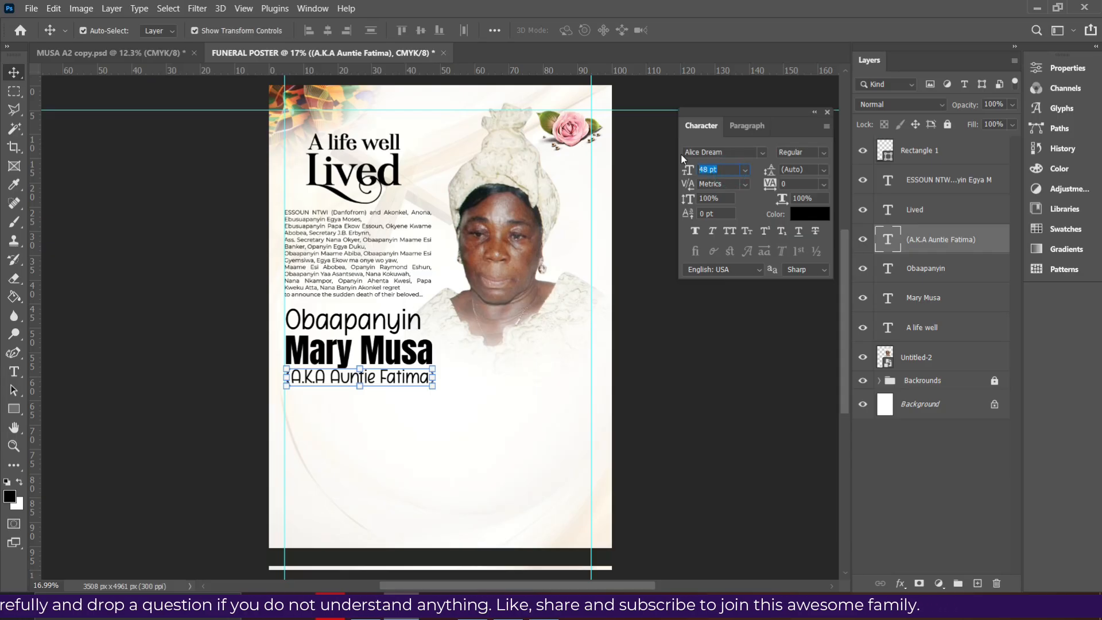
type("45")
key("Return")
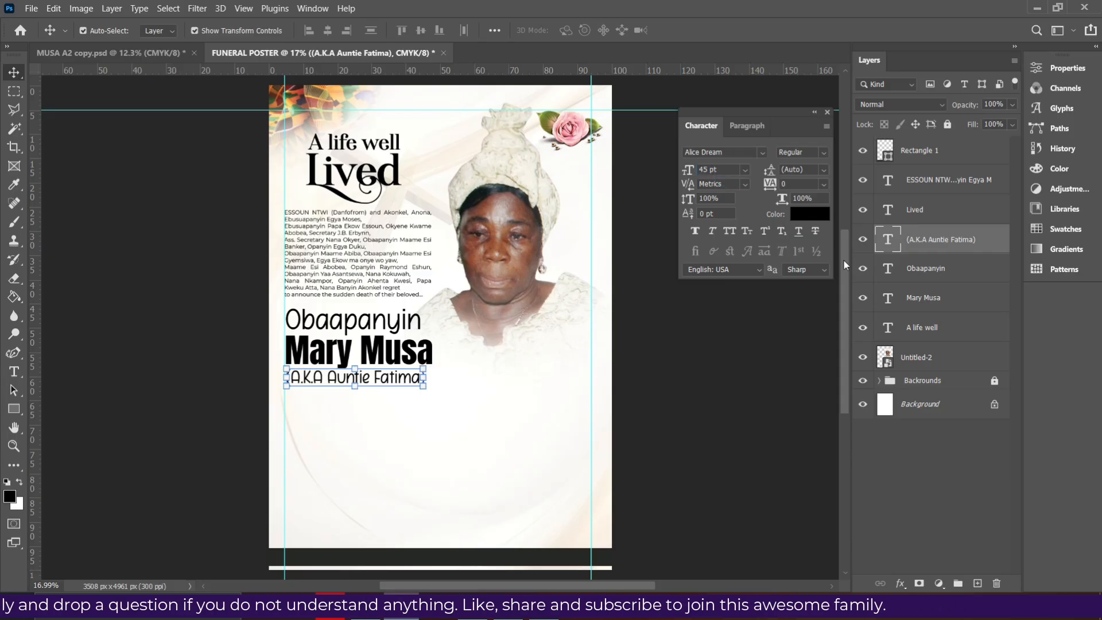
left_click(952, 279, "shift")
left_click(945, 303, "shift")
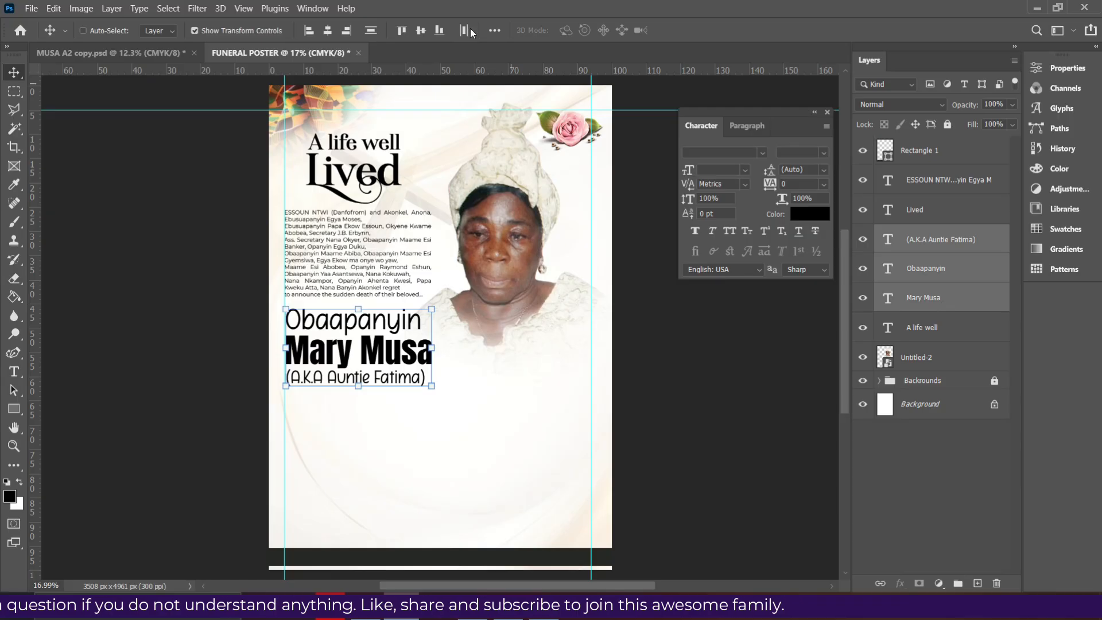
left_click(332, 32)
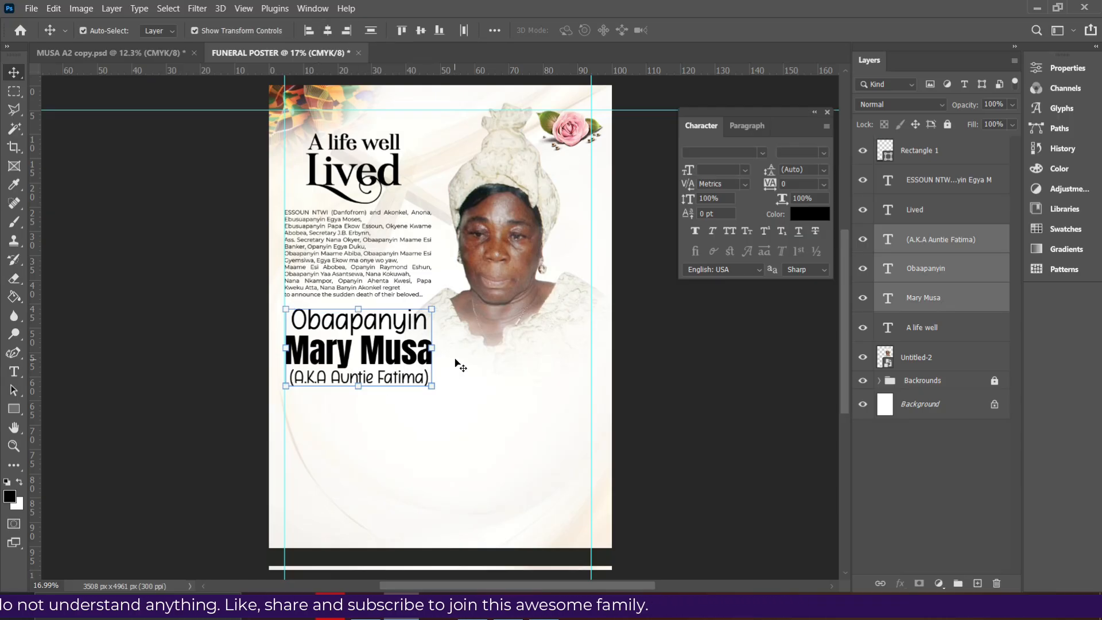
key("shift+Up")
key("shift+Up")
key("shift+Up")
key("shift+Up")
key("shift+Up")
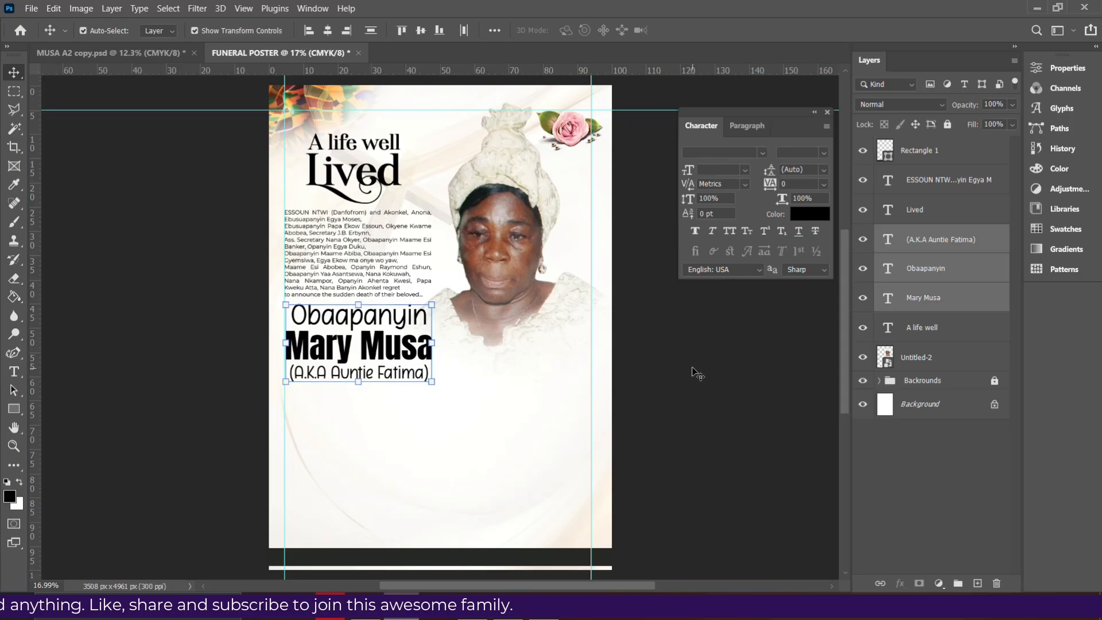
Add a vertical guide across the poster and view the reference poster in Photos
left_click(697, 372)
left_click_drag(32, 417, 433, 427)
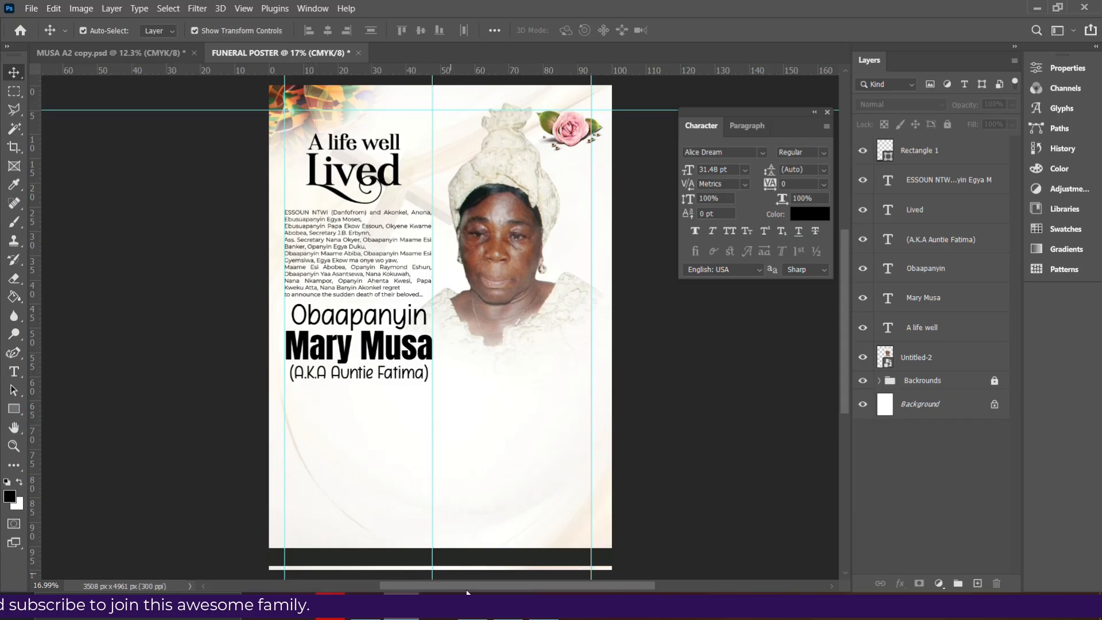
left_click(469, 615)
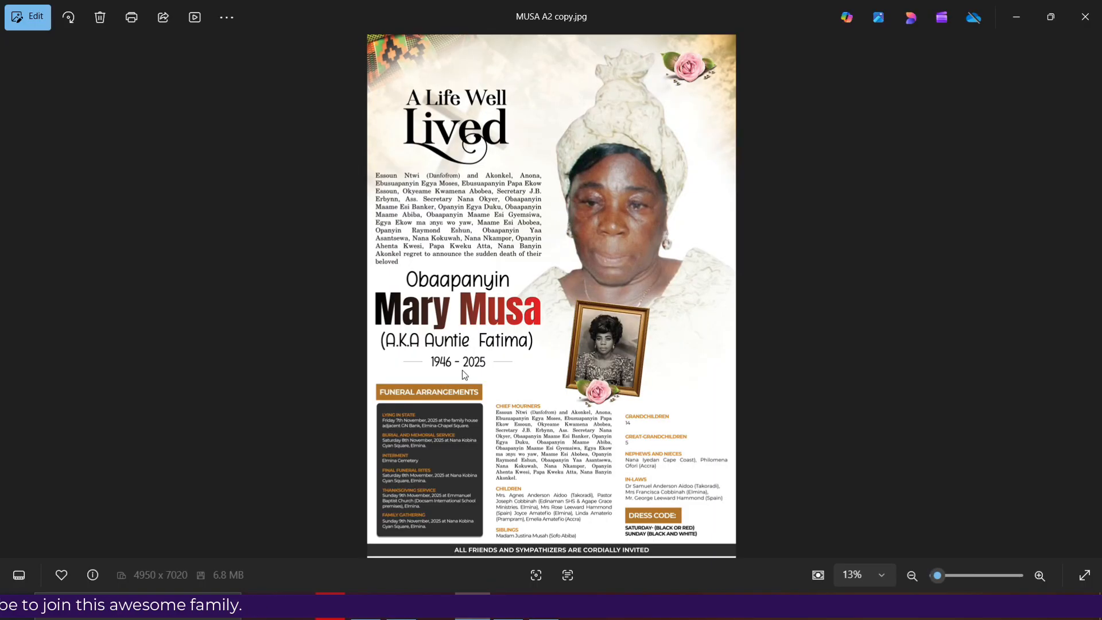
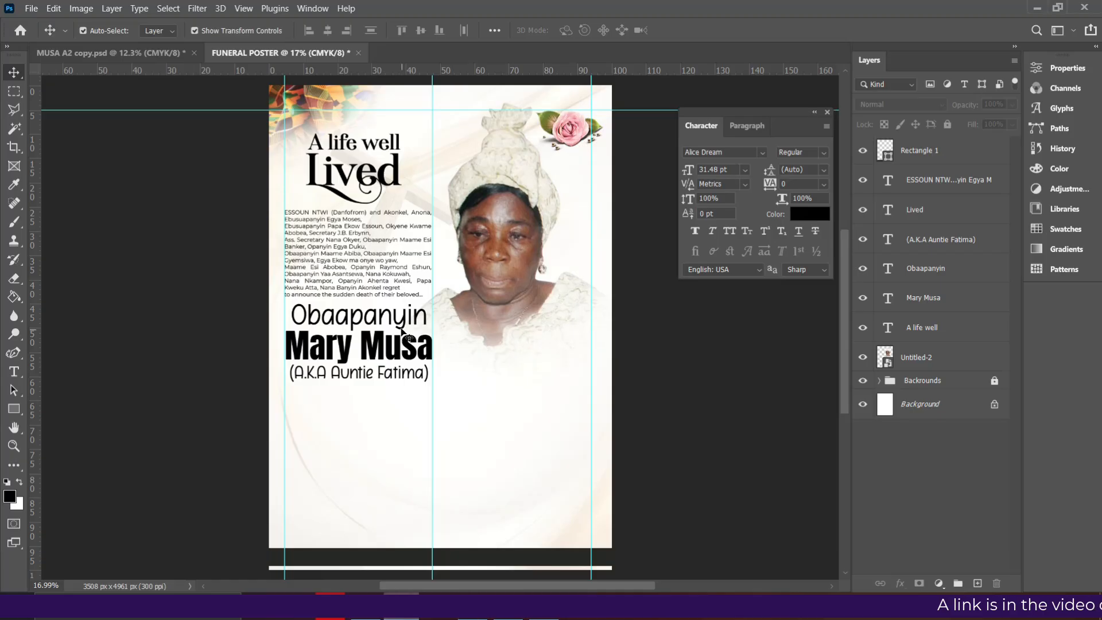
Duplicate the (A.K.A Auntie Fatima) line below itself, retype it as 1947 - 2025, and centre it
left_click(360, 379)
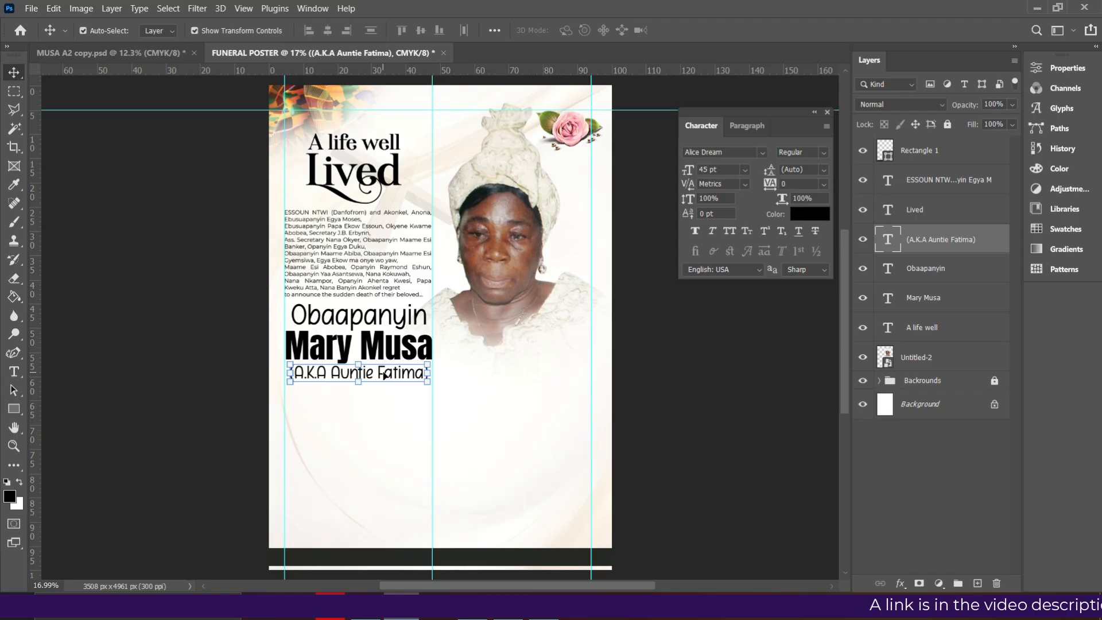
left_click_drag(385, 375, 388, 394)
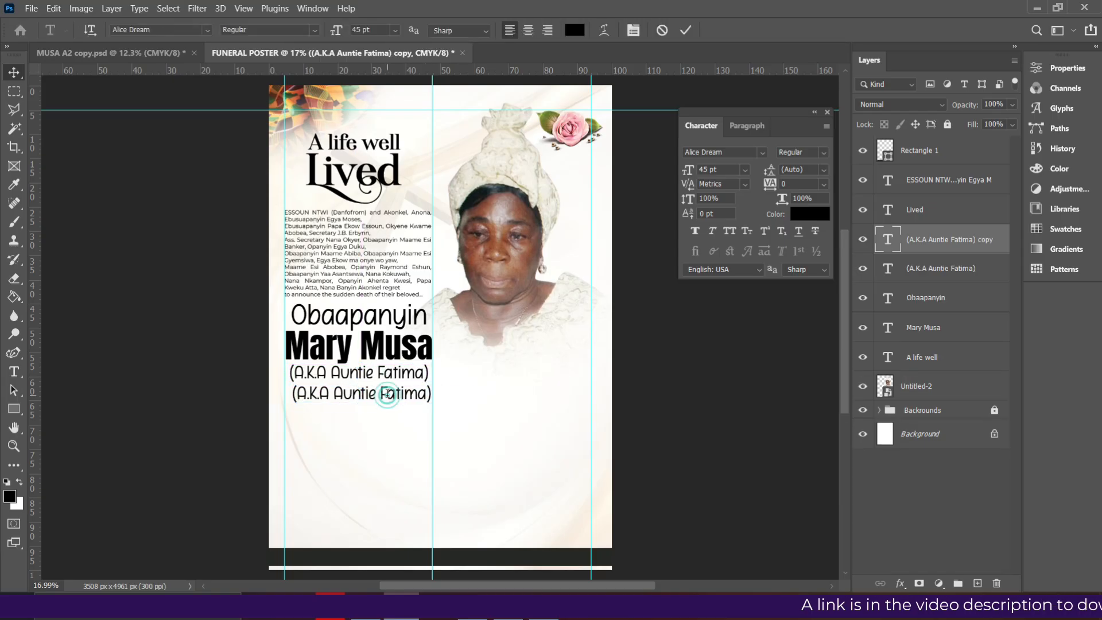
double_click(388, 394)
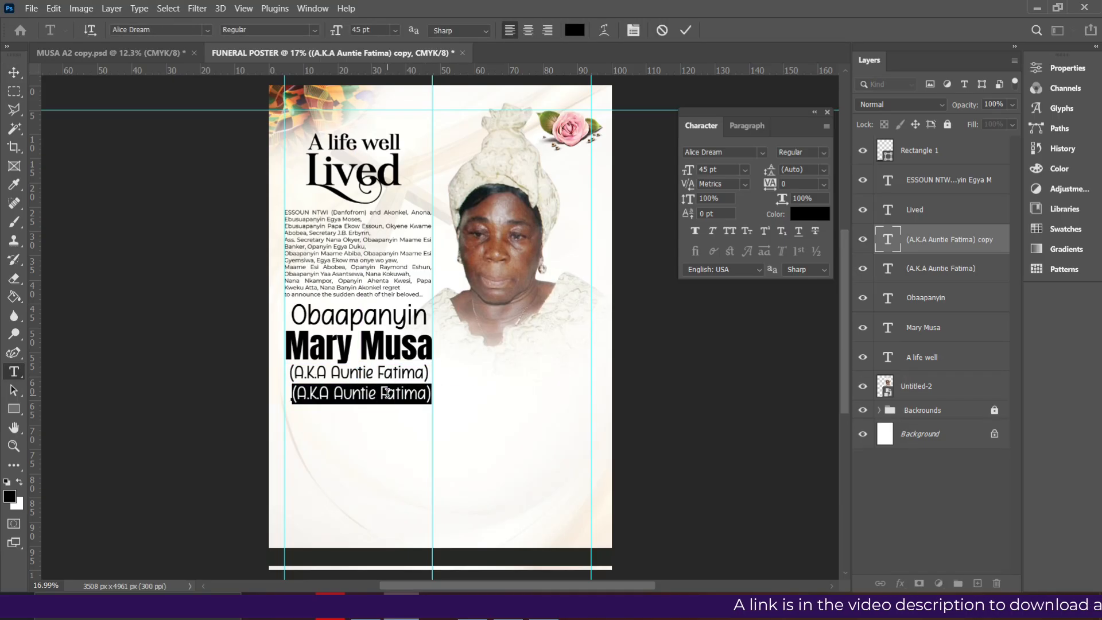
type("1947 - 202")
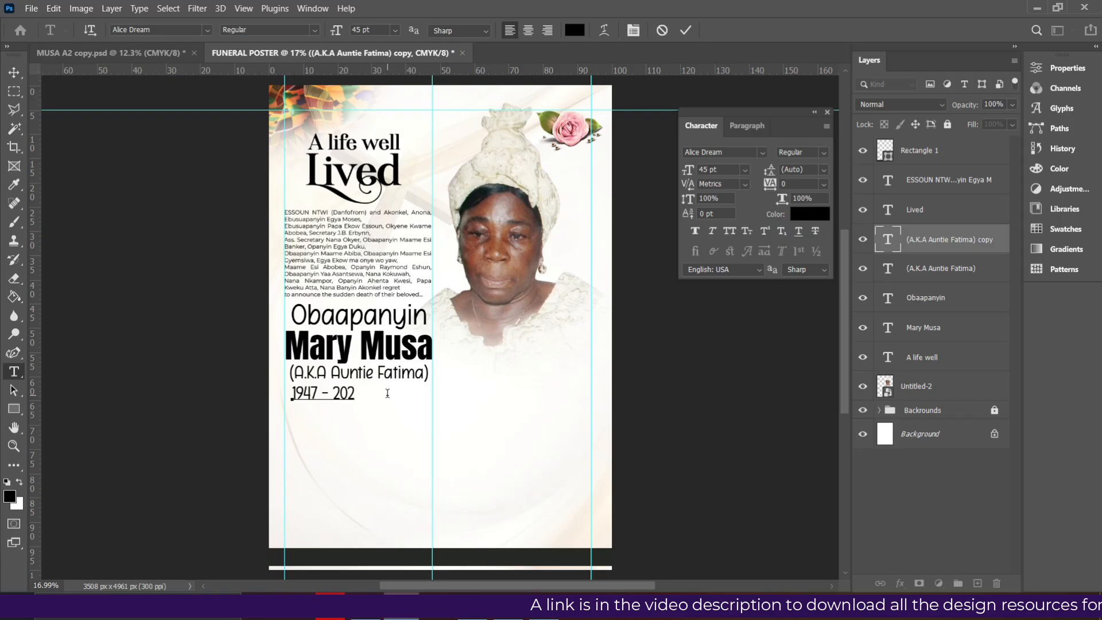
left_click(686, 30)
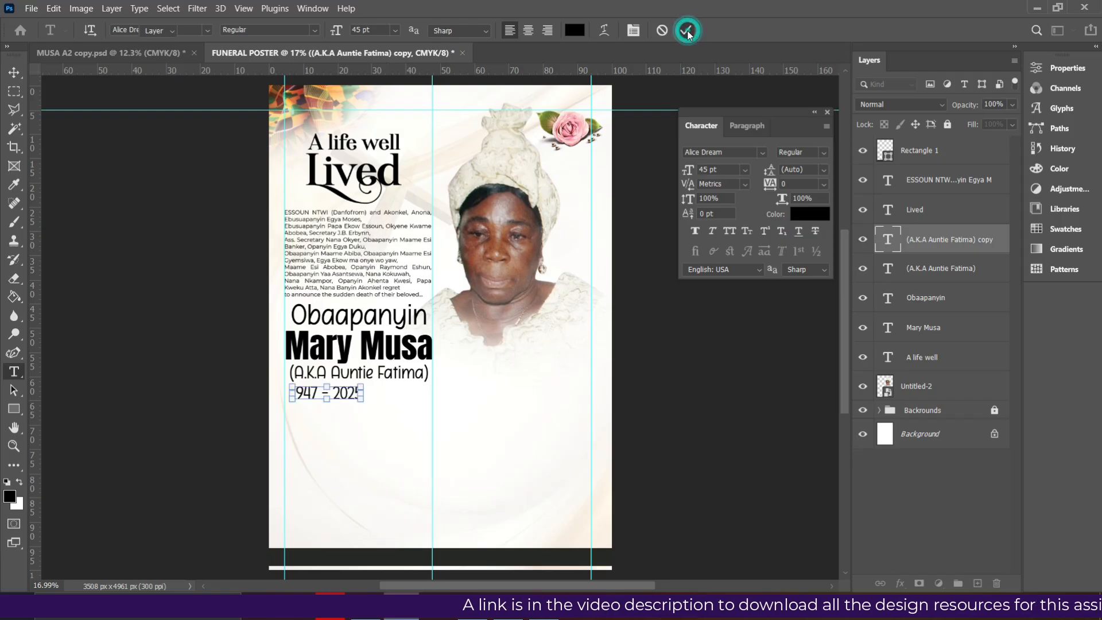
key("v")
left_click_drag(339, 397, 369, 391)
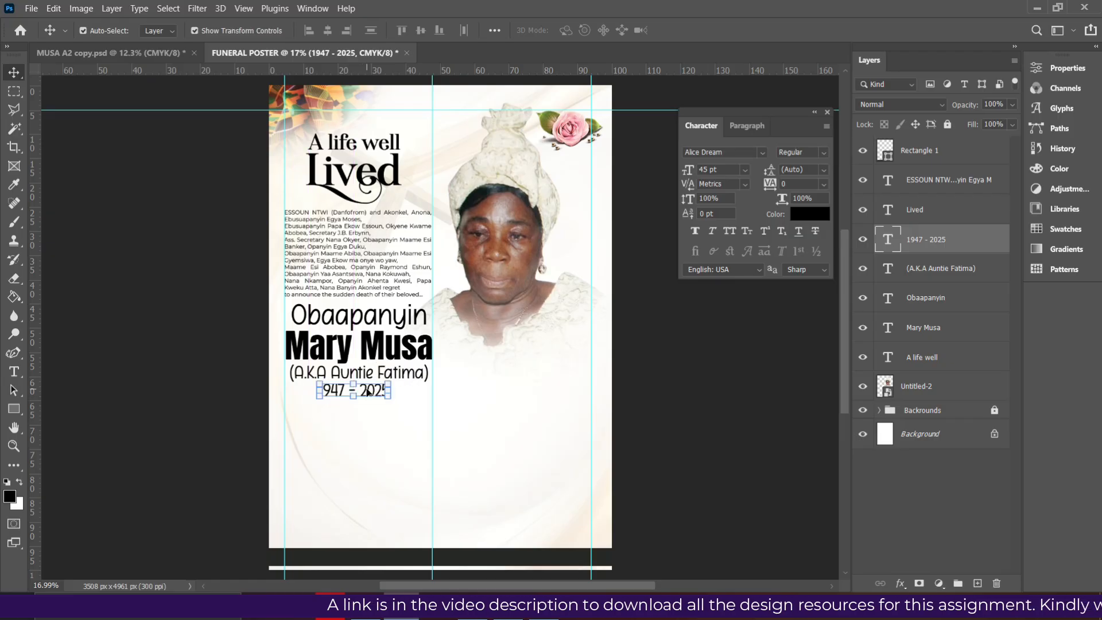
left_click(400, 375)
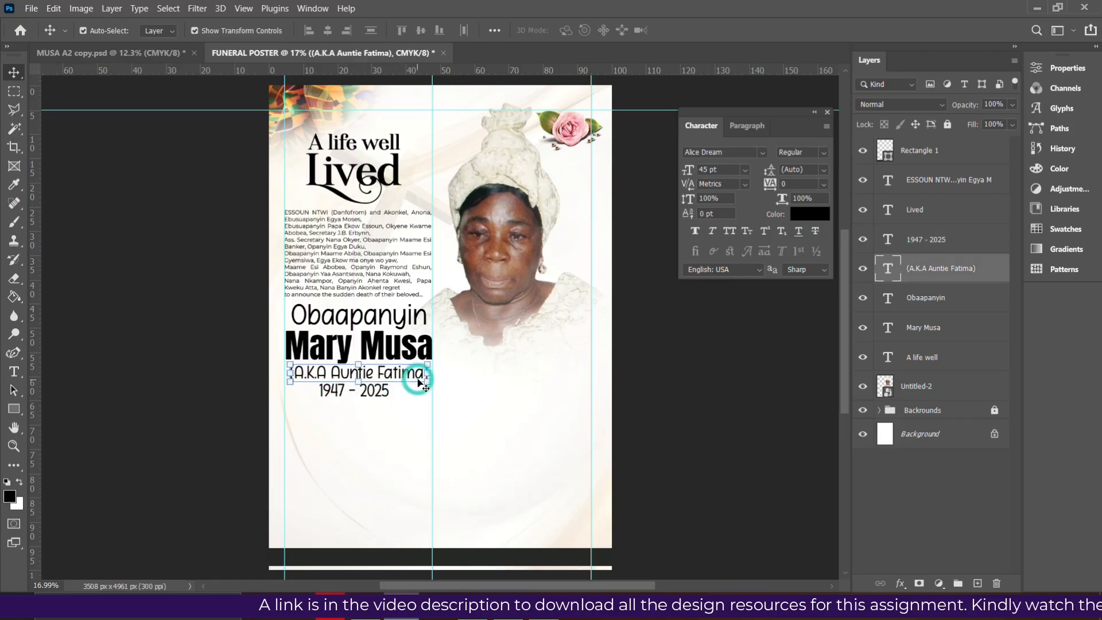
left_click_drag(414, 376, 406, 344)
left_click(406, 346)
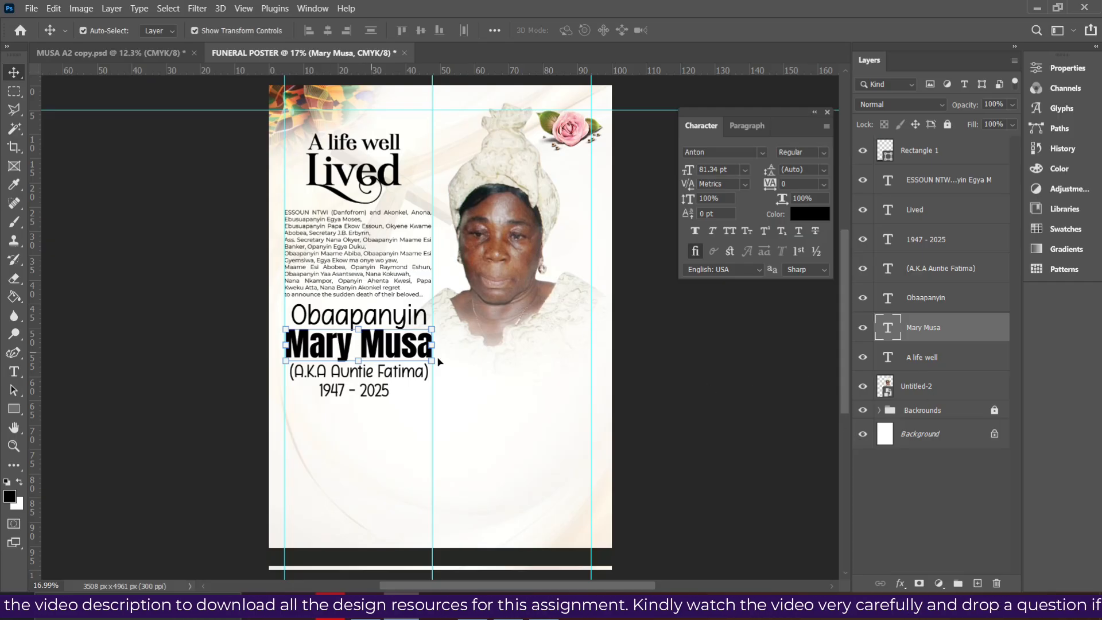
left_click(898, 582)
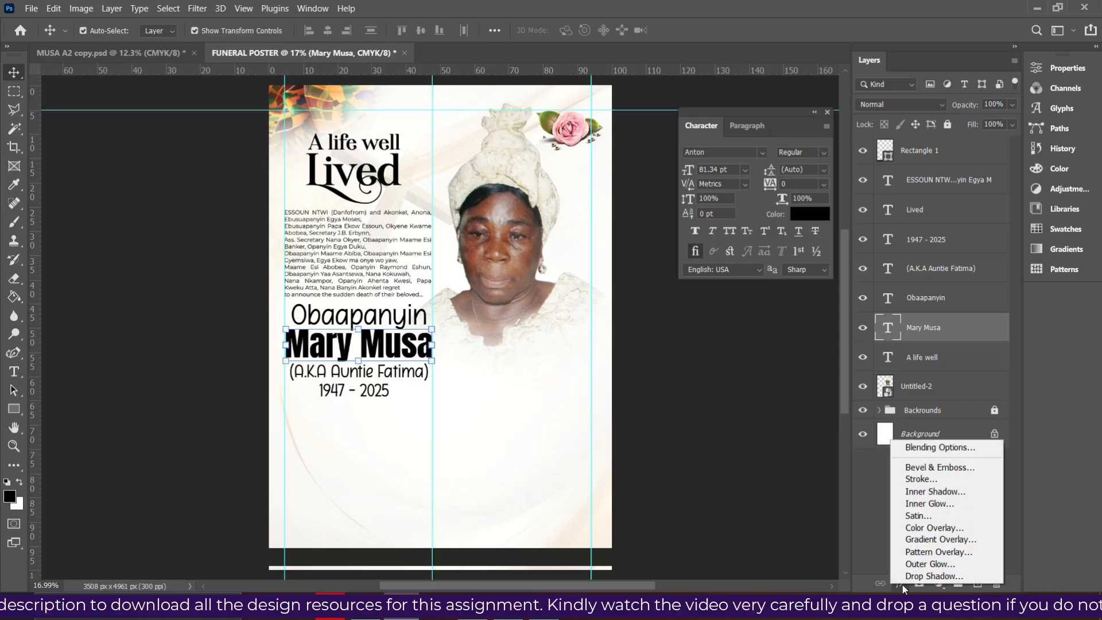
left_click(928, 539)
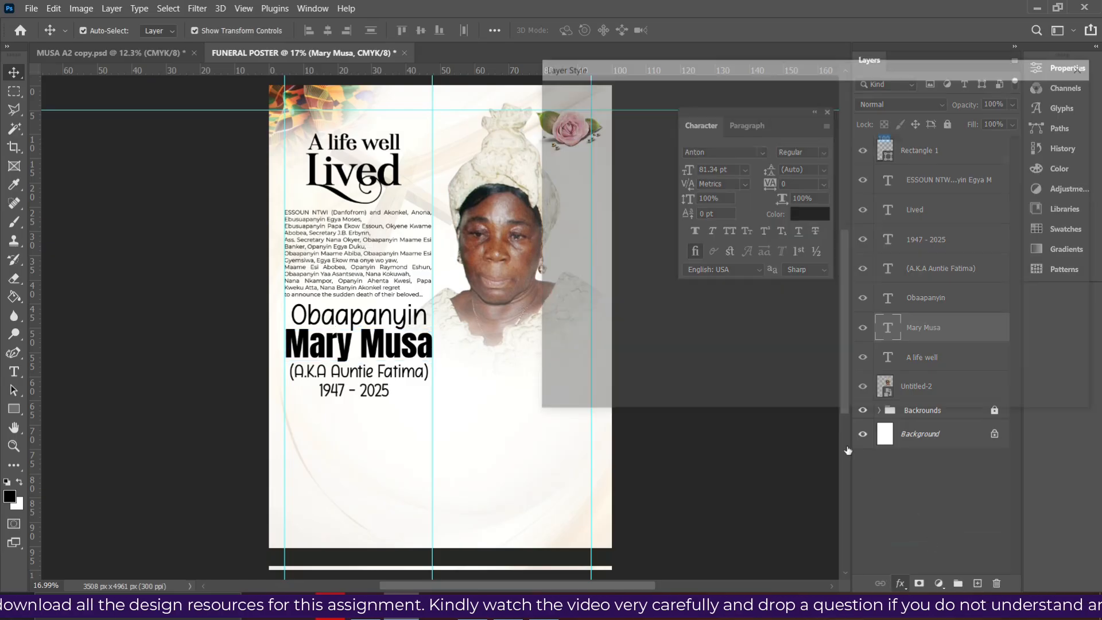
left_click(838, 153)
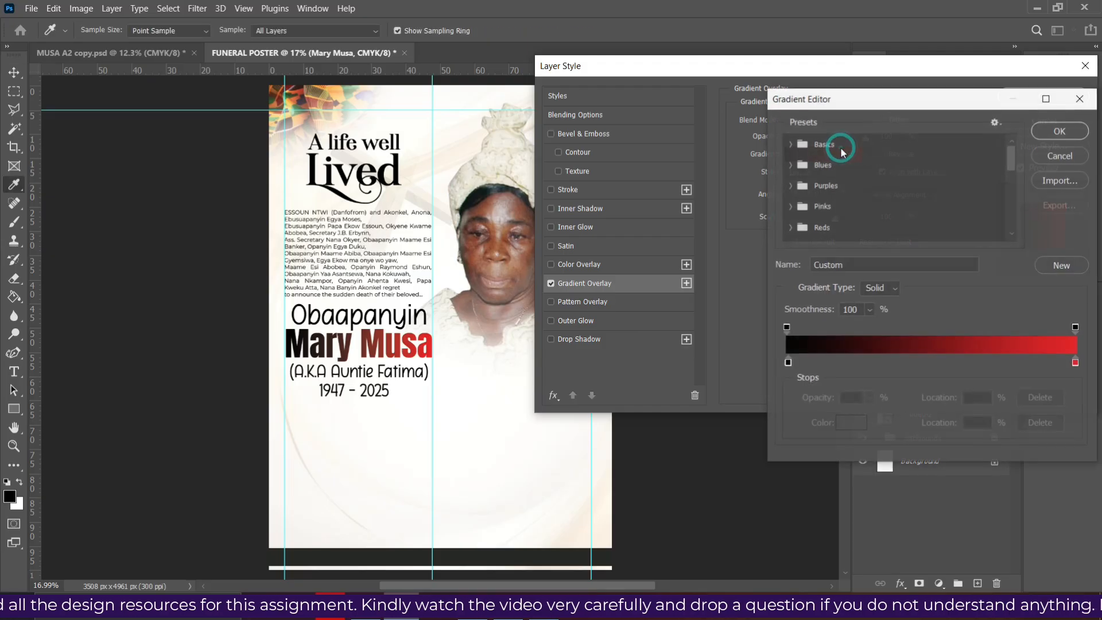
scroll(938, 184, "down", 2)
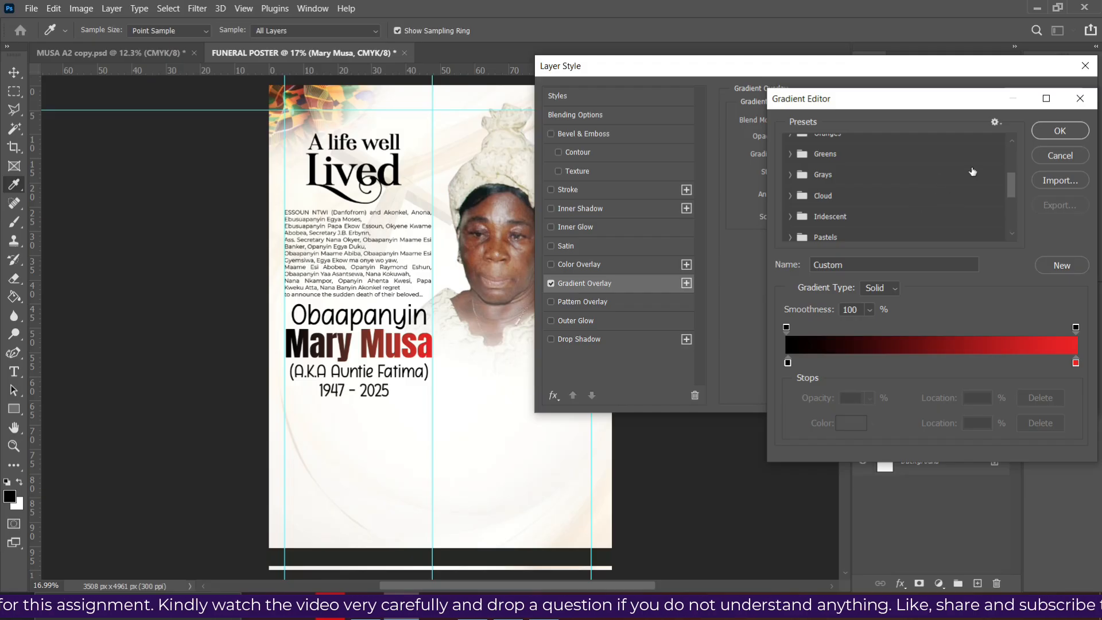
left_click(1060, 130)
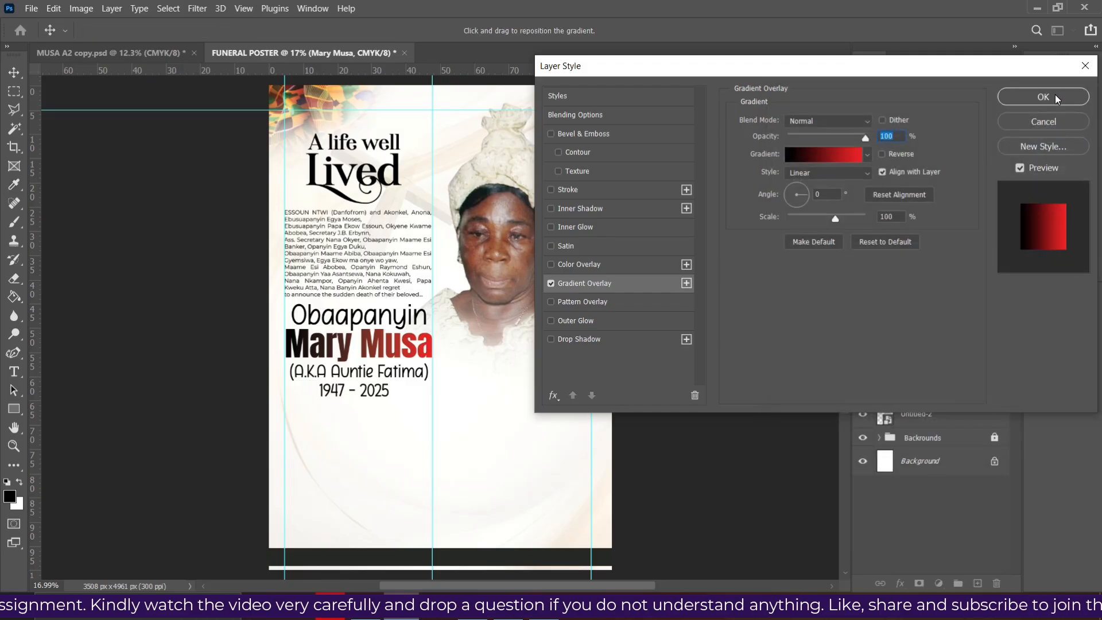
left_click(1056, 95)
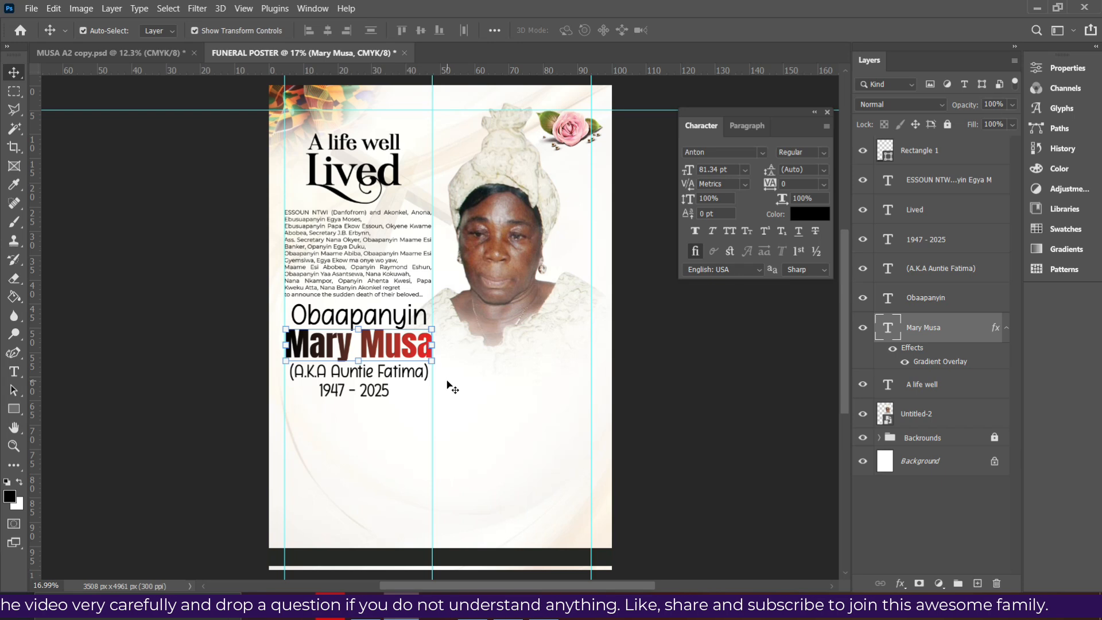
Nudge the 1947 - 2025 date line up slightly
left_click(497, 283)
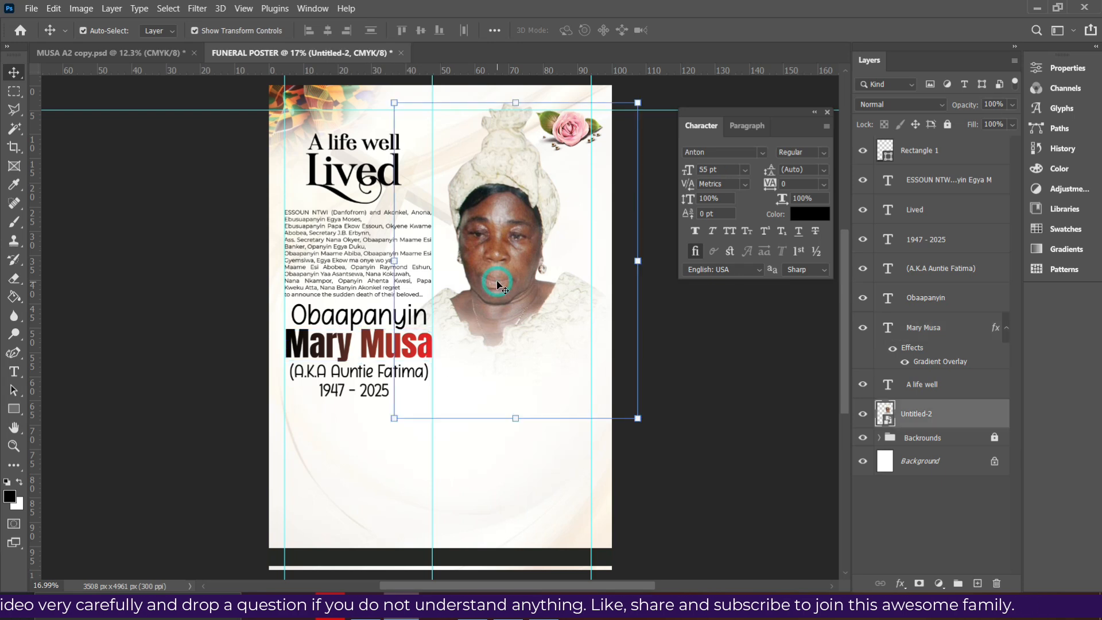
left_click(335, 392)
key("shift+Up")
key("shift+Up")
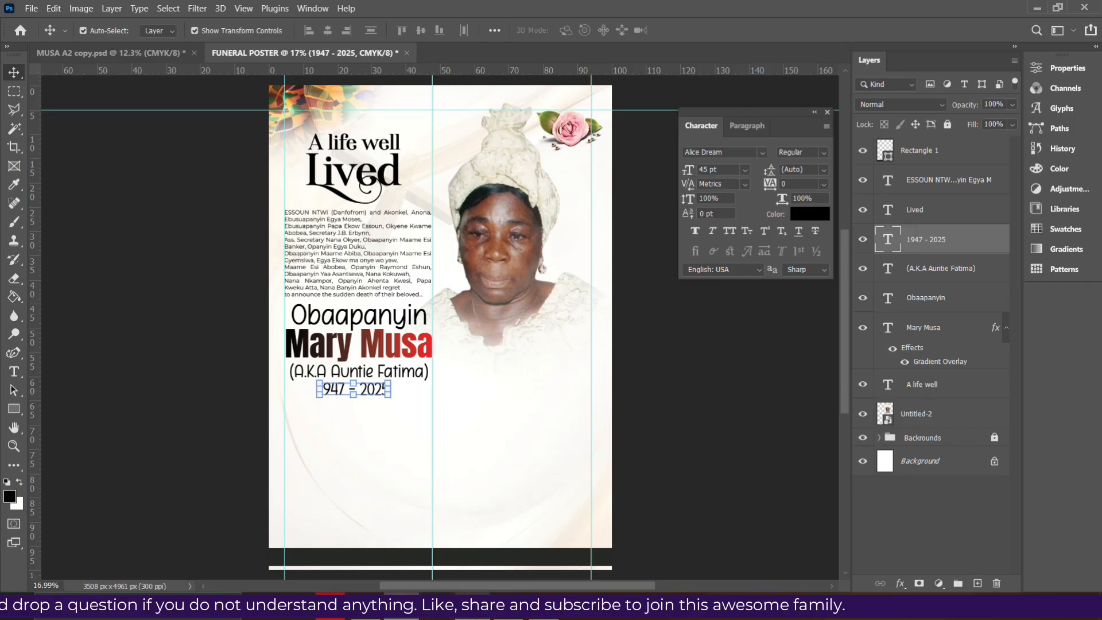
Review the MUSA A2 copy.jpg reference poster in Photos, then return to the Photoshop poster
left_click(472, 606)
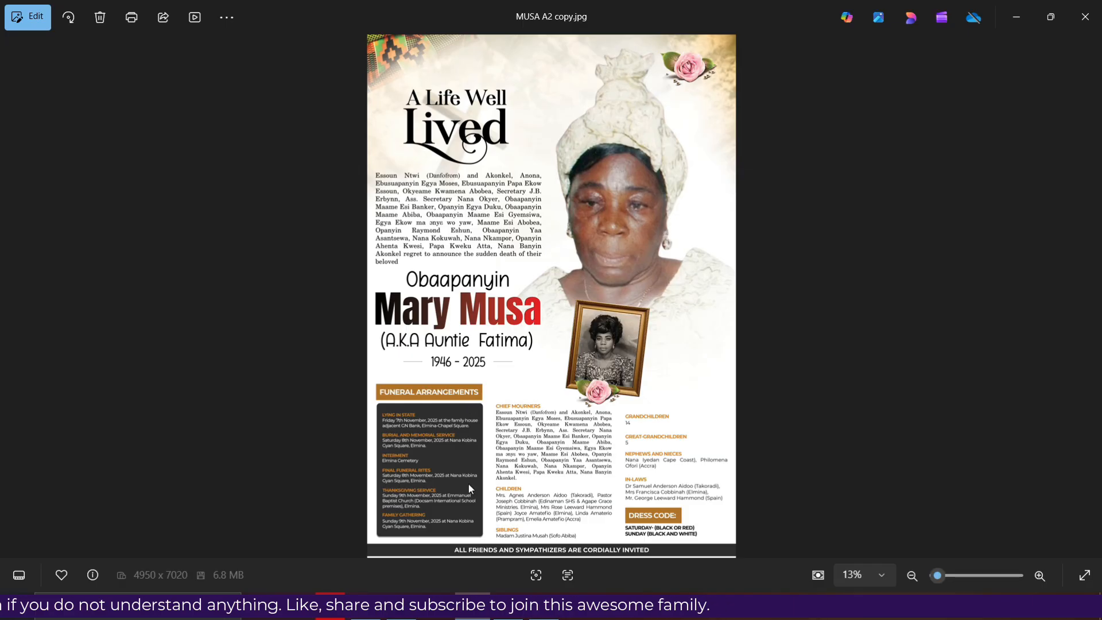
left_click(402, 606)
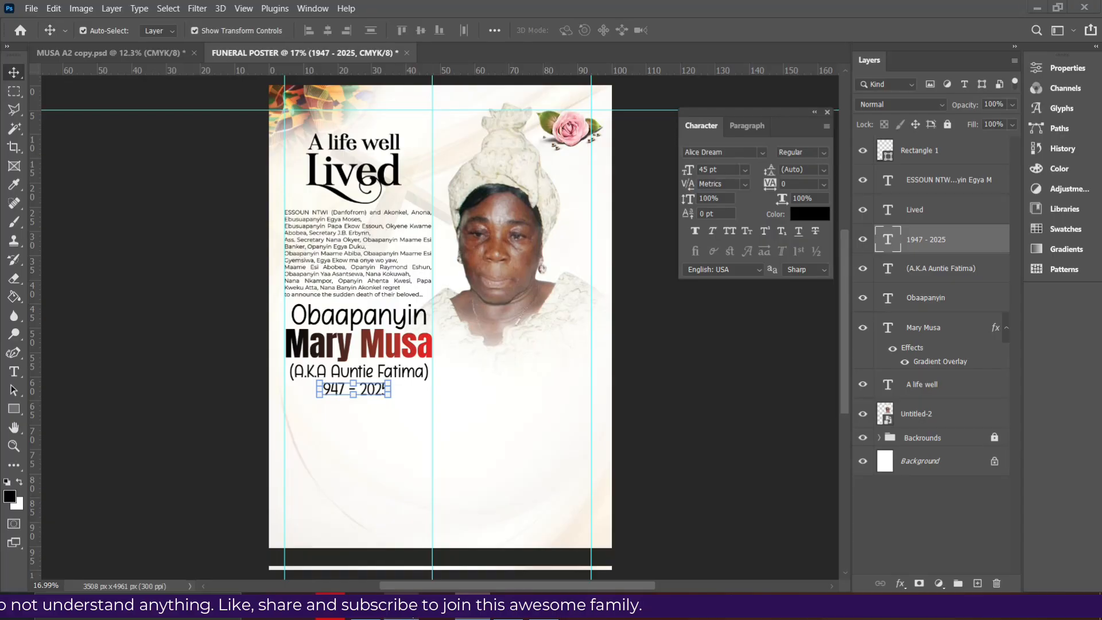
right_click(14, 408)
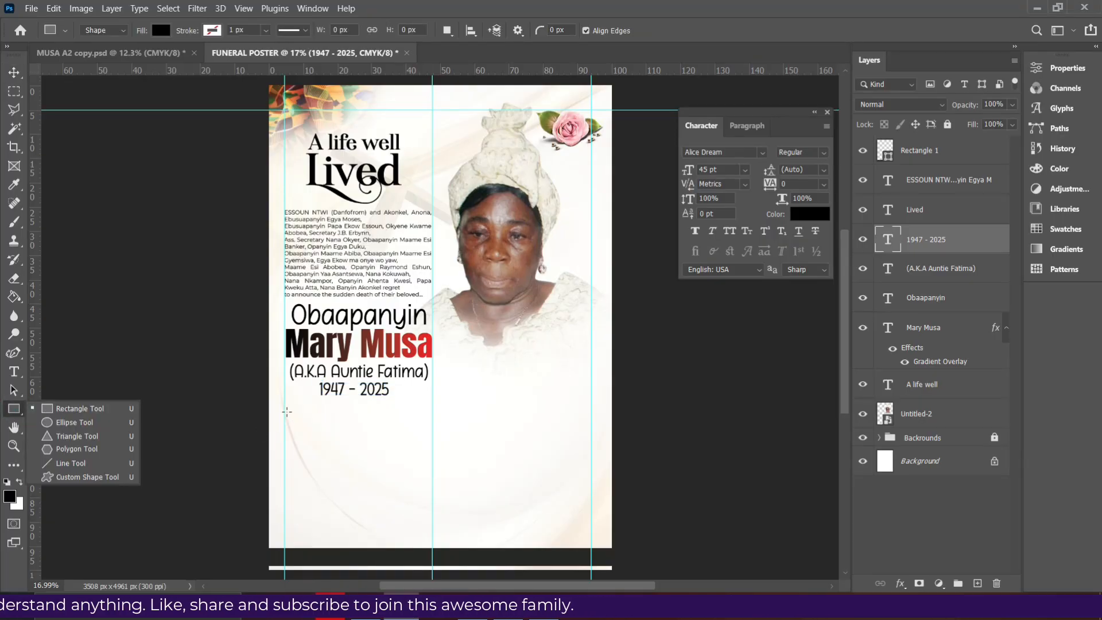
Draw a rectangle bar beneath the dates and fill it with brown #b2732a
left_click(285, 406)
left_click_drag(285, 406, 431, 423)
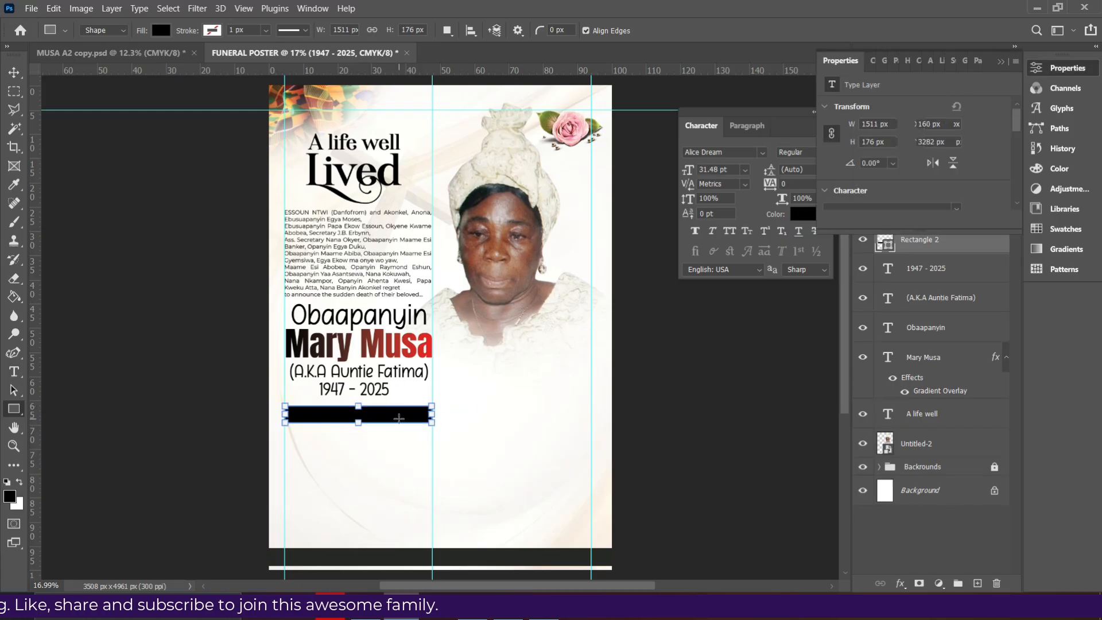
left_click(160, 30)
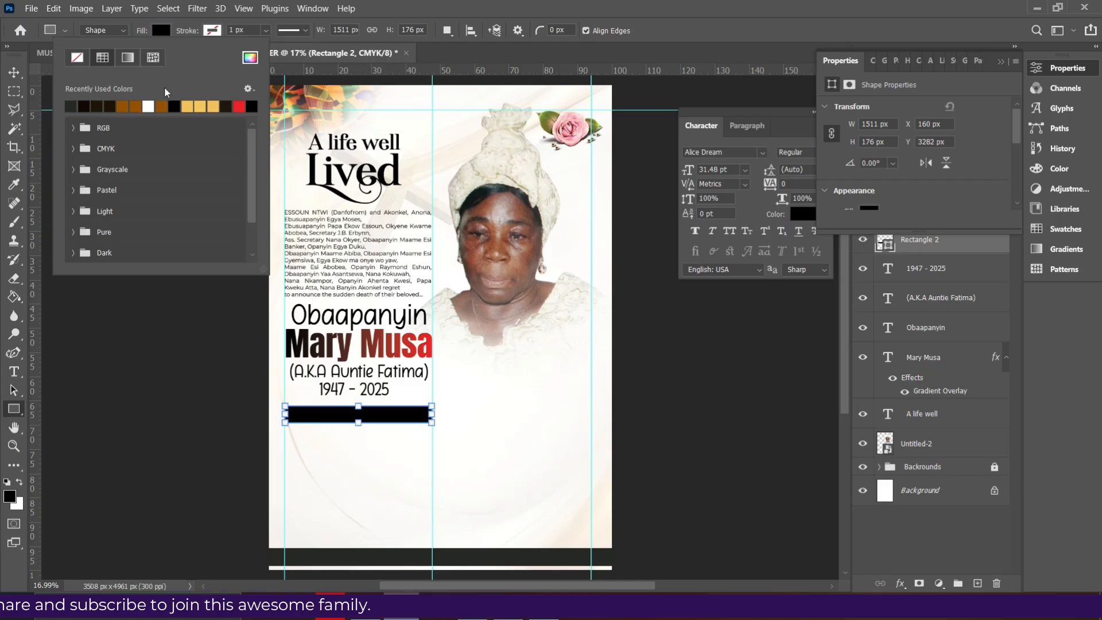
left_click(194, 106)
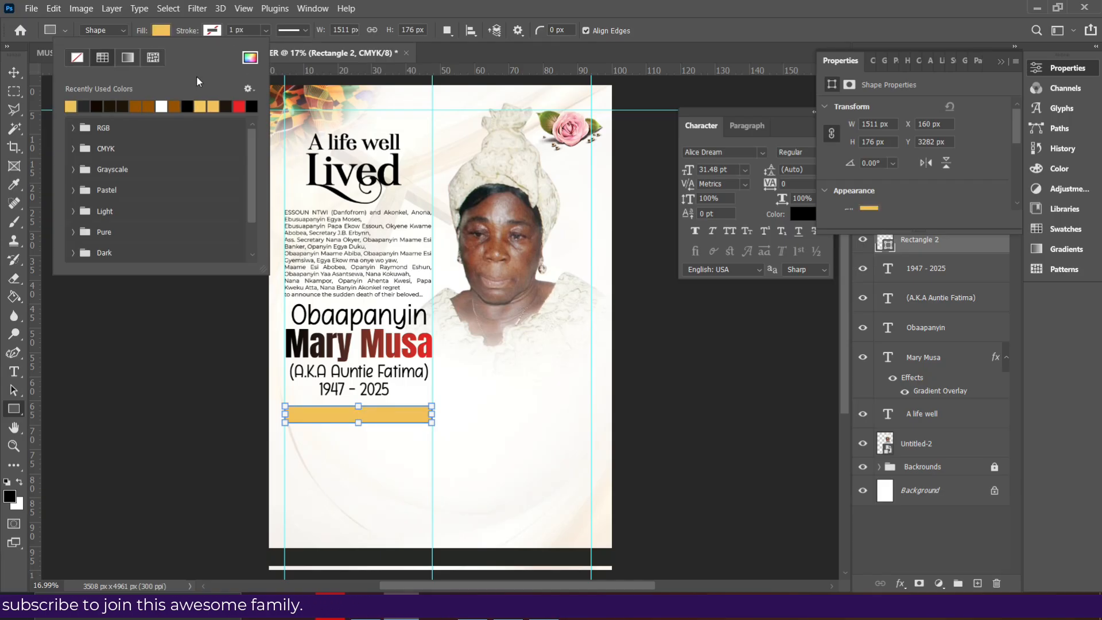
left_click(176, 105)
left_click(250, 56)
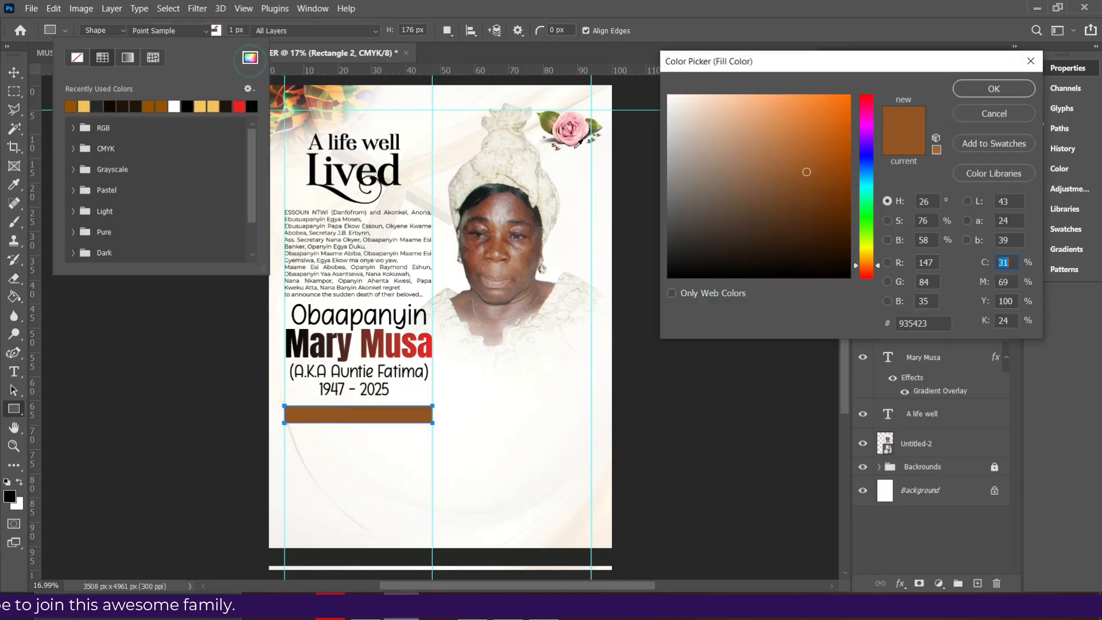
left_click(832, 188)
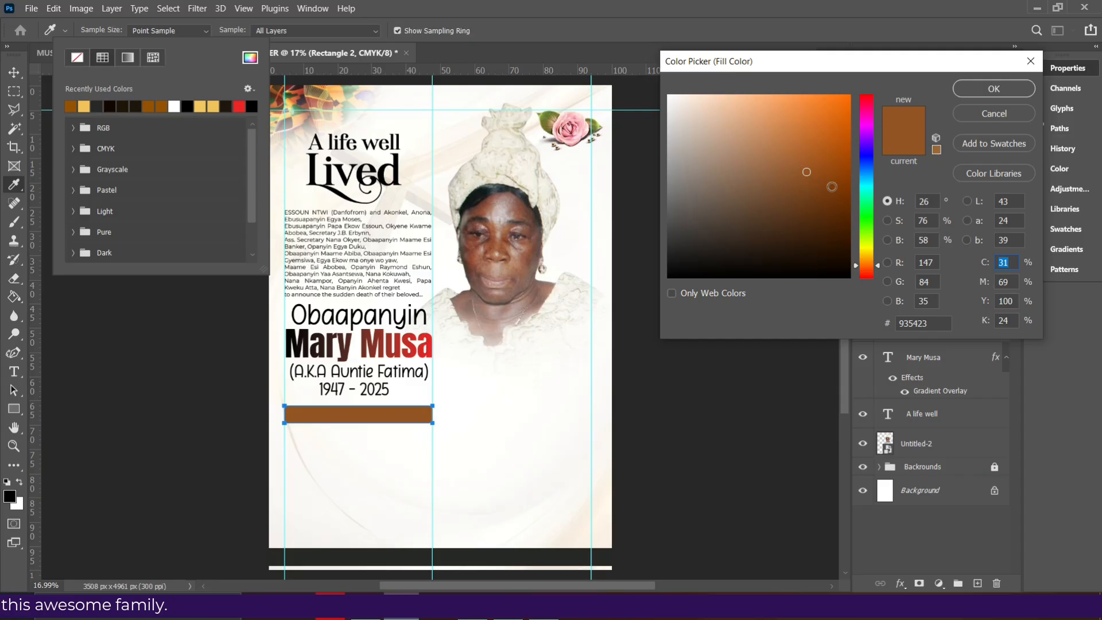
left_click(994, 89)
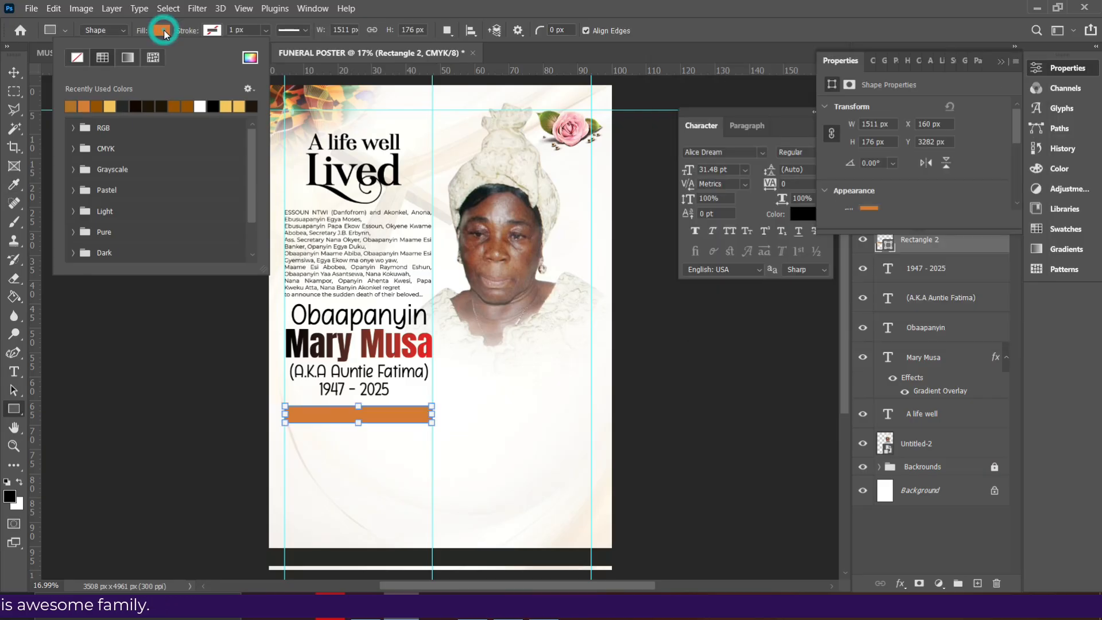
left_click(251, 57)
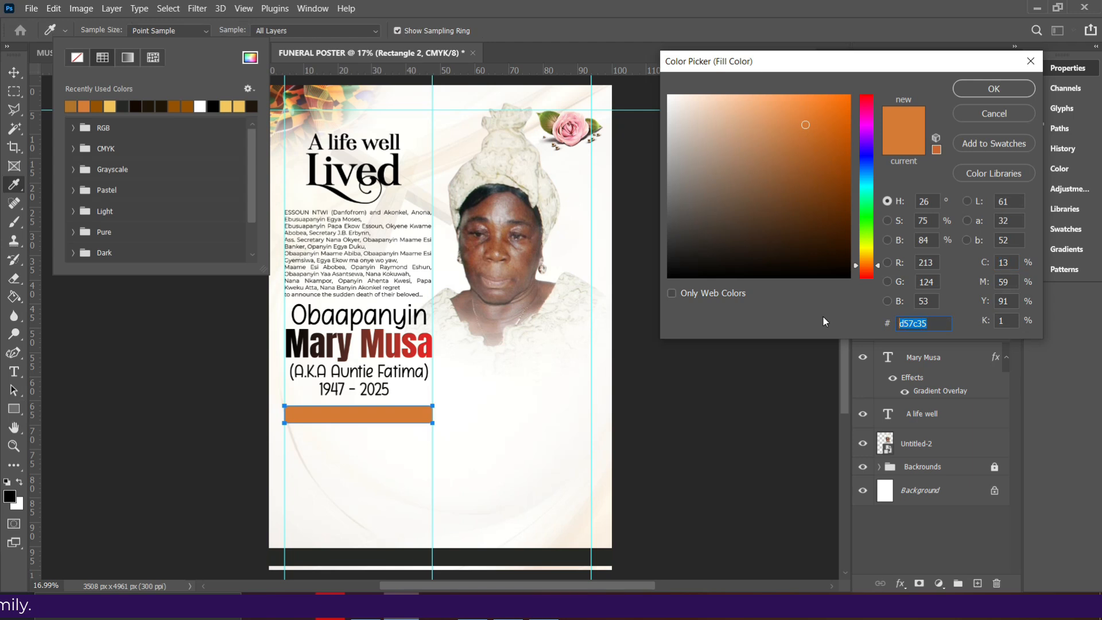
type("b2732a")
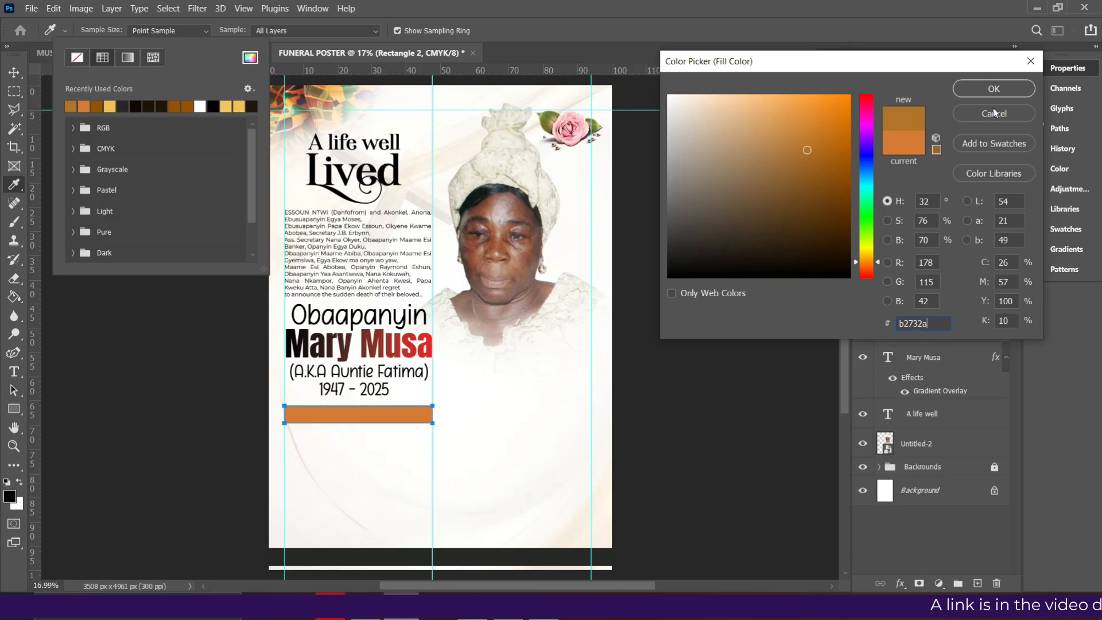
left_click(994, 89)
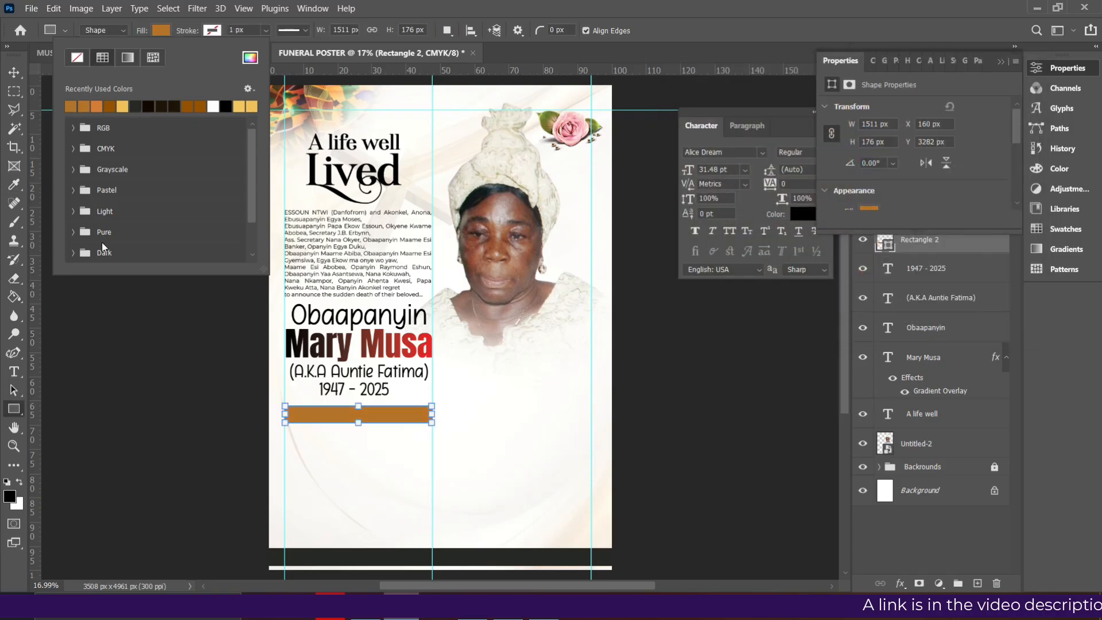
left_click(23, 70)
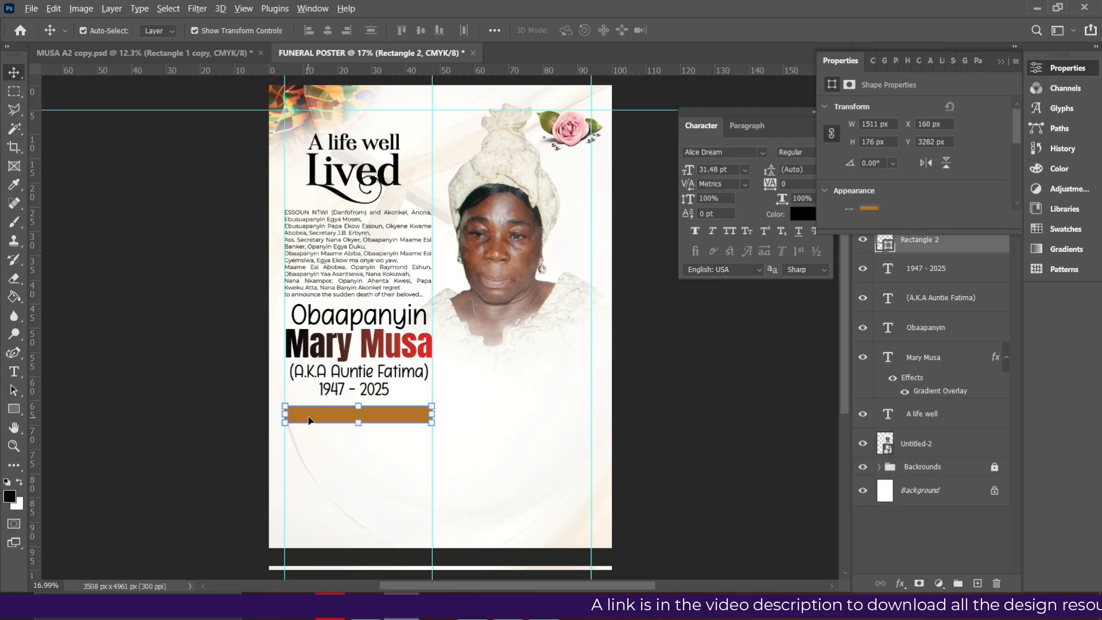
Duplicate the brown bar below itself and stretch the copy down into a tall panel
left_click_drag(309, 421, 362, 444)
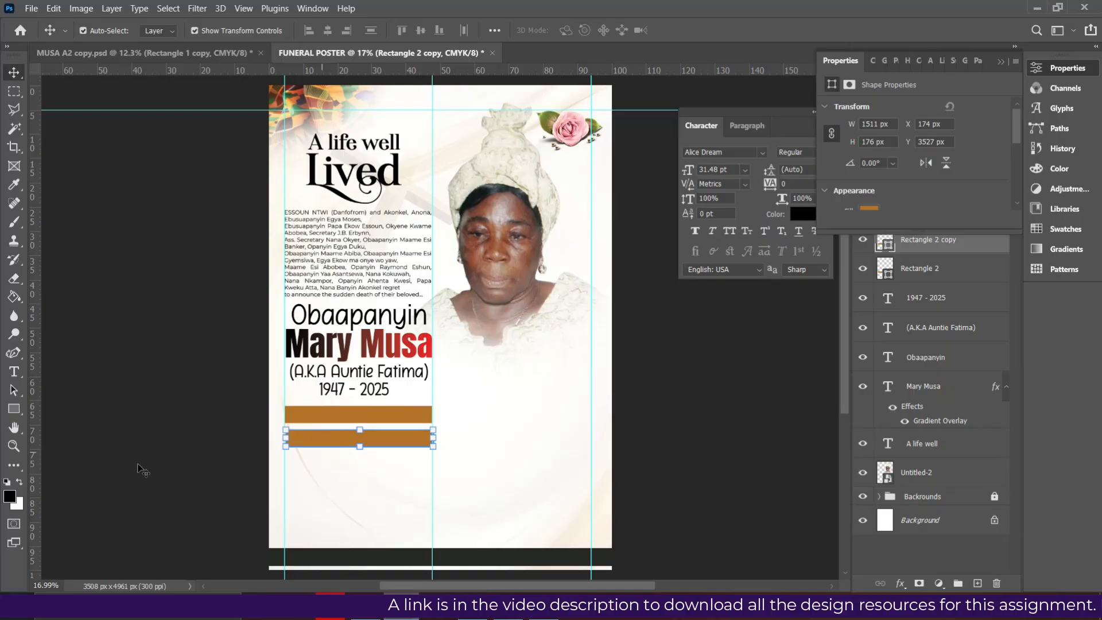
left_click(13, 408)
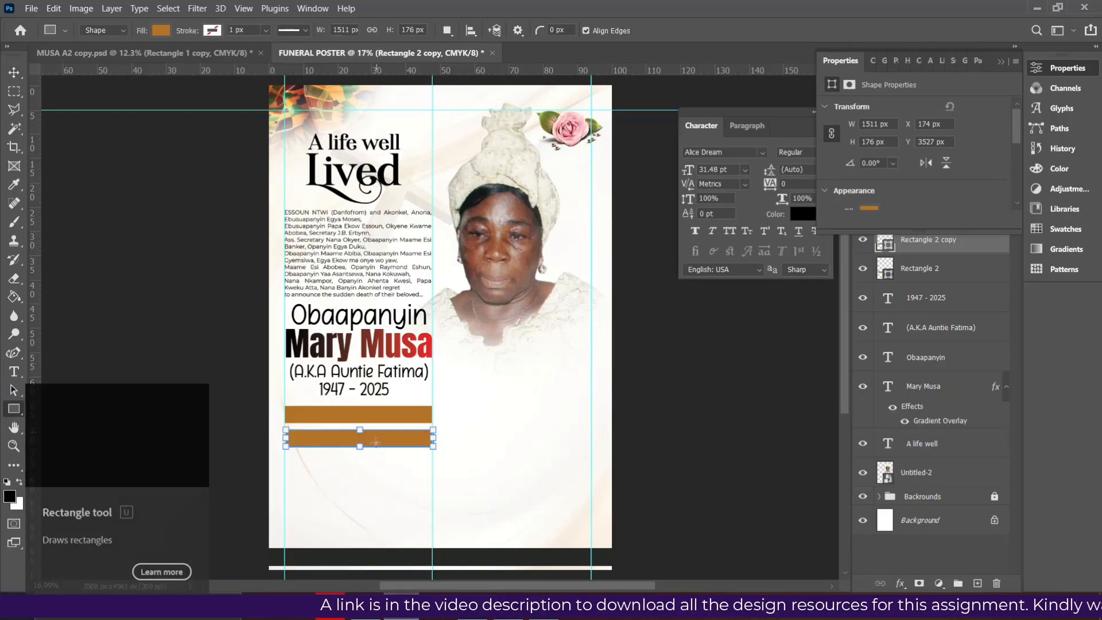
left_click_drag(359, 446, 351, 535)
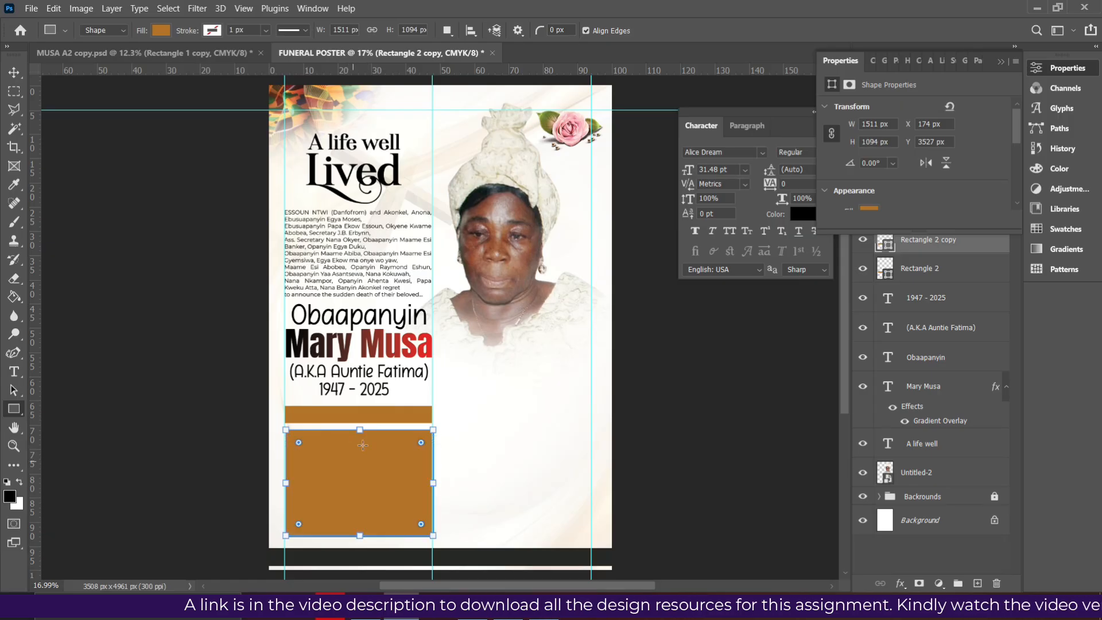
scroll(363, 445, "down", 1)
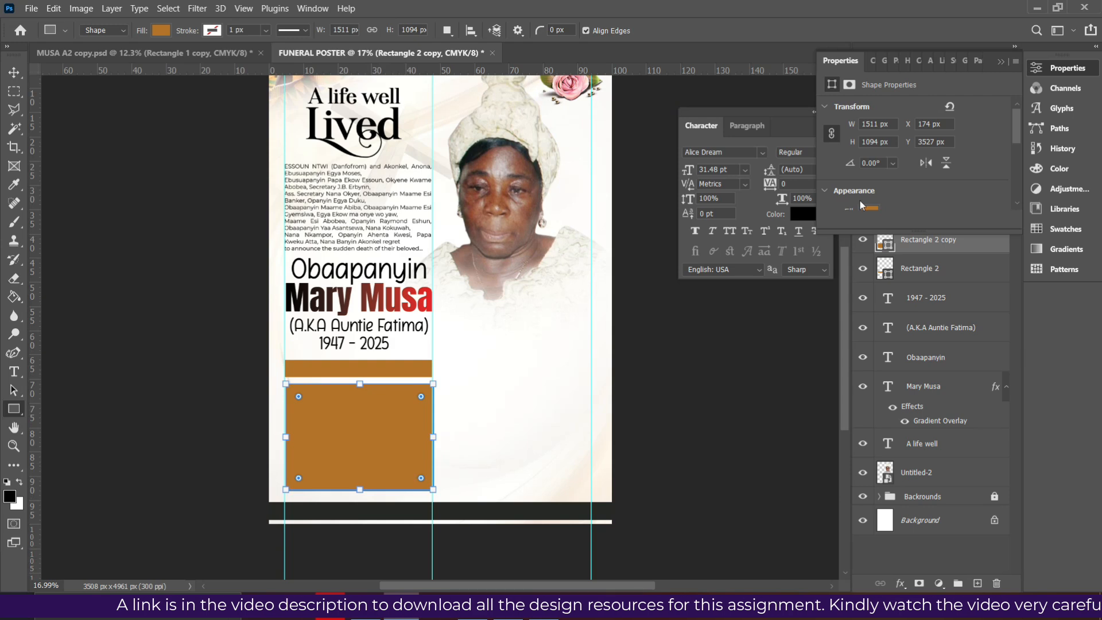
scroll(430, 347, "down", 1)
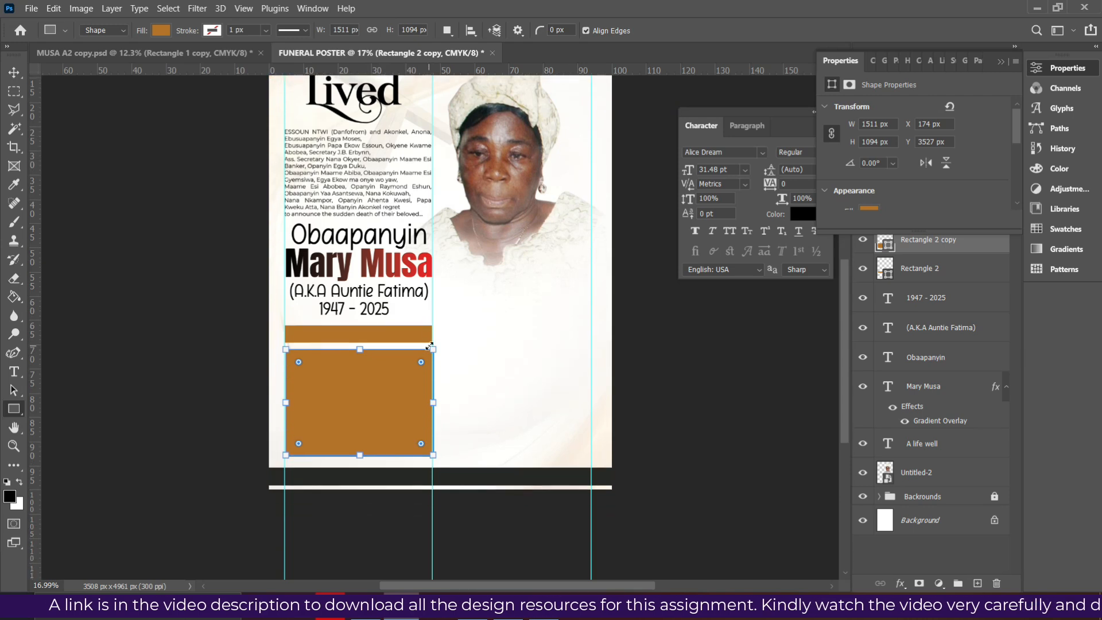
scroll(429, 345, "up", 1)
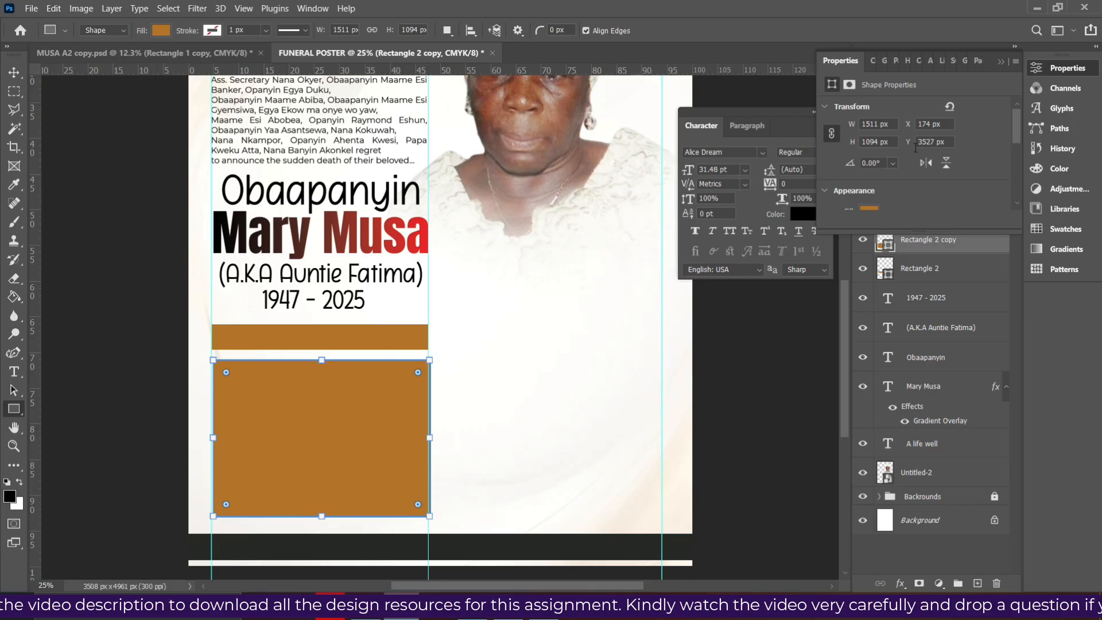
scroll(881, 197, "down", 4)
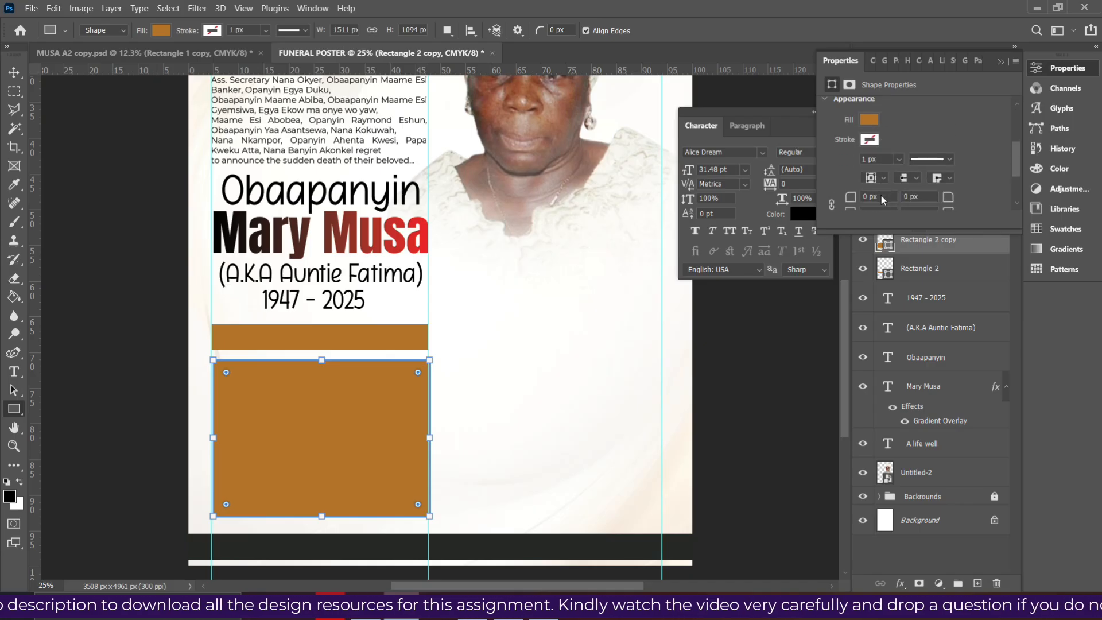
scroll(900, 193, "down", 3)
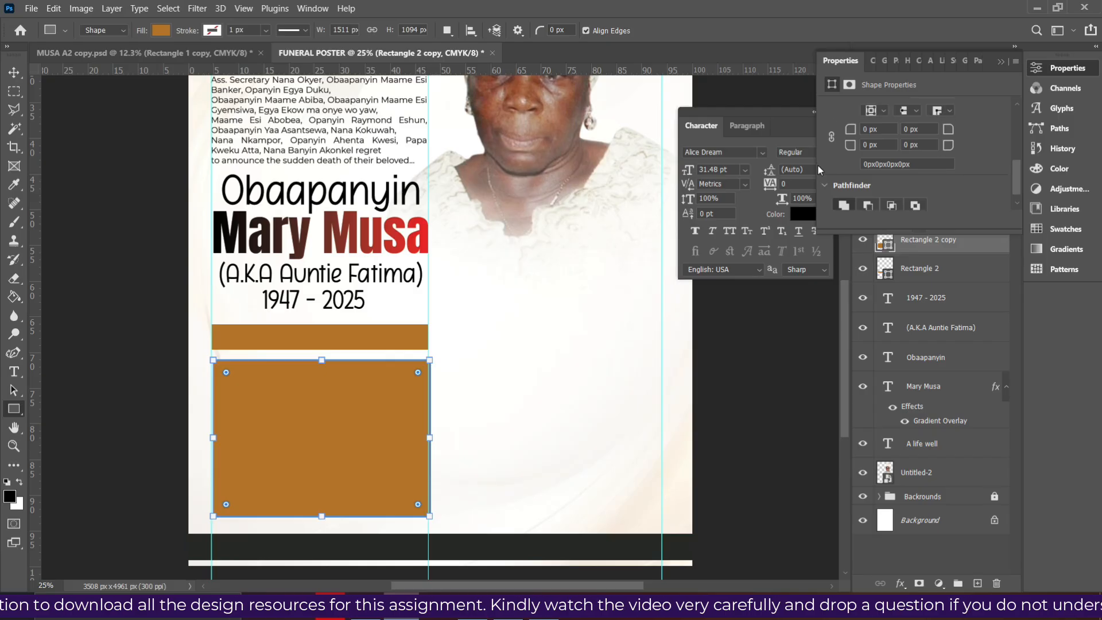
Give the panel linked 48 px corner radii and pull its right edge in slightly
left_click(832, 137)
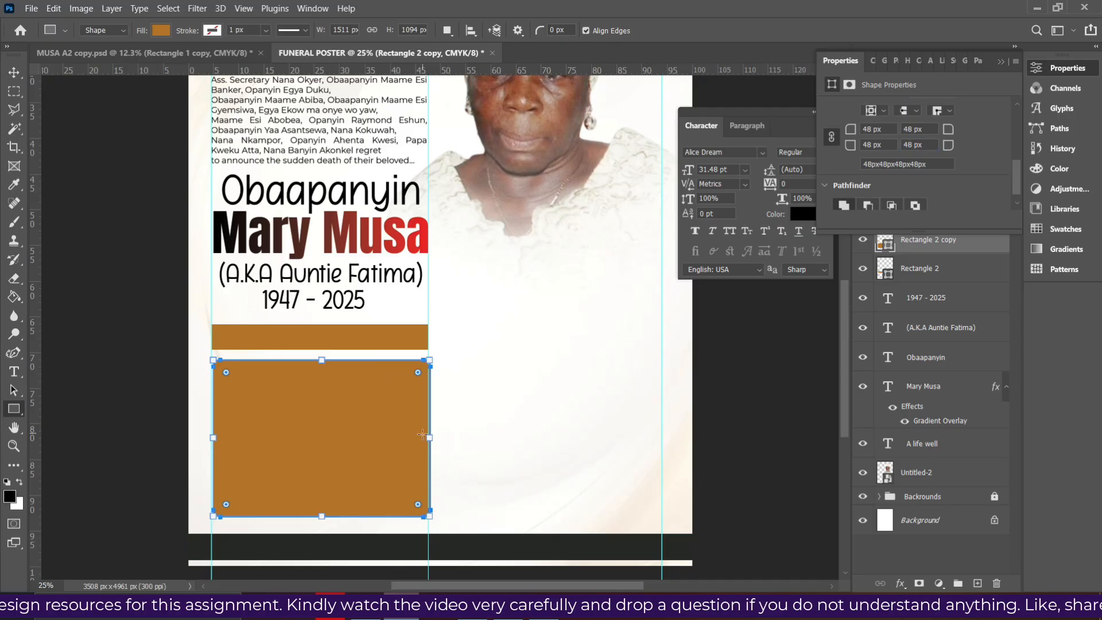
left_click_drag(433, 436, 429, 439)
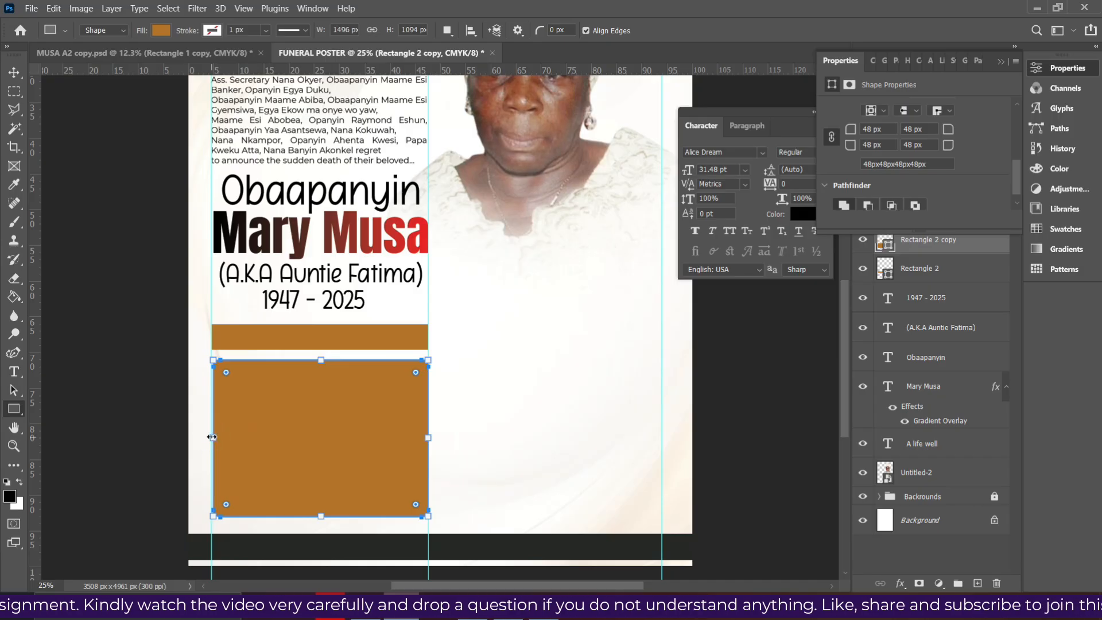
left_click(14, 72)
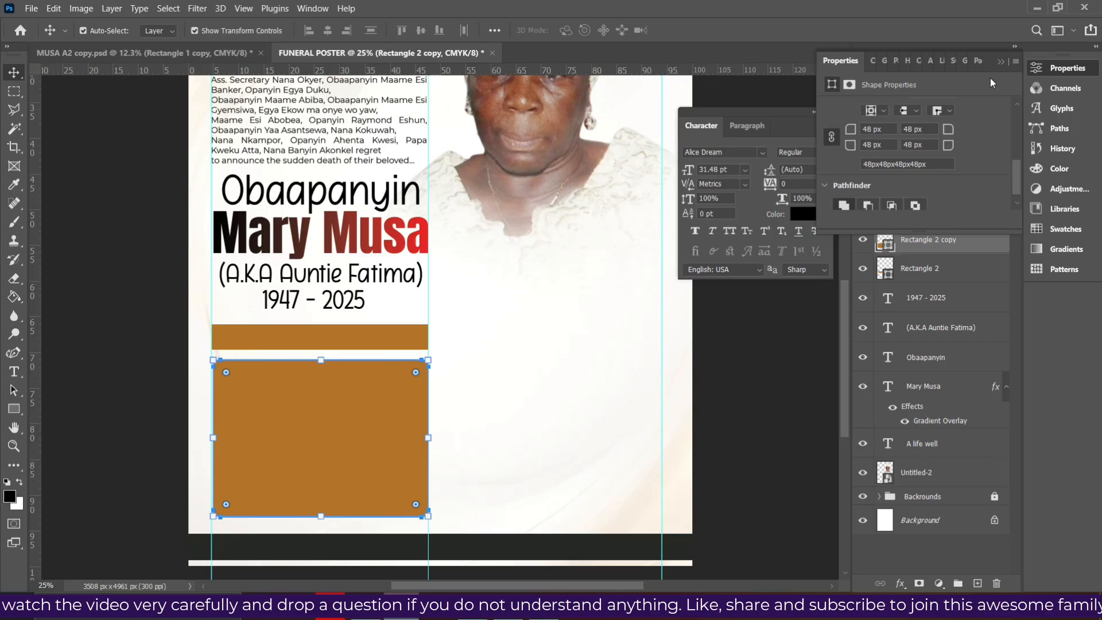
left_click(1003, 64)
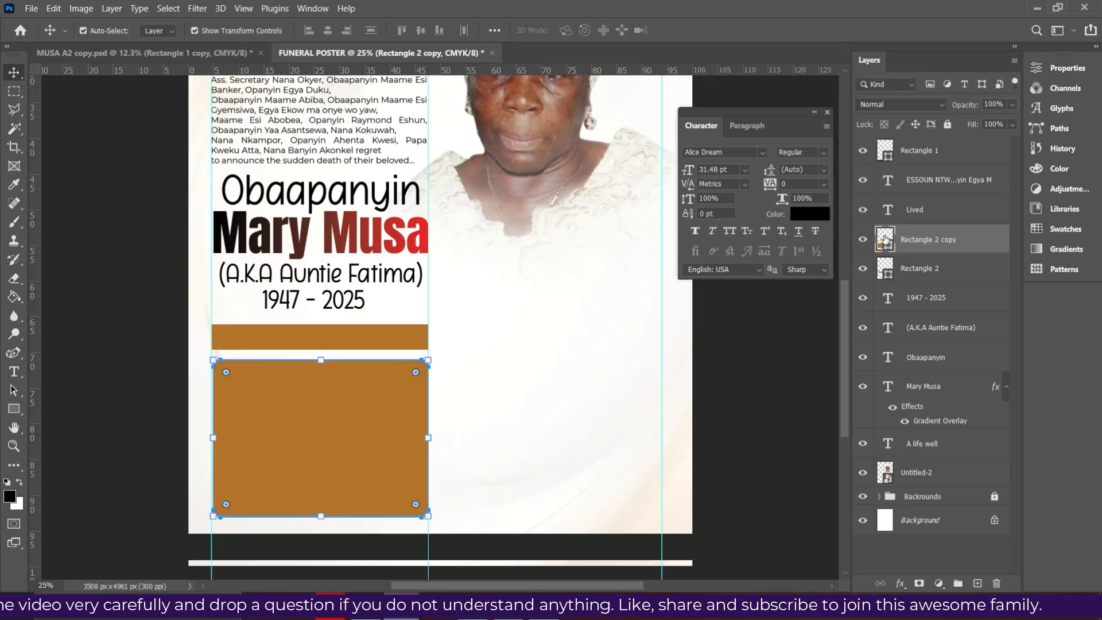
Recolour the rounded panel dark grey 262827, sampled from the footer bar
double_click(885, 240)
left_click(514, 543)
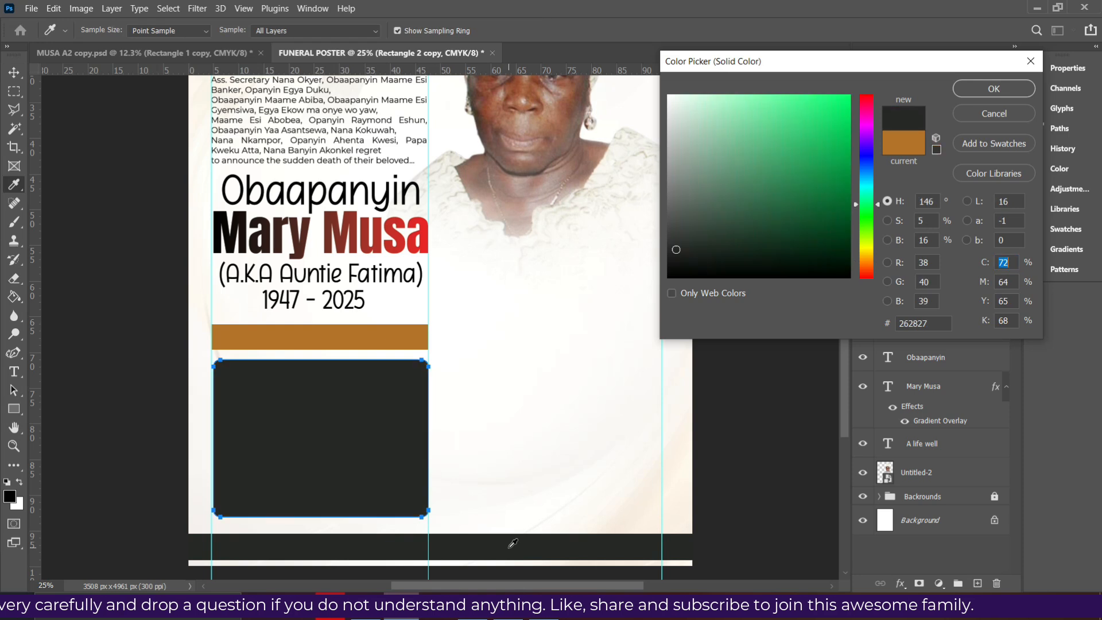
key("Return")
key("v")
Nudge the brown bar above the panel down slightly
left_click(552, 537)
left_click(342, 450)
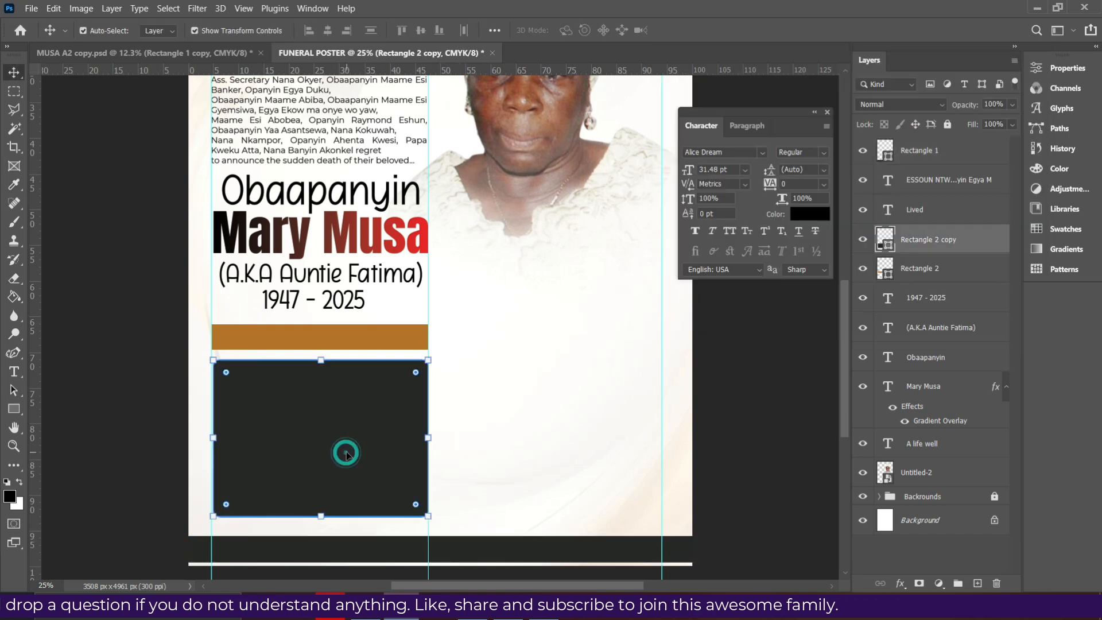
left_click(352, 333)
key("shift+Down")
key("shift+Down")
key("shift+Down")
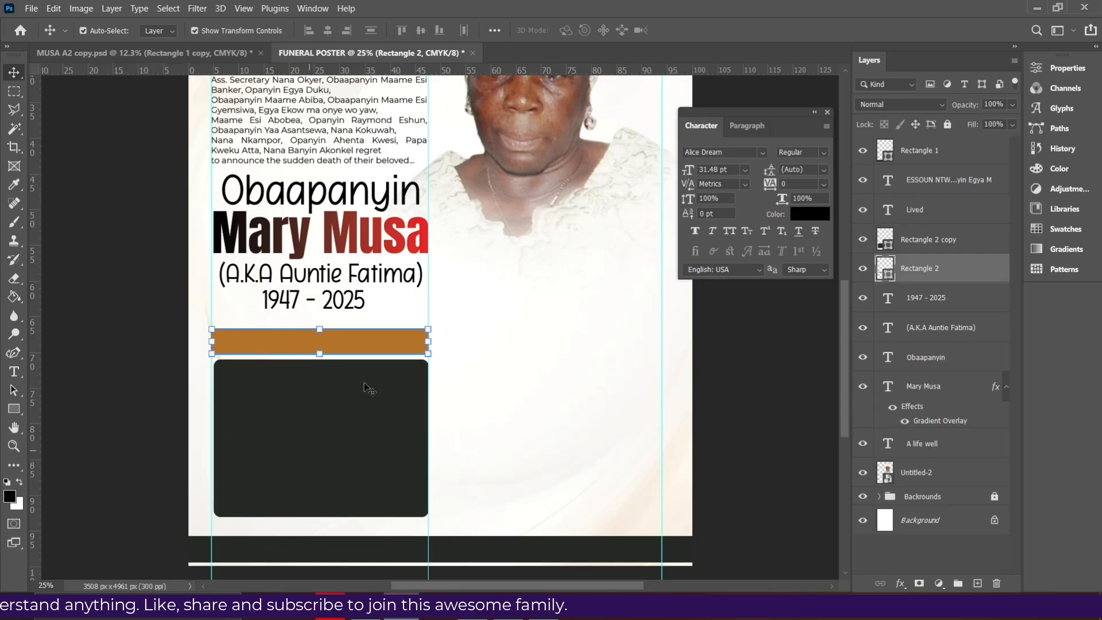
View the finished MUSA A2 copy.jpg reference poster in Photos
scroll(367, 298, "up", 3)
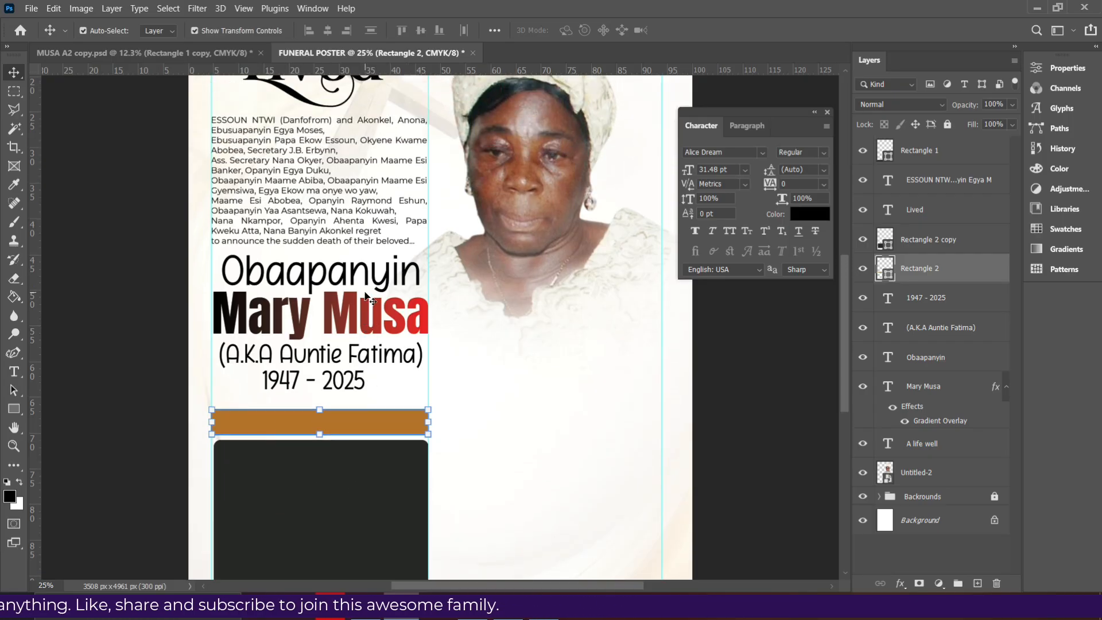
scroll(368, 299, "down", 1)
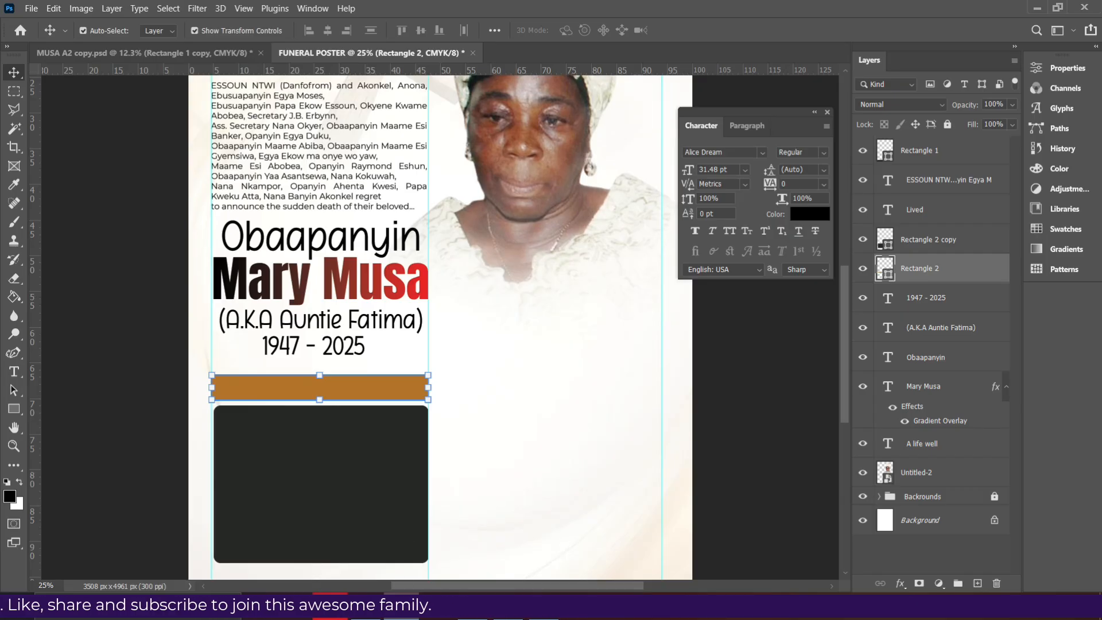
left_click(475, 612)
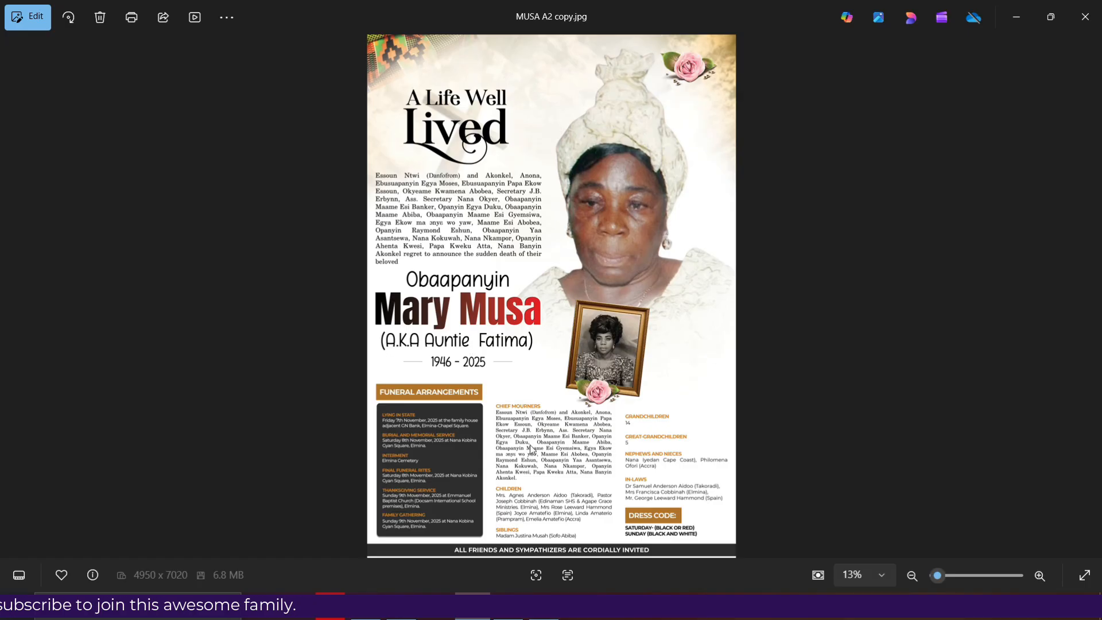
Add a vertical guide about 68% across the page and shift the left column guide slightly left
left_click(400, 612)
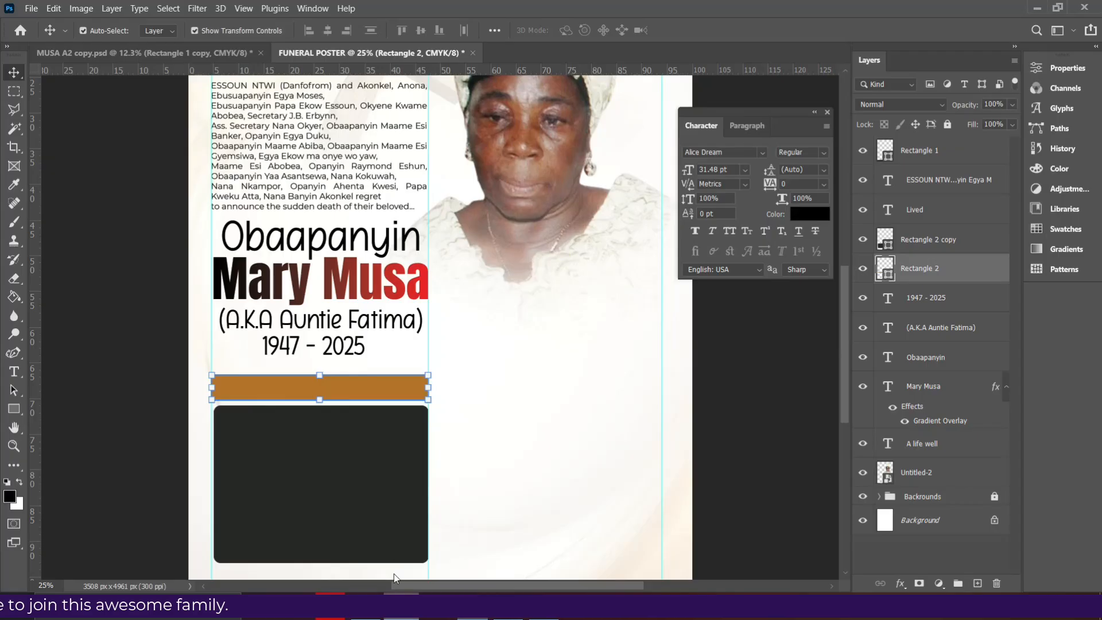
left_click_drag(33, 382, 532, 470)
scroll(349, 277, "up", 3)
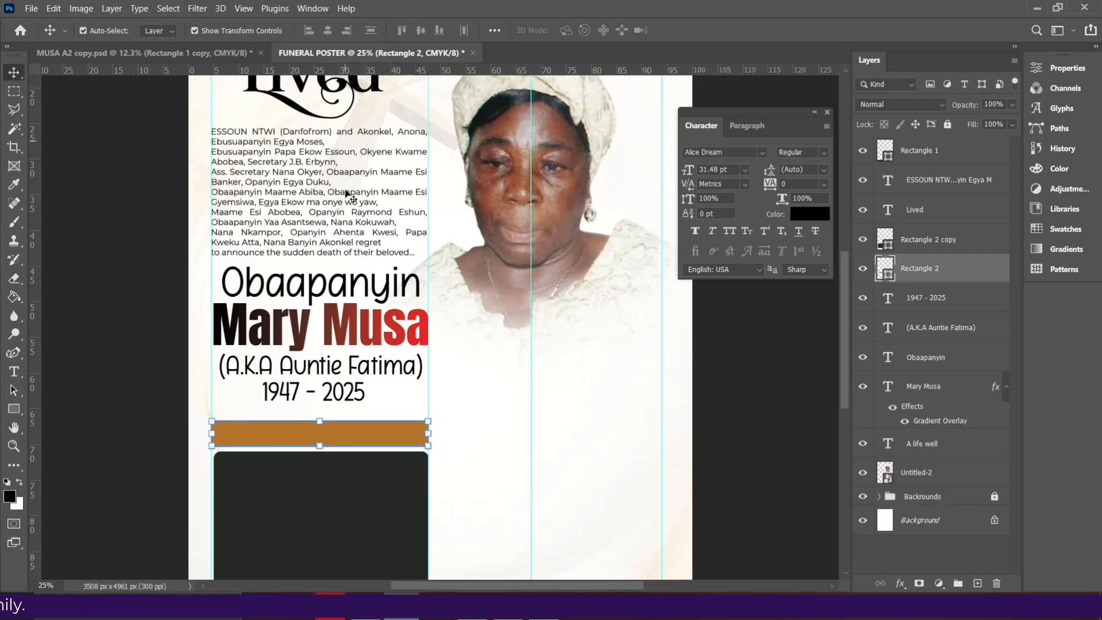
scroll(347, 194, "up", 1)
scroll(371, 387, "down", 3)
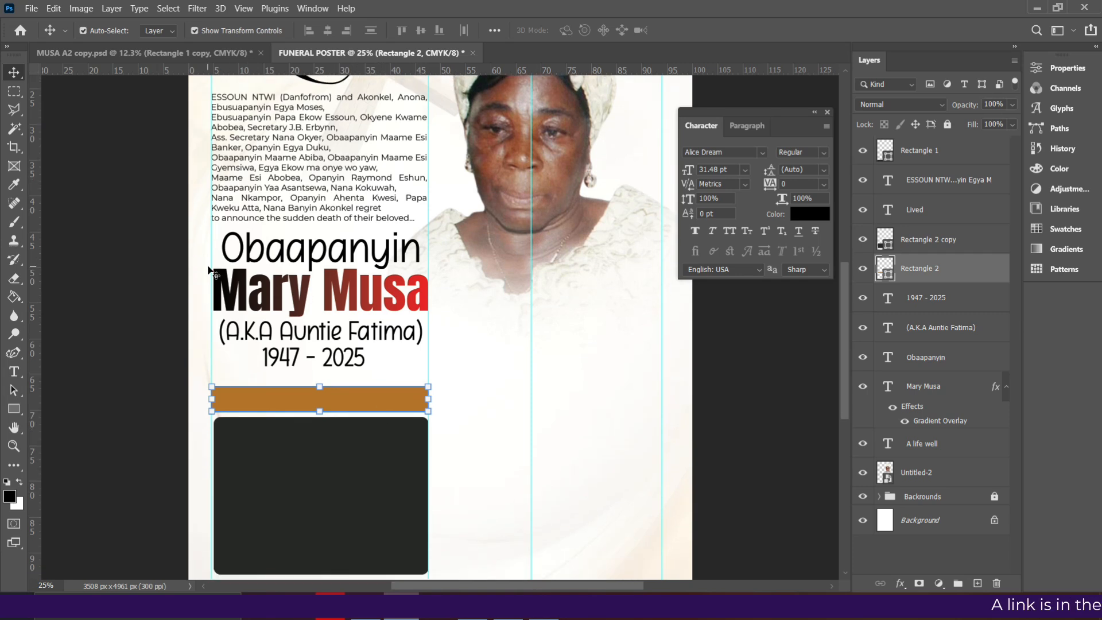
left_click_drag(211, 262, 202, 276)
Shift the whole left column further left: ESSOUN, Lived, name lines, dates, bar and panel
left_click(347, 212)
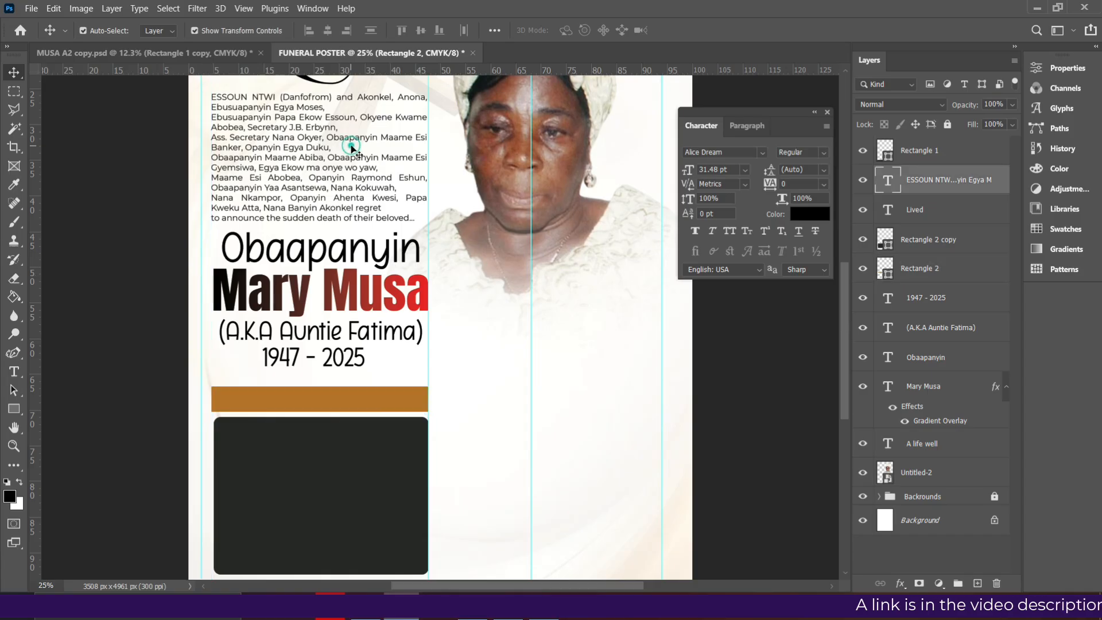
left_click(940, 215, "ctrl")
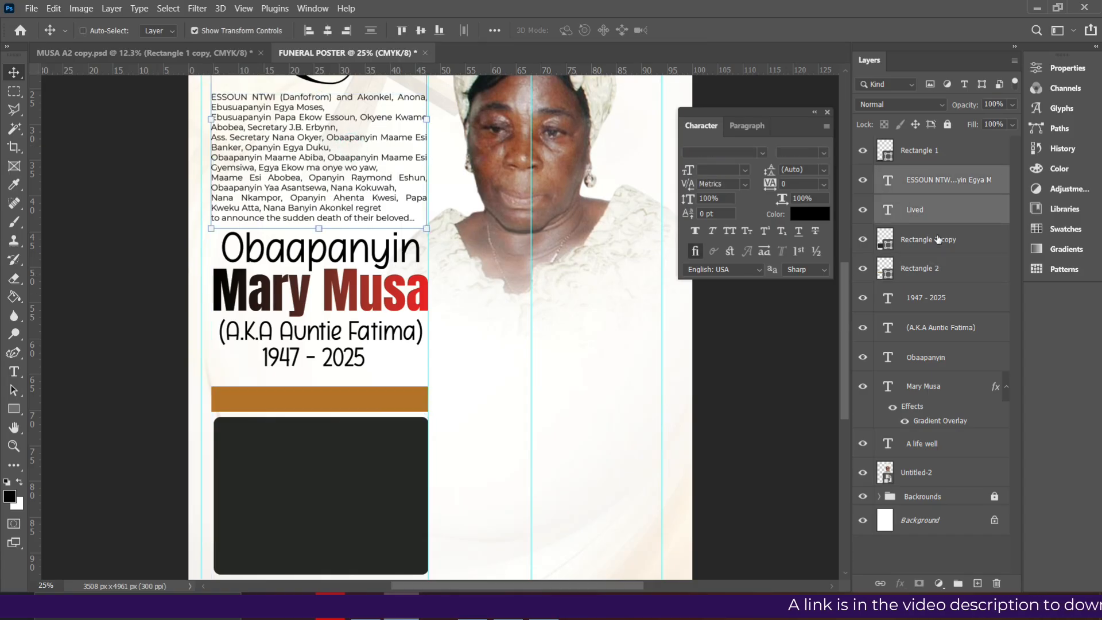
left_click(922, 243, "ctrl")
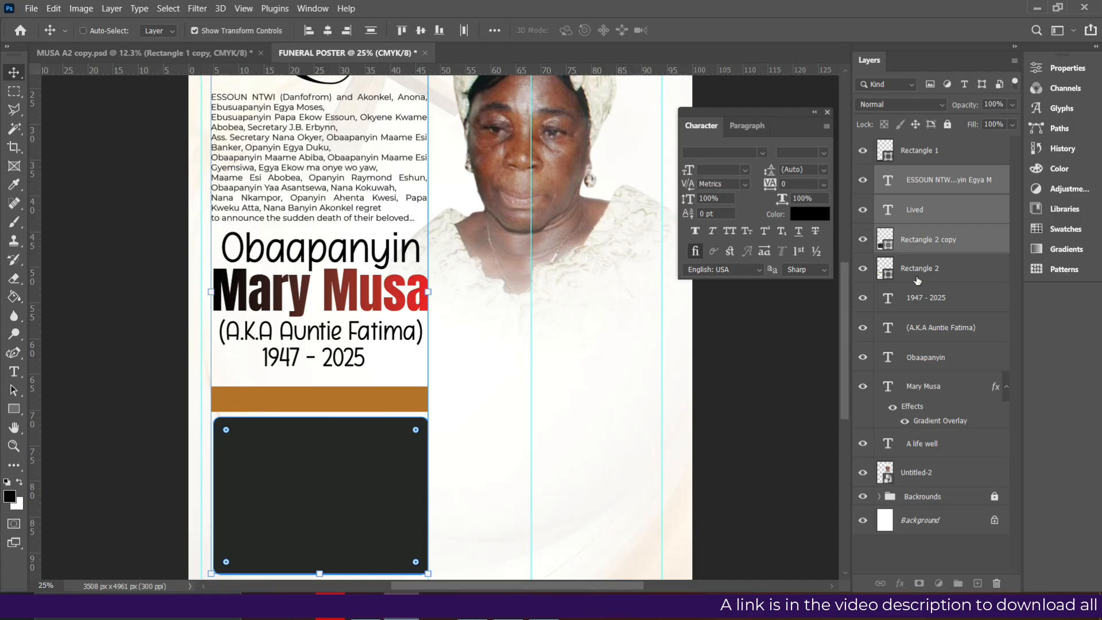
left_click(918, 280, "ctrl")
left_click(918, 298, "ctrl")
left_click(920, 328, "ctrl")
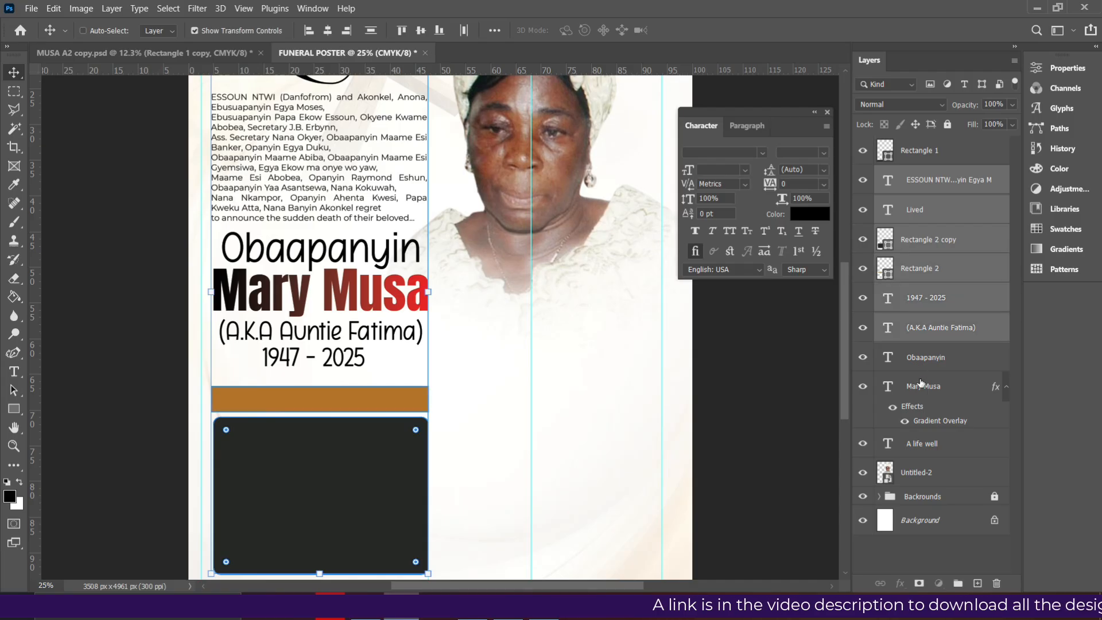
left_click(921, 359, "ctrl")
left_click(922, 387, "ctrl")
left_click(923, 453, "ctrl")
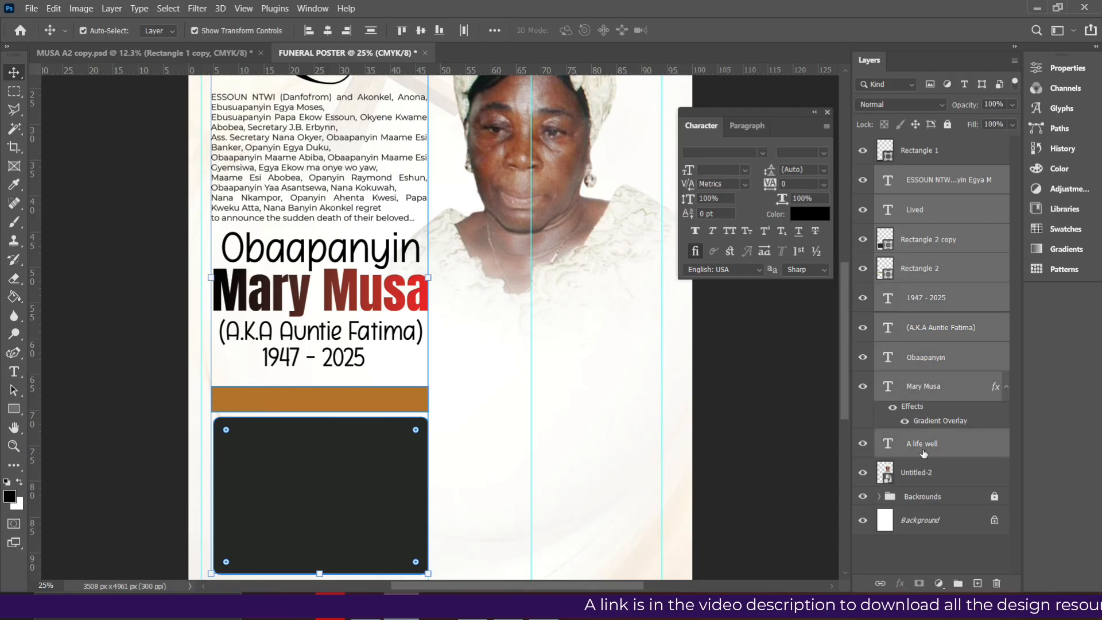
key("ctrl+Left")
key("ctrl+Left")
key("ctrl+Left")
key("shift+Left")
key("shift+Left")
key("shift+Left")
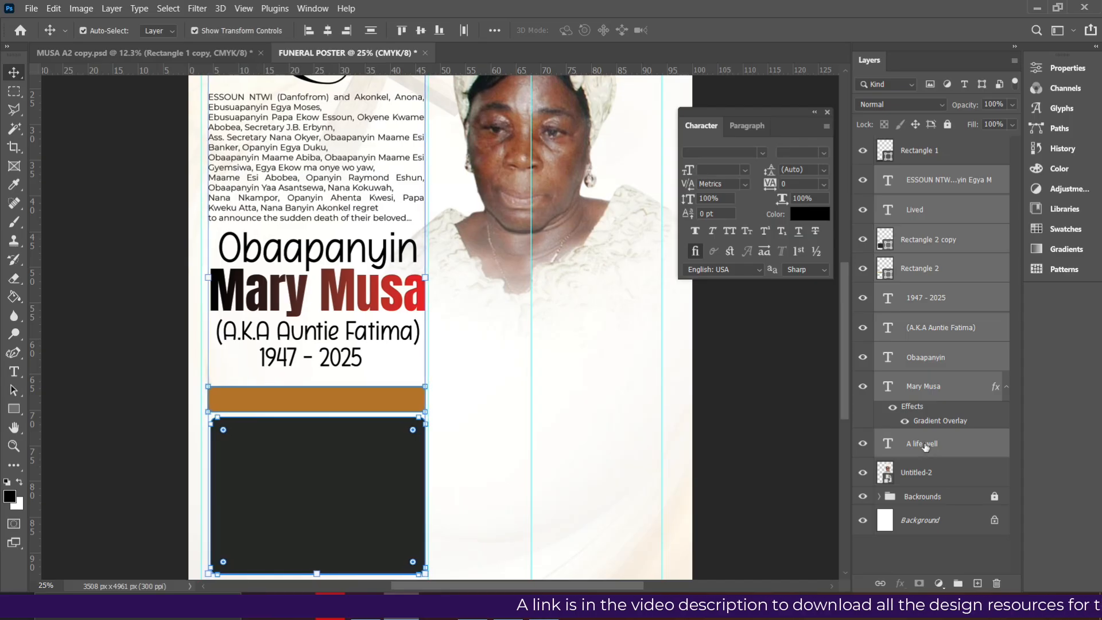
key("Left")
key("Left")
key("Left")
key("Left")
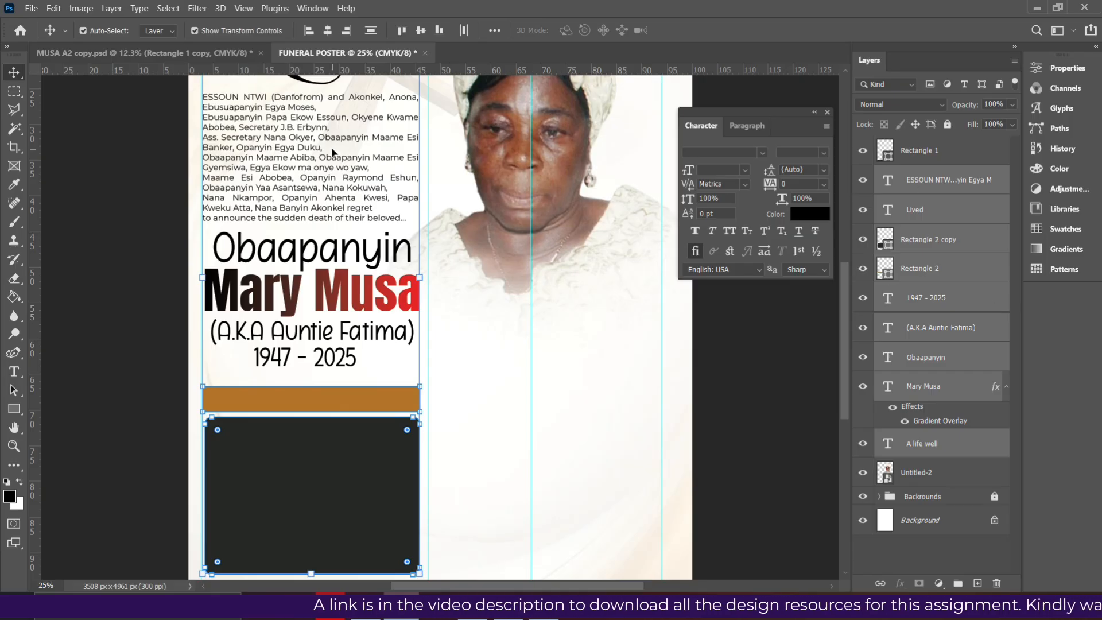
Nudge the Lived title, (A.K.A Auntie Fatima) line and 1947 - 2025 dates up slightly
left_click(953, 189)
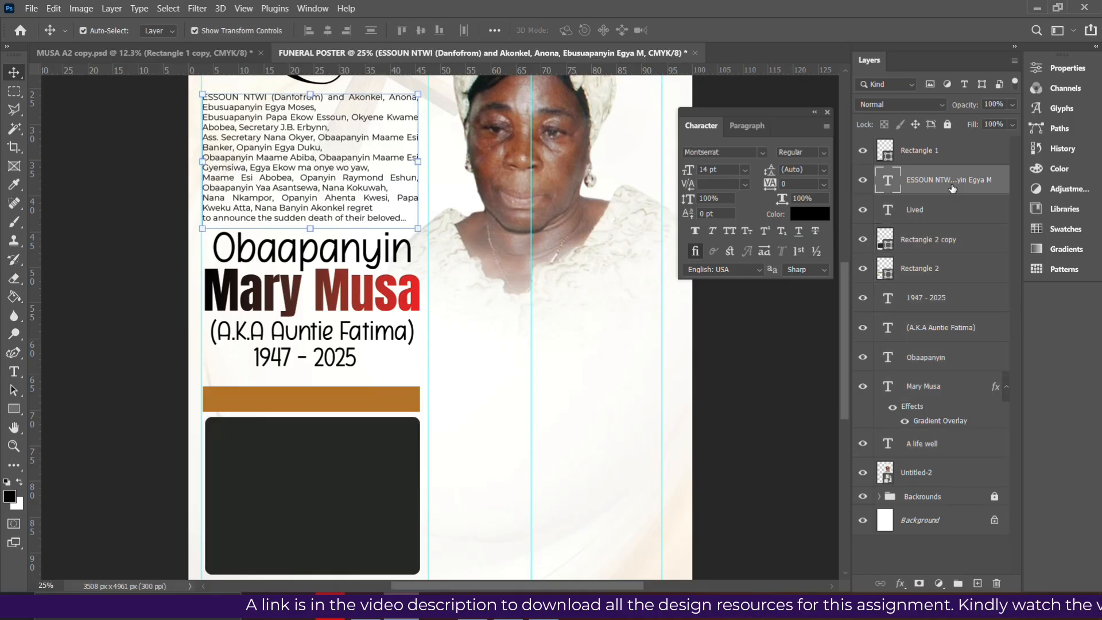
scroll(636, 220, "up", 2)
scroll(636, 220, "up", 1)
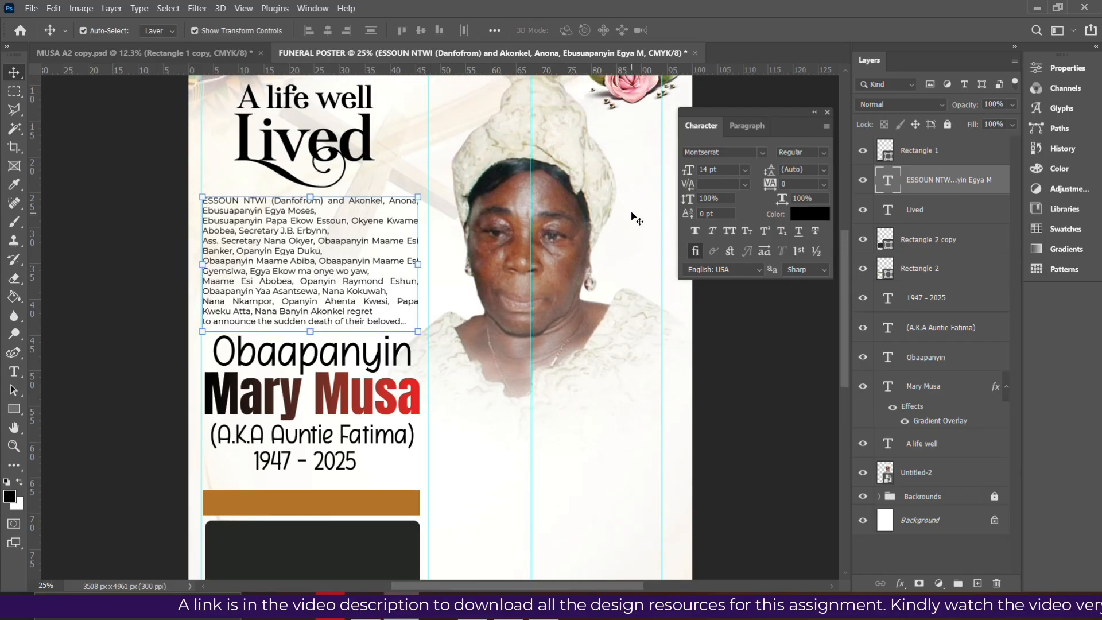
scroll(307, 178, "up", 2)
left_click(299, 171)
key("Up")
key("Up")
key("Up")
key("Up")
key("Up")
key("Up")
key("Up")
key("Up")
left_click(357, 436)
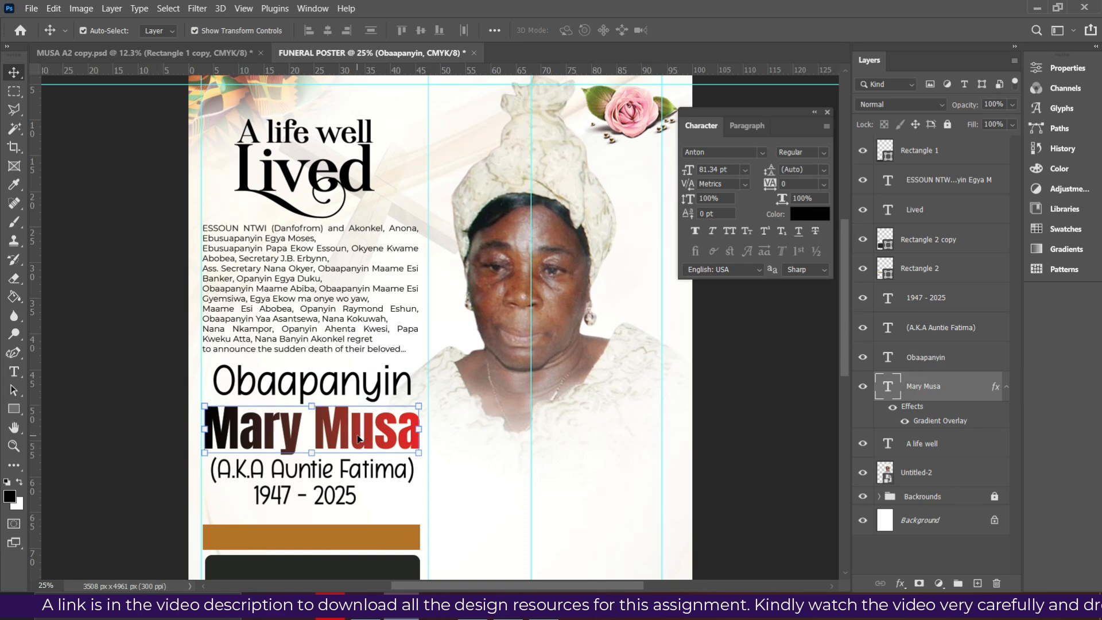
left_click(353, 476)
key("Up")
key("Up")
key("Up")
key("Up")
key("Up")
key("Up")
key("Up")
key("Up")
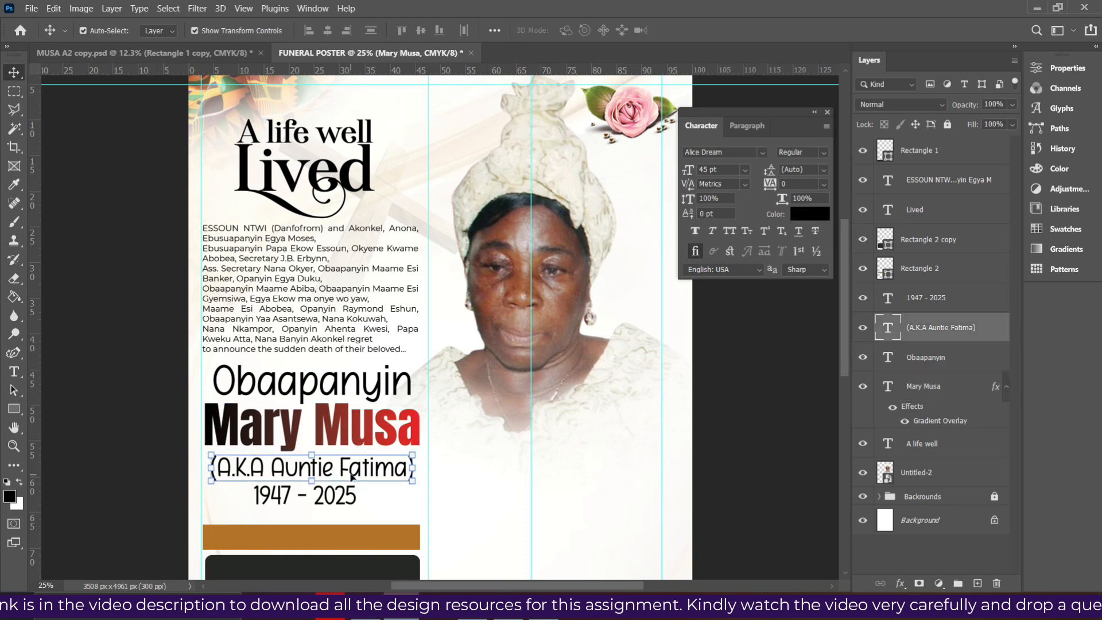
left_click(336, 503)
key("Up")
key("Up")
key("Up")
key("Up")
key("Up")
key("Up")
key("Up")
key("Up")
key("Up")
key("Up")
key("Up")
key("Up")
key("Up")
key("Up")
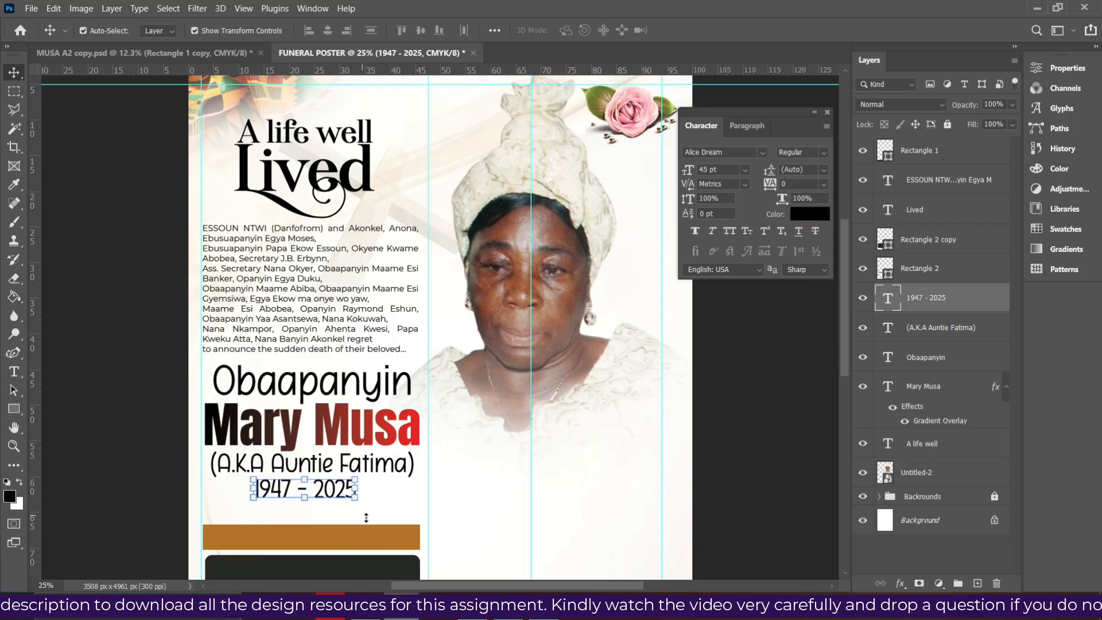
Move the brown bar and dark panel up together and centre the panel horizontally under the bar
left_click(380, 545)
scroll(768, 361, "down", 2)
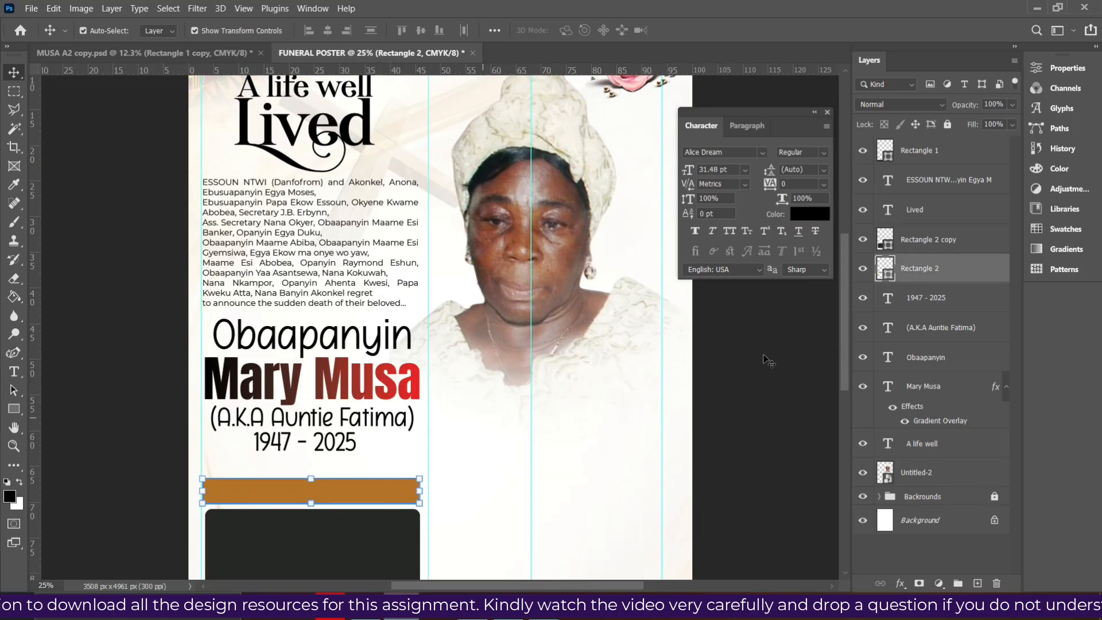
left_click(946, 249, "ctrl")
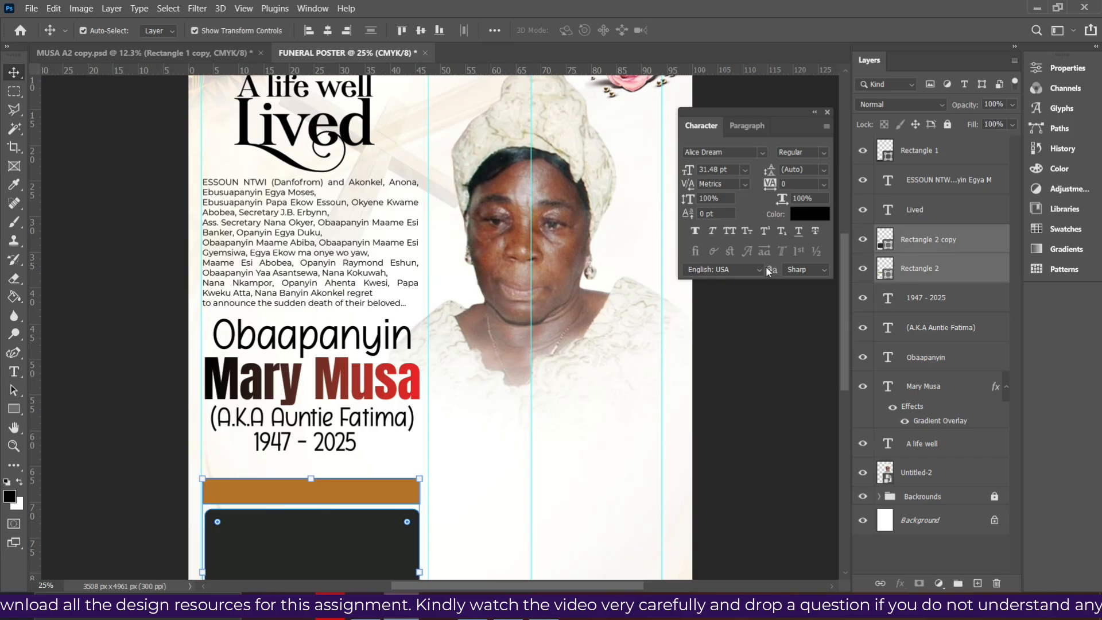
scroll(348, 418, "down", 2)
key("Up")
key("Up")
key("Up")
key("Up")
key("Up")
key("Up")
key("Up")
key("Up")
key("Up")
key("Up")
key("Up")
key("Up")
key("Up")
scroll(347, 418, "down", 3)
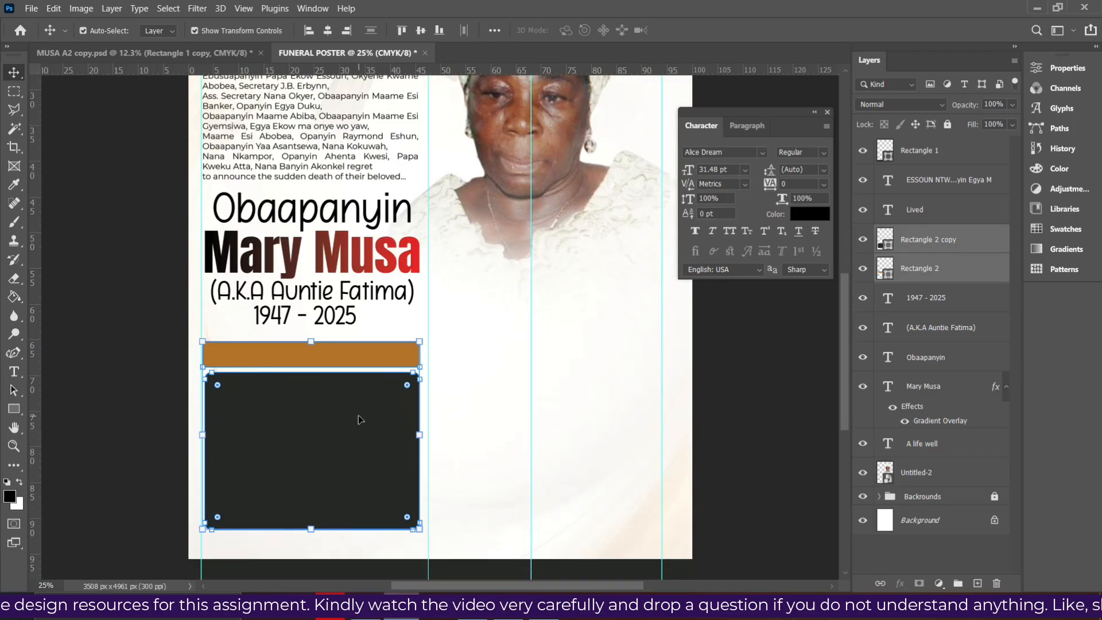
left_click(293, 435)
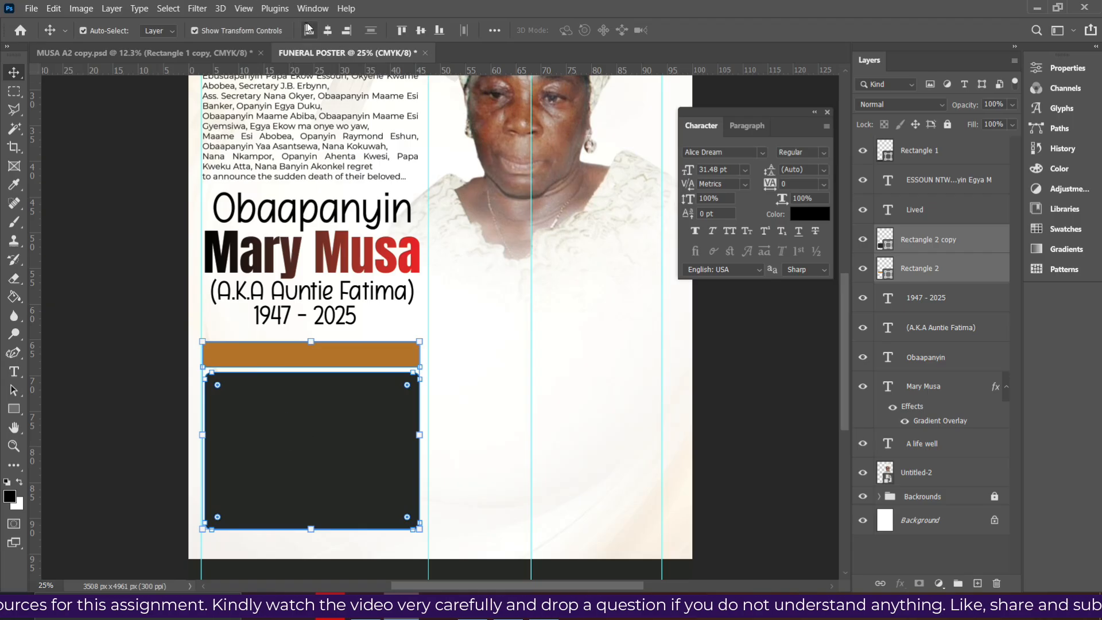
left_click(328, 30)
left_click(905, 247)
Extend the dark panel downward and narrow both the panel and the orange bar from the right
left_click(14, 409)
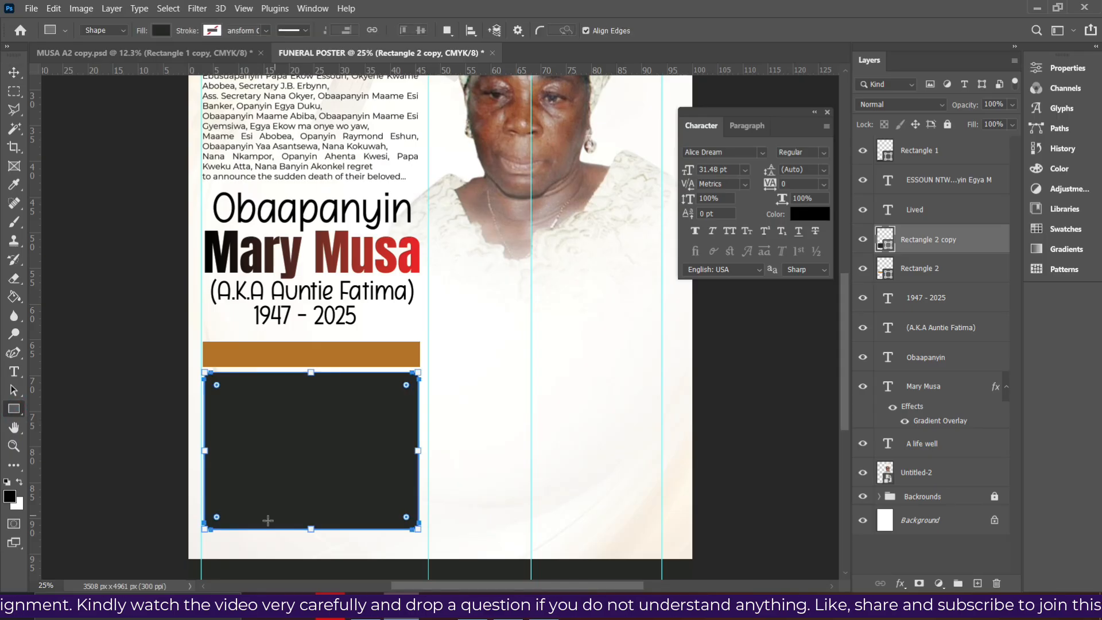
left_click_drag(311, 529, 310, 547)
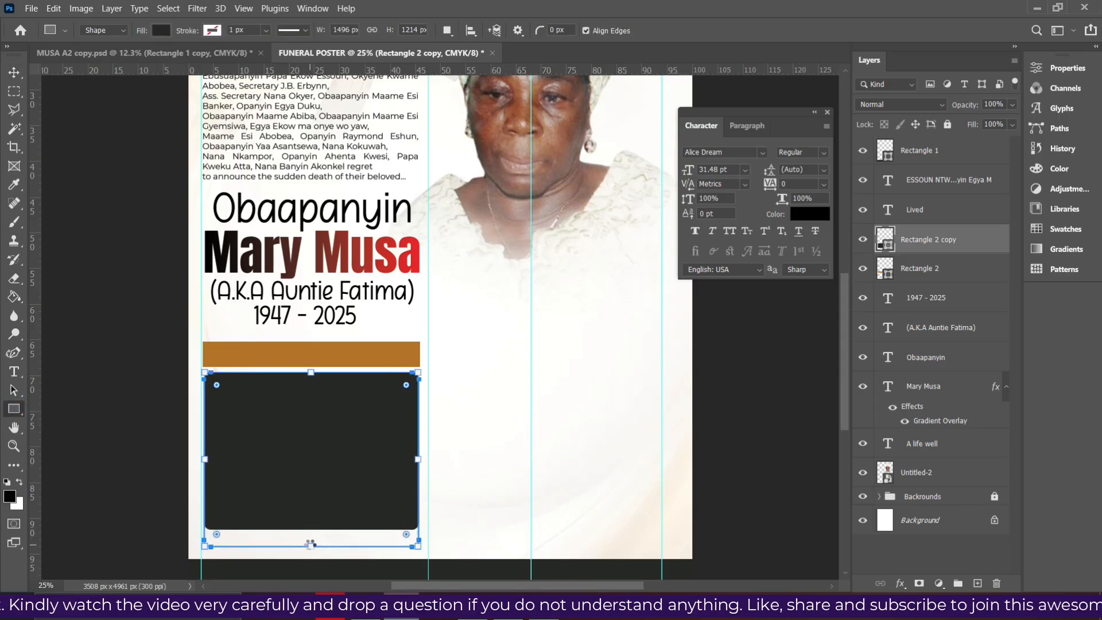
left_click(13, 71)
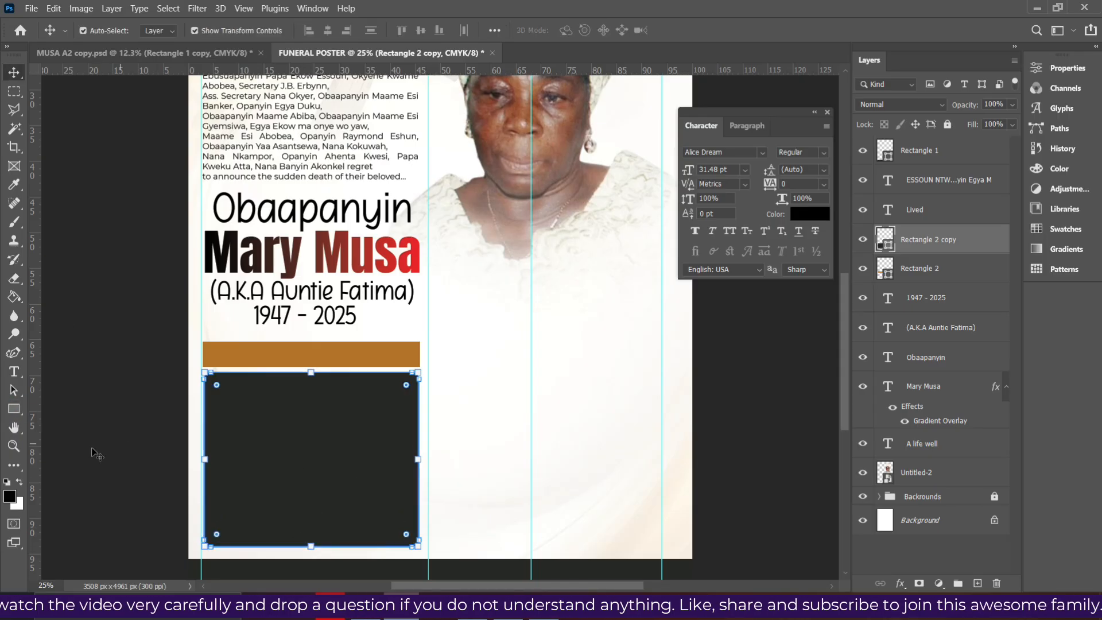
left_click(14, 408)
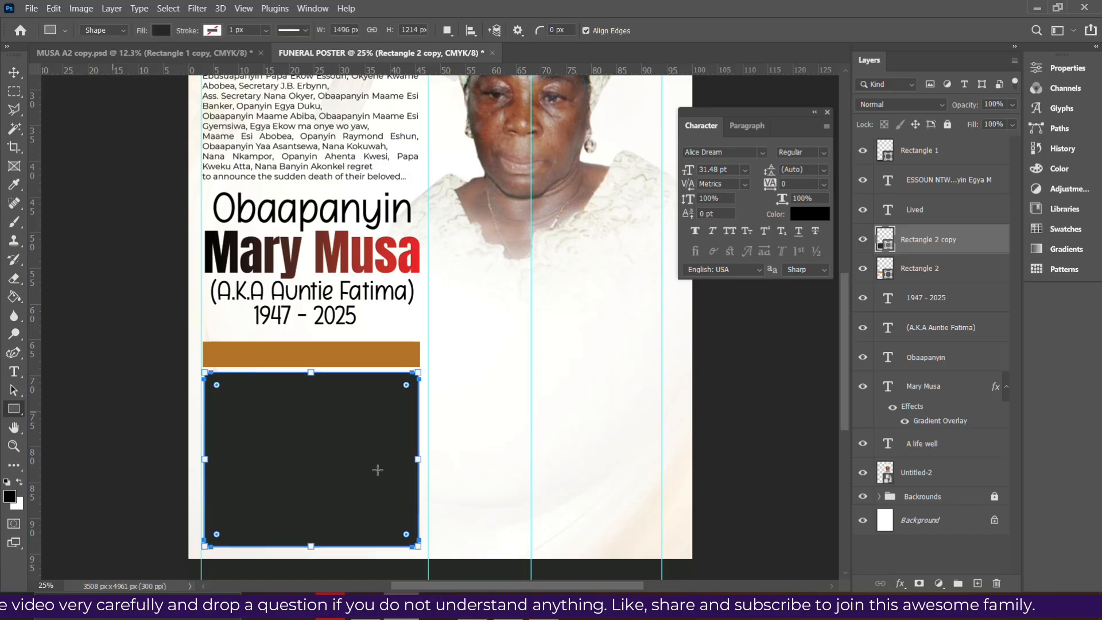
left_click_drag(418, 461, 394, 466)
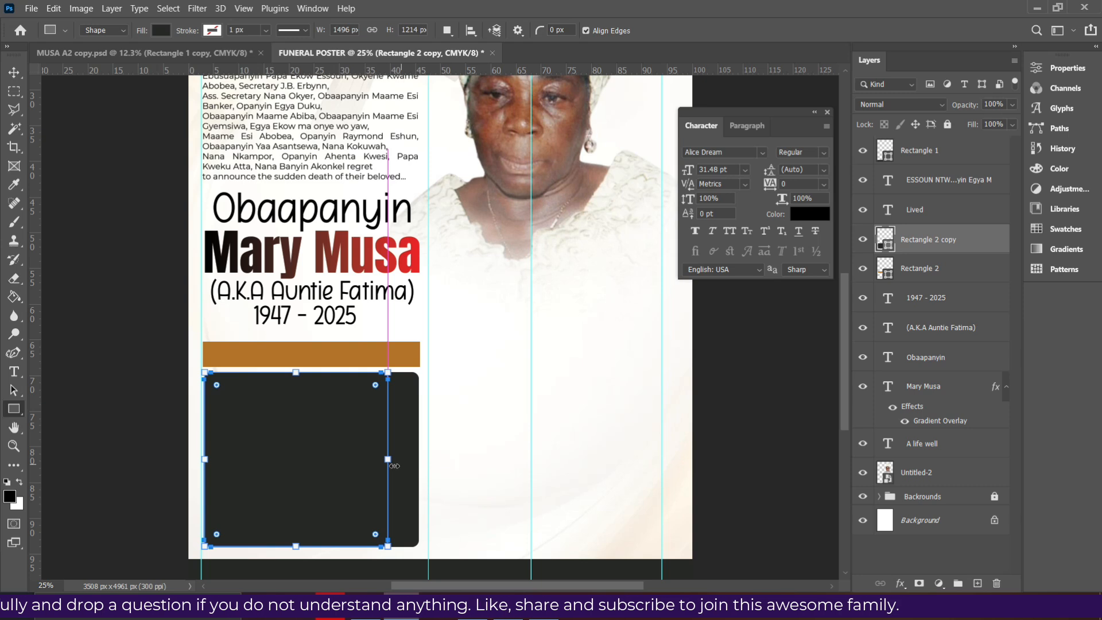
left_click(932, 268)
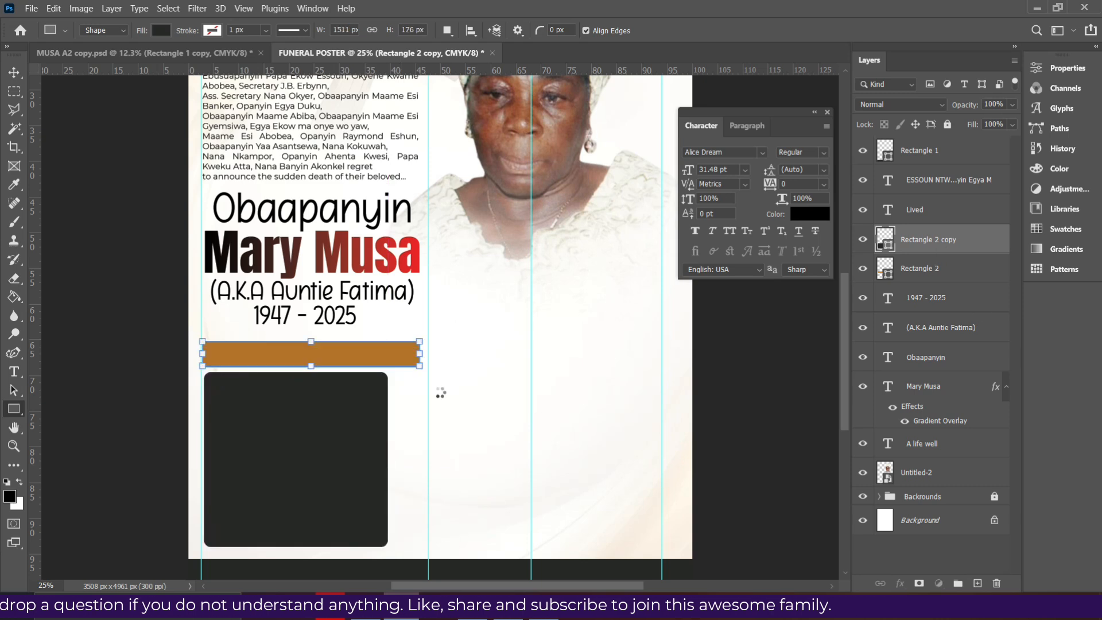
left_click_drag(422, 354, 395, 363)
Line a guide up with the bar's right edge and remove the extra vertical guide
left_click(14, 72)
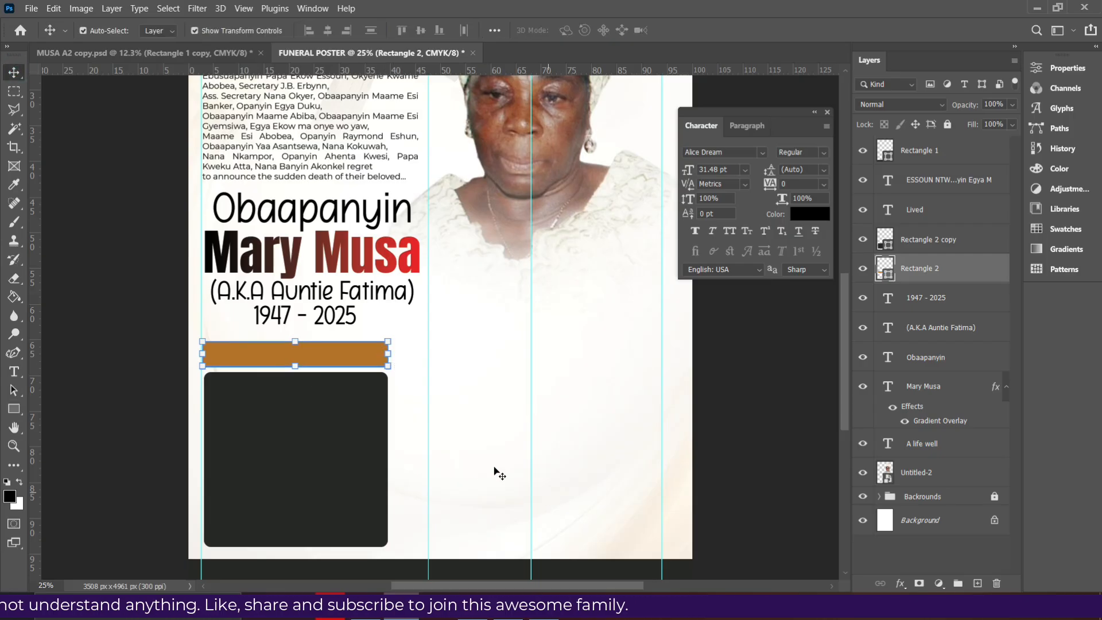
left_click_drag(428, 476, 388, 459)
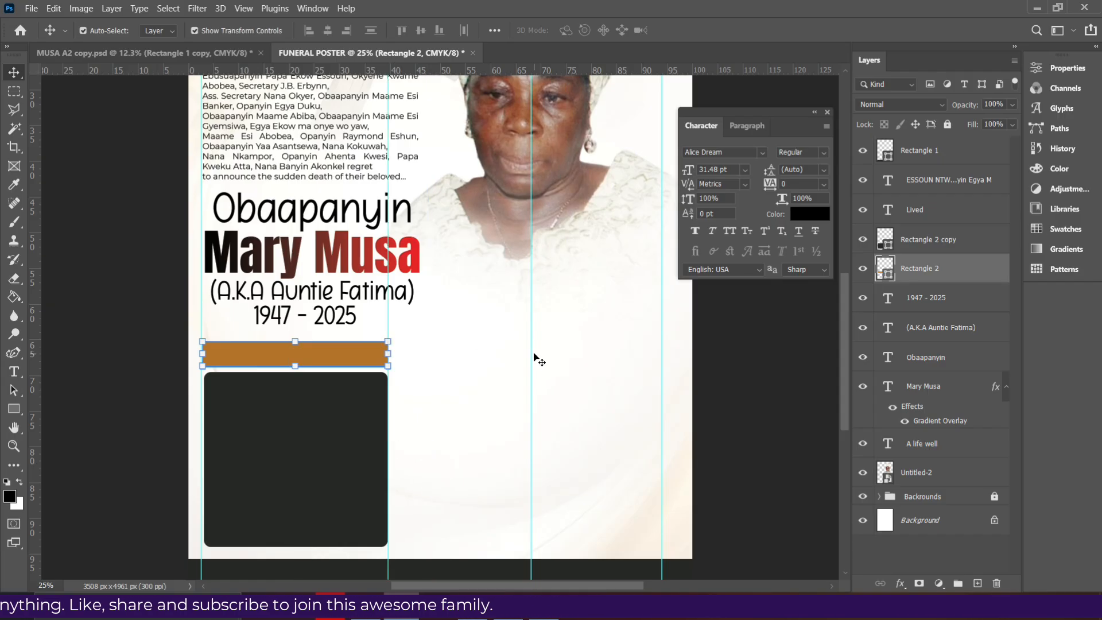
left_click_drag(530, 357, 35, 296)
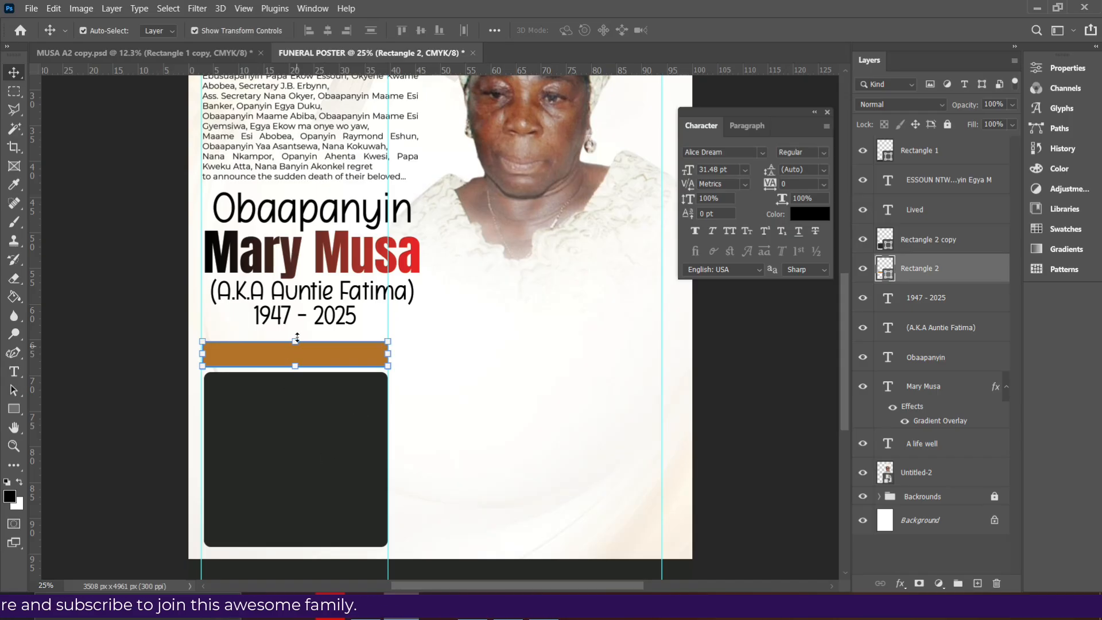
Remove two vertical guides and copy the Obaapanyin text down onto the orange bar, in front of it
left_click(356, 211)
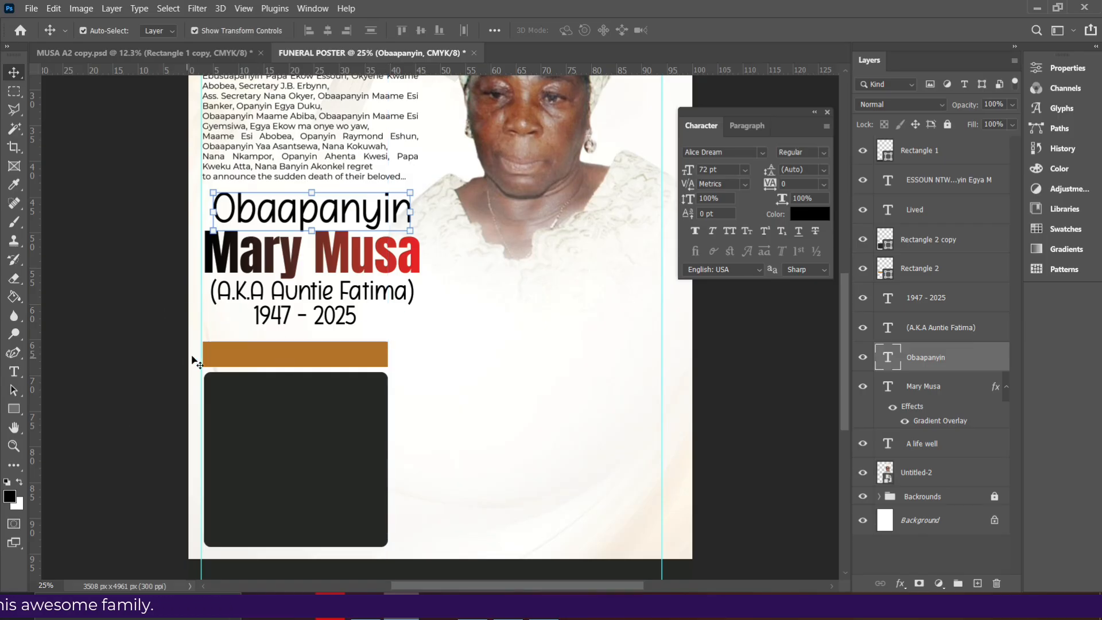
left_click_drag(202, 350, 745, 353)
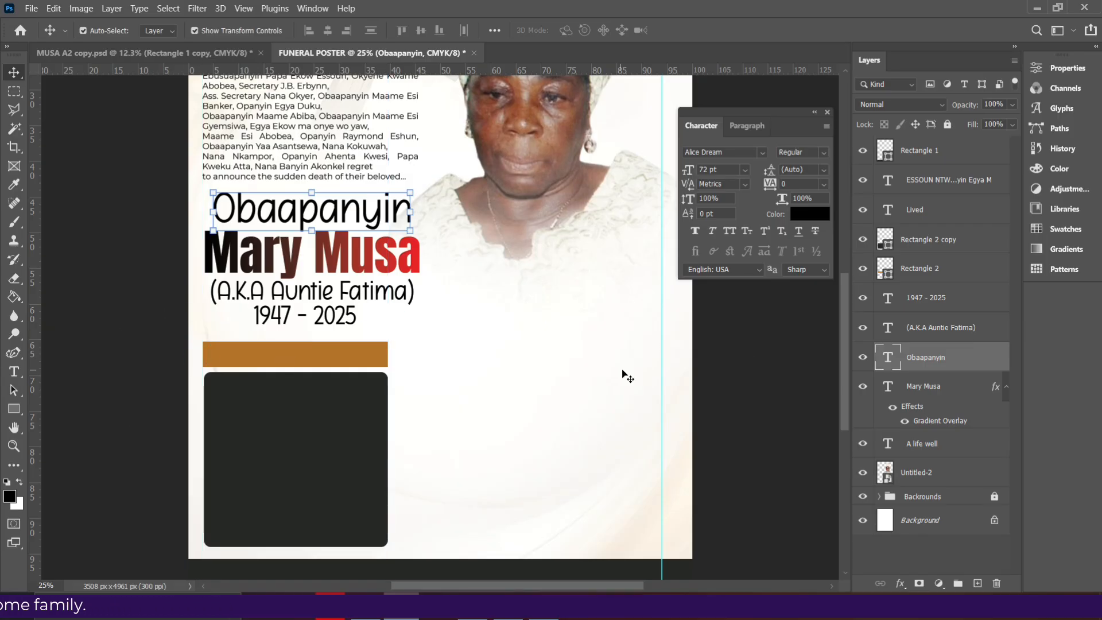
left_click_drag(661, 369, 28, 372)
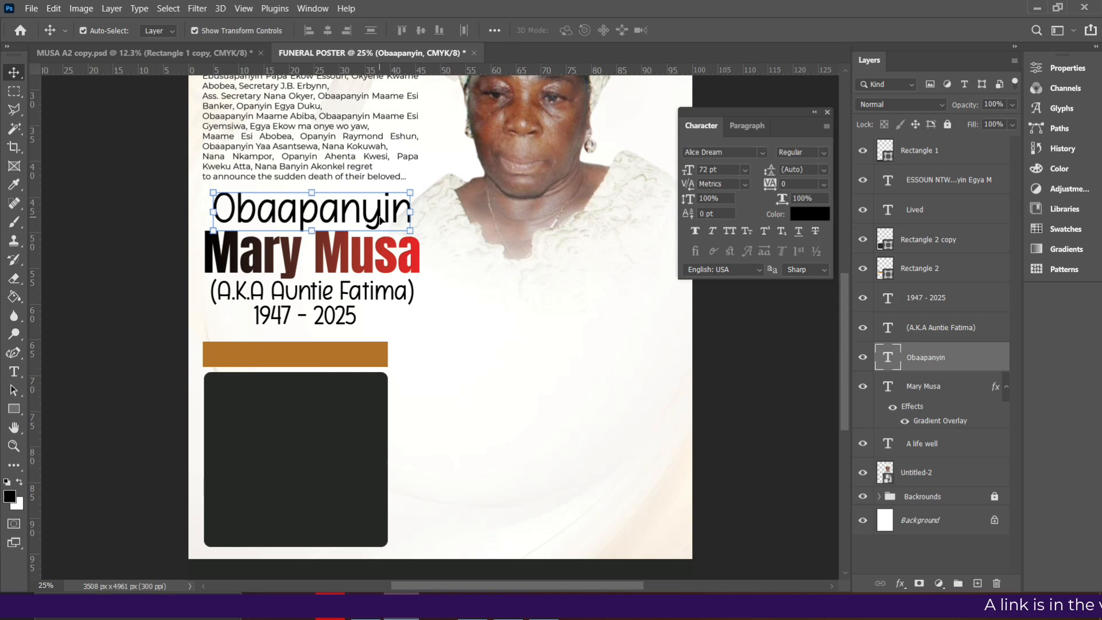
left_click_drag(379, 219, 353, 354)
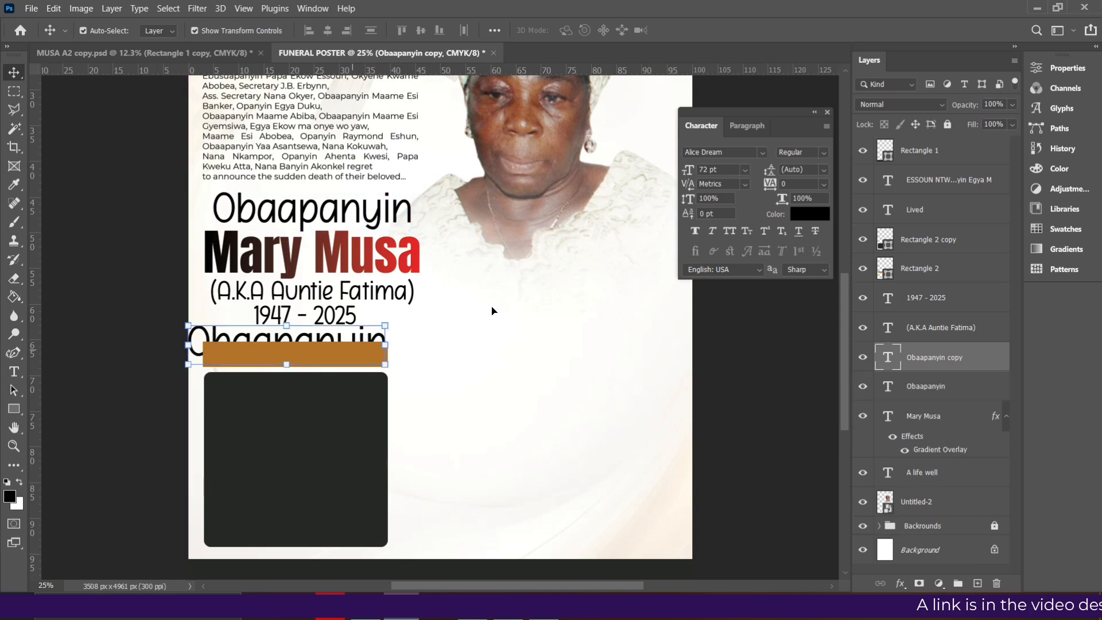
left_click_drag(951, 362, 943, 229)
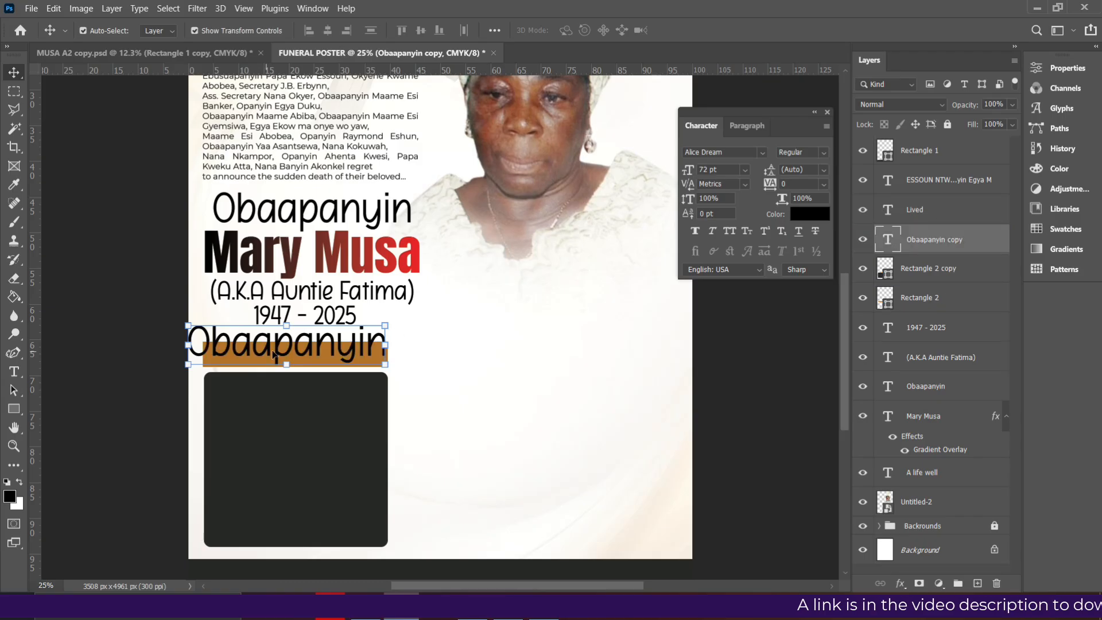
Set the copied text to Montserrat Bold, white, 18 pt, centred vertically in the bar
double_click(302, 348)
left_click(759, 153)
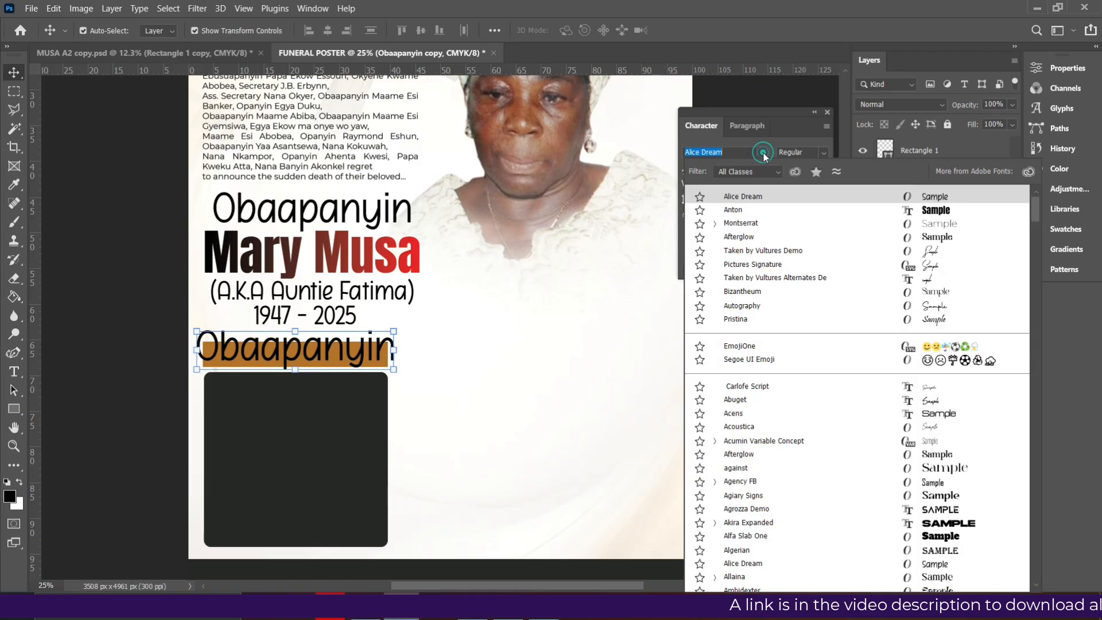
left_click(741, 224)
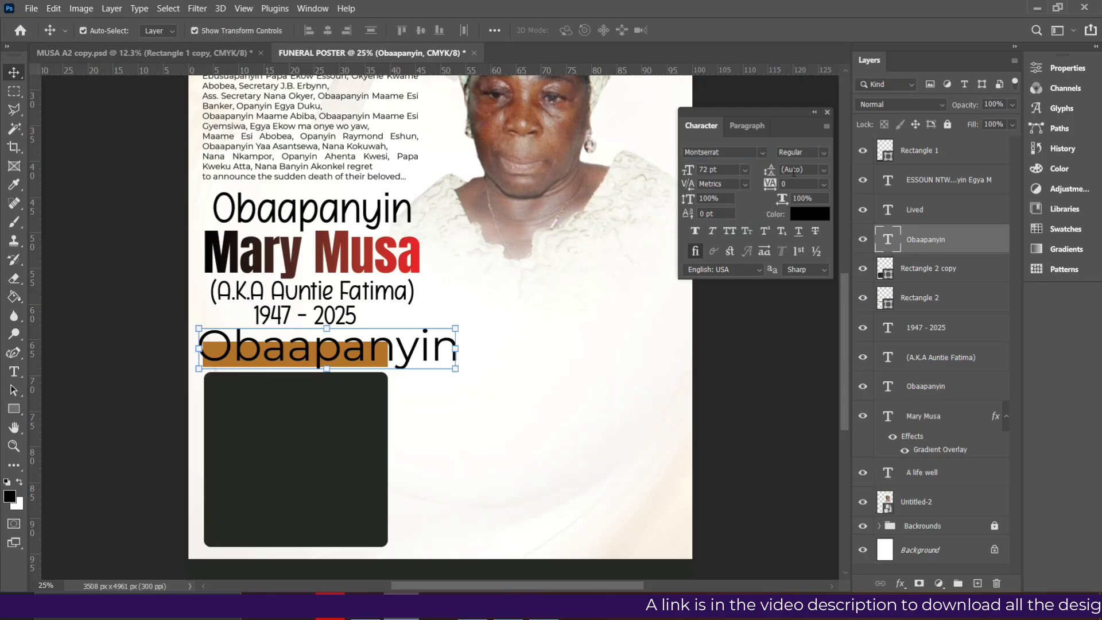
left_click(820, 152)
left_click(798, 306)
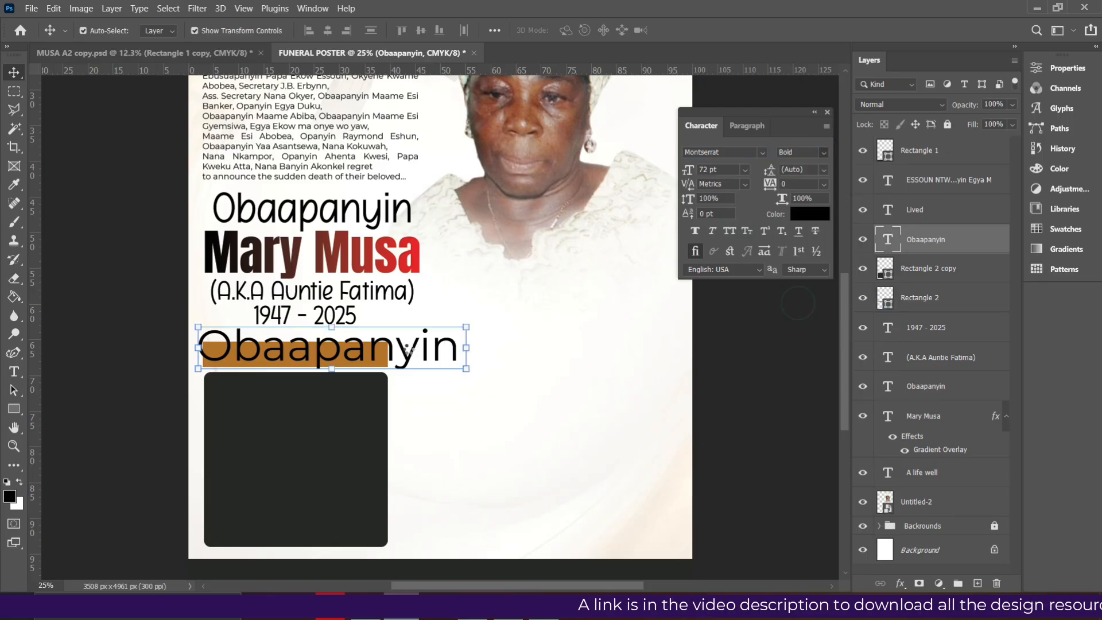
left_click(816, 221)
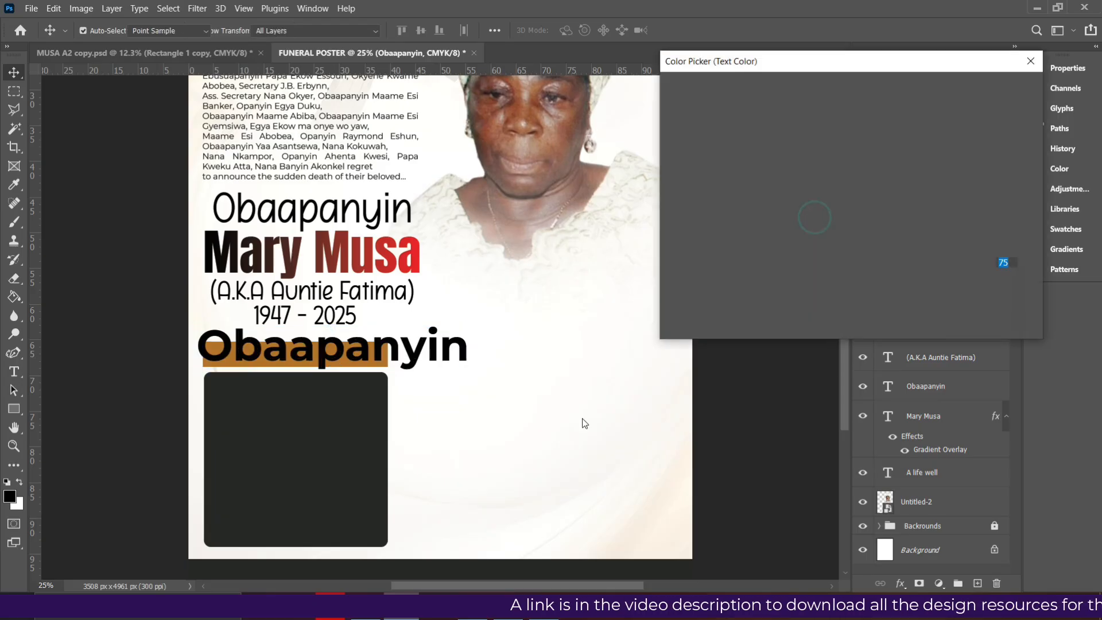
left_click(554, 440)
key("Return")
left_click(744, 170)
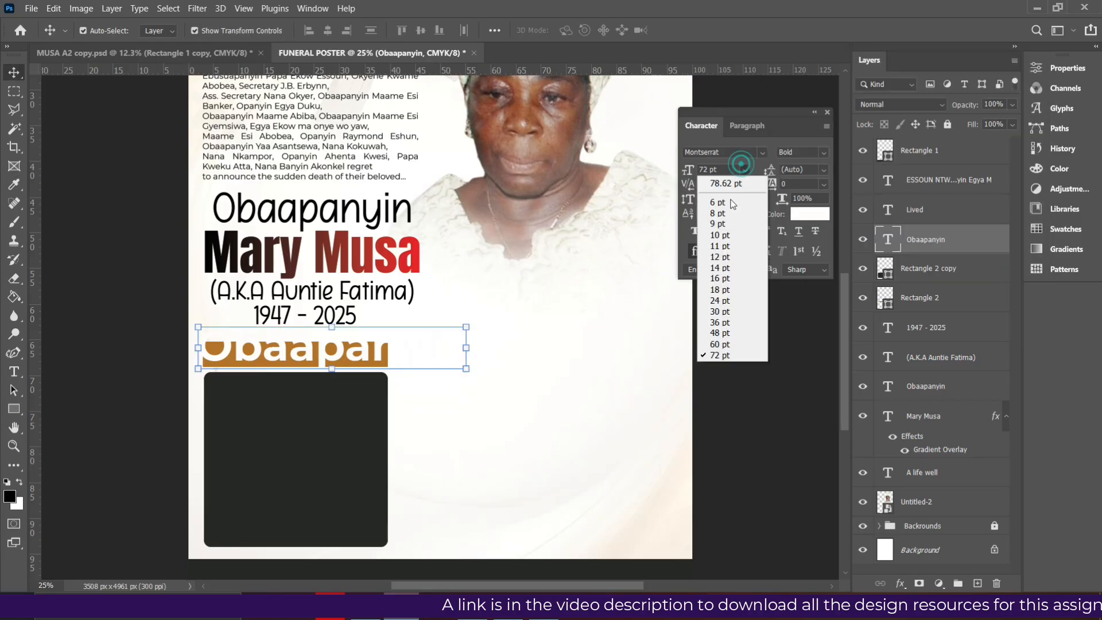
left_click(738, 292)
left_click_drag(253, 359, 275, 355)
Retype the copied text as FUNERAL ARRANGEMENTS, checking the reference wording
double_click(276, 354)
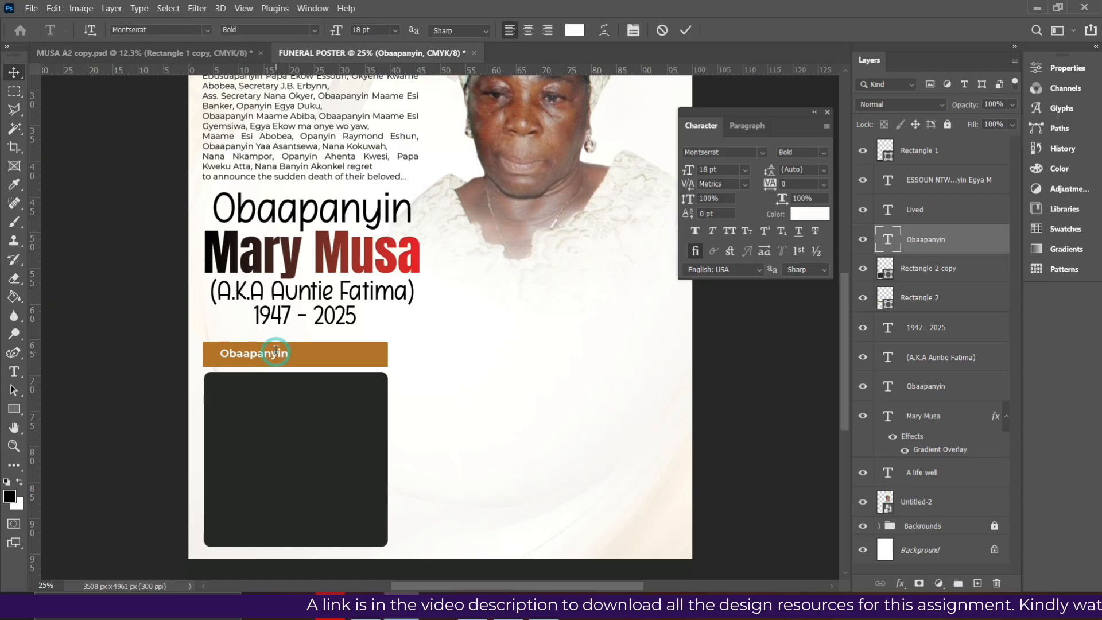
type("FUNERAL ARRANGEMENTS")
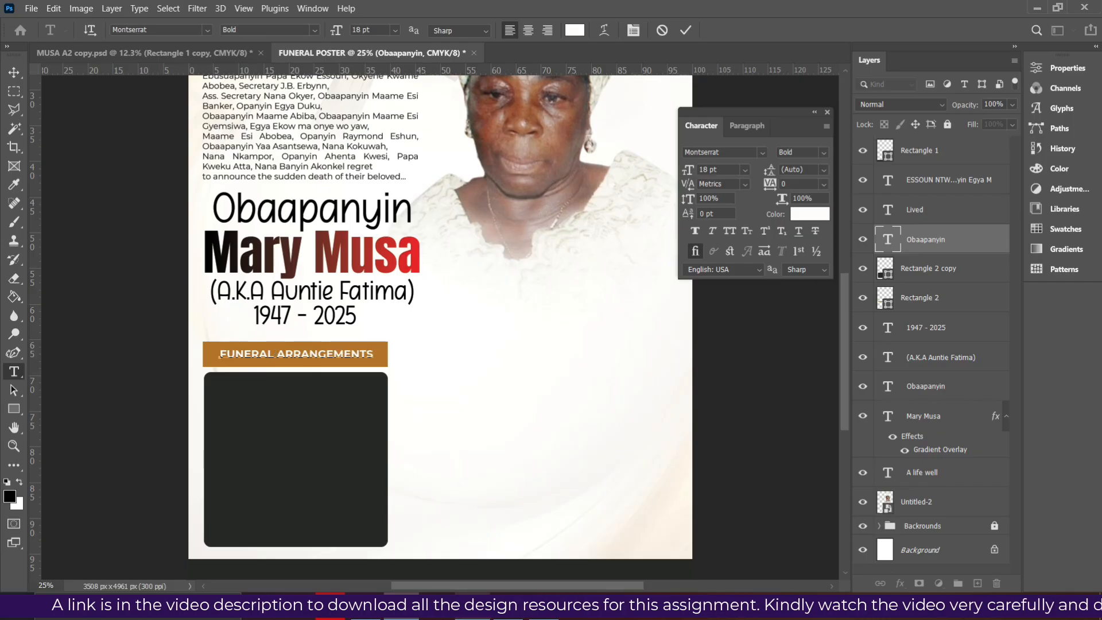
key("alt+Tab")
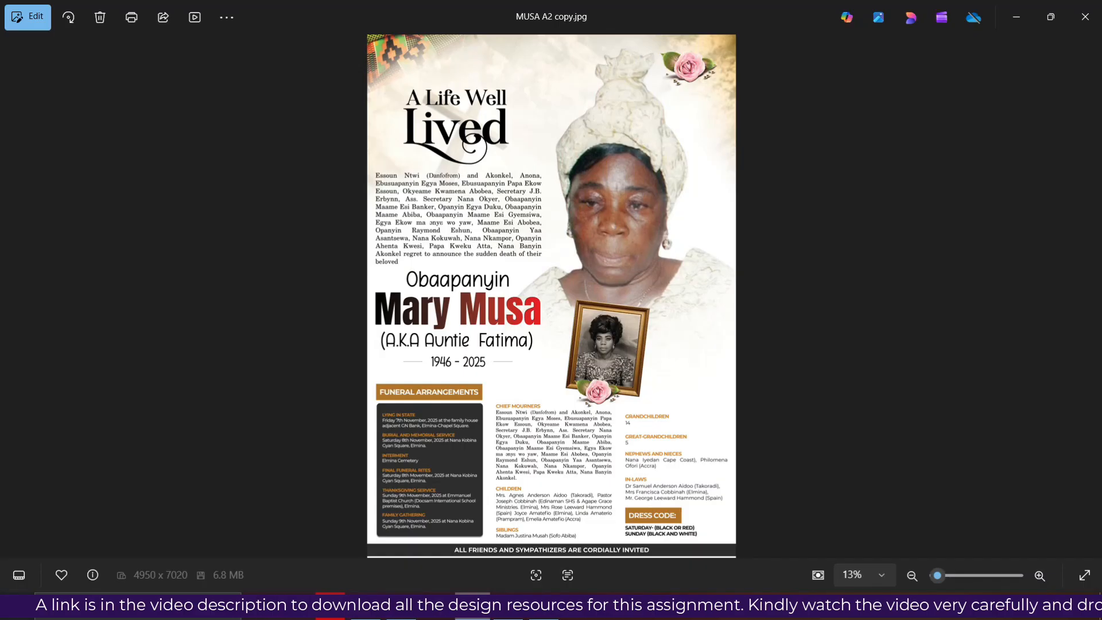
key("alt+Tab")
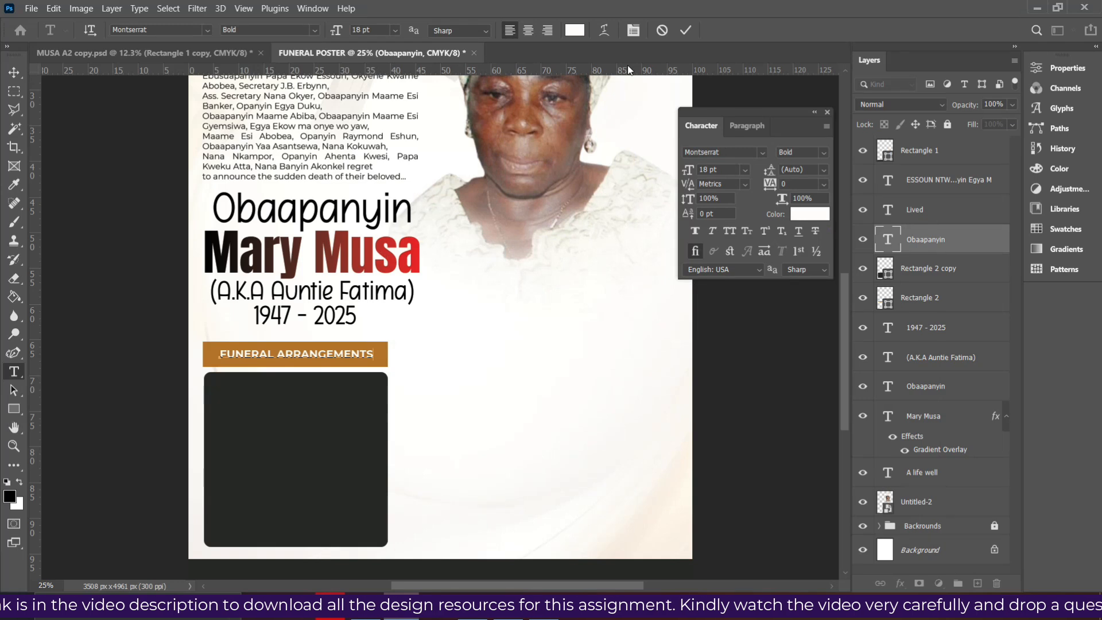
left_click(691, 35)
key("v")
Make the FUNERAL ARRANGEMENTS heading ExtraBold and nudge it left into position
left_click(824, 153)
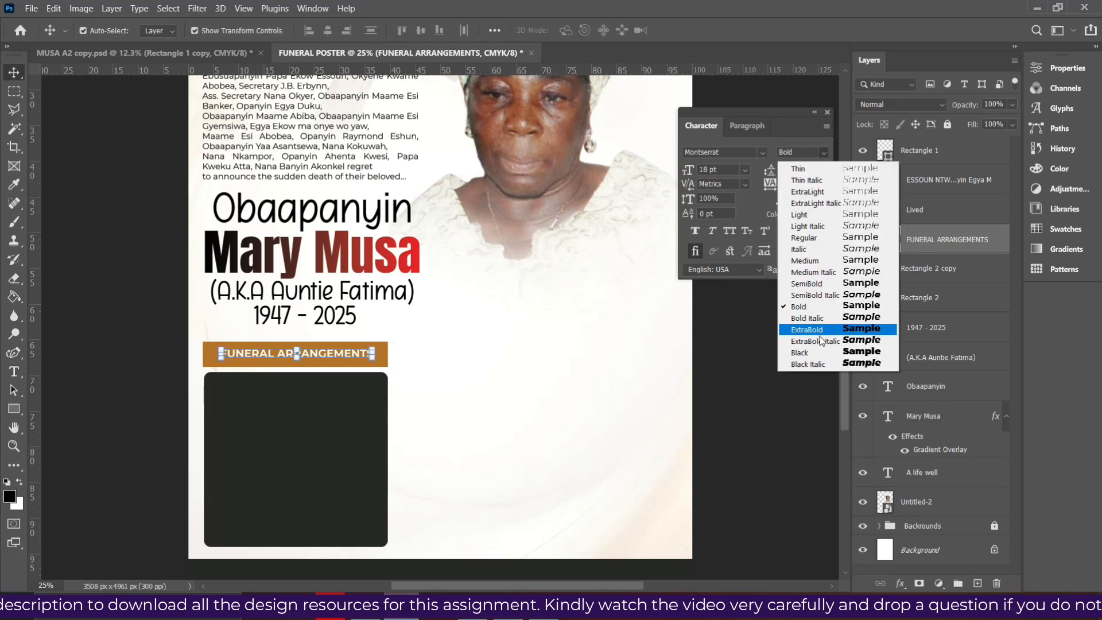
left_click(821, 330)
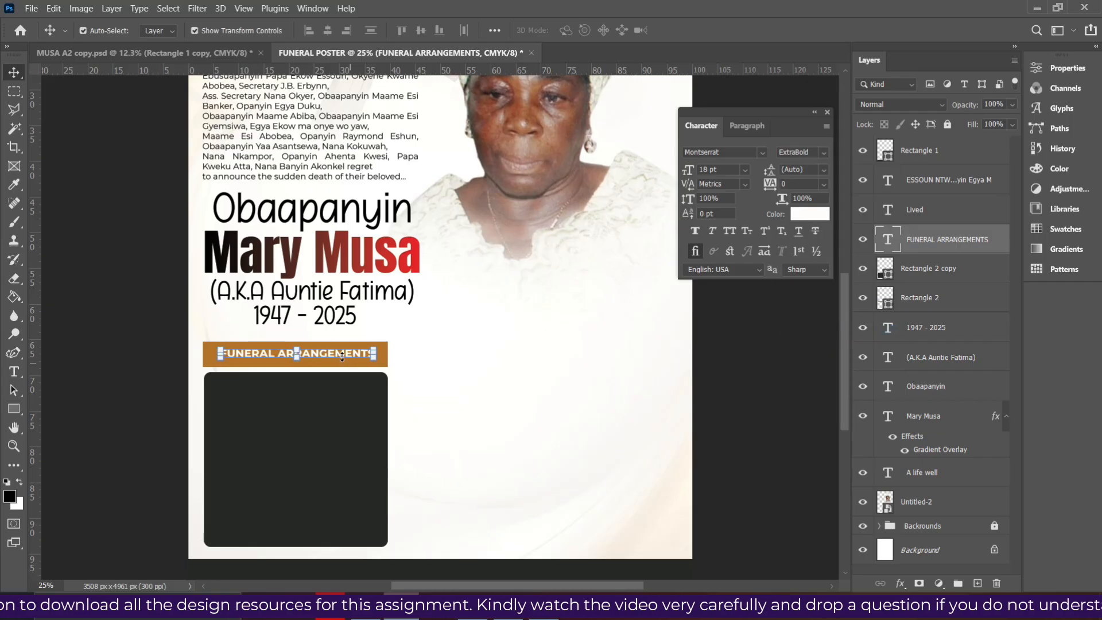
left_click_drag(334, 356, 330, 356)
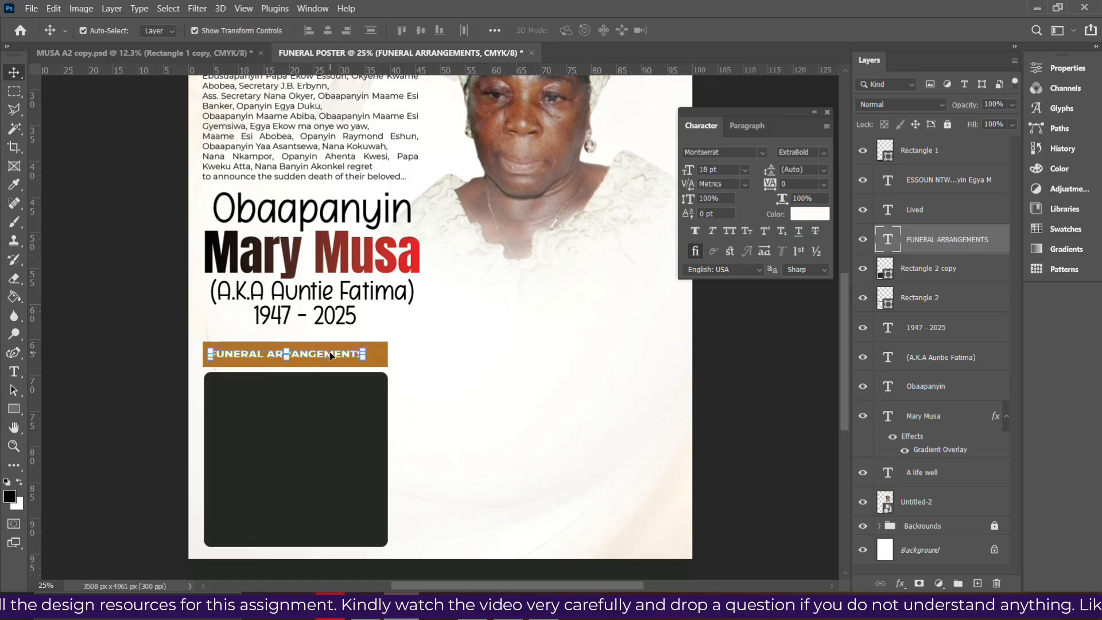
key("Left")
key("Left")
key("Left")
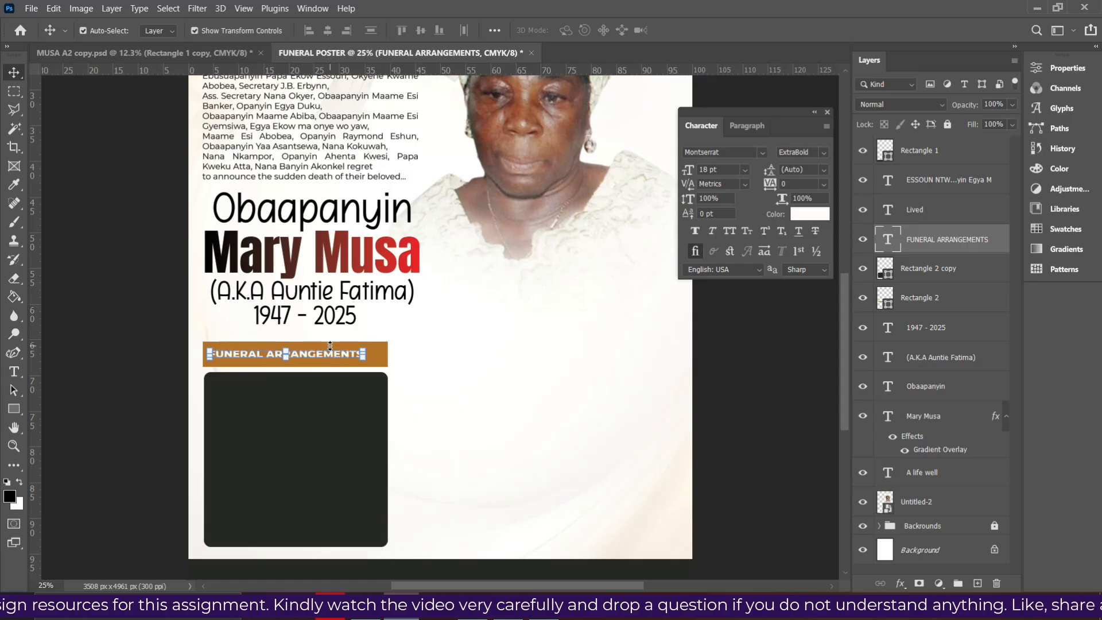
left_click(373, 361)
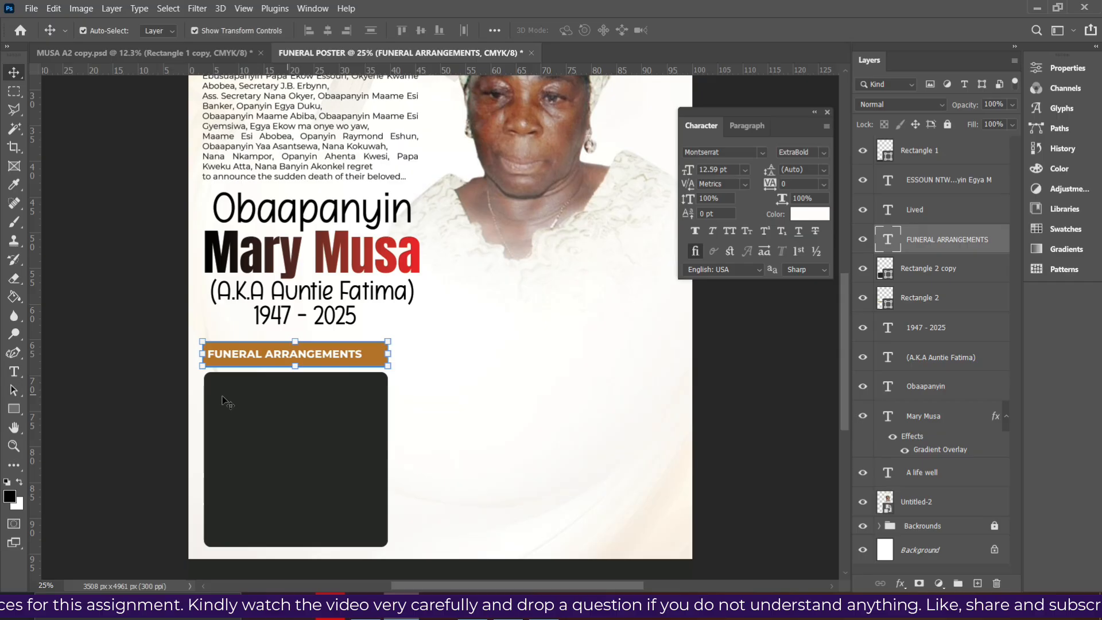
Narrow the orange bar and the dark panel from their right sides so their widths match
left_click(14, 409)
left_click(63, 409)
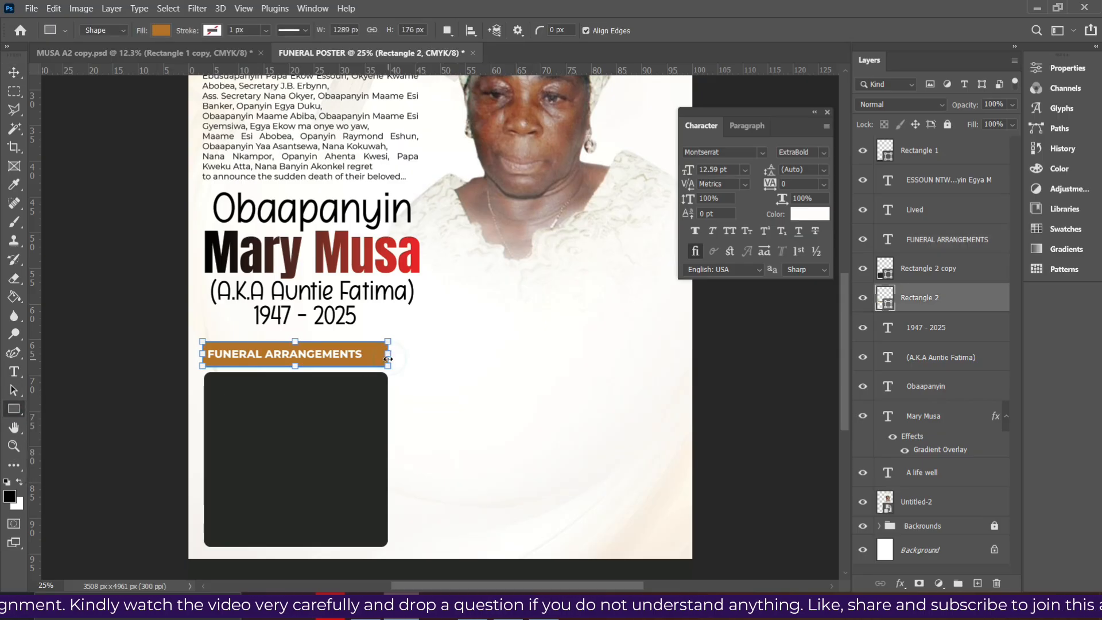
left_click_drag(389, 355, 376, 356)
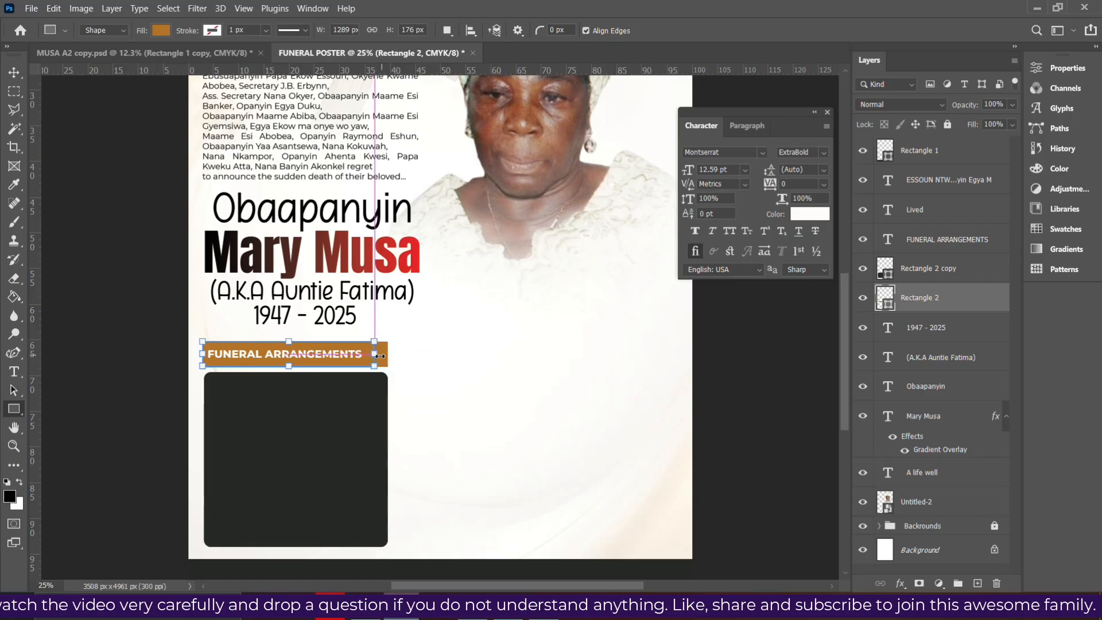
left_click(923, 272)
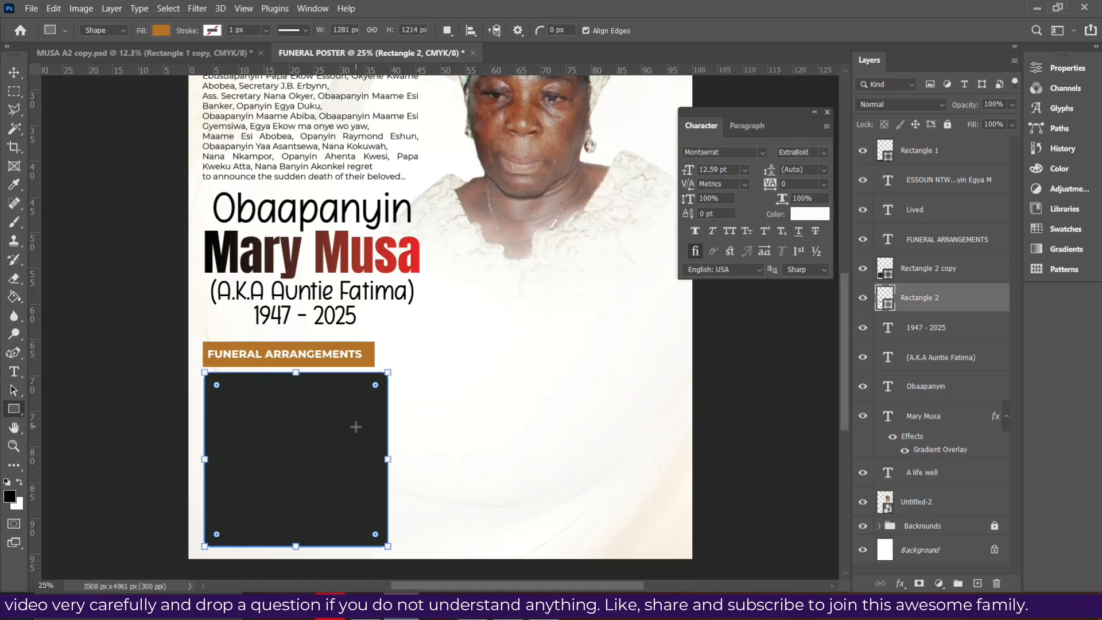
left_click_drag(388, 460, 375, 460)
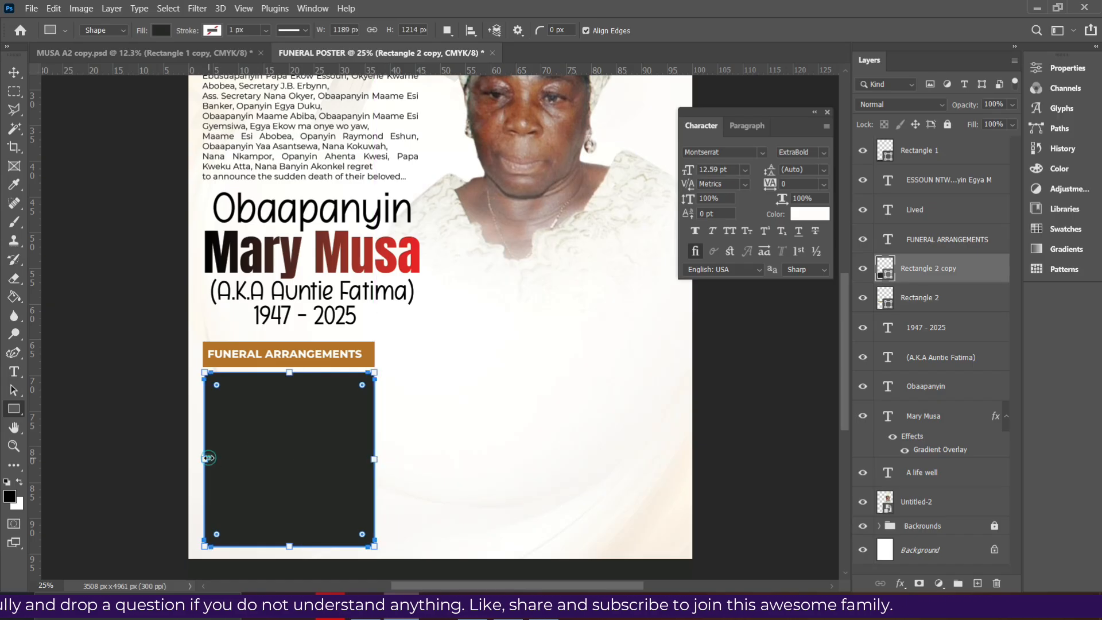
Alt-drag a copy of the FUNERAL ARRANGEMENTS heading down into the dark panel
left_click(14, 72)
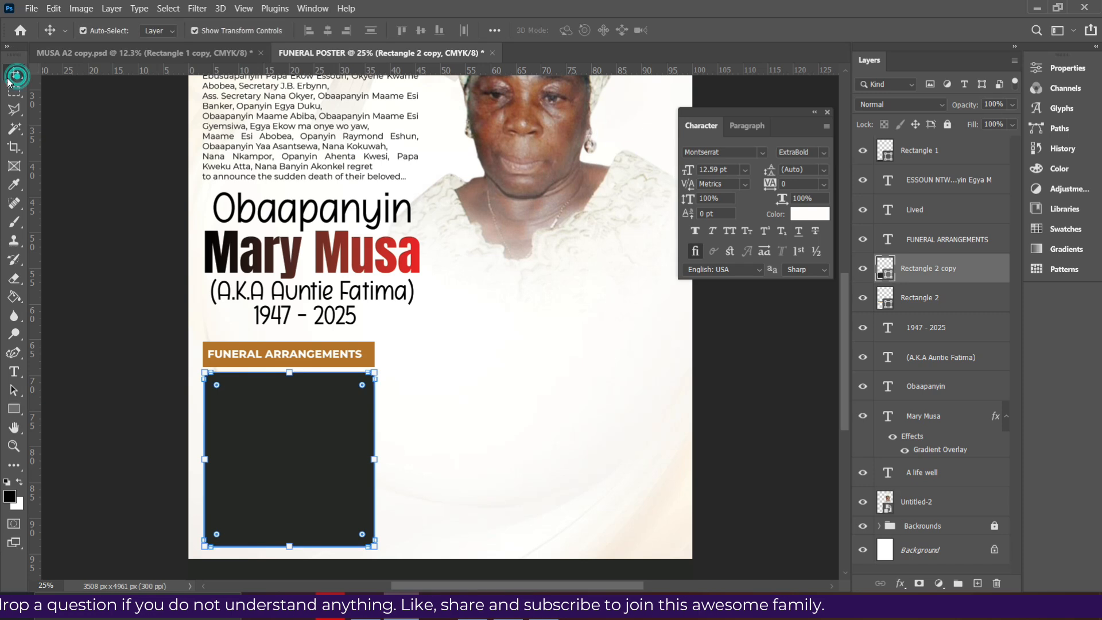
scroll(294, 467, "down", 3)
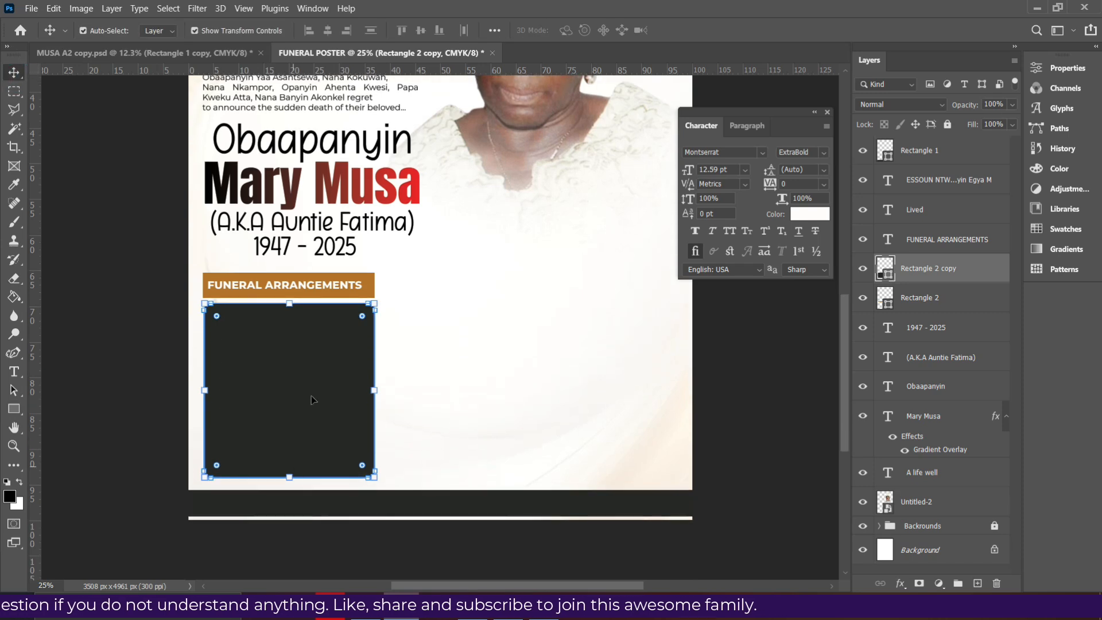
scroll(676, 391, "up", 1)
left_click(703, 376)
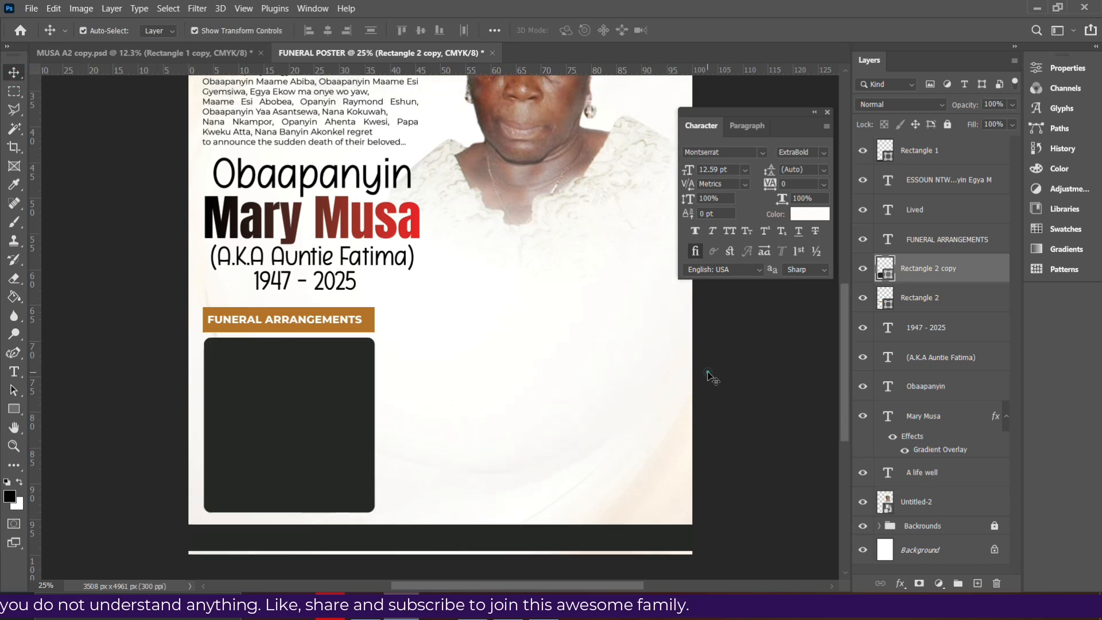
left_click(343, 327)
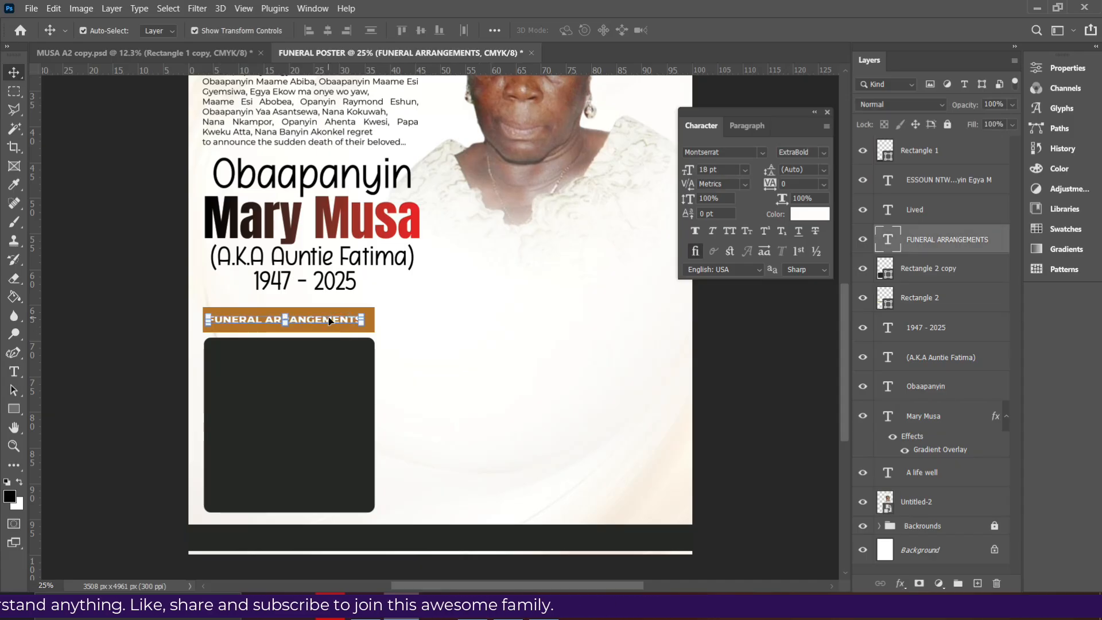
left_click_drag(327, 320, 333, 357)
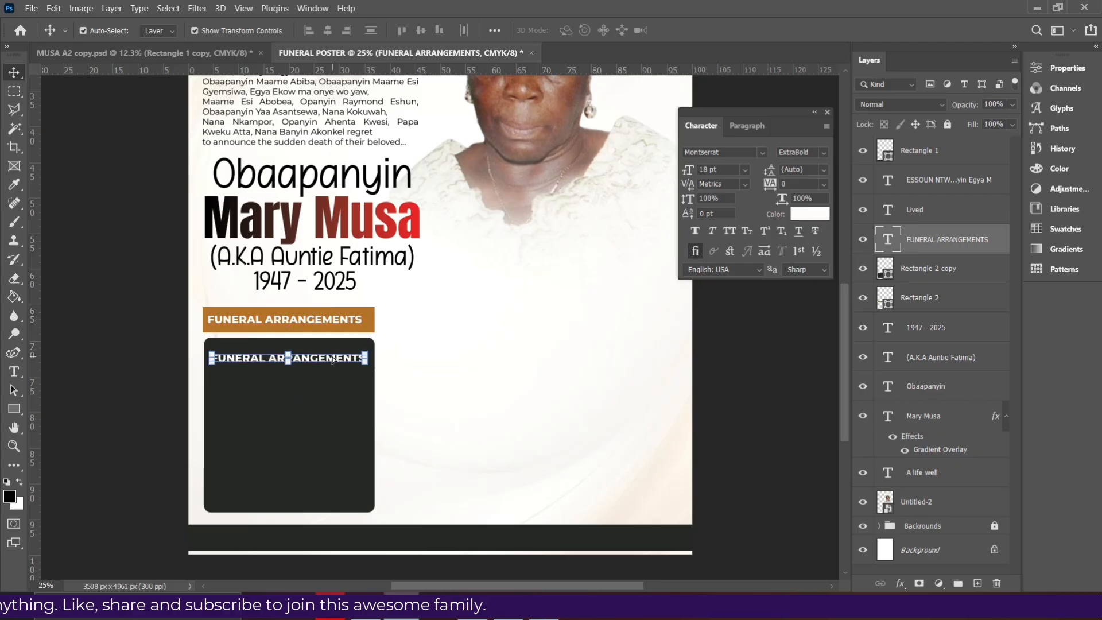
key("alt+Tab")
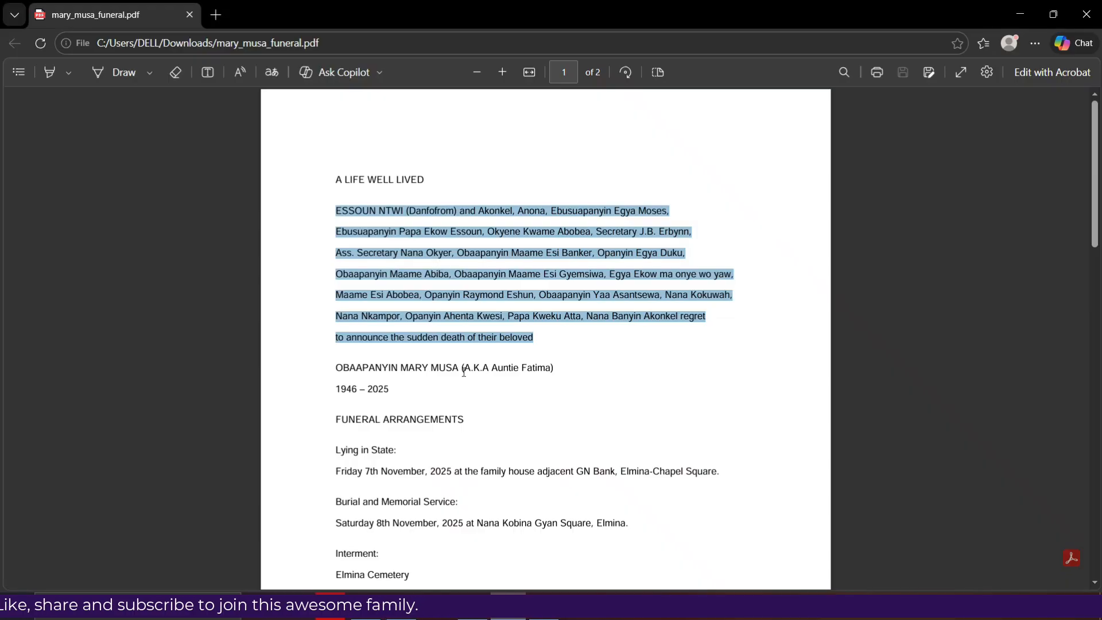
scroll(371, 313, "down", 3)
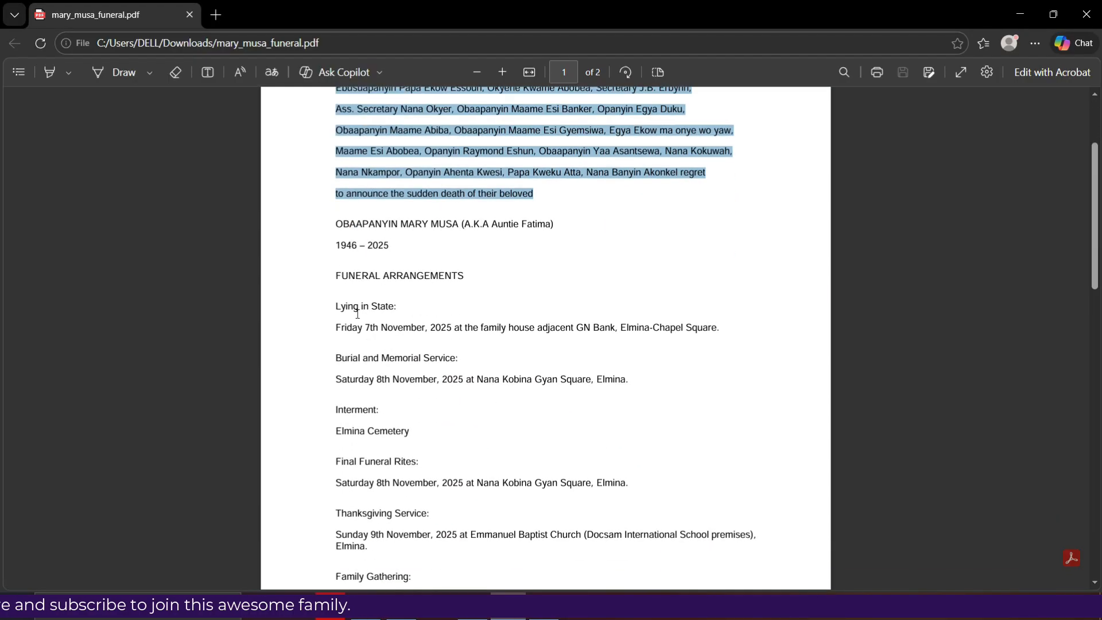
left_click_drag(335, 310, 731, 337)
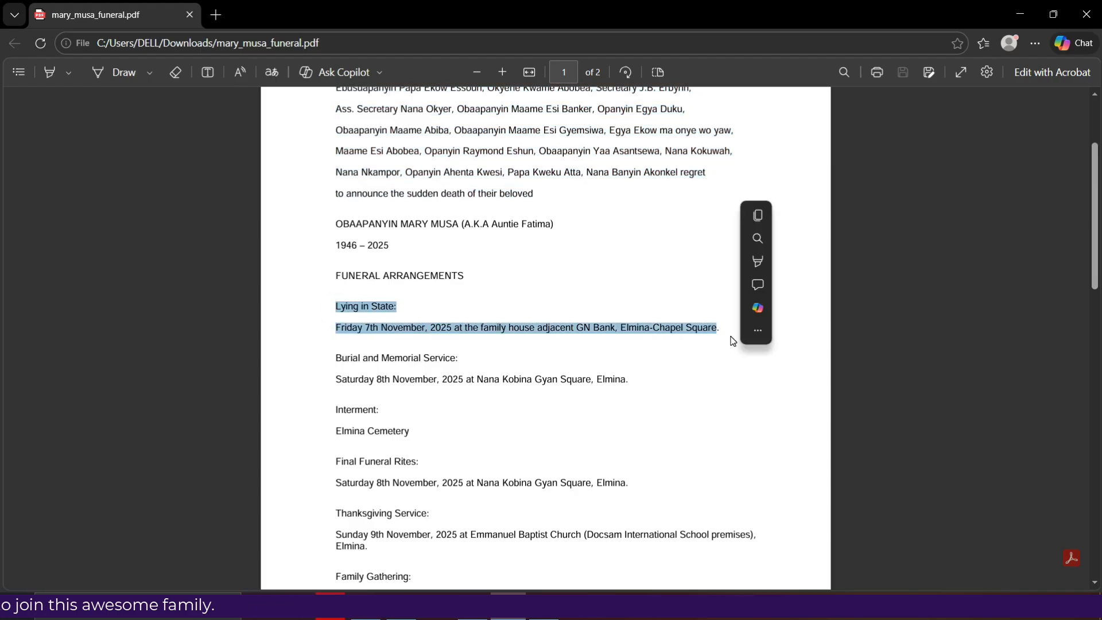
left_click(529, 343)
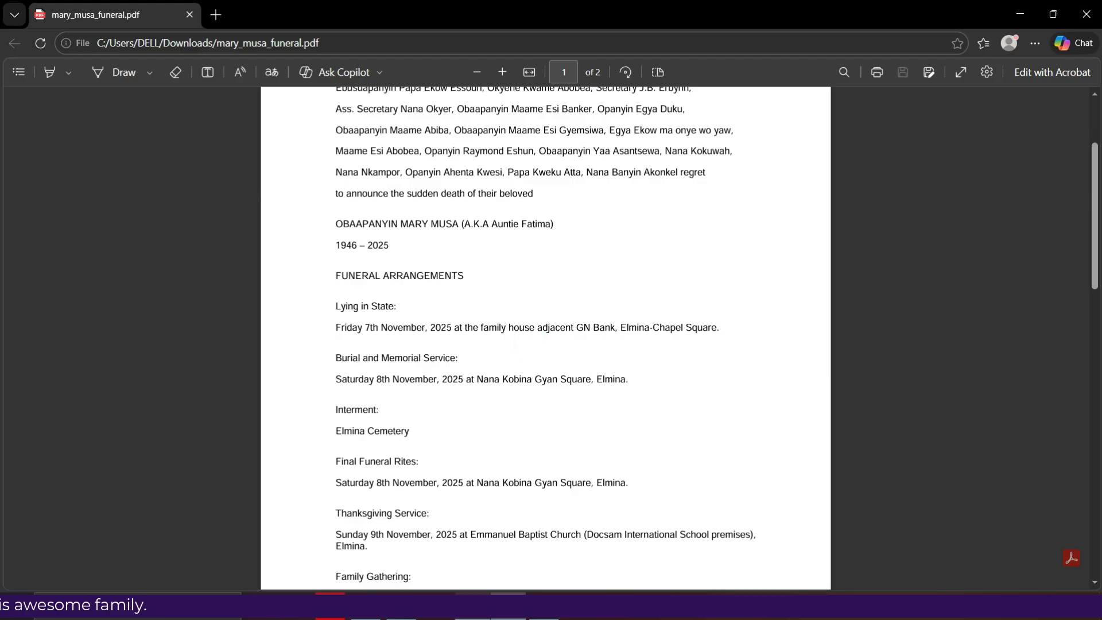
key("alt+Tab")
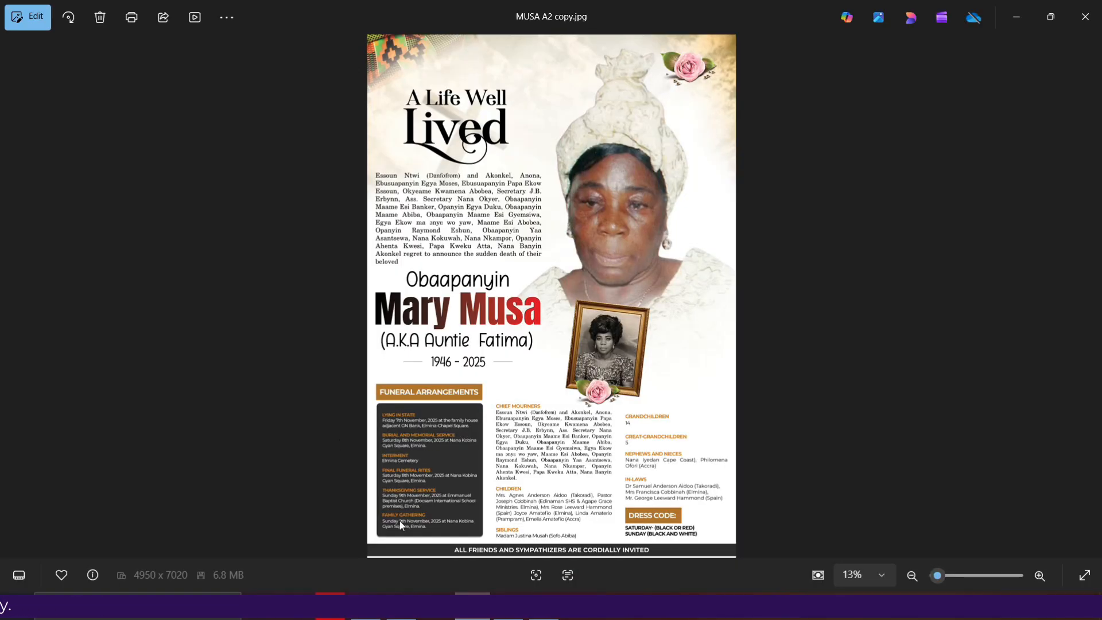
left_click(508, 605)
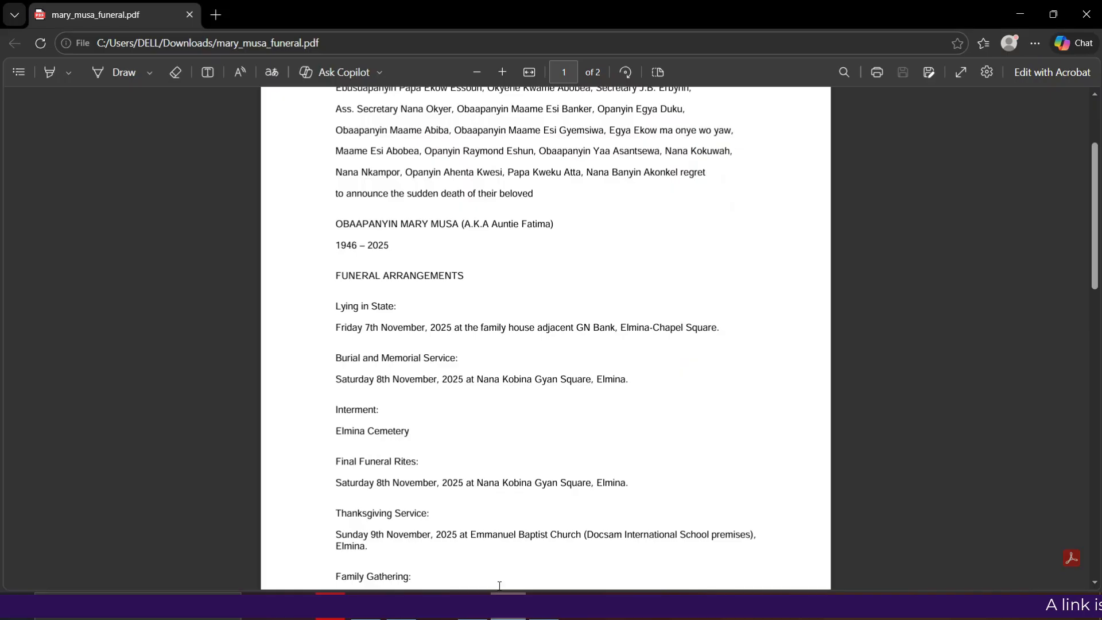
left_click_drag(336, 305, 726, 335)
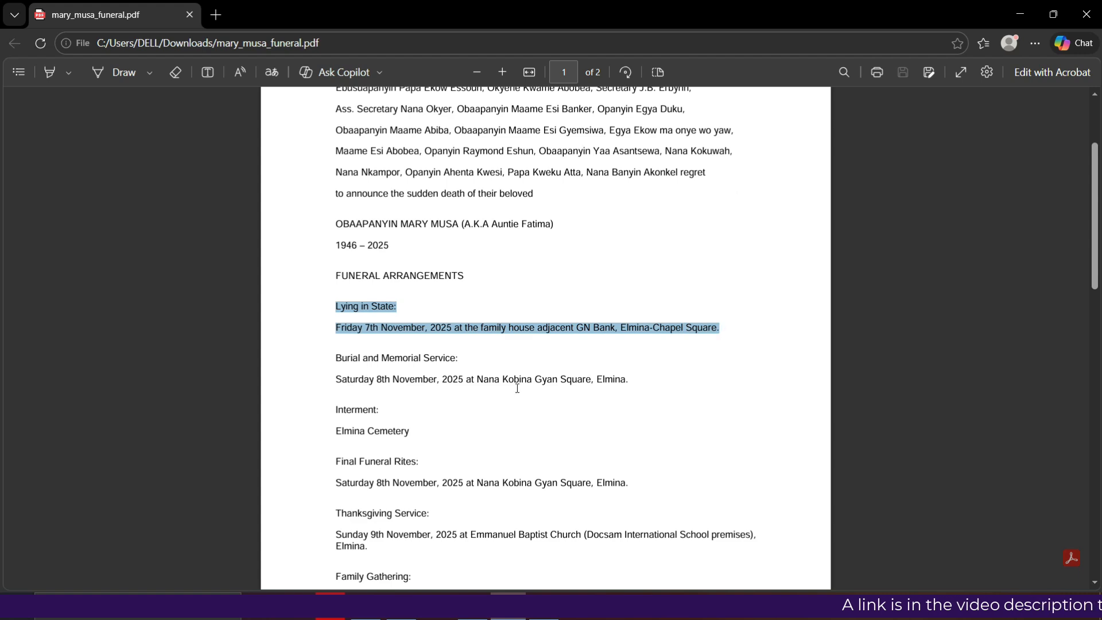
right_click(397, 325)
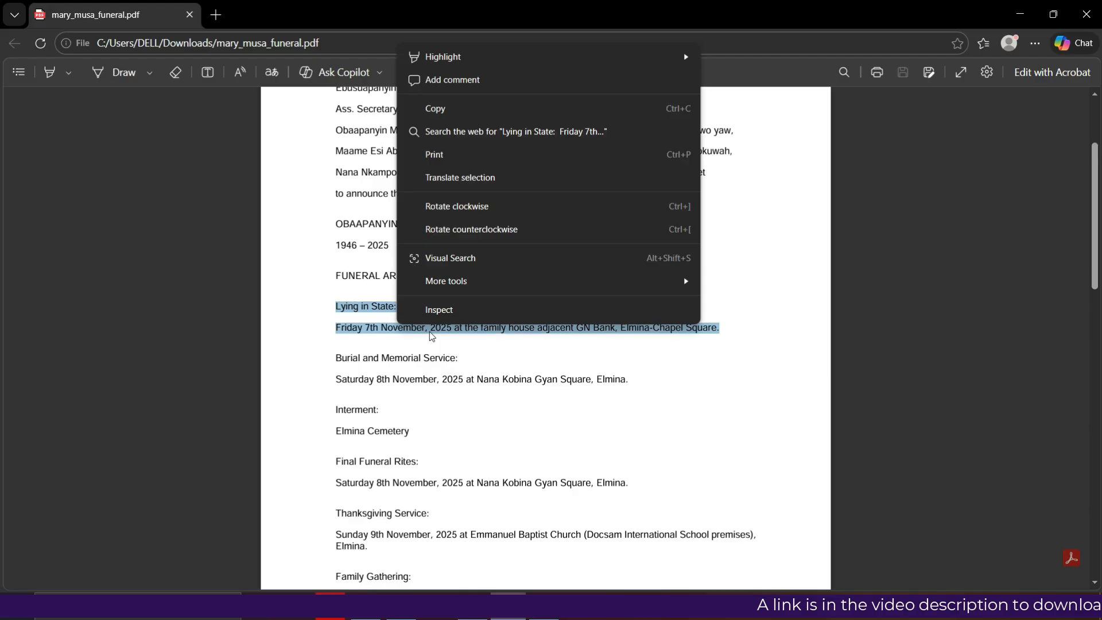
left_click(448, 107)
left_click(401, 606)
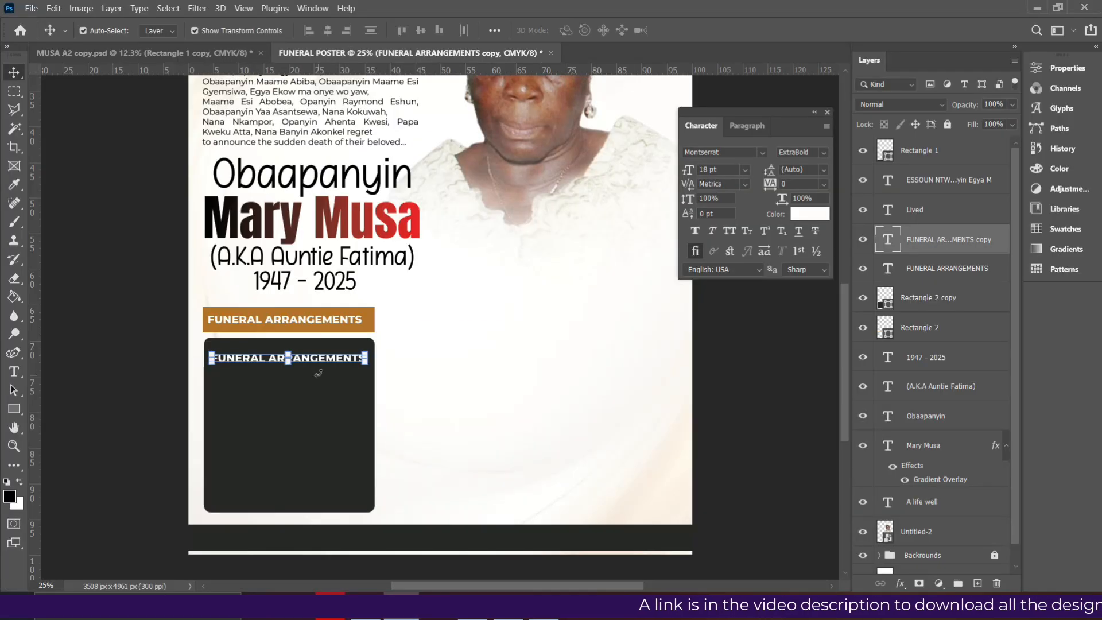
Set the copied heading to Regular 16 pt and nudge it down-left in the panel
left_click(820, 152)
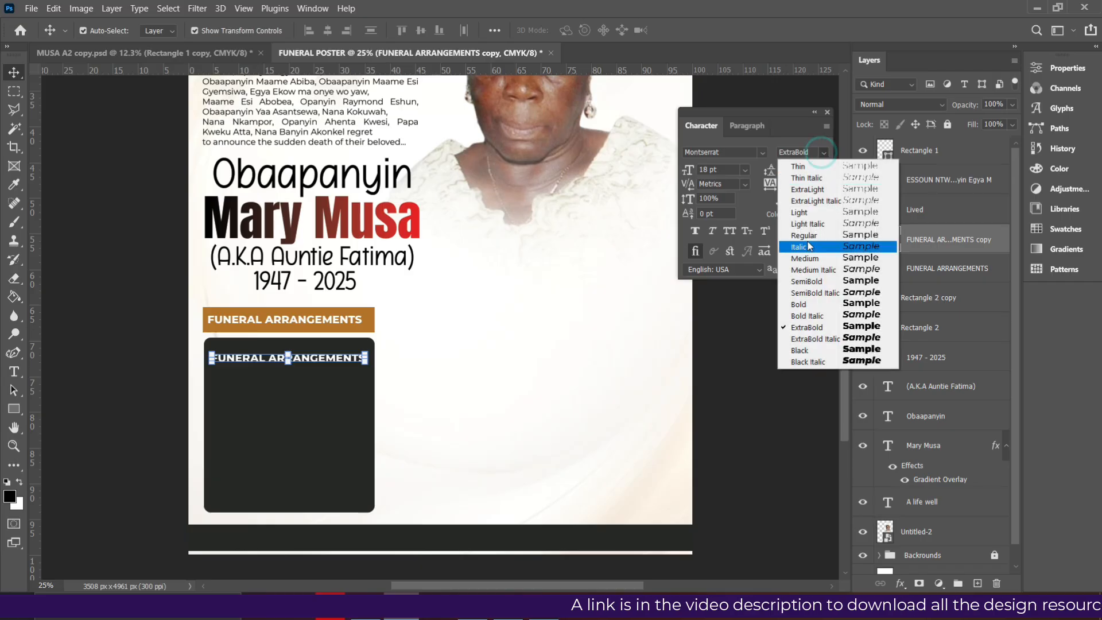
left_click(807, 238)
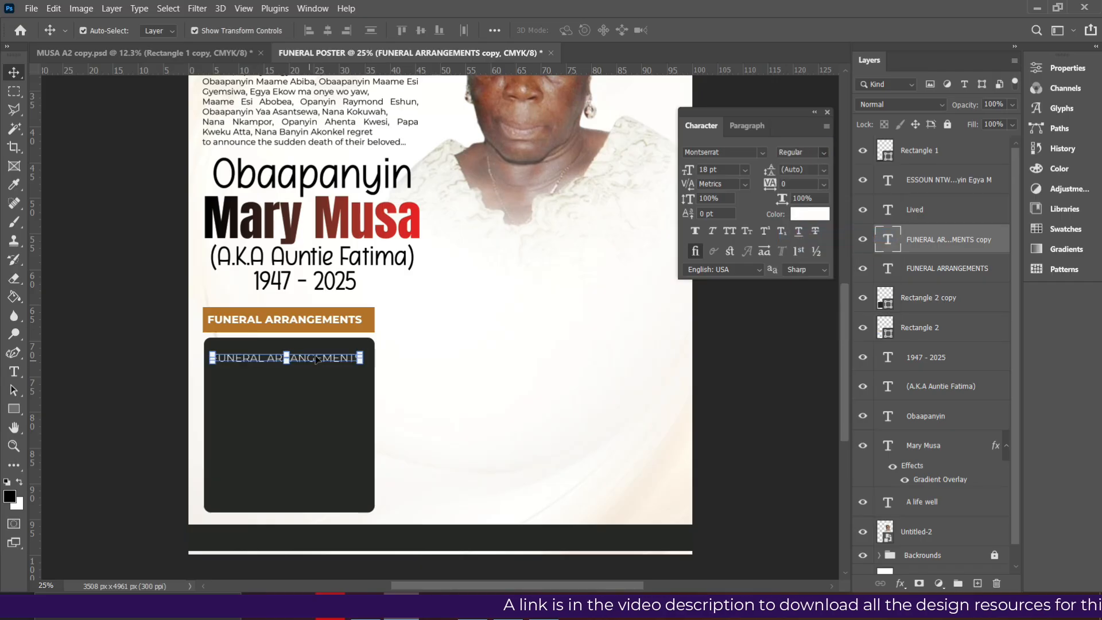
left_click(745, 170)
left_click(717, 279)
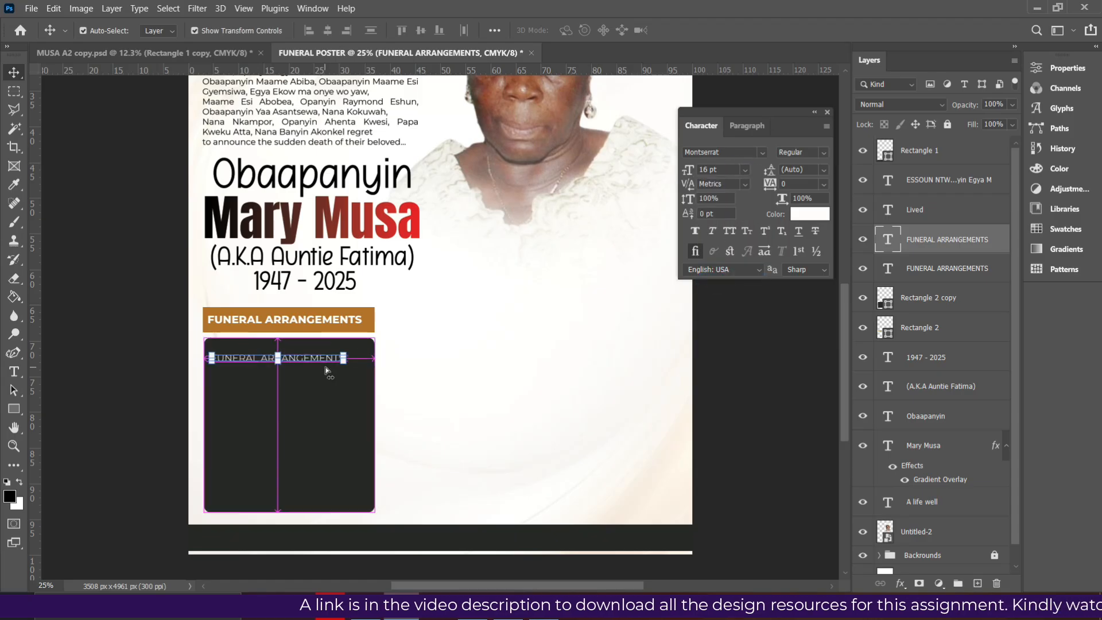
left_click_drag(289, 365, 285, 371)
Paste the Lying in State: heading and Friday 7th November details over the copied text
double_click(284, 372)
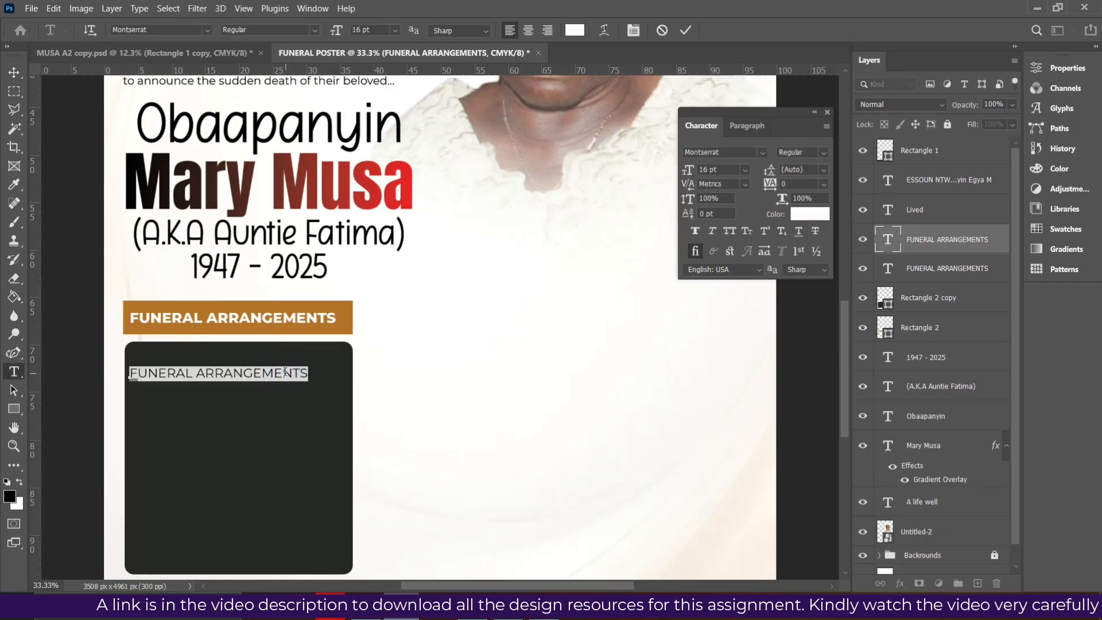
key("ctrl+v")
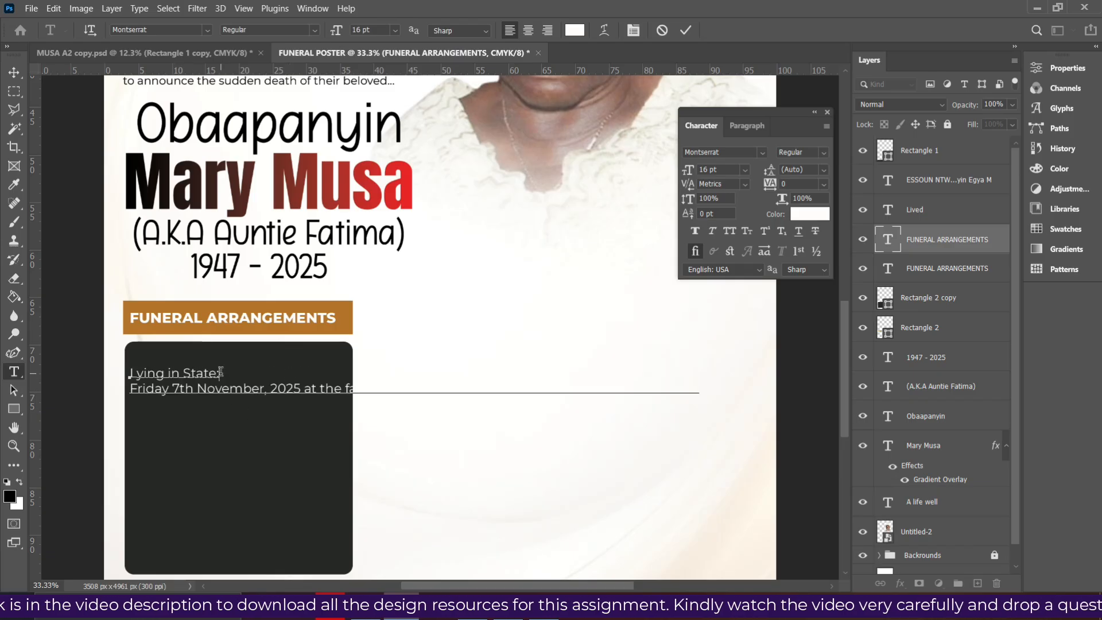
left_click_drag(221, 372, 122, 362)
left_click(251, 390)
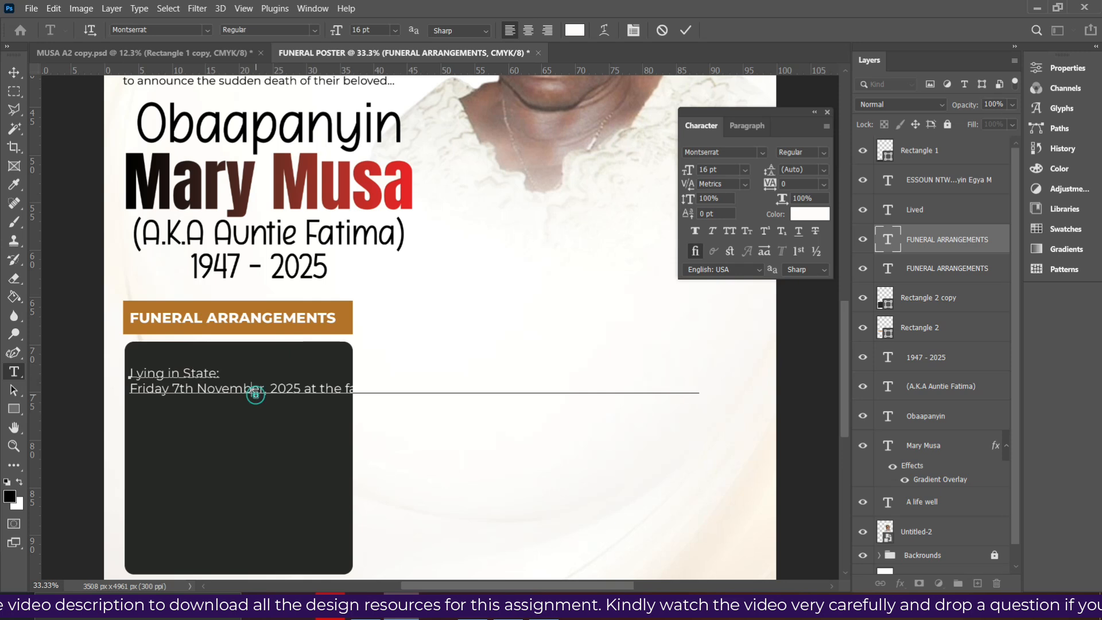
key("alt+Tab")
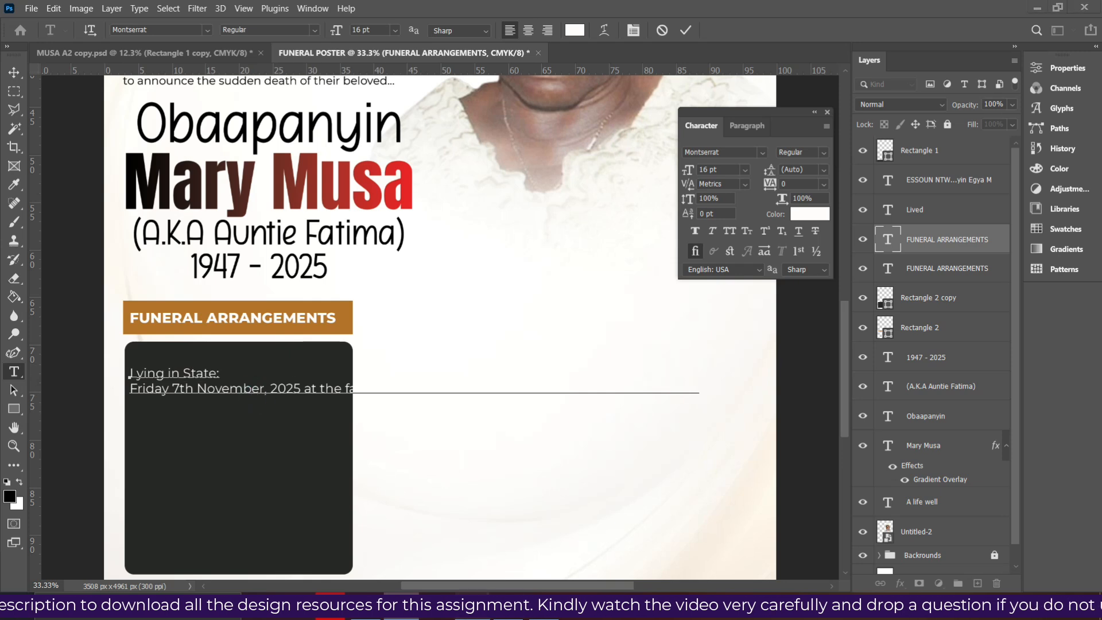
key("alt+Tab")
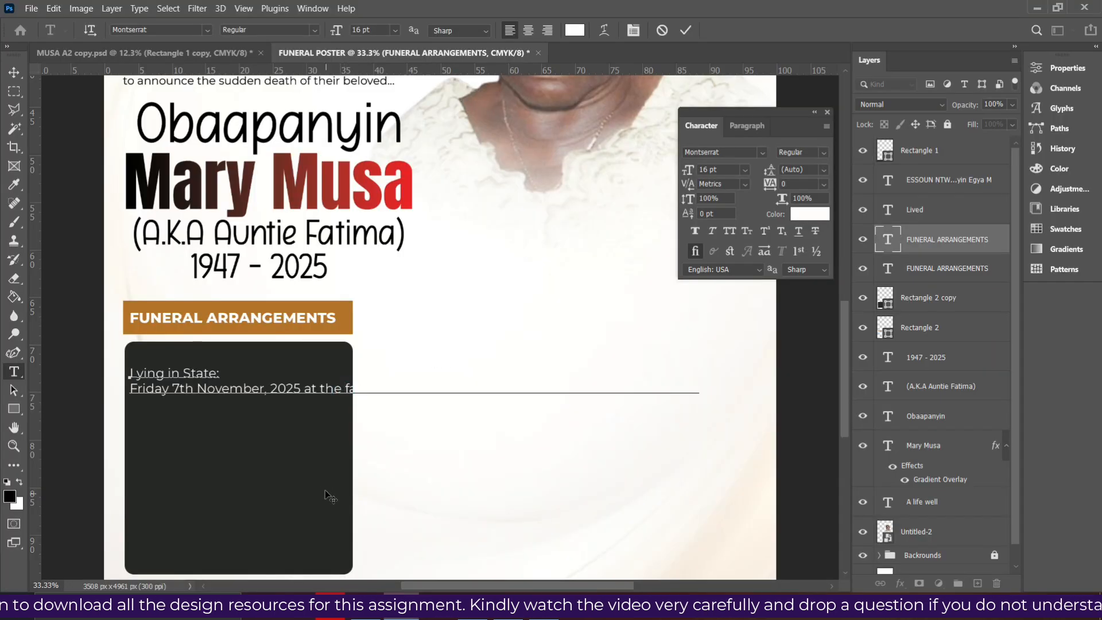
Resize the event text to 12 pt and break the long line after 'house'
left_click(686, 29)
key("v")
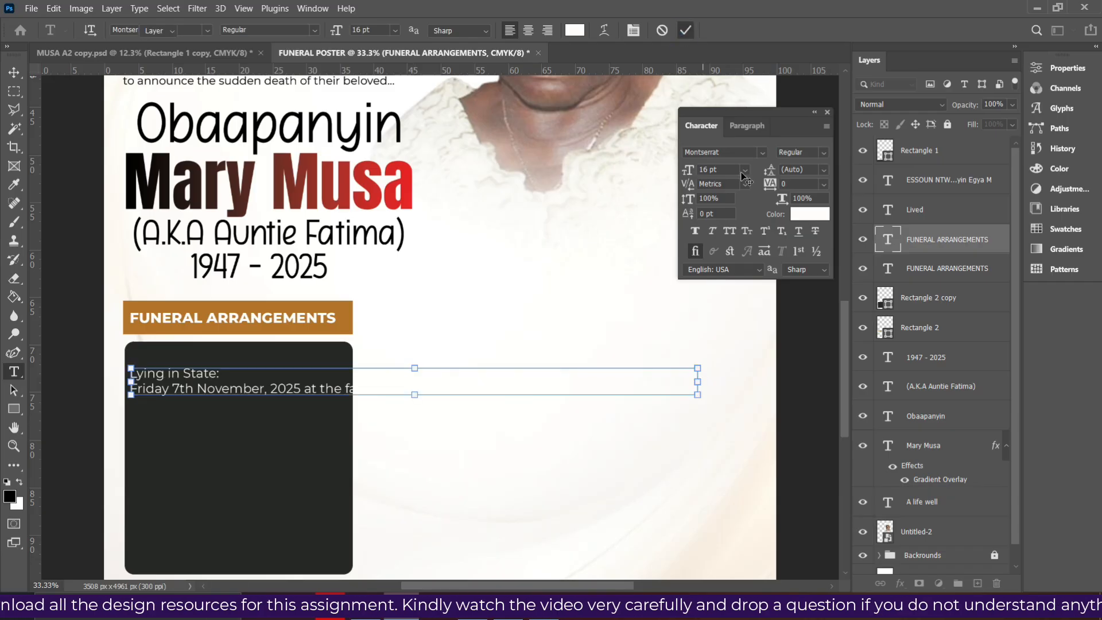
left_click(744, 170)
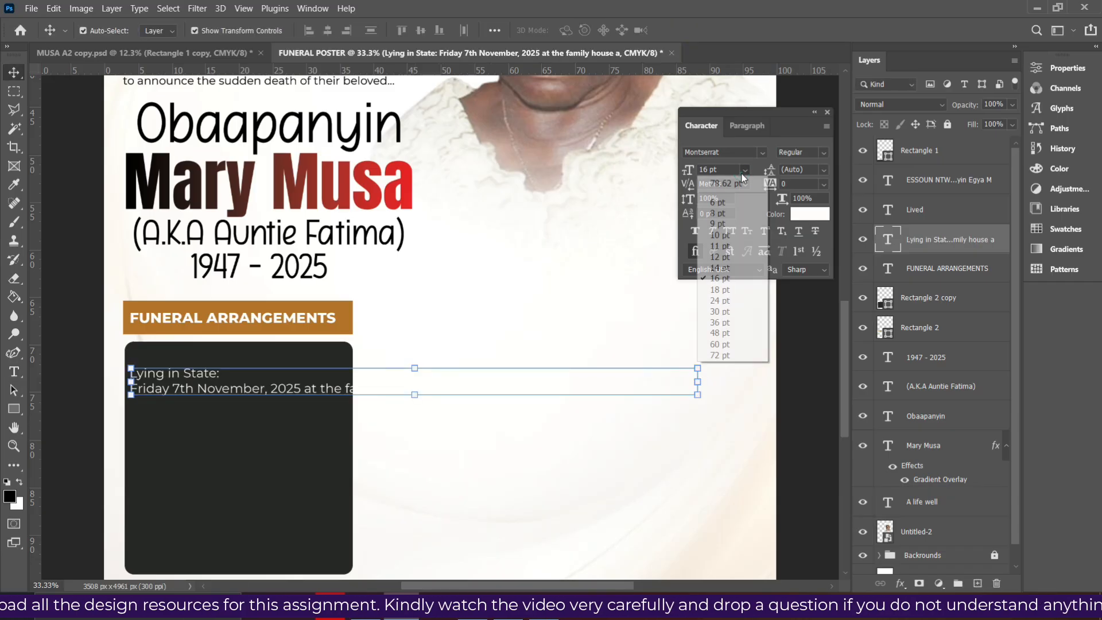
left_click(725, 267)
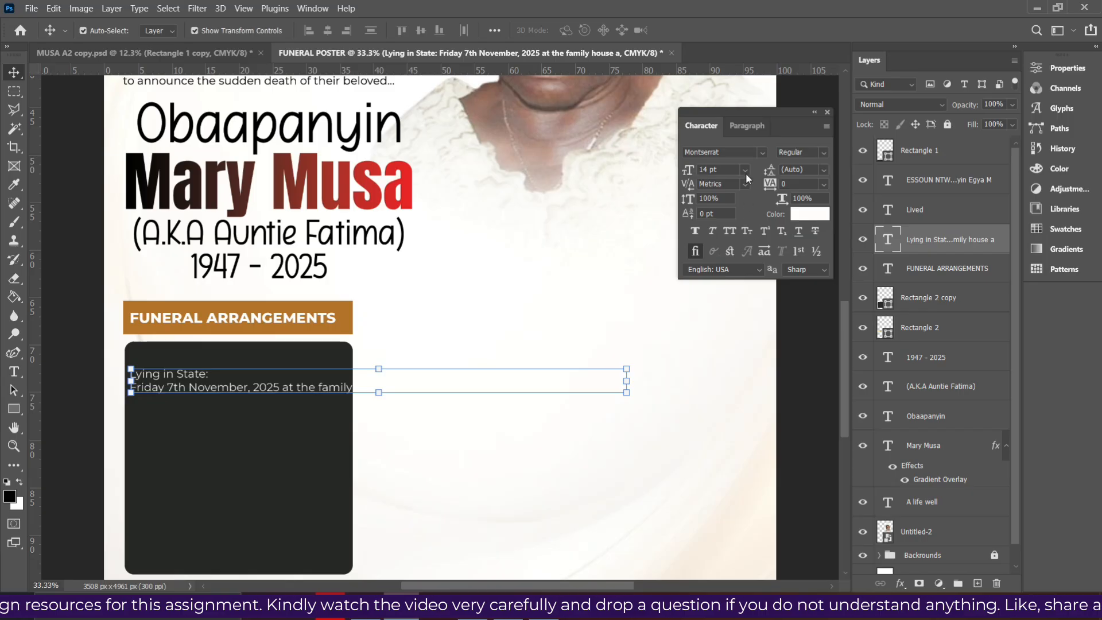
left_click(745, 170)
left_click(725, 257)
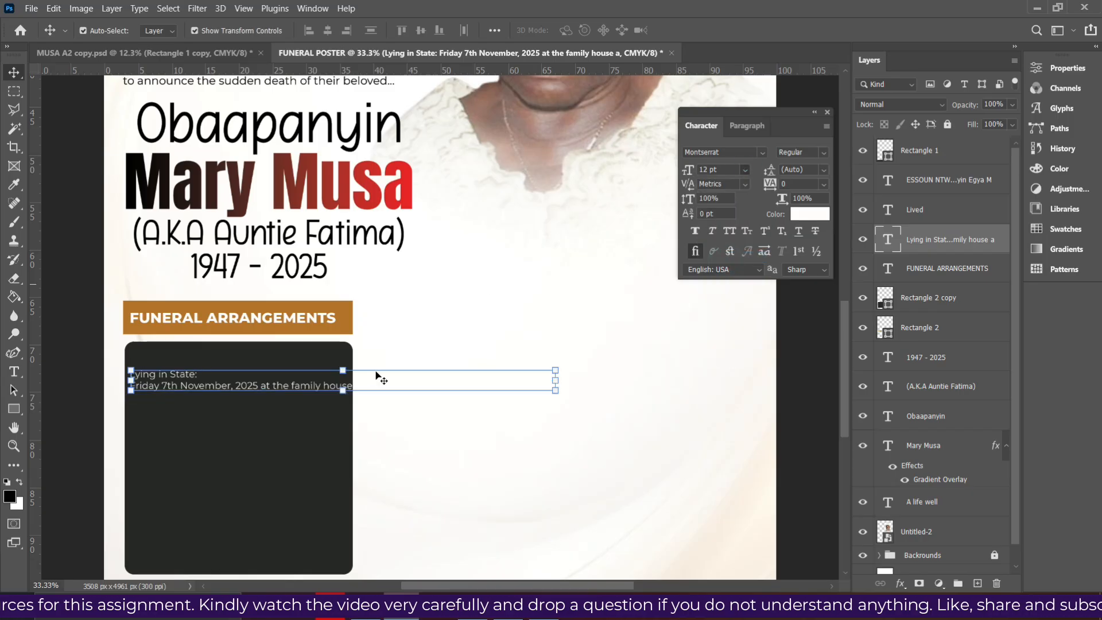
double_click(291, 393)
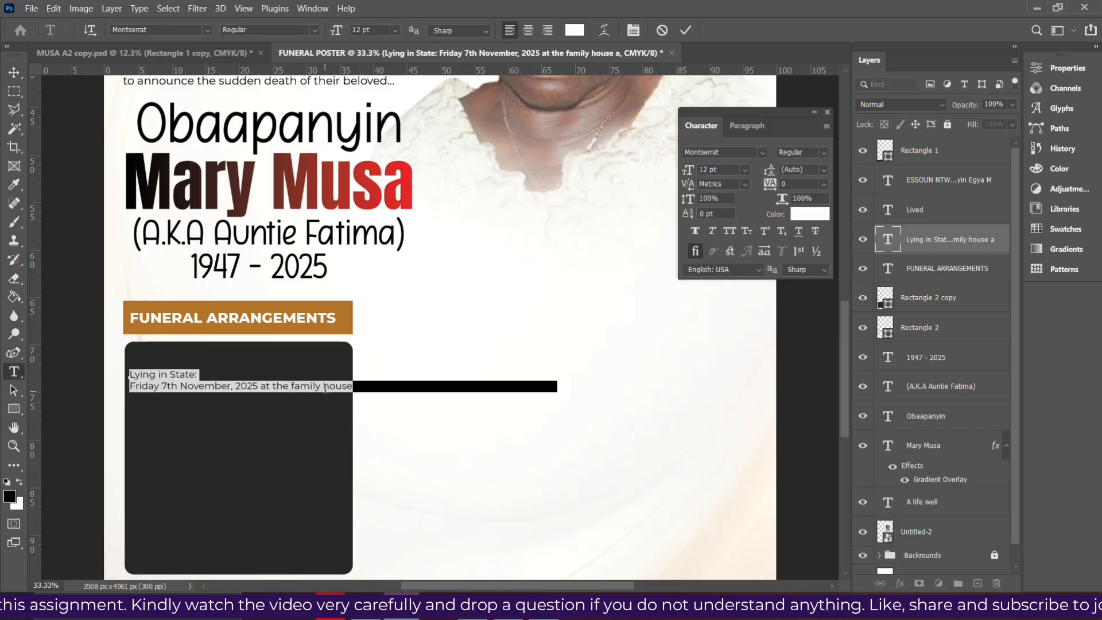
left_click(329, 386)
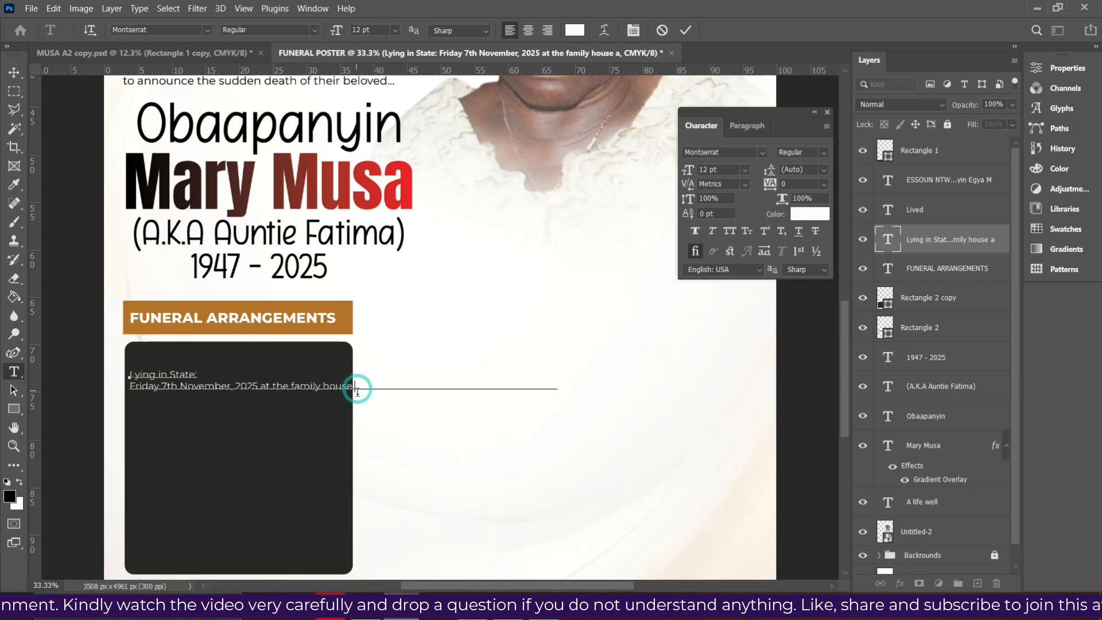
key("Return")
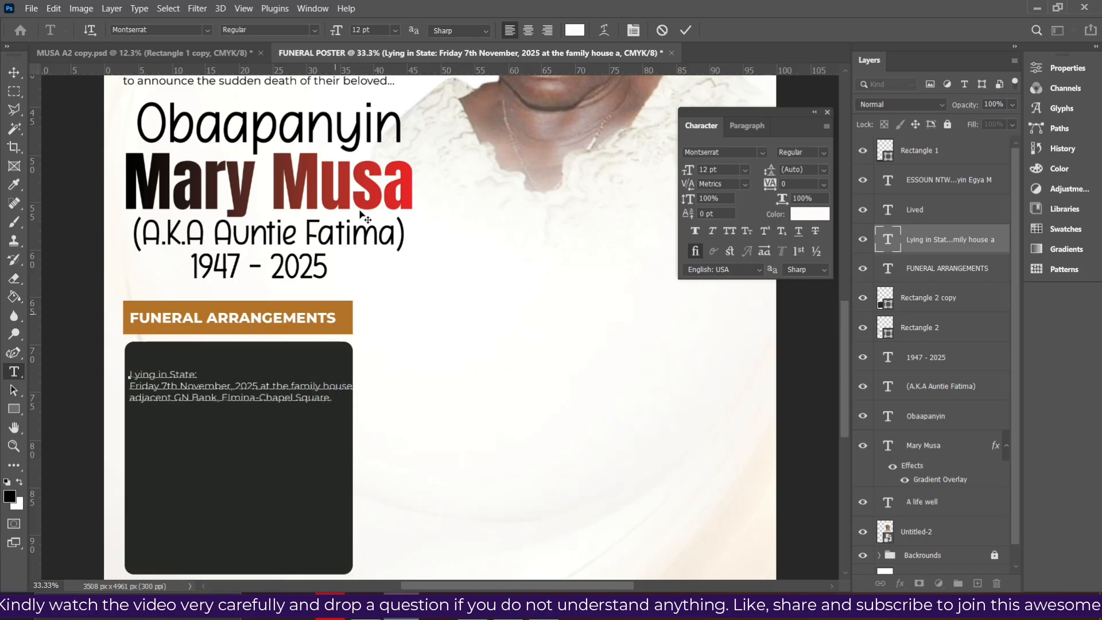
Set the event text to 11 pt, scale it up to about 11.57 pt, and select its heading
left_click(686, 30)
key("v")
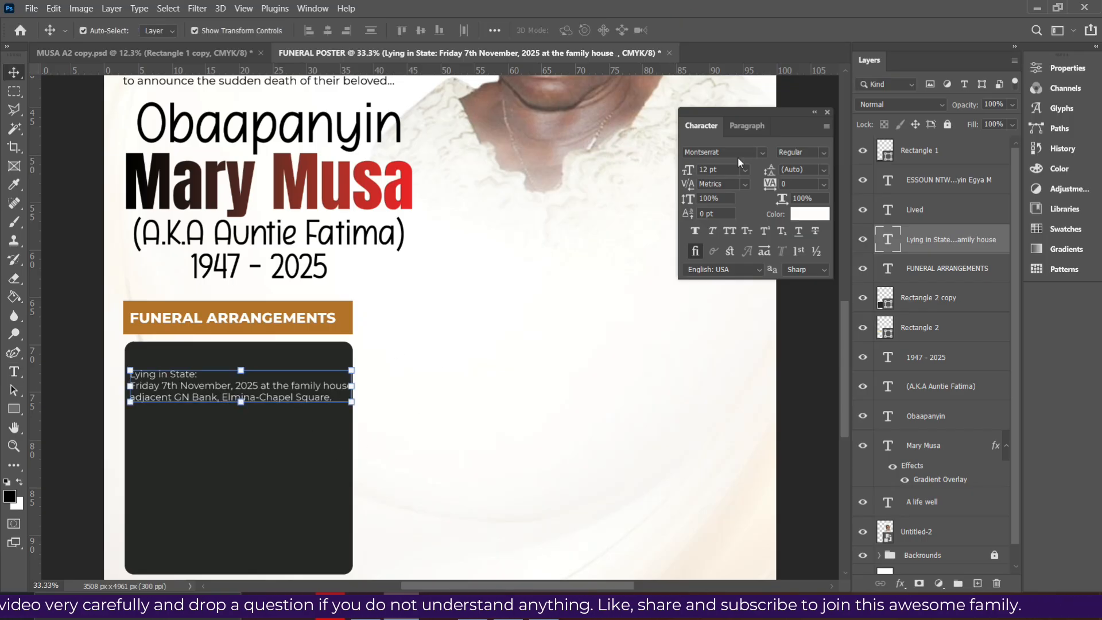
left_click(744, 170)
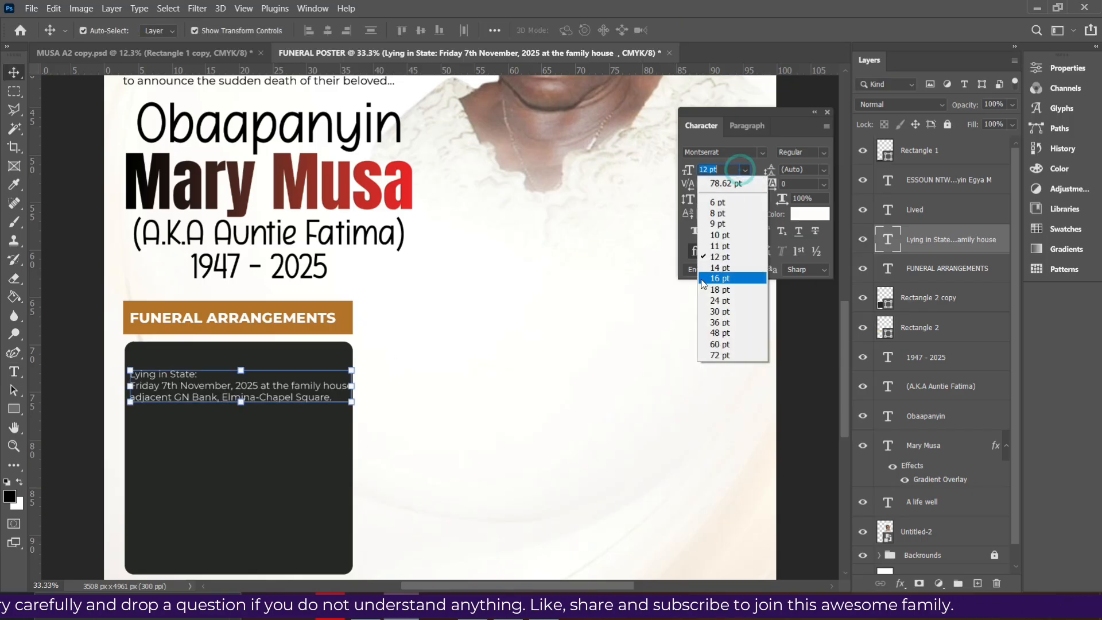
left_click(725, 248)
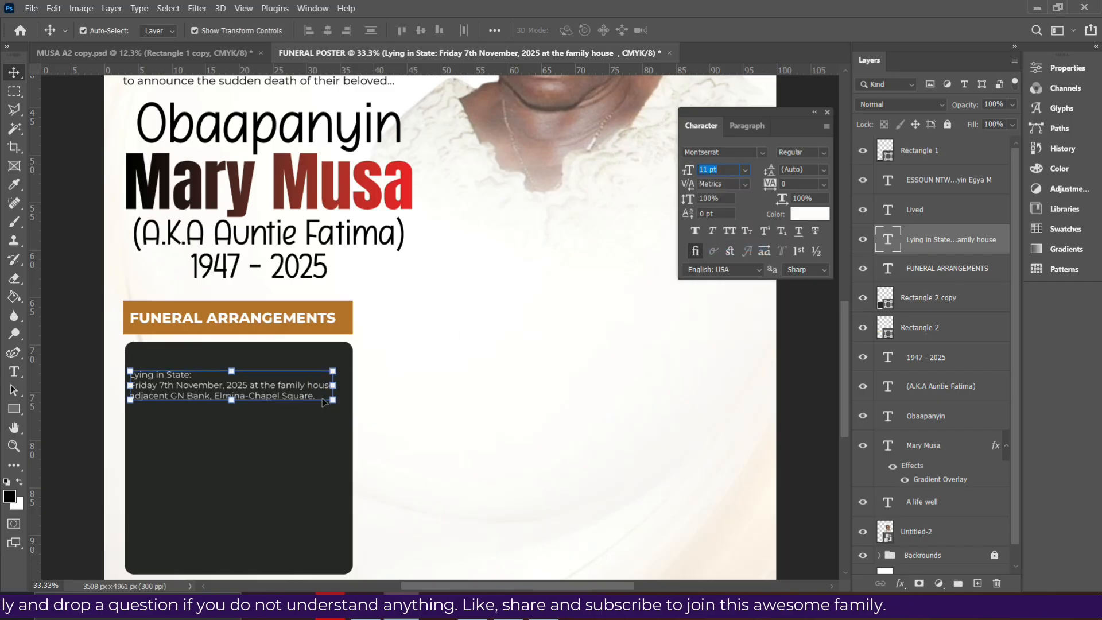
left_click_drag(339, 369, 346, 368)
key("Return")
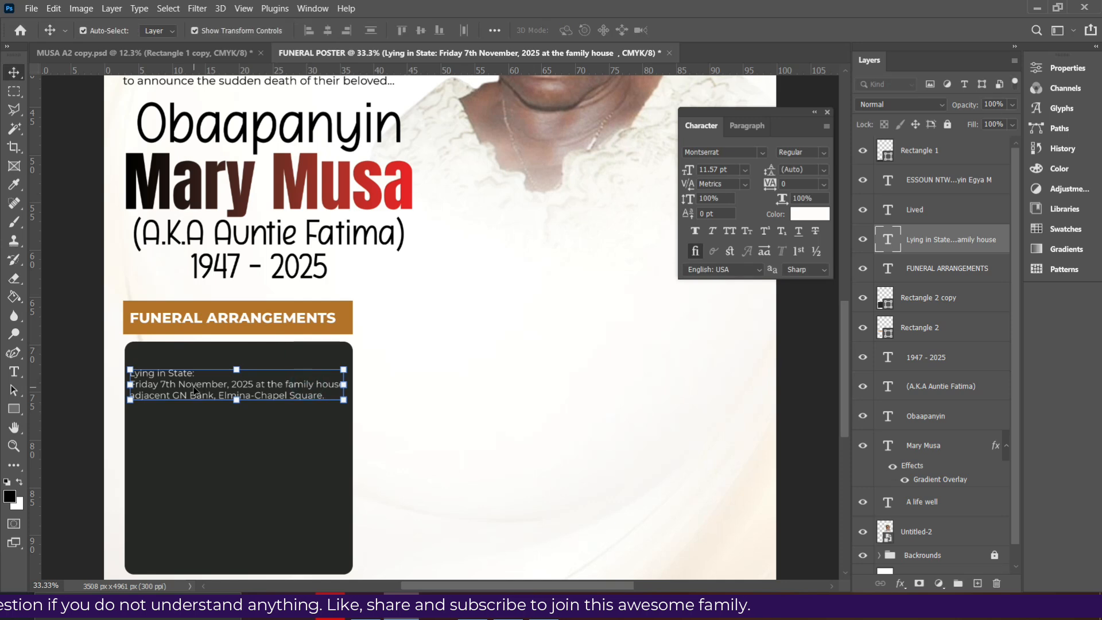
double_click(195, 377)
left_click(195, 374)
left_click_drag(196, 374, 127, 363)
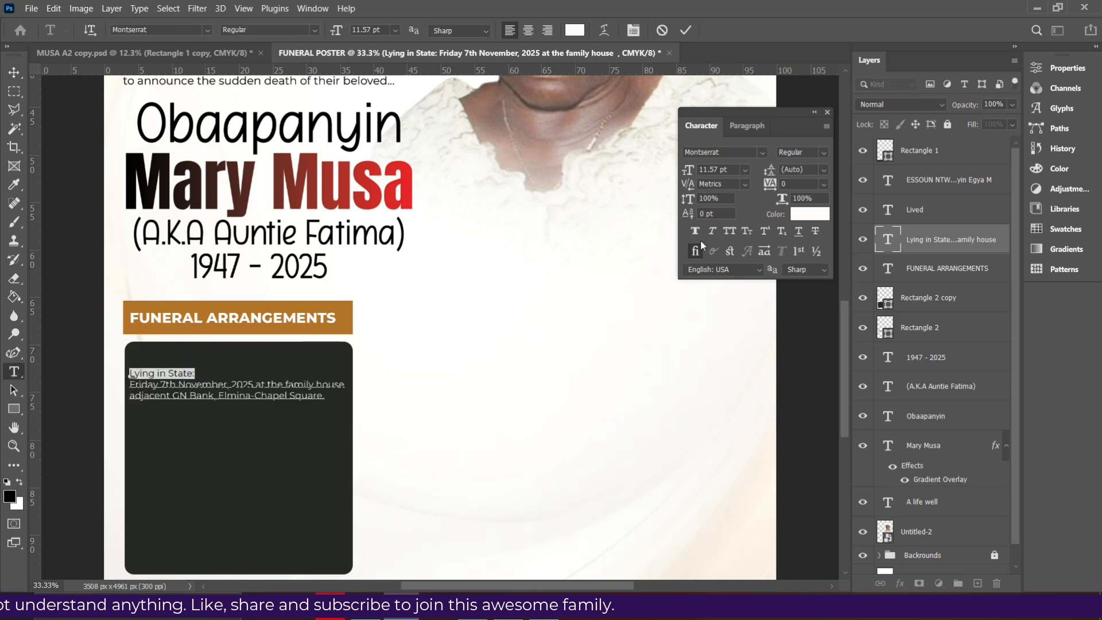
Make the Lying in State: heading All Caps and SemiBold
left_click(730, 231)
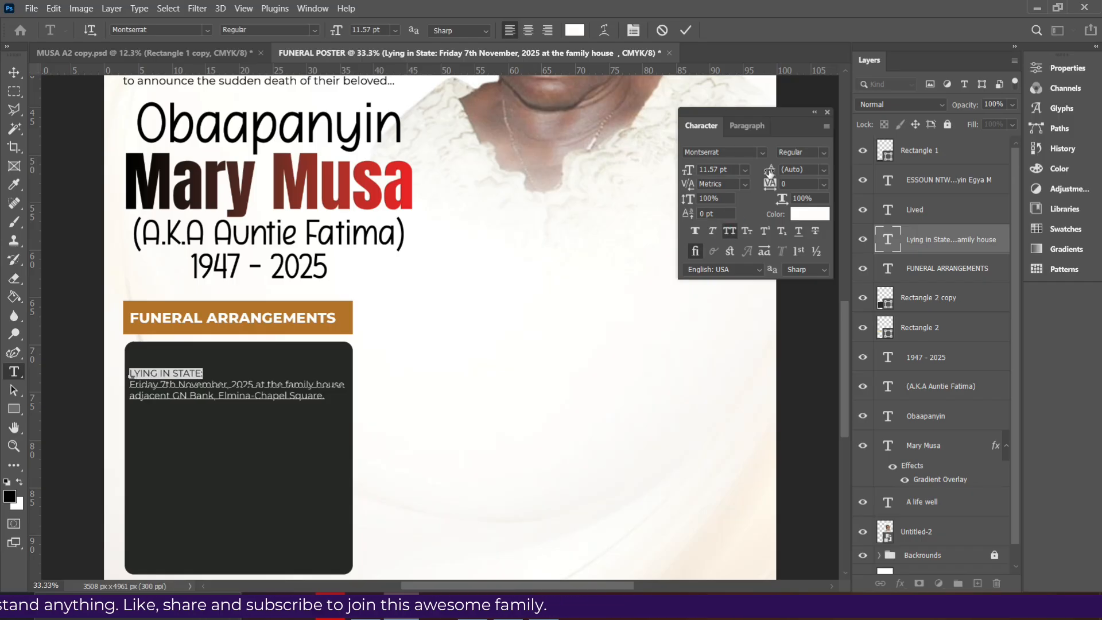
left_click(824, 153)
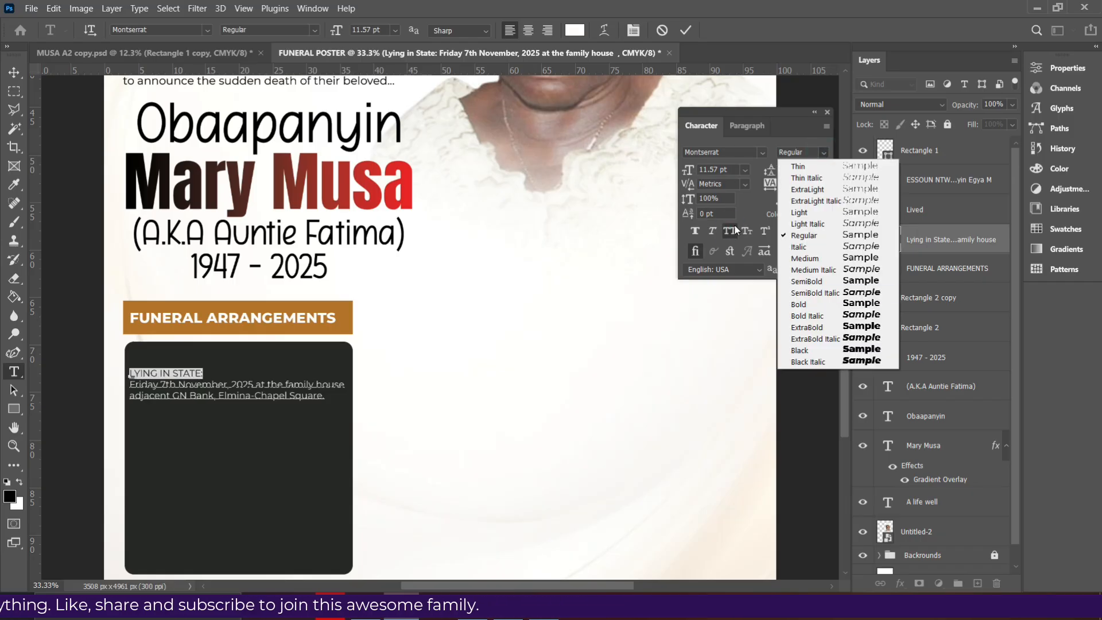
left_click(195, 377)
left_click(199, 375)
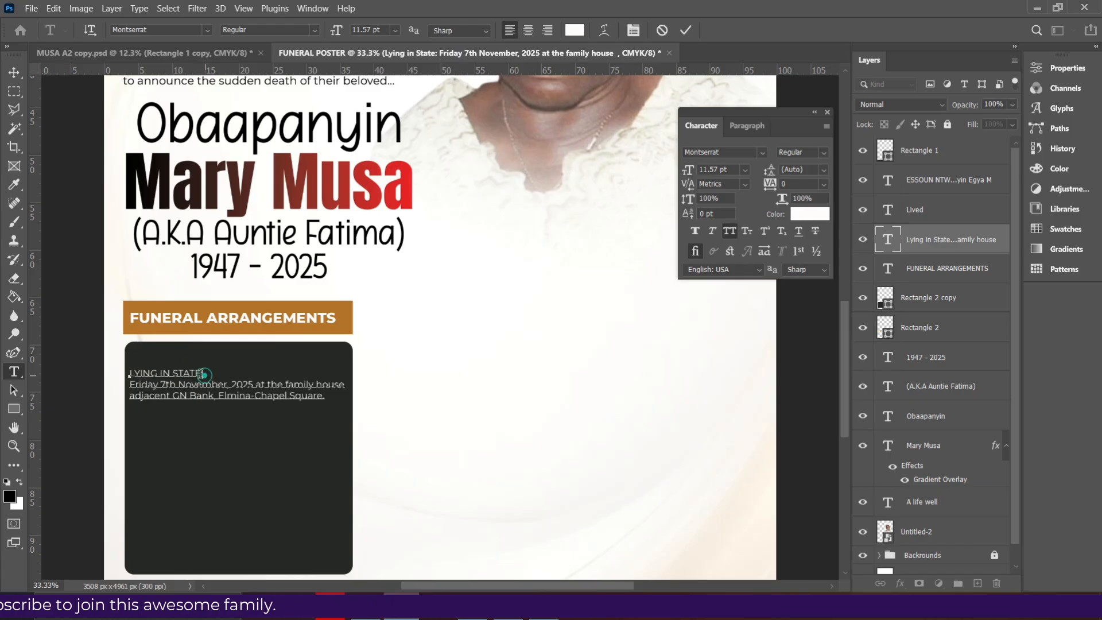
left_click_drag(204, 374, 129, 373)
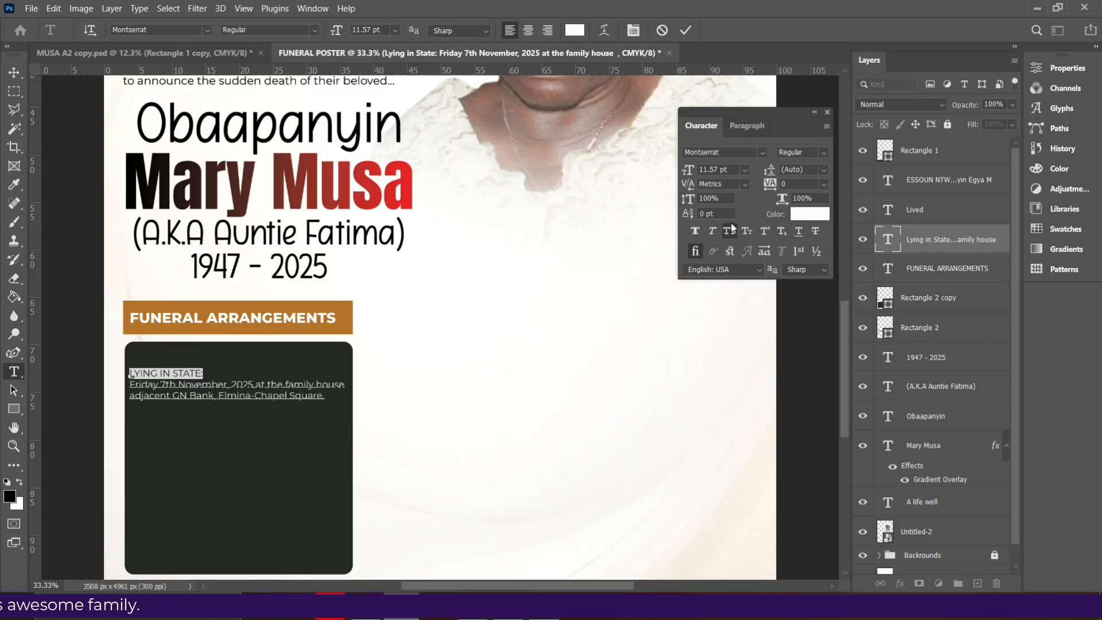
left_click(824, 153)
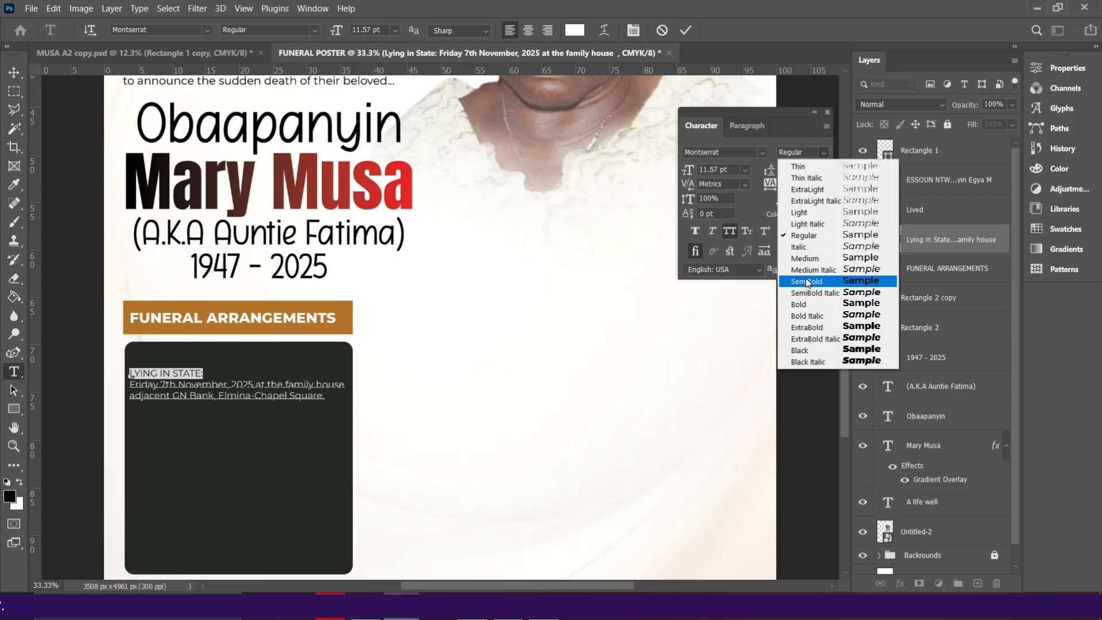
left_click(802, 305)
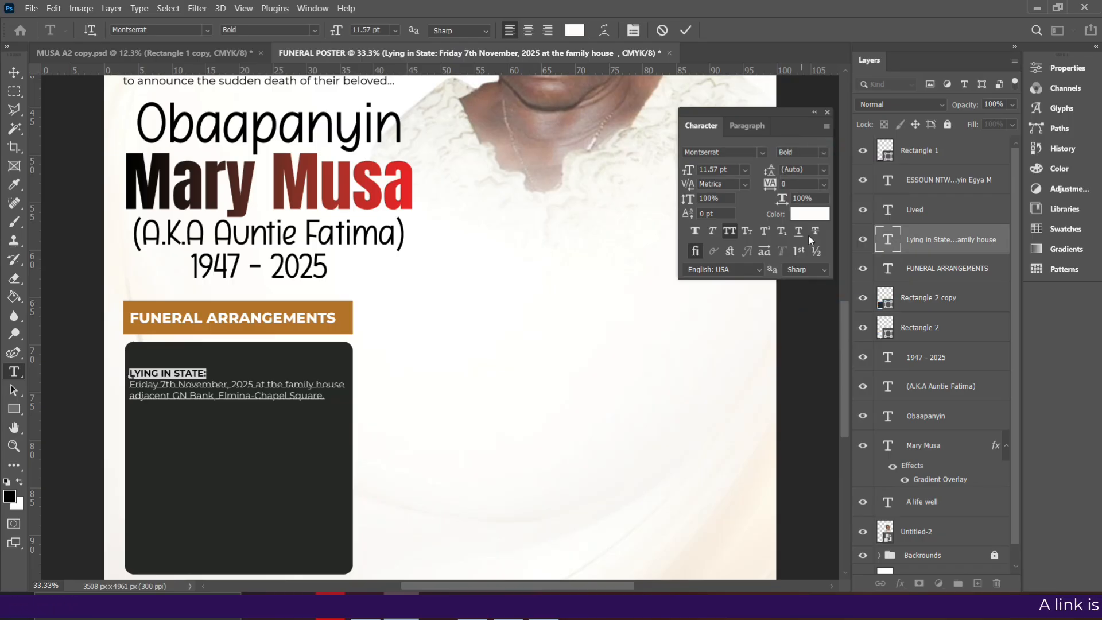
left_click(823, 152)
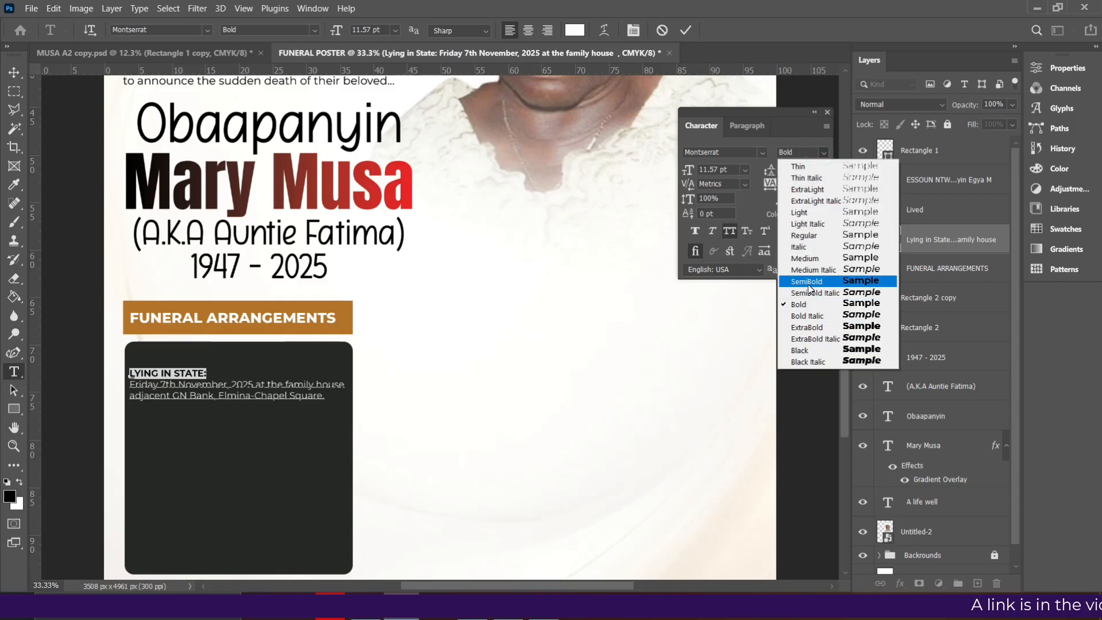
left_click(809, 281)
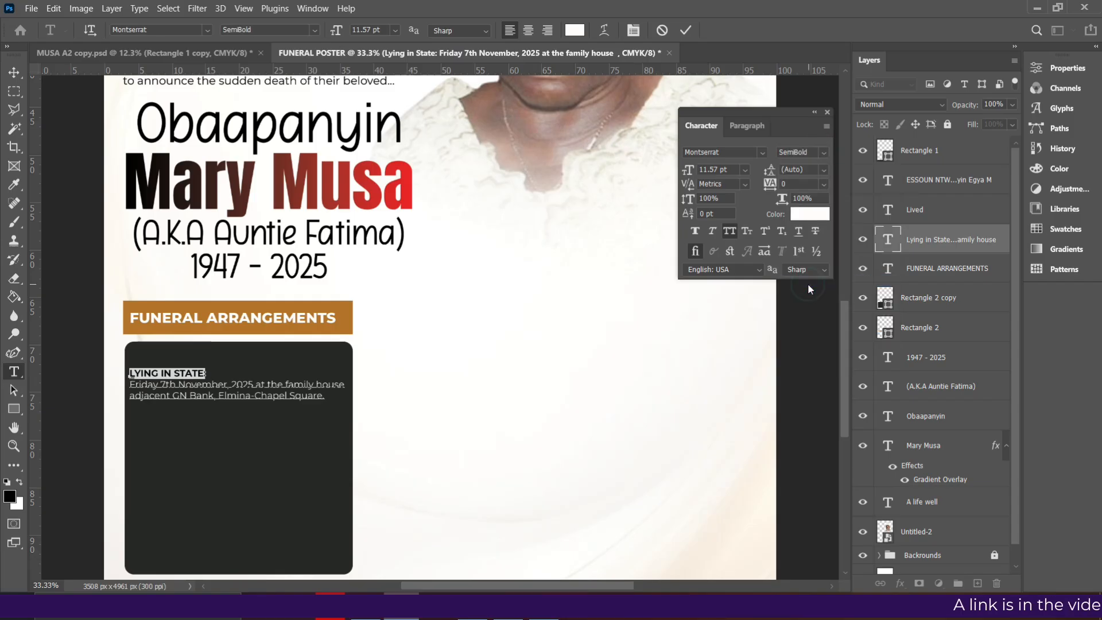
Colour the heading orange #b3732a, sampled from the FUNERAL ARRANGEMENTS bar
left_click(805, 215)
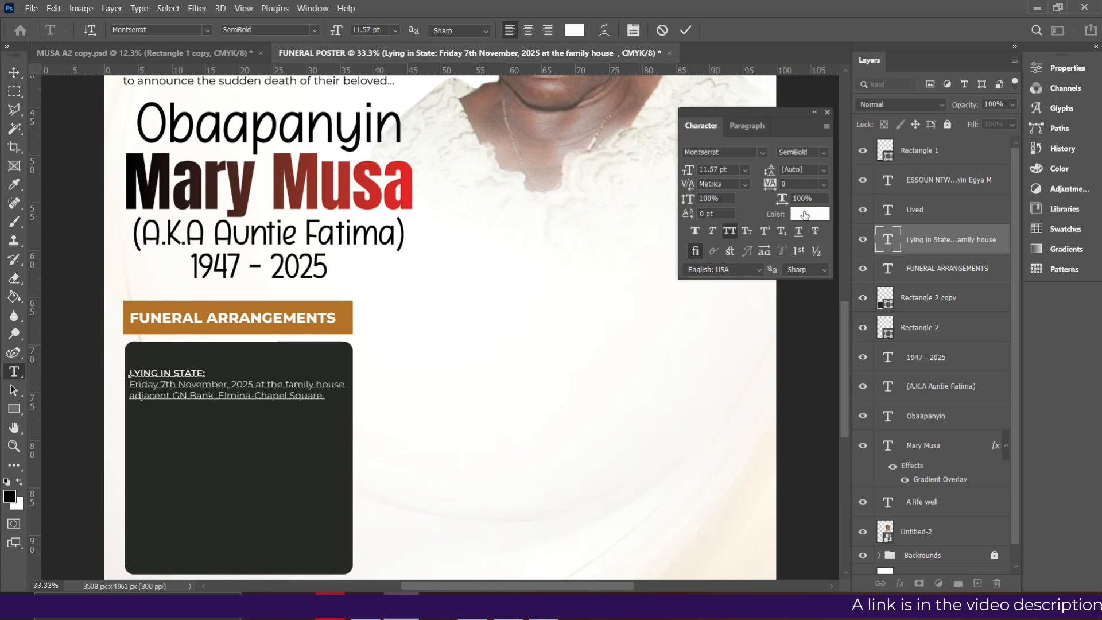
left_click(286, 308)
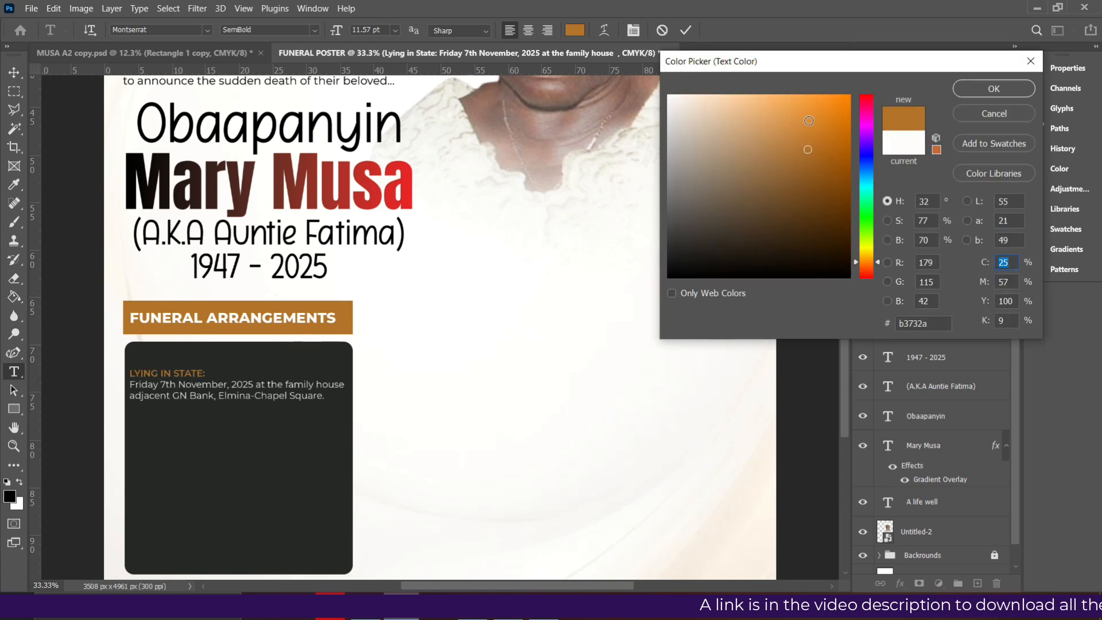
left_click(1014, 92)
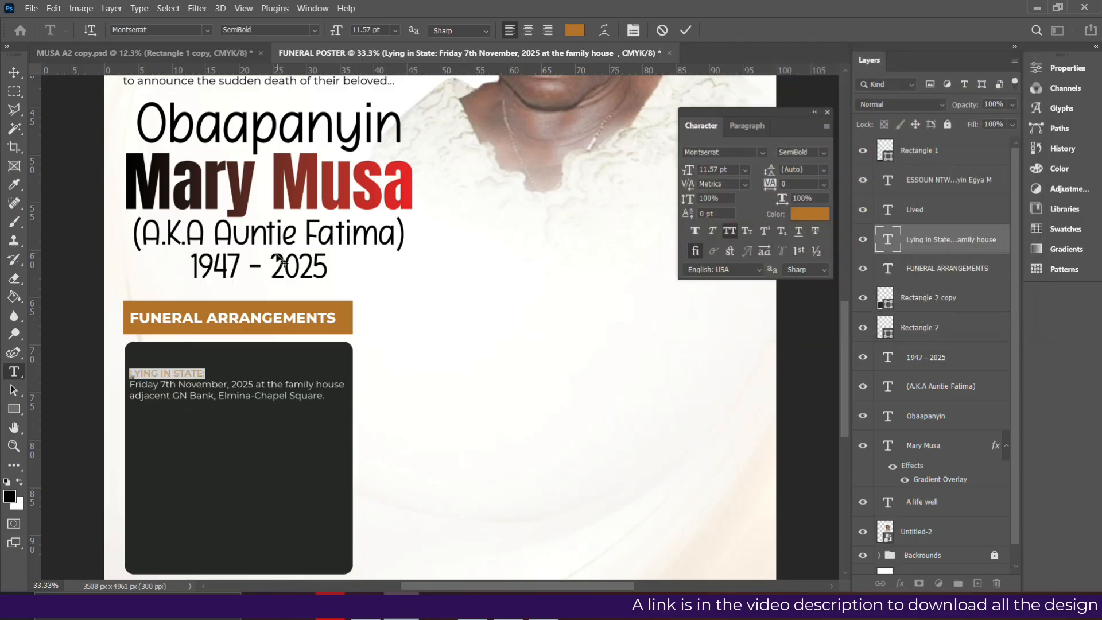
Nudge the Lying in State block up three steps and Alt-drag a duplicate just below it
left_click(686, 30)
key("v")
key("Up")
key("Up")
key("Up")
key("Up")
key("Up")
key("Up")
key("Up")
key("Up")
key("Up")
key("Up")
key("Up")
key("Up")
key("Up")
key("Up")
key("Up")
key("Up")
key("Up")
key("Up")
key("Up")
key("Up")
key("Up")
key("Up")
key("Up")
key("Up")
key("Up")
key("Up")
key("Up")
key("Up")
key("Up")
key("Up")
key("Up")
key("Up")
key("Up")
key("Up")
key("Up")
key("Up")
key("Up")
key("Up")
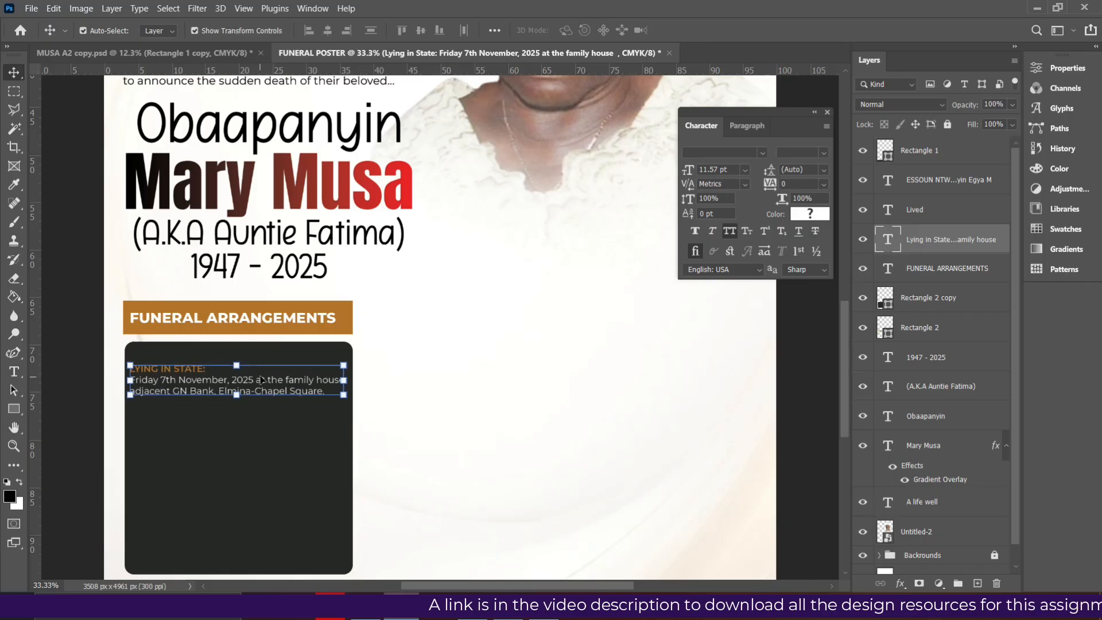
key("Up")
key("Up")
key("Up")
key("Up")
key("Up")
key("Up")
key("Up")
key("Up")
key("Up")
key("Up")
key("Up")
key("Up")
key("Up")
key("Up")
key("Up")
key("Up")
key("Up")
key("Up")
key("Up")
key("Up")
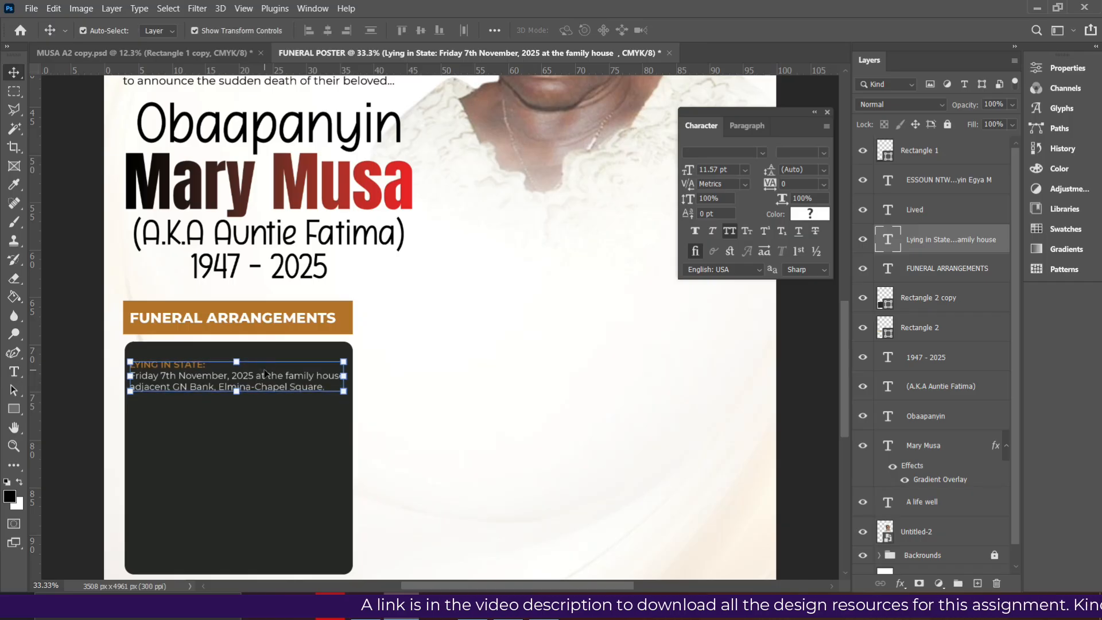
key("Up")
key("Up")
key("Up")
key("Up")
key("Up")
key("Up")
key("Up")
key("Up")
key("Up")
key("Up")
key("Up")
key("Up")
key("Up")
key("Up")
key("Up")
key("Up")
key("Up")
key("Up")
key("Up")
key("Up")
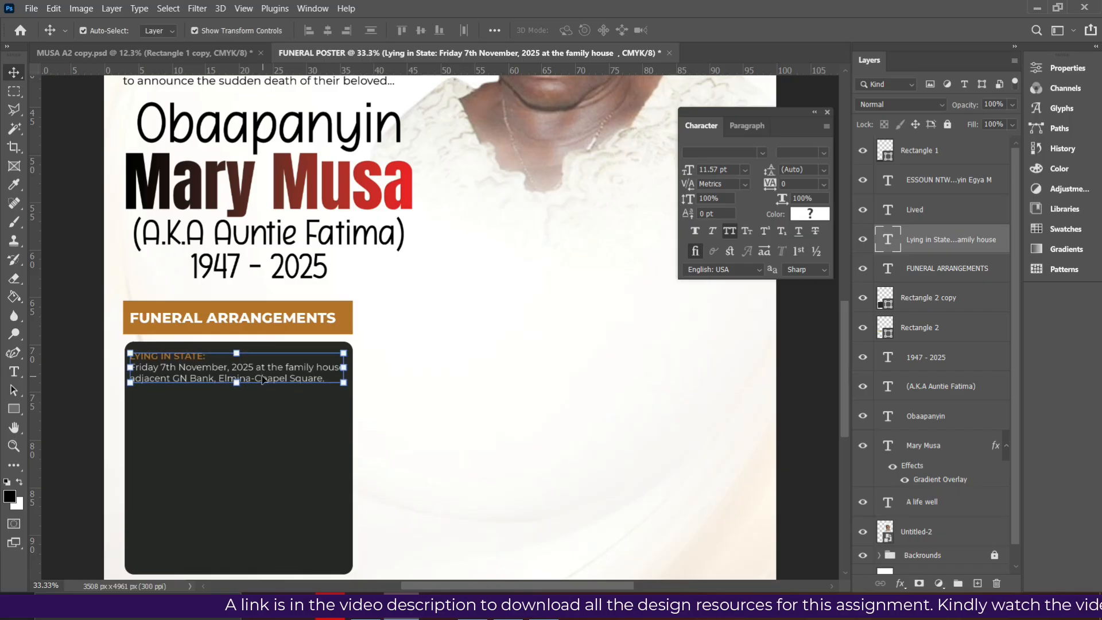
left_click_drag(263, 379, 266, 421)
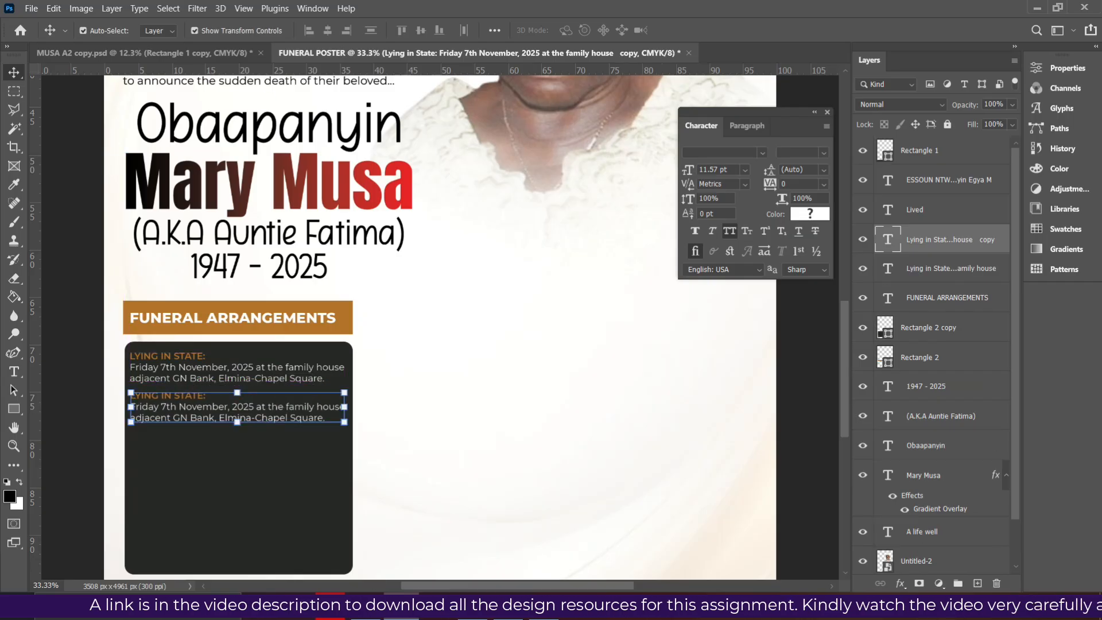
key("alt+Tab")
Replace the duplicate's heading with BURIAL AND MEMORIAL SERVICE: copied from the PDF
left_click(333, 359)
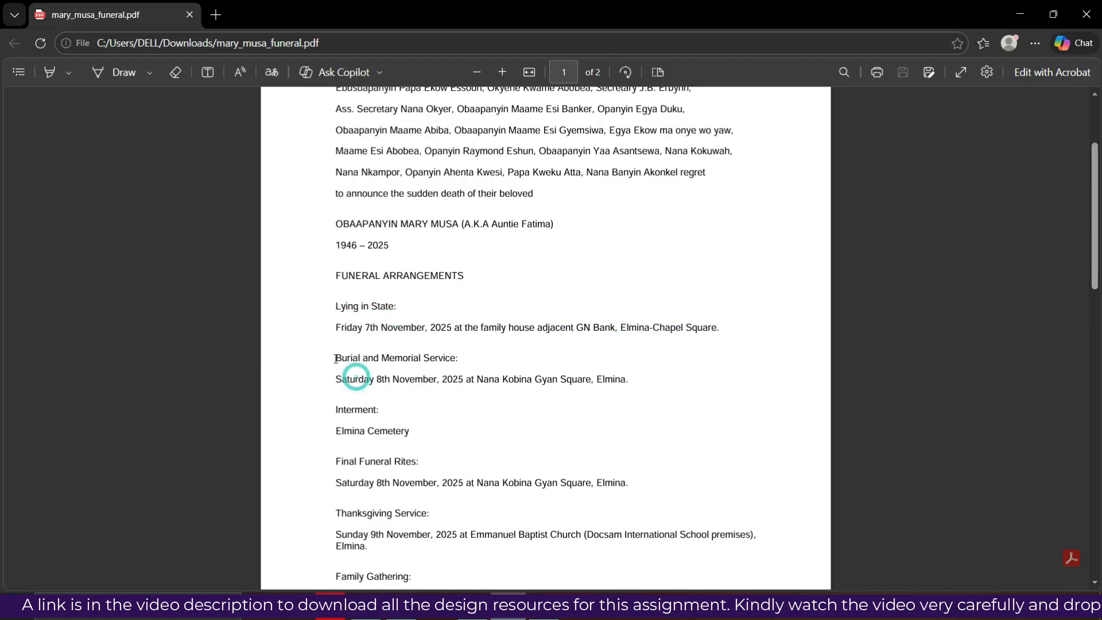
left_click_drag(346, 364, 643, 392)
key("ctrl+c")
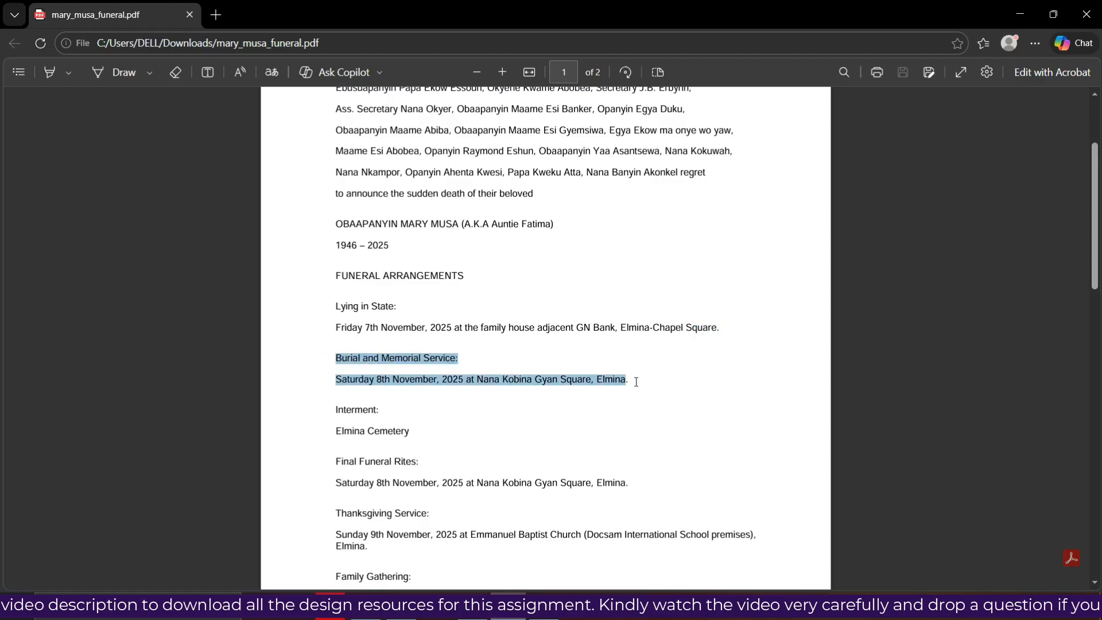
key("alt+Tab")
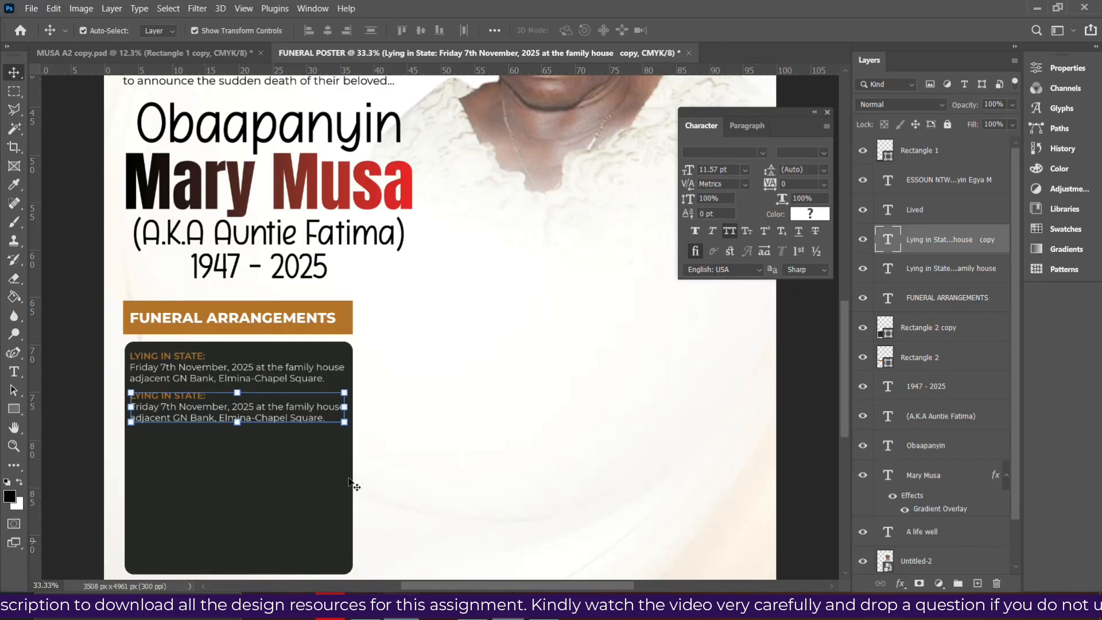
double_click(308, 411)
left_click(325, 416)
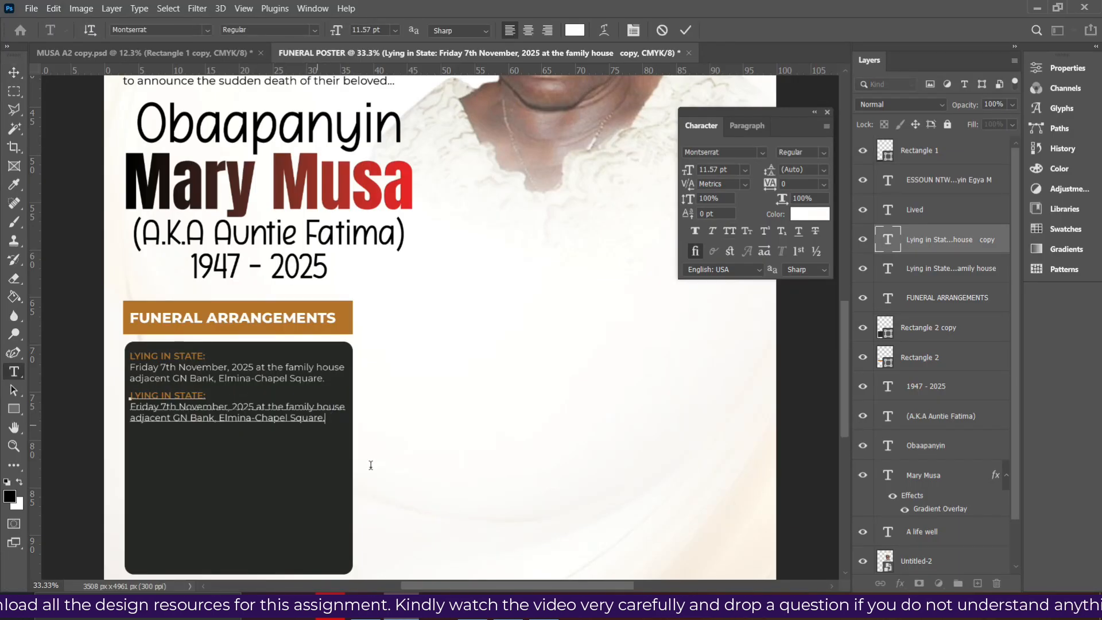
key("alt+Tab")
left_click(429, 395)
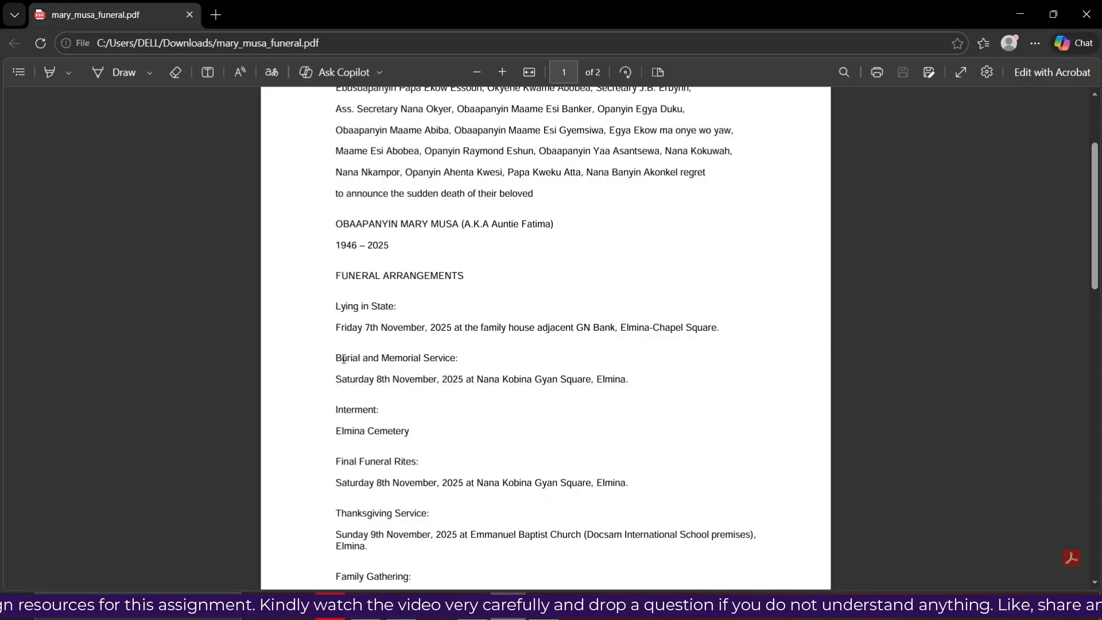
left_click_drag(462, 359, 308, 357)
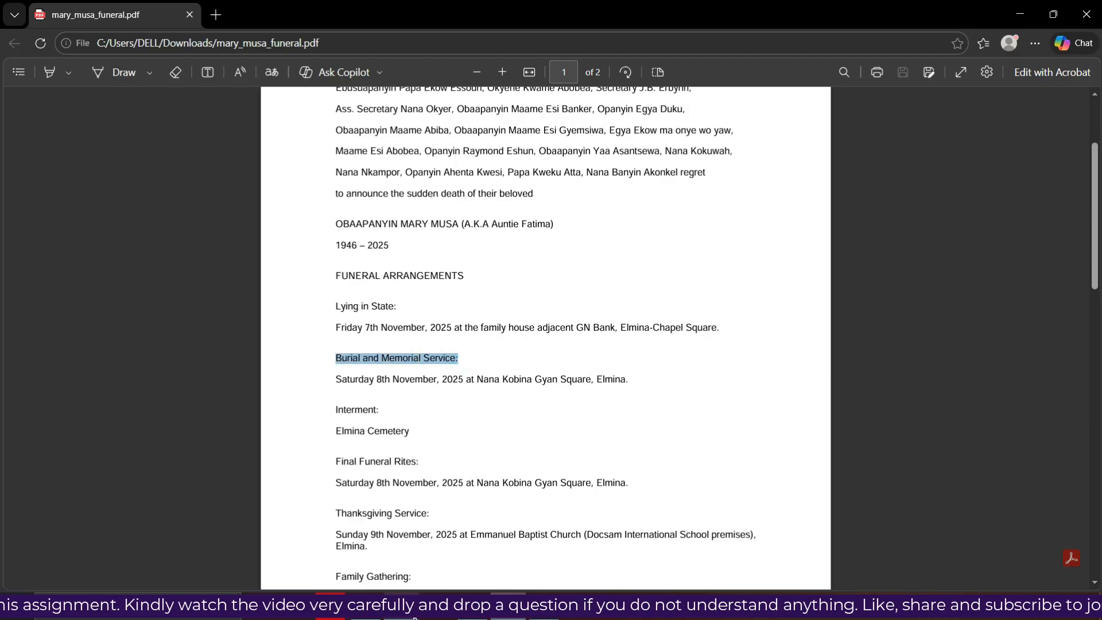
key("alt+Tab")
left_click_drag(211, 395, 111, 397)
key("ctrl+v")
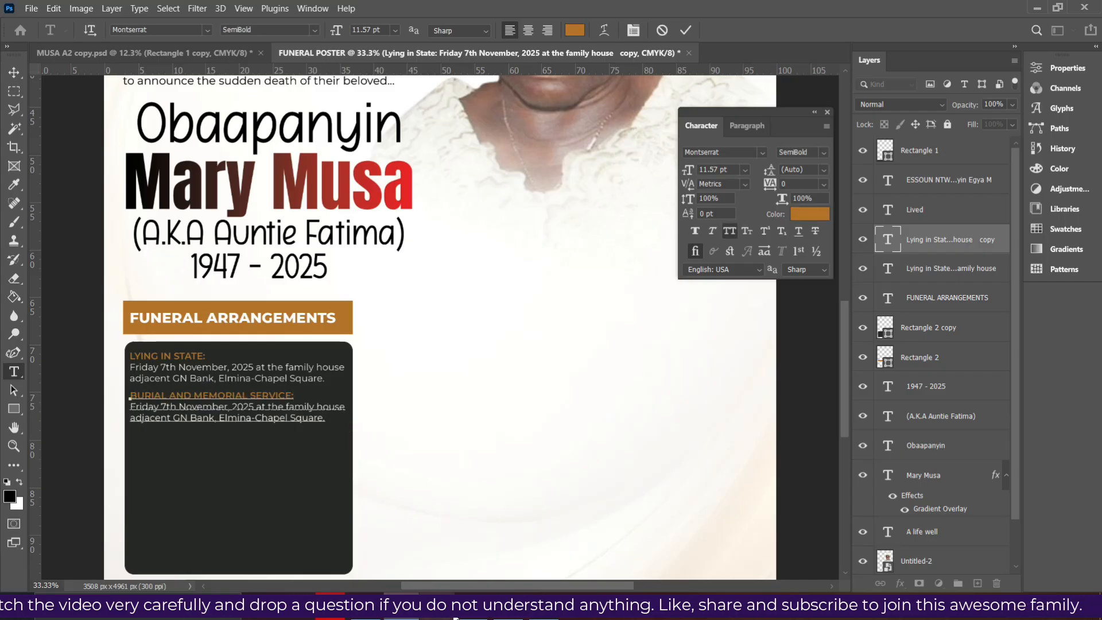
Replace its details with Saturday 8th November, 2025 at Nana Kobina Gyan Square, Elmina, breaking after Kobina
left_click(498, 617)
left_click(440, 392)
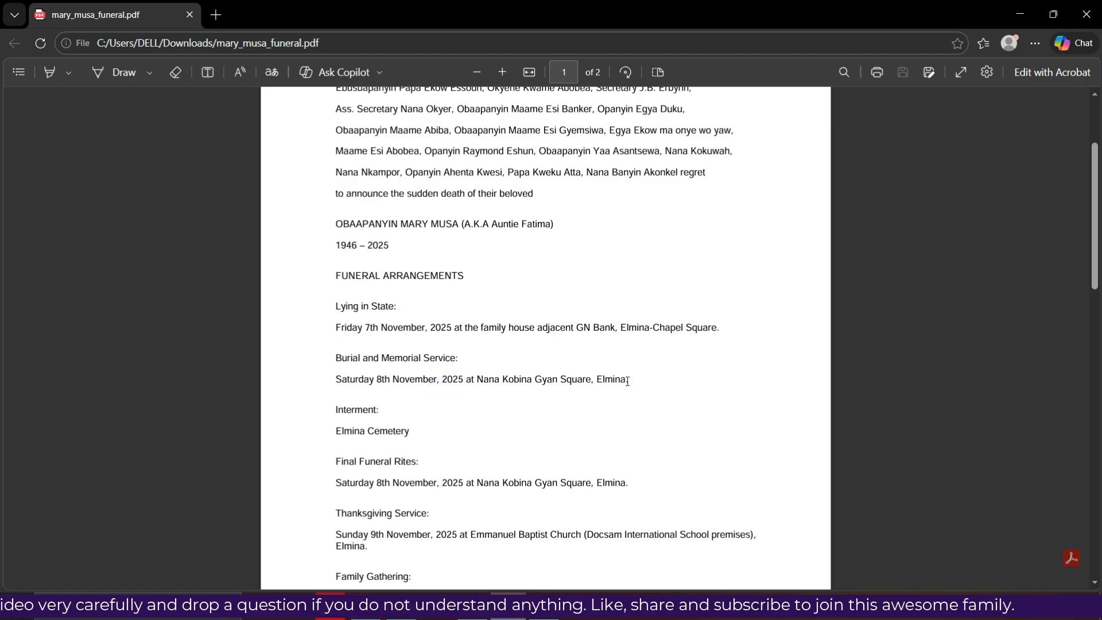
left_click_drag(634, 381, 291, 383)
key("ctrl+c")
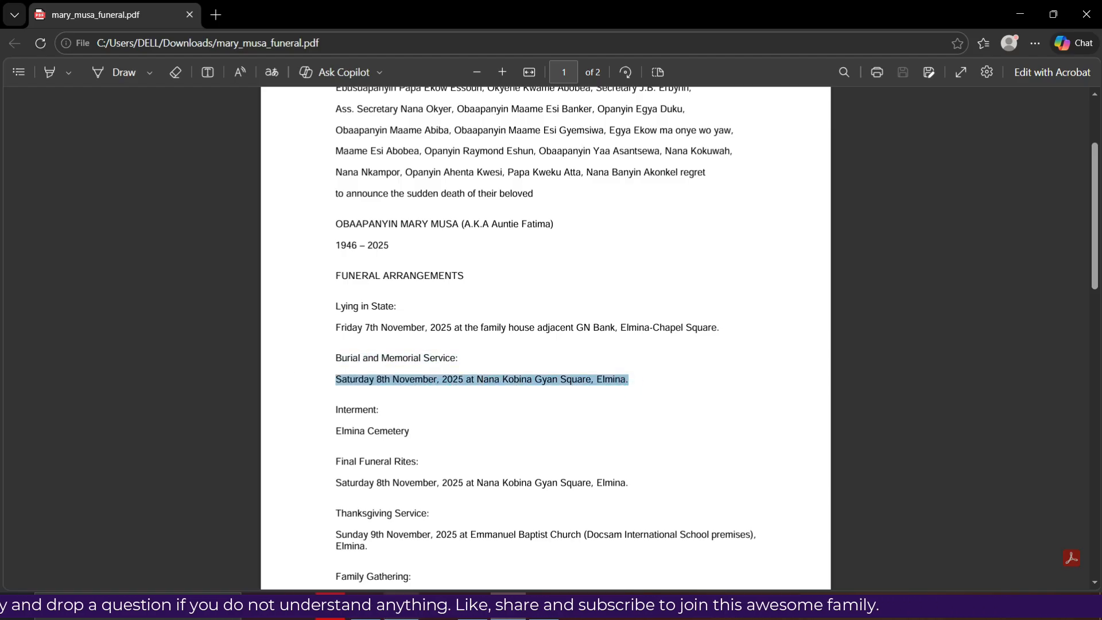
key("alt+Tab")
left_click_drag(328, 417, 117, 405)
key("ctrl+v")
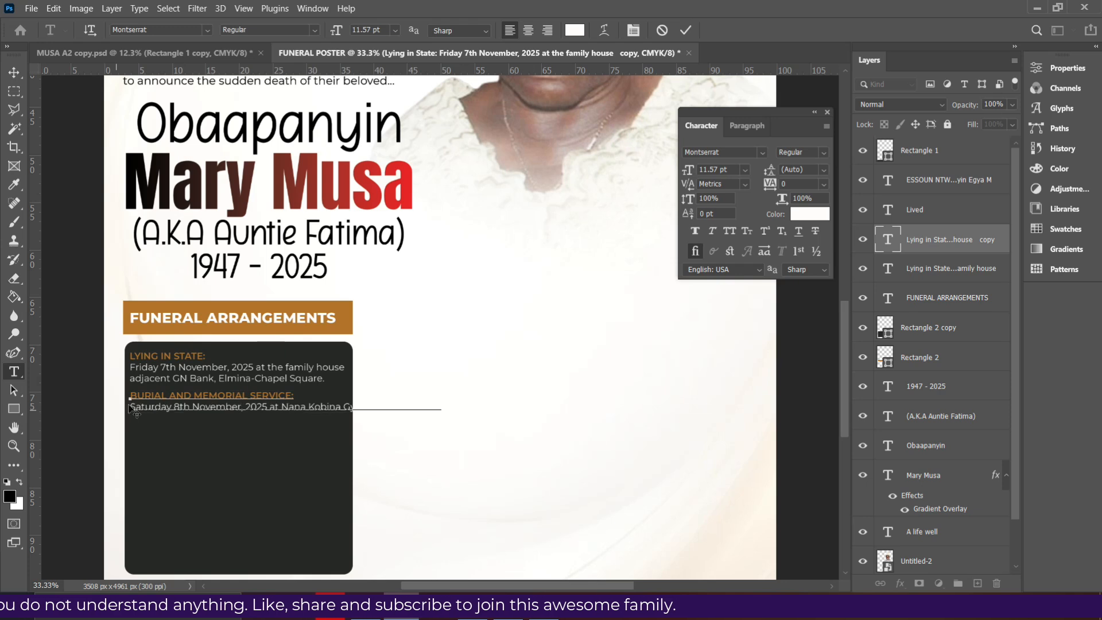
left_click(346, 407)
key("Return")
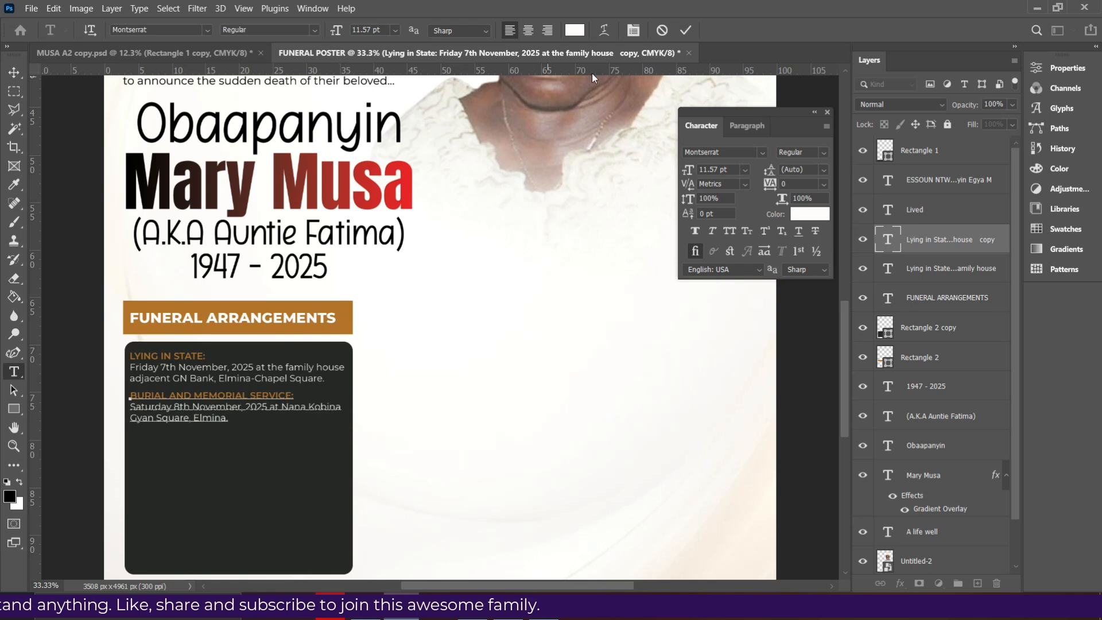
left_click(685, 30)
Duplicate the Burial block below it and replace the copy's heading with Interment:
key("v")
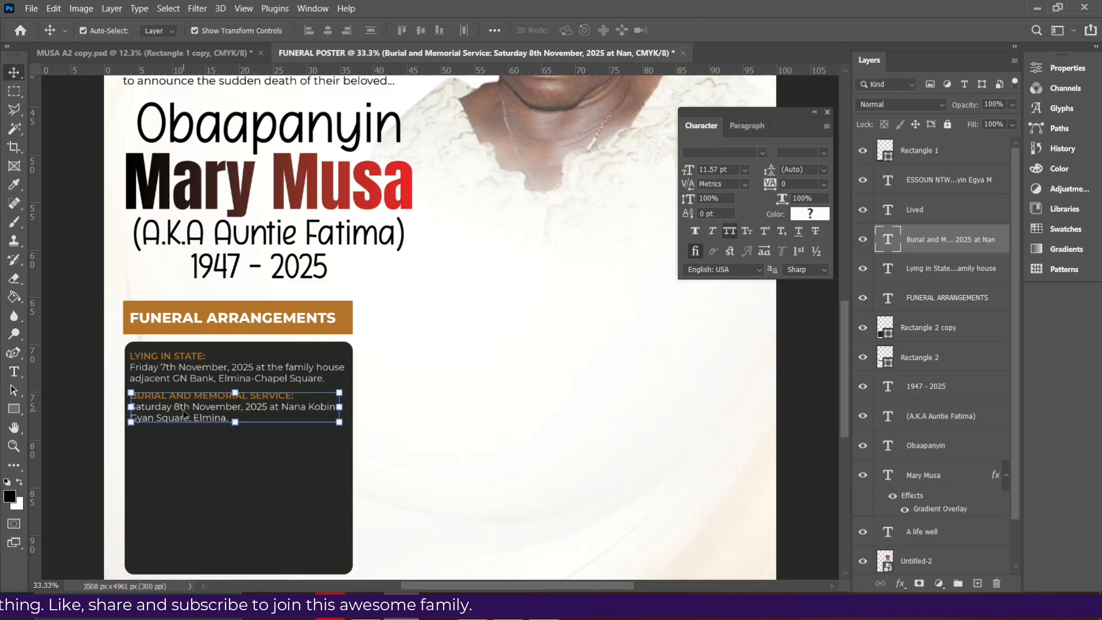
left_click_drag(184, 421, 185, 456)
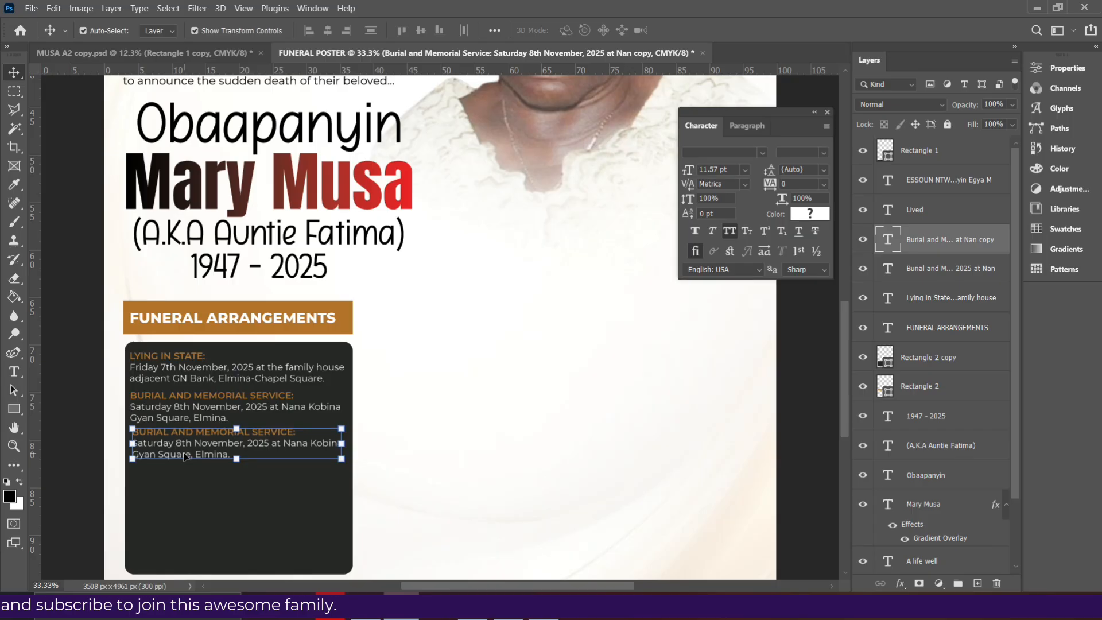
key("Left")
key("Left")
key("Left")
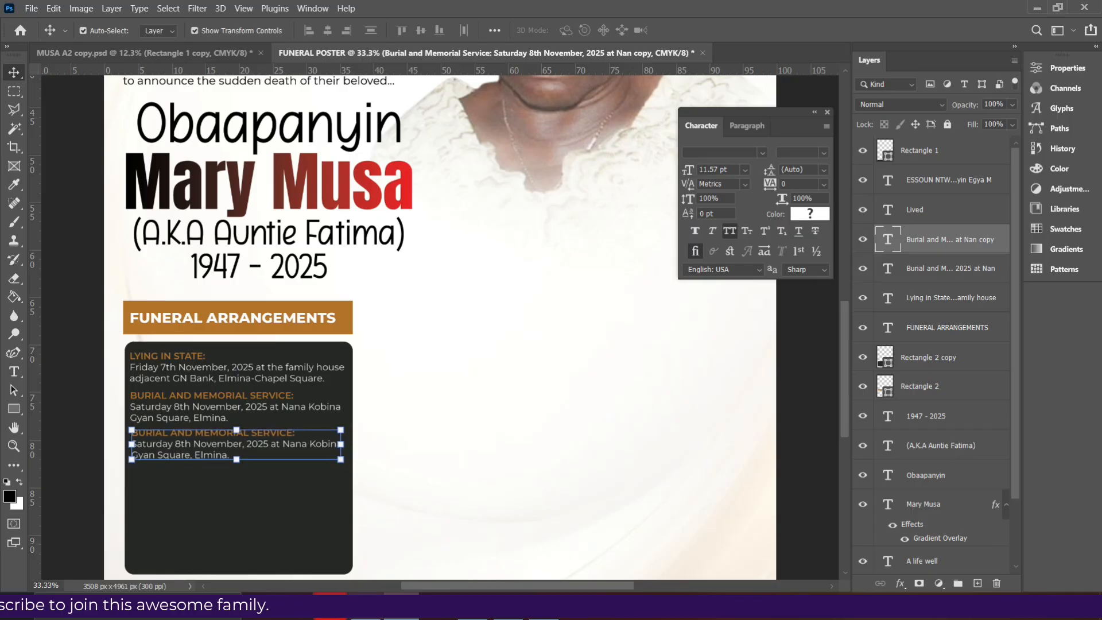
key("alt+Tab")
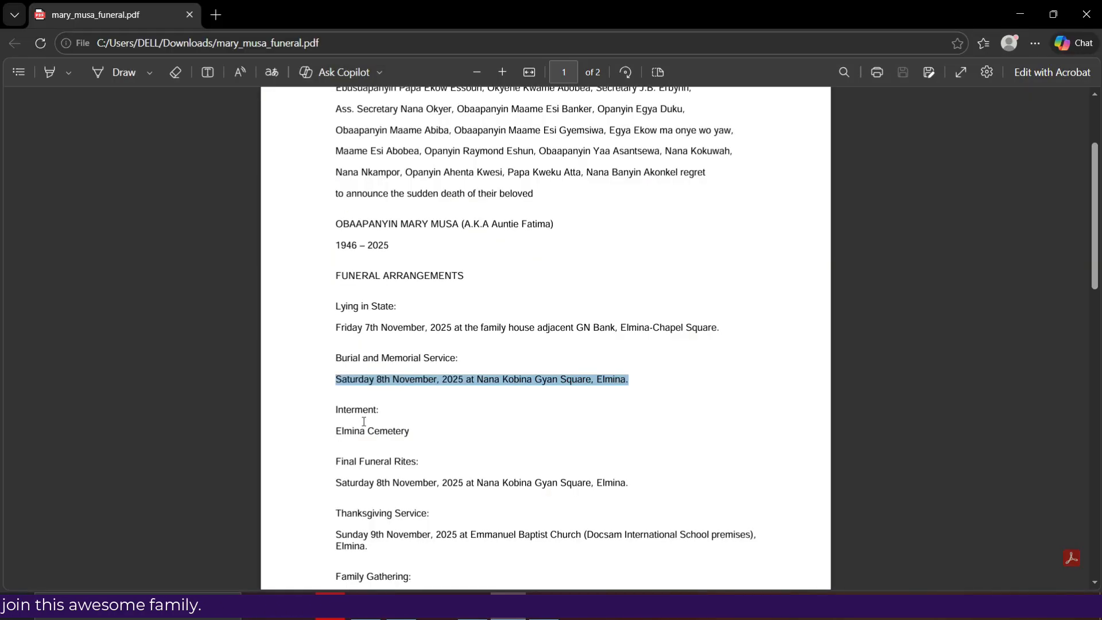
left_click_drag(382, 413, 104, 422)
key("alt+Tab")
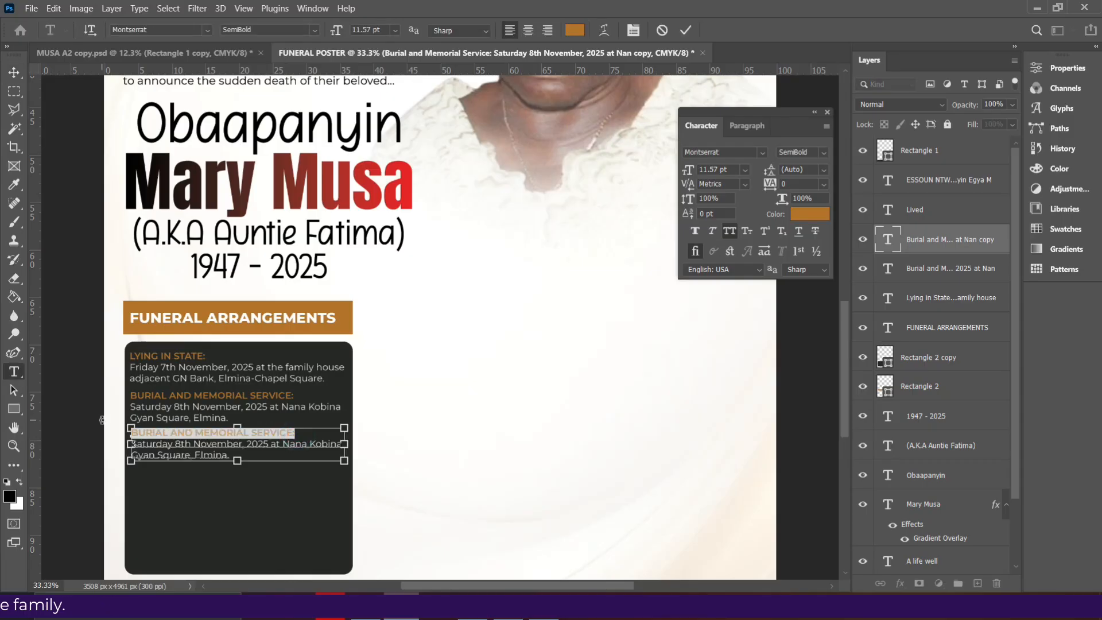
key("ctrl+v")
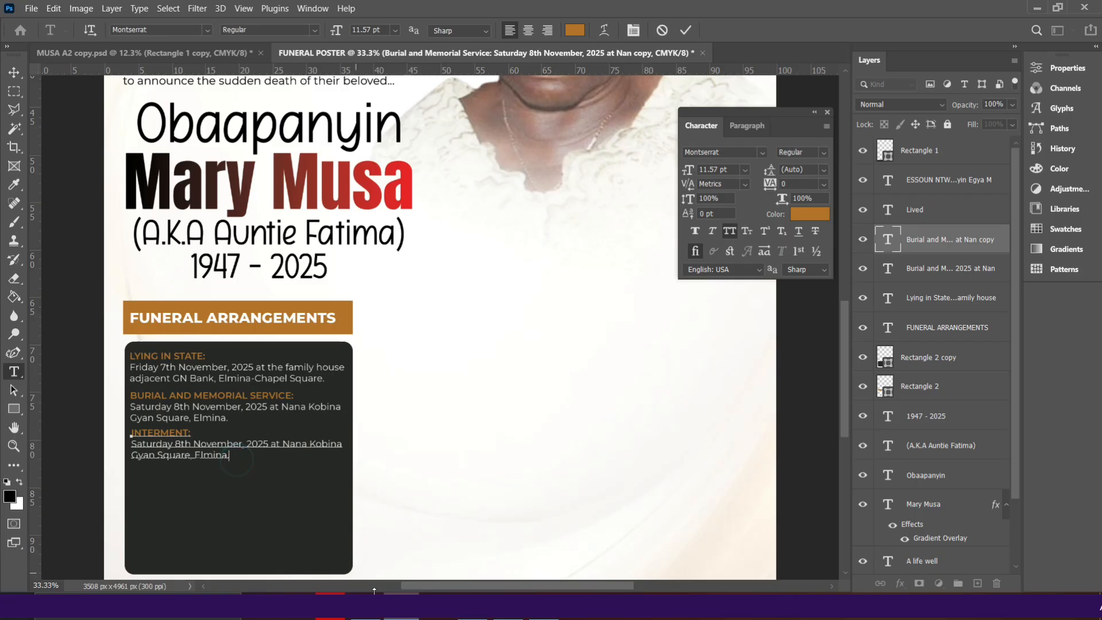
Replace the copy's detail lines with Elmina Cemetery from the PDF and commit
left_click(228, 455)
key("alt+Tab")
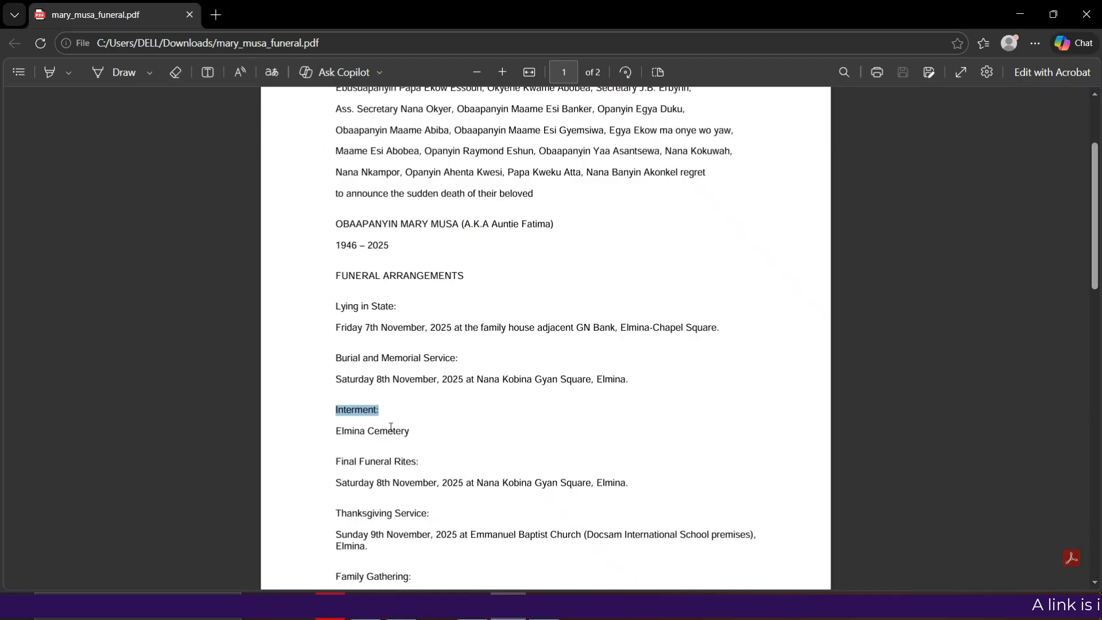
left_click_drag(416, 438, 300, 434)
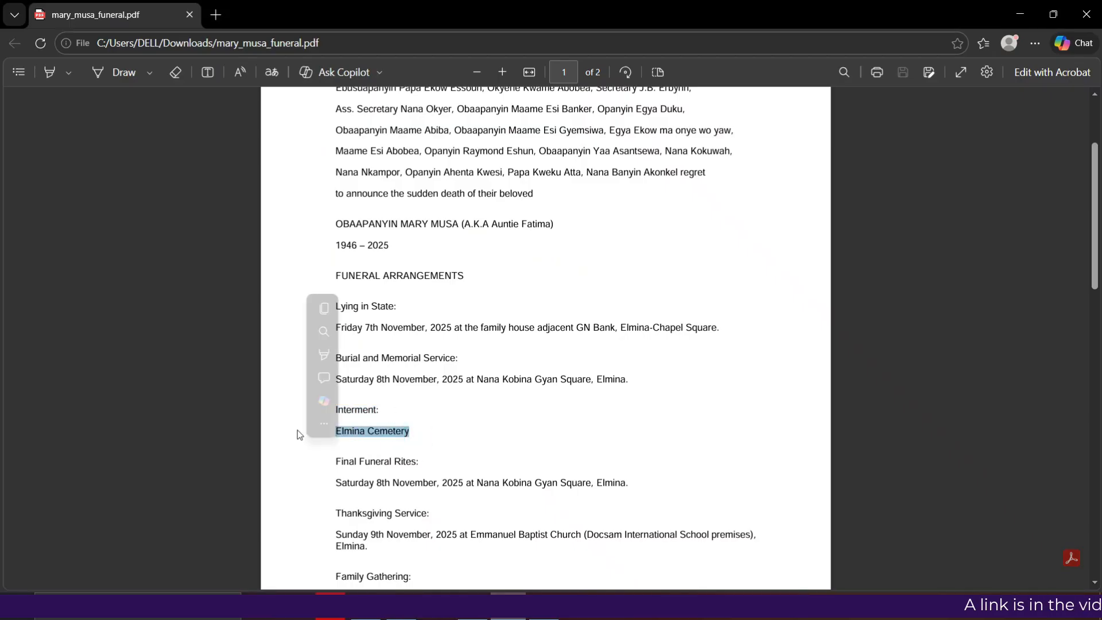
key("ctrl+c")
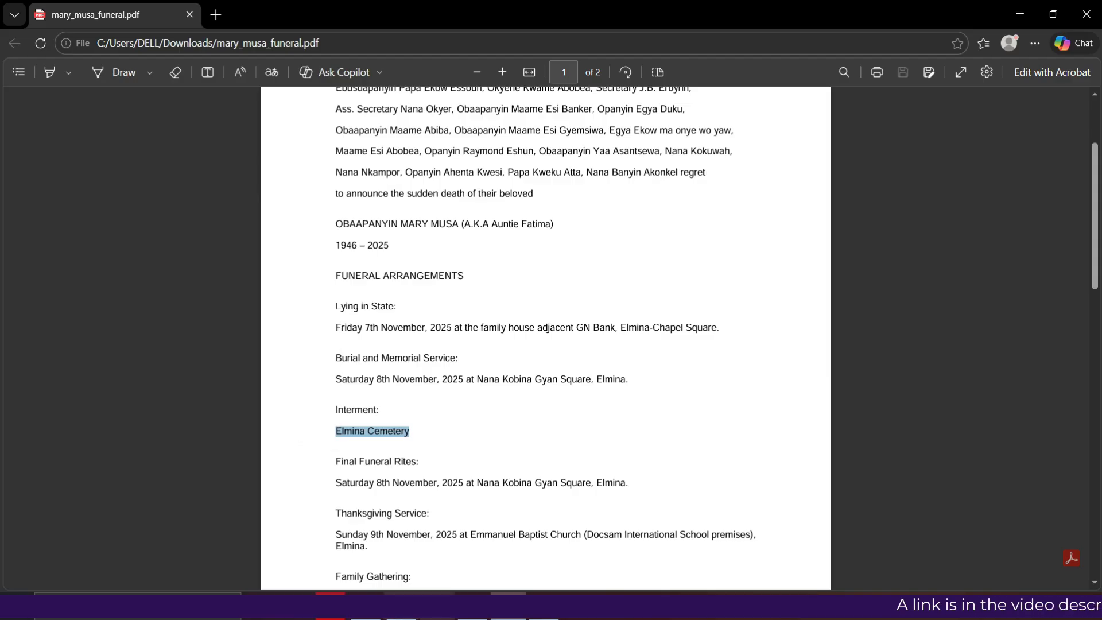
key("alt+Tab")
key("ctrl+v")
left_click(687, 29)
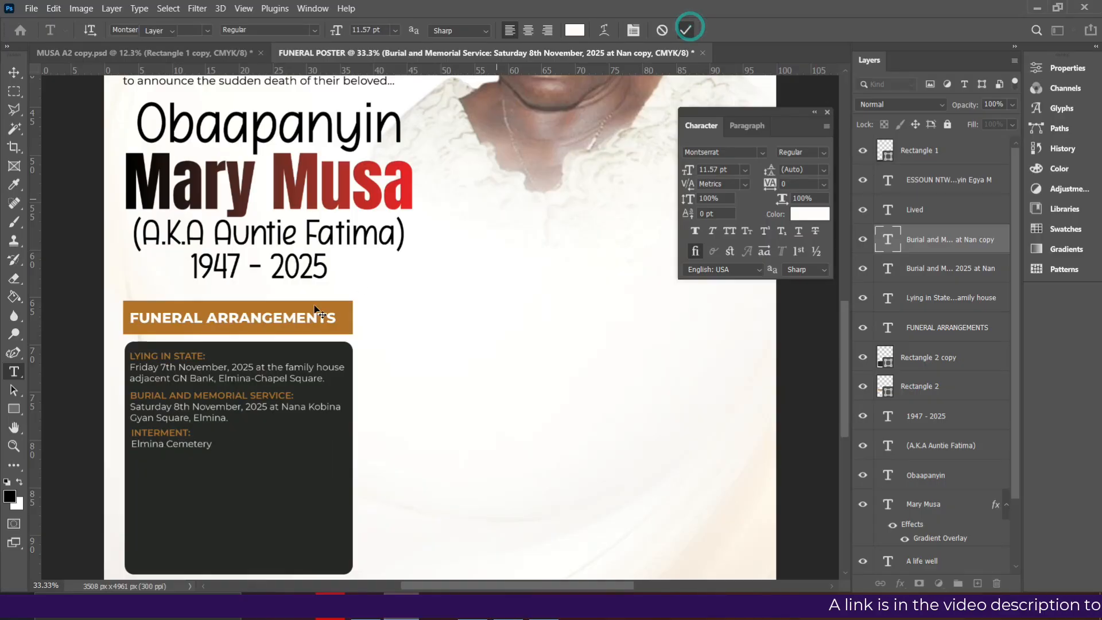
key("v")
scroll(187, 363, "down", 1)
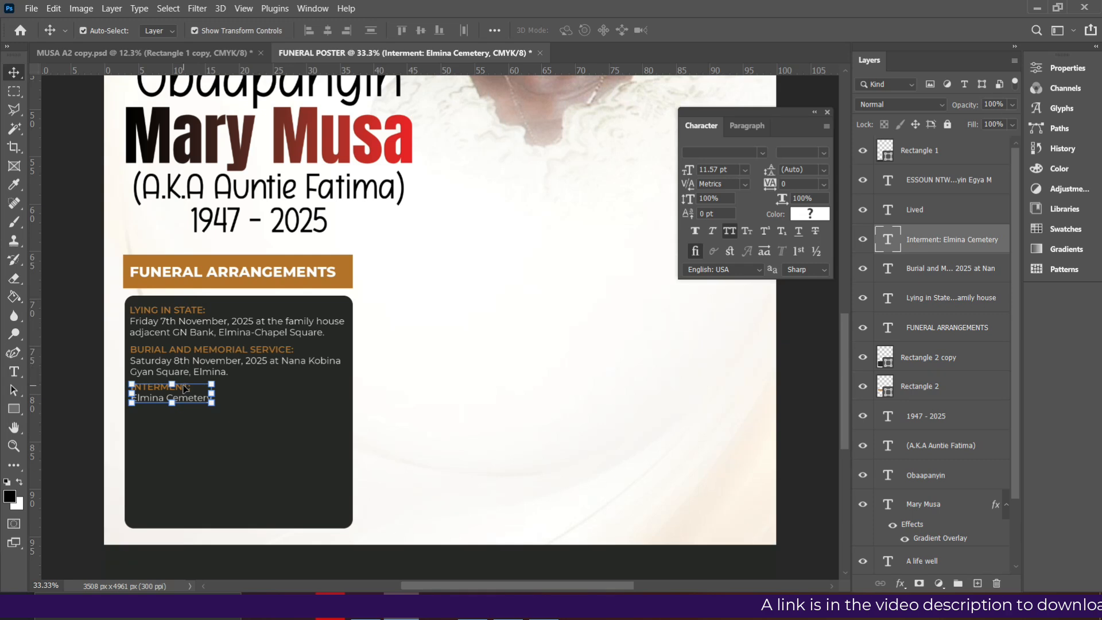
Duplicate the Interment block below it and paste Final Funeral Rites: as its heading
left_click_drag(185, 398, 187, 425)
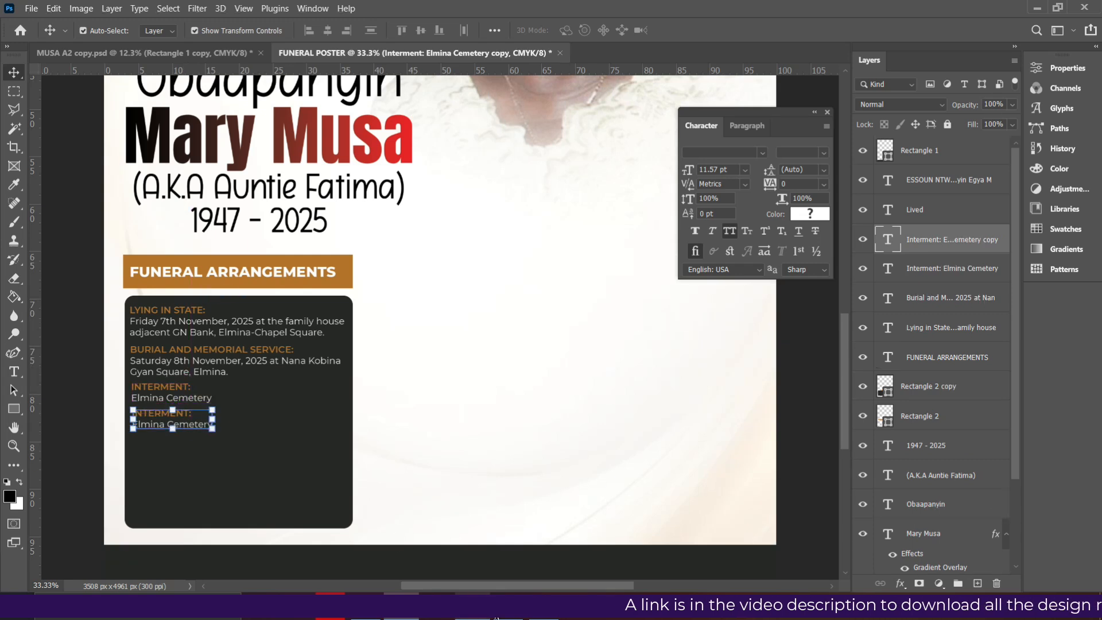
left_click(497, 618)
scroll(372, 467, "down", 4)
left_click(339, 252)
left_click_drag(337, 246, 450, 247)
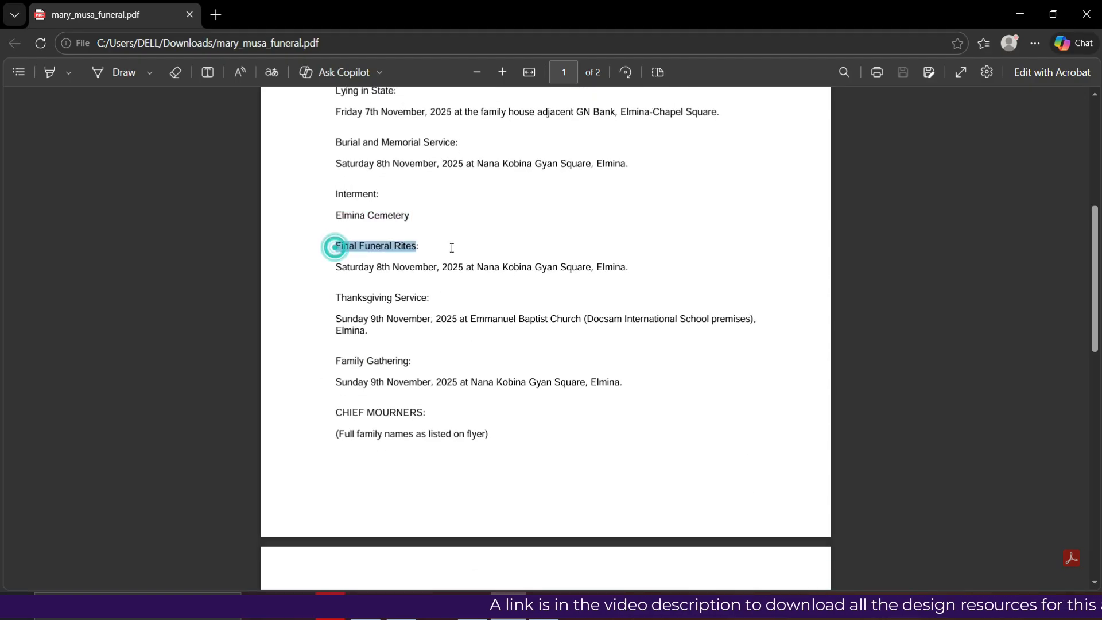
key("ctrl+c")
left_click(401, 618)
key("ctrl+v")
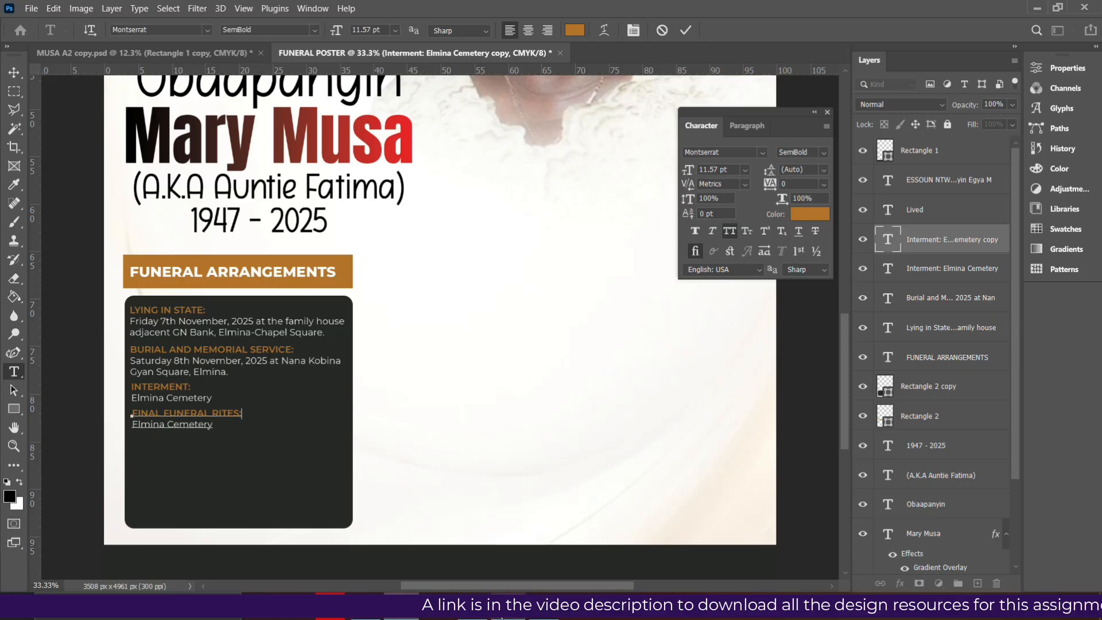
Replace Elmina Cemetery with Saturday 8th November, 2025 at Nana Kobina Gyan Square, Elmina
left_click(501, 618)
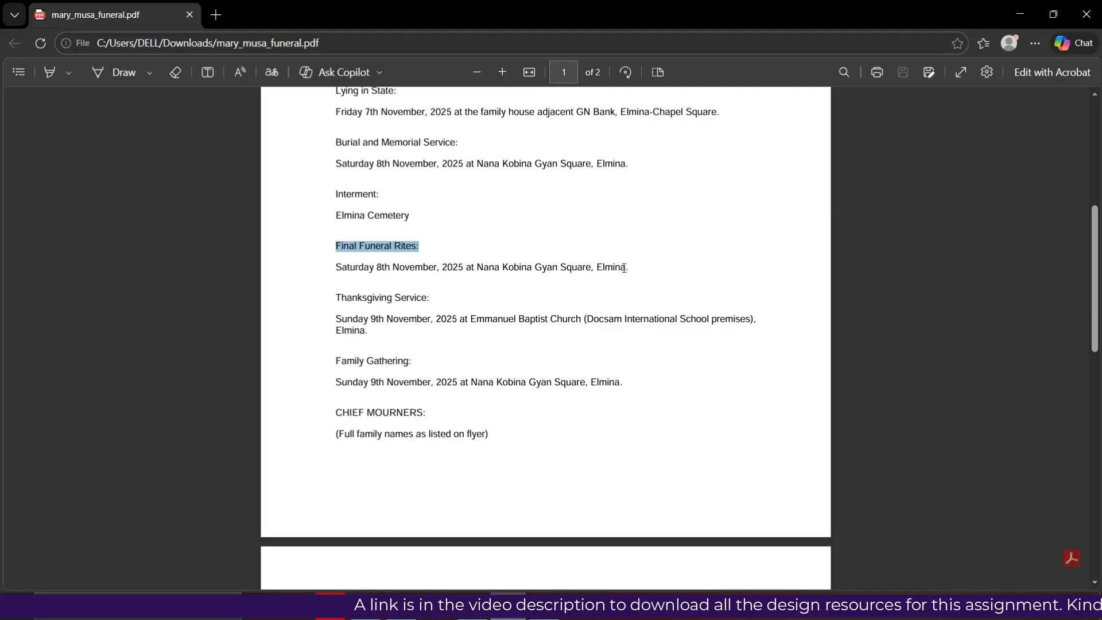
left_click_drag(628, 267, 283, 272)
key("ctrl+c")
left_click(400, 618)
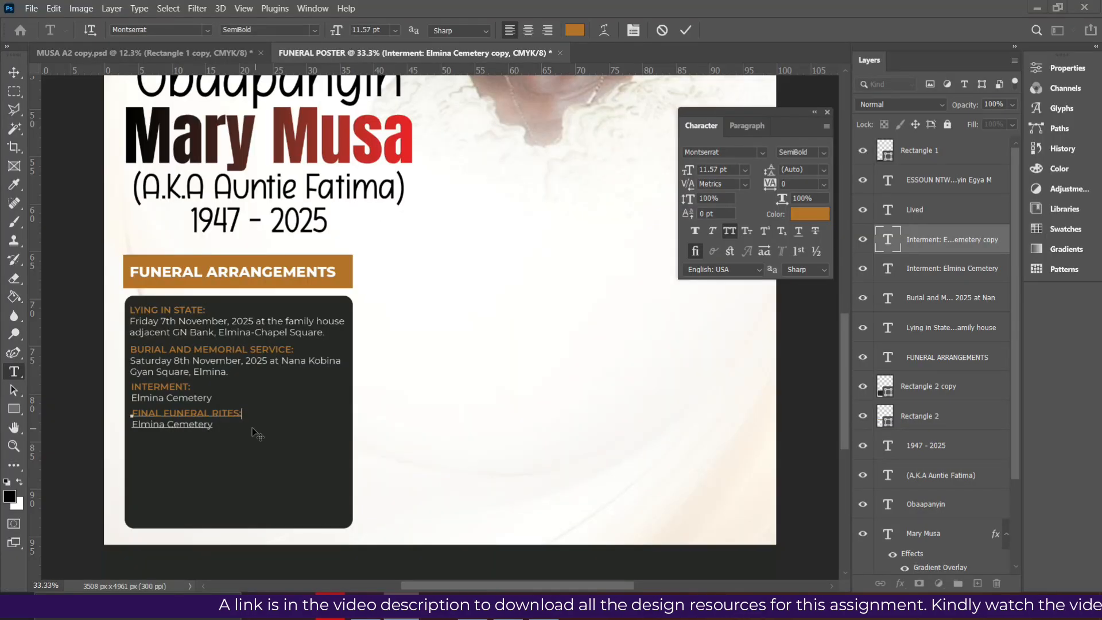
left_click_drag(214, 425, 78, 424)
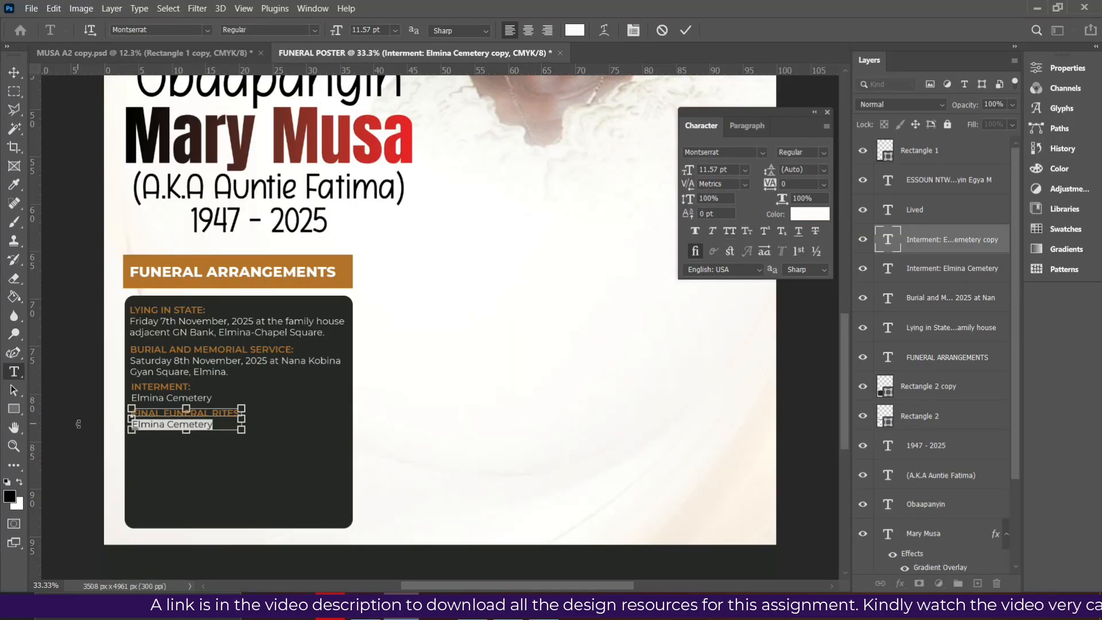
key("ctrl+v")
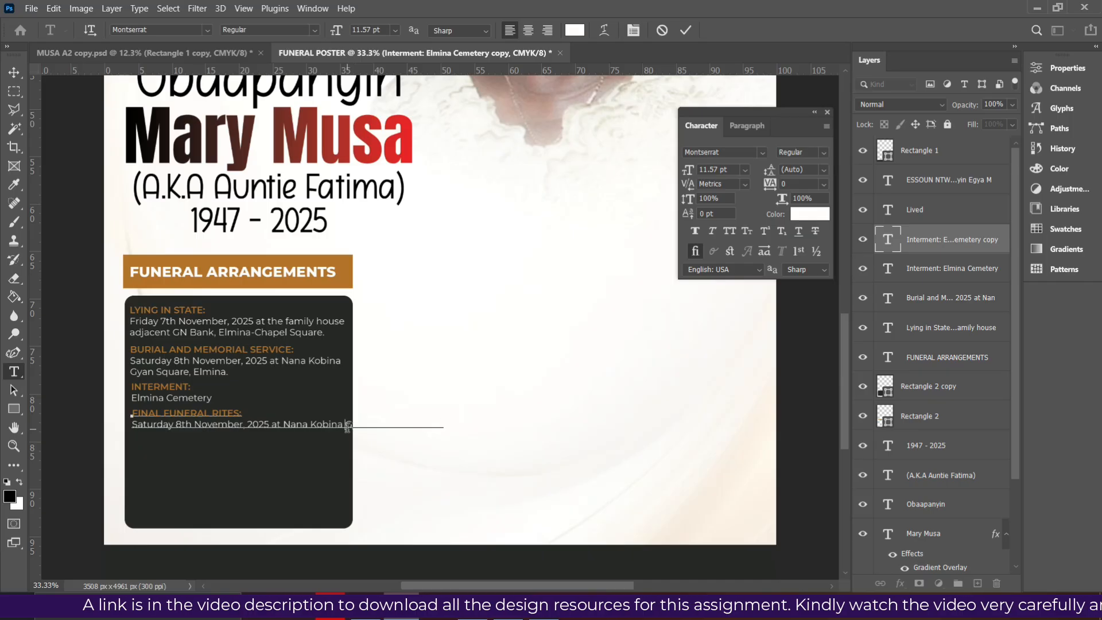
key("Return")
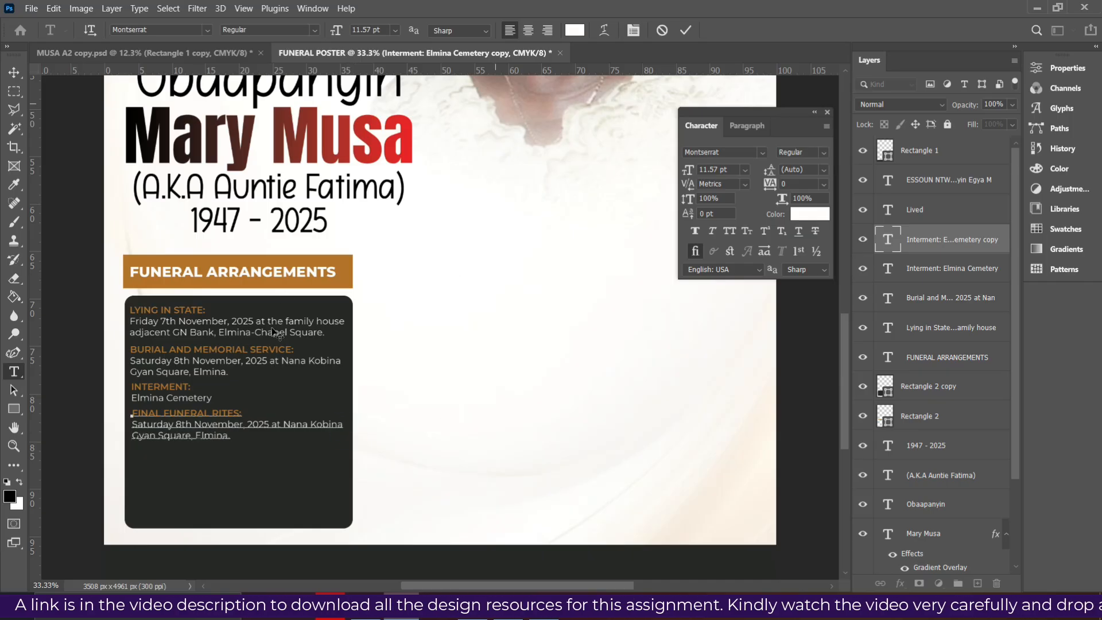
left_click(682, 33)
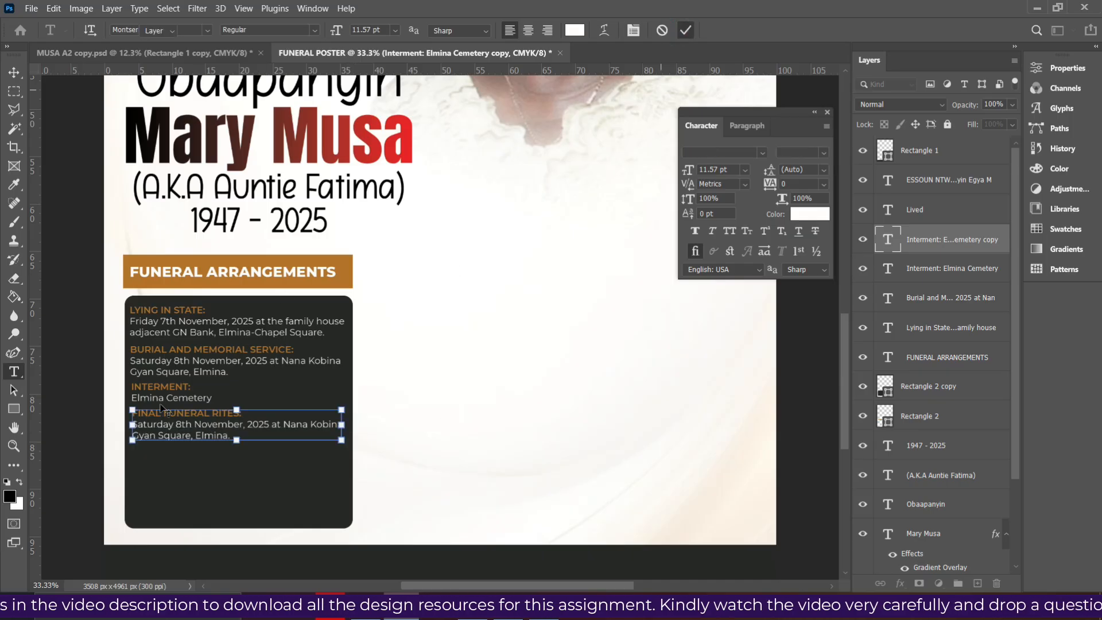
Duplicate the Final Funeral Rites block lower down and retitle it THANKSGIVING SERVICE: from the PDF
key("v")
left_click_drag(186, 427, 184, 469)
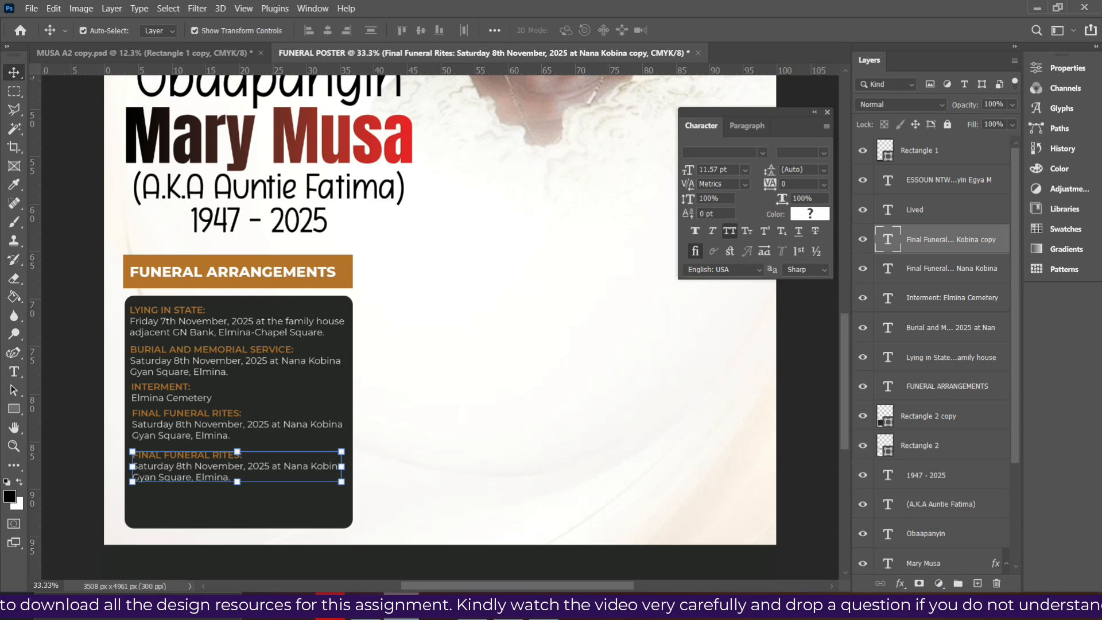
key("alt+Tab")
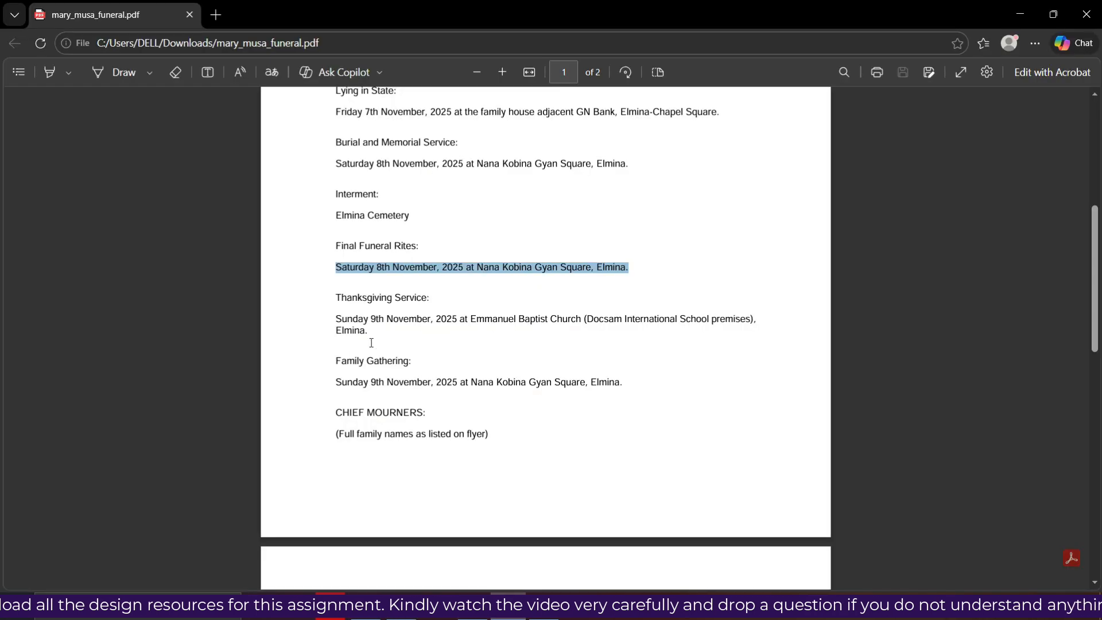
left_click_drag(436, 299, 316, 301)
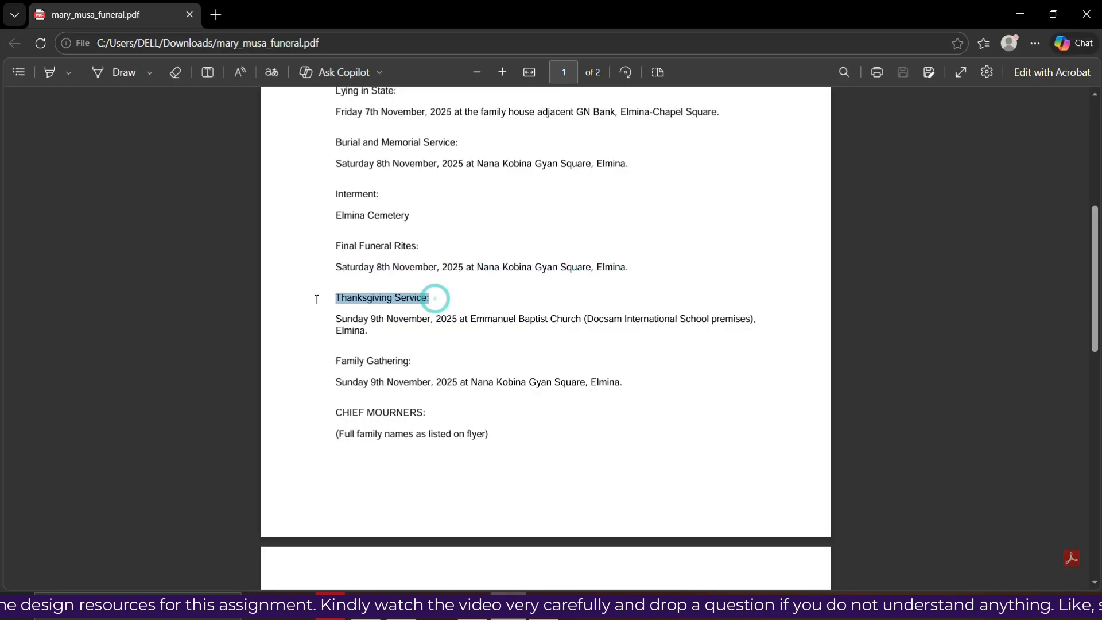
key("alt+Tab")
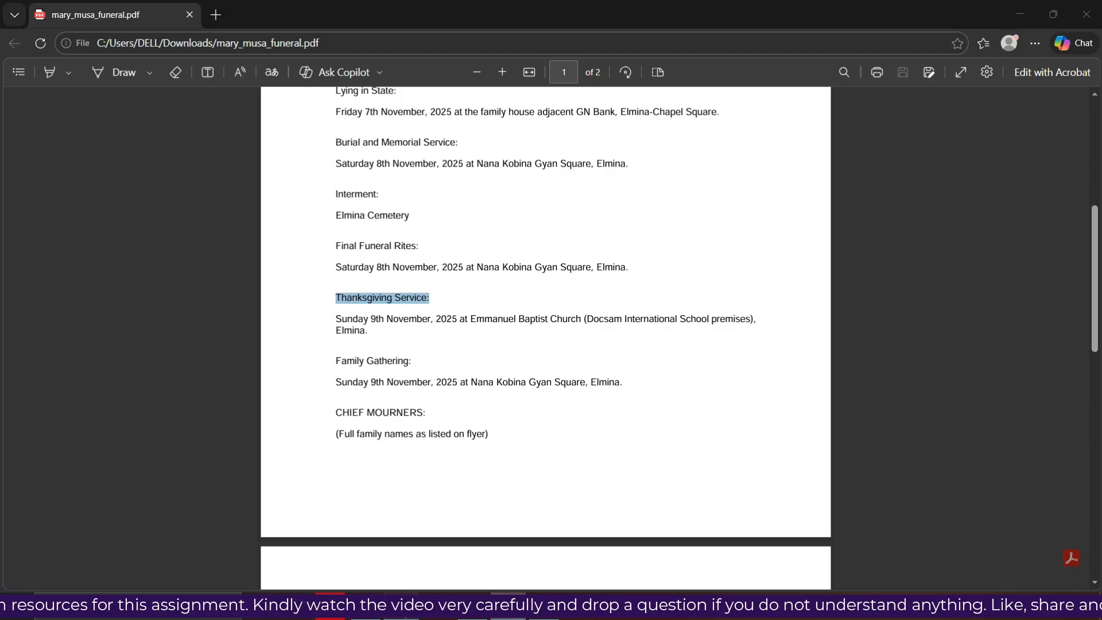
left_click(247, 453)
left_click_drag(247, 452, 112, 451)
key("ctrl+v")
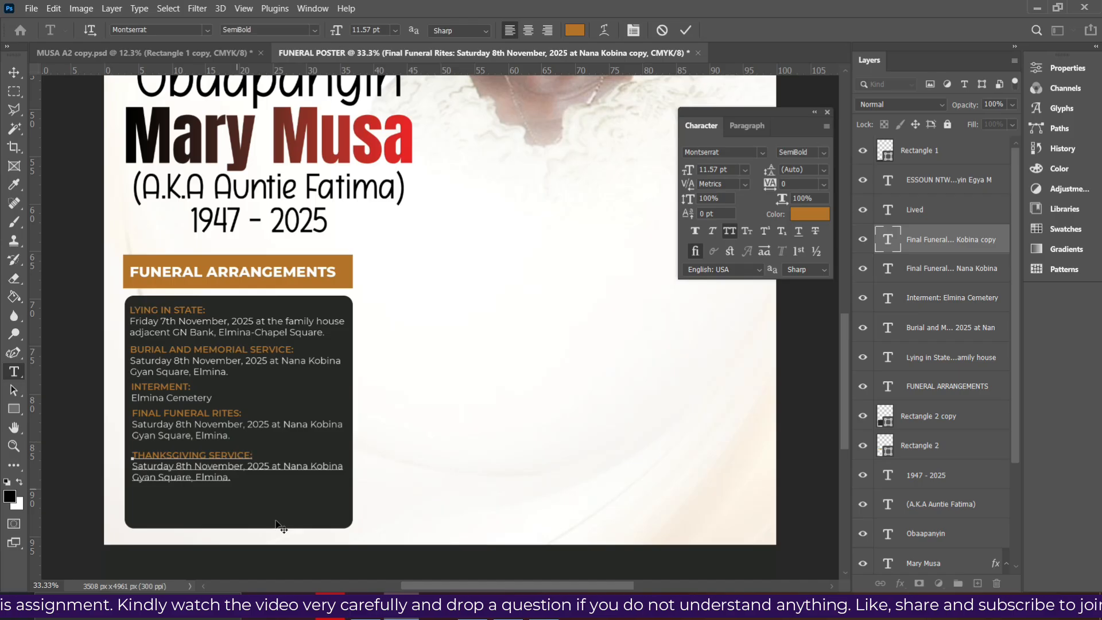
Replace its body with Sunday 9th November, 2025 at Emmanuel Baptist Church (Docsam International School premises) Elmina, re-wrapped
key("alt+Tab")
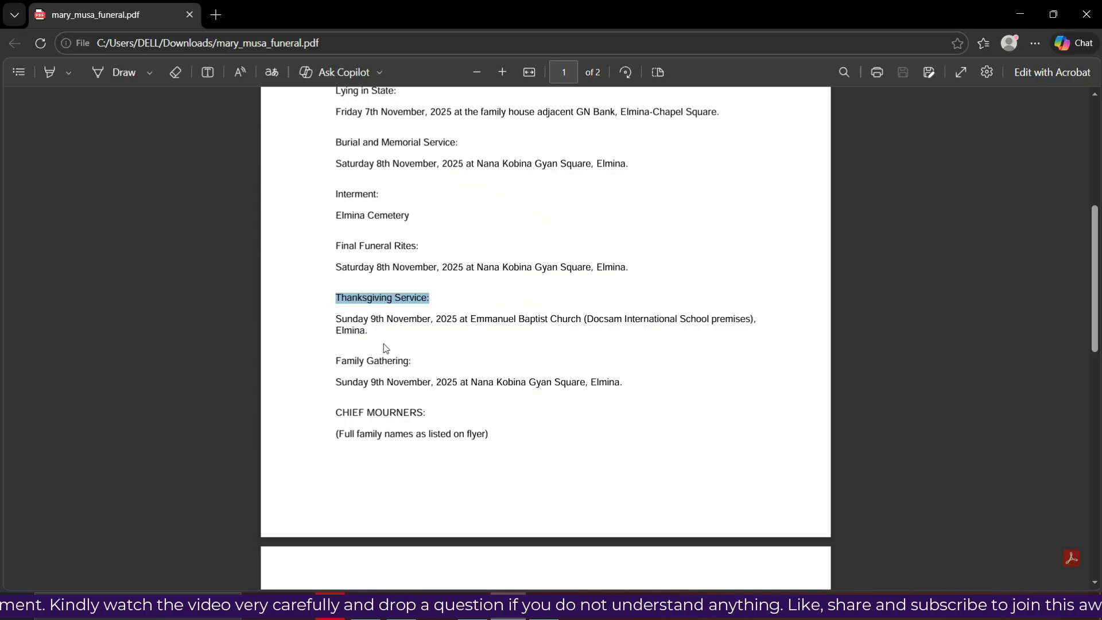
left_click_drag(372, 338, 324, 318)
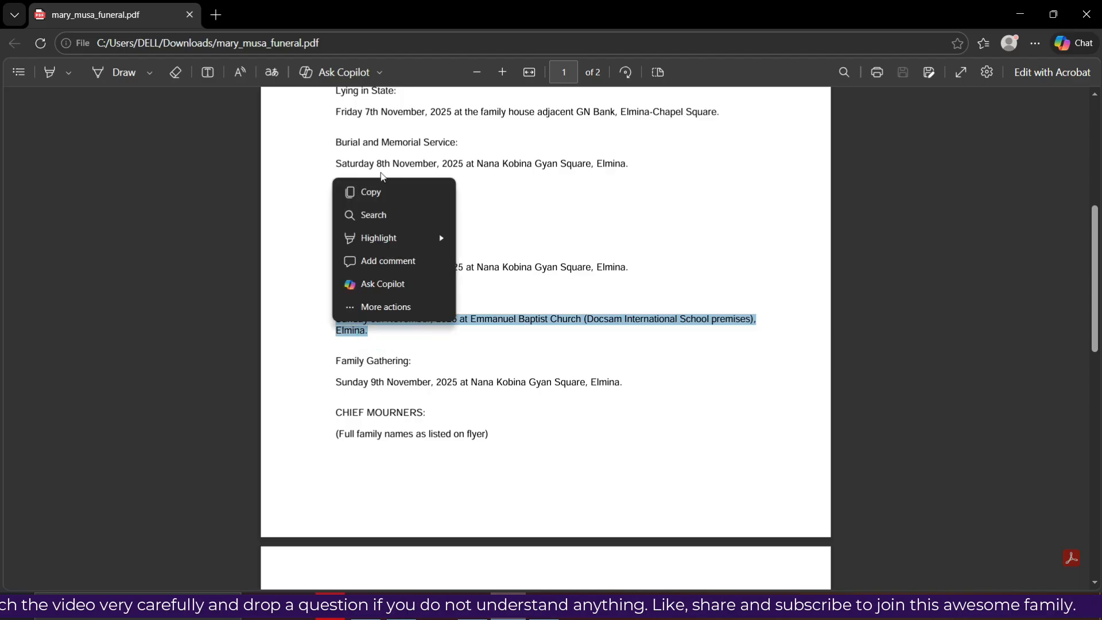
left_click(358, 193)
left_click(396, 617)
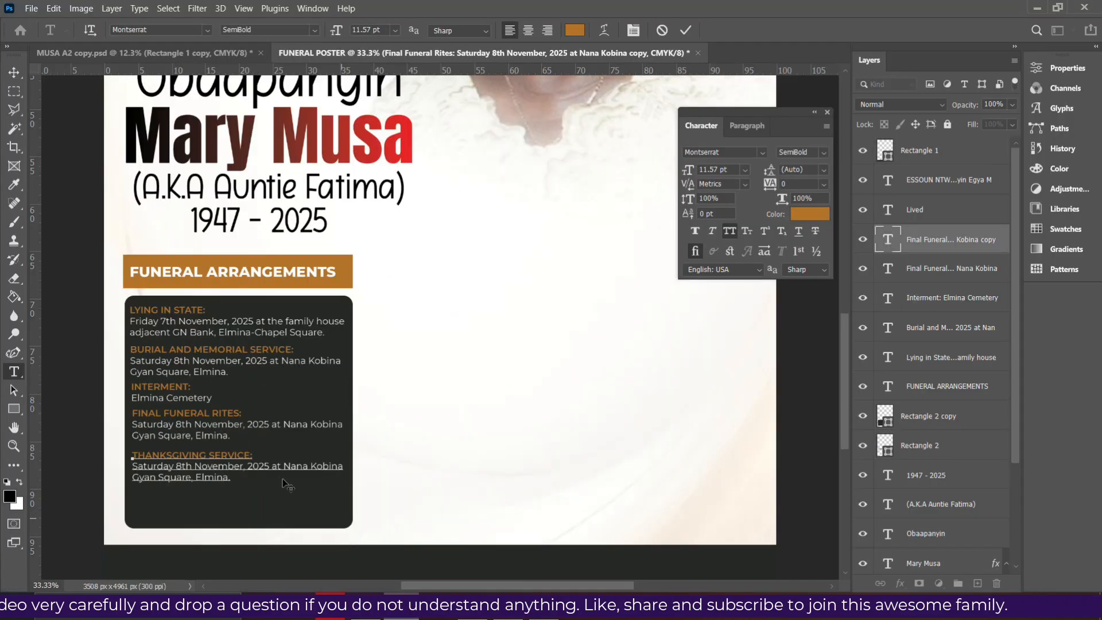
left_click_drag(248, 488, 132, 462)
left_click(243, 468)
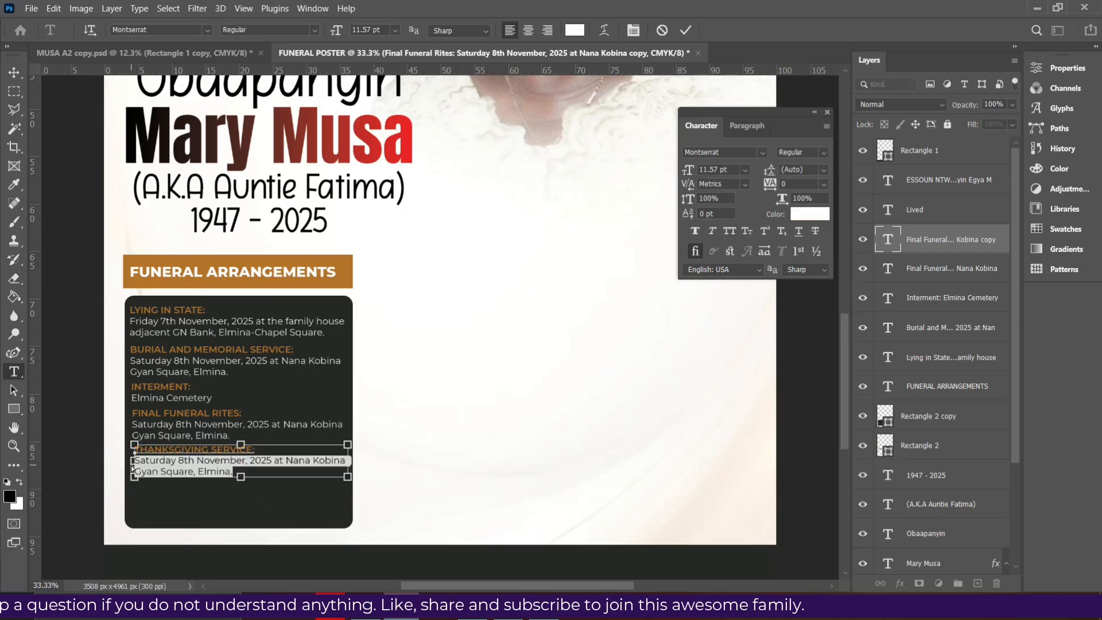
key("ctrl+v")
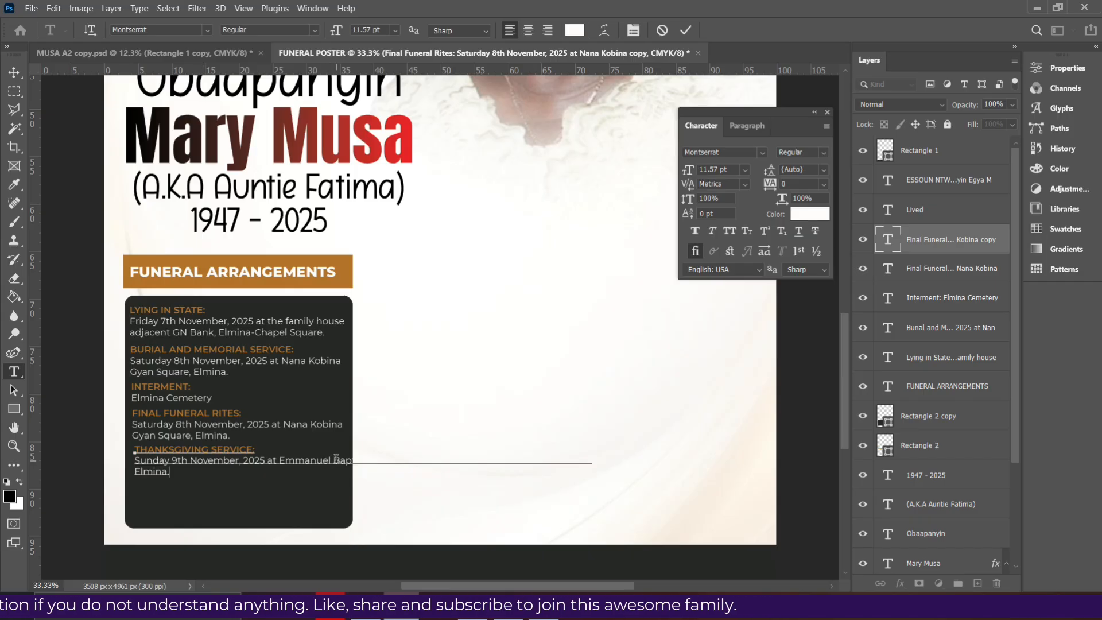
key("Return")
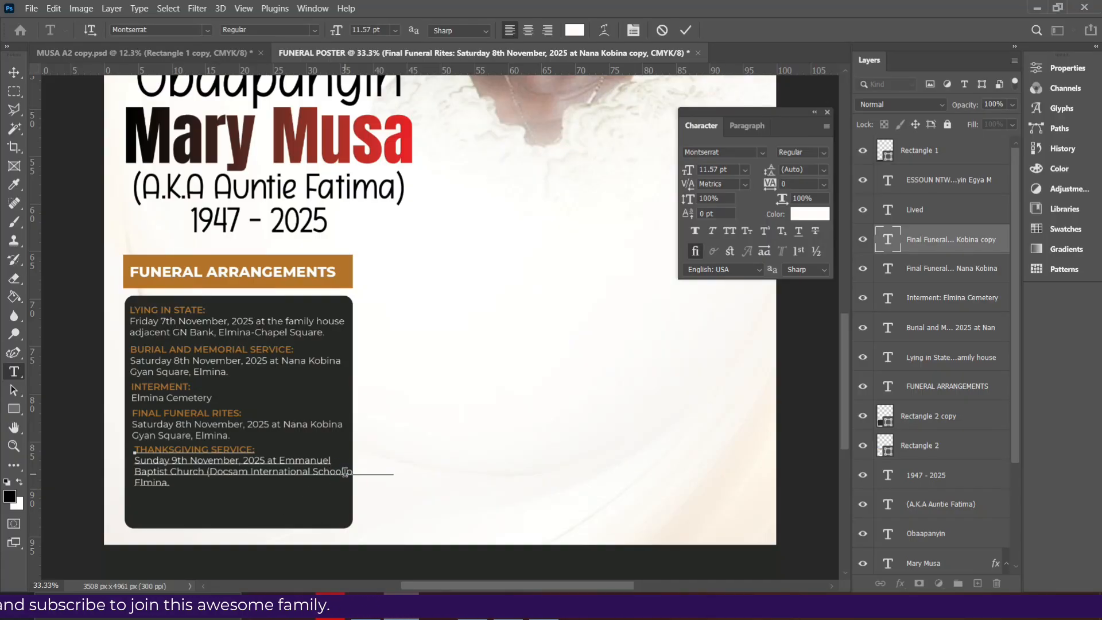
key("Return")
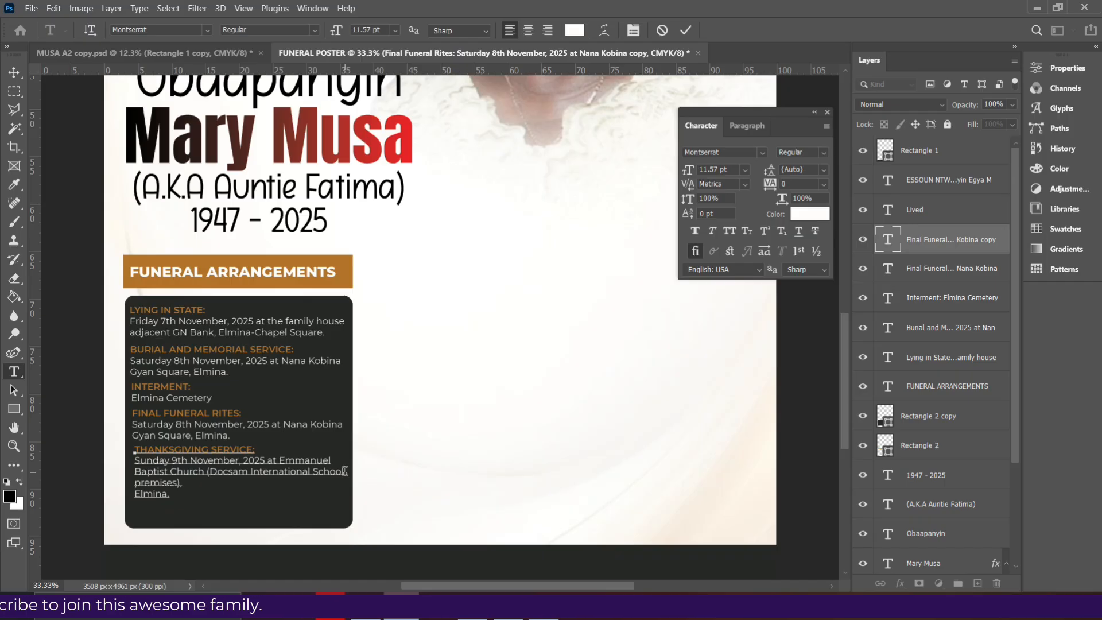
key("BackSpace")
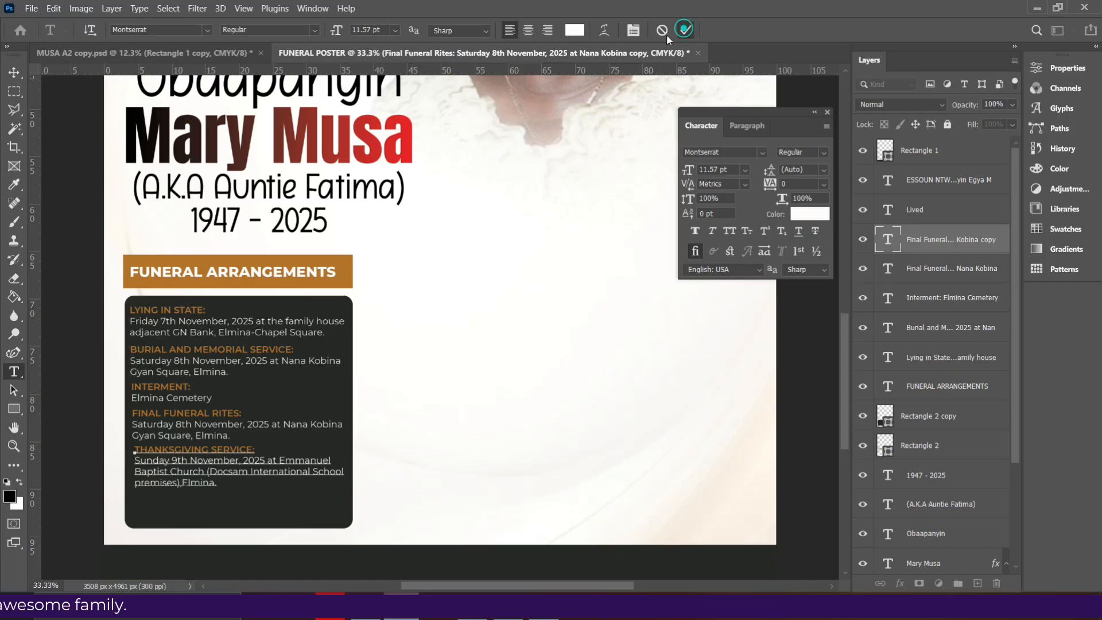
Retitle the duplicated Thanksgiving text as FAMILY GATHERING: using the heading copied from the PDF
scroll(218, 351, "down", 1)
scroll(201, 418, "down", 2)
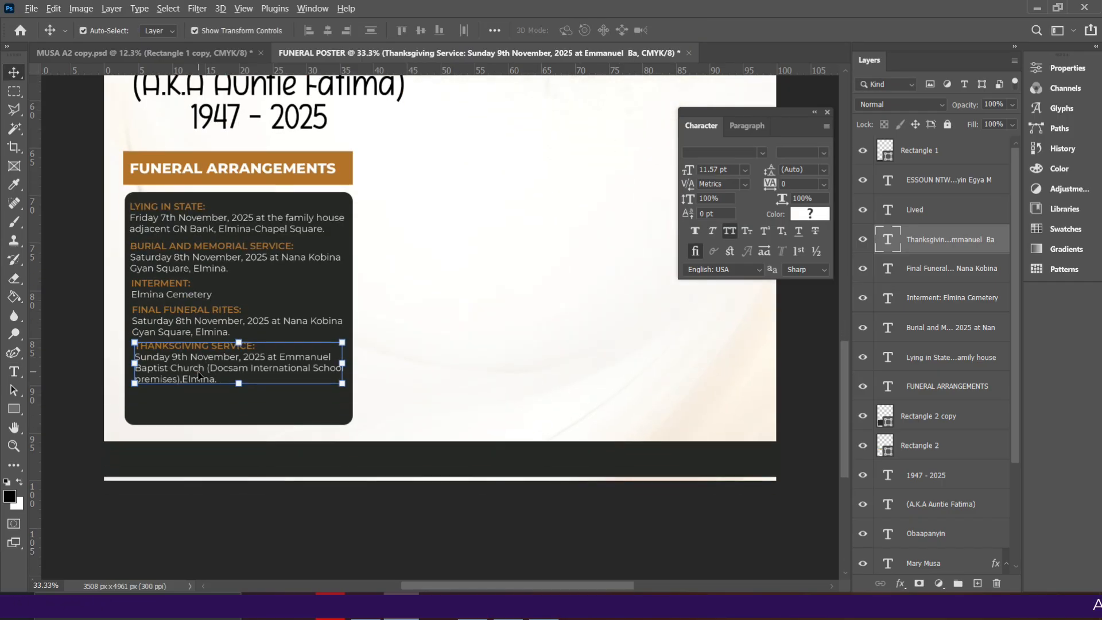
key("alt+Tab")
left_click_drag(413, 362, 317, 358)
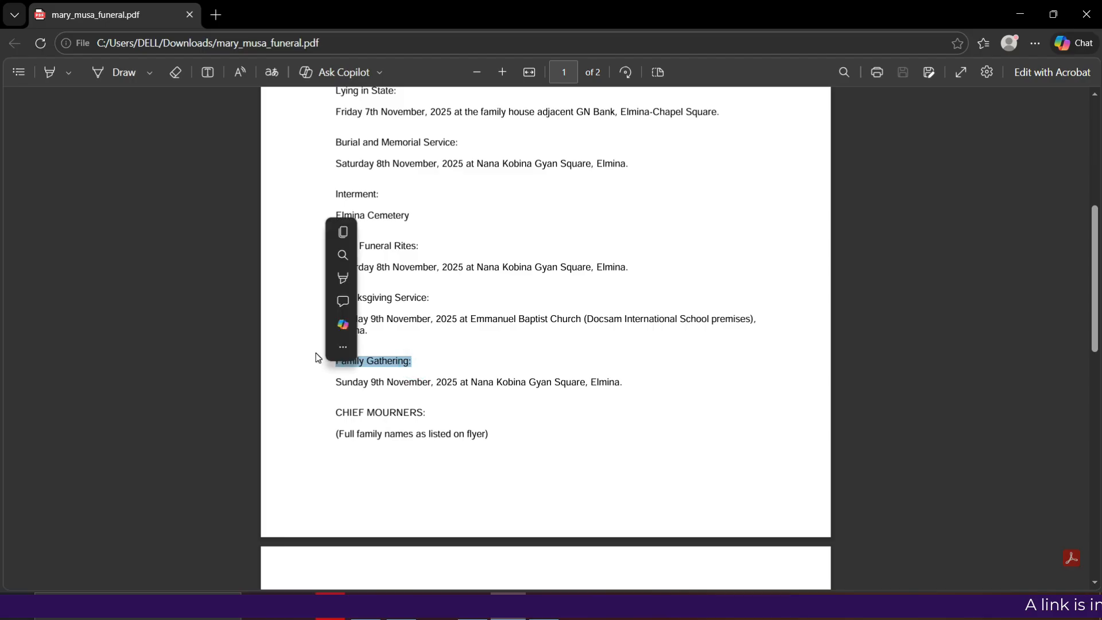
left_click(401, 358)
left_click_drag(417, 360, 308, 358)
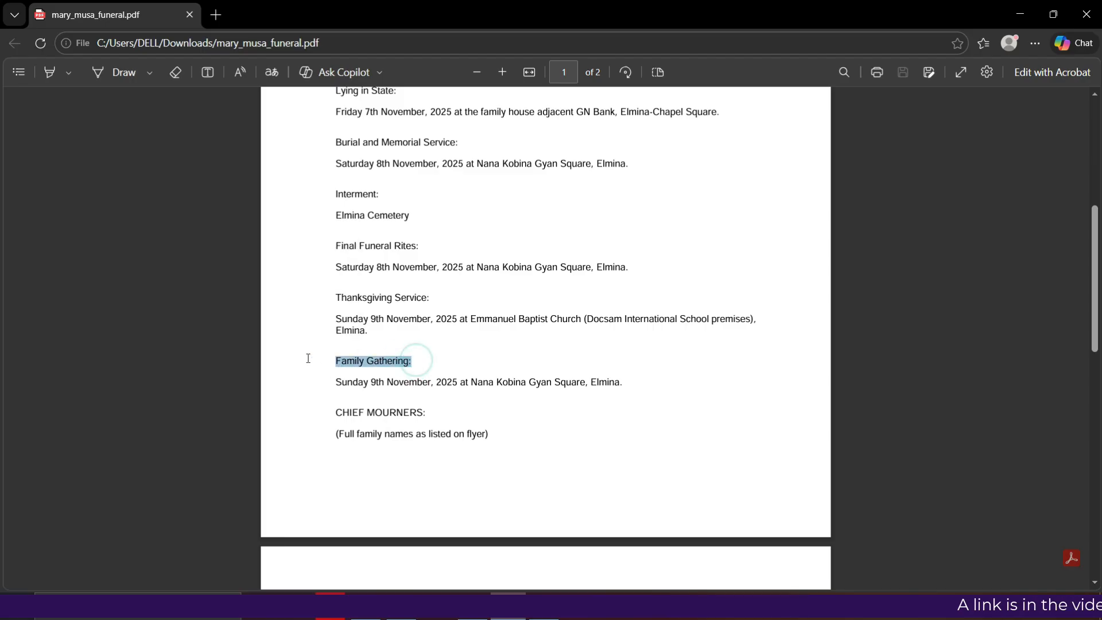
left_click(402, 611)
double_click(309, 409)
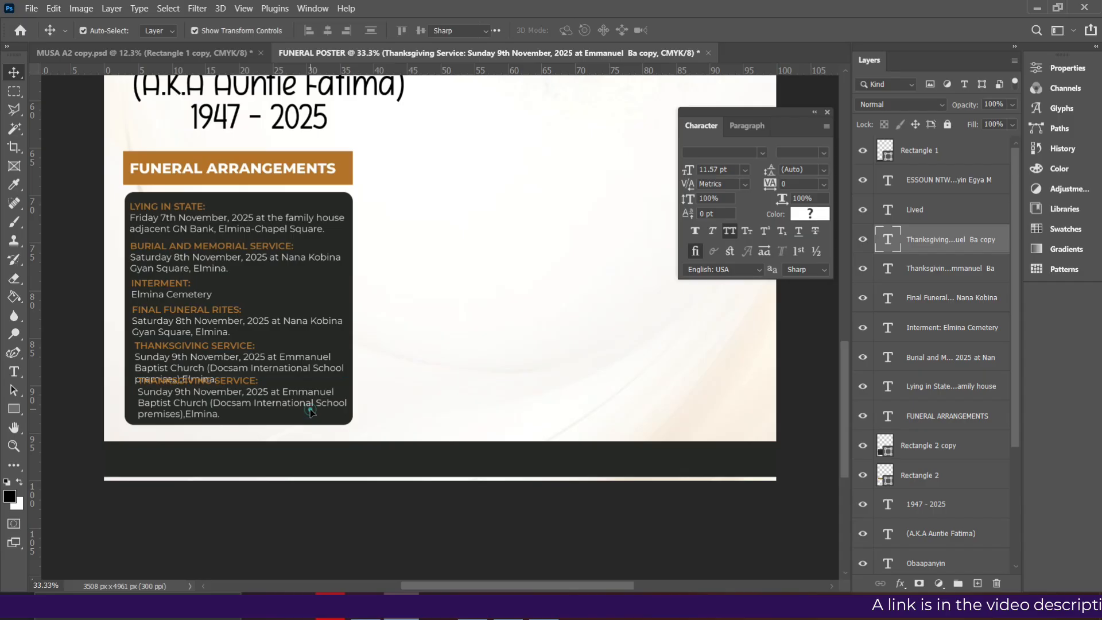
left_click(267, 380)
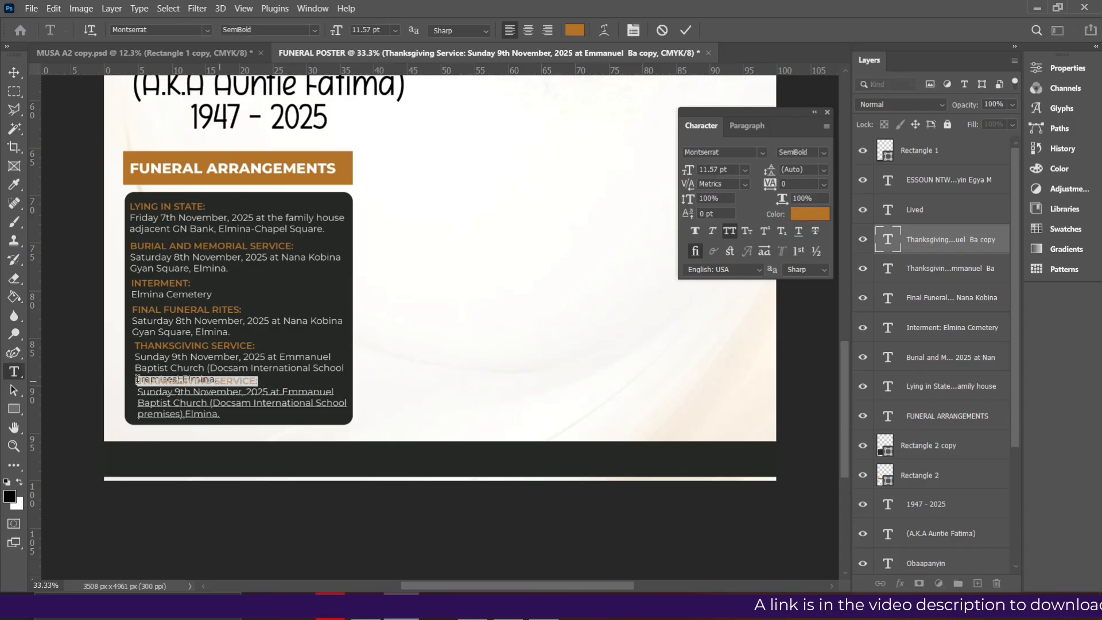
key("ctrl+v")
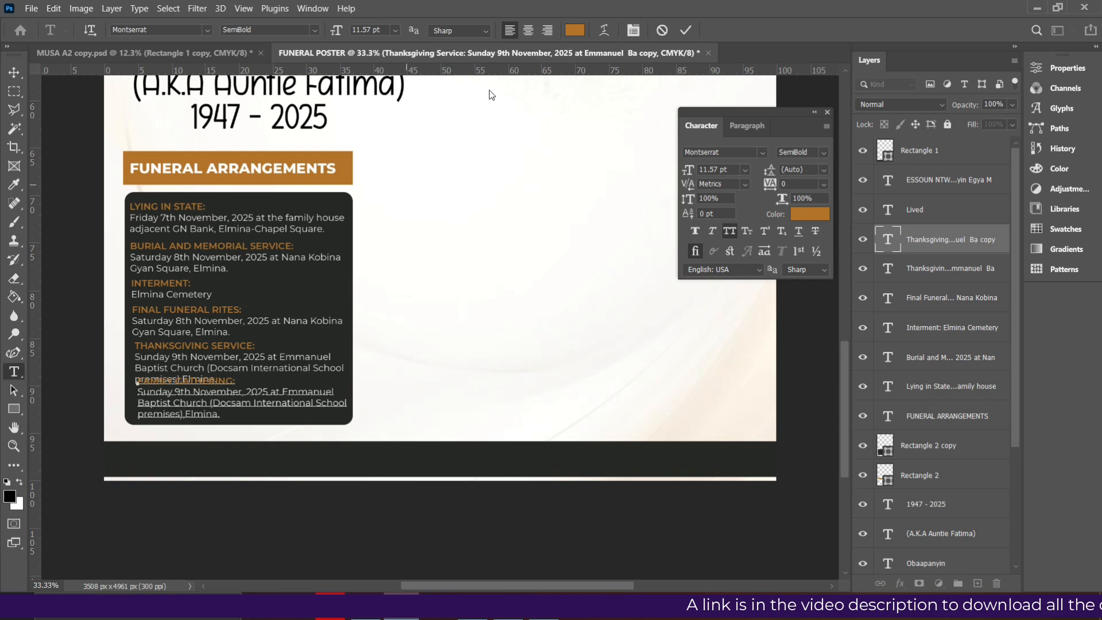
key("ctrl+Return")
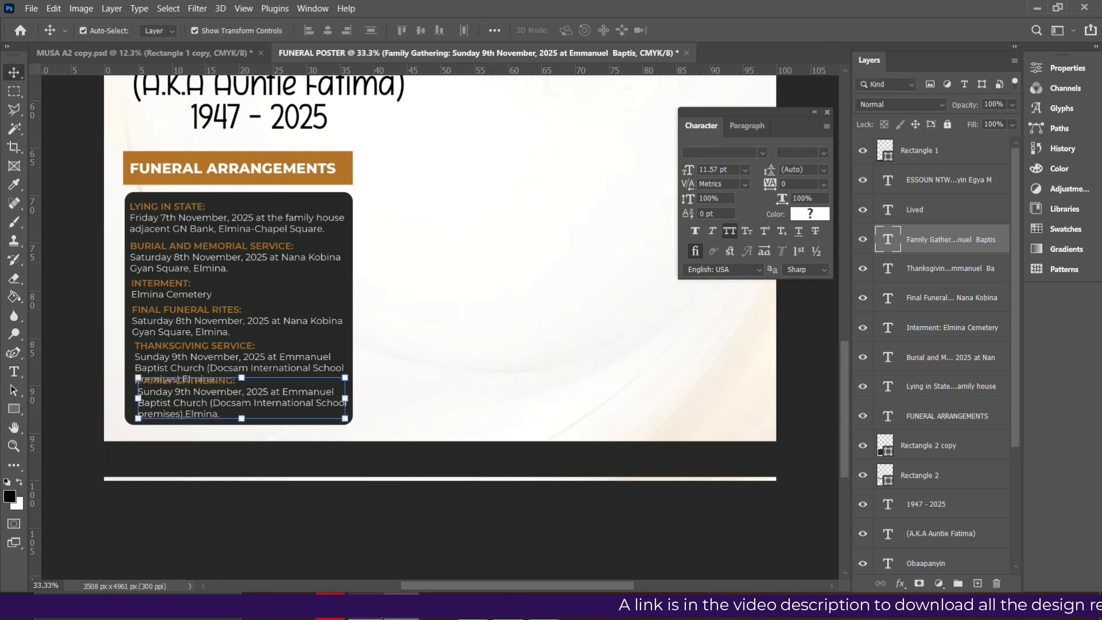
Paste the Sunday 9th November, 2025 Nana Kobina Gyan Square, Elmina details and set the block below Thanksgiving
key("alt+Tab")
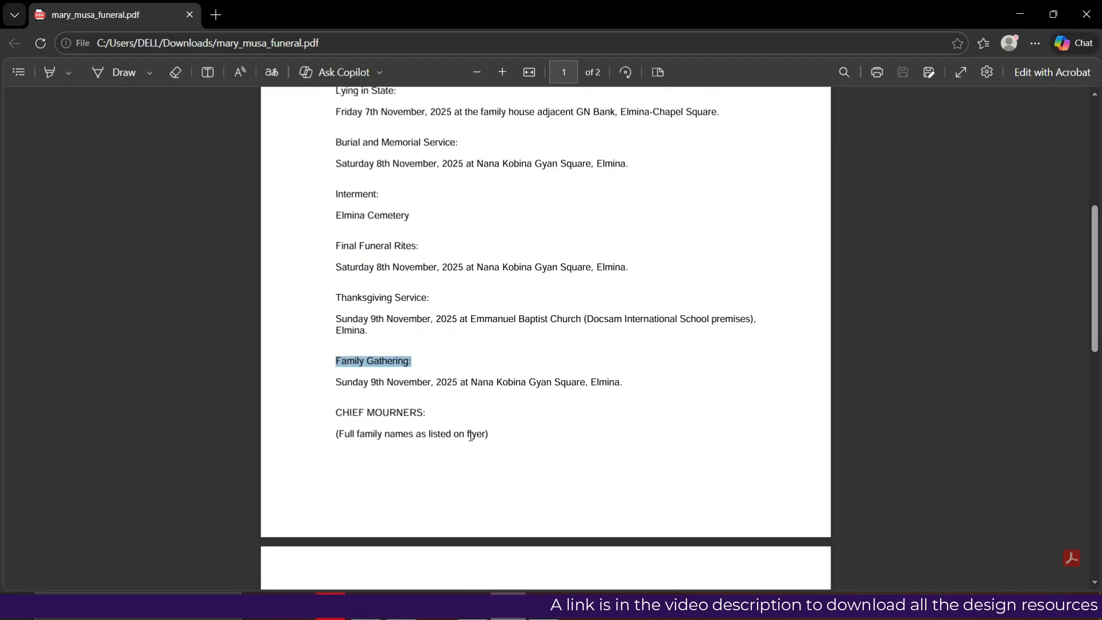
left_click_drag(626, 382, 311, 392)
key("alt+Tab")
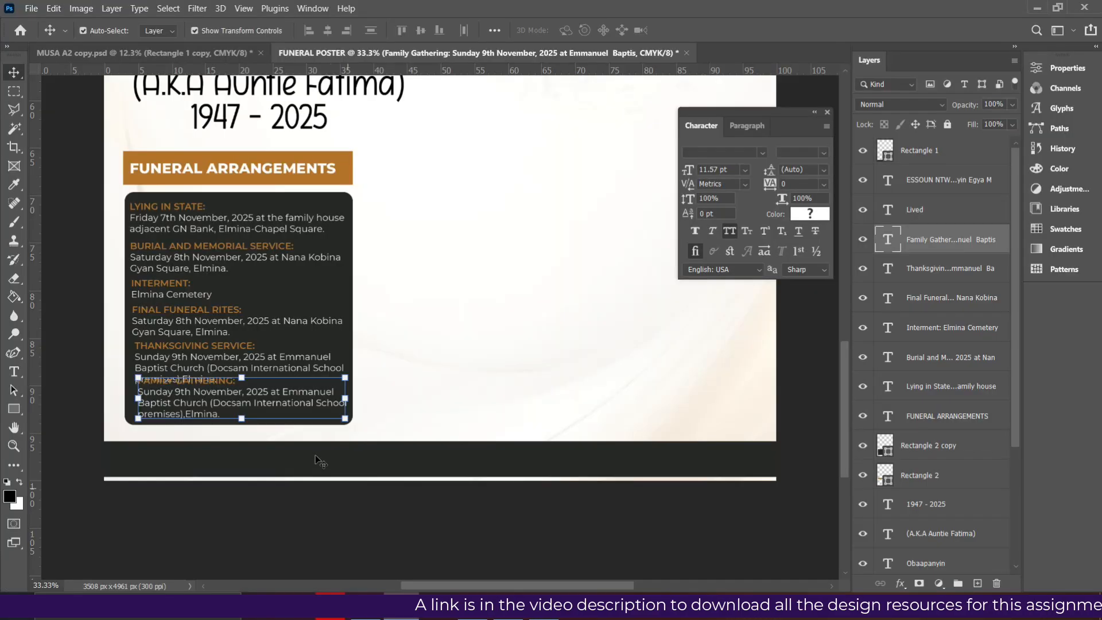
double_click(309, 411)
left_click_drag(220, 414, 123, 392)
key("ctrl+v")
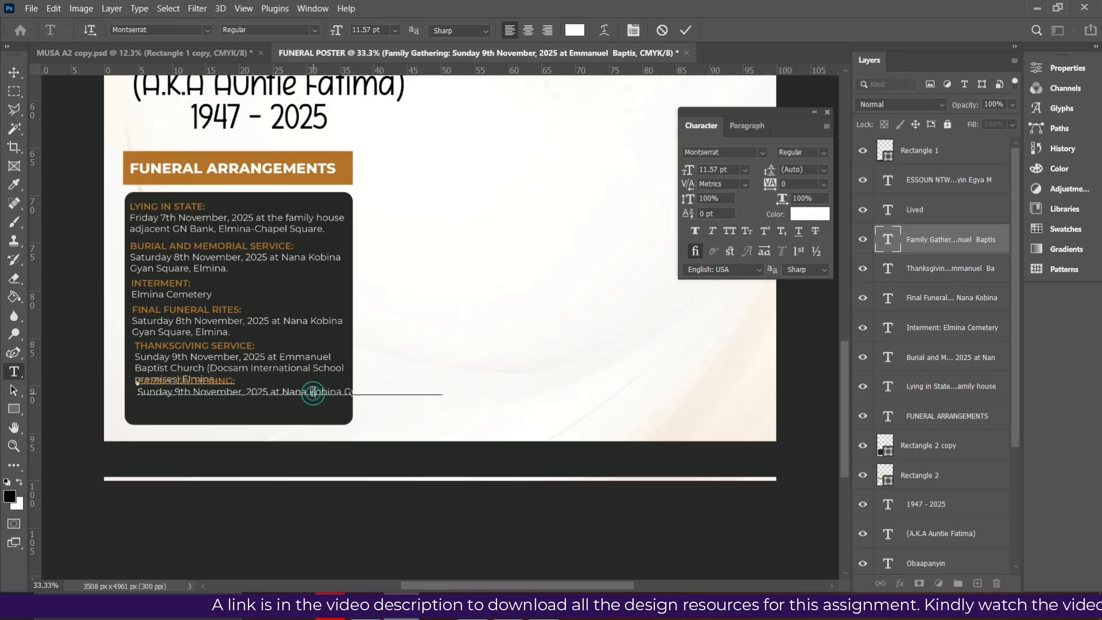
key("Right")
key("Right")
key("Right")
key("Right")
key("Right")
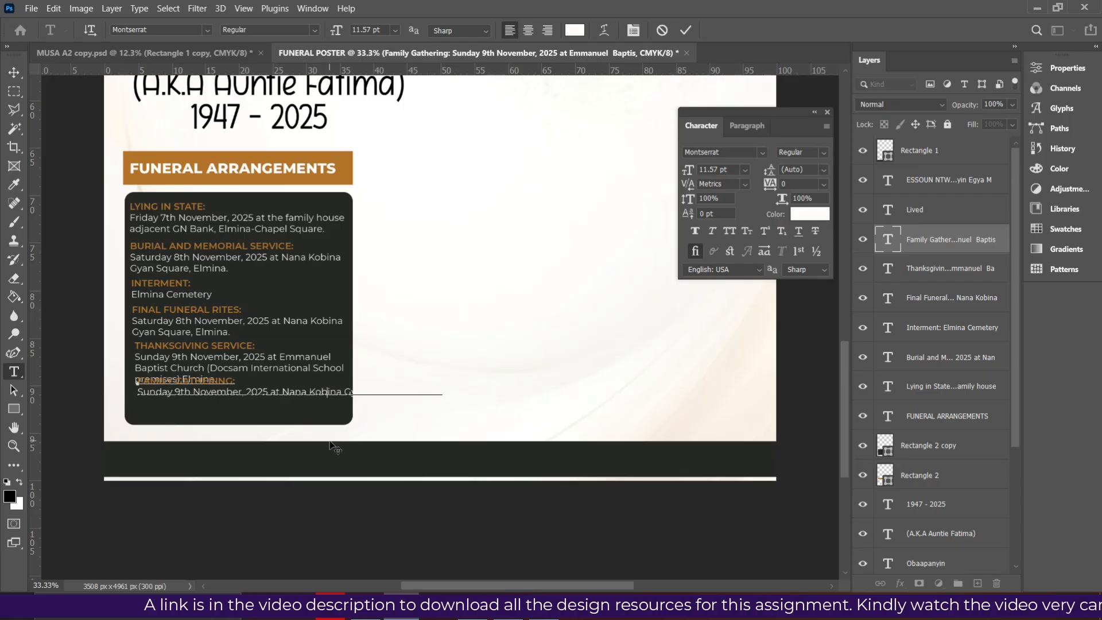
key("Return")
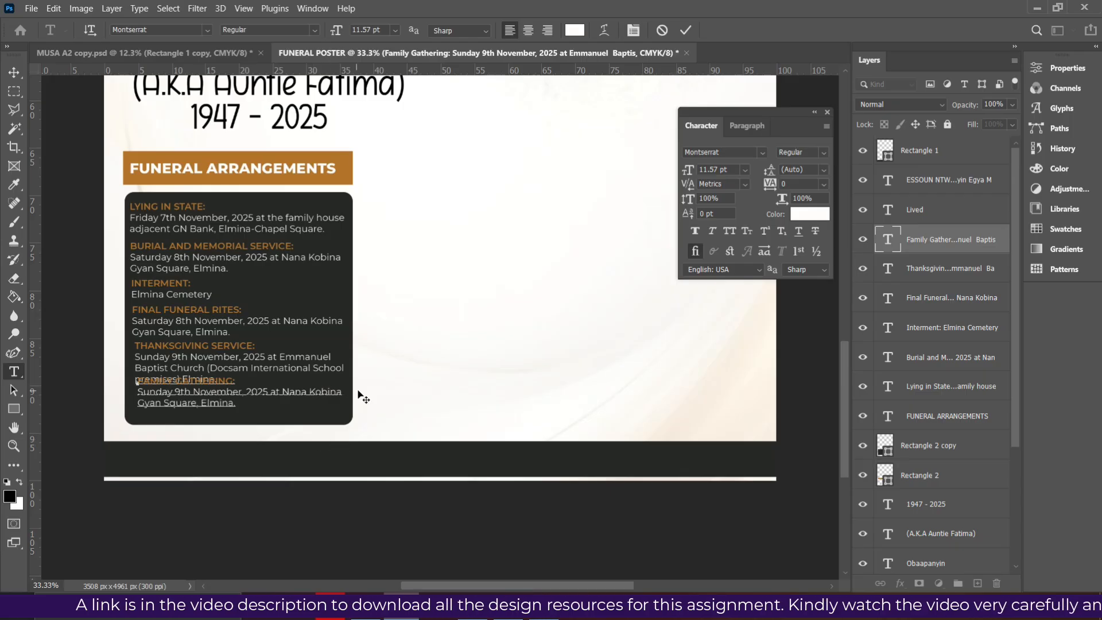
left_click(686, 29)
key("v")
left_click_drag(205, 403, 201, 411)
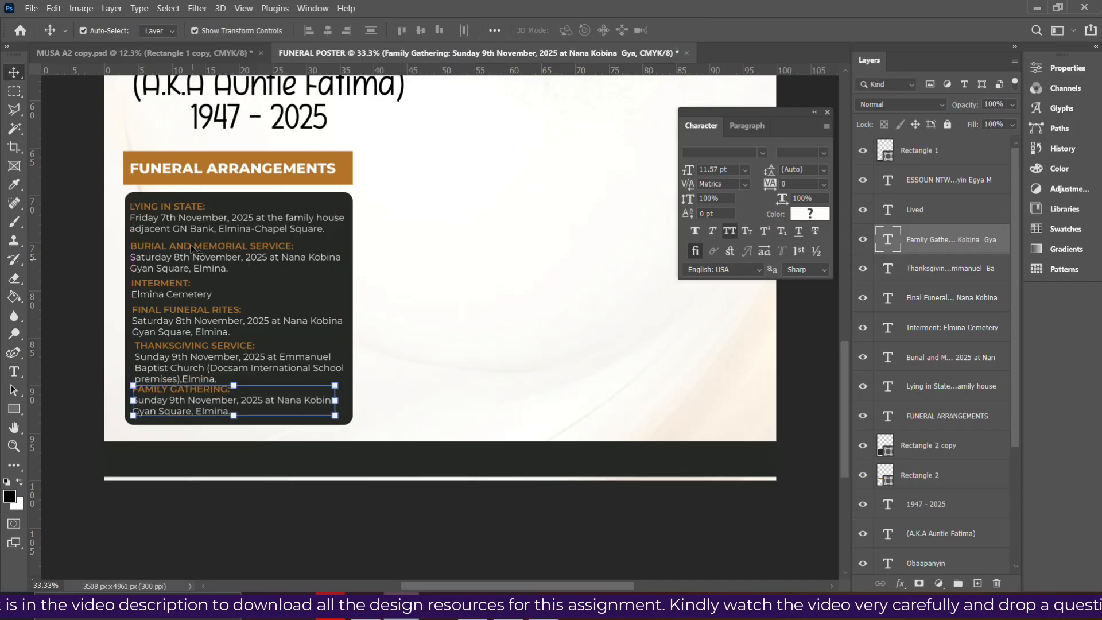
Left-align all six event text layers and shift them slightly right
left_click(165, 220)
left_click(924, 418)
left_click(928, 386)
left_click(930, 359, "shift")
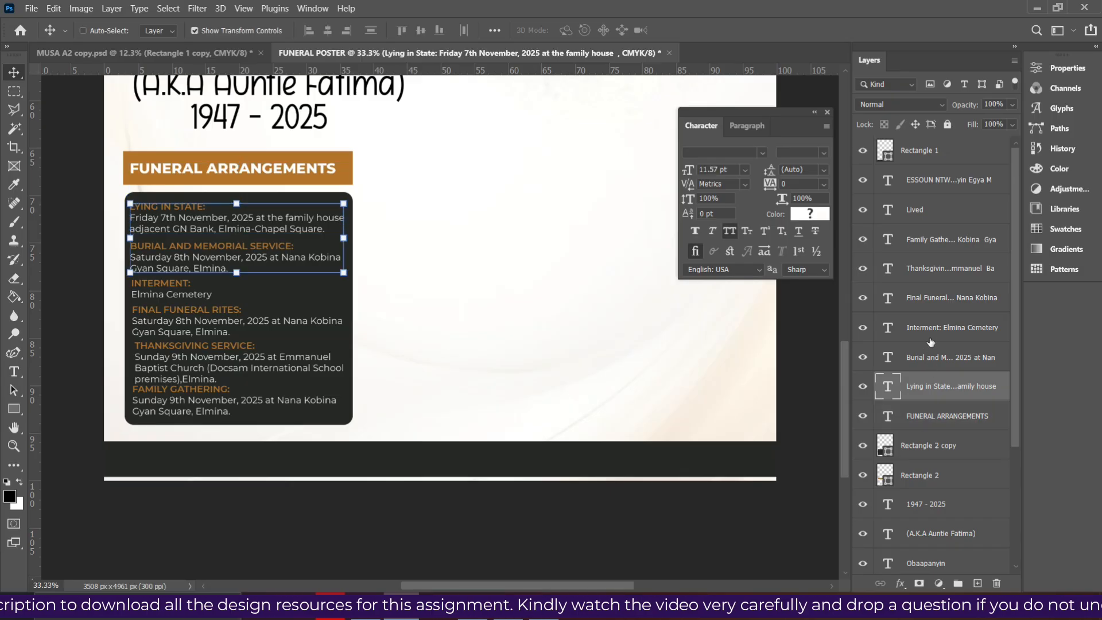
left_click(931, 328, "shift")
left_click(928, 298, "shift")
left_click(927, 270, "shift")
left_click(925, 248, "shift")
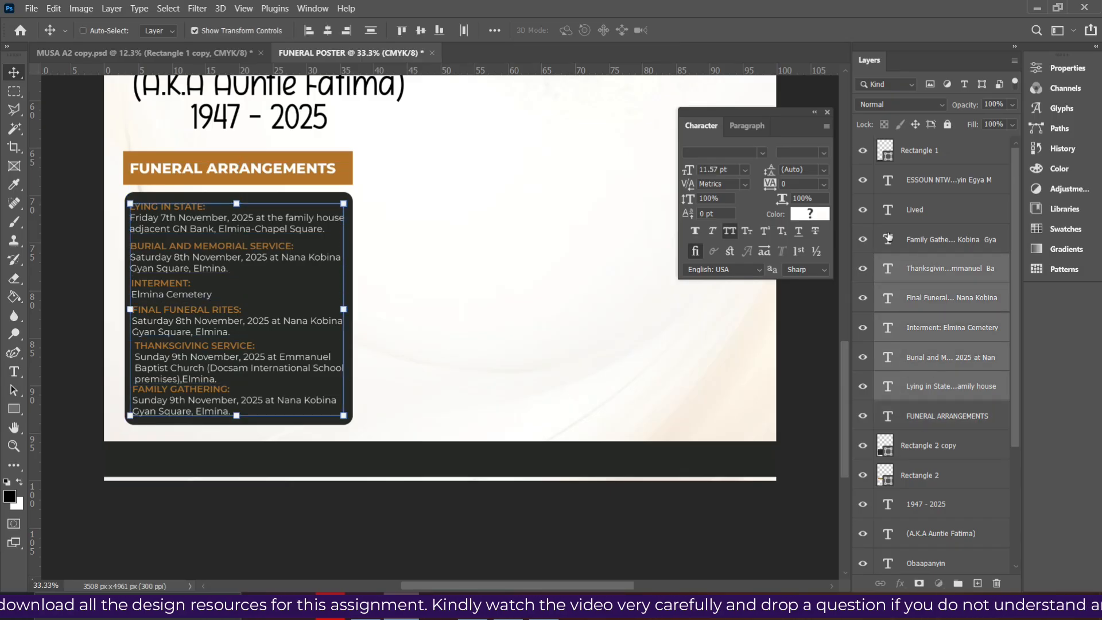
left_click(309, 31)
key("Right")
key("Right")
key("Right")
key("Right")
key("Right")
key("Right")
key("Right")
key("Right")
key("Right")
key("Right")
key("Right")
key("Right")
key("Right")
key("Right")
key("Right")
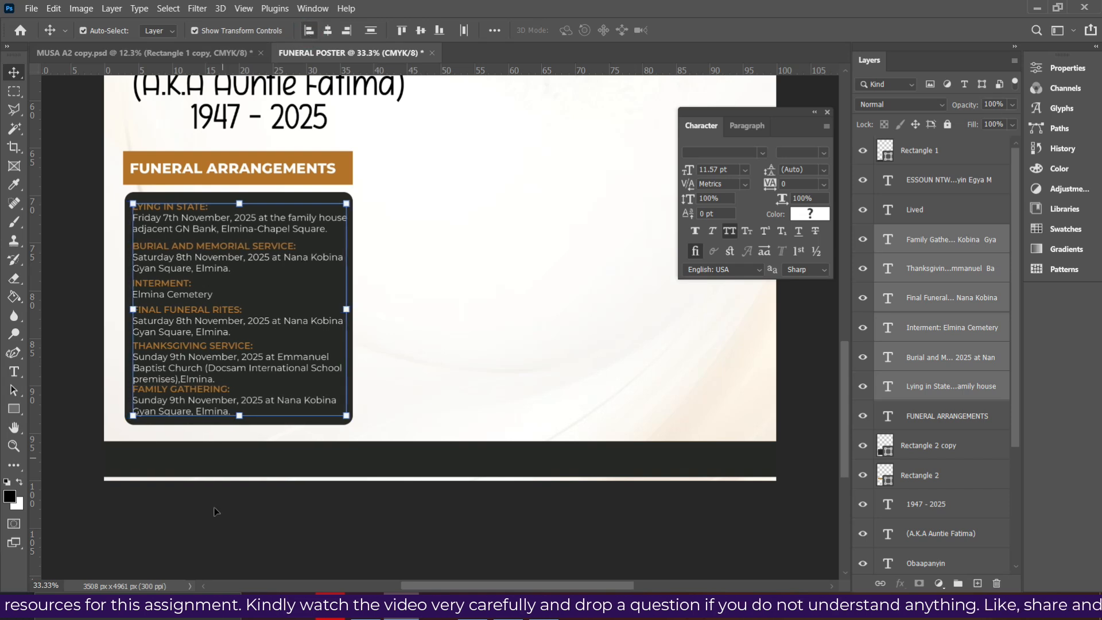
left_click(216, 512)
Shorten the footer band from the top and extend the dark panel's bottom edge downward
left_click(214, 474)
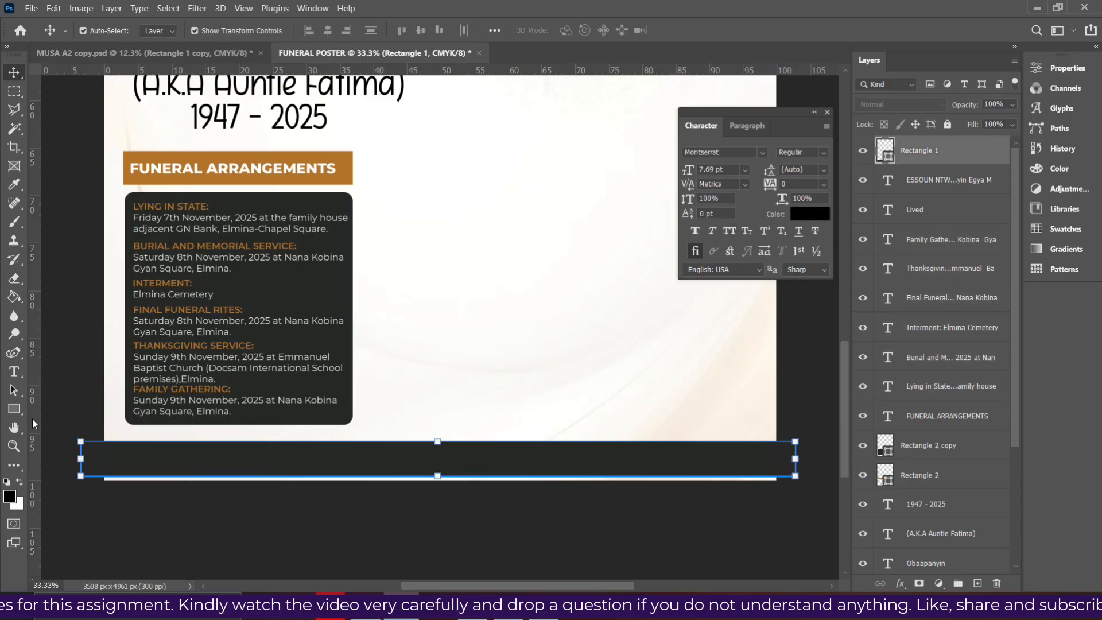
left_click(10, 407)
left_click_drag(437, 440, 437, 447)
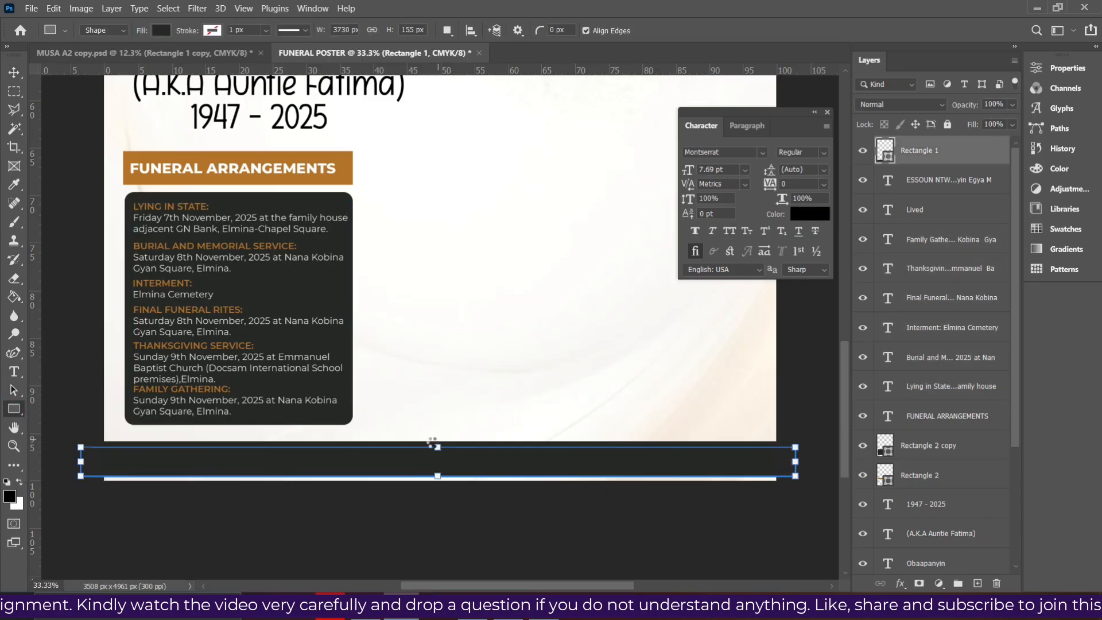
left_click(14, 73)
left_click(348, 416)
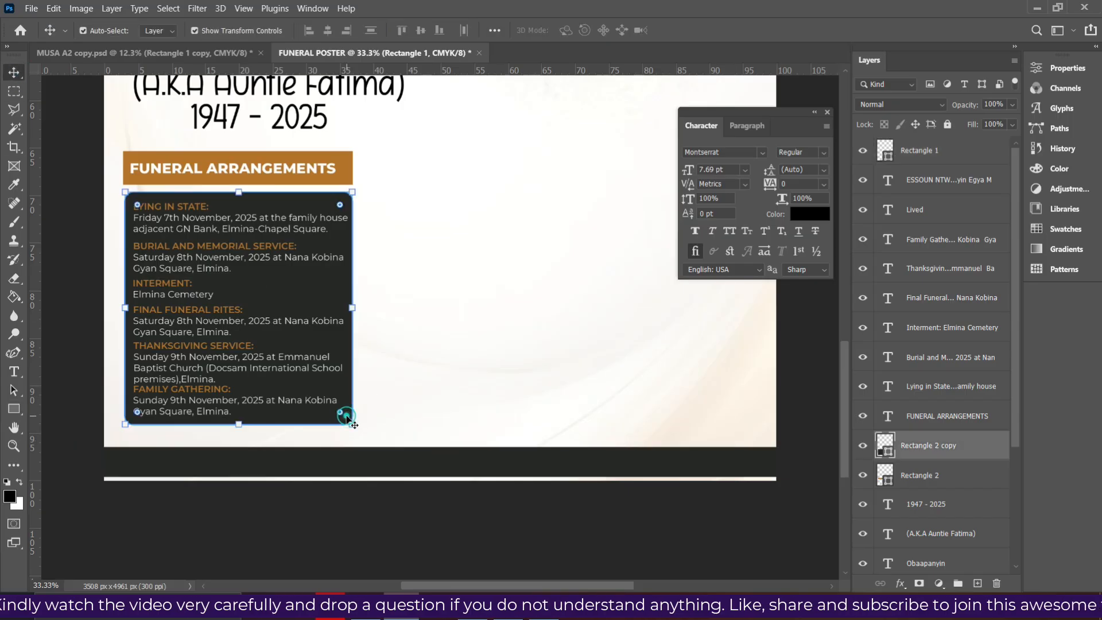
left_click(14, 408)
left_click_drag(238, 424, 238, 435)
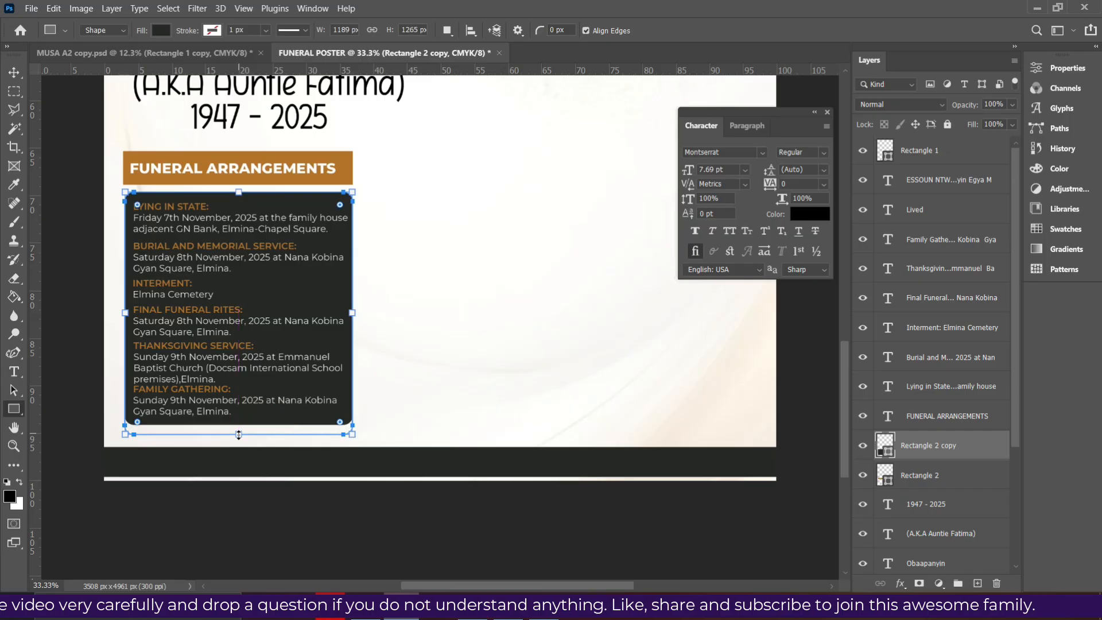
left_click(13, 73)
Nudge the Family Gathering and Thanksgiving Service entries down
left_click(251, 406)
key("Down")
key("Down")
key("Down")
key("Down")
key("Down")
key("Down")
key("Down")
key("Down")
key("Down")
key("Down")
key("Down")
key("Down")
key("Down")
key("Down")
key("Down")
key("Down")
key("Down")
key("Down")
key("Down")
key("Down")
key("Down")
key("Down")
key("Down")
key("Down")
key("Down")
key("Down")
left_click(201, 373)
key("Down")
key("Down")
key("Down")
key("Down")
key("Down")
key("Down")
key("Down")
key("Down")
key("Down")
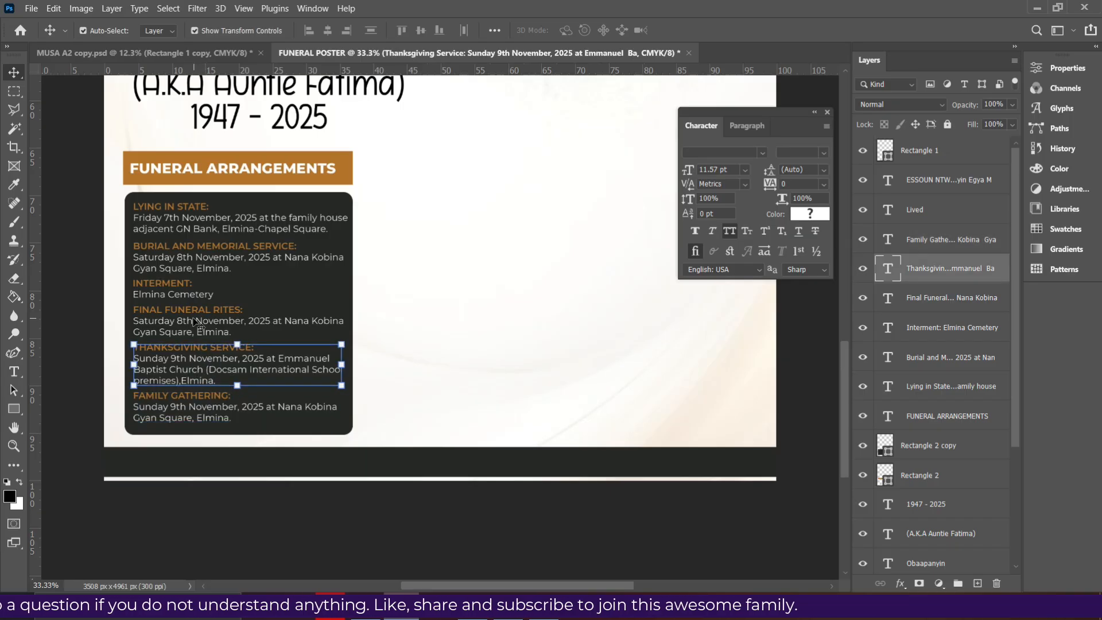
left_click(196, 323)
left_click(187, 402)
key("Down")
key("Down")
key("Down")
key("Down")
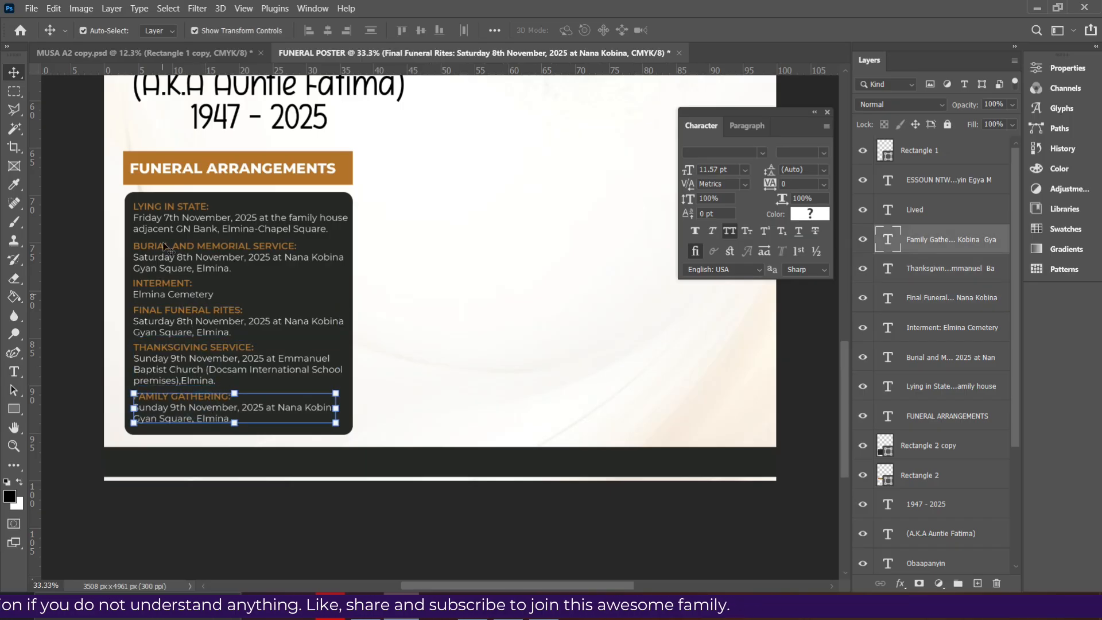
key("Down")
key("Down")
key("Down")
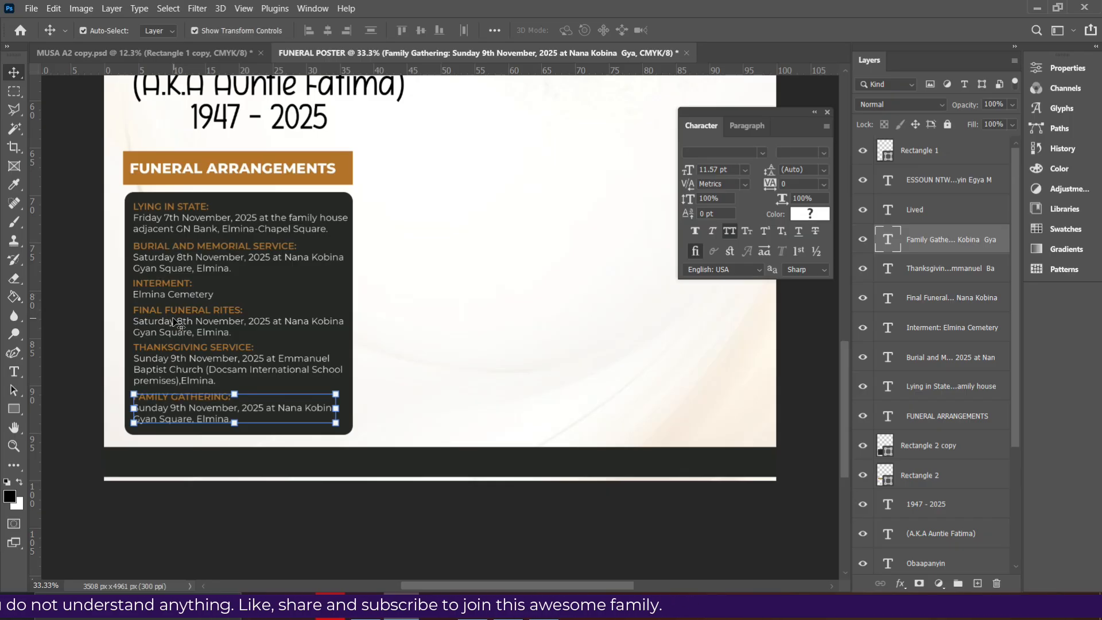
left_click(175, 323)
left_click(156, 347)
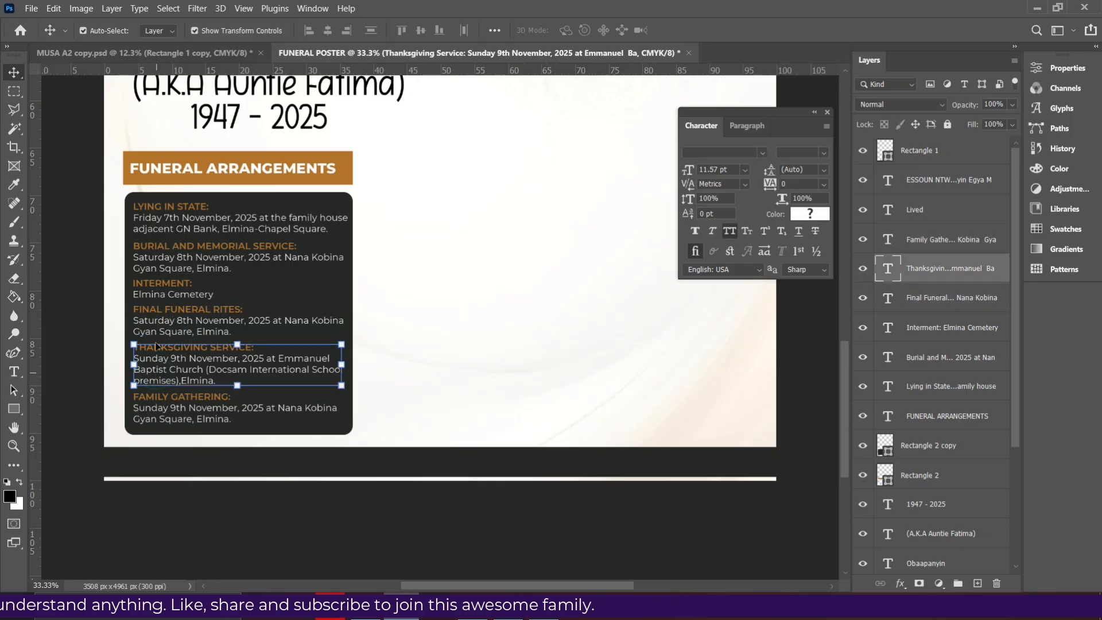
Raise the orange banner with its FUNERAL ARRANGEMENTS heading and lift the dark panel's top edge
left_click(299, 178)
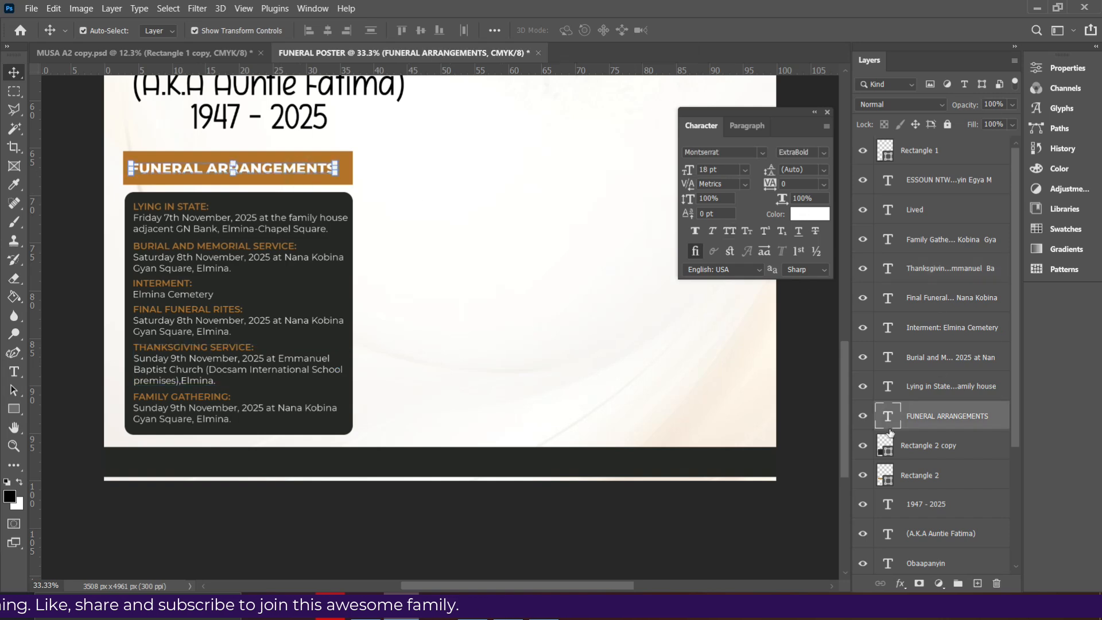
left_click(899, 474, "ctrl")
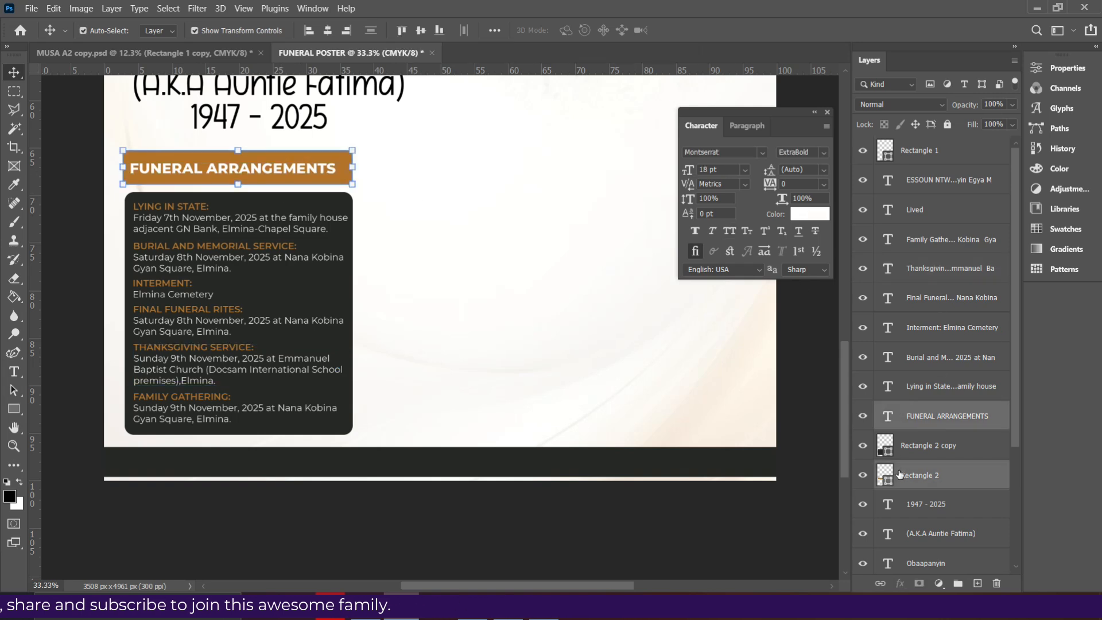
key("Up")
key("Up")
key("Up")
key("Up")
left_click(316, 199)
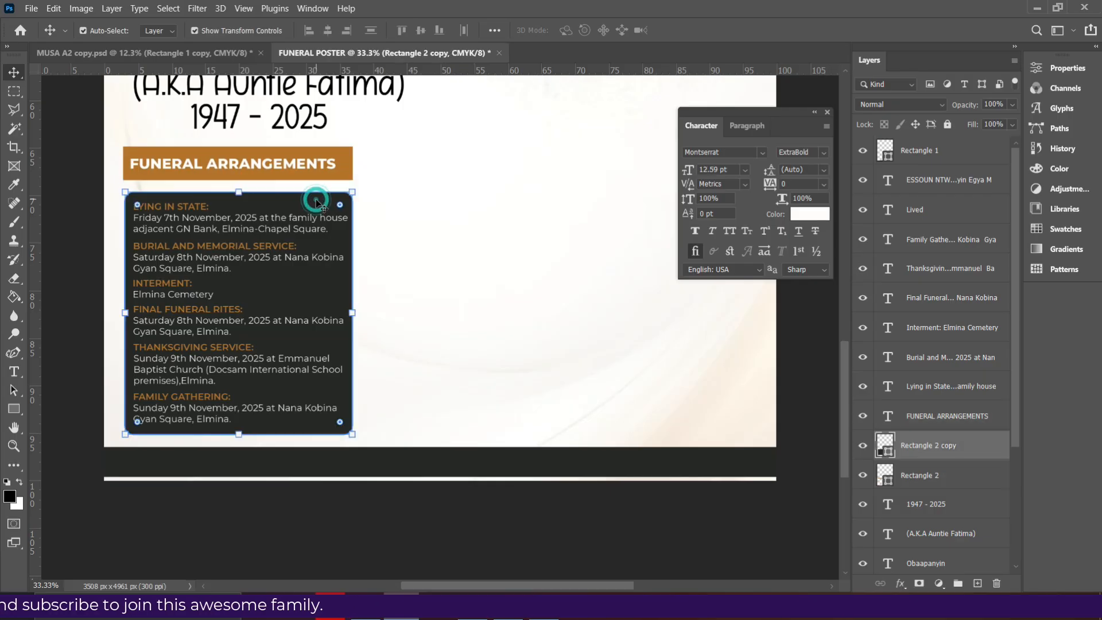
left_click(14, 409)
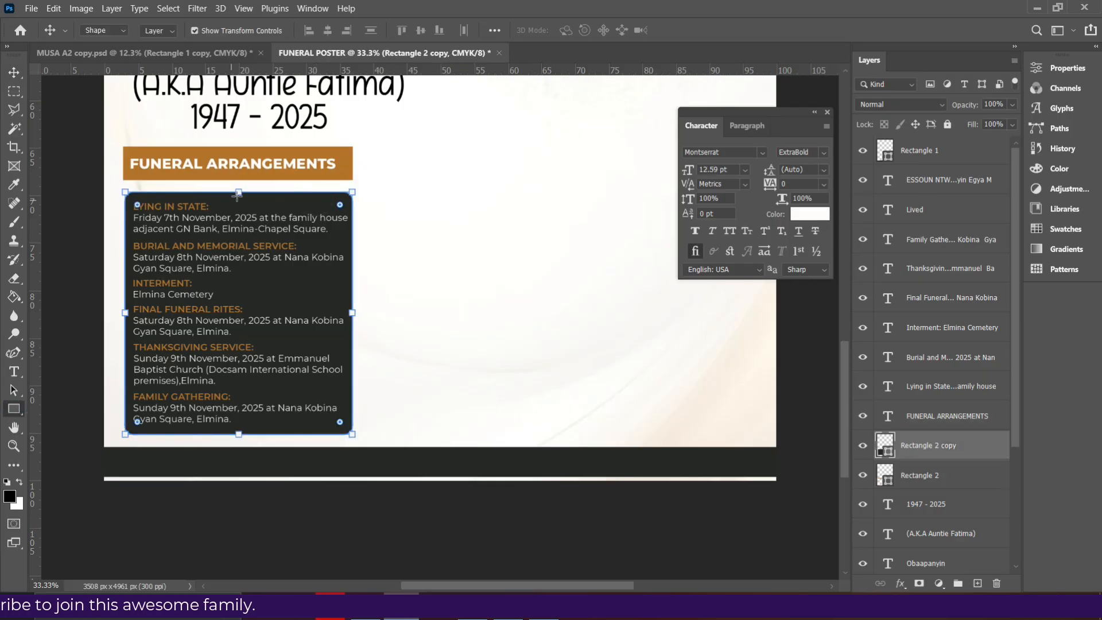
left_click_drag(239, 193, 243, 188)
left_click(14, 72)
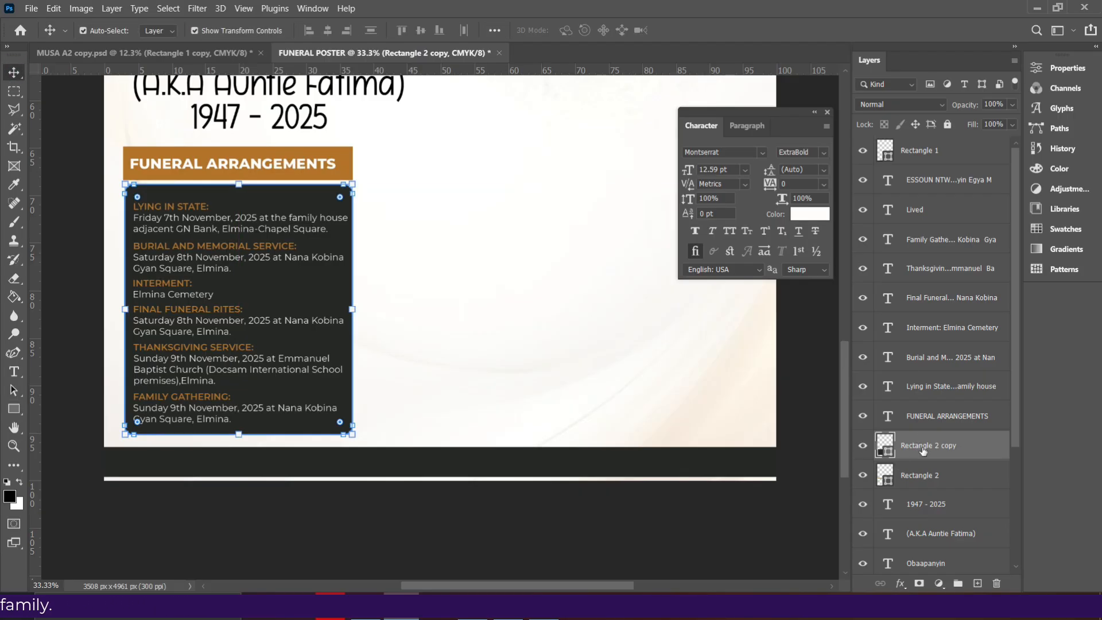
left_click(910, 469)
left_click(938, 421, "ctrl")
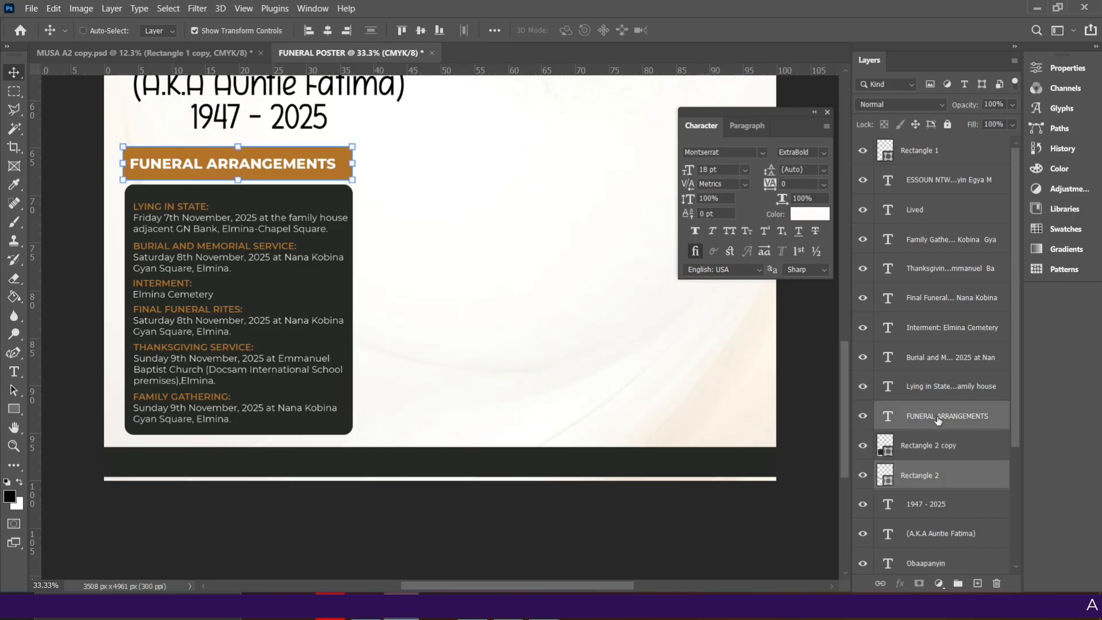
key("shift+Up")
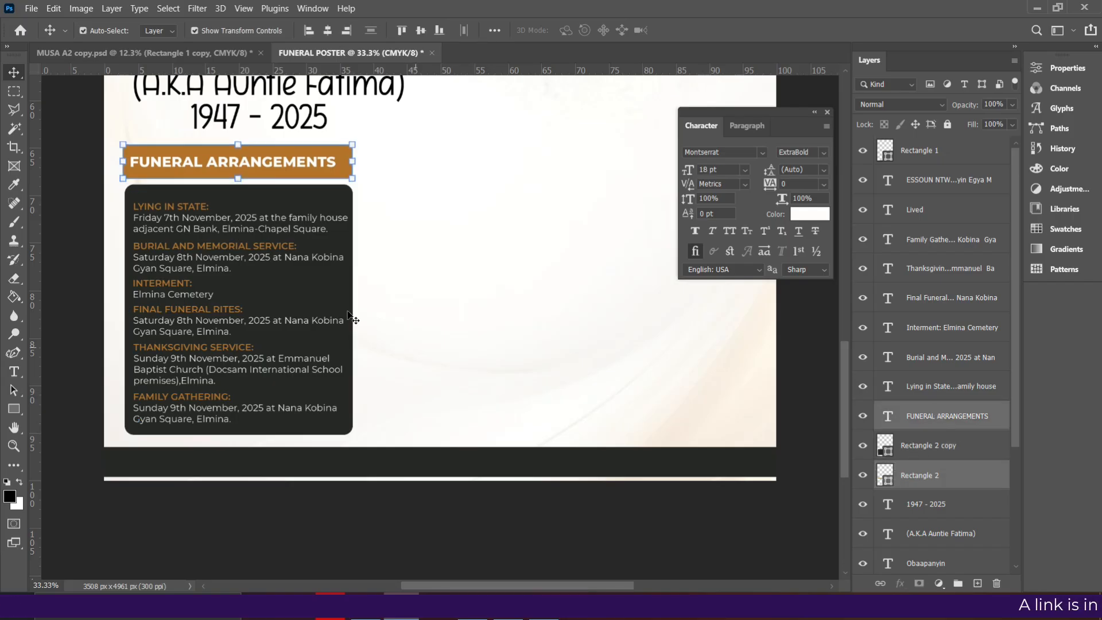
left_click(447, 347)
Nudge Lying in State, Burial, Interment, Final Funeral Rites and Thanksgiving entries upward to tighten spacing
left_click(178, 206)
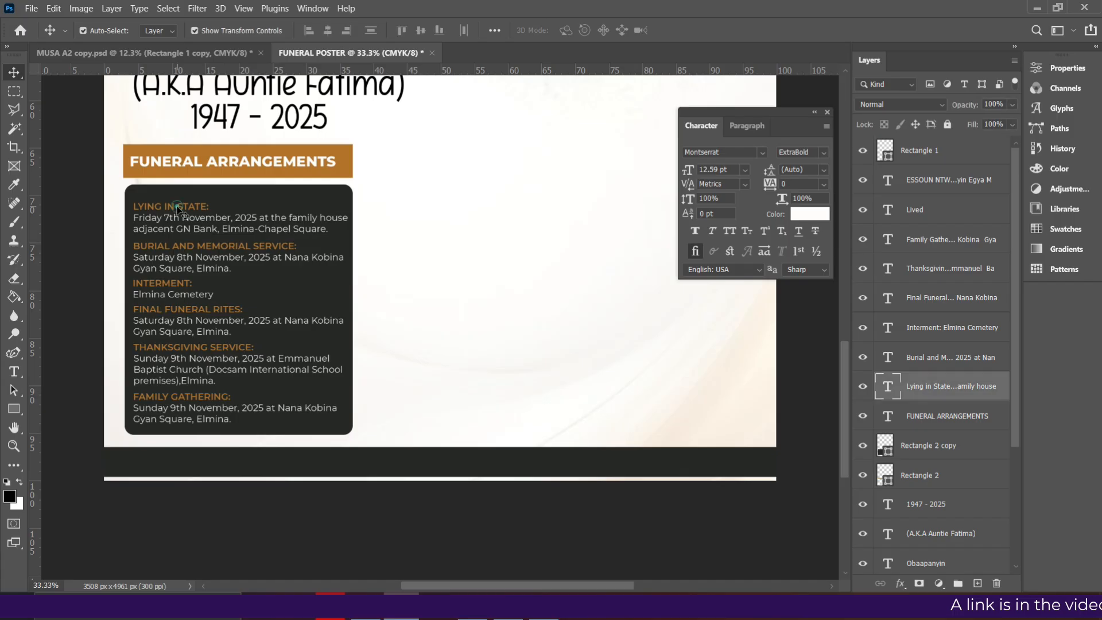
key("Up")
key("Up")
key("Up")
key("Up")
key("Up")
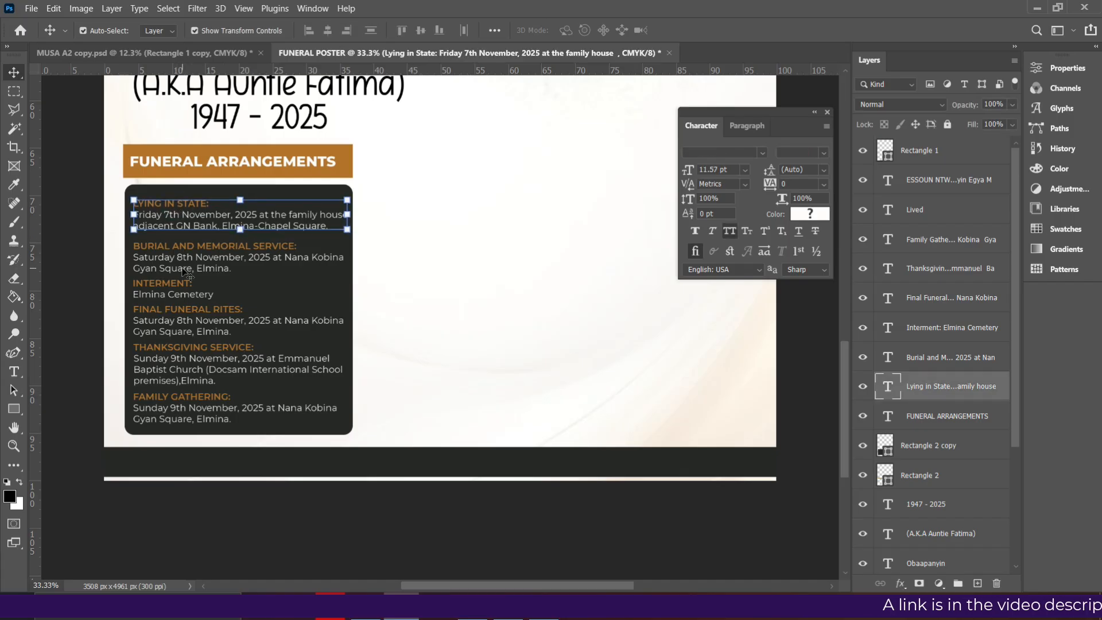
left_click(185, 270)
key("Up")
key("Up")
key("Up")
key("Up")
key("Up")
key("Up")
key("Up")
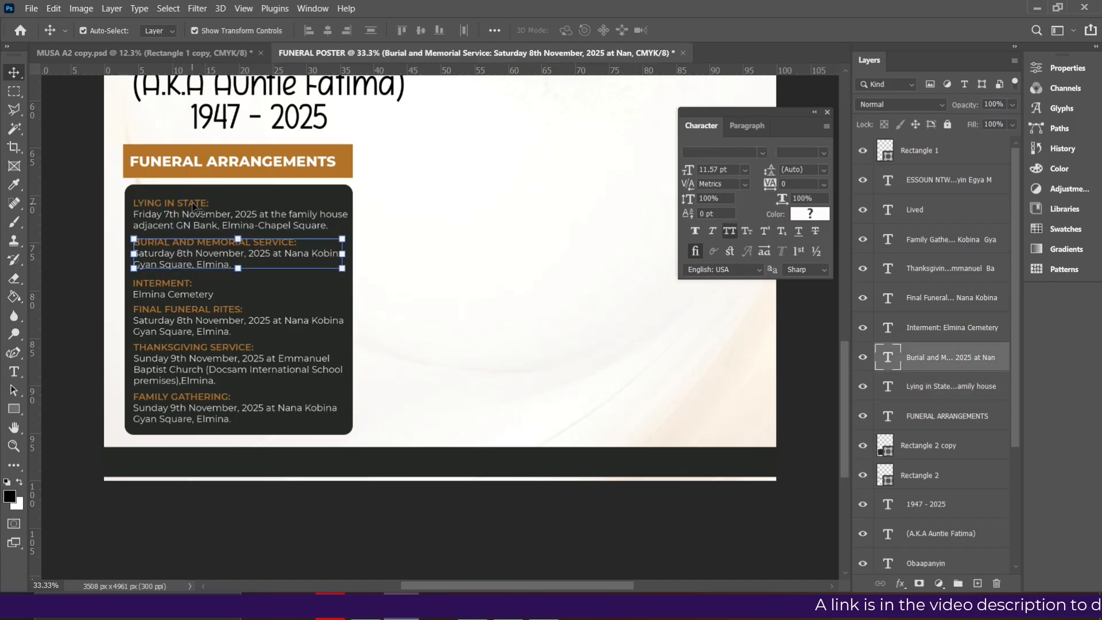
left_click(195, 207)
key("Up")
key("Up")
key("Up")
key("Up")
key("Up")
key("Up")
key("Up")
key("Up")
key("Up")
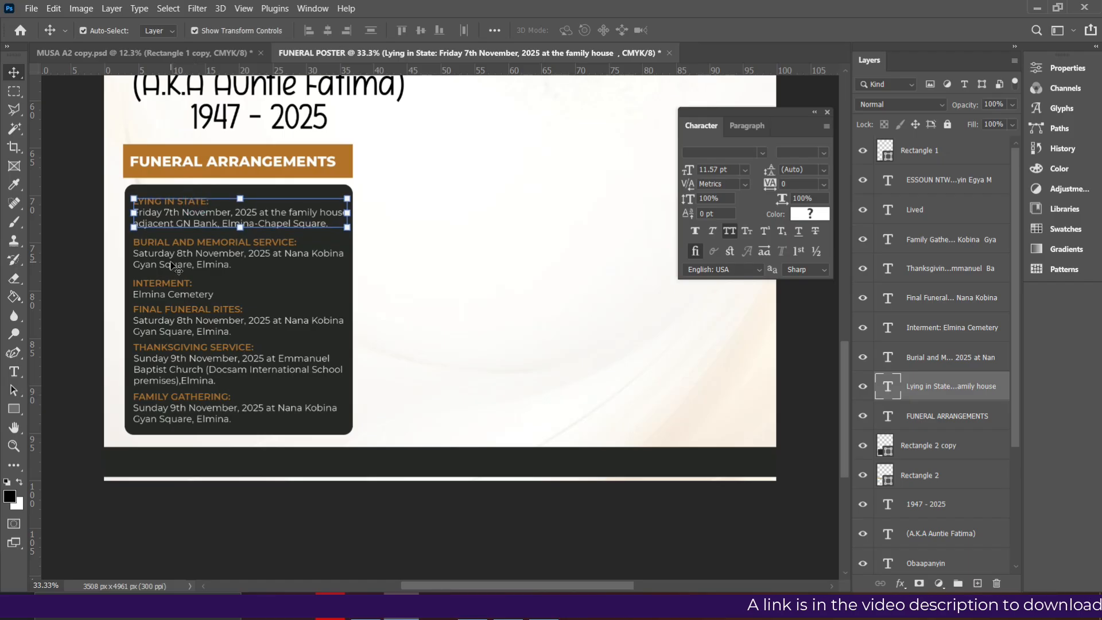
left_click(172, 265)
key("Up")
key("Up")
left_click(161, 294)
key("Up")
key("Up")
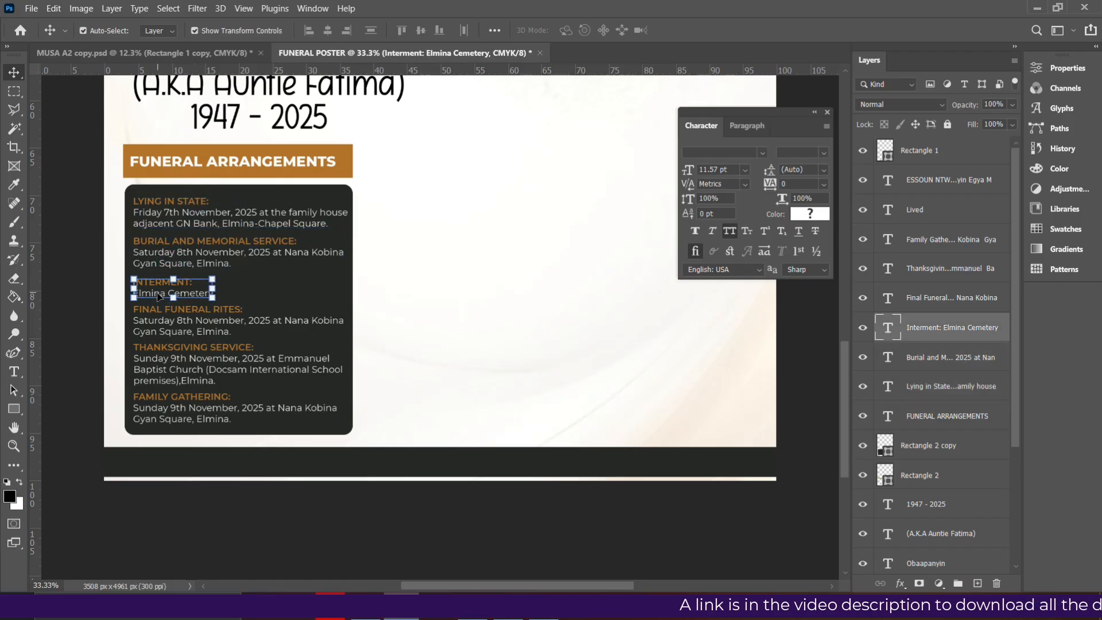
left_click(181, 322)
key("Up")
key("Up")
key("Up")
key("Up")
key("Up")
key("Up")
key("Up")
key("Up")
key("Up")
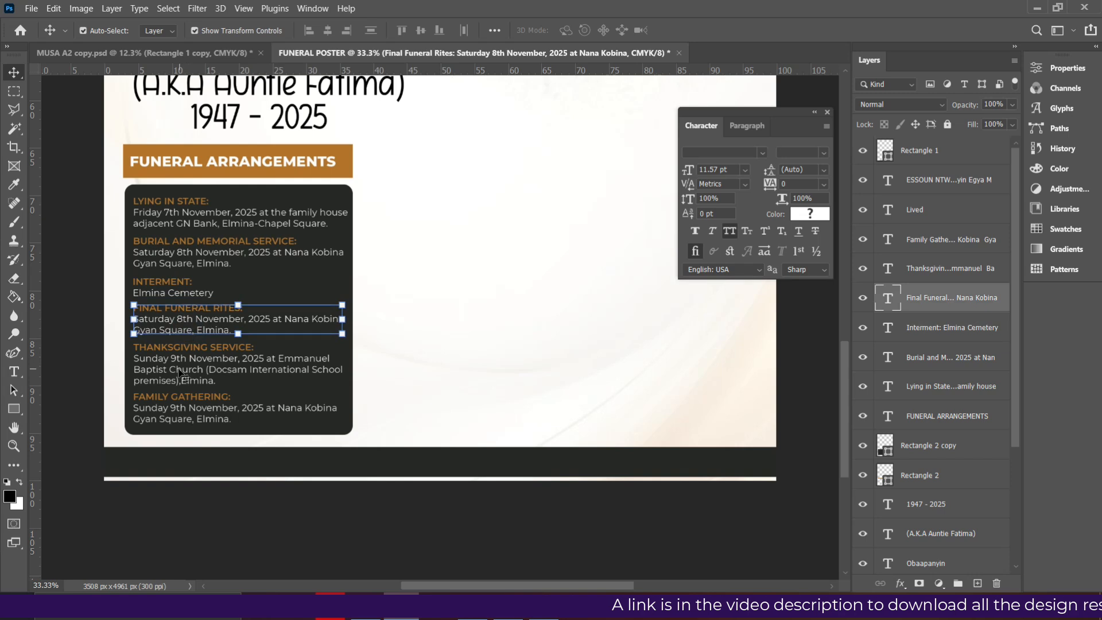
left_click(179, 371)
key("Up")
key("Up")
key("Up")
key("Up")
key("Up")
key("Up")
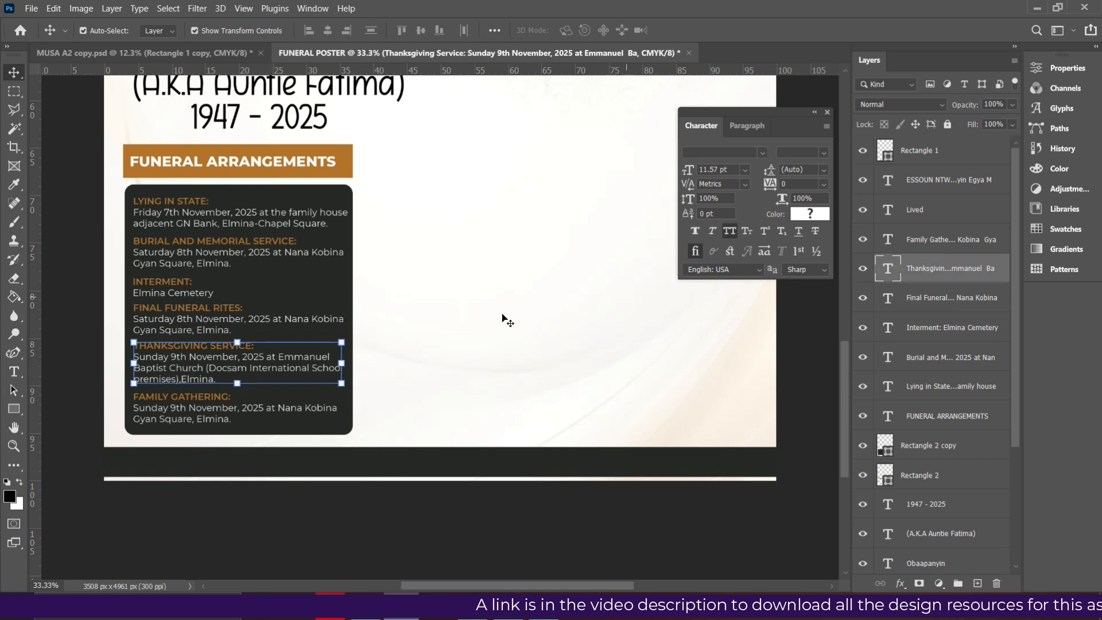
Select the FUNERAL ARRANGEMENTS heading after checking the 1947 - 2025 date line
scroll(505, 320, "up", 5)
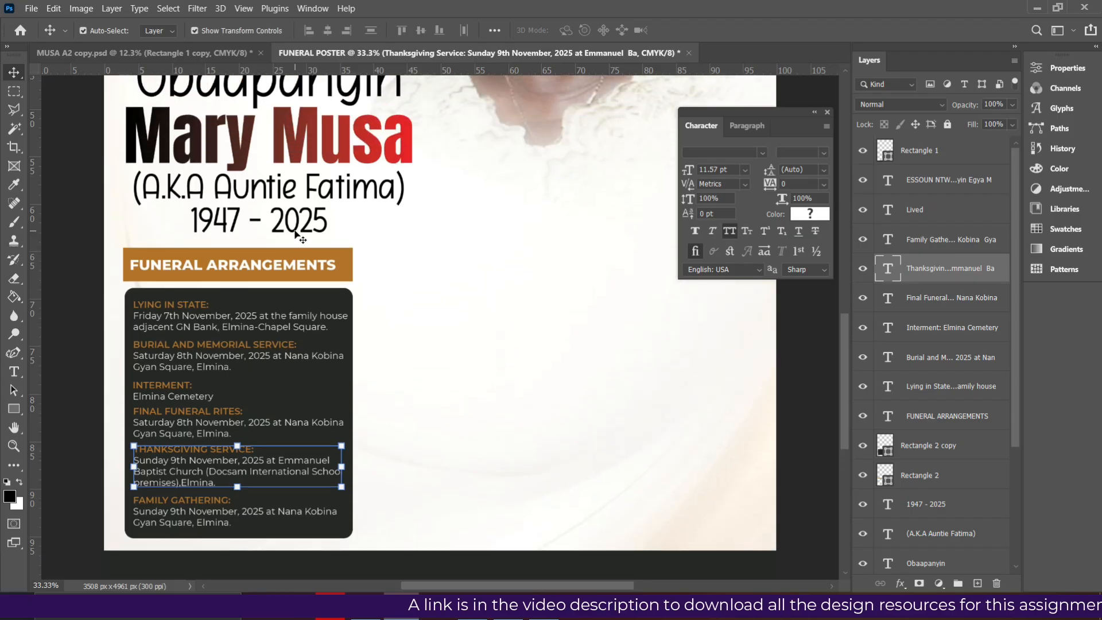
left_click(296, 232)
scroll(319, 281, "down", 1)
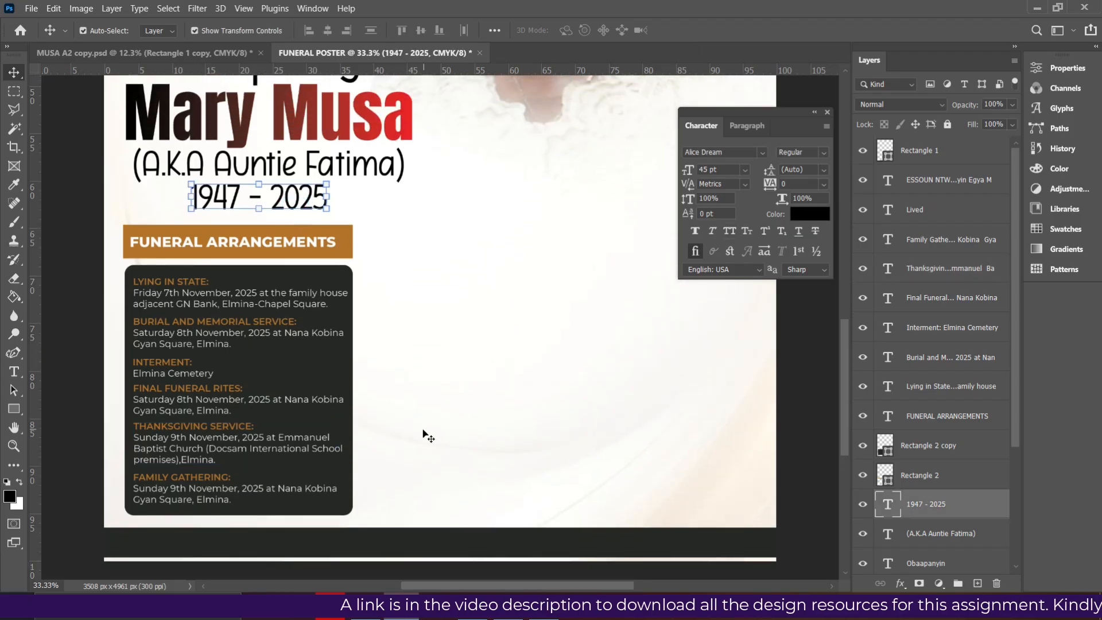
scroll(423, 432, "down", 2)
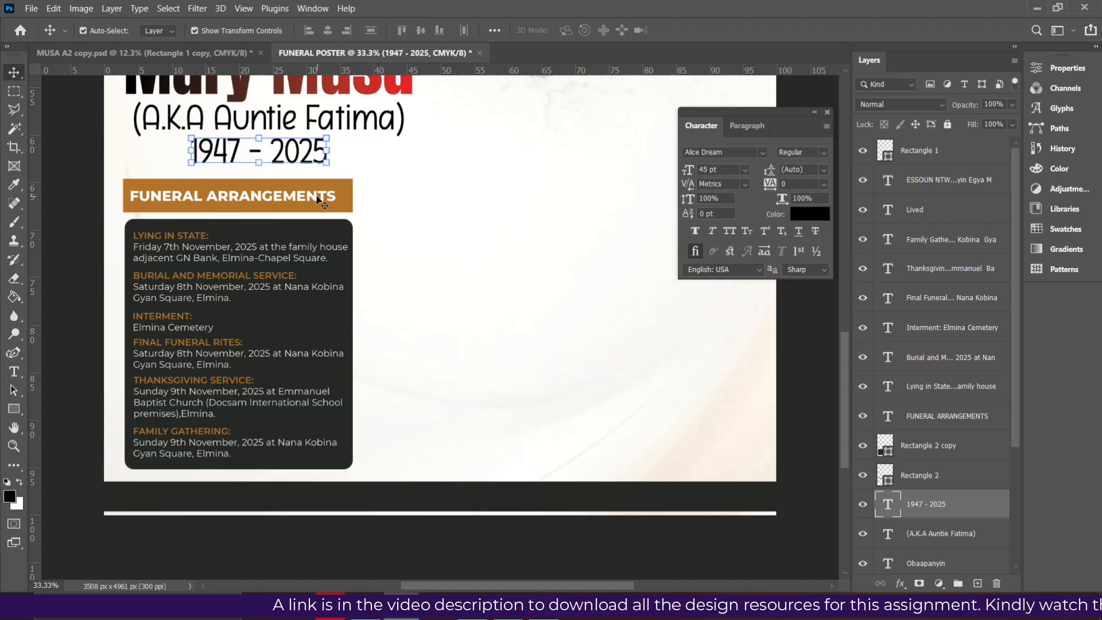
left_click(319, 199)
Copy the FUNERAL ARRANGEMENTS heading into the footer strip, put the strip behind it, then show the PDF
left_click_drag(314, 199, 400, 494)
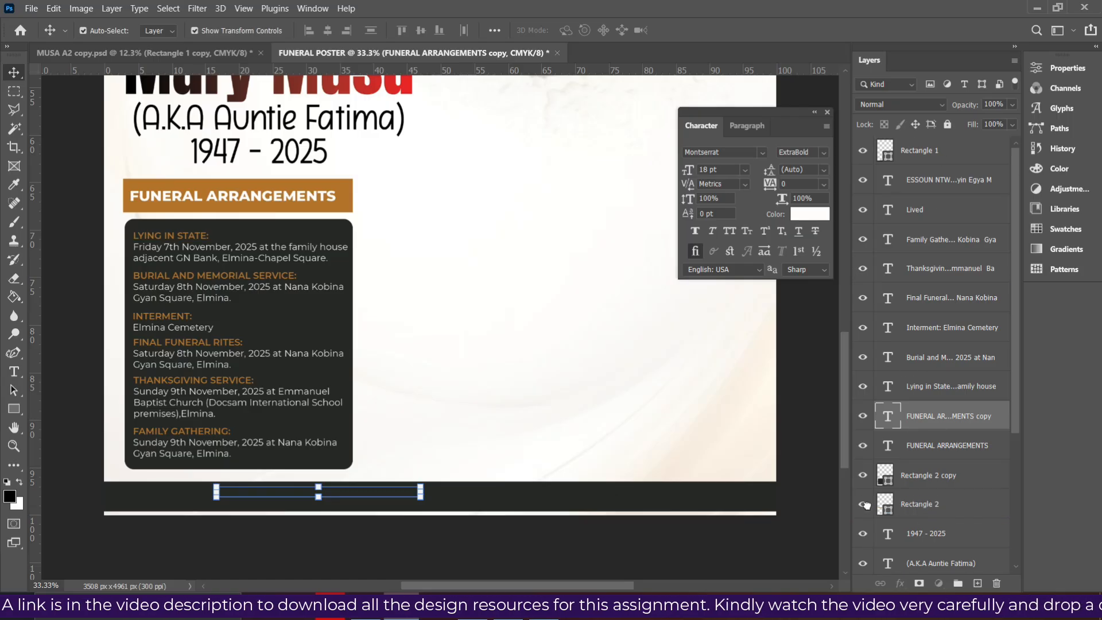
left_click_drag(866, 506, 867, 516)
left_click(399, 492)
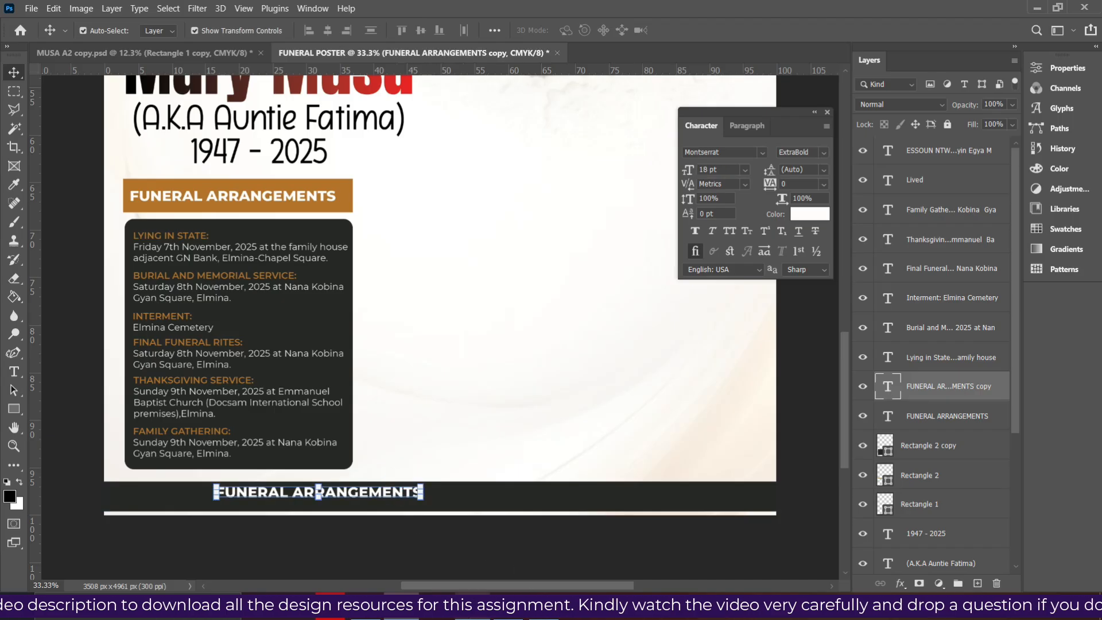
left_click(510, 617)
scroll(500, 423, "down", 14)
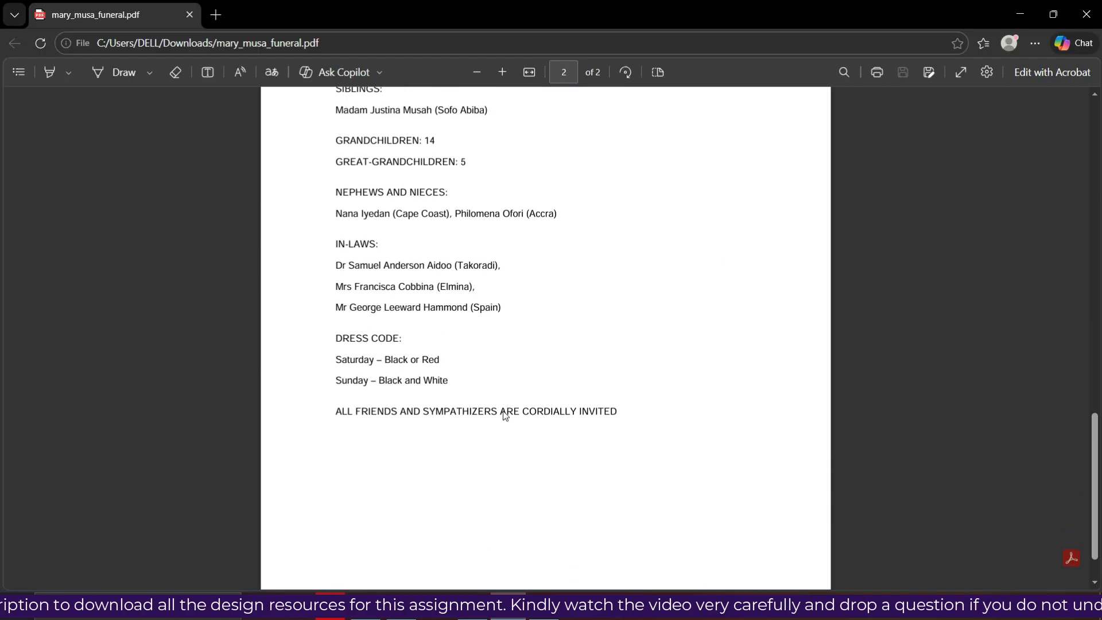
Select the PDF's closing line ALL FRIENDS AND SYMPATHIZERS ARE CORDIALLY INVITED, then begin editing the footer heading copy
left_click(632, 347)
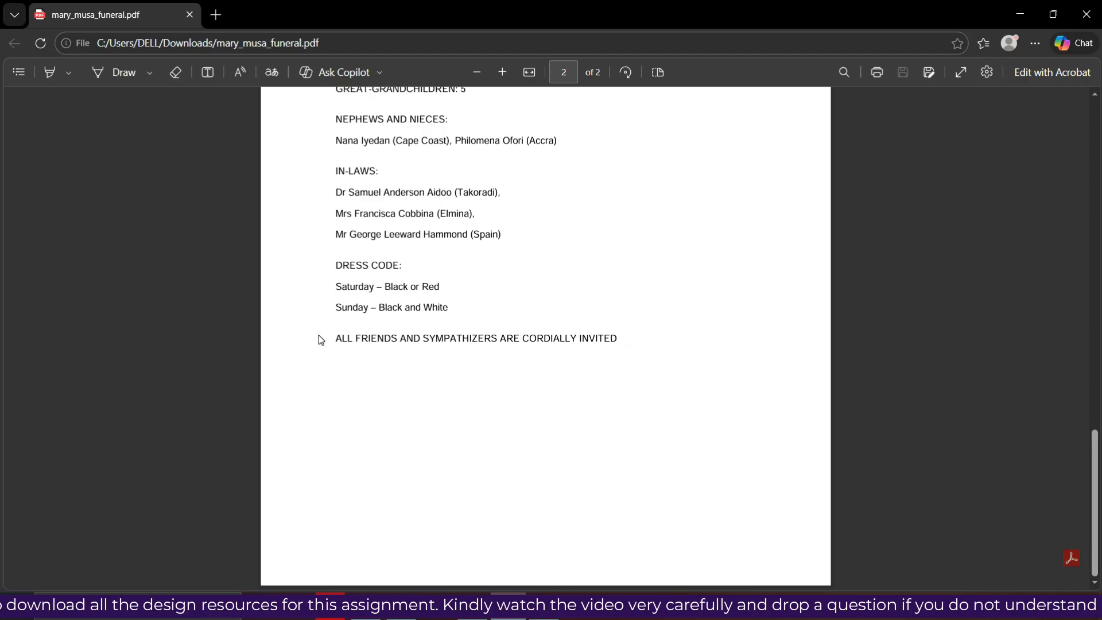
left_click_drag(334, 337, 631, 346)
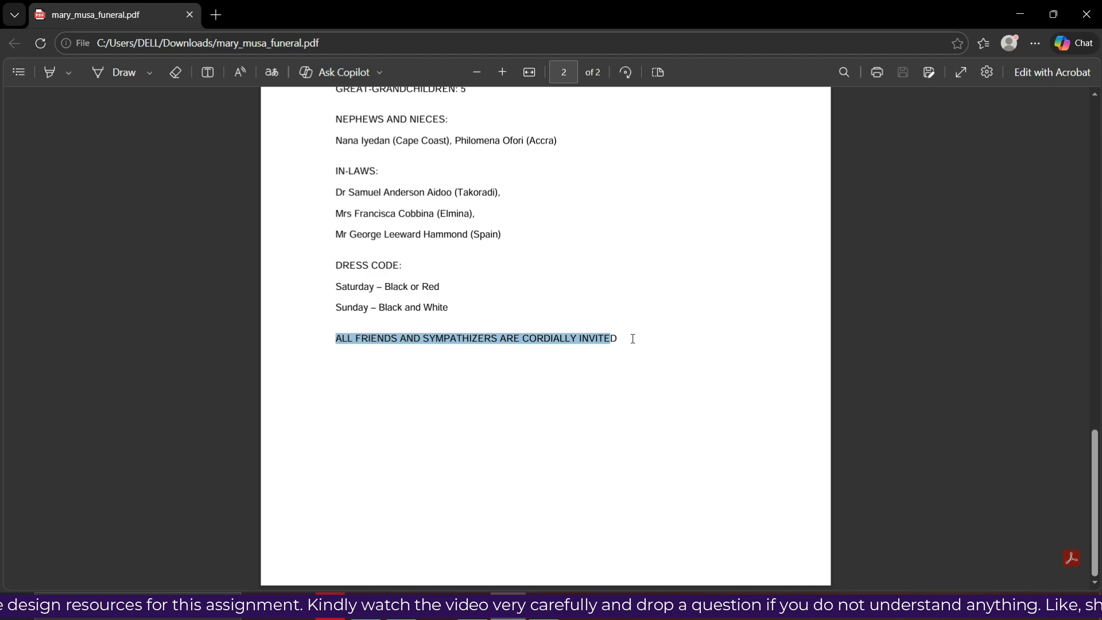
left_click(613, 338)
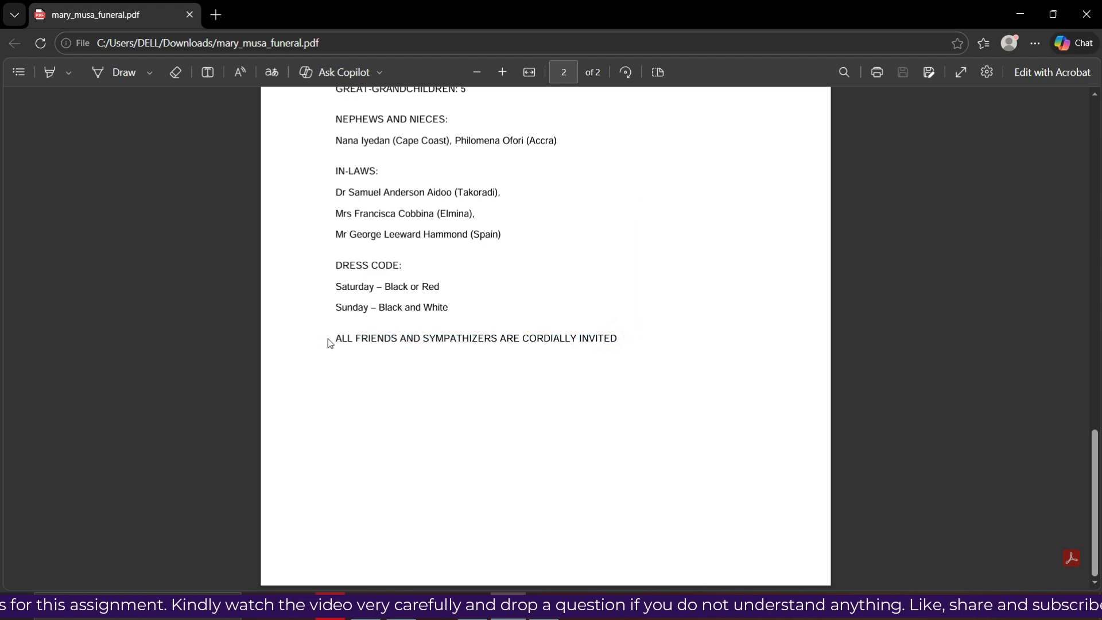
left_click_drag(335, 338, 648, 338)
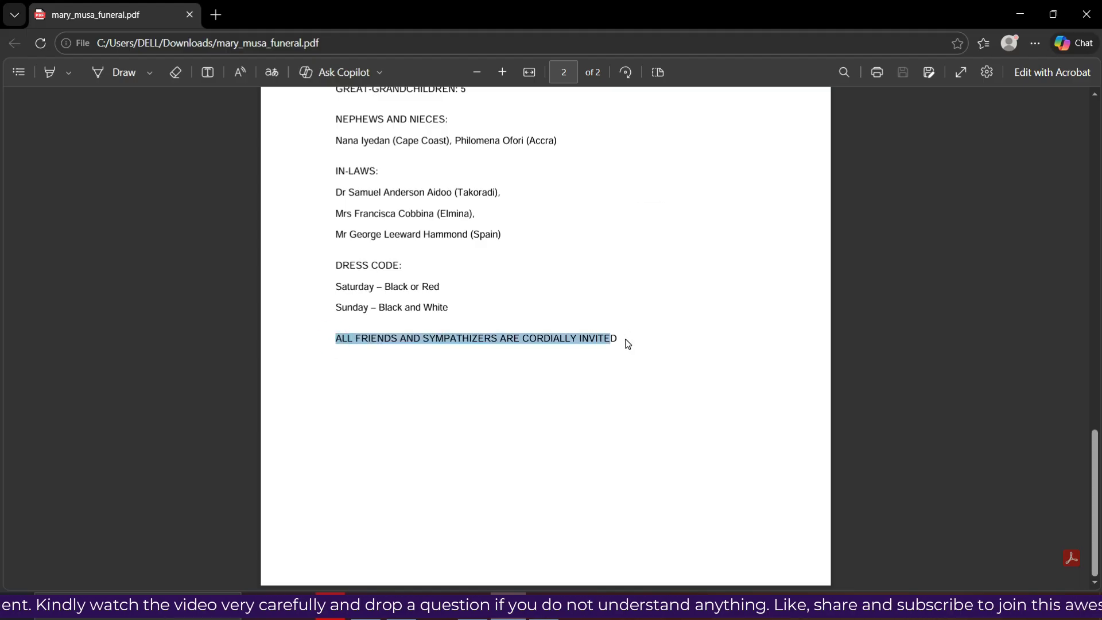
key("t")
left_click(370, 499)
Replace the footer heading text with the invitation line and centre it horizontally on the canvas
key("ctrl+a")
type("ALL FRIENDS AND SYMPATHIZERS ARE CORDIALLY INVITED")
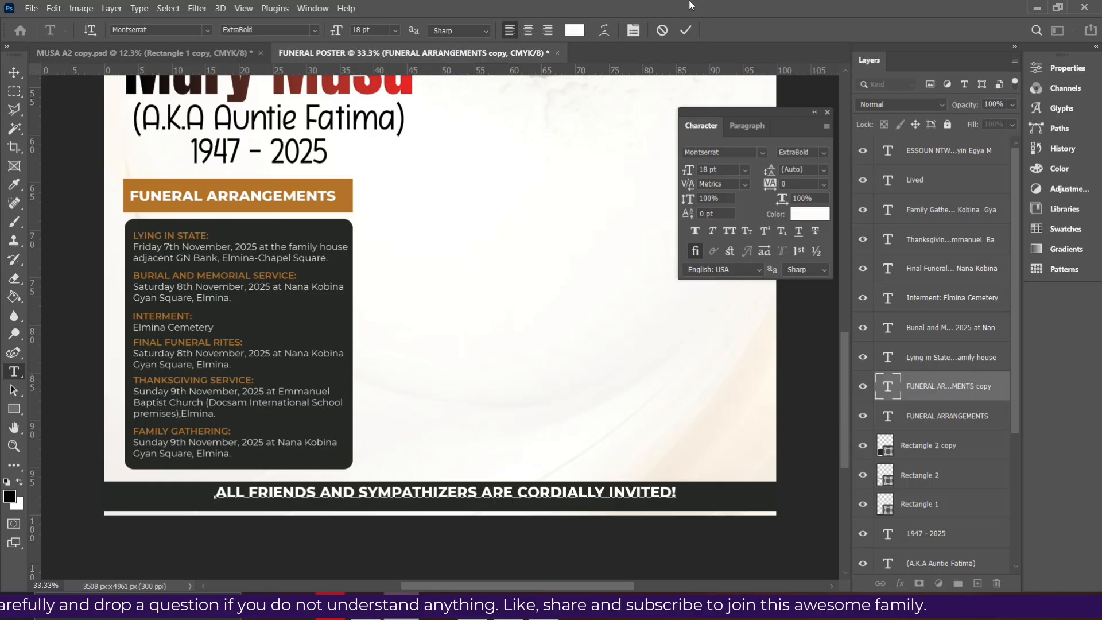
left_click_drag(539, 491, 540, 494)
key("ctrl+a")
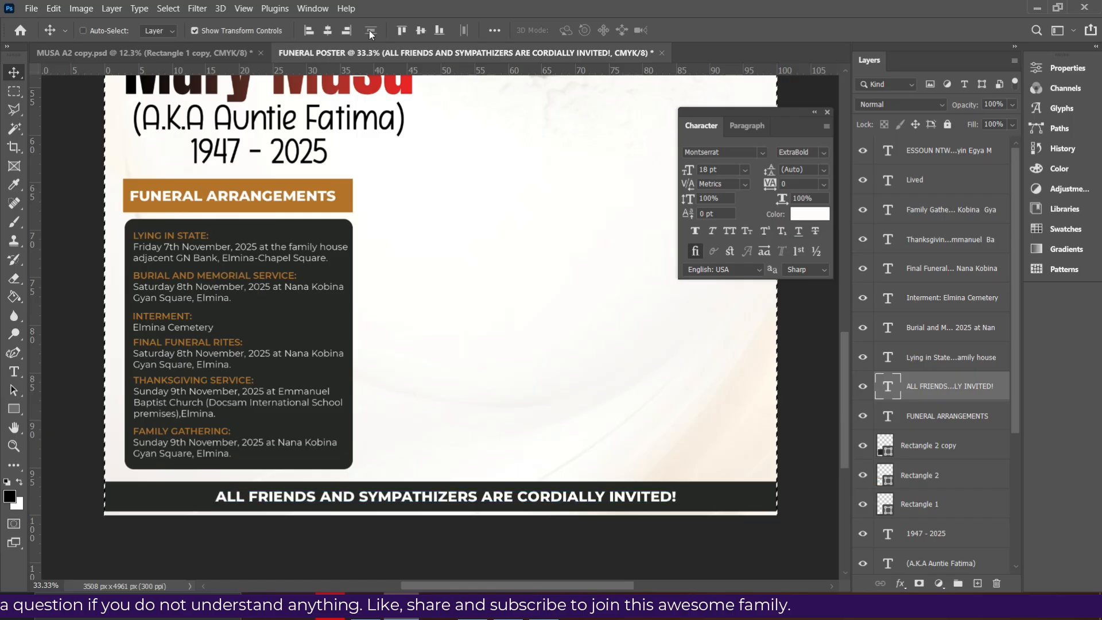
left_click(328, 30)
key("ctrl+d")
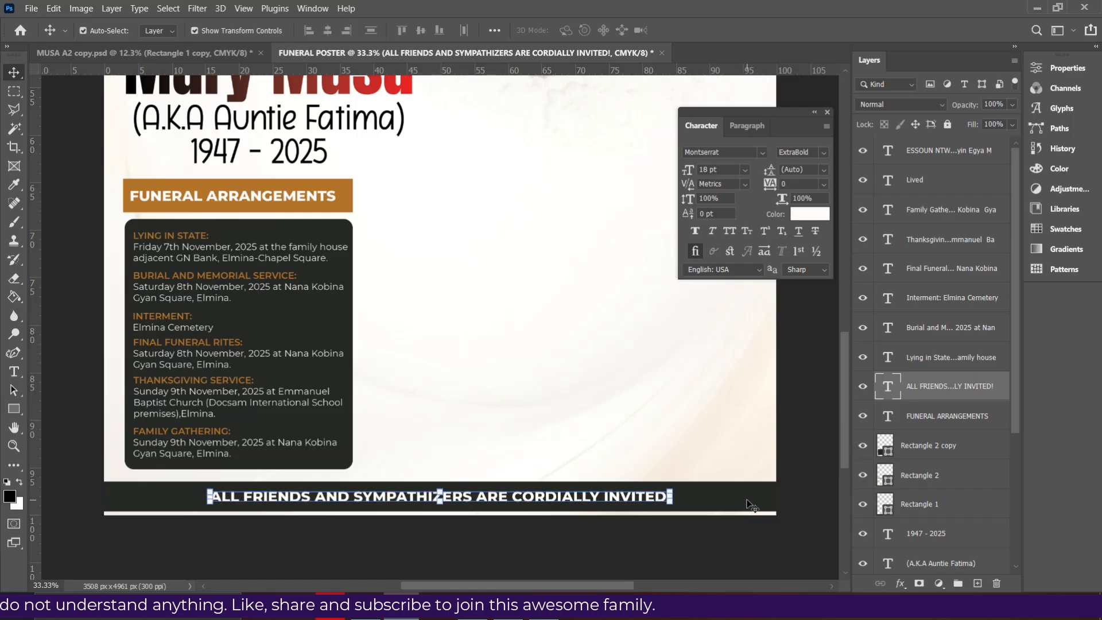
Stack the invitation text layer above the dark footer strip and nudge both down slightly
left_click(748, 501)
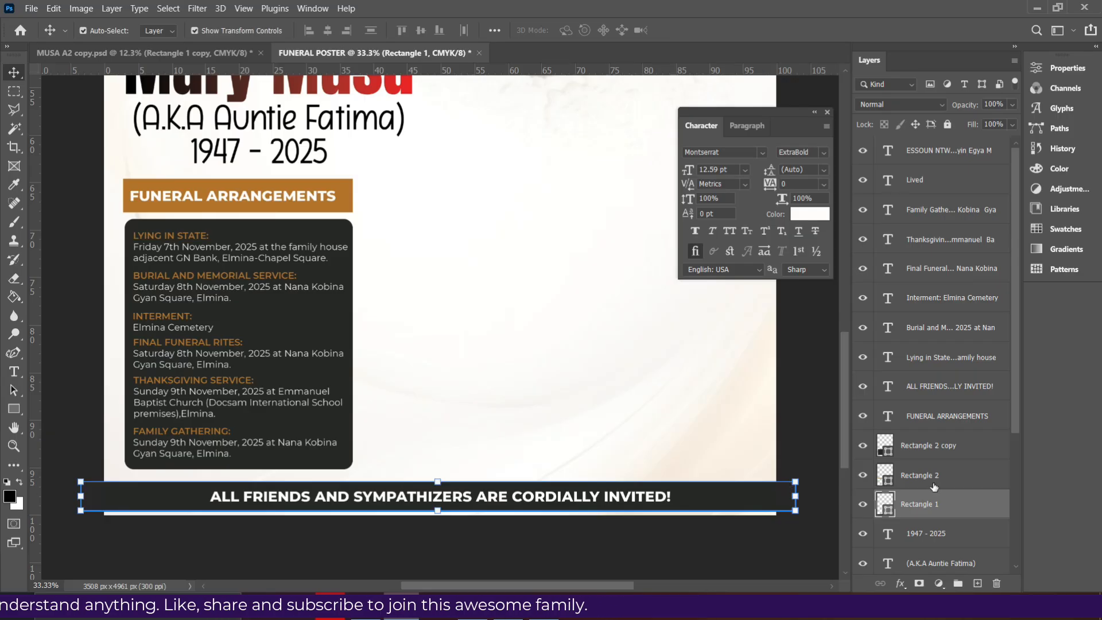
left_click_drag(923, 388, 921, 480)
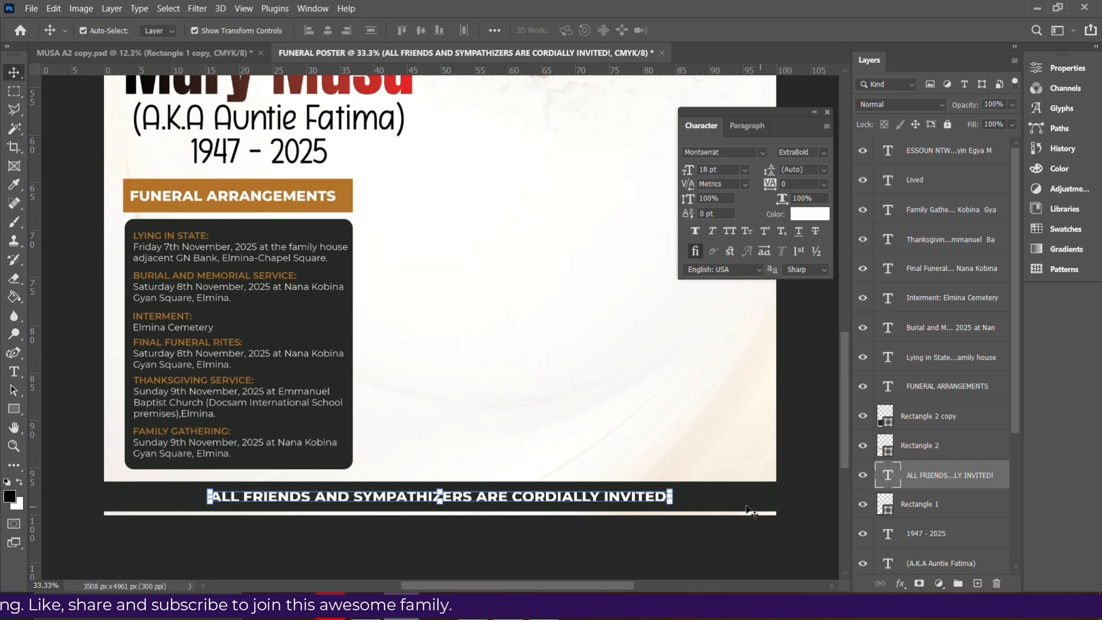
left_click(908, 506, "shift")
key("Down")
key("Down")
key("Down")
key("Down")
key("Down")
key("Down")
left_click(341, 569)
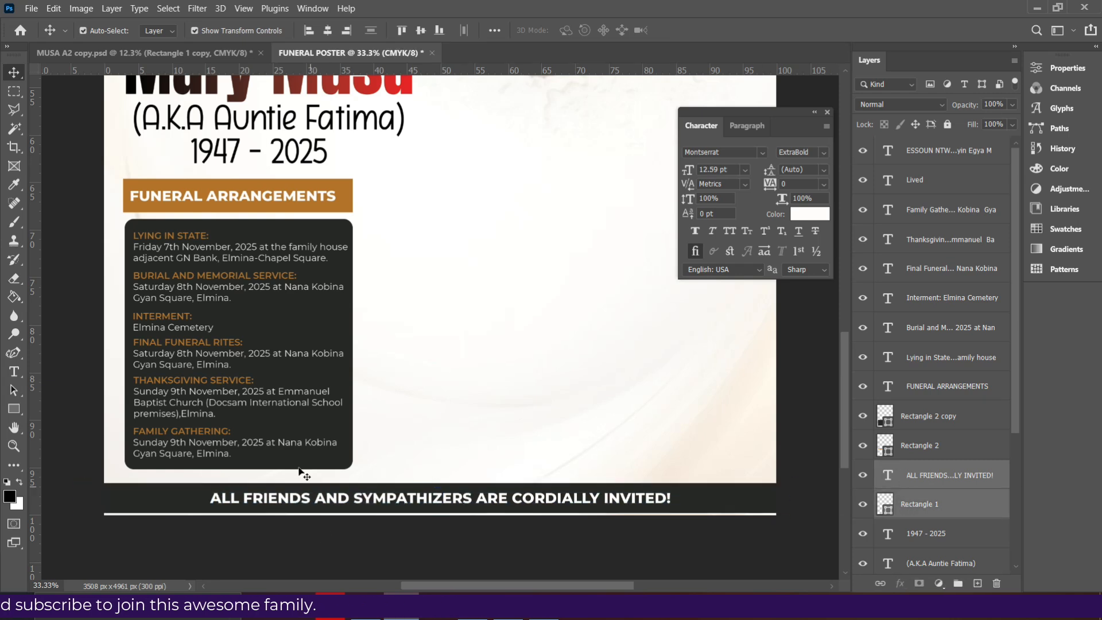
Add a Drop Shadow to Rectangle 2 copy: opacity 40%, distance 8 px, spread 2%, size 10 px
left_click(351, 462)
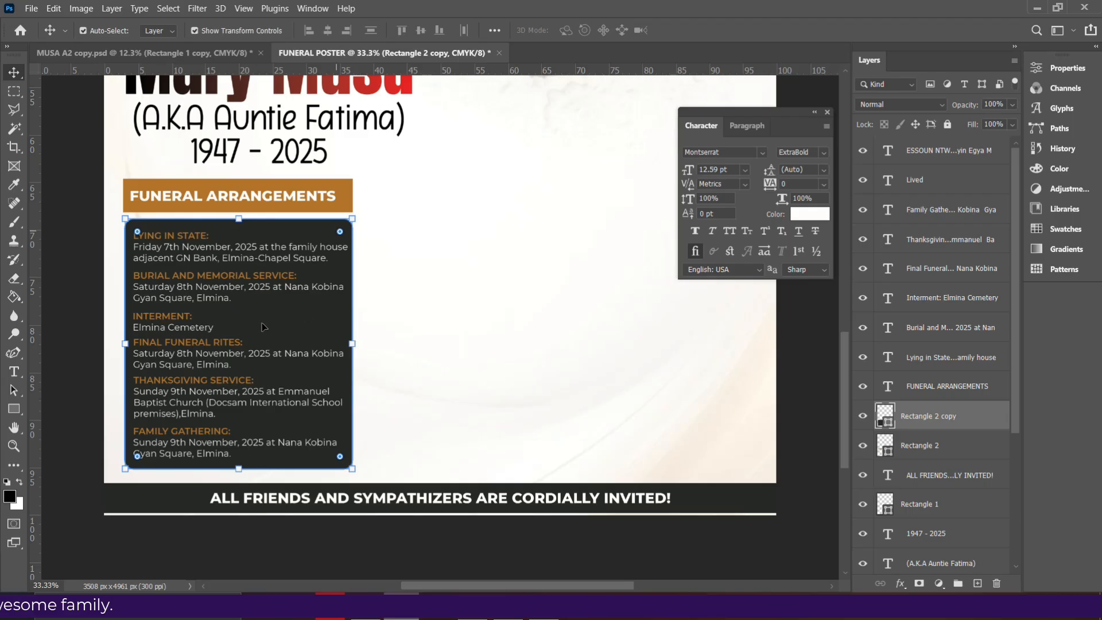
left_click(902, 581)
left_click(914, 572)
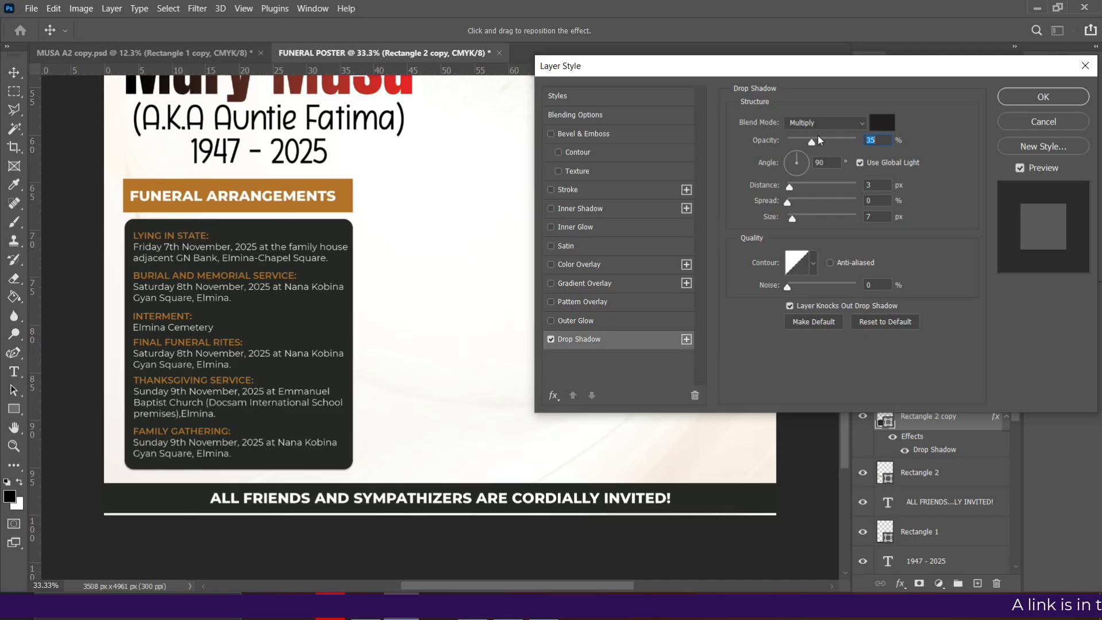
type("40")
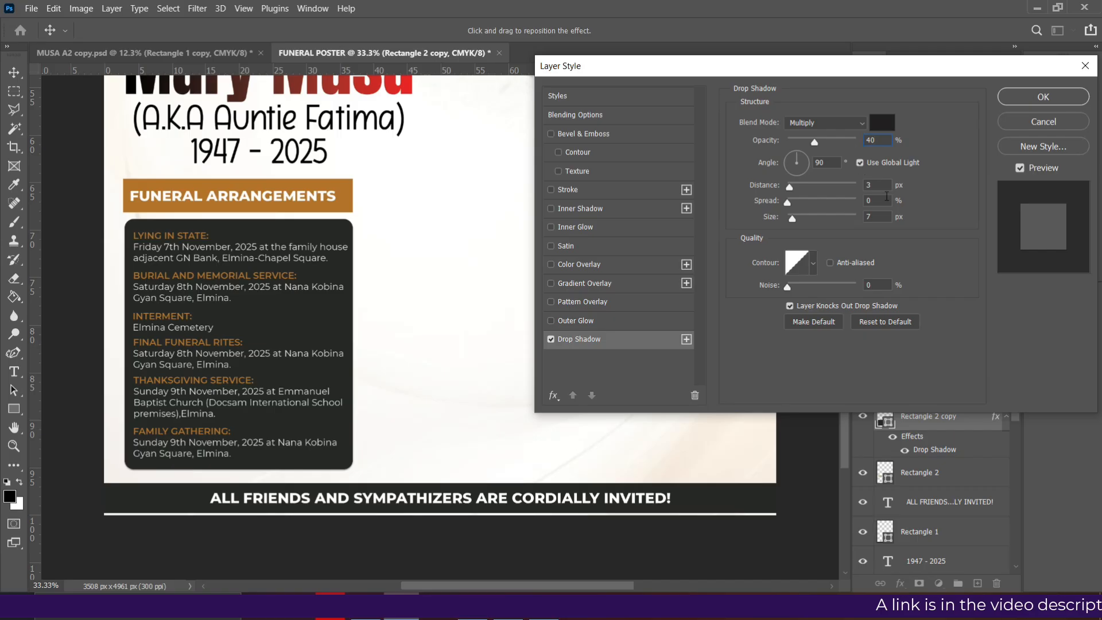
left_click_drag(883, 185, 837, 184)
type("10")
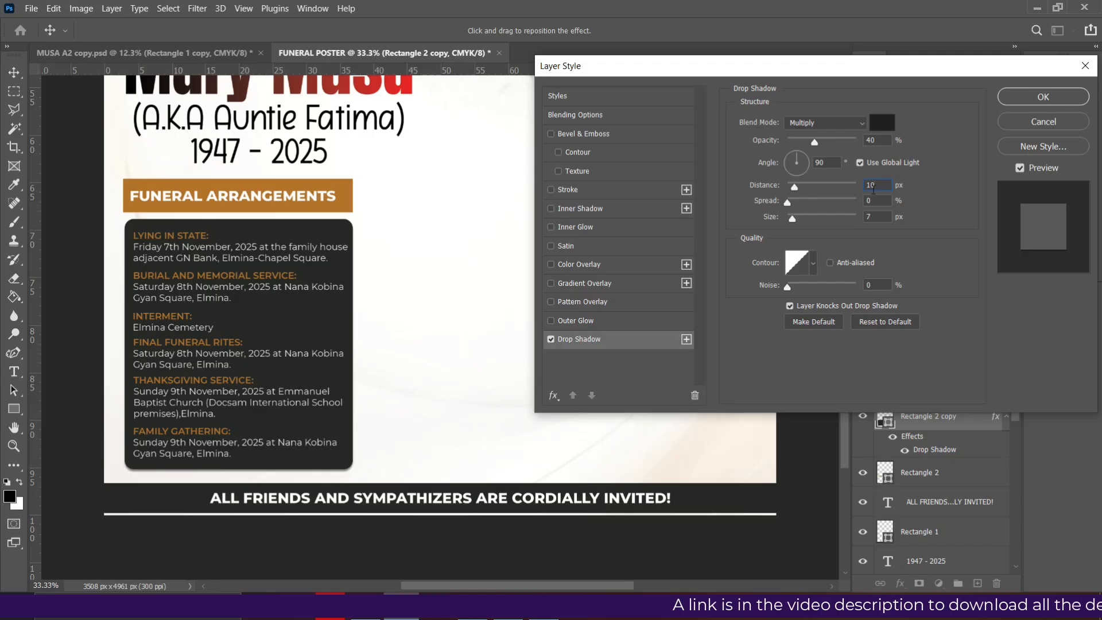
key("BackSpace")
key("BackSpace")
type("8")
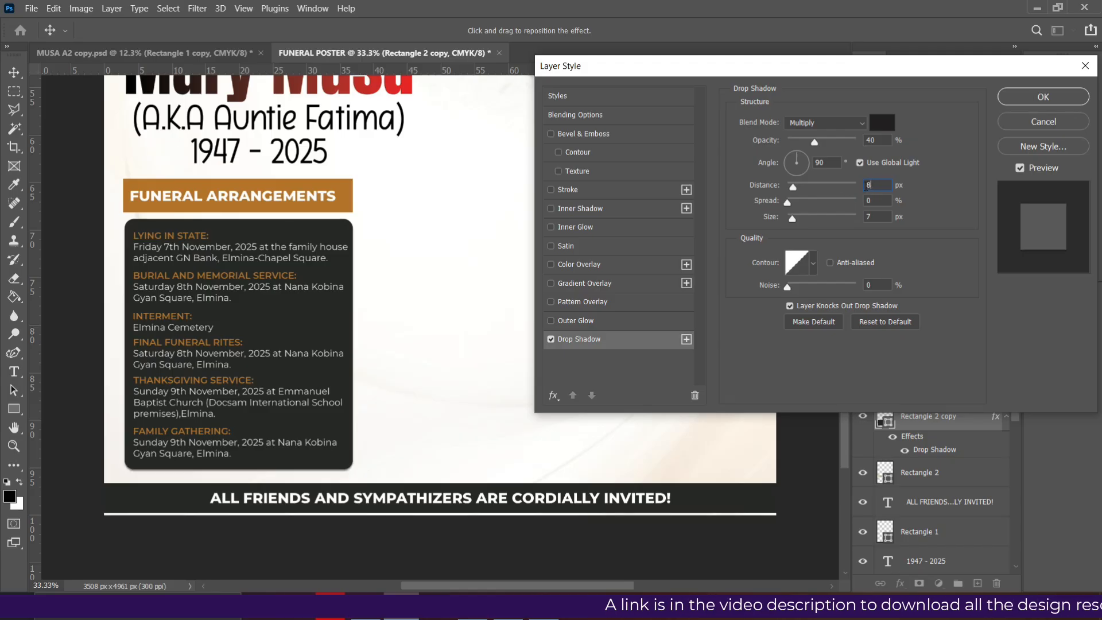
left_click(877, 200)
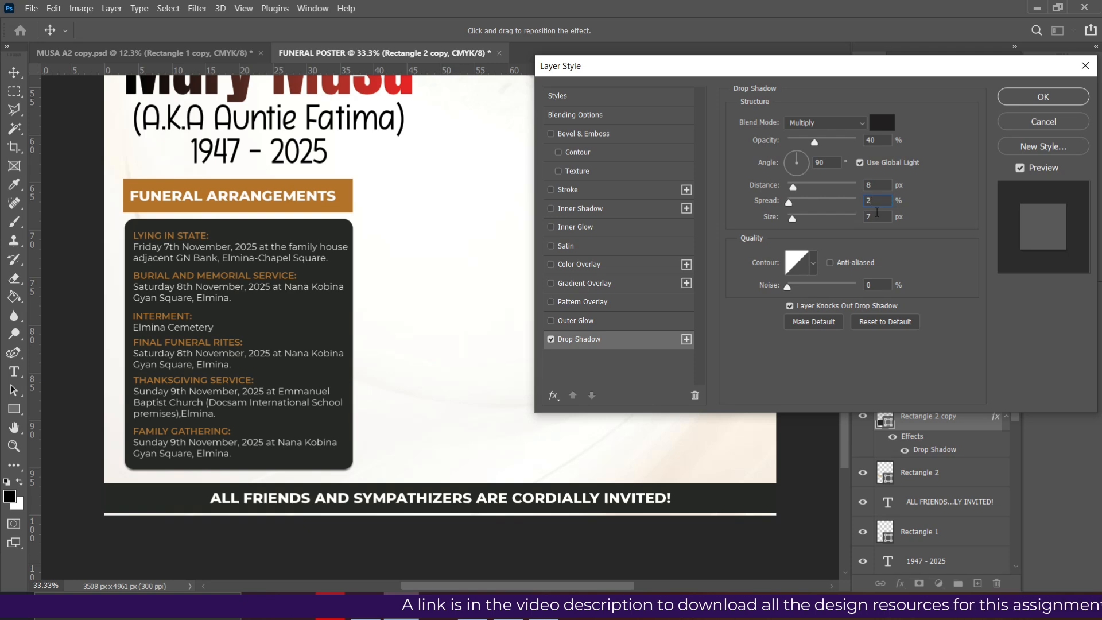
key("BackSpace")
type("10")
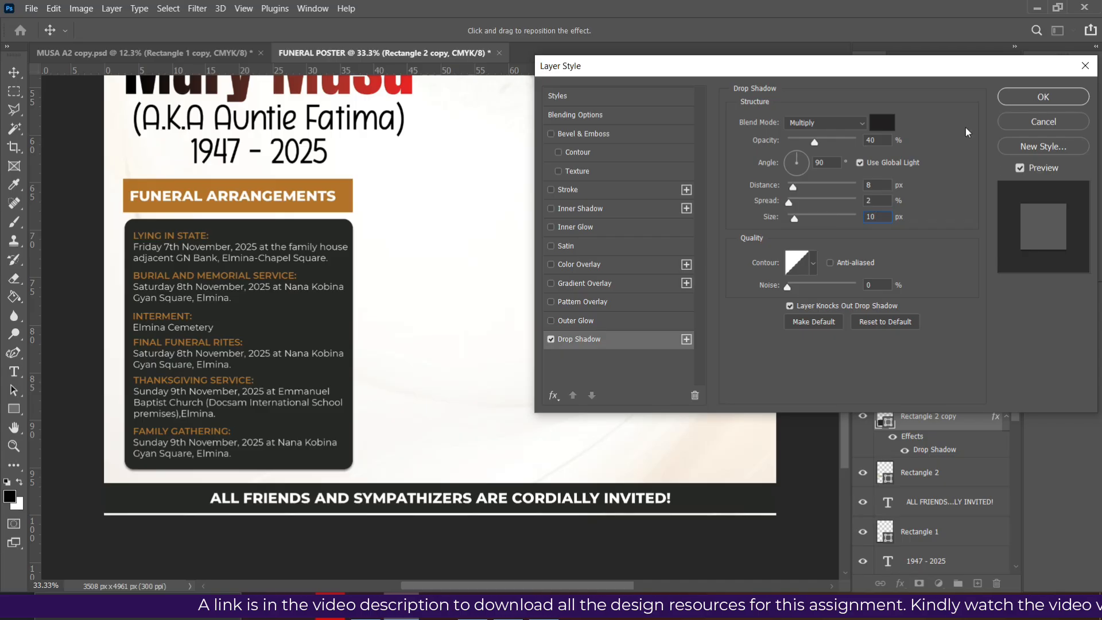
left_click(1043, 97)
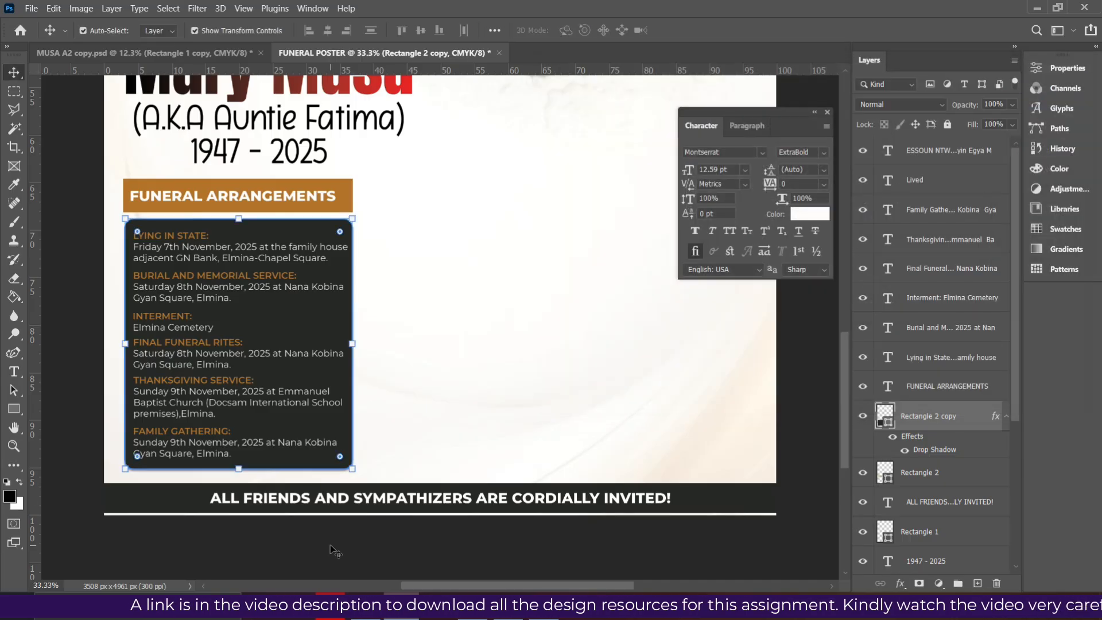
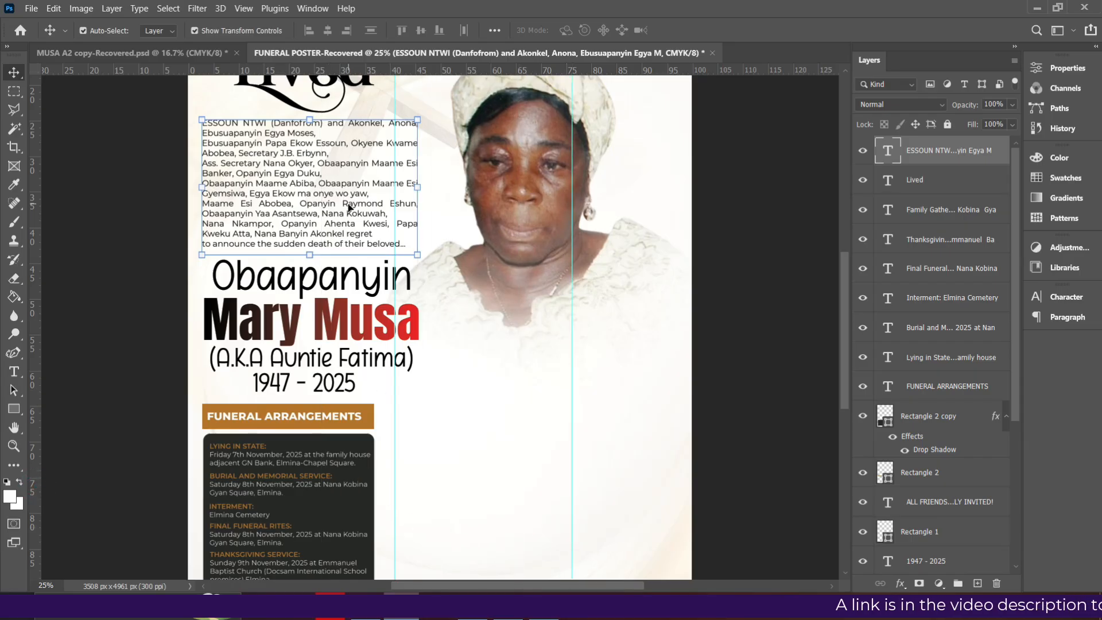
Duplicate the family announcement and place the copy beside the funeral arrangements panel
key("ctrl+j")
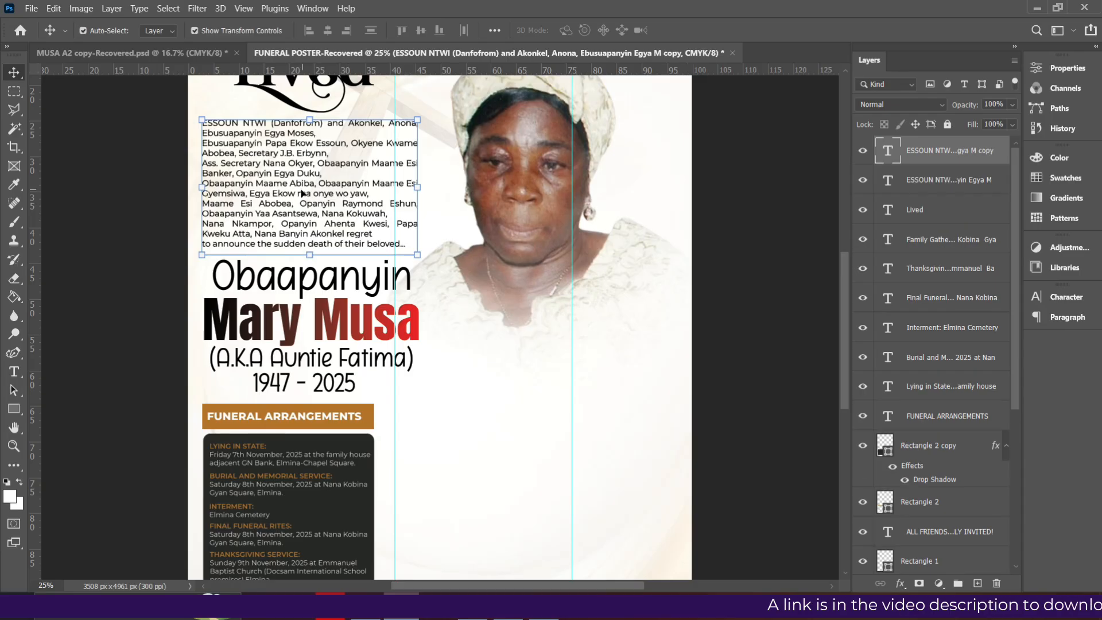
left_click_drag(350, 269, 457, 423)
left_click_drag(464, 471, 468, 498)
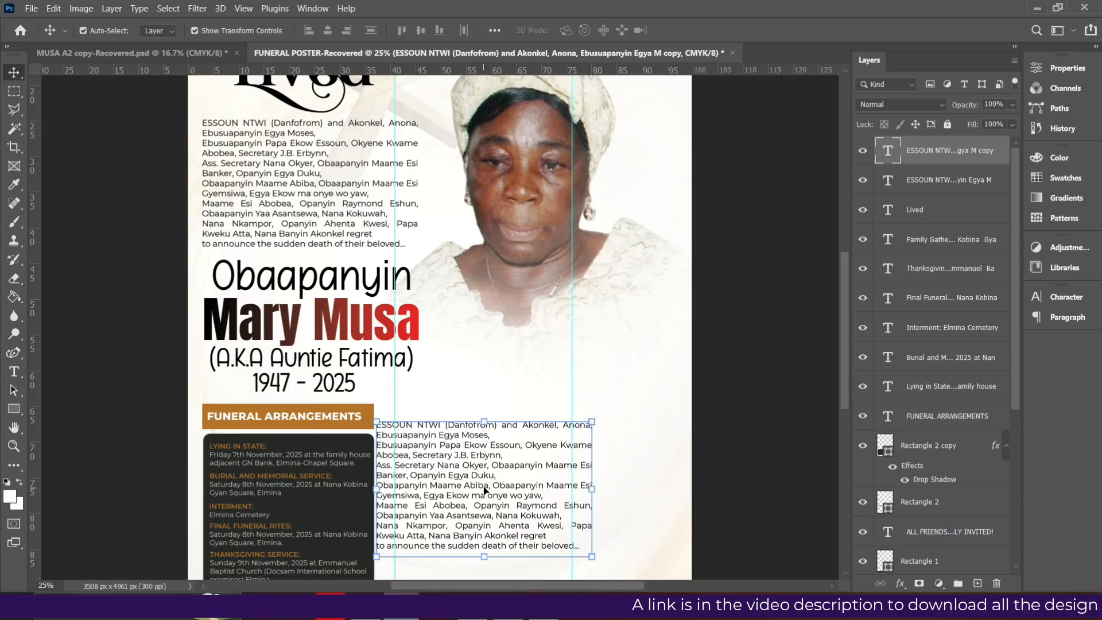
Delete the closing line from the copied announcement
double_click(499, 533)
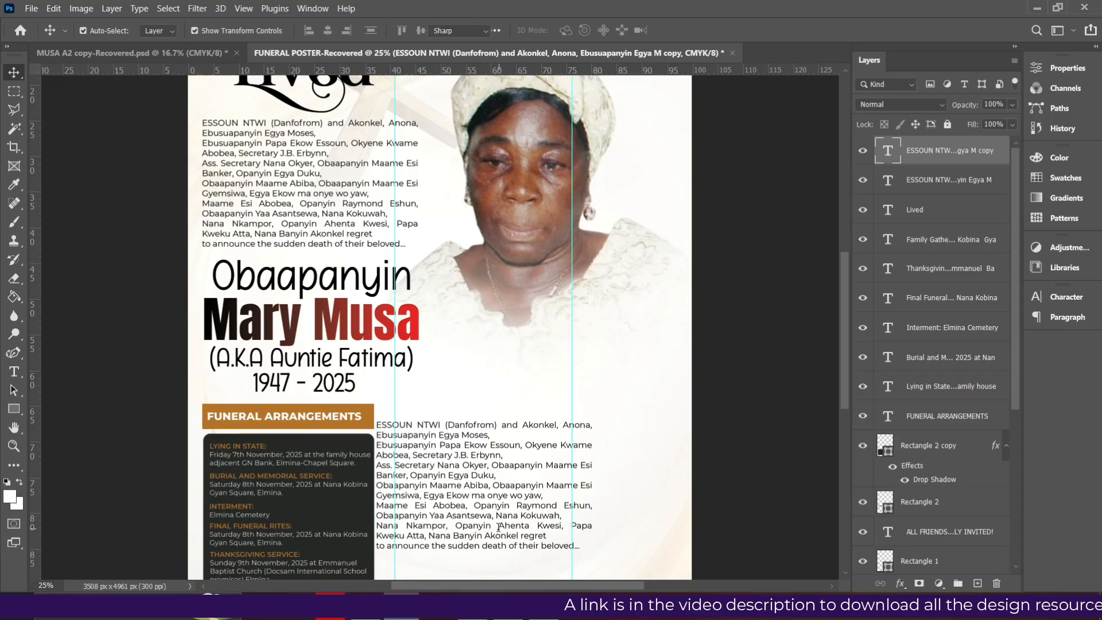
key("ctrl+a")
left_click(579, 548)
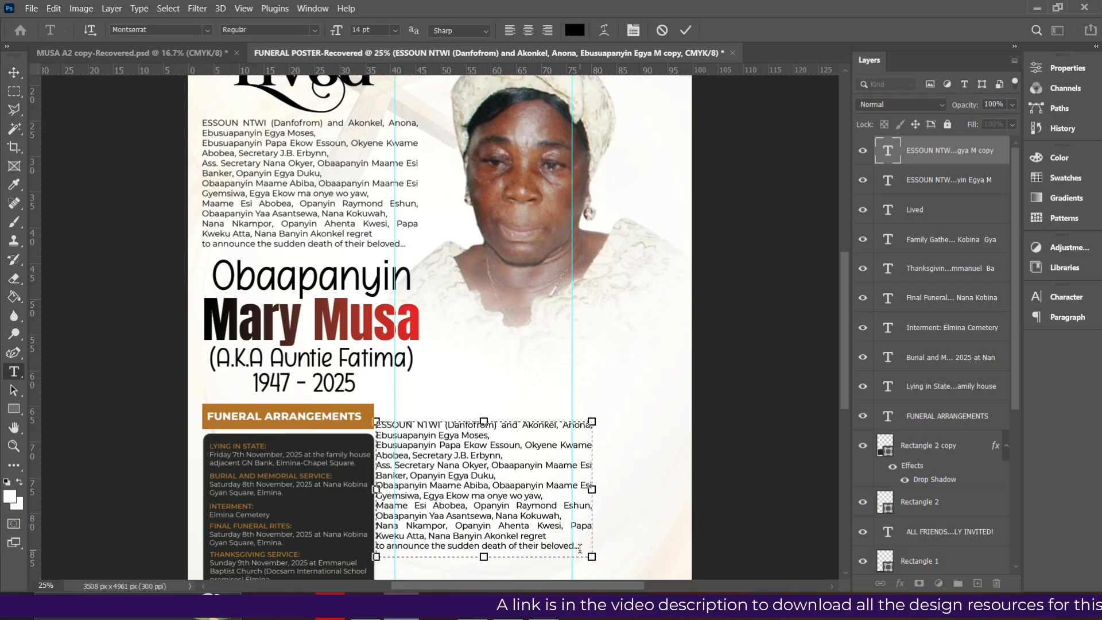
key("Left")
key("Left")
key("Left")
key("Left")
key("Left")
key("Left")
key("Left")
key("Left")
key("Left")
key("Left")
key("Left")
key("Left")
key("Left")
key("Left")
key("Left")
key("Left")
key("Left")
key("Left")
key("Left")
key("Left")
key("Left")
key("Left")
key("BackSpace")
key("BackSpace")
key("BackSpace")
key("BackSpace")
key("BackSpace")
key("BackSpace")
key("BackSpace")
key("BackSpace")
key("BackSpace")
key("BackSpace")
key("BackSpace")
key("BackSpace")
key("BackSpace")
key("BackSpace")
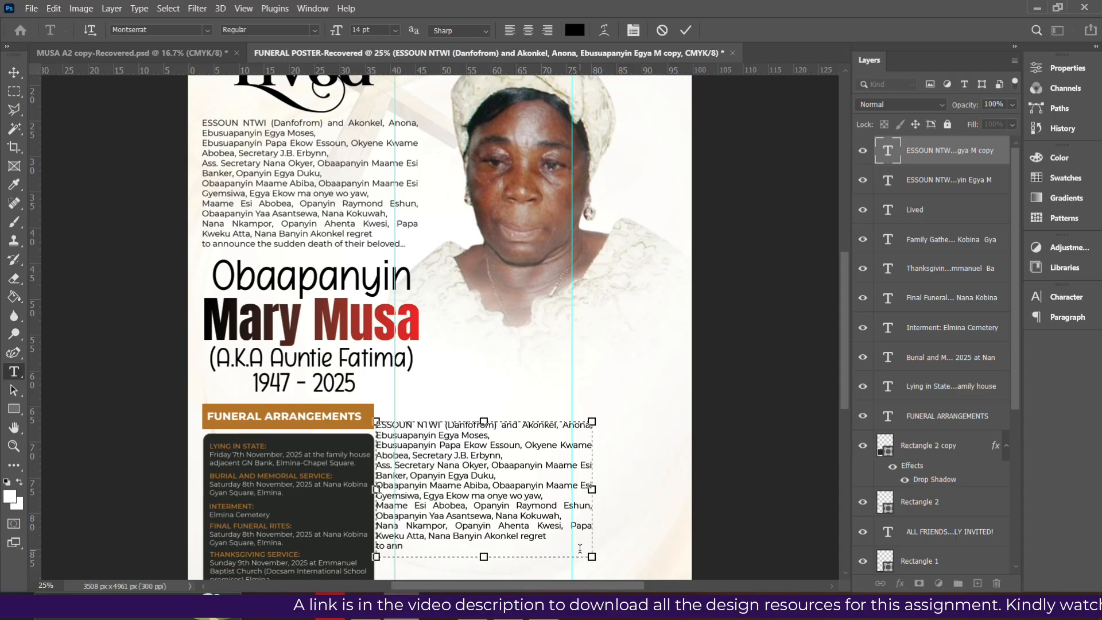
key("BackSpace")
key("BackSpace")
key("BackSpace")
key("BackSpace")
key("BackSpace")
key("BackSpace")
key("BackSpace")
key("BackSpace")
key("BackSpace")
key("BackSpace")
key("BackSpace")
key("BackSpace")
key("BackSpace")
key("BackSpace")
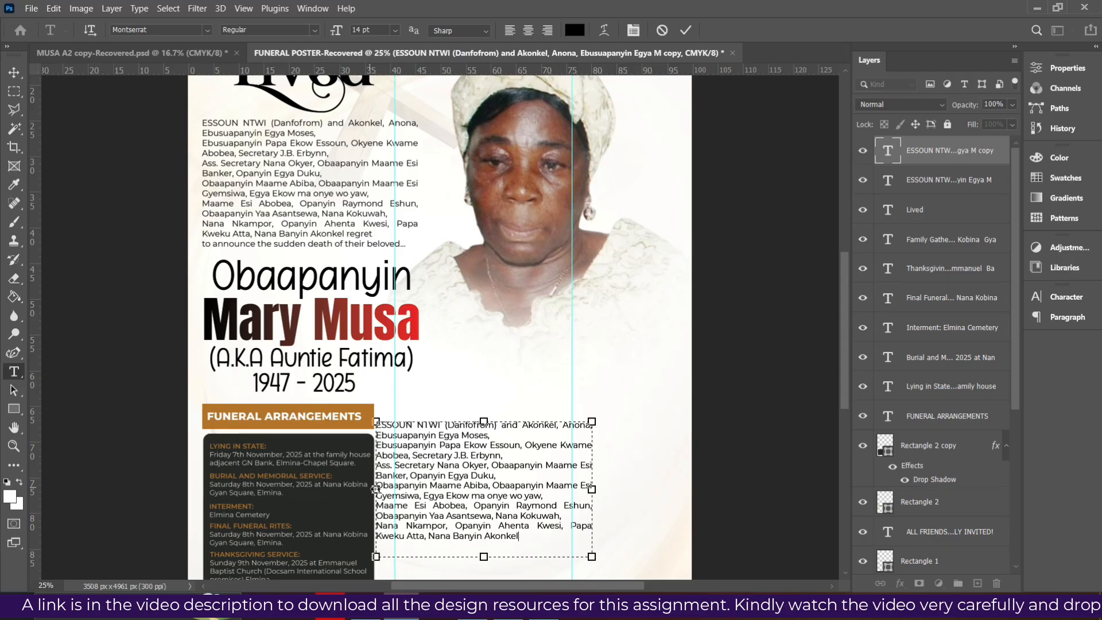
Narrow the copy's text box from both sides and shorten it to fit the paragraph
left_click_drag(376, 489, 393, 489)
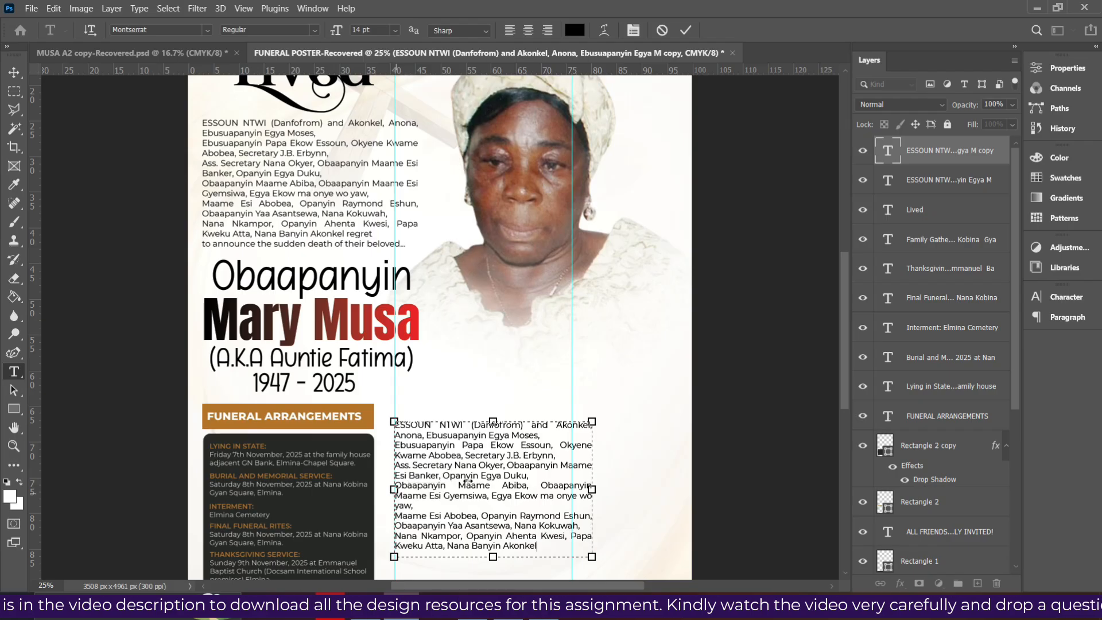
left_click_drag(593, 489, 573, 490)
scroll(573, 490, "down", 2)
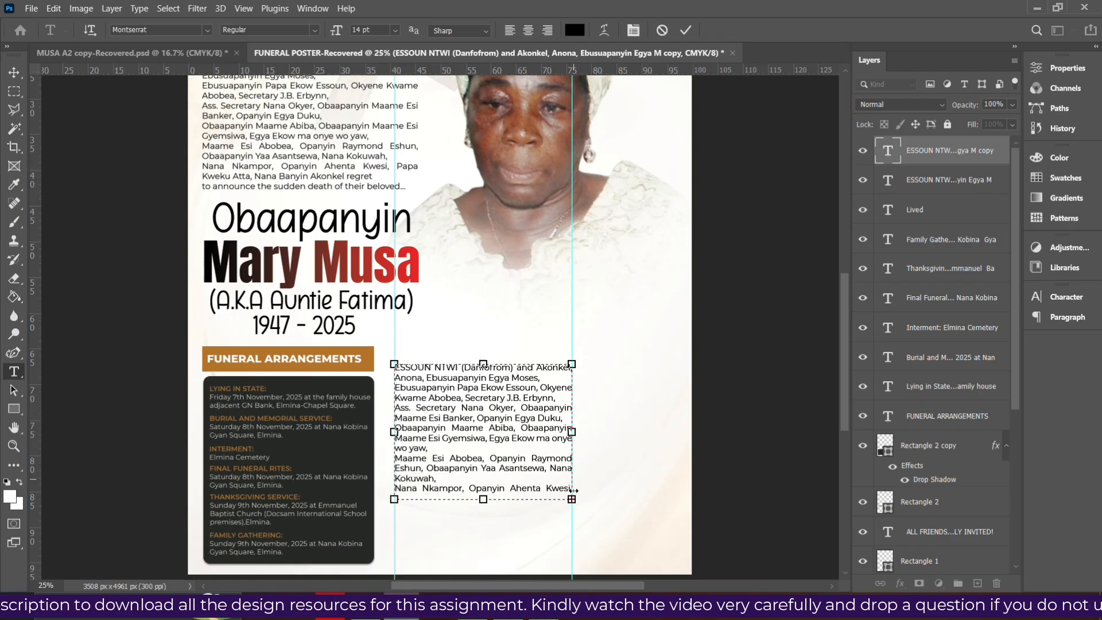
scroll(573, 490, "down", 2)
left_click_drag(484, 454, 484, 487)
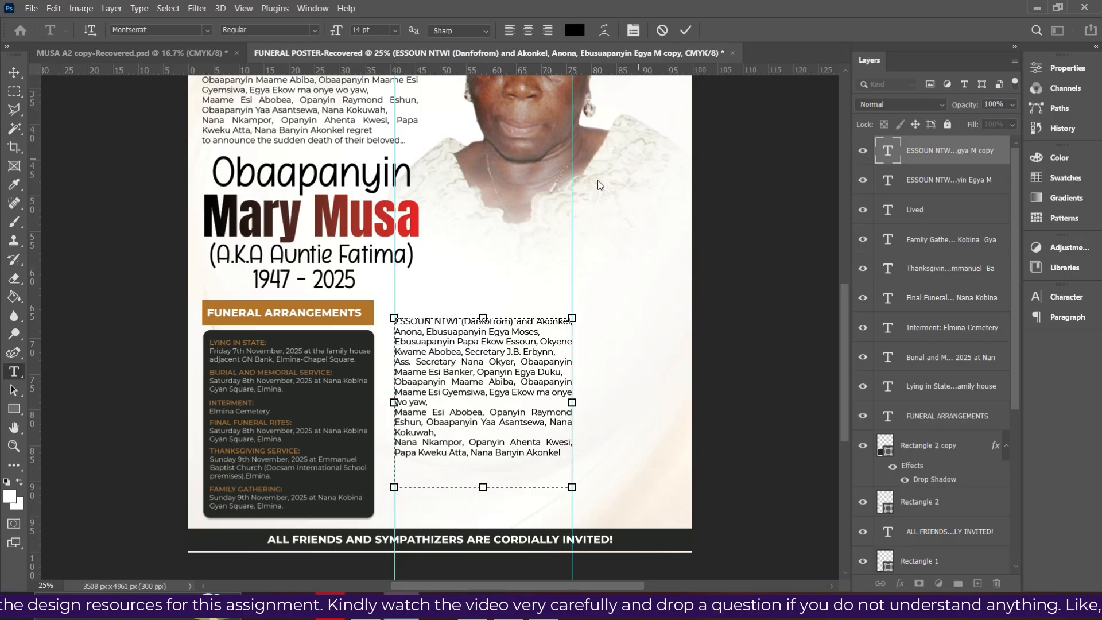
left_click_drag(484, 487, 484, 462)
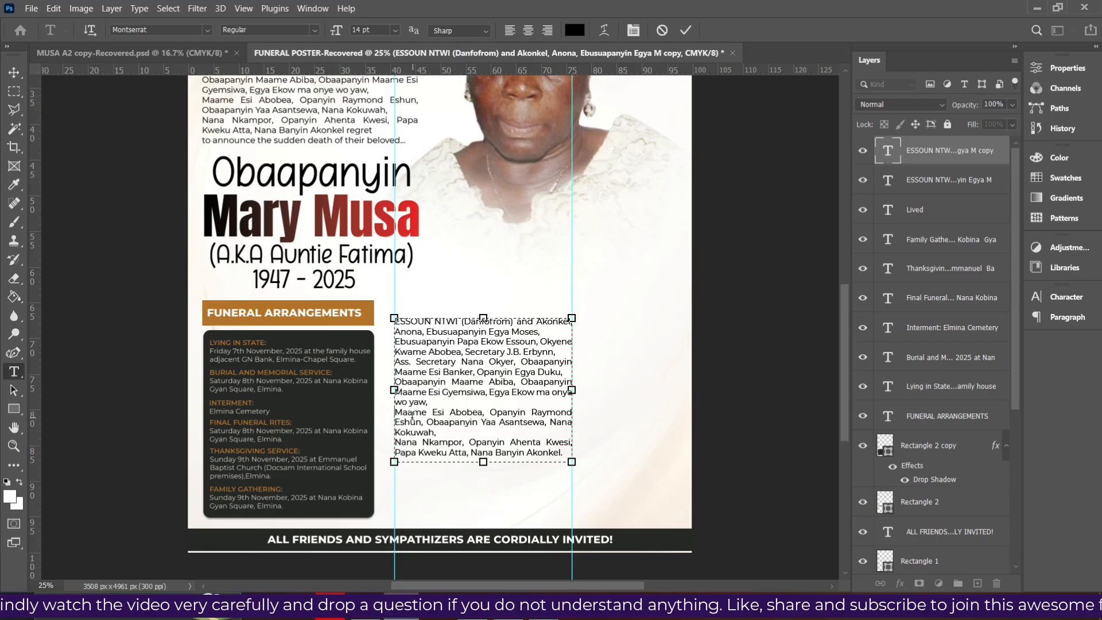
key("BackSpace")
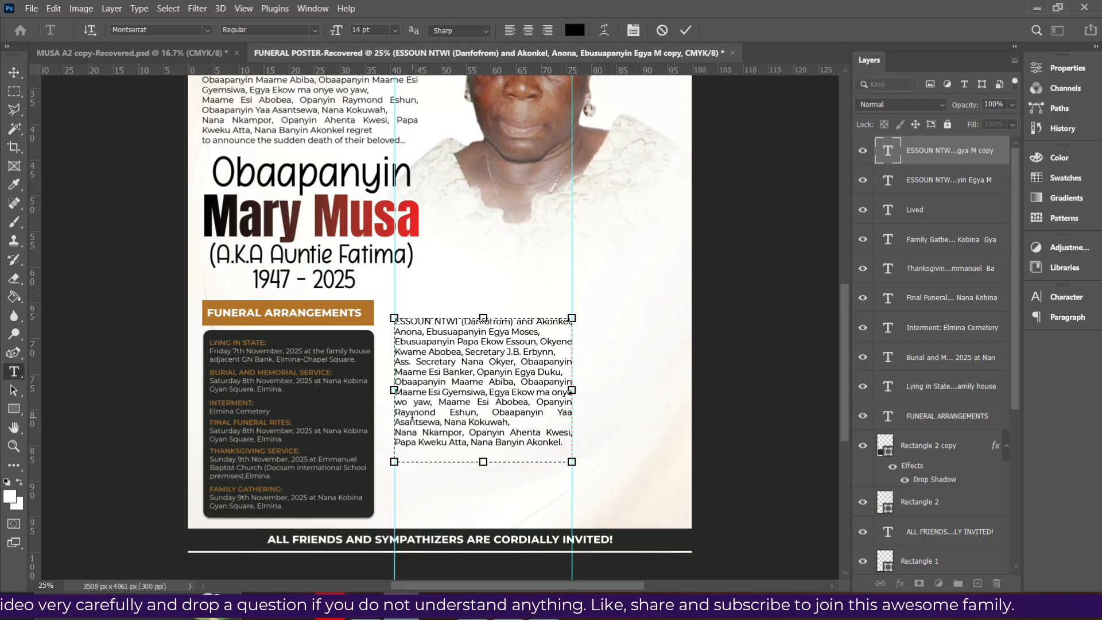
left_click(400, 427)
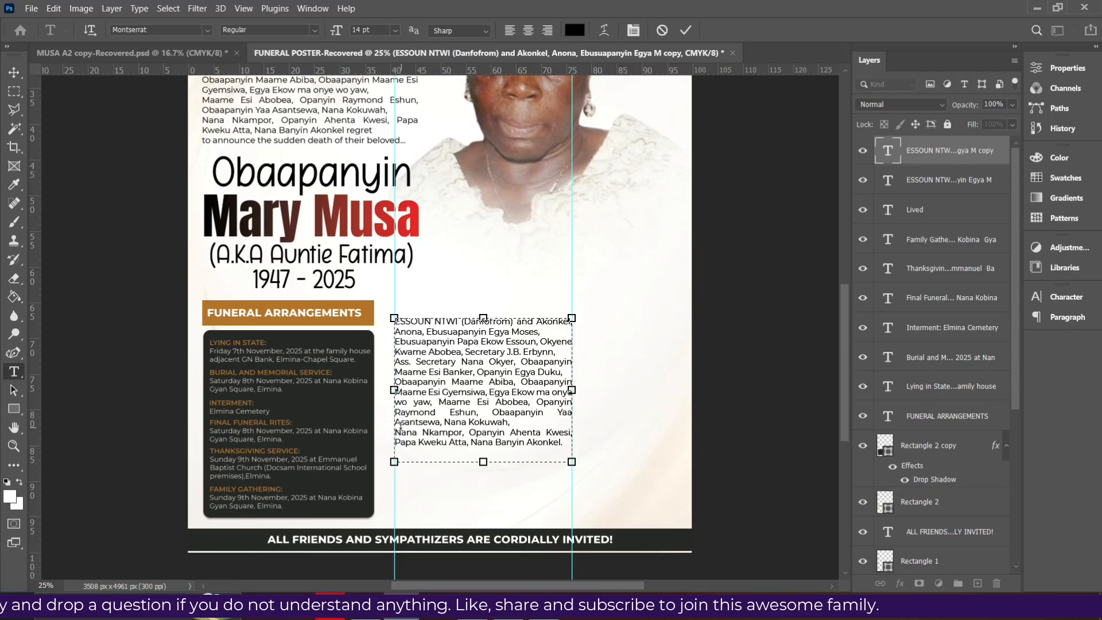
key("Delete")
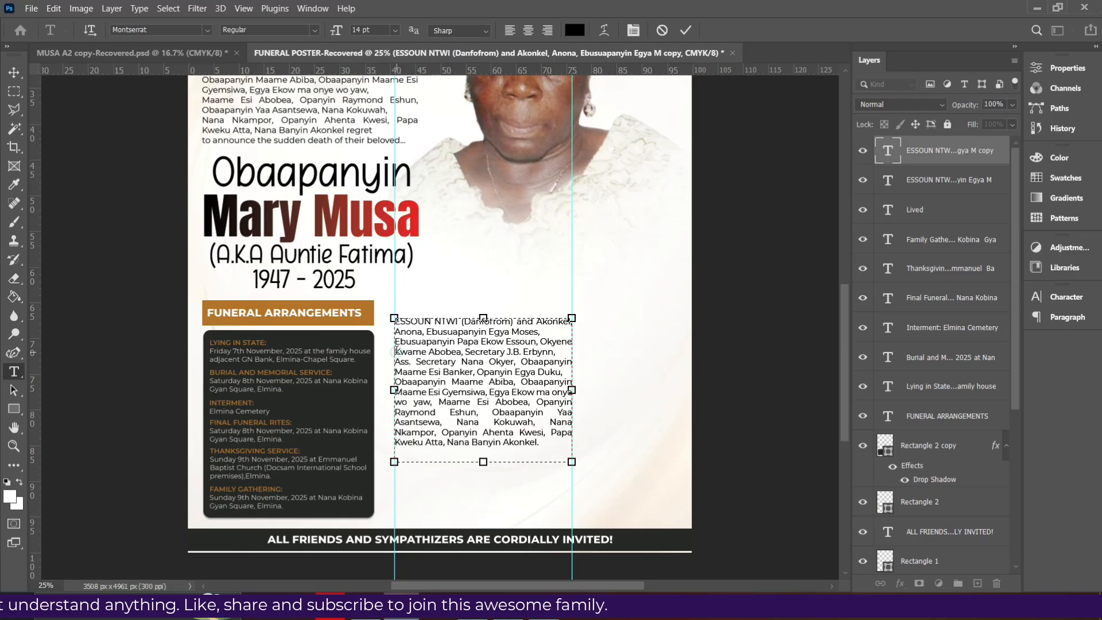
left_click_drag(575, 390, 578, 397)
left_click_drag(486, 462, 488, 448)
Set the copied paragraph to 12 pt and shorten its text box to fit
key("ctrl+Return")
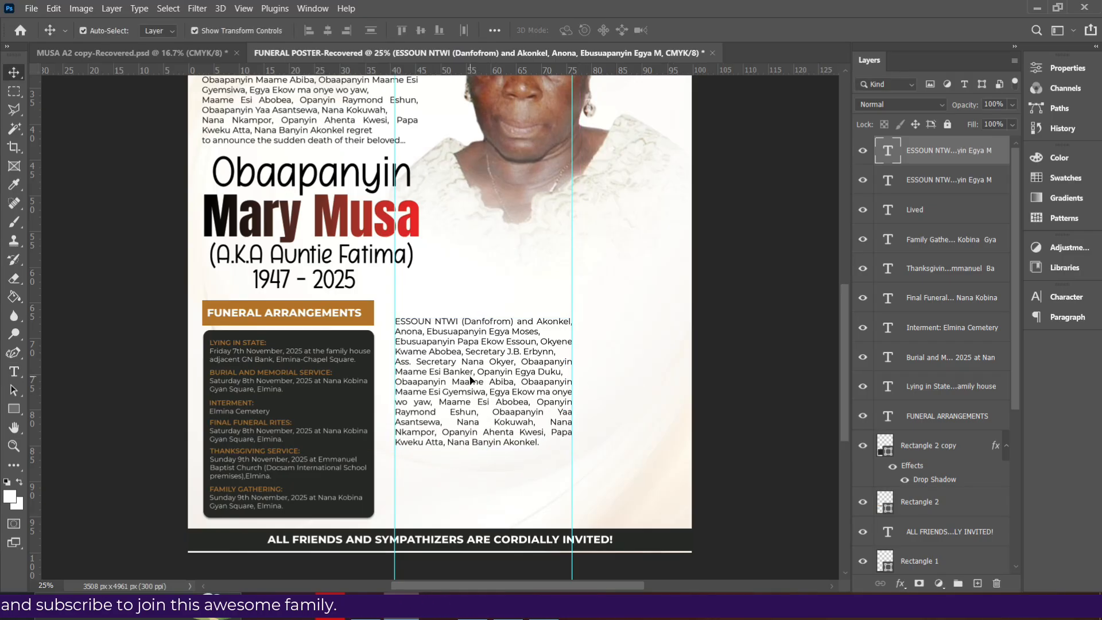
double_click(471, 380)
left_click(1059, 297)
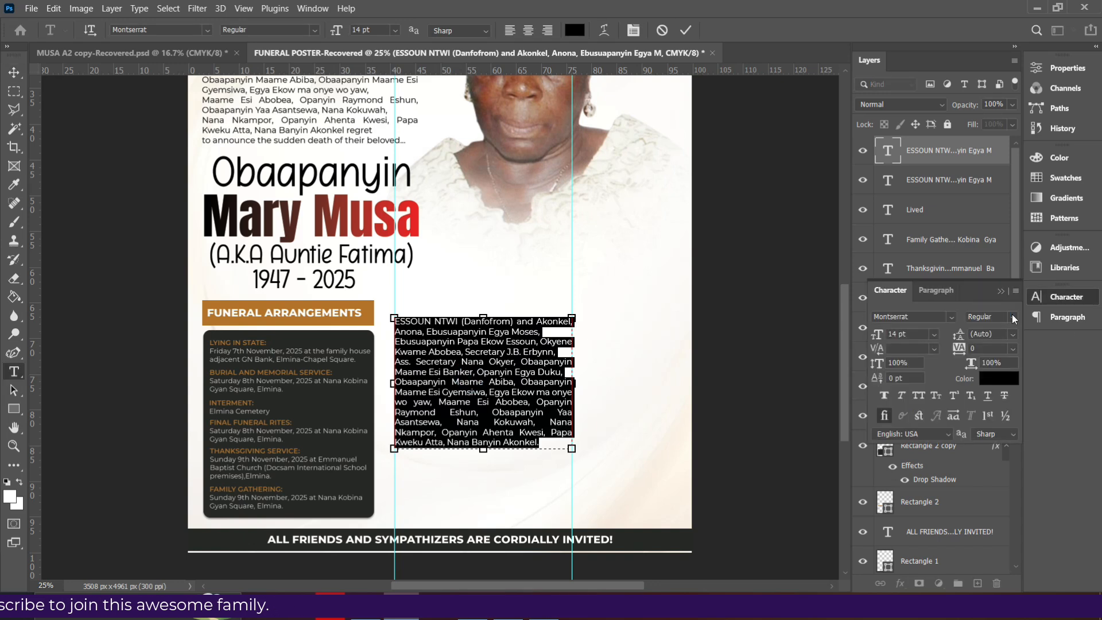
left_click(936, 334)
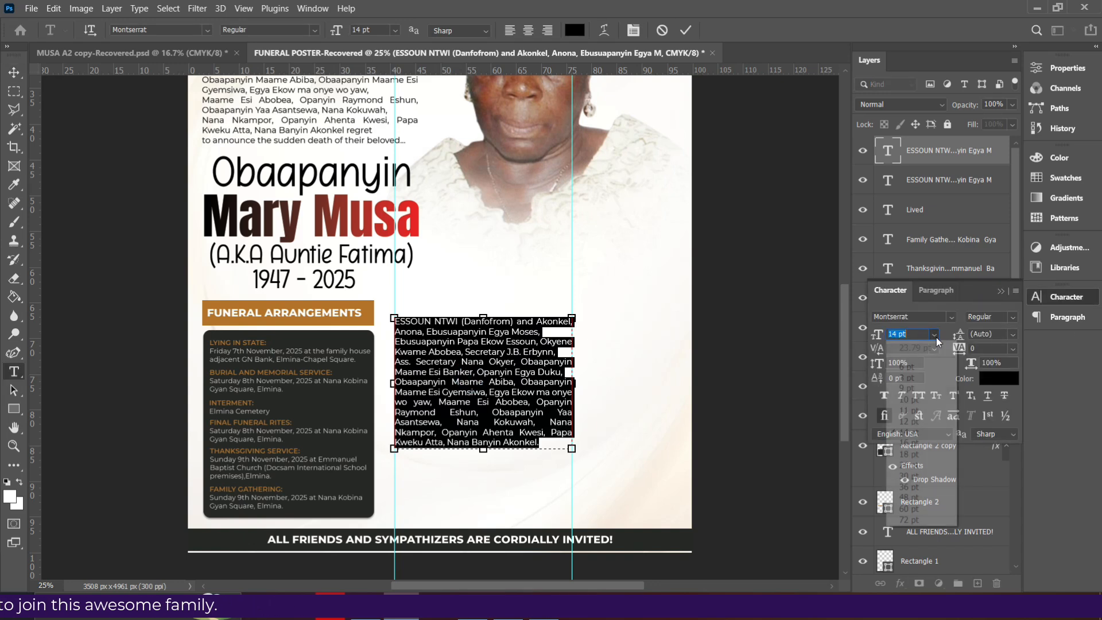
left_click(910, 418)
left_click_drag(492, 452, 487, 423)
key("ctrl+Return")
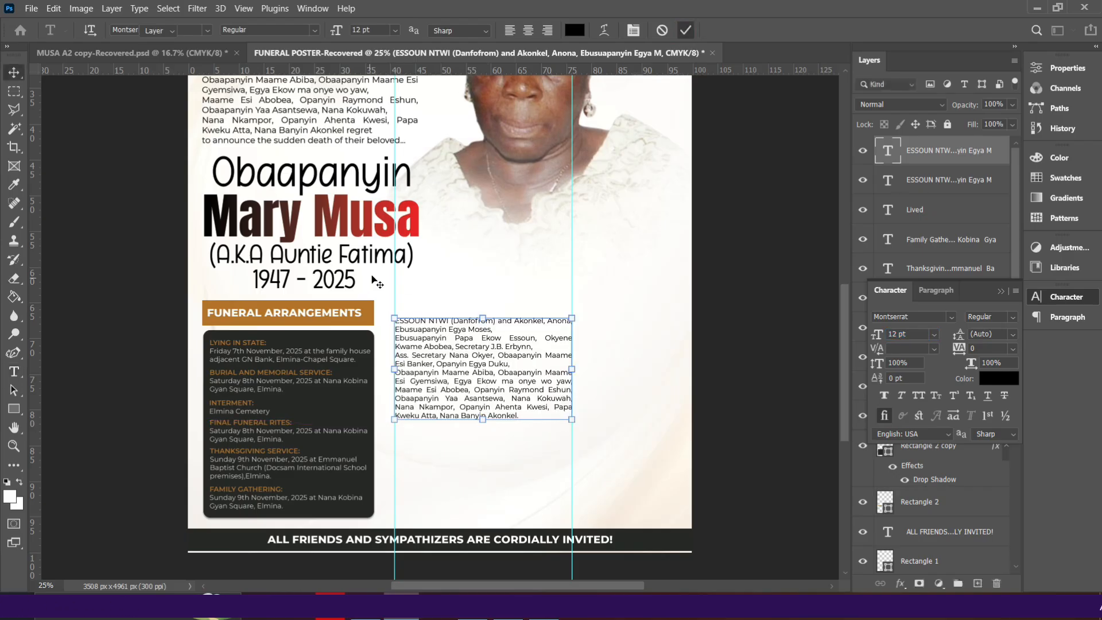
Shift the vertical guide left and line the paragraph up with it
key("v")
left_click_drag(395, 275, 383, 261)
left_click_drag(417, 365, 404, 393)
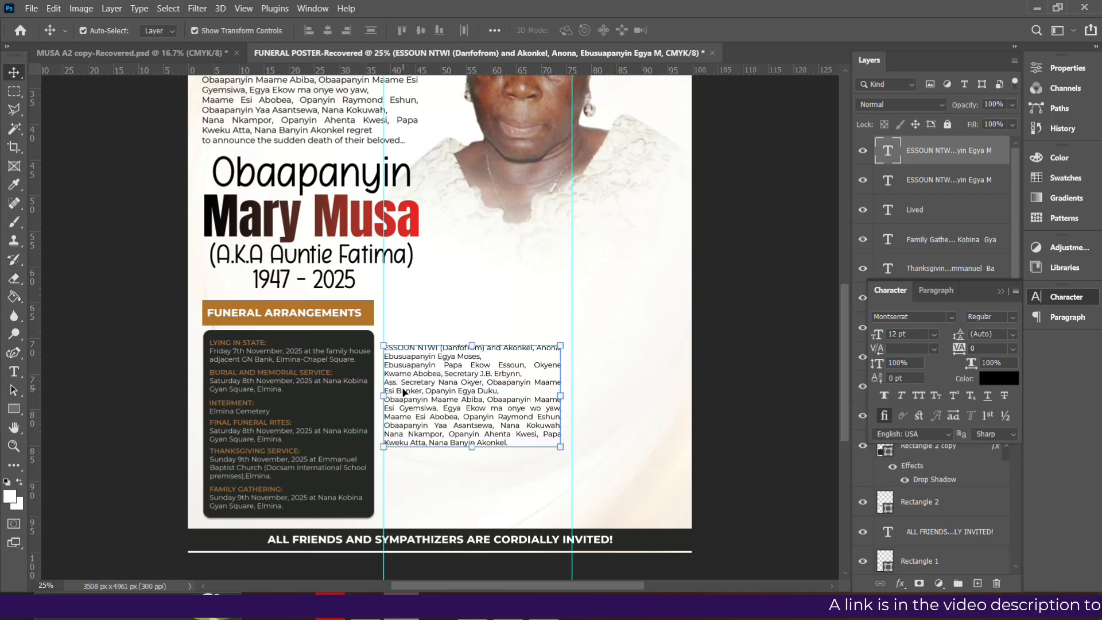
Insert a CHIEF MOURNERS: heading on a new first line of the paragraph
double_click(393, 345)
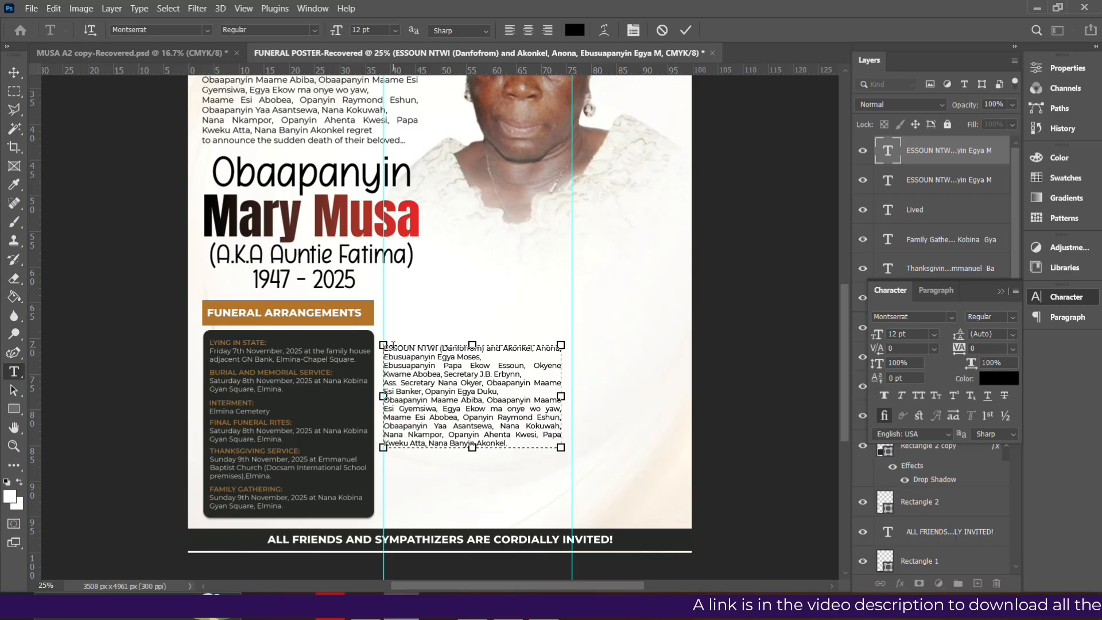
key("Return")
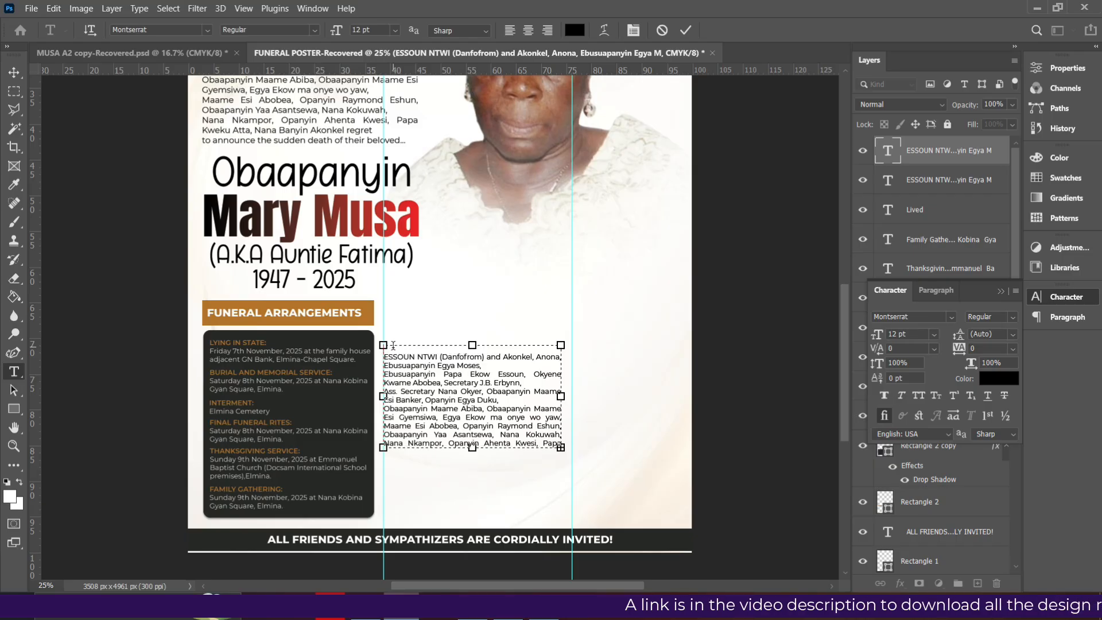
type("CHIEF MOURNERS:")
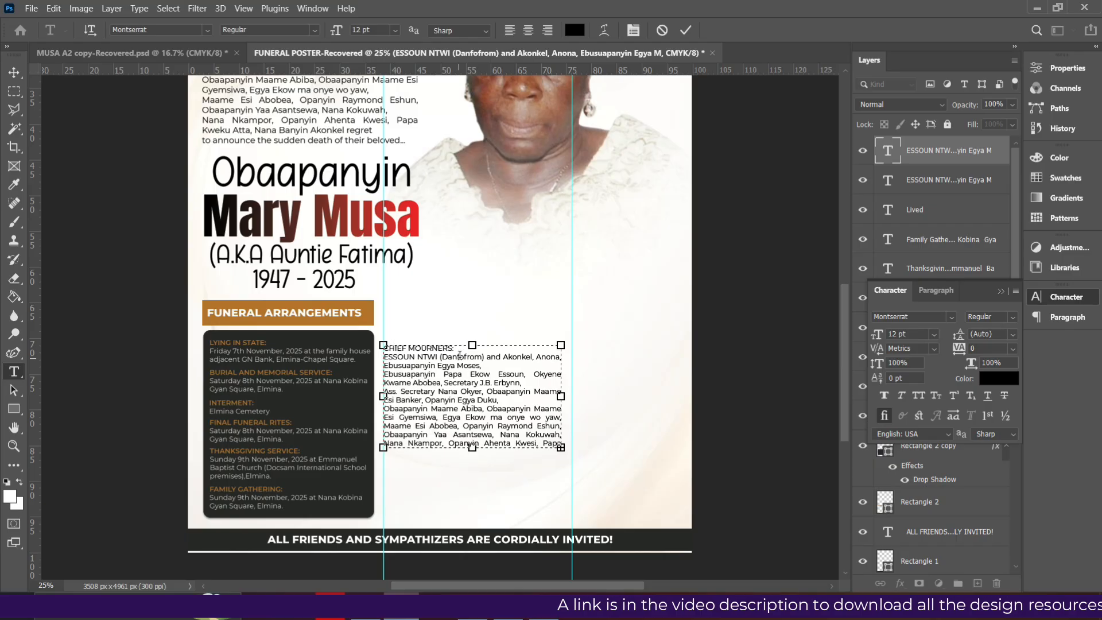
left_click_drag(460, 349, 372, 345)
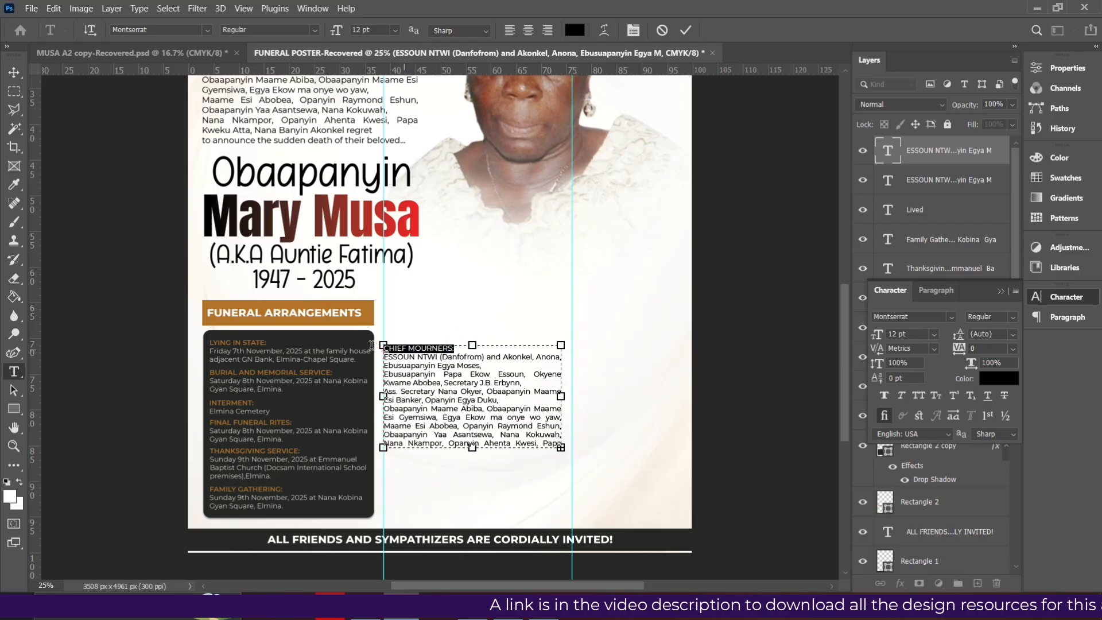
Make the CHIEF MOURNERS: heading Bold and orange, sampled from the FUNERAL ARRANGEMENTS bar
left_click(990, 384)
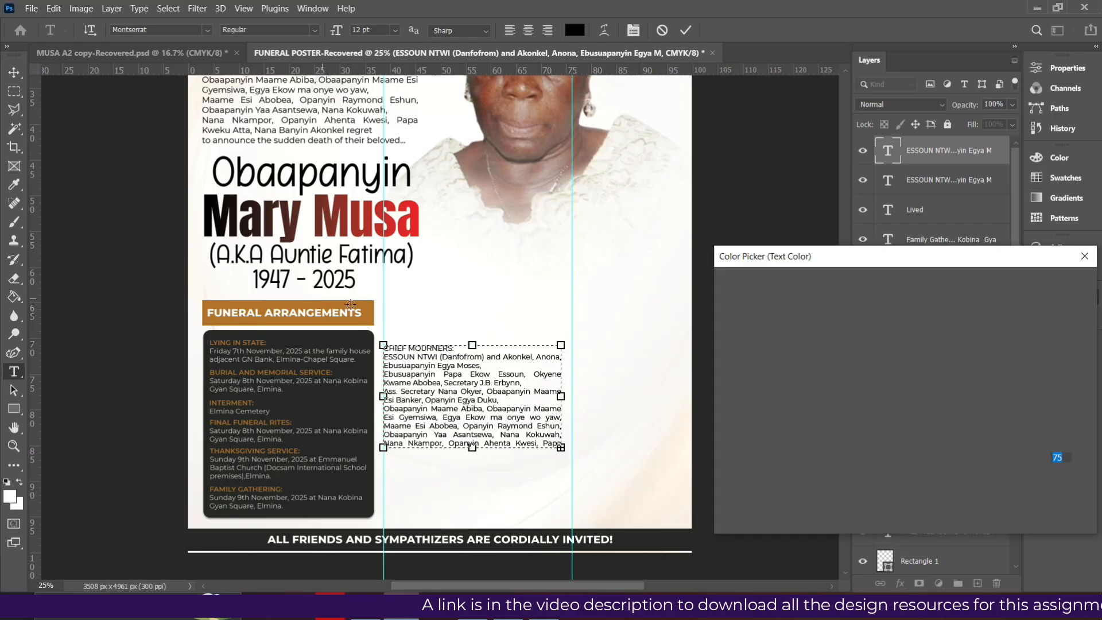
left_click(366, 309)
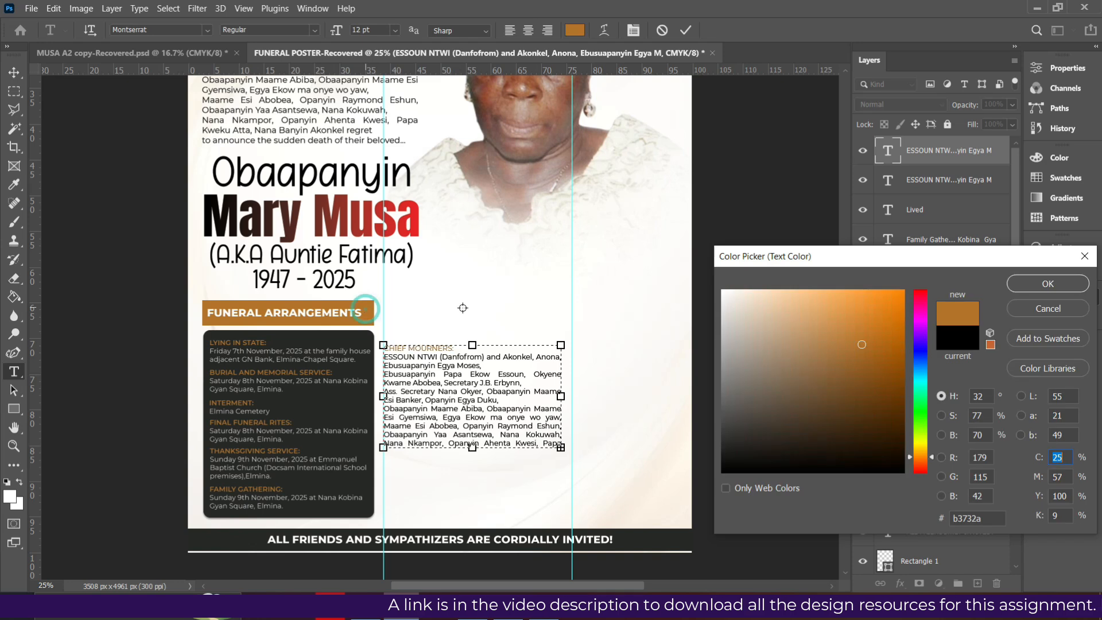
left_click(1018, 286)
left_click(1015, 317)
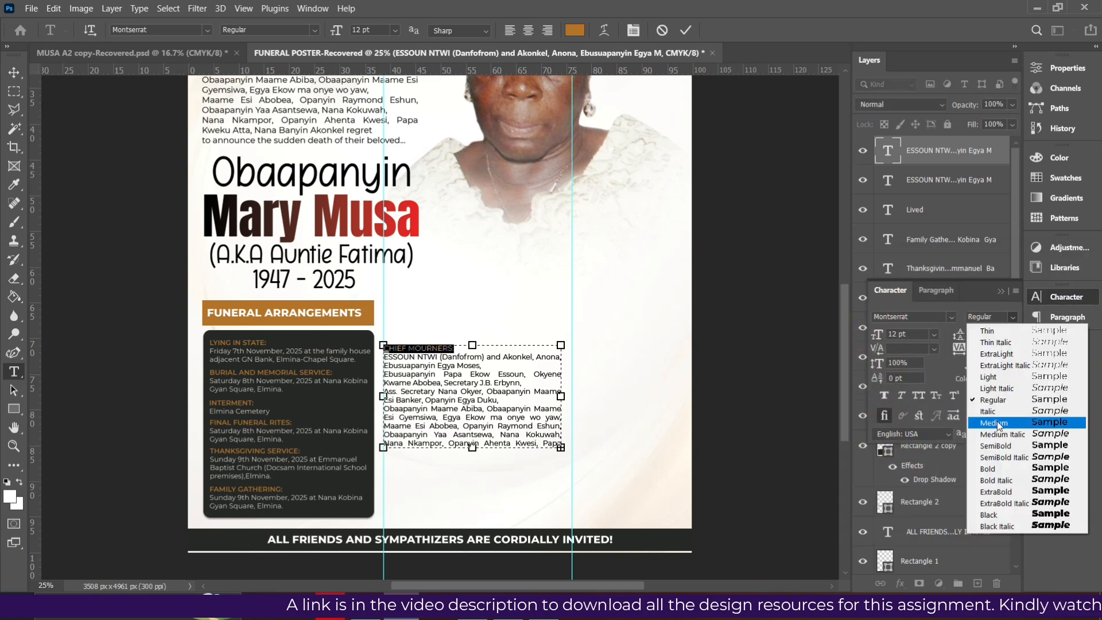
left_click(994, 444)
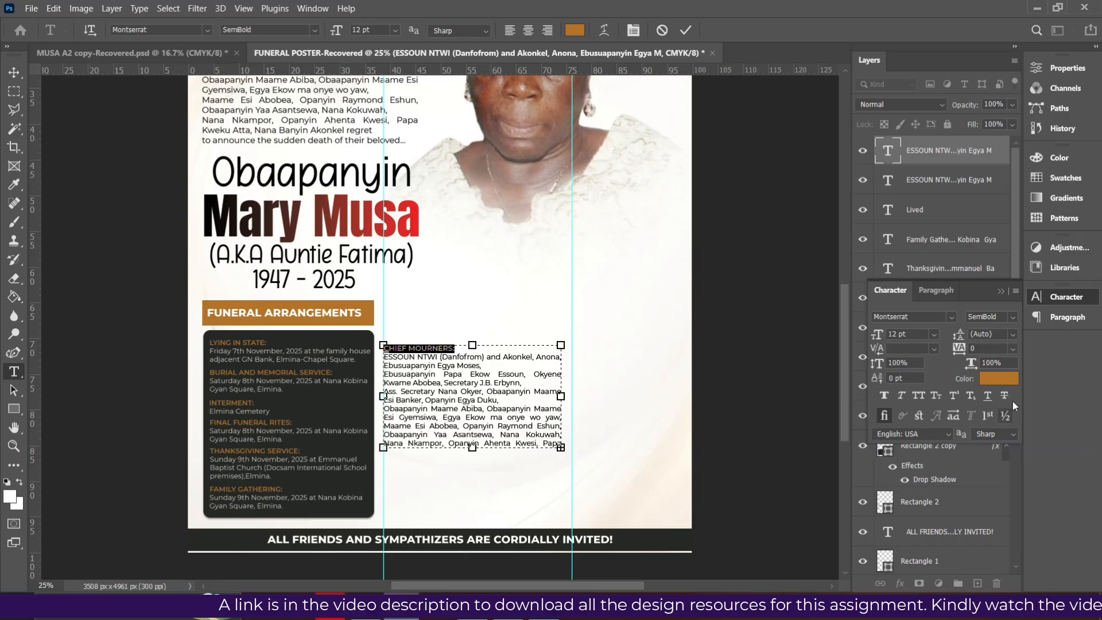
left_click(1013, 317)
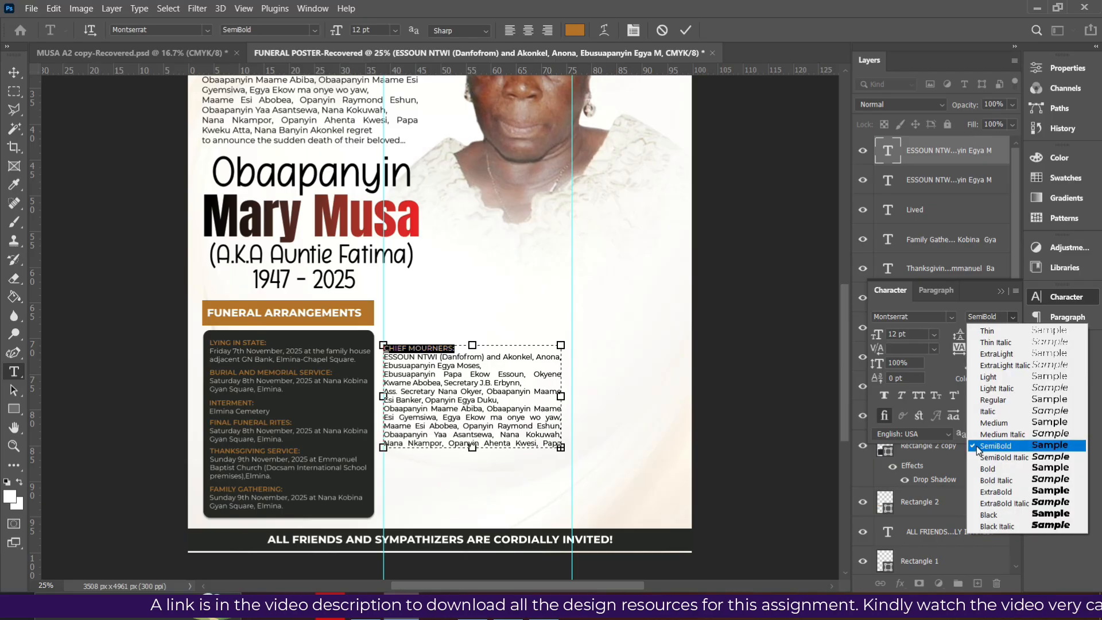
left_click(988, 469)
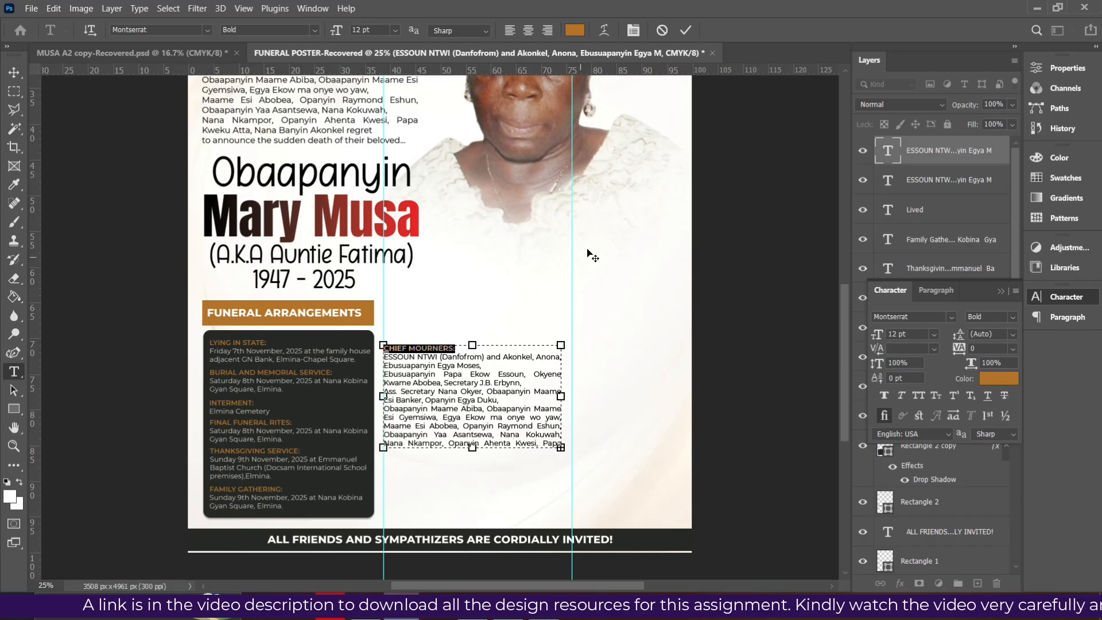
left_click(686, 31)
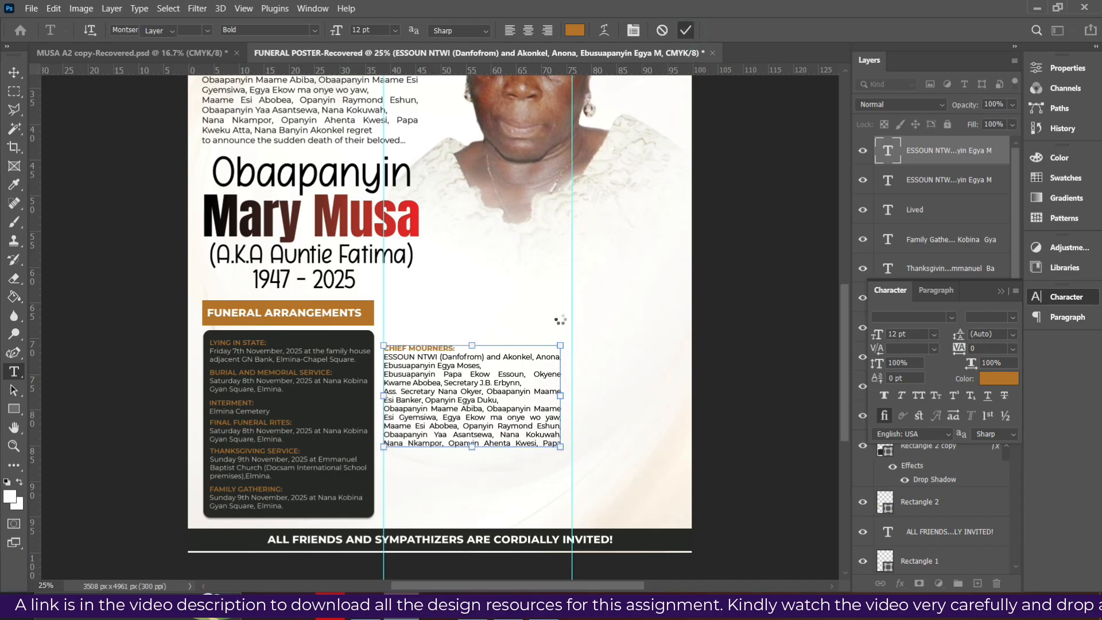
Move the guide to the text's right edge and raise the CHIEF MOURNERS block
key("v")
mouse_move(574, 296)
left_mouse_down()
mouse_move(549, 310)
mouse_move(567, 309)
left_mouse_up()
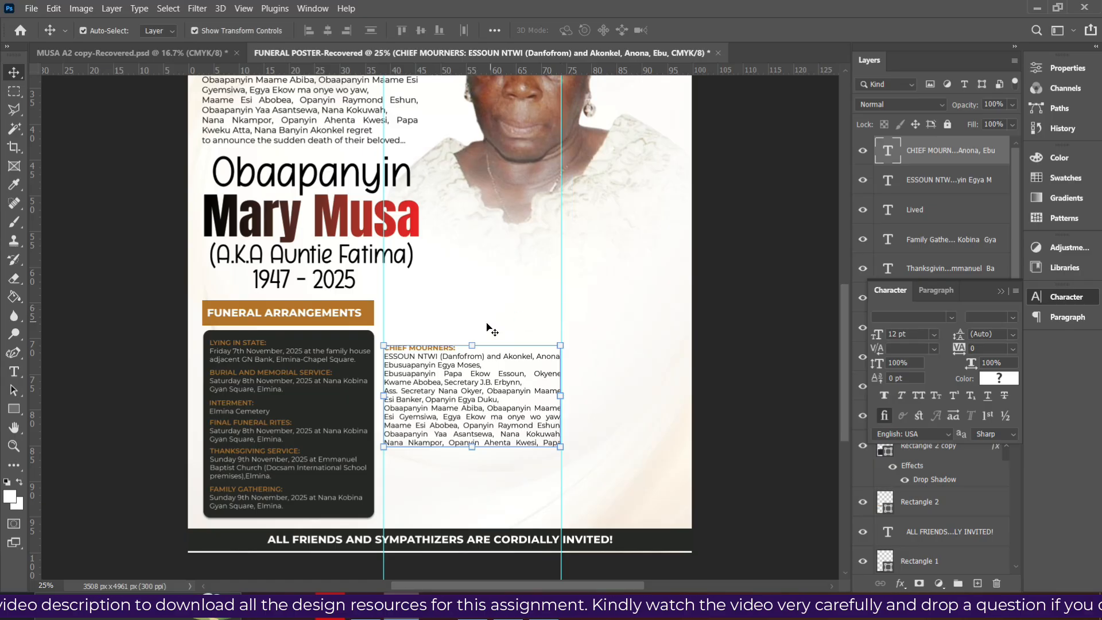
key("Up")
key("Up")
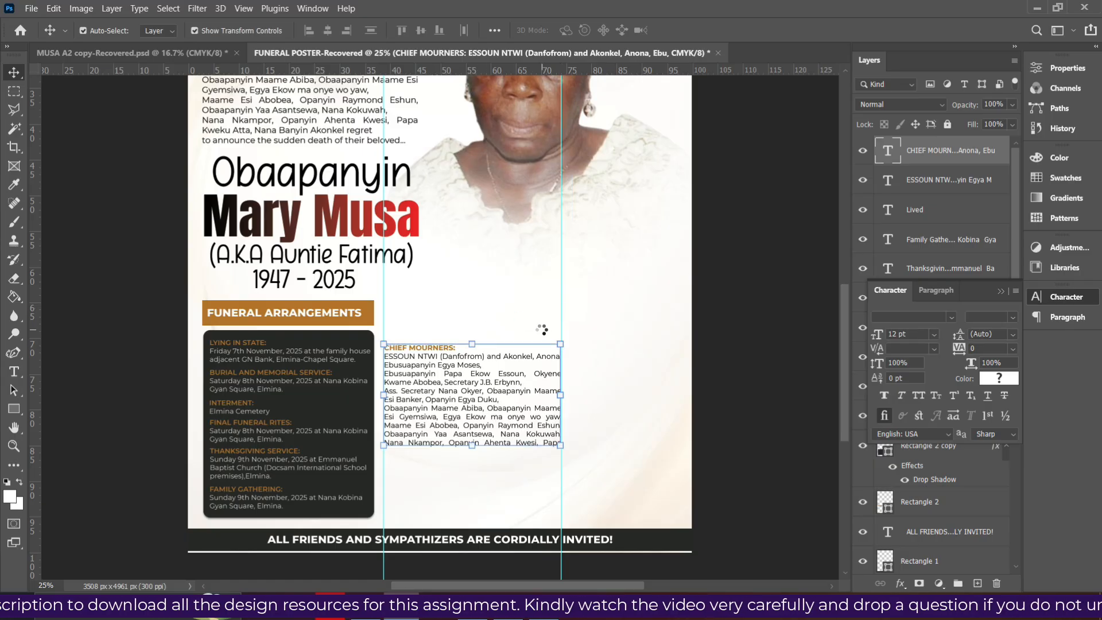
left_click_drag(505, 357, 465, 352)
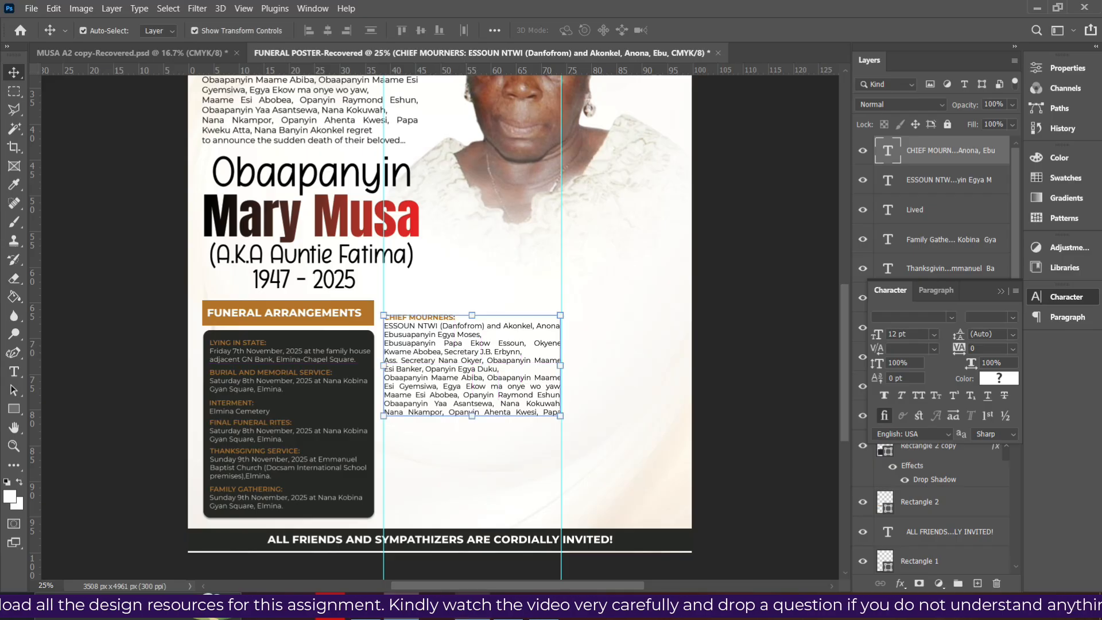
key("alt+Tab")
Copy the CHILDREN list from page 2 of the funeral PDF
scroll(437, 427, "down", 5)
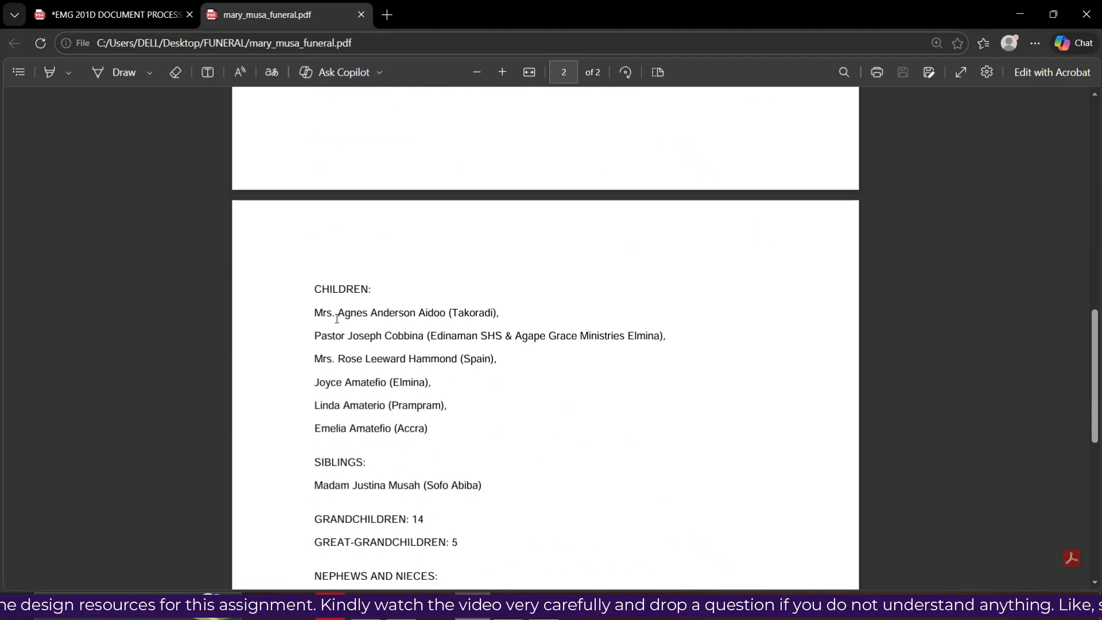
left_click_drag(308, 286, 436, 436)
left_click(463, 316)
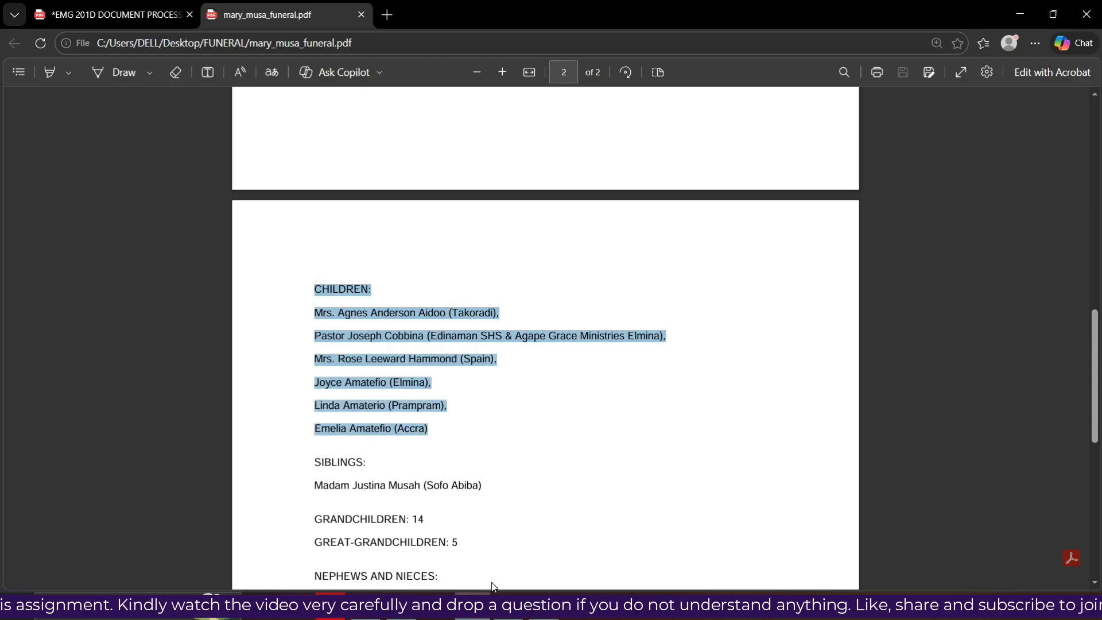
View the reference poster MUSA A2 copy.jpg in the image viewer
left_click(544, 608)
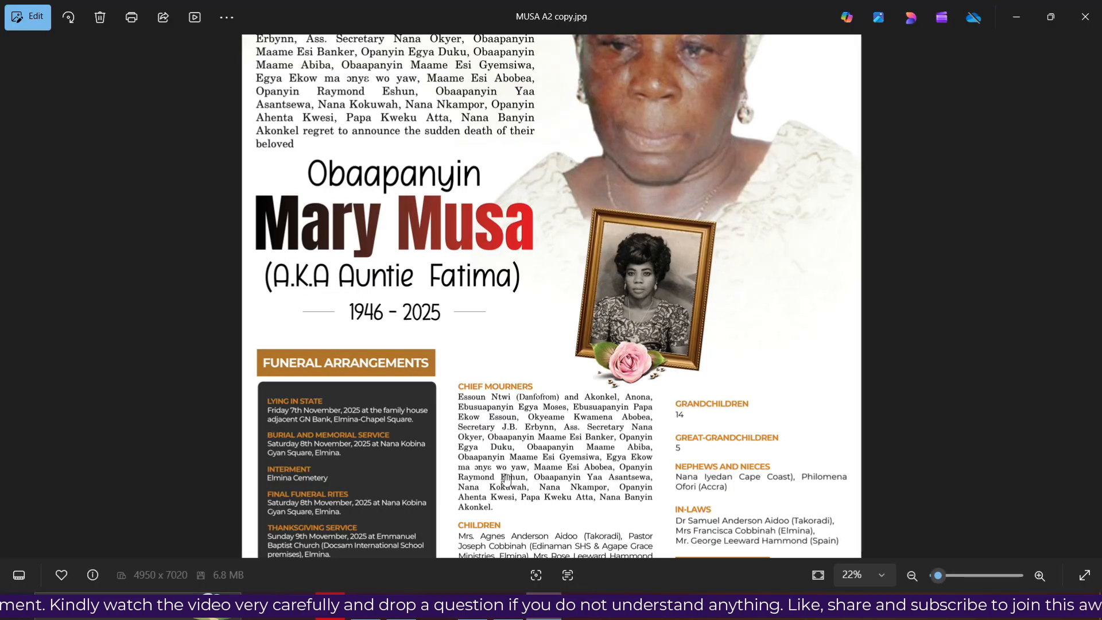
scroll(527, 510, "down", 3)
scroll(515, 482, "down", 1)
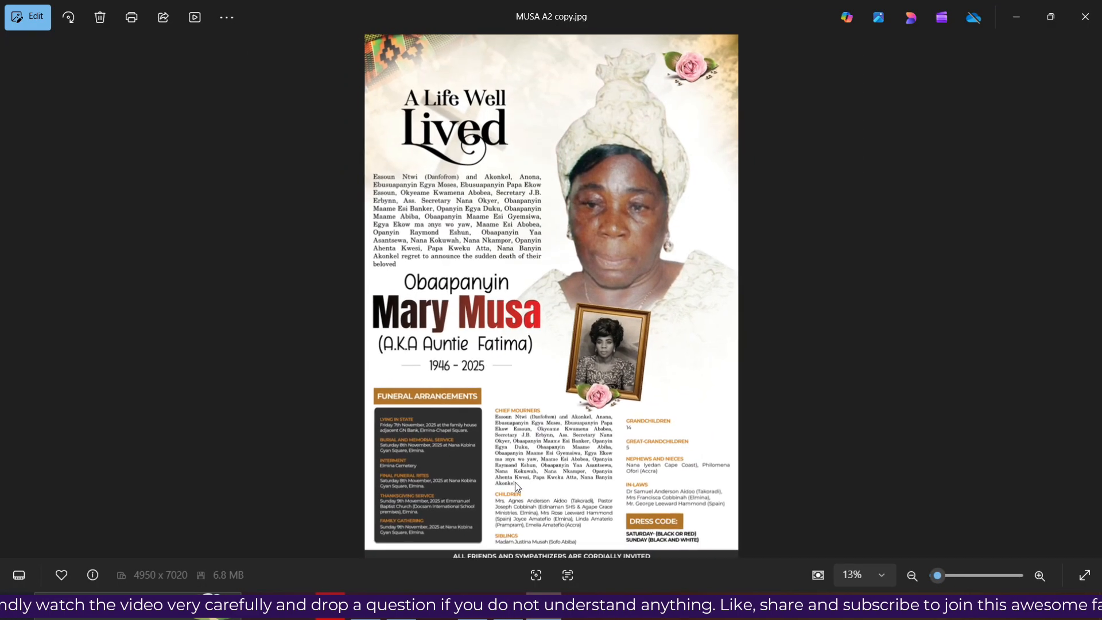
Duplicate the CHIEF MOURNERS block below and replace its contents with the pasted CHILDREN list
left_click(471, 617)
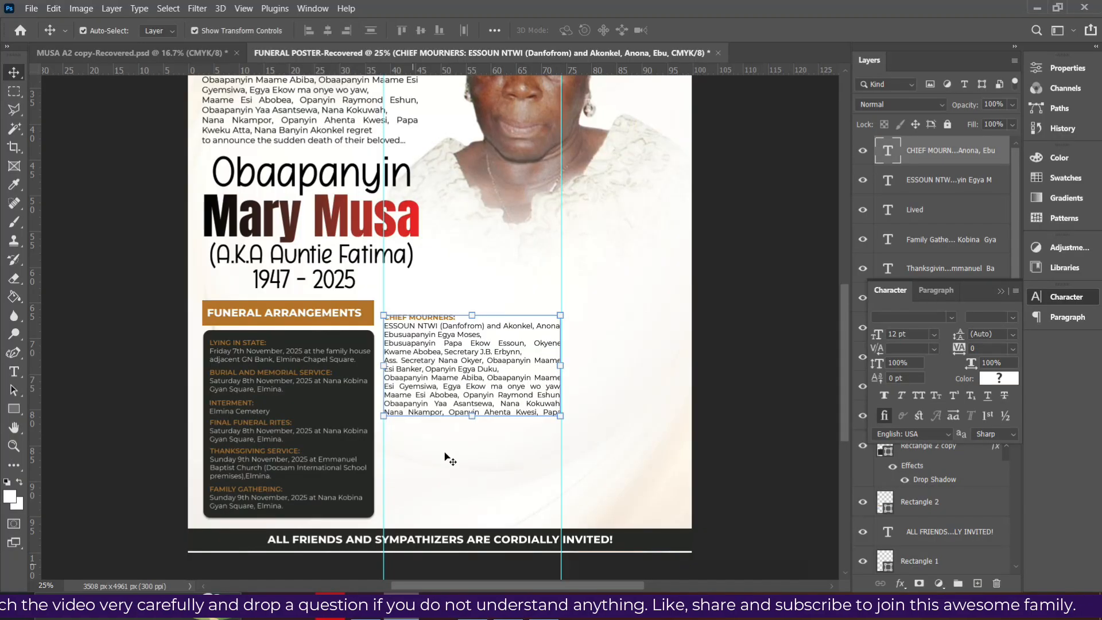
left_click_drag(457, 372, 459, 483)
double_click(459, 482)
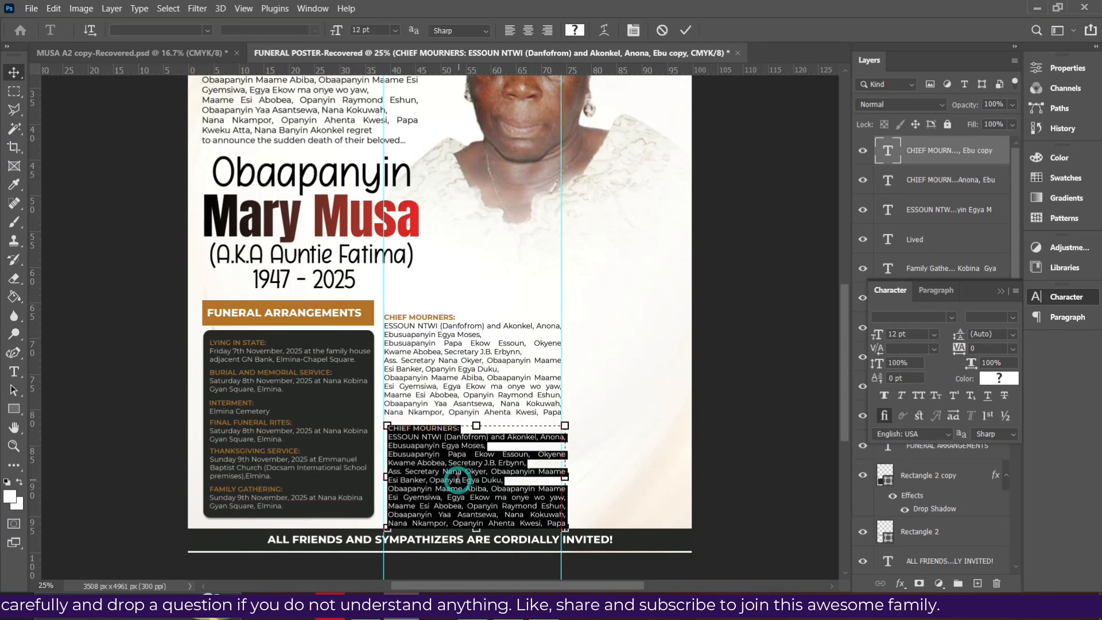
left_click(458, 455)
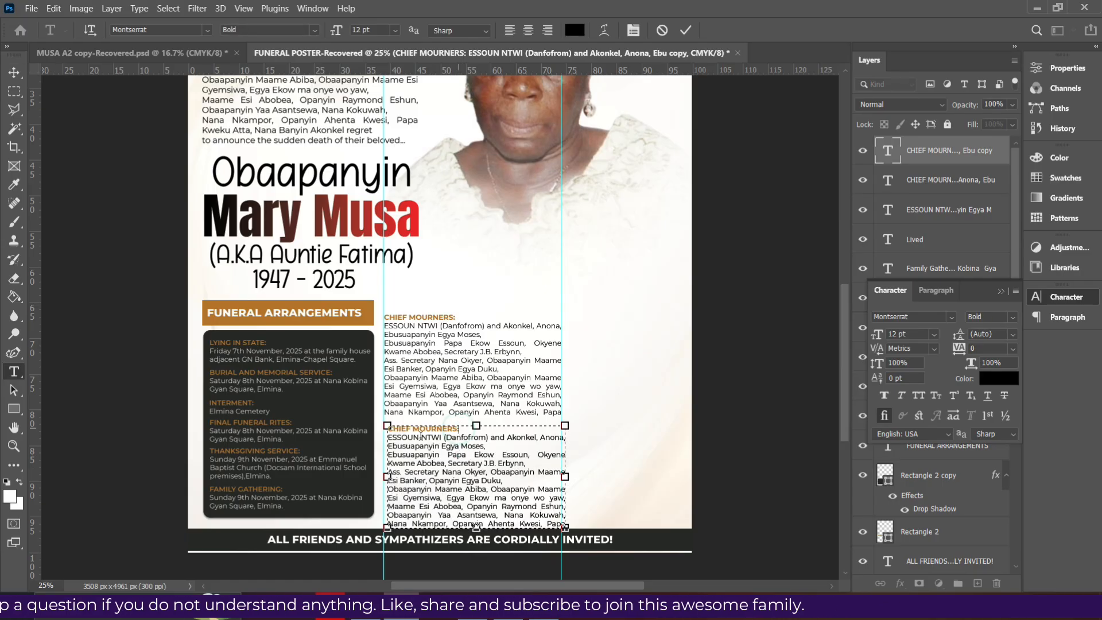
left_click(389, 439)
left_click_drag(388, 438, 565, 492)
scroll(520, 524, "down", 1)
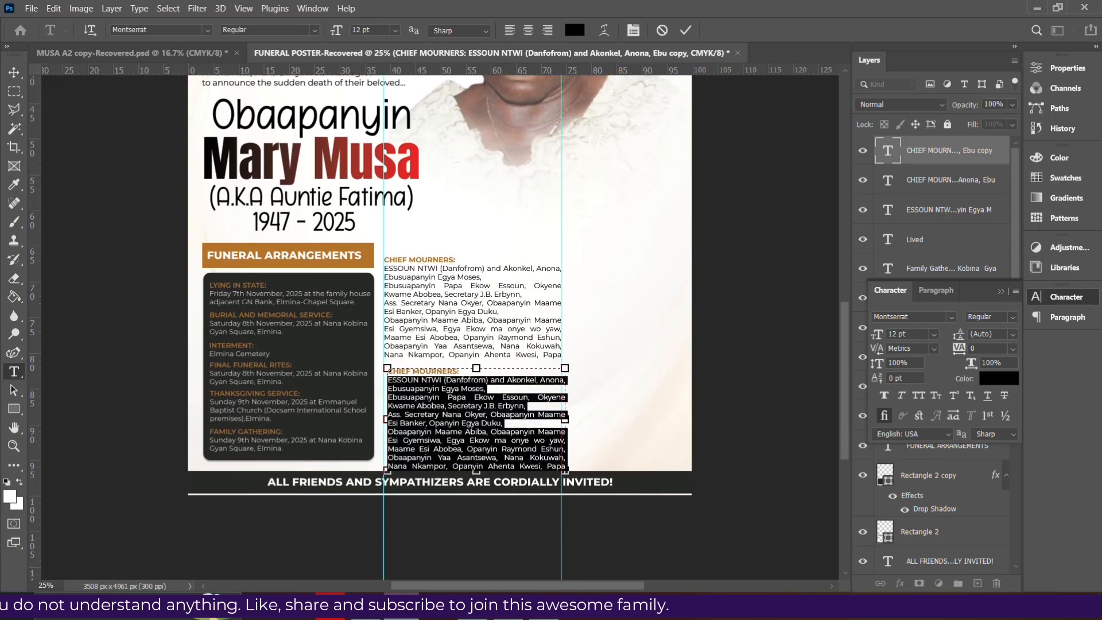
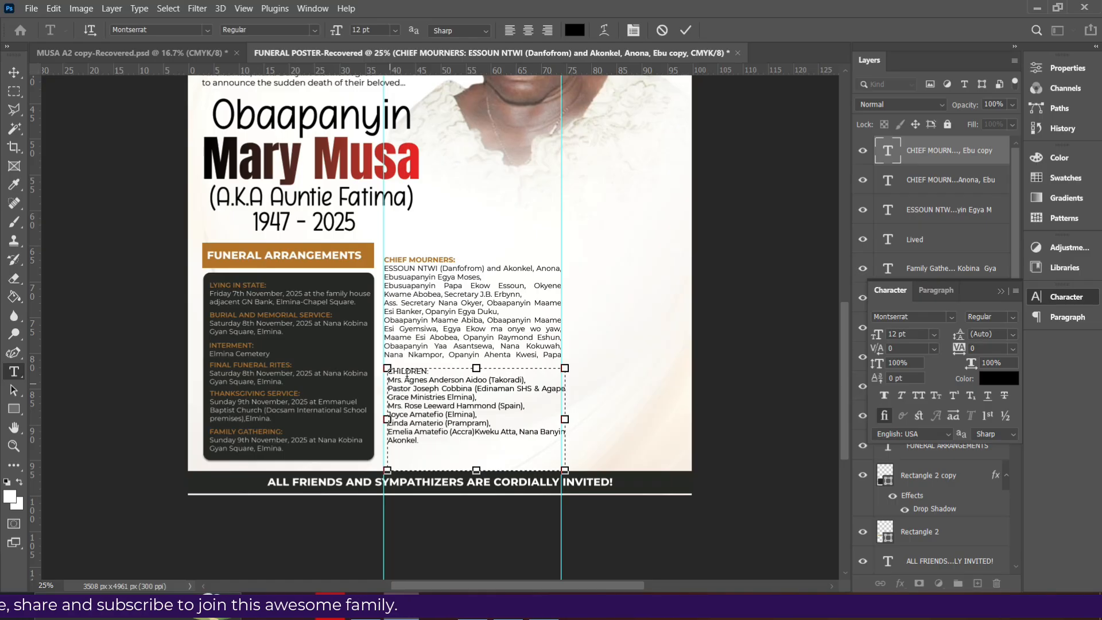
Make the CHILDREN: heading bold orange from the FUNERAL ARRANGEMENTS banner and shorten the box
left_click_drag(431, 371, 381, 372)
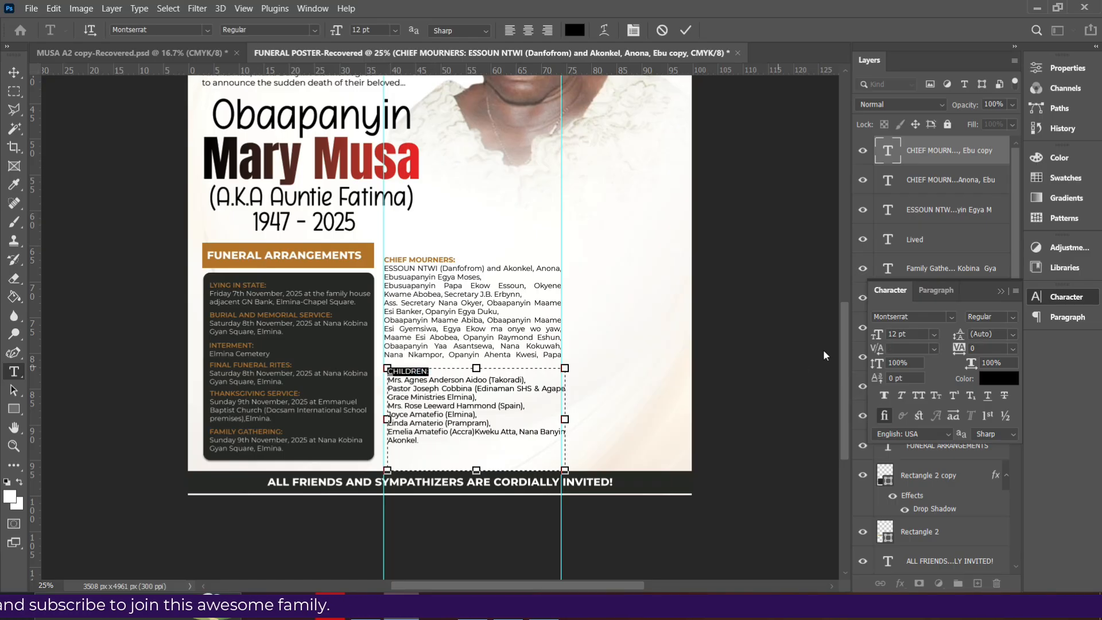
left_click(993, 381)
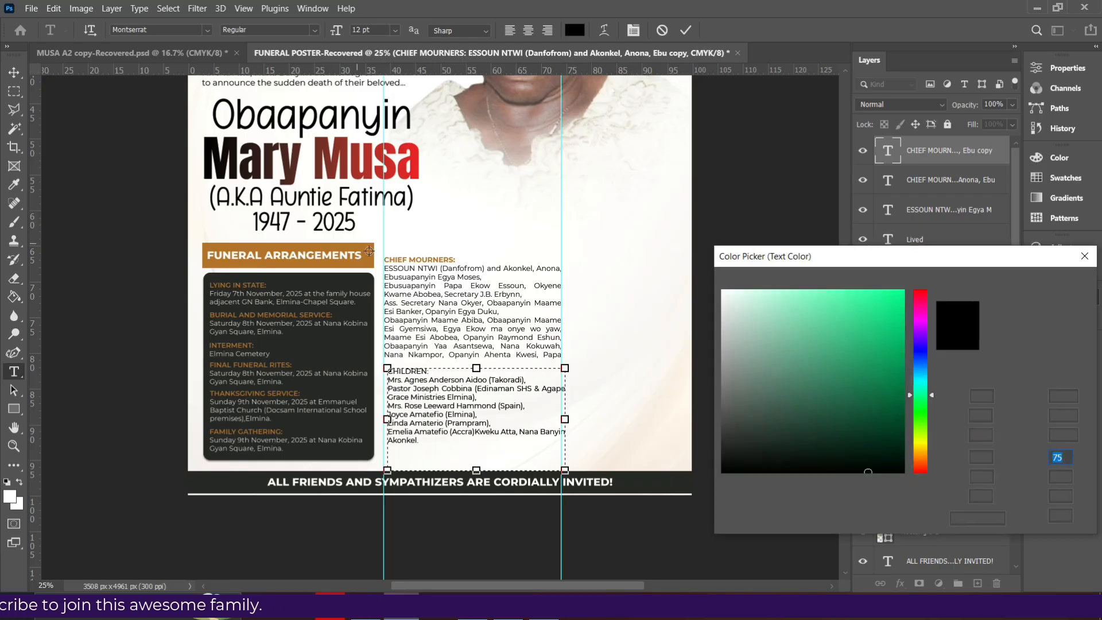
left_click(368, 252)
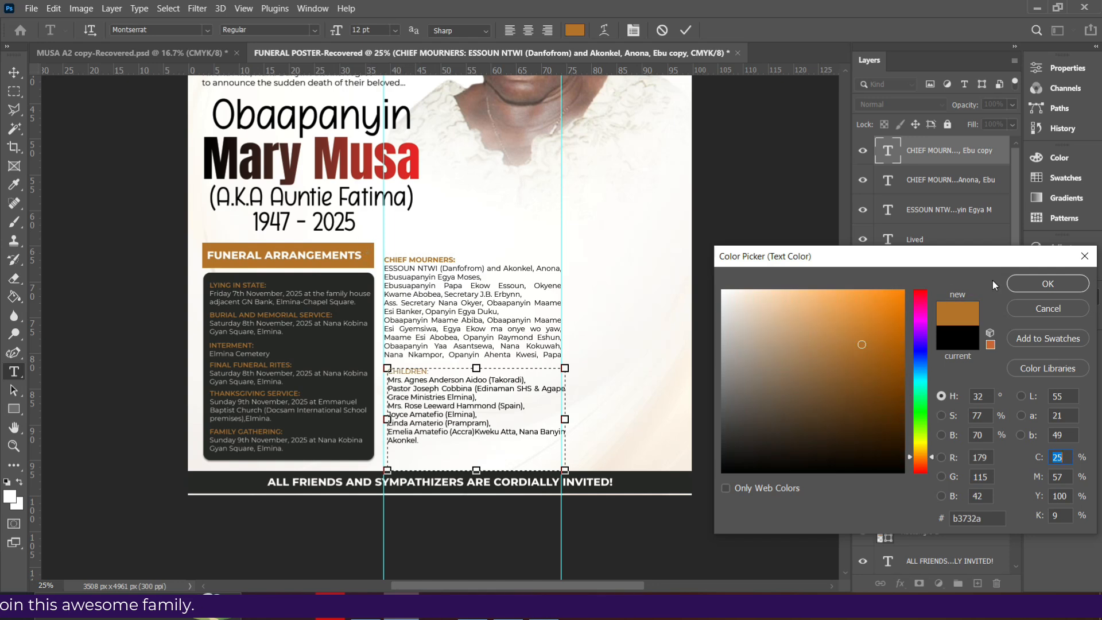
left_click(1020, 284)
left_click(1014, 317)
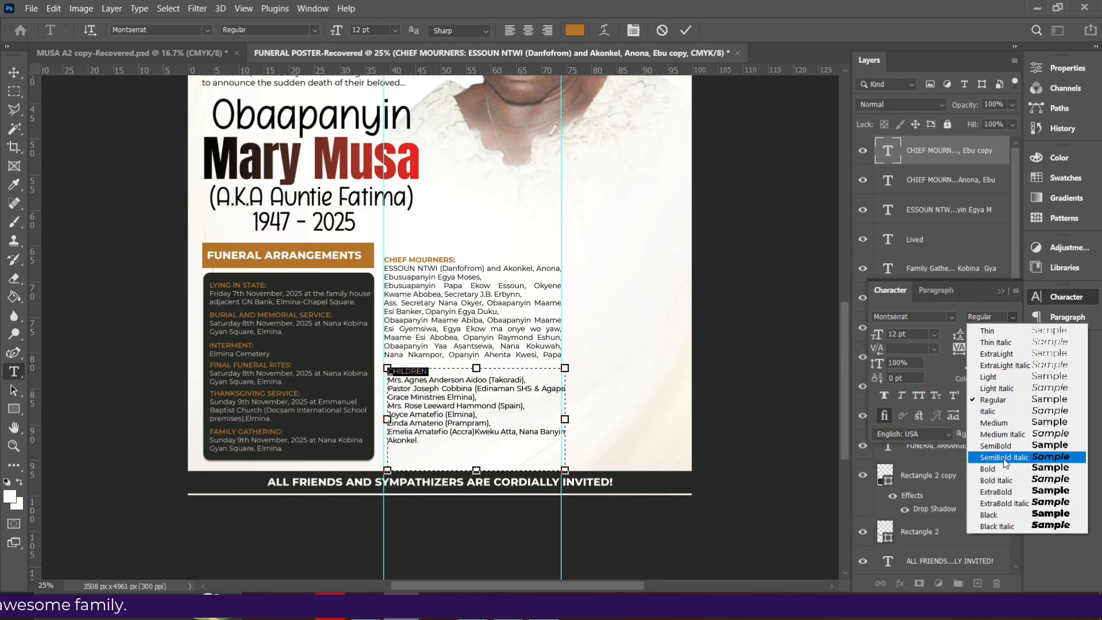
left_click(997, 469)
left_click_drag(481, 472, 485, 449)
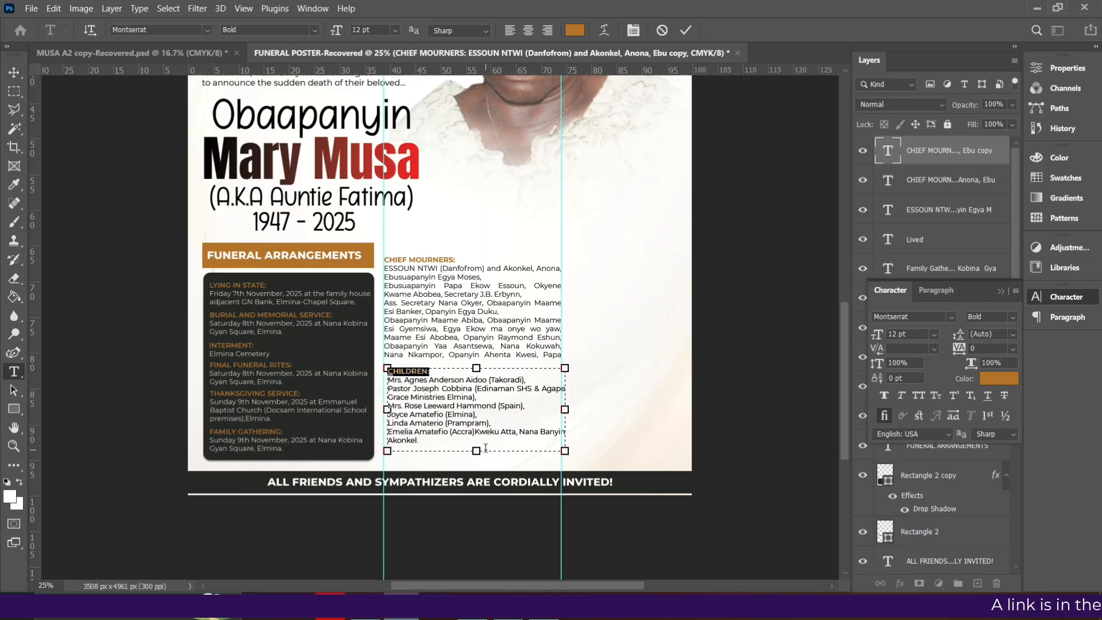
left_click(396, 408)
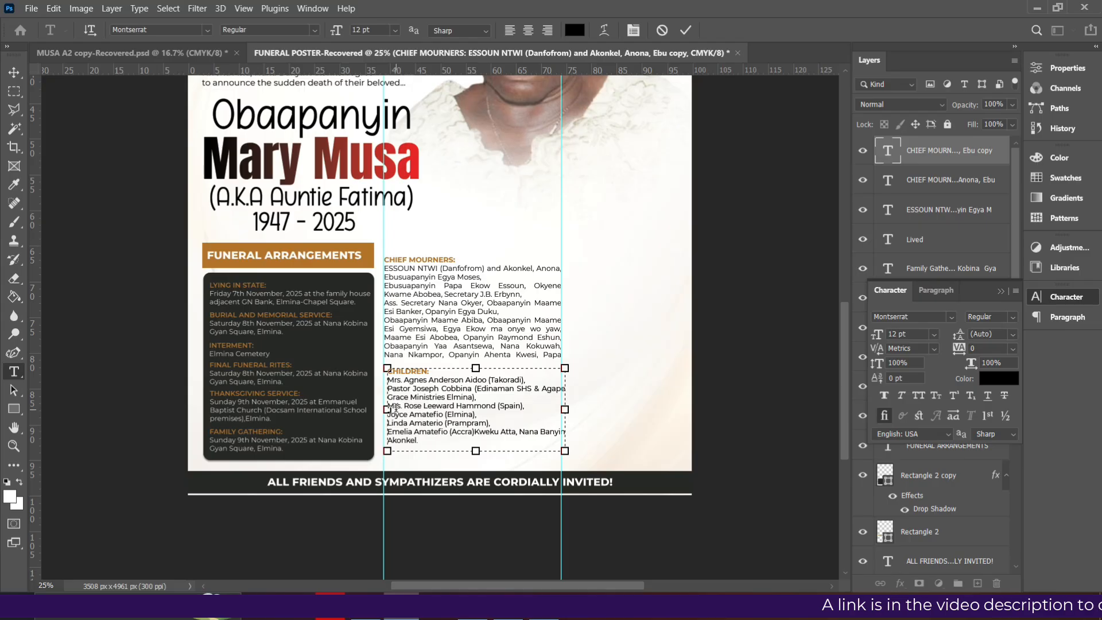
key("BackSpace")
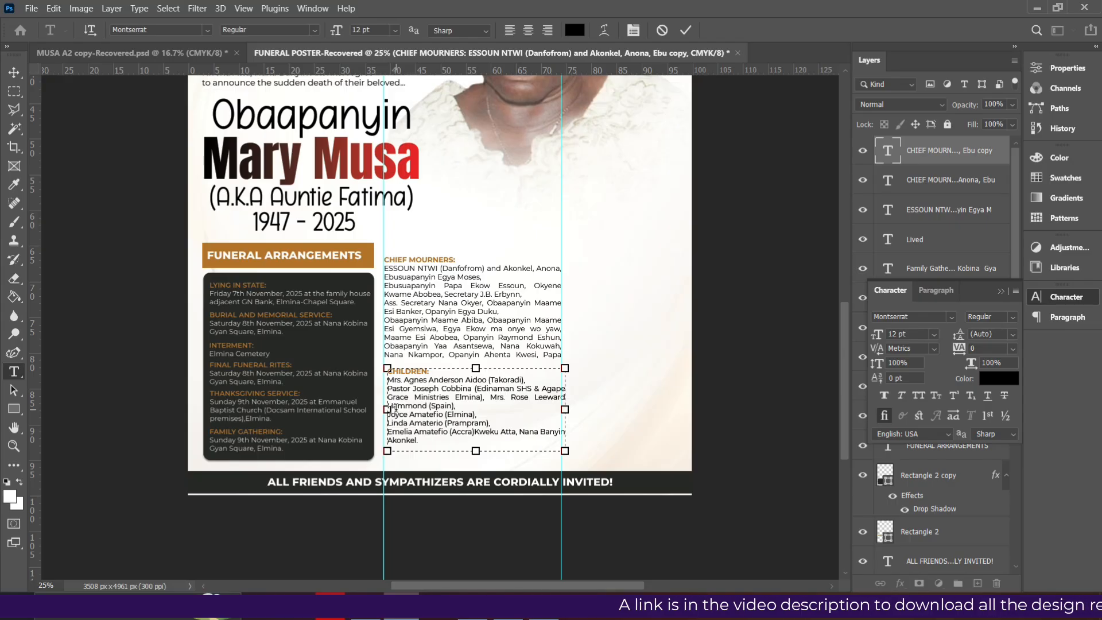
key("BackSpace")
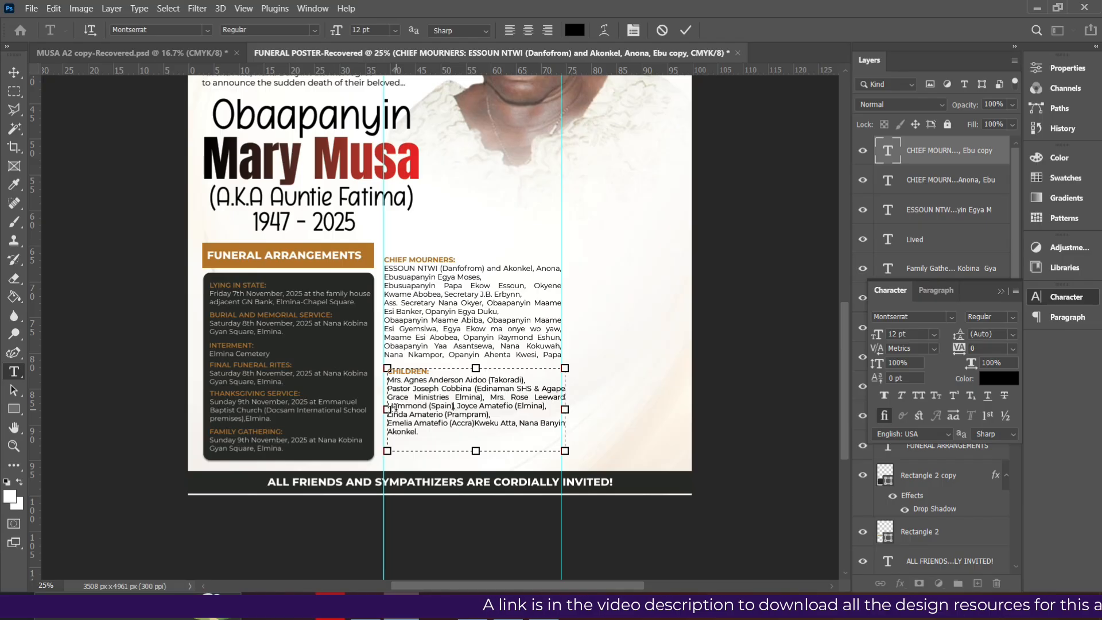
key("Down")
key("Left")
key("Left")
key("Left")
key("Left")
key("Left")
key("Left")
key("Left")
key("Left")
key("Left")
key("Left")
key("Left")
key("Left")
key("Left")
key("Left")
key("Left")
key("Left")
key("Left")
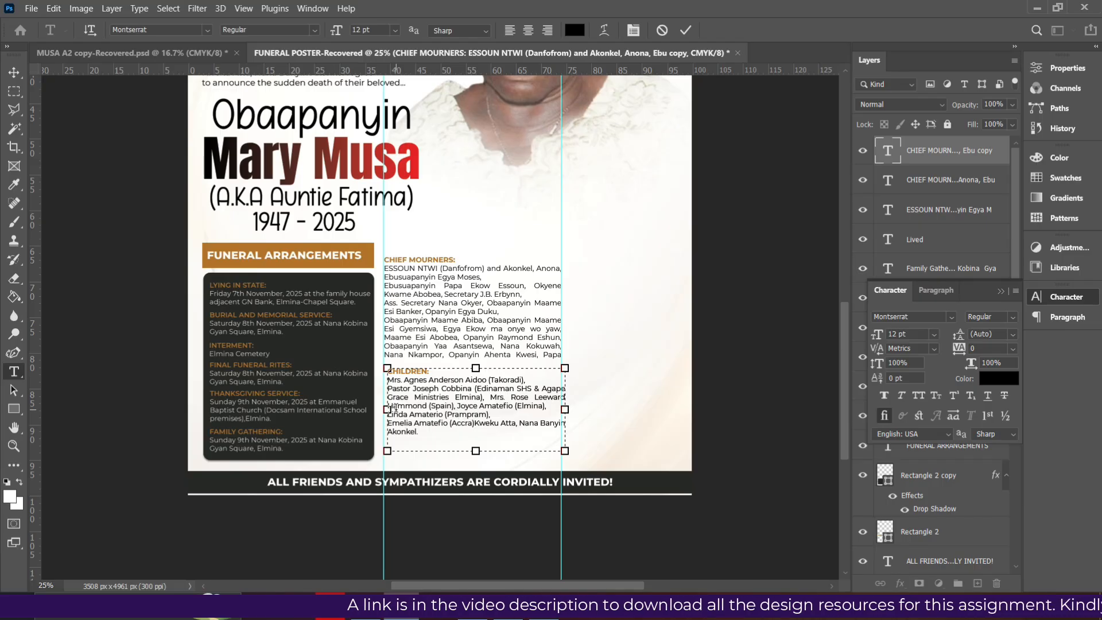
key("BackSpace")
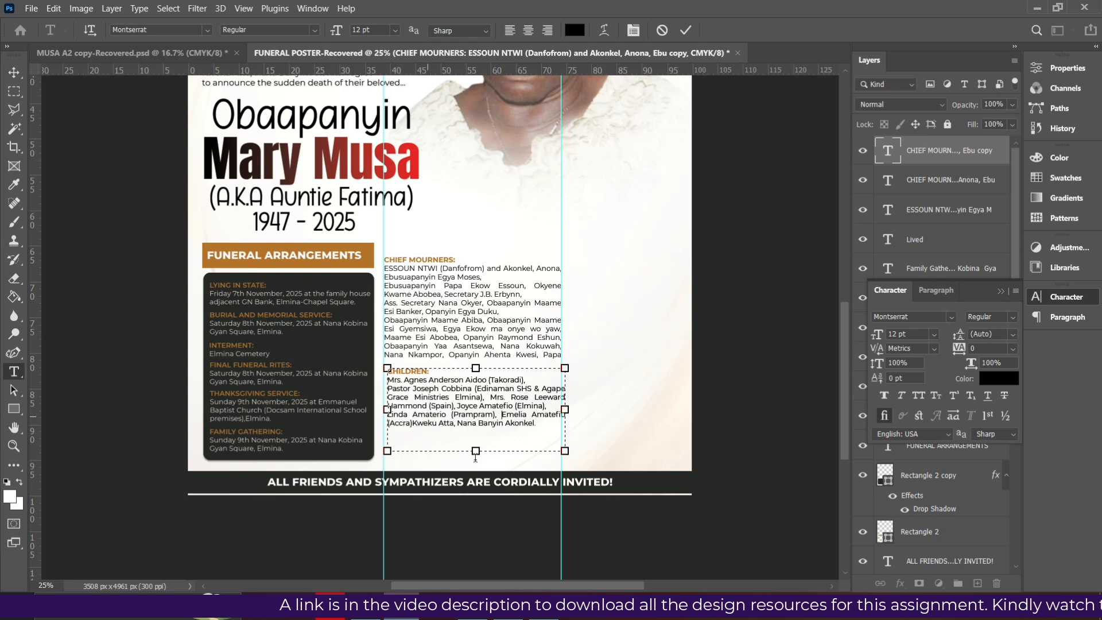
left_click_drag(476, 451, 481, 428)
left_click_drag(480, 428, 481, 435)
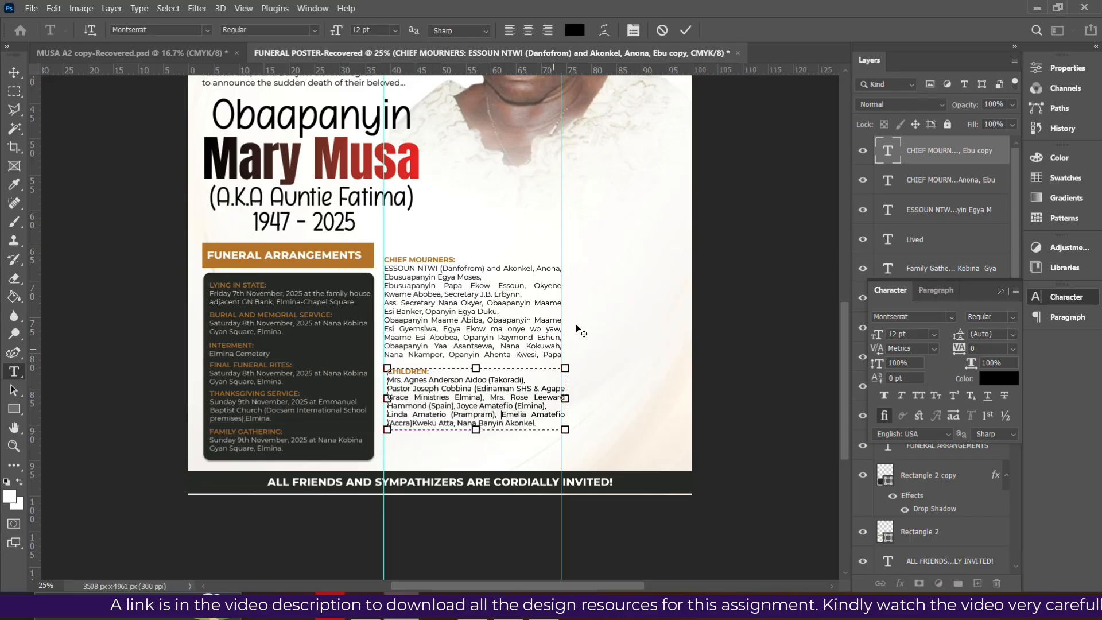
left_click(686, 34)
Raise the CHIEF MOURNERS and CHILDREN blocks together and align their left edges
key("v")
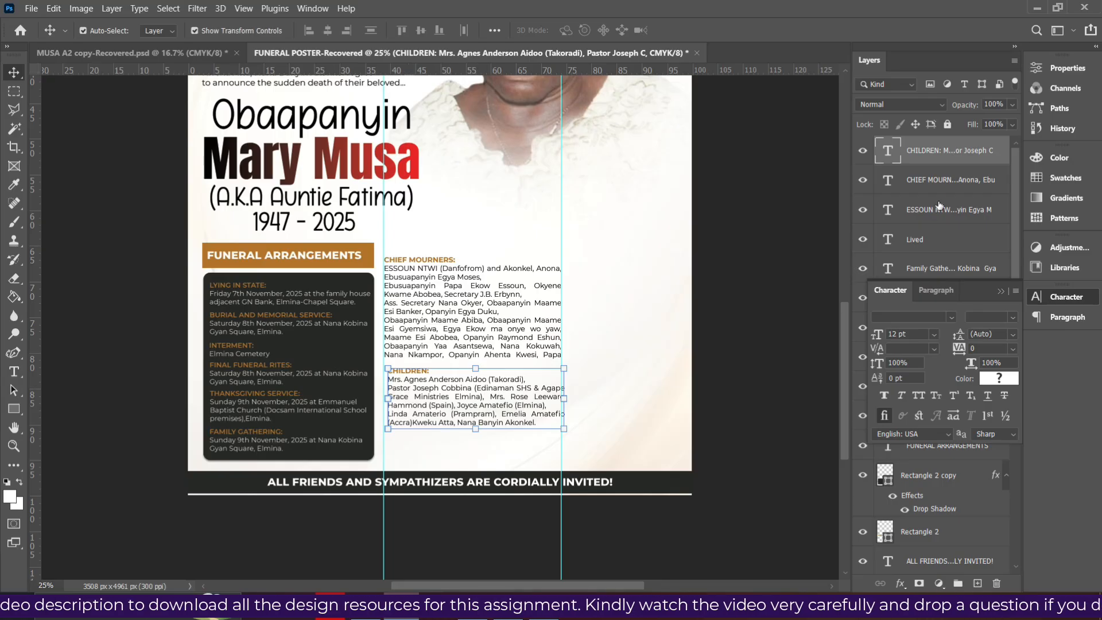
left_click(941, 184, "shift")
key("Up")
key("Up")
key("Up")
key("Up")
key("Up")
key("Up")
key("Up")
key("Up")
key("Up")
key("Up")
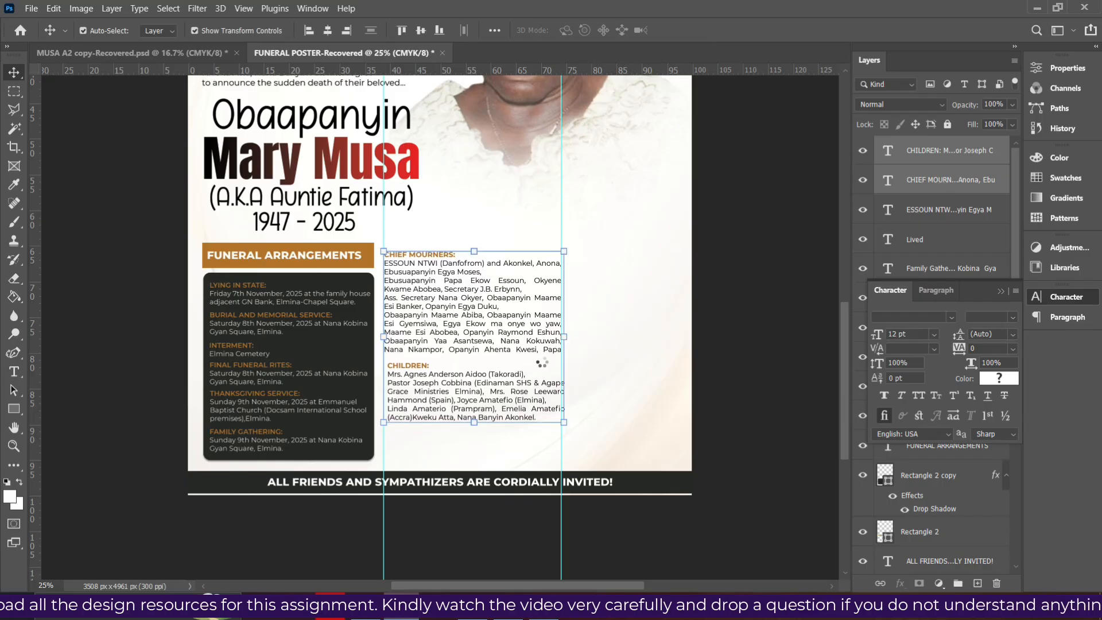
key("Up")
key("Up")
key("Up")
key("Up")
left_click(310, 31)
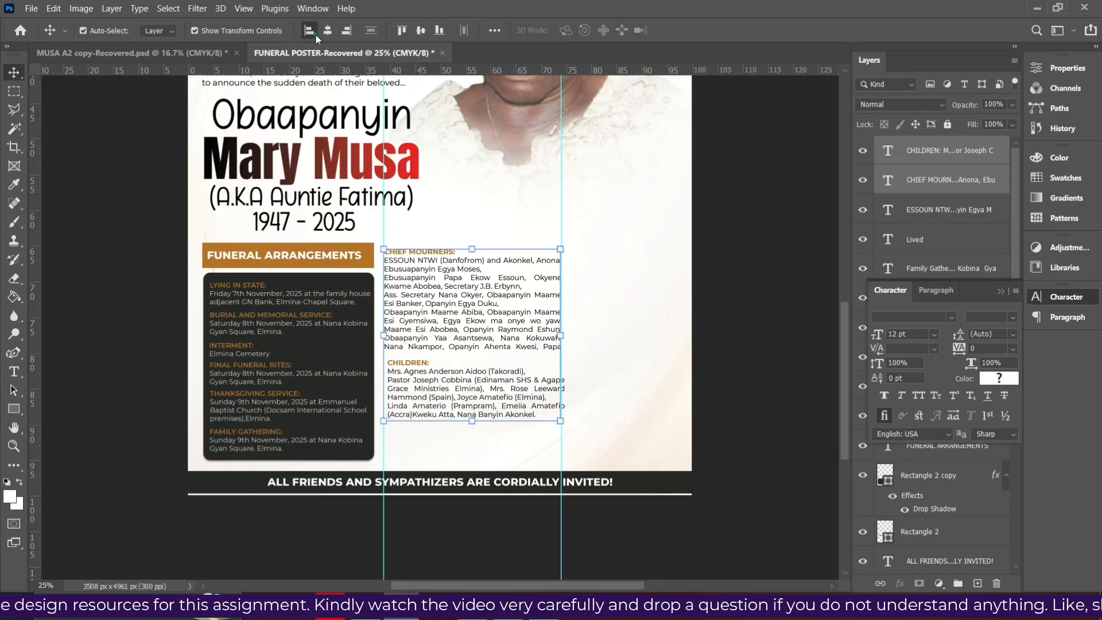
left_click(722, 430)
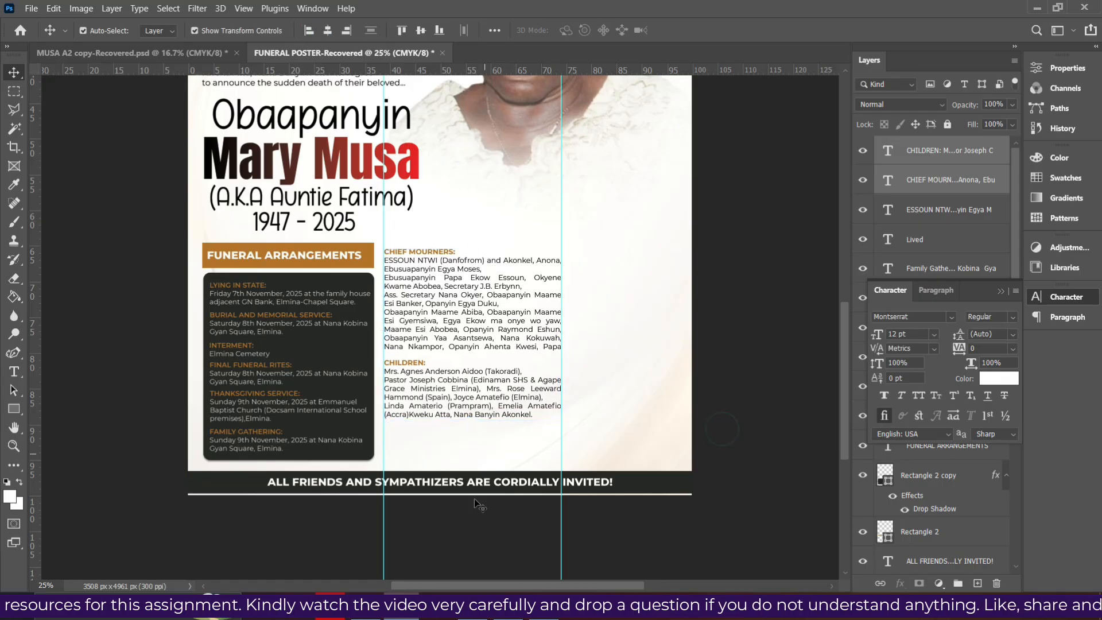
key("alt+Tab")
scroll(490, 471, "down", 4)
Copy the SIBLINGS entry from the PDF and select the CHILDREN text block on the poster
left_click_drag(312, 244, 500, 275)
left_click(497, 273)
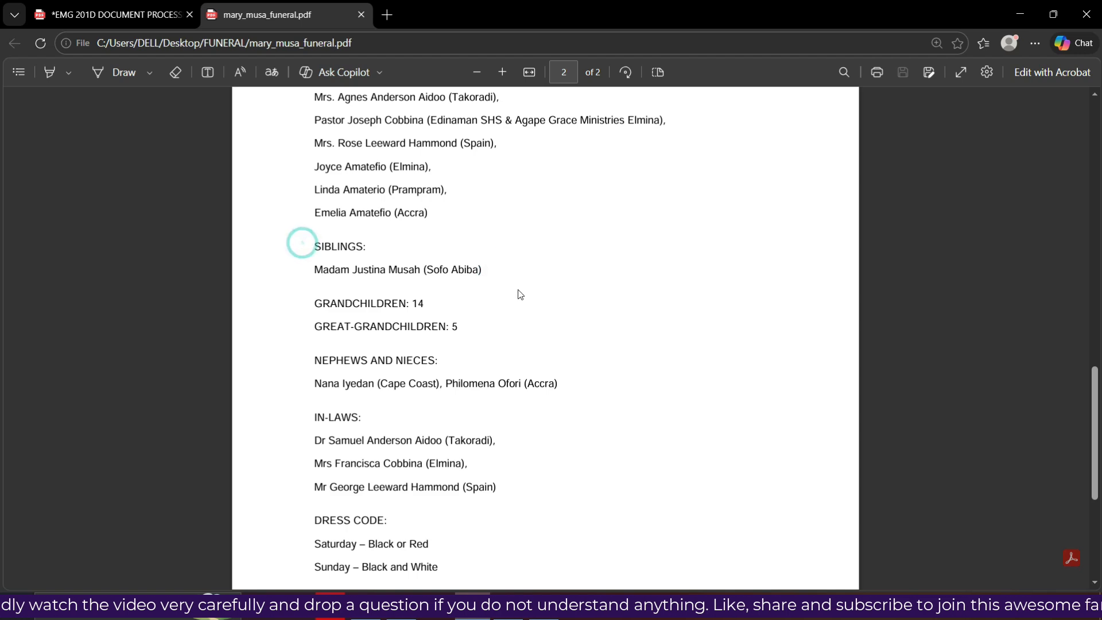
left_click_drag(483, 269, 298, 252)
key("ctrl+c")
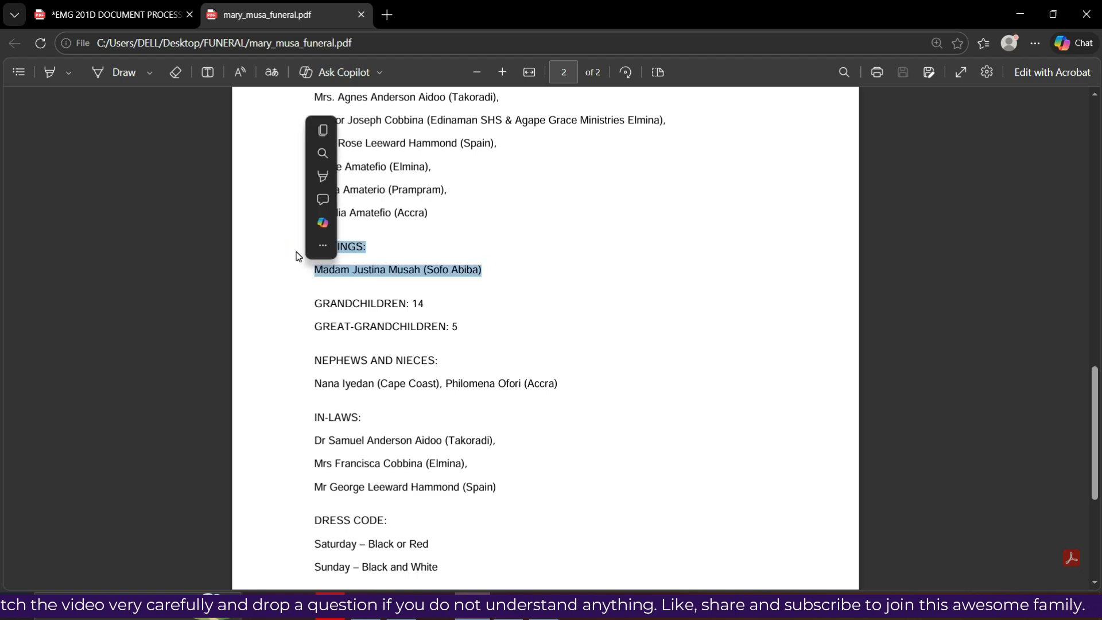
left_click(326, 132)
left_click(403, 593)
scroll(456, 424, "down", 1)
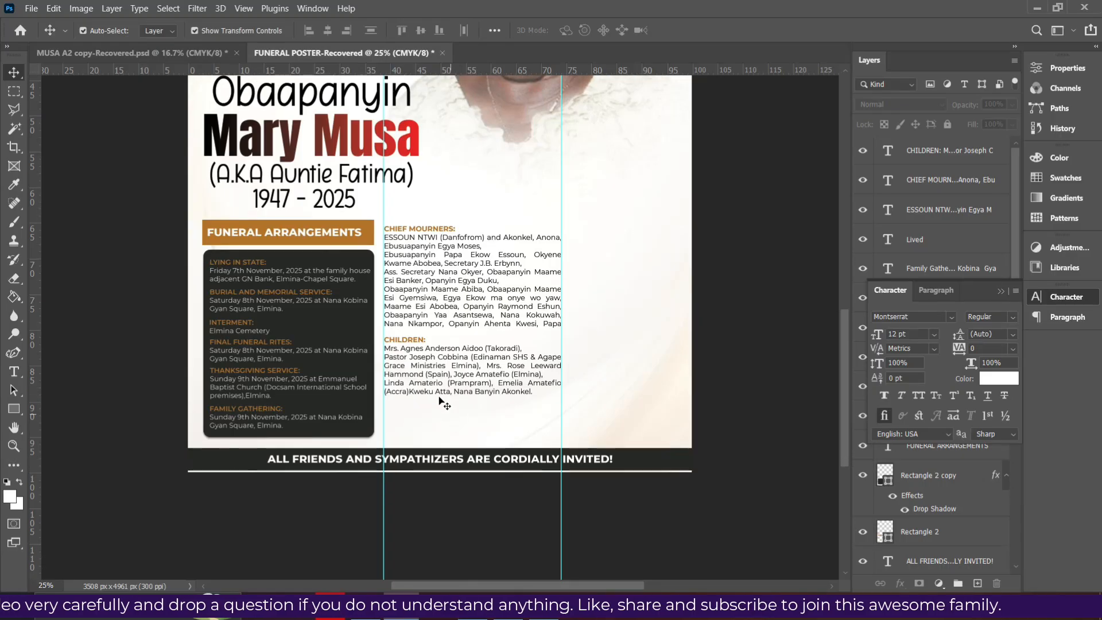
left_click(439, 384)
Duplicate the CHILDREN block, replace its names with the SIBLINGS entry, and place it below the list
left_click_drag(439, 372, 434, 426, "alt")
double_click(433, 422)
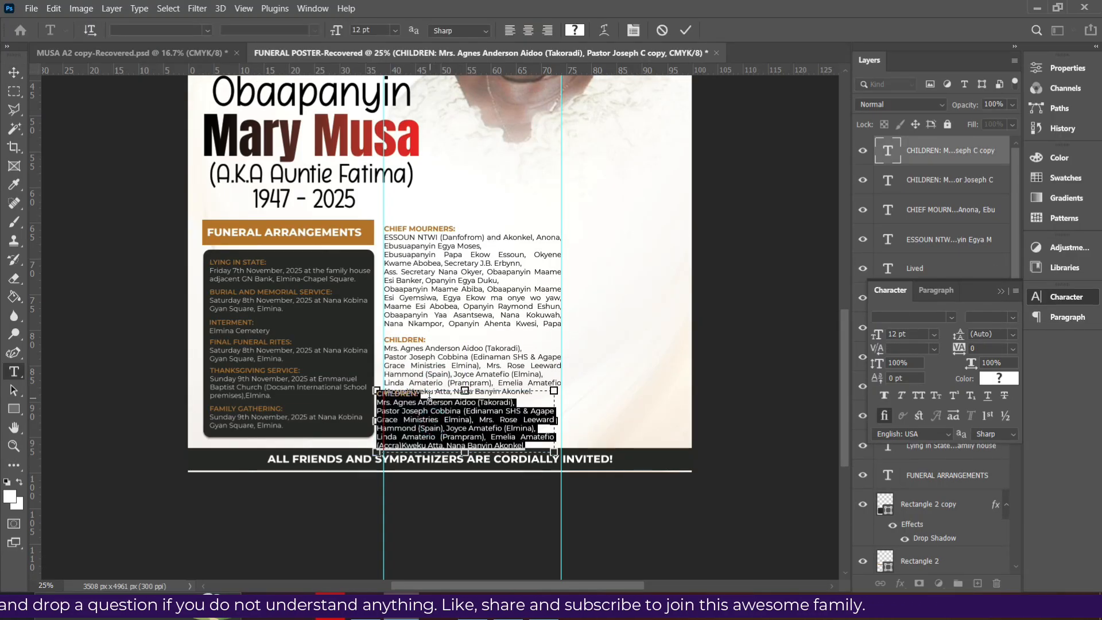
left_click(424, 395)
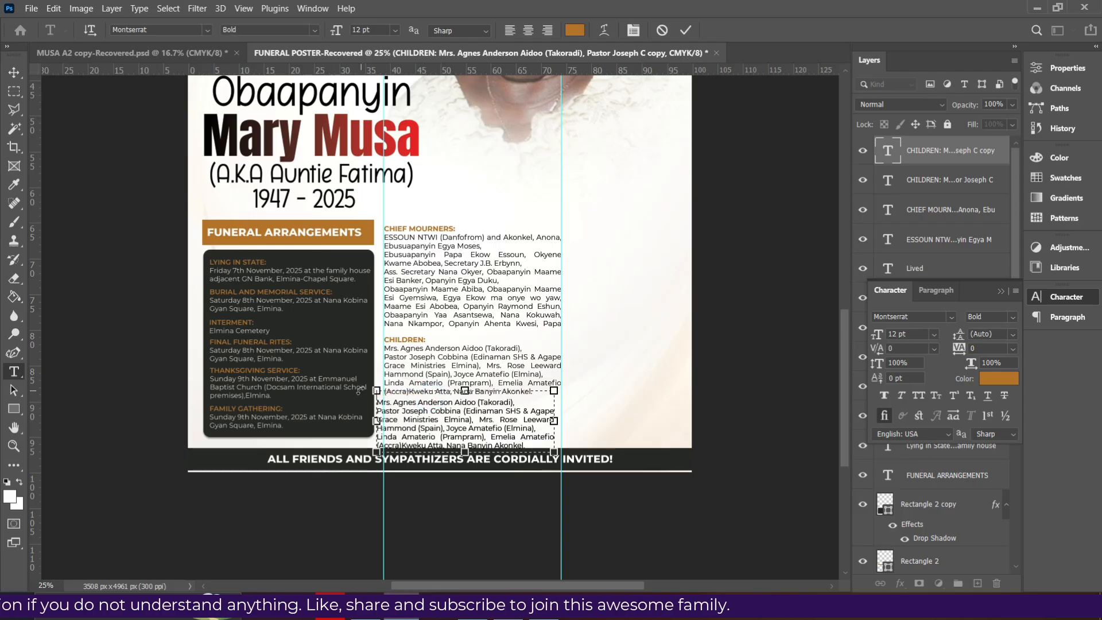
key("ctrl+a")
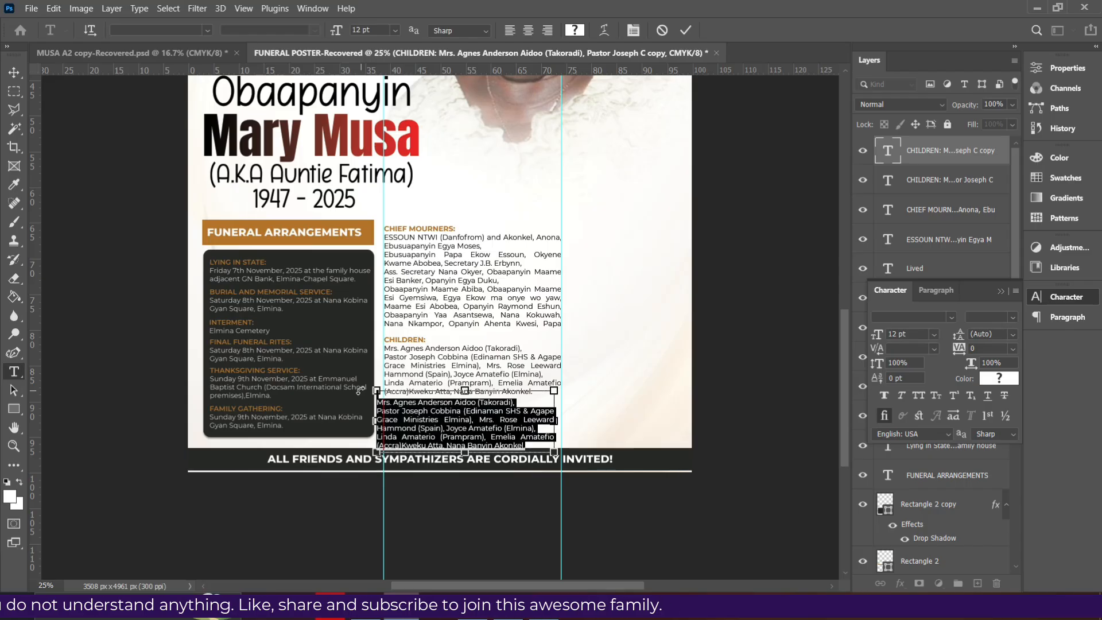
key("ctrl+v")
key("ctrl+z")
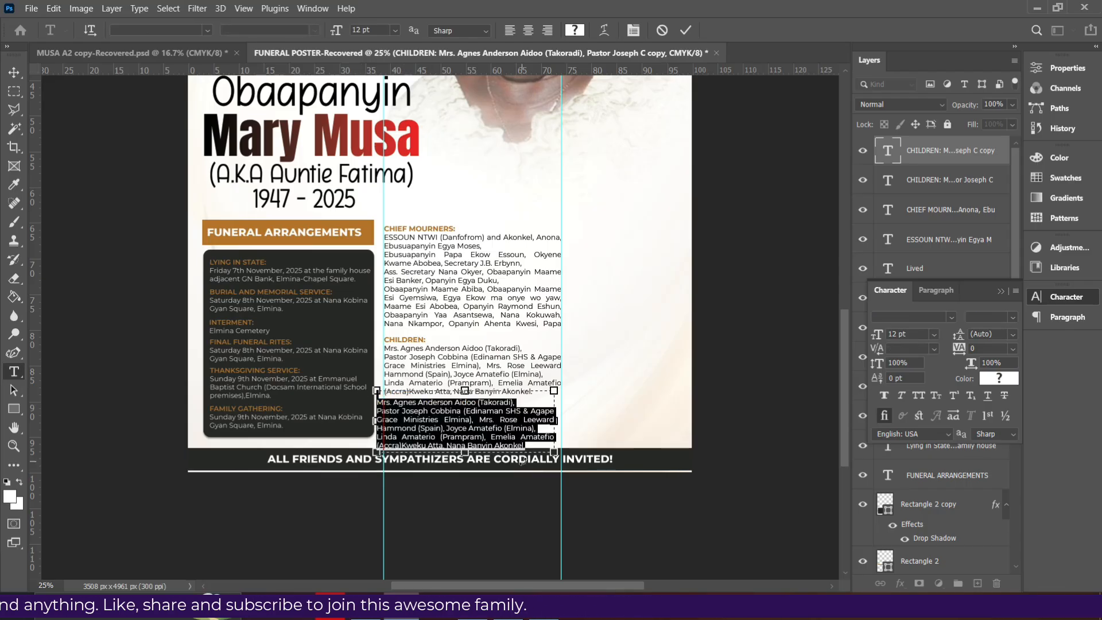
key("Delete")
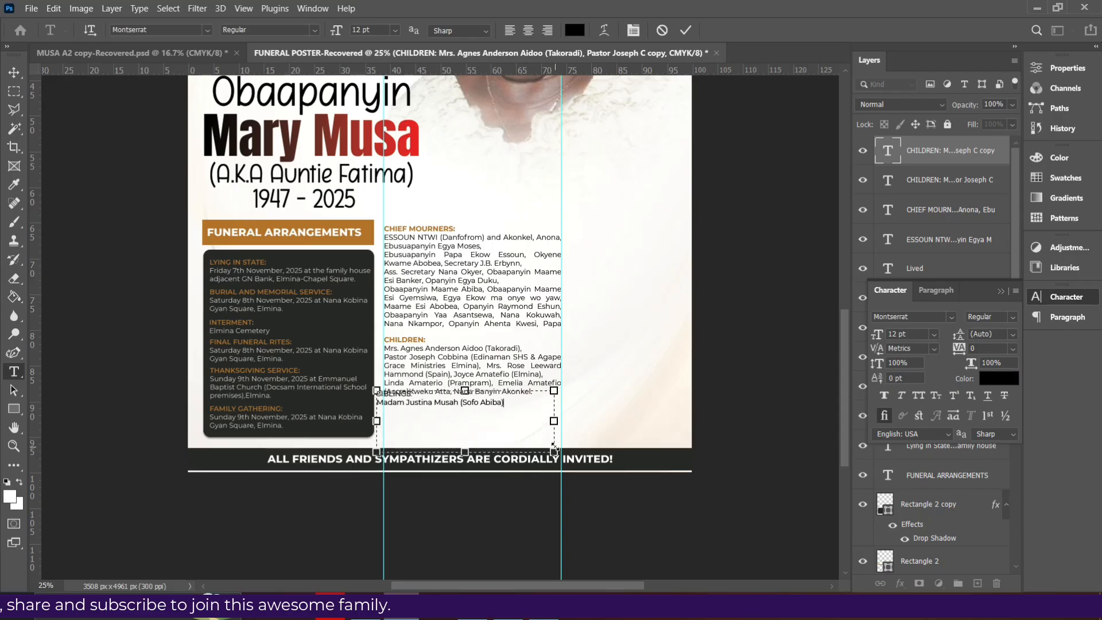
left_click_drag(466, 451, 466, 411)
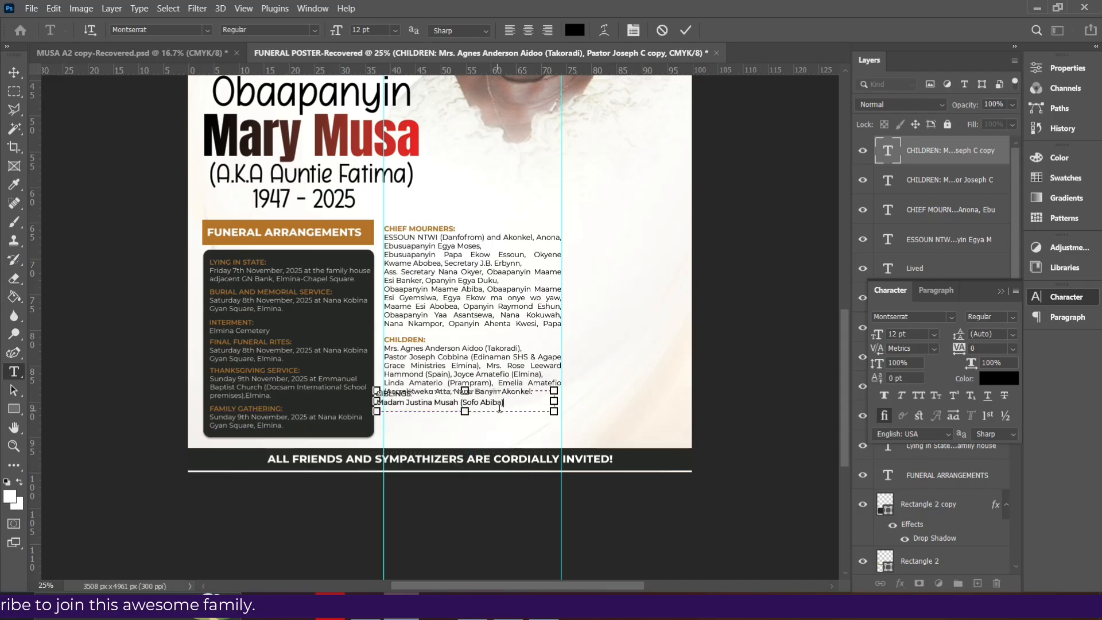
left_click(687, 30)
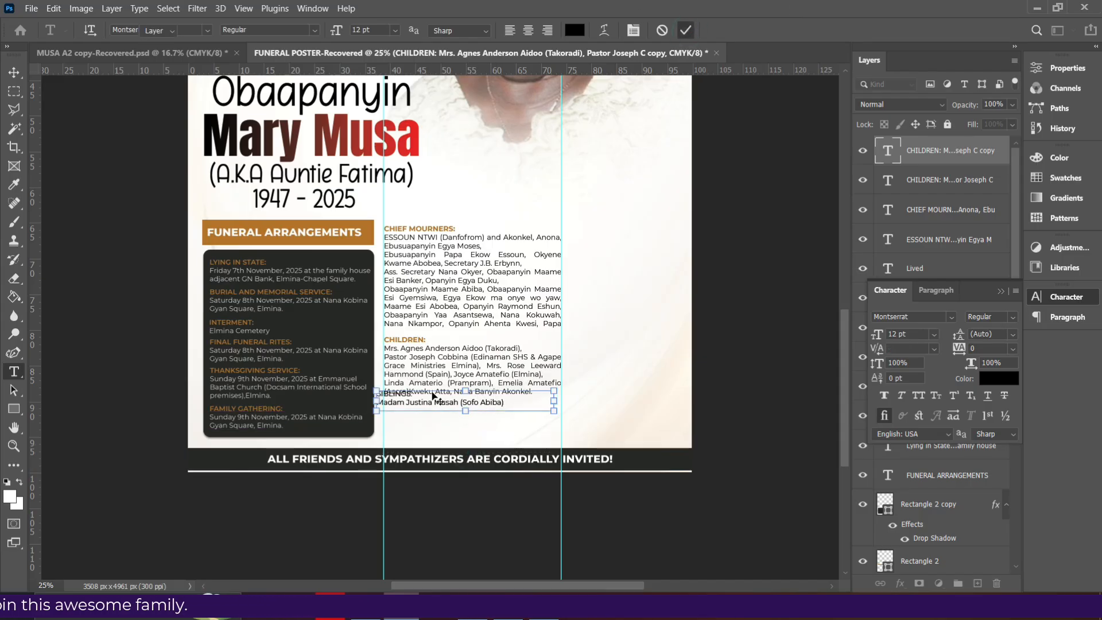
left_click_drag(436, 402, 442, 417)
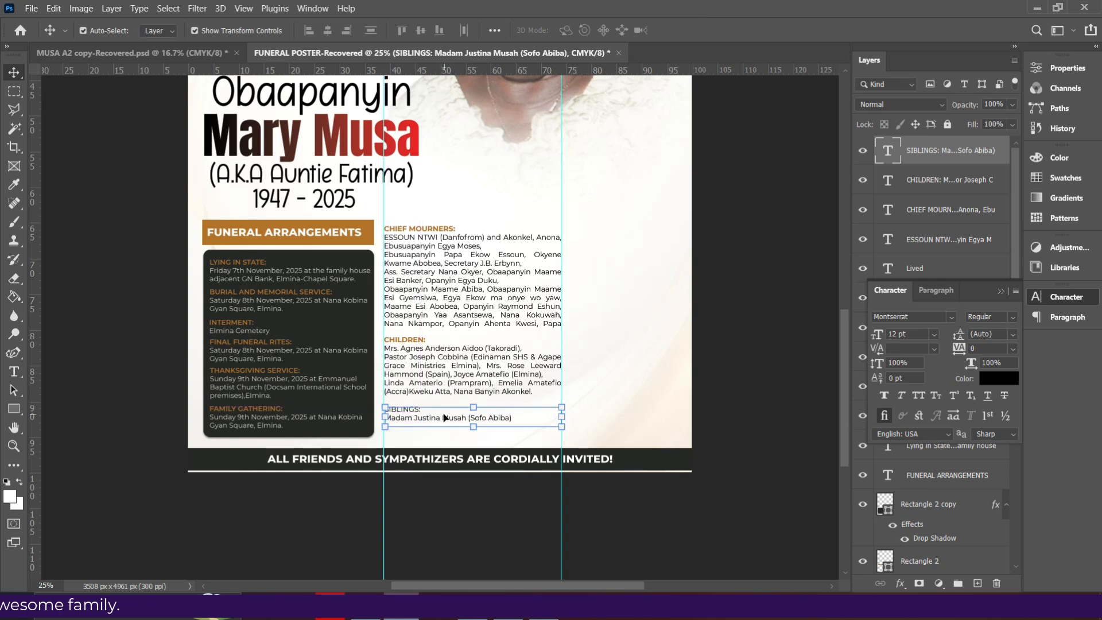
Set the SIBLINGS: heading to Bold and the FUNERAL ARRANGEMENTS orange, slightly enlarging the text frame
double_click(440, 415)
left_click(428, 409)
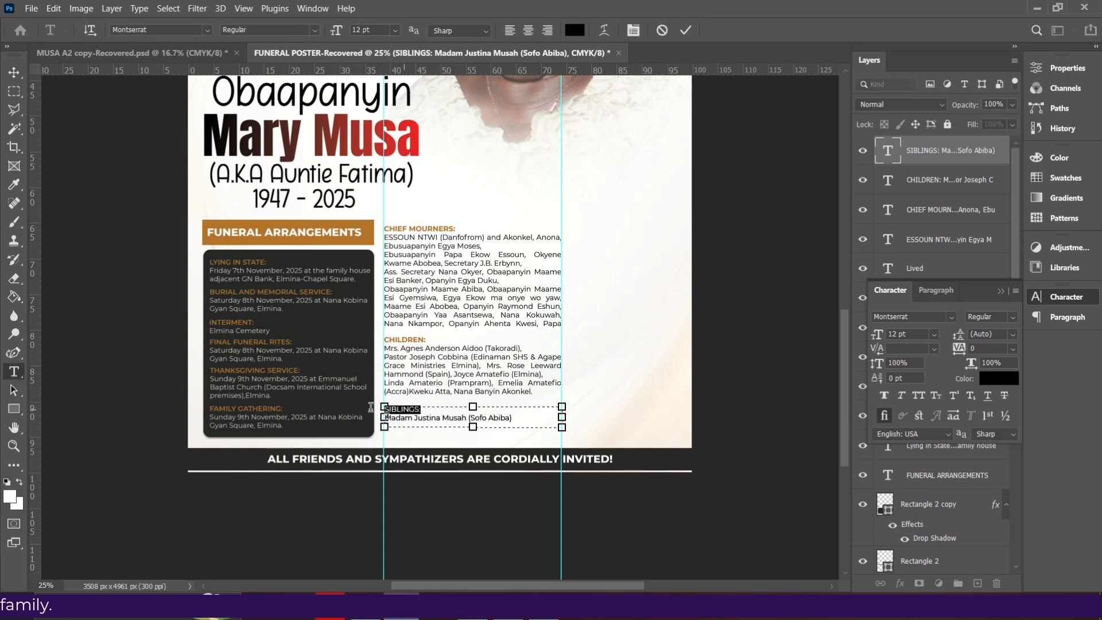
left_click(1002, 291)
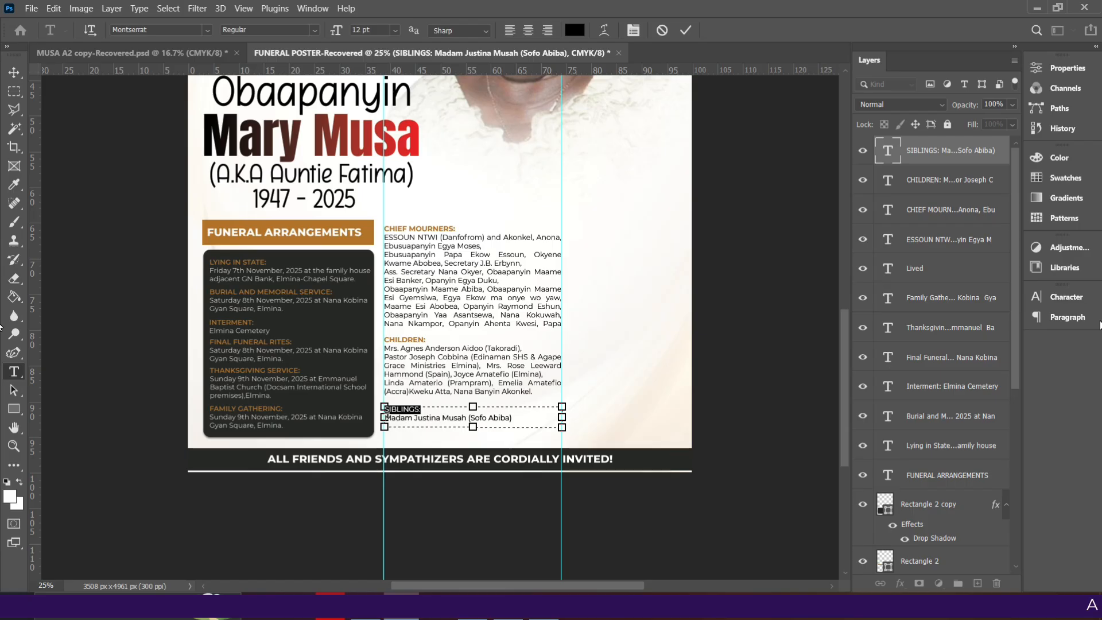
left_click(1063, 298)
left_click(1013, 322)
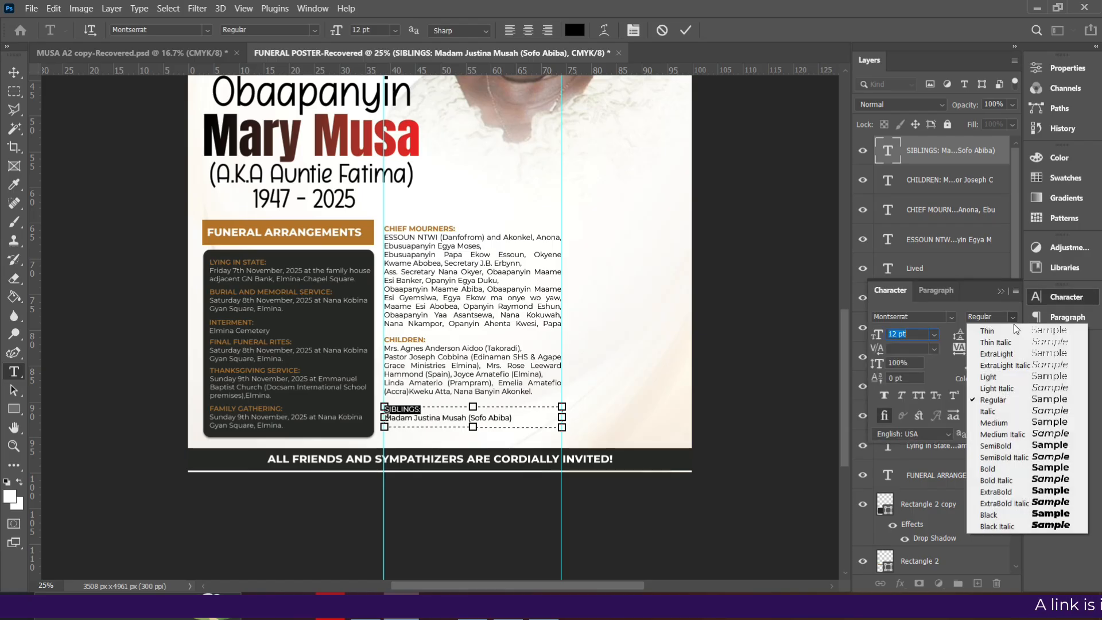
left_click(987, 467)
left_click(997, 381)
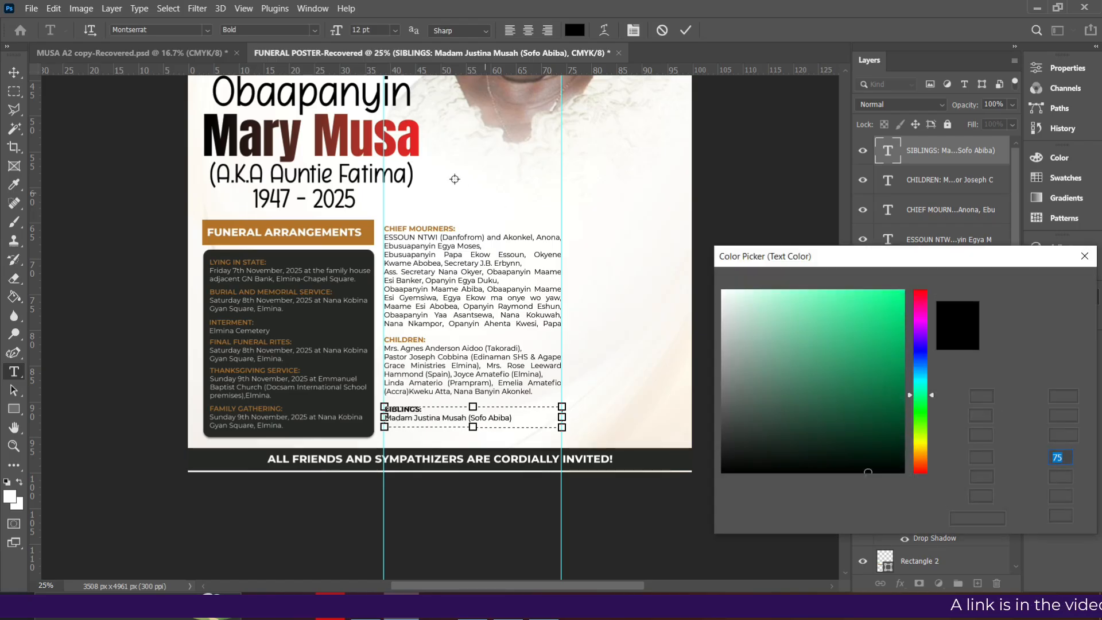
left_click(370, 231)
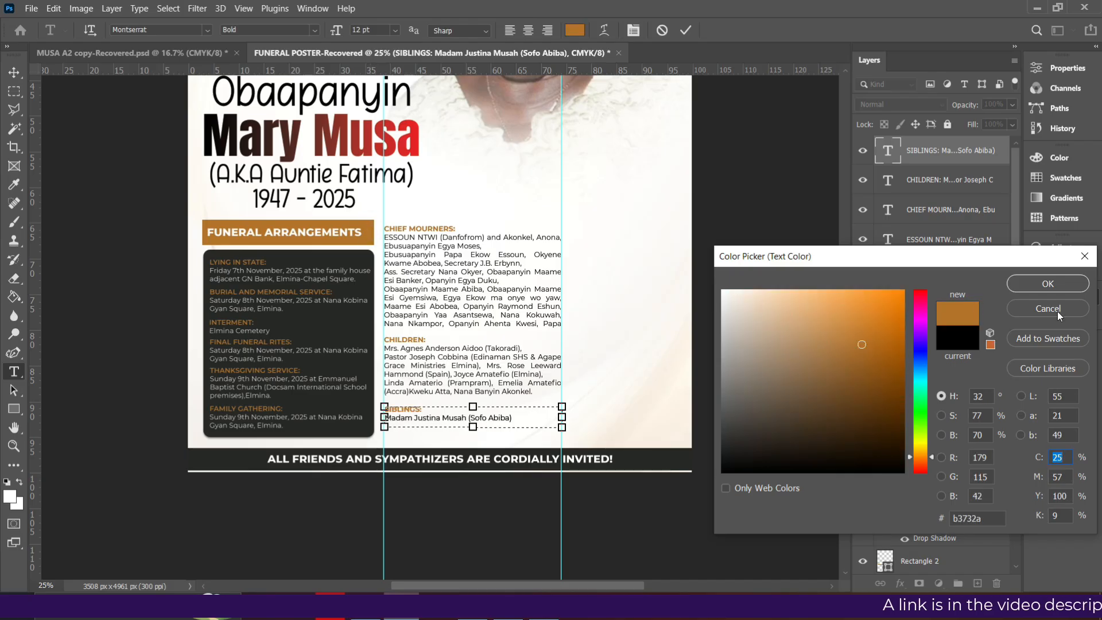
left_click(1048, 284)
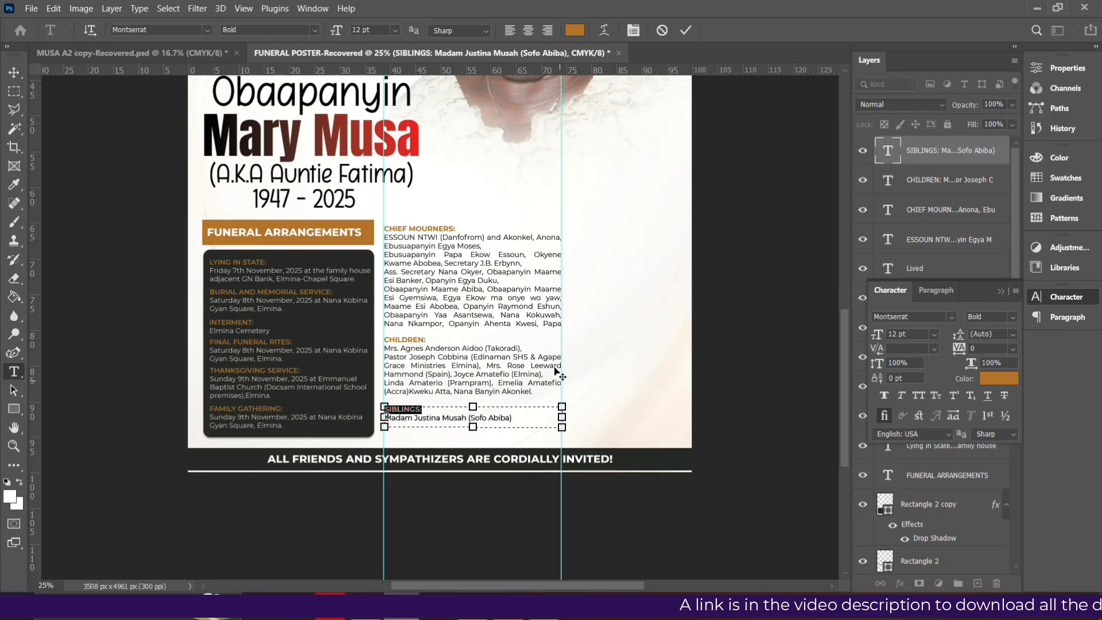
left_click_drag(473, 429, 467, 425)
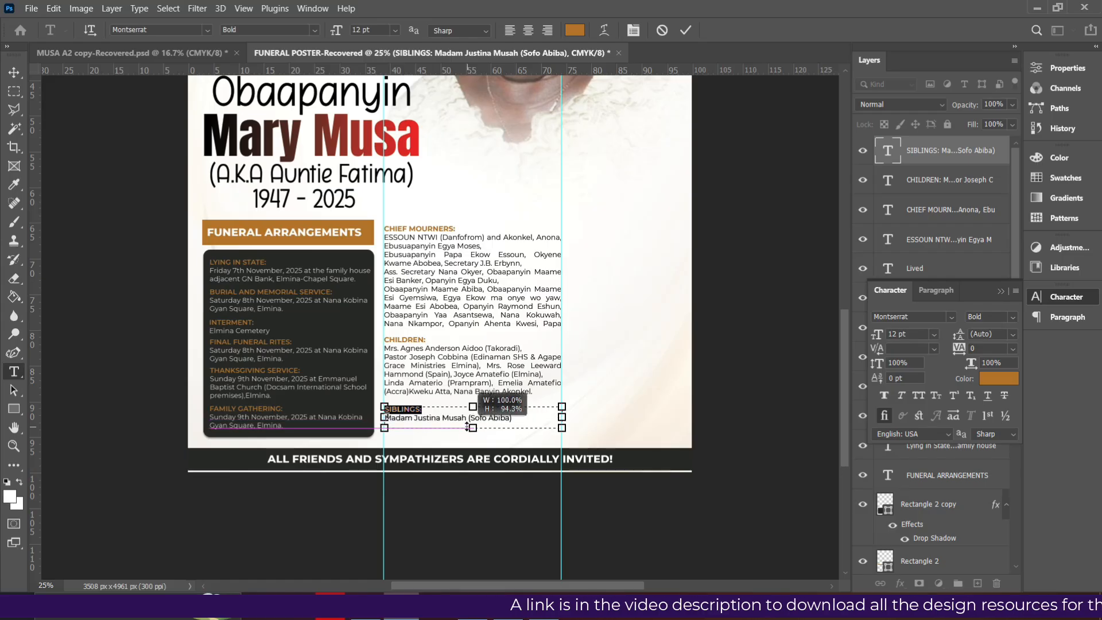
left_click(521, 419)
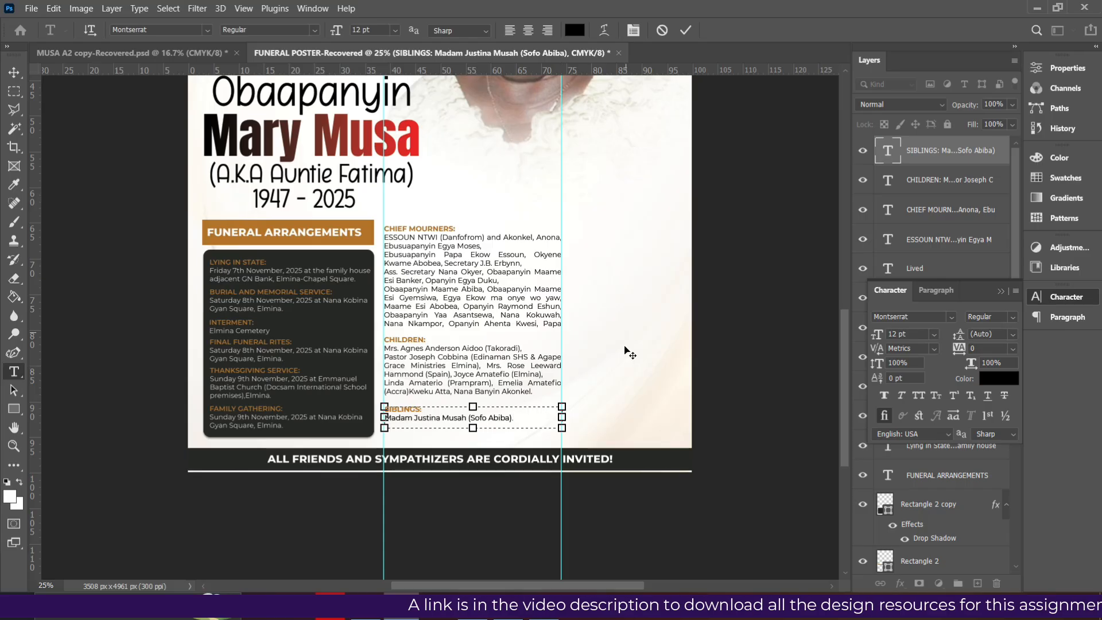
left_click(687, 32)
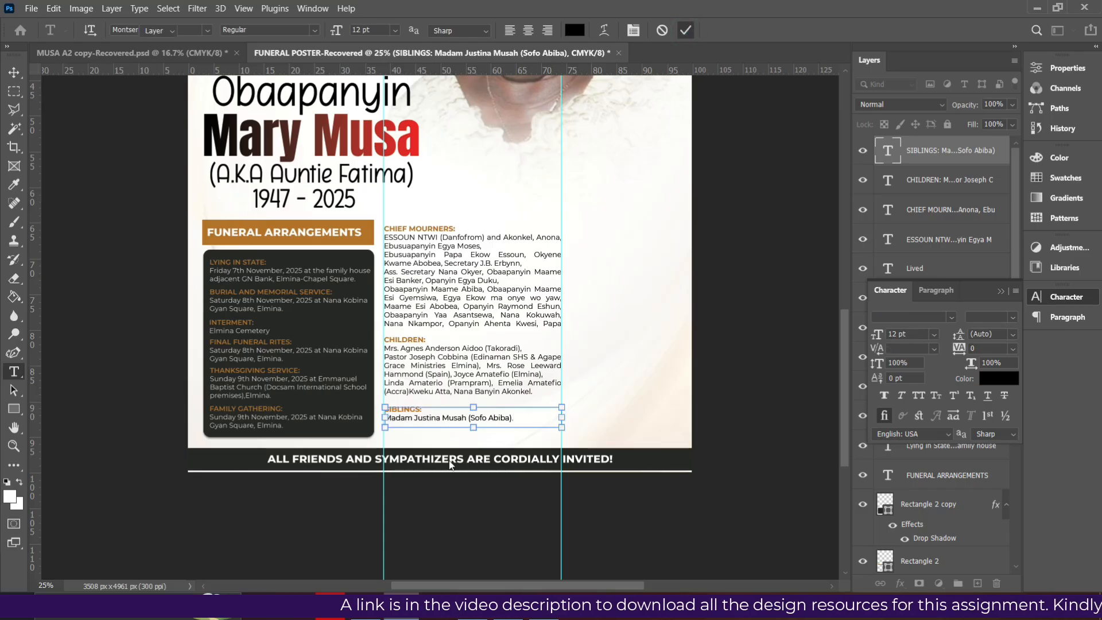
Lower the SIBLINGS block slightly
key("v")
left_click_drag(406, 417, 406, 427)
left_click(960, 182, "shift")
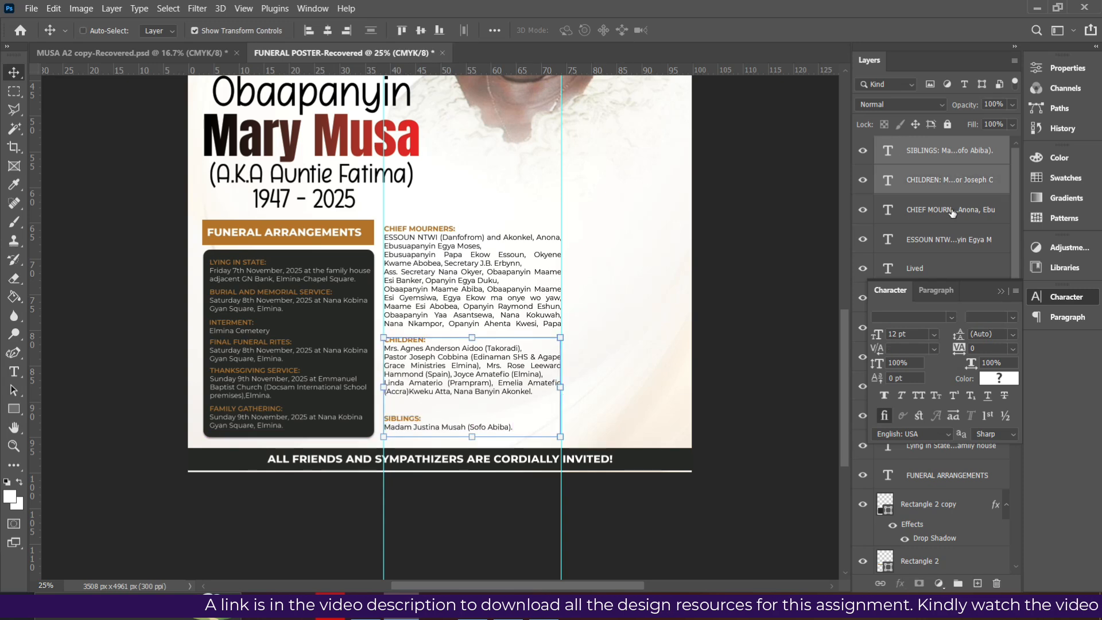
left_click(952, 213, "shift")
left_click(941, 240, "shift")
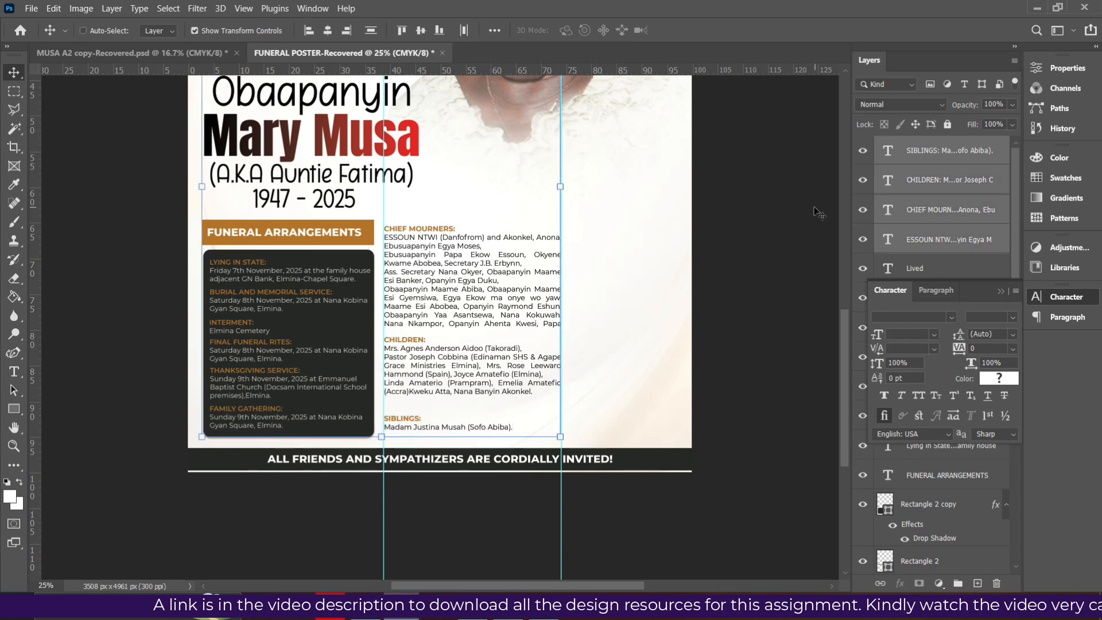
left_click(945, 247, "ctrl")
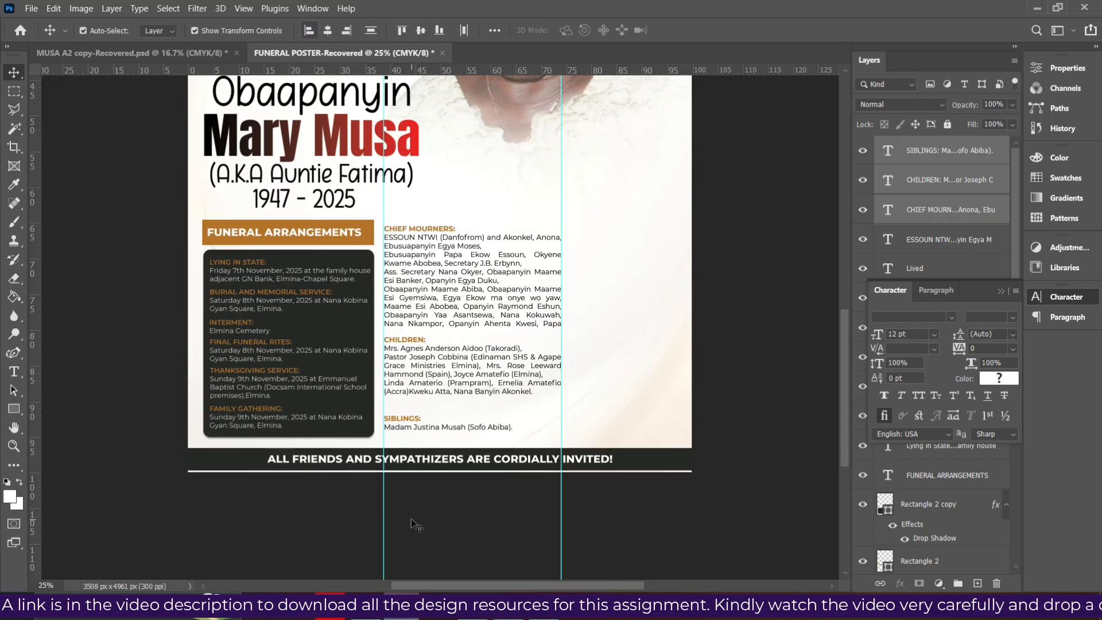
left_click(396, 430)
left_click_drag(397, 429, 397, 434)
Move the CHILDREN and CHIEF MOURNERS blocks down to even out the gaps
left_click(412, 382)
left_click_drag(413, 382, 410, 382)
left_click_drag(430, 300, 434, 341)
left_click(413, 376)
left_click(434, 485)
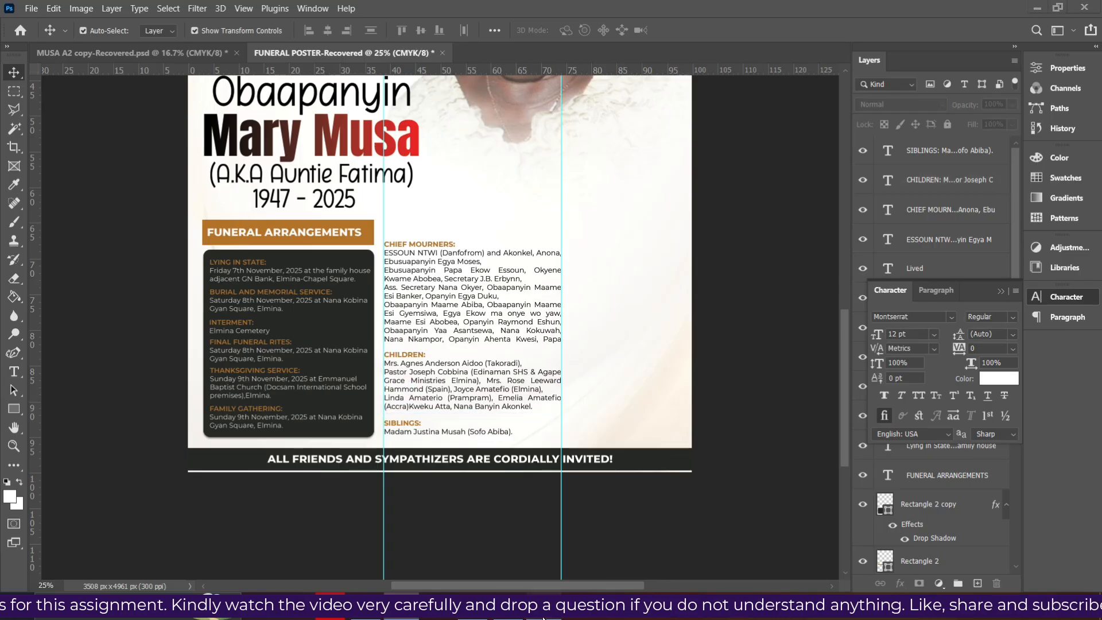
left_click(523, 615)
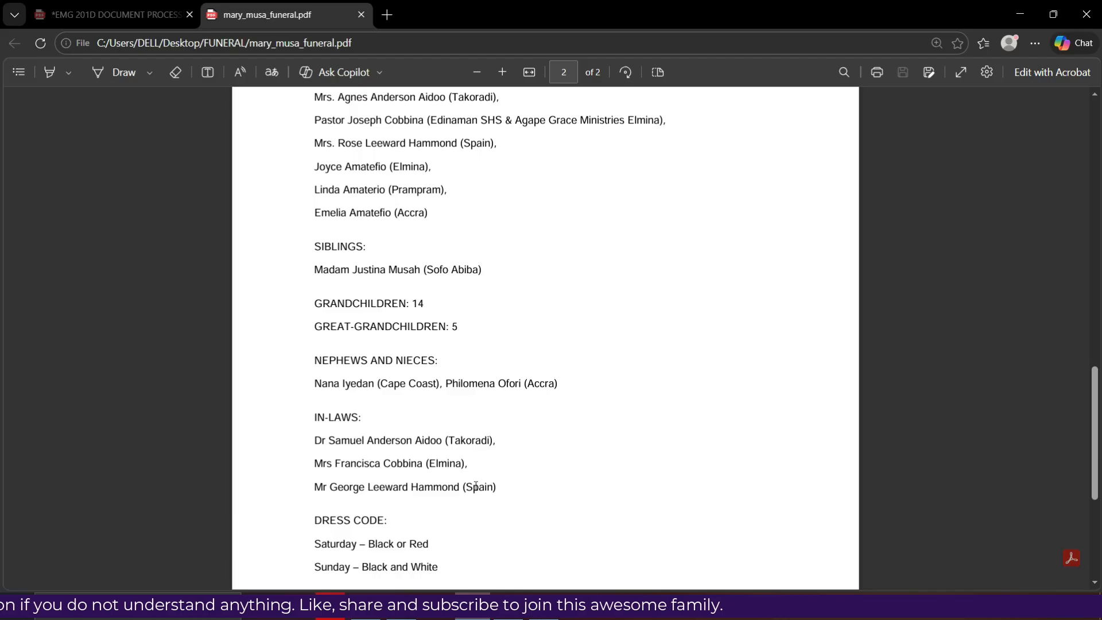
Copy the GRANDCHILDREN through in-laws entries from the funeral PDF
left_click_drag(496, 488, 290, 310)
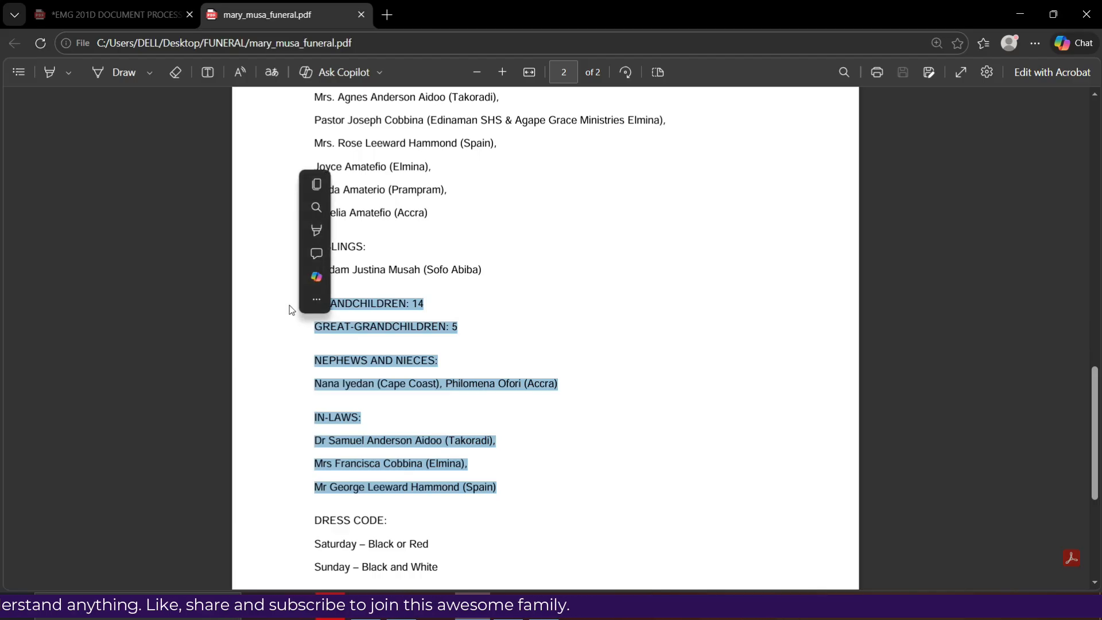
right_click(353, 419)
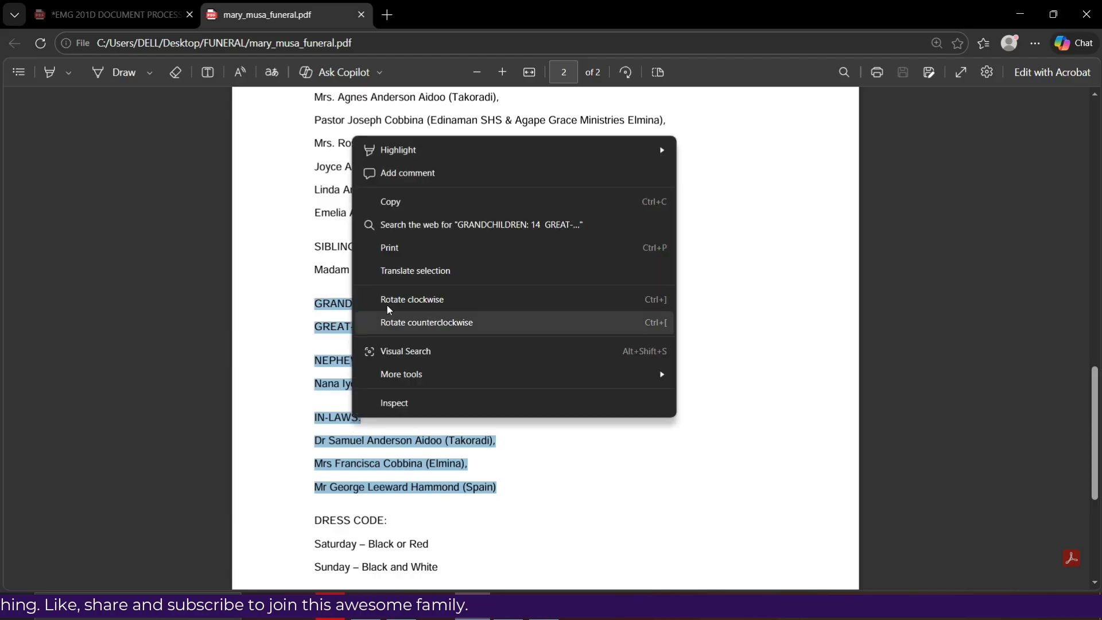
left_click(406, 202)
key("alt+Tab")
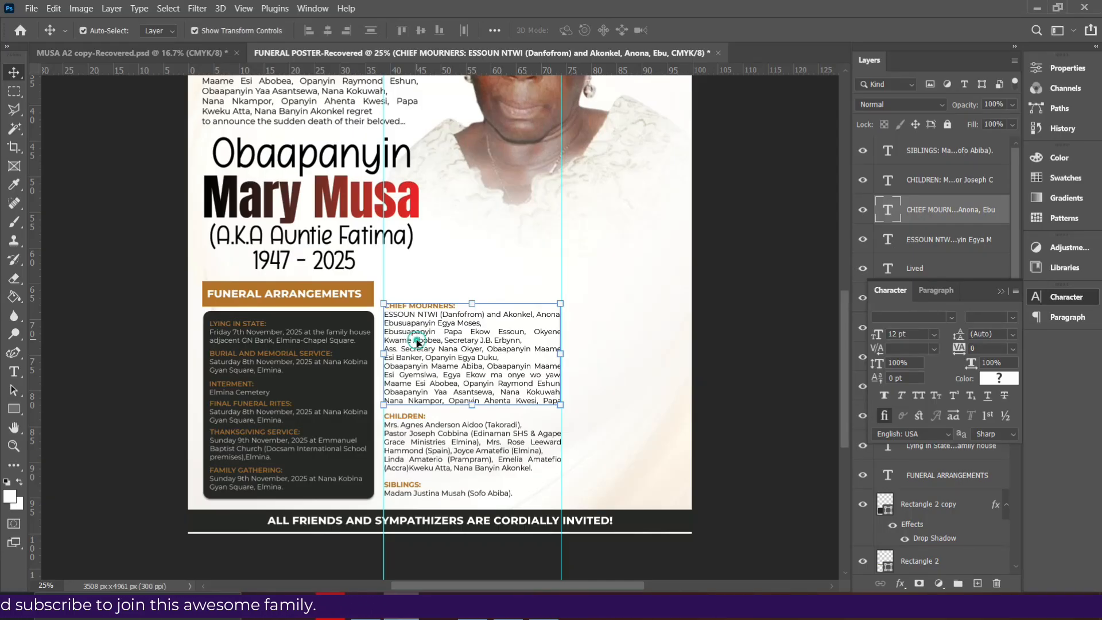
Duplicate the CHIEF MOURNERS text block to the right and clear the copy's text
left_click_drag(417, 343, 601, 359)
key("ctrl+plus")
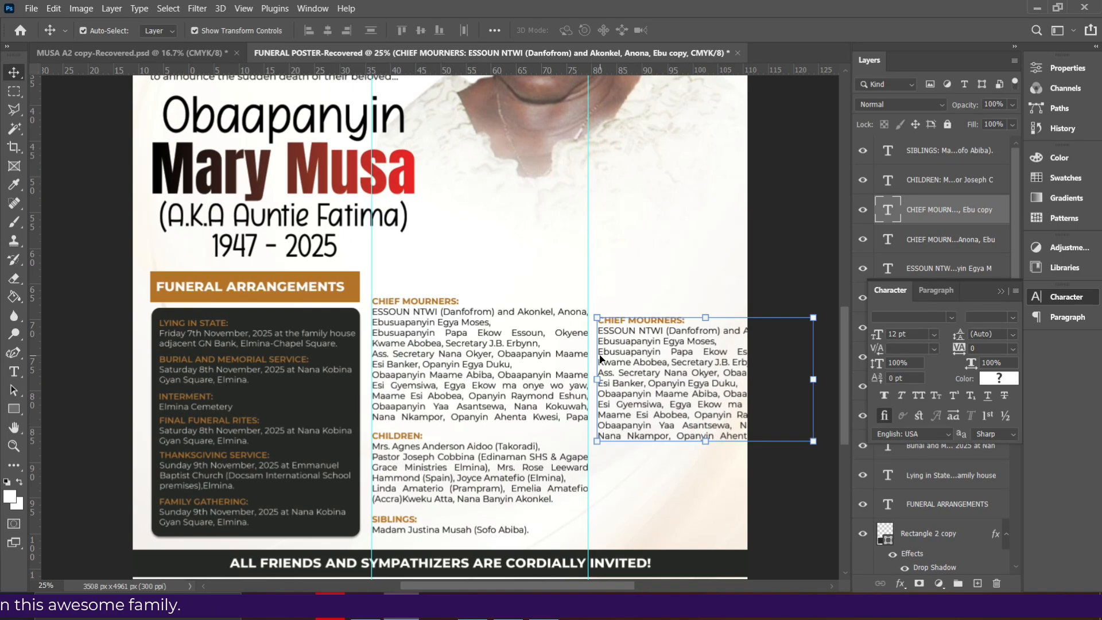
key("ctrl+plus")
left_click_drag(436, 583, 506, 580)
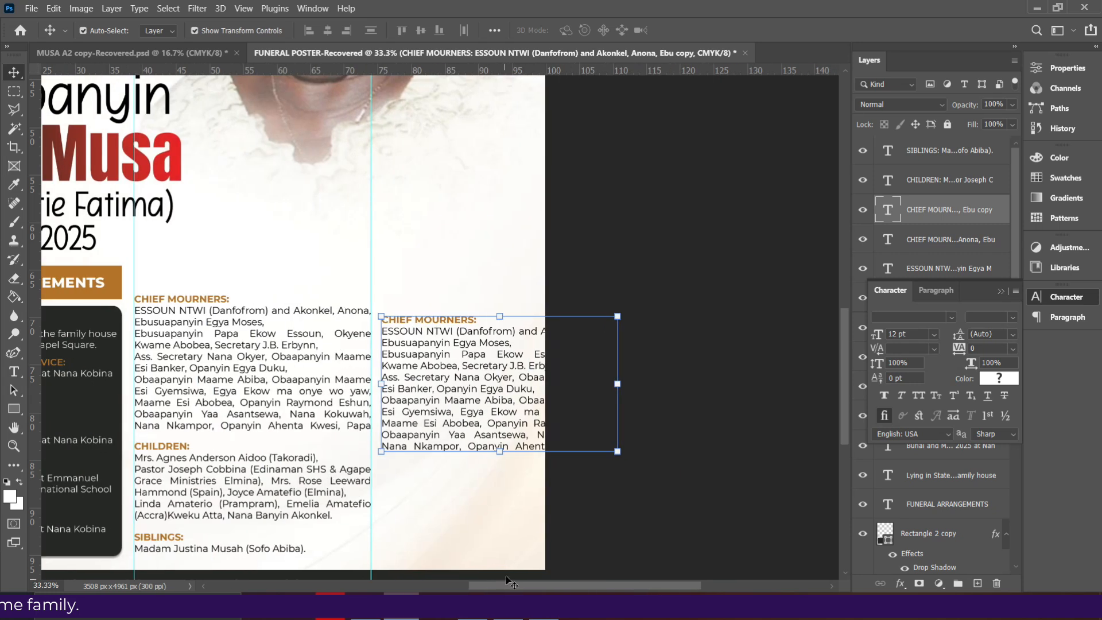
double_click(438, 366)
key("BackSpace")
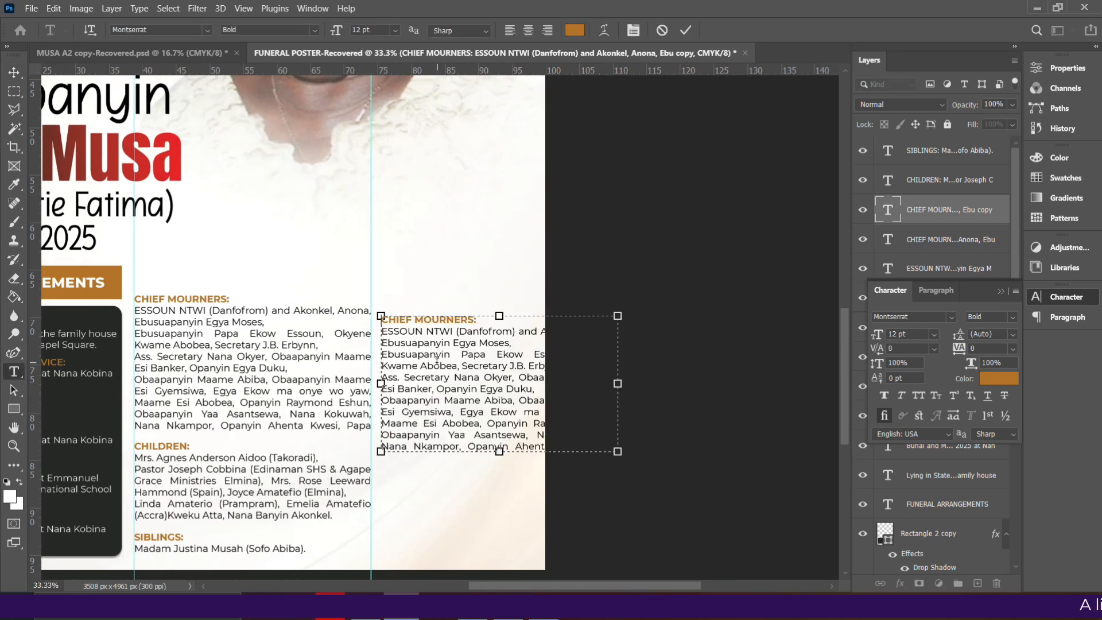
Set the text colour to black and paste the family list into the empty box
left_click(990, 386)
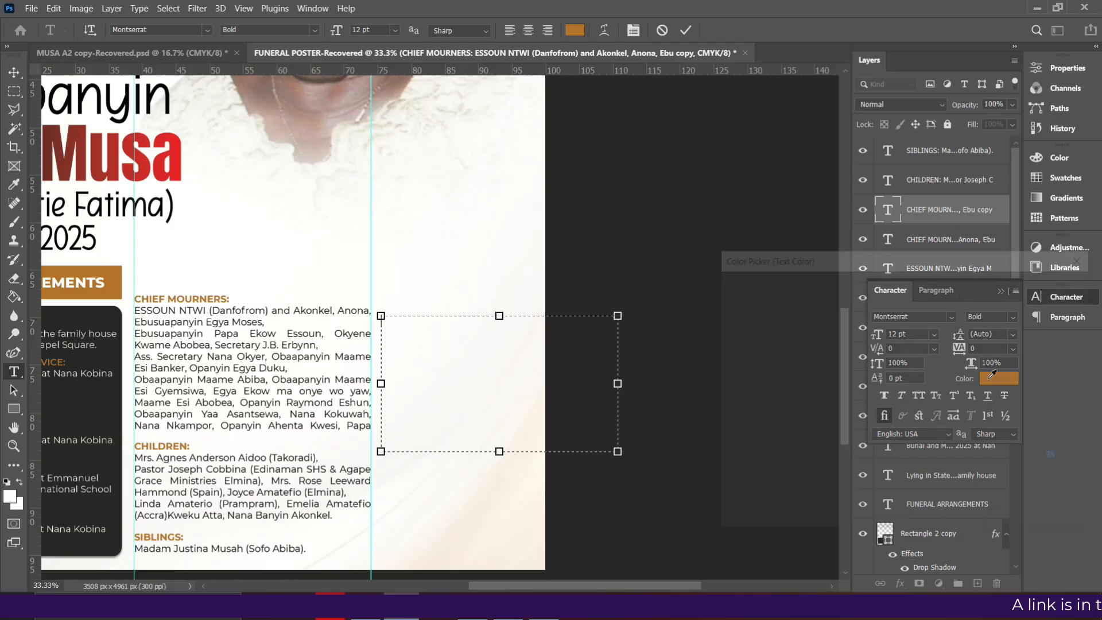
mouse_move(877, 425)
left_mouse_down()
mouse_move(879, 465)
mouse_move(905, 474)
left_mouse_up()
left_click(1068, 287)
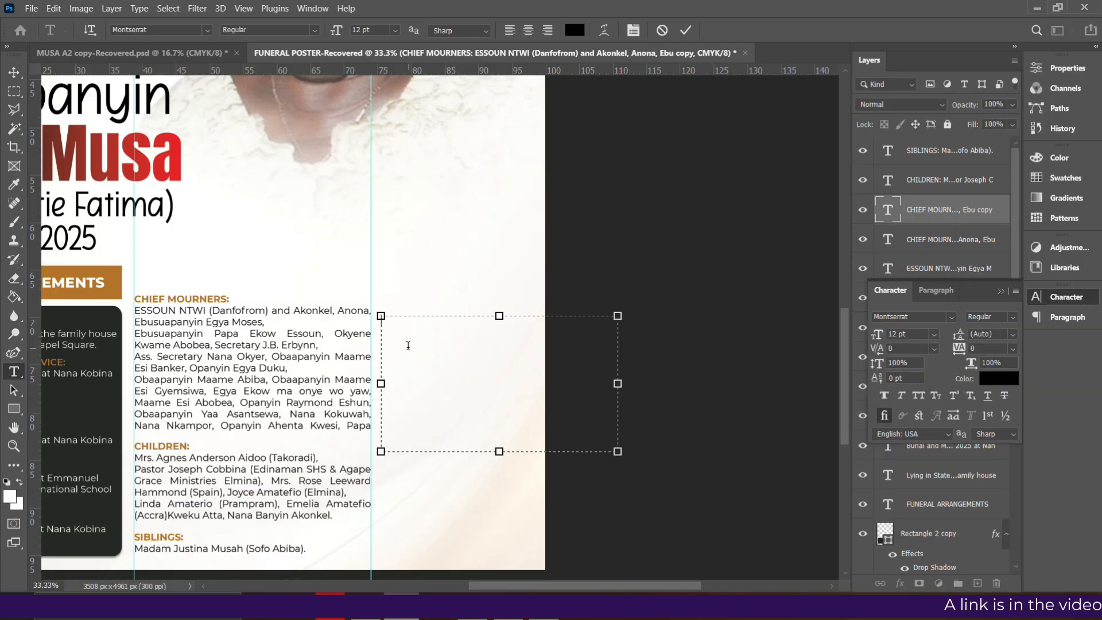
key("ctrl+v")
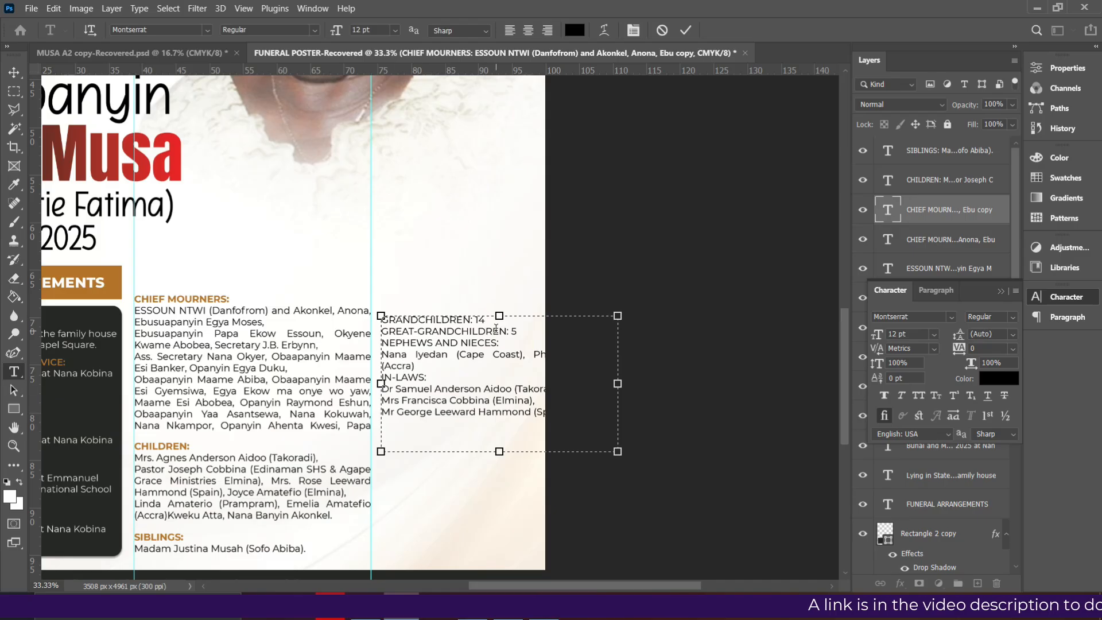
Add blank lines after GRANDCHILDREN: 14, GREAT-GRANDCHILDREN: 5 and (Accra), then narrow the box to the canvas edge
left_click(493, 323)
key("Return")
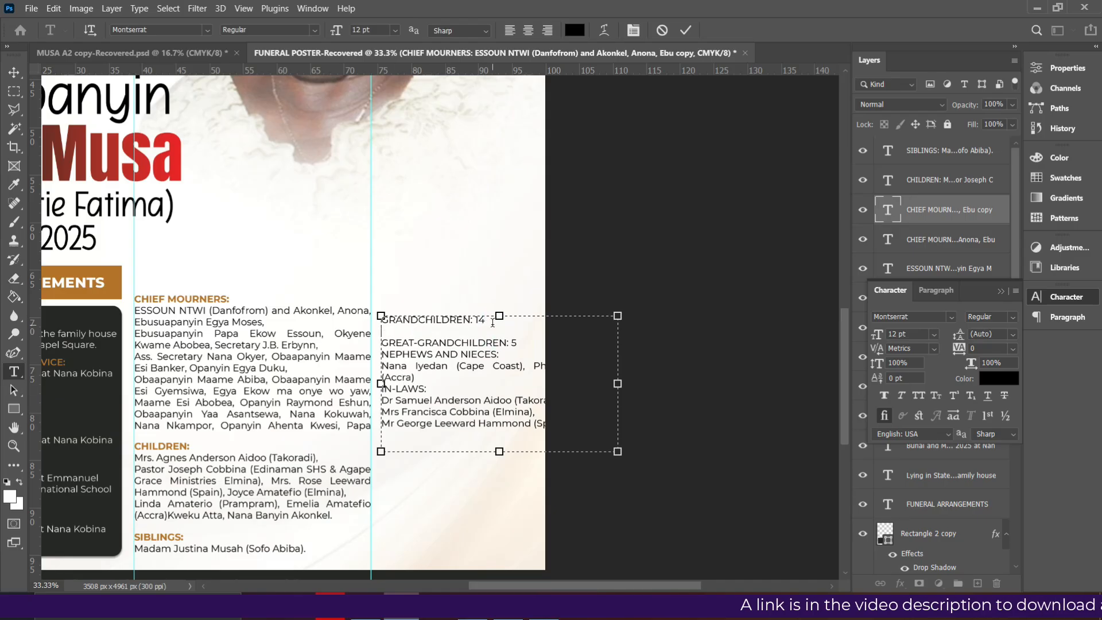
left_click(519, 344)
key("Return")
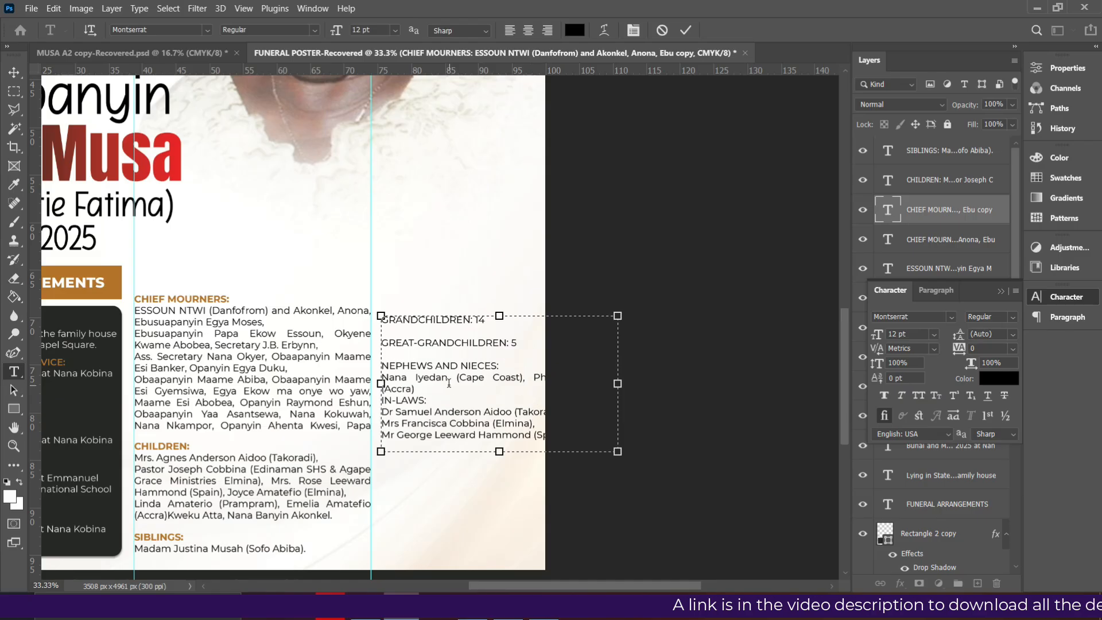
left_click(423, 388)
key("Return")
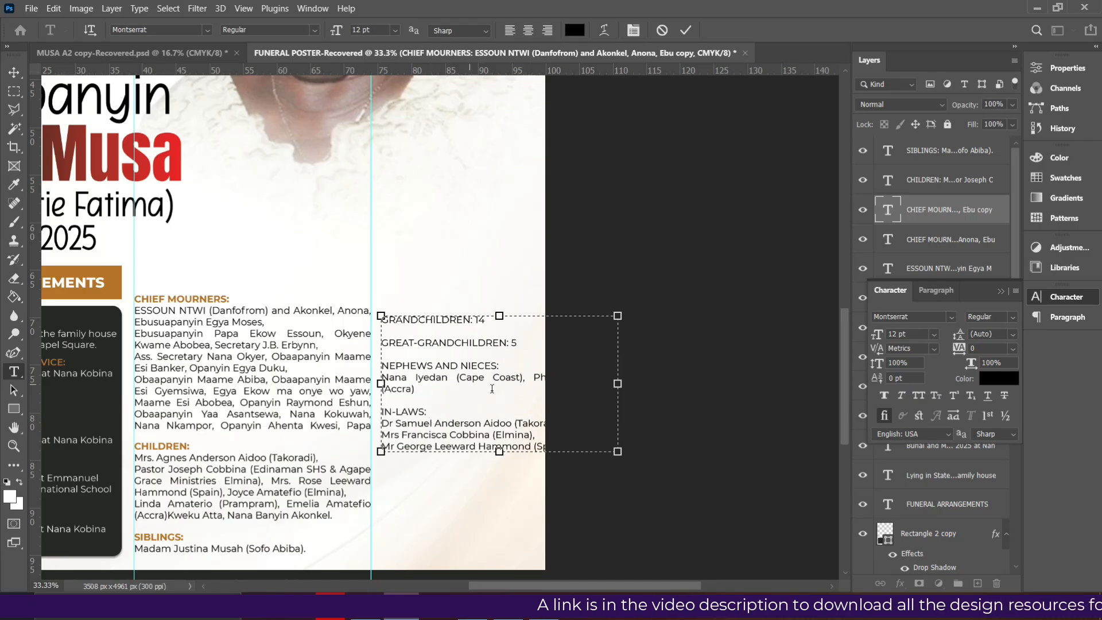
left_click_drag(617, 384, 524, 379)
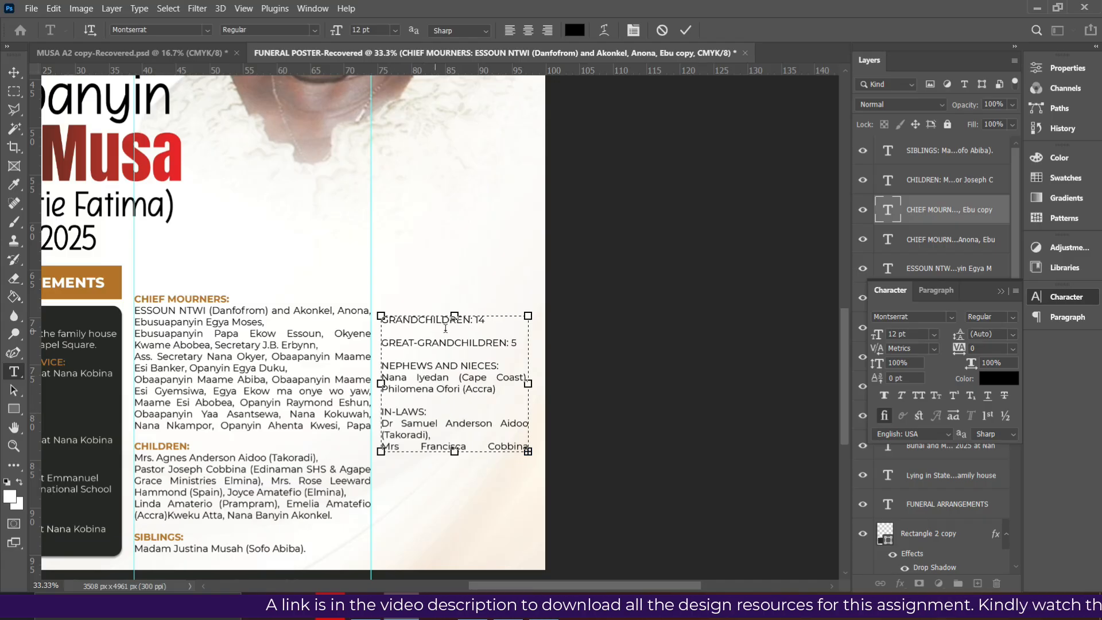
left_click_drag(474, 320, 380, 319)
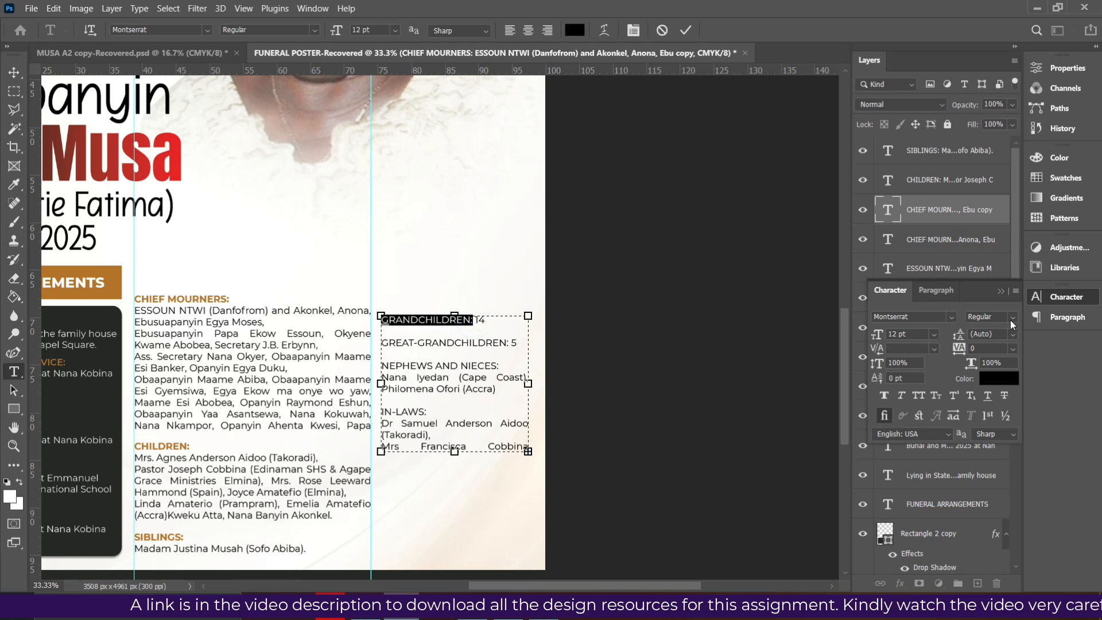
Make the GRANDCHILDREN: heading bold and sample the banner's orange for it
left_click(1010, 317)
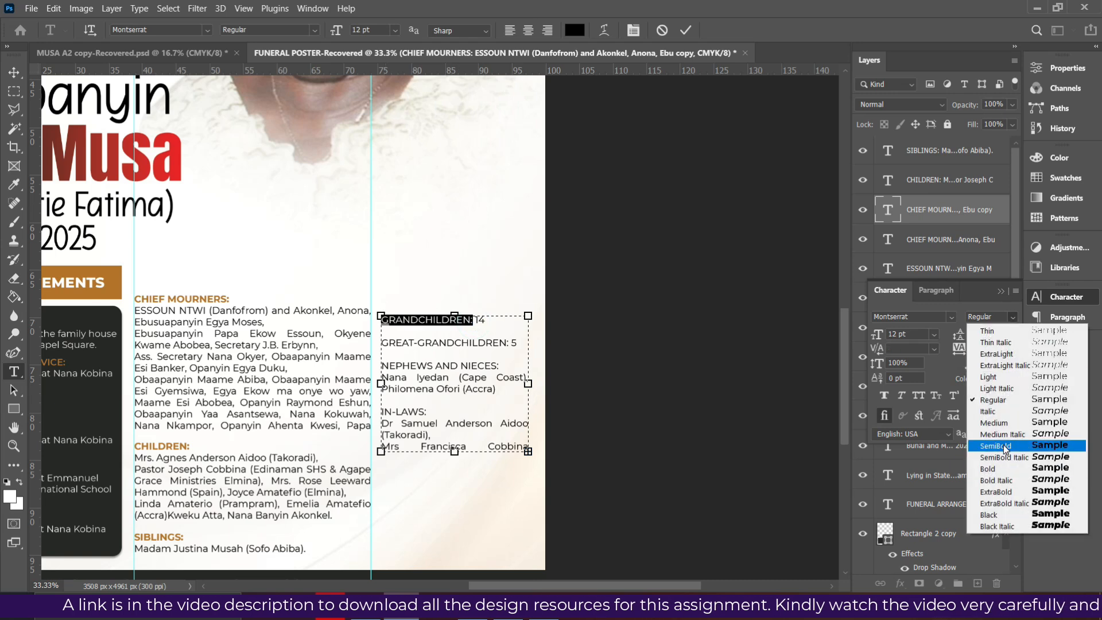
left_click(1005, 469)
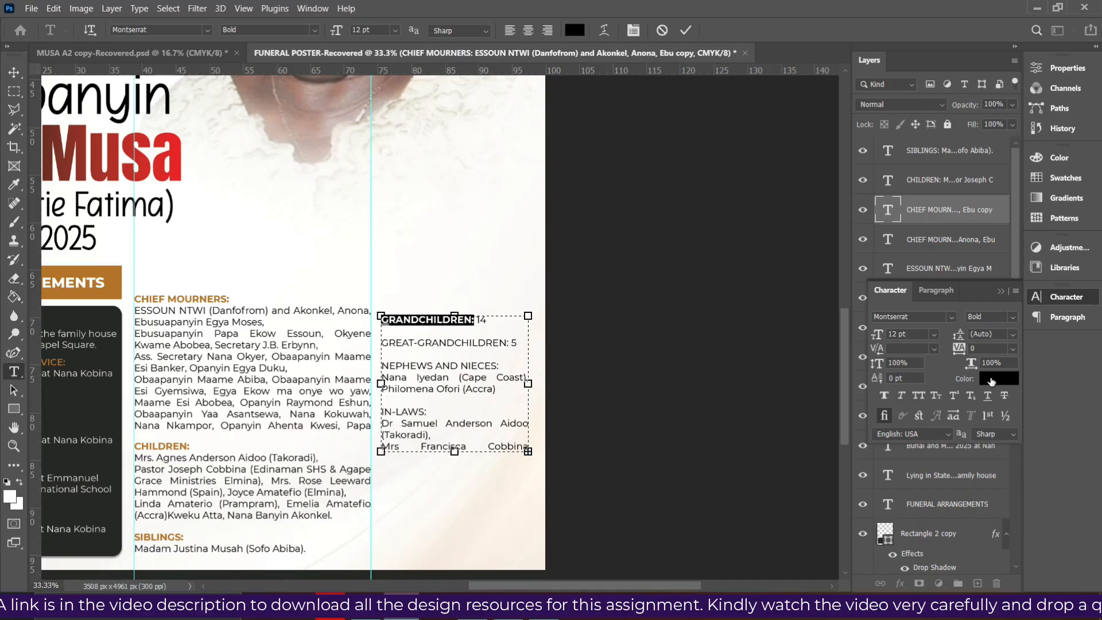
left_click(999, 378)
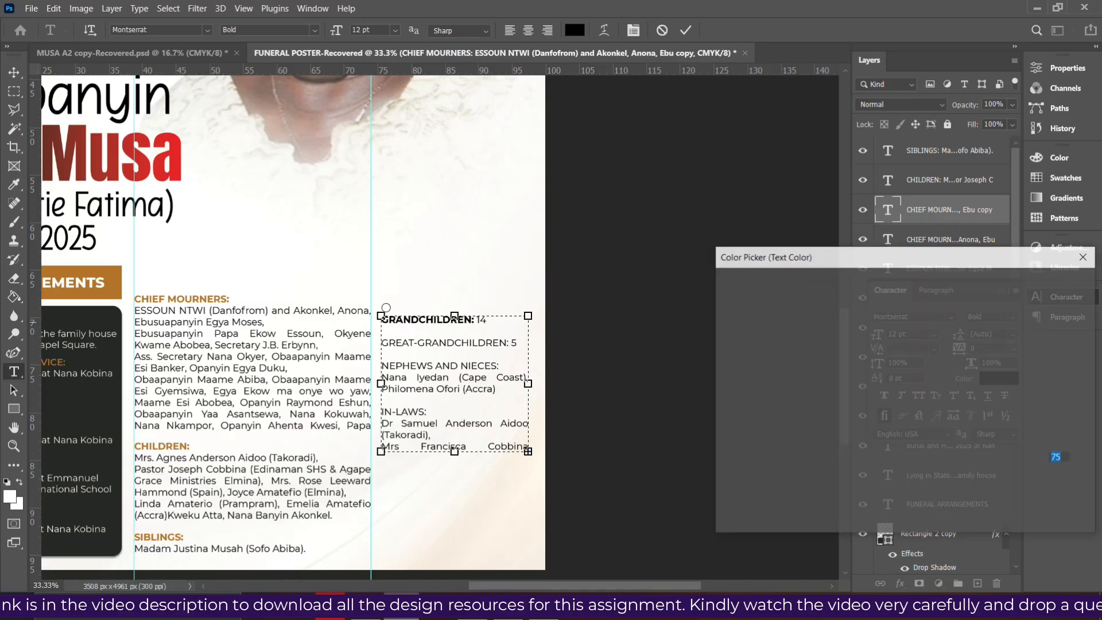
left_click(114, 275)
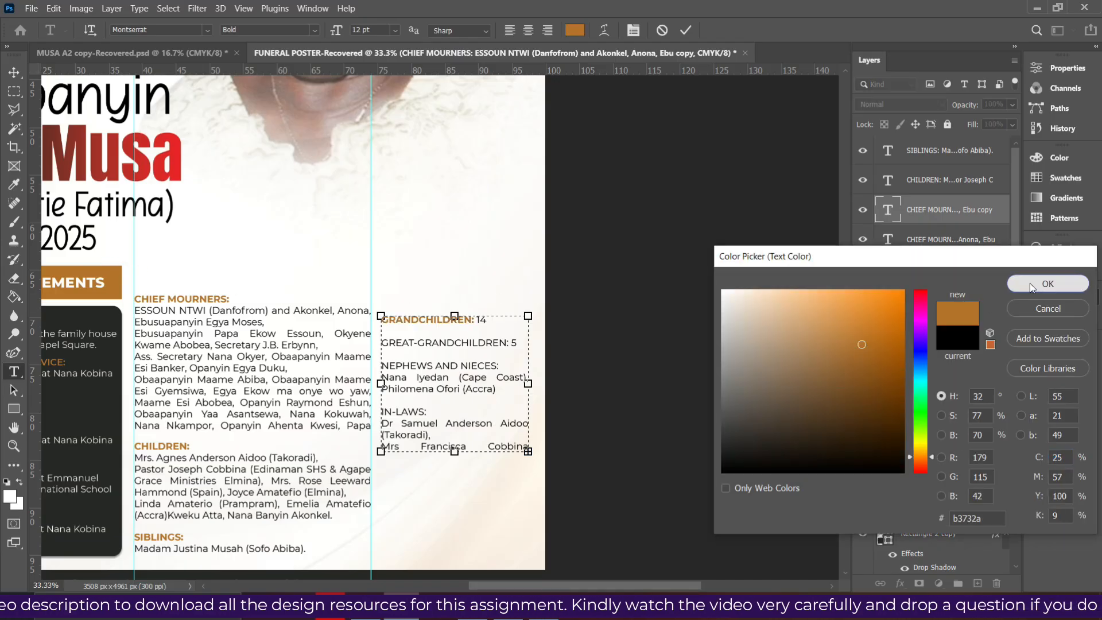
left_click(1030, 284)
Make the GREAT-GRANDCHILDREN: heading the banner orange and bold
left_click_drag(509, 343, 382, 343)
left_click(396, 343)
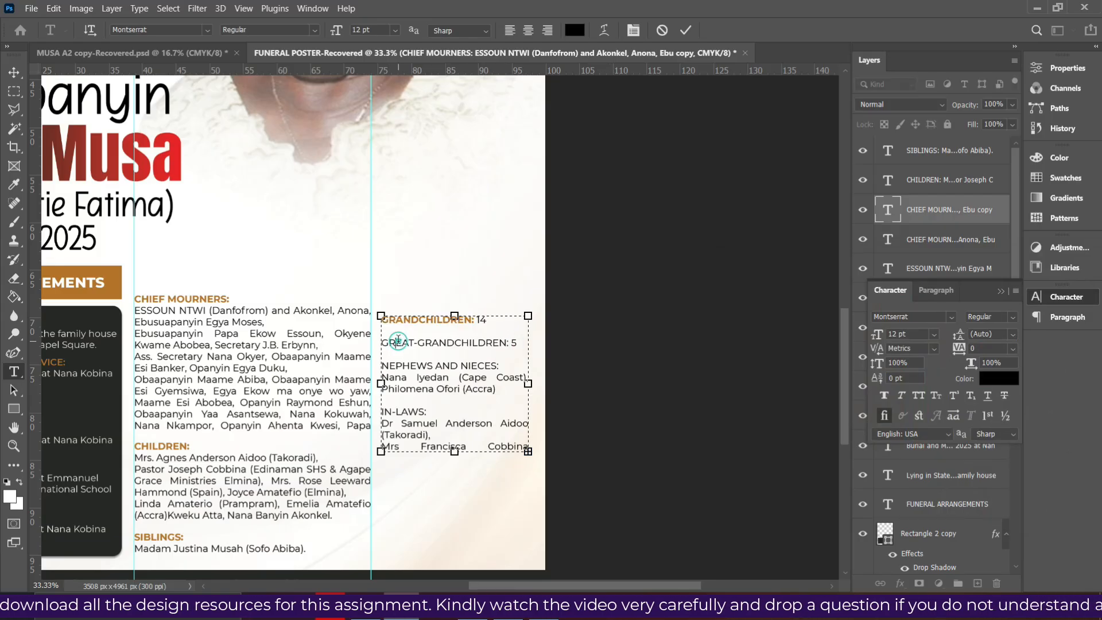
left_click_drag(510, 343, 367, 345)
left_click(999, 378)
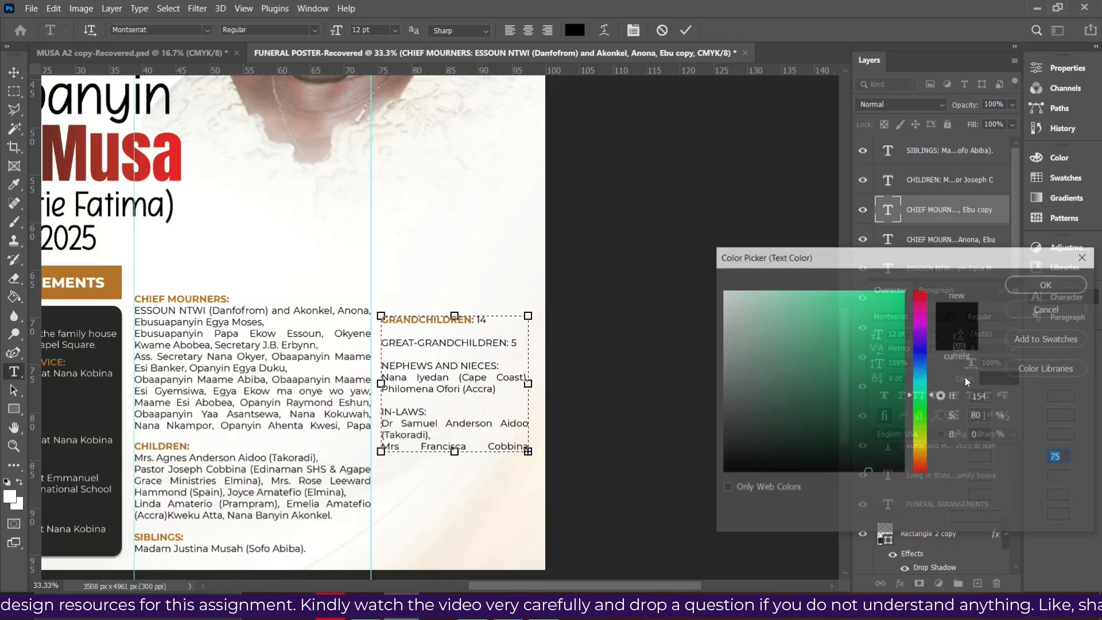
left_click(103, 274)
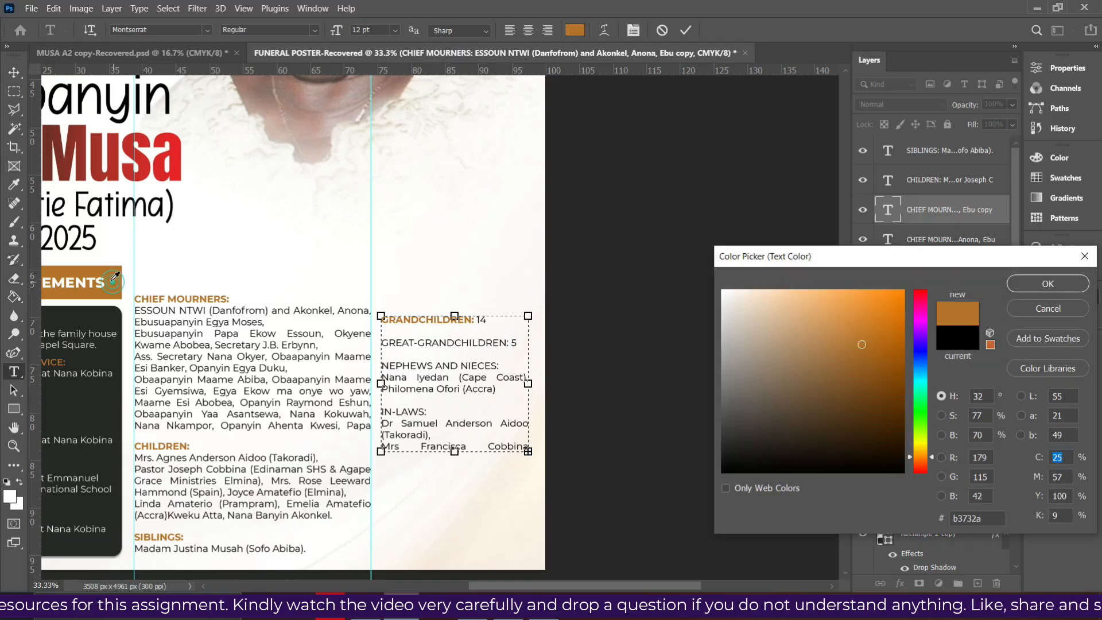
left_click(1028, 282)
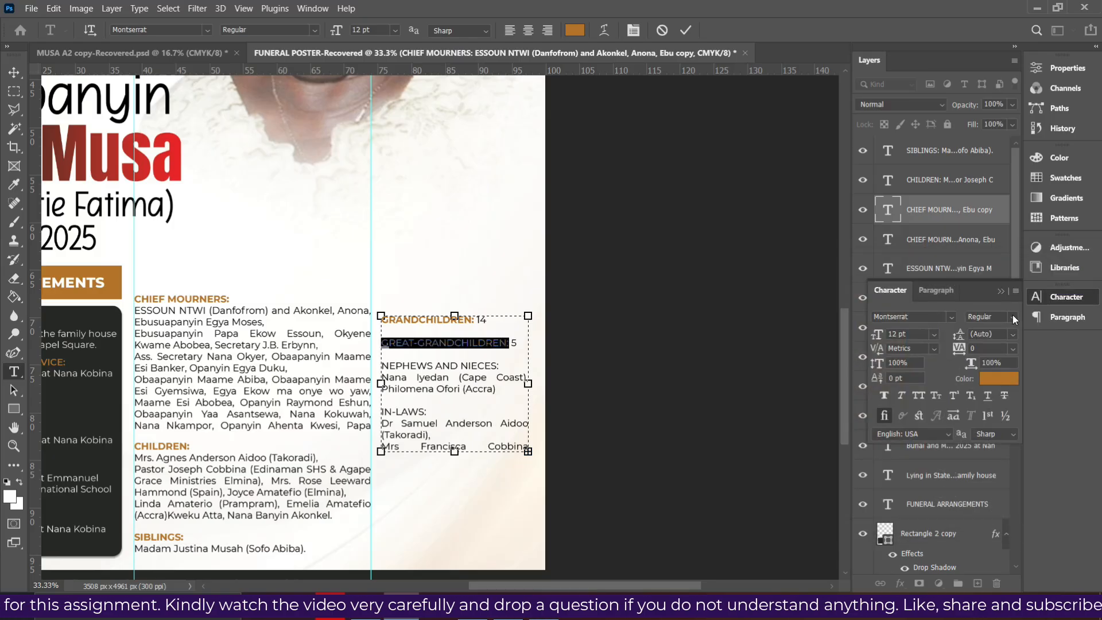
left_click(1012, 316)
left_click(989, 469)
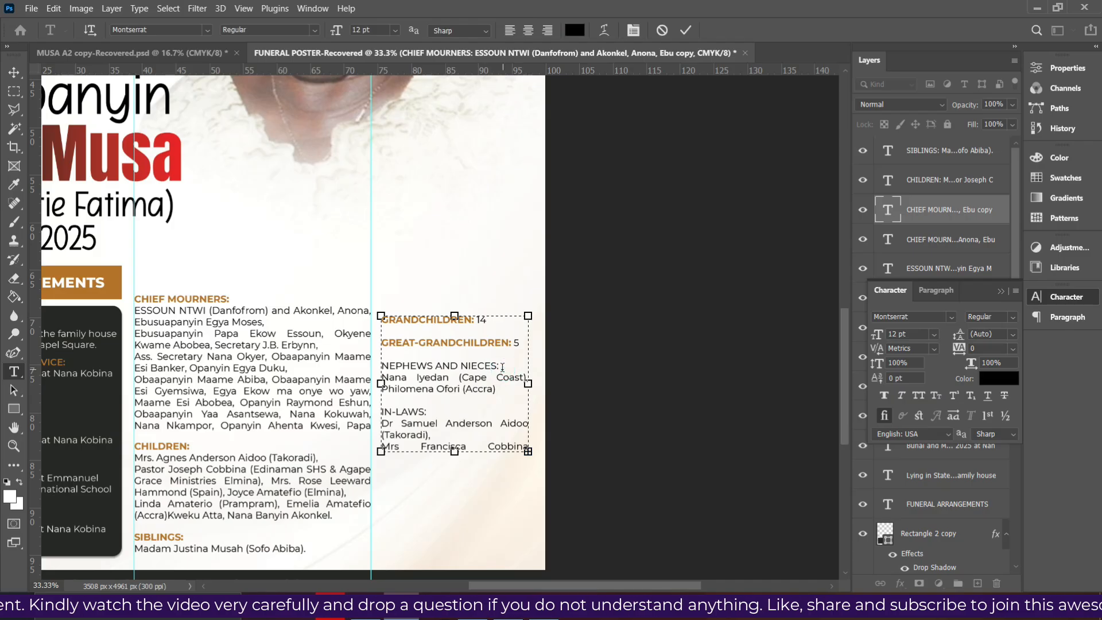
Make the NEPHEWS AND NIECES: heading bold and the banner orange
left_click_drag(501, 365, 381, 366)
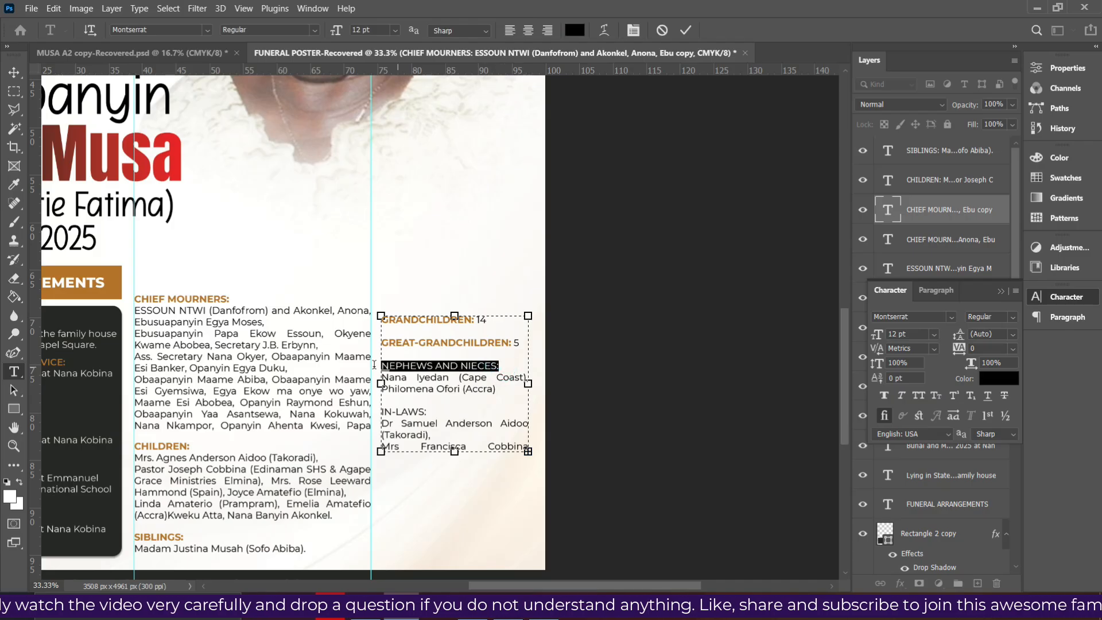
left_click(1013, 317)
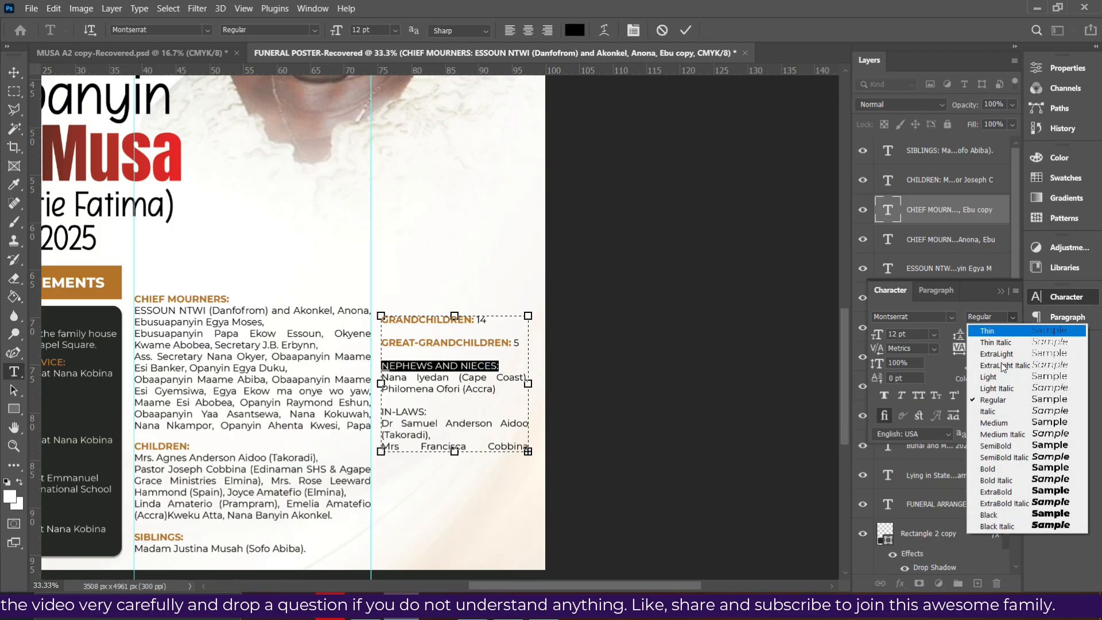
left_click(988, 463)
left_click(999, 378)
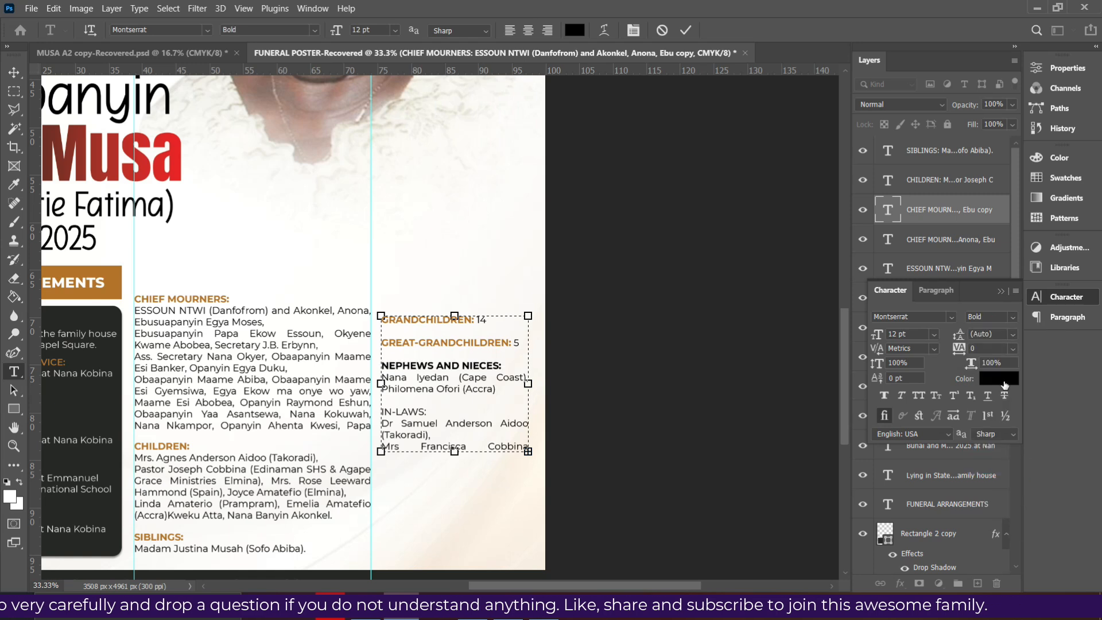
left_click(112, 272)
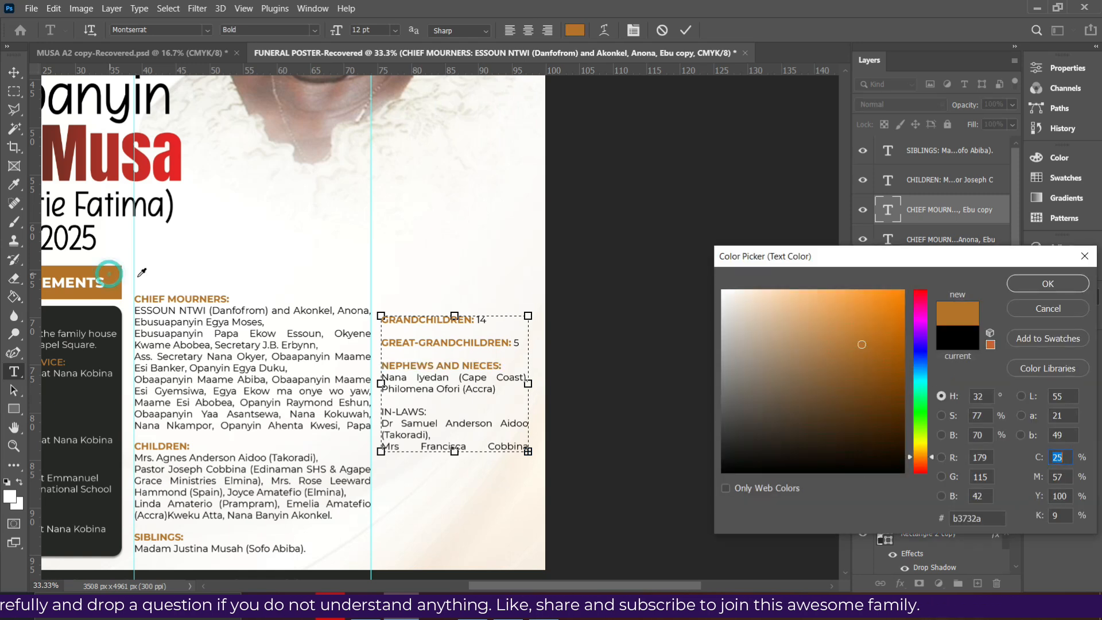
left_click(1031, 286)
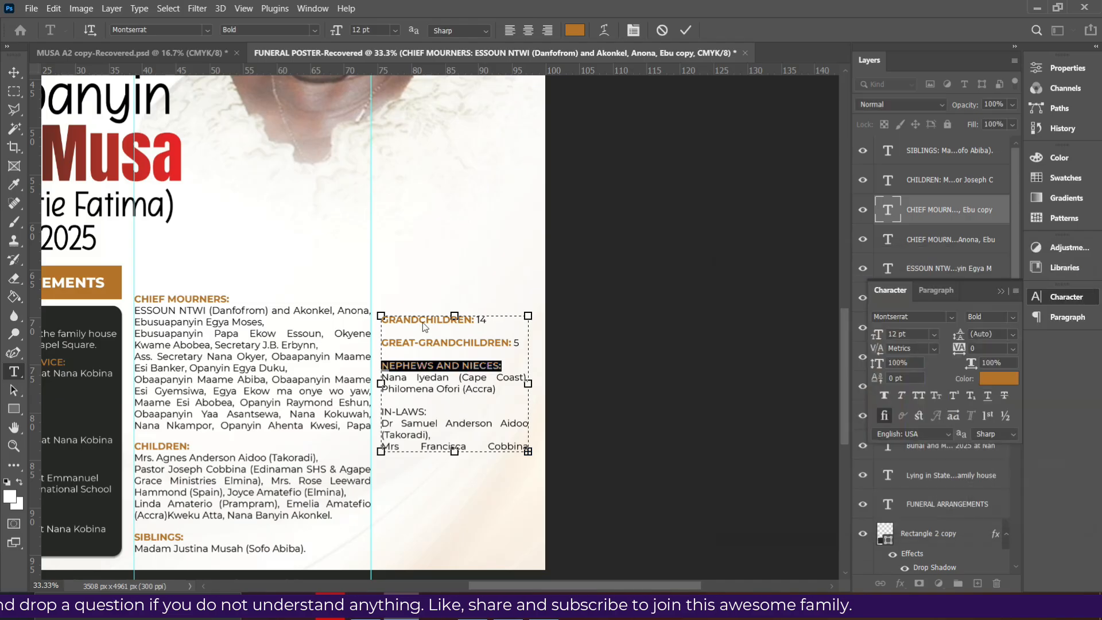
Make the IN-LAWS: heading bold and orange, then check the source text in the browser
left_click_drag(428, 413, 382, 409)
left_click(416, 409)
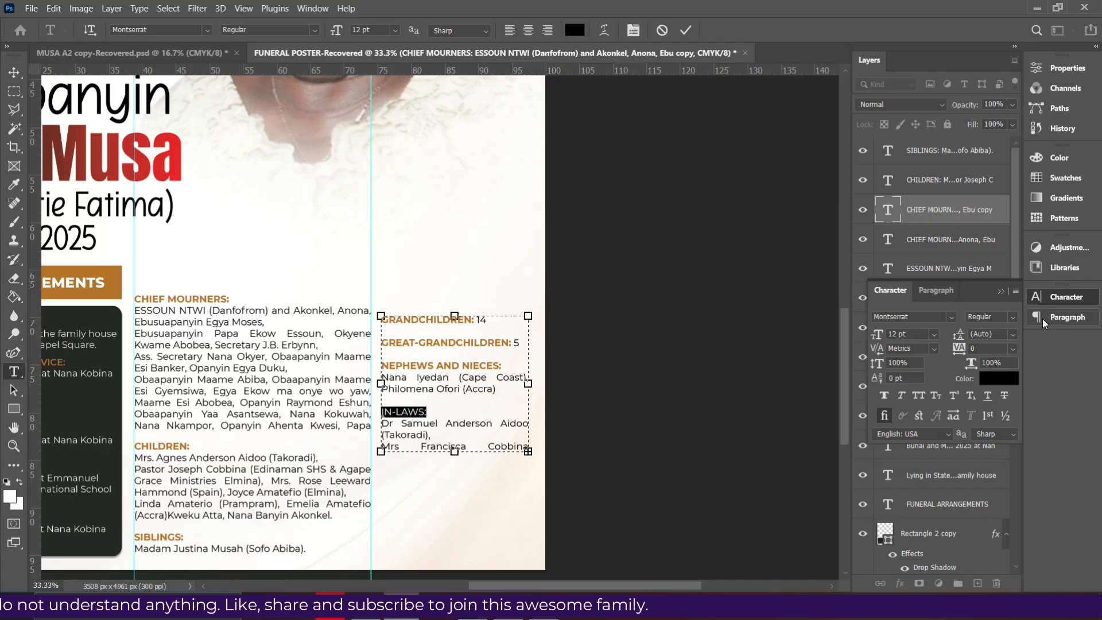
left_click(1012, 319)
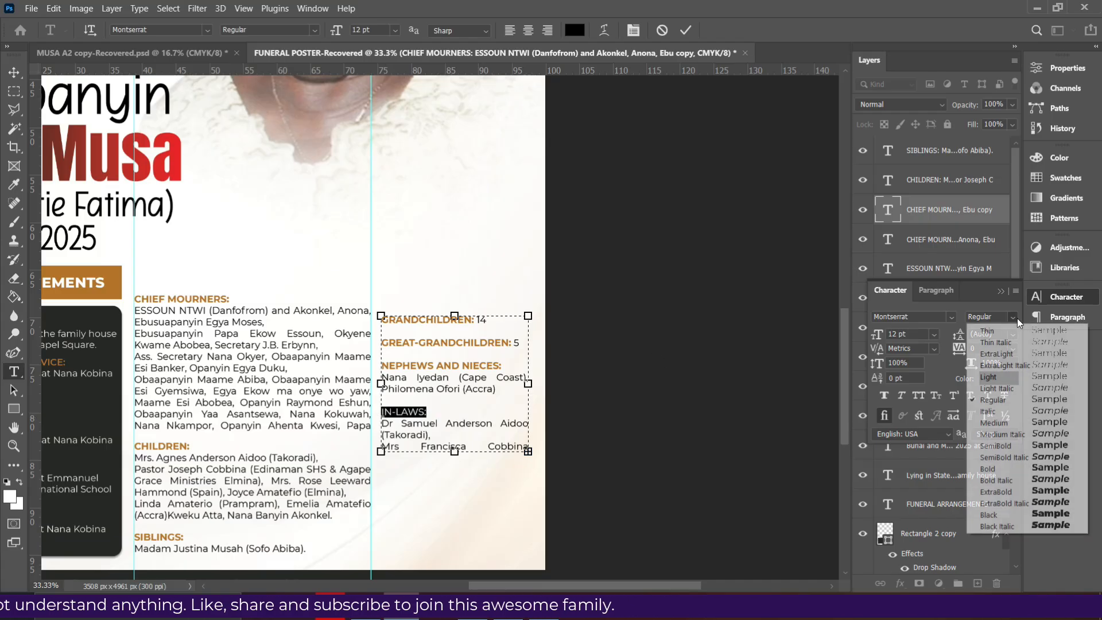
left_click(988, 469)
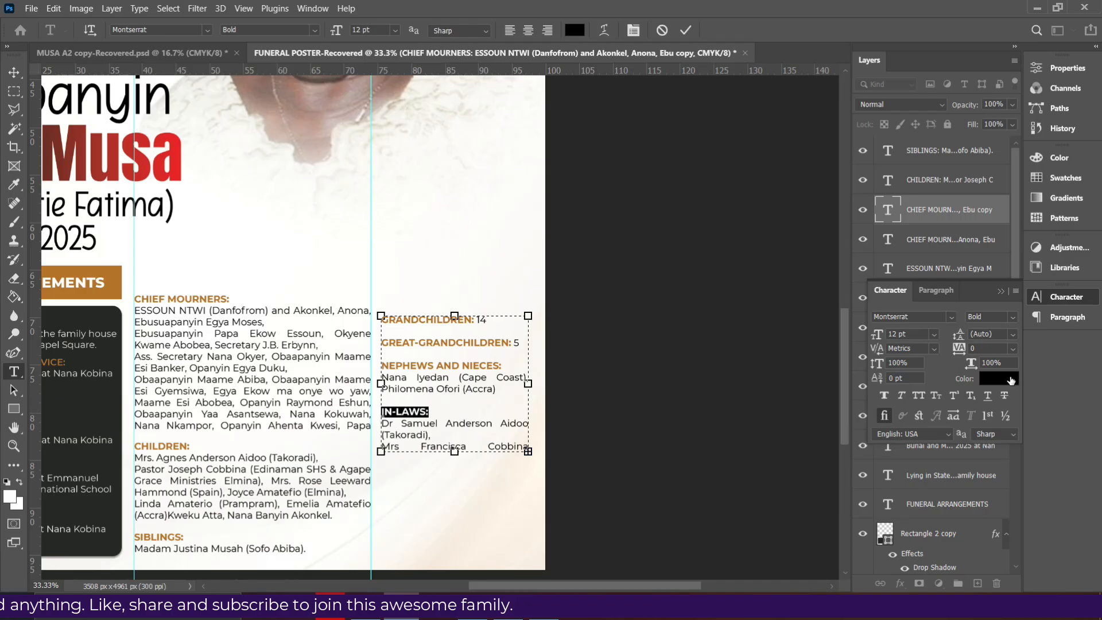
left_click(1010, 379)
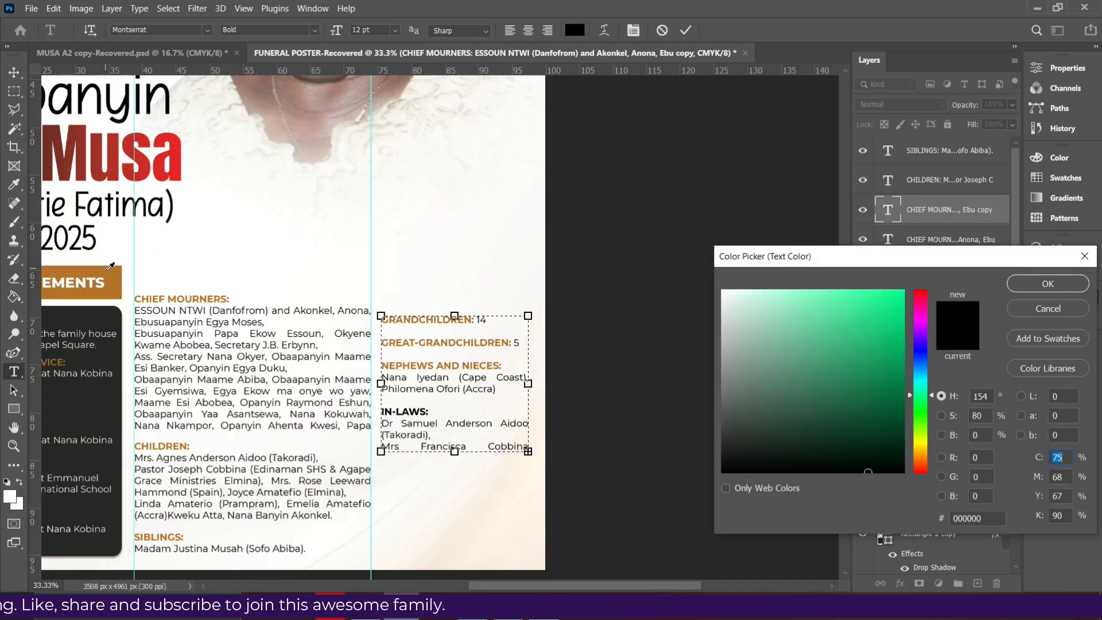
left_click(108, 270)
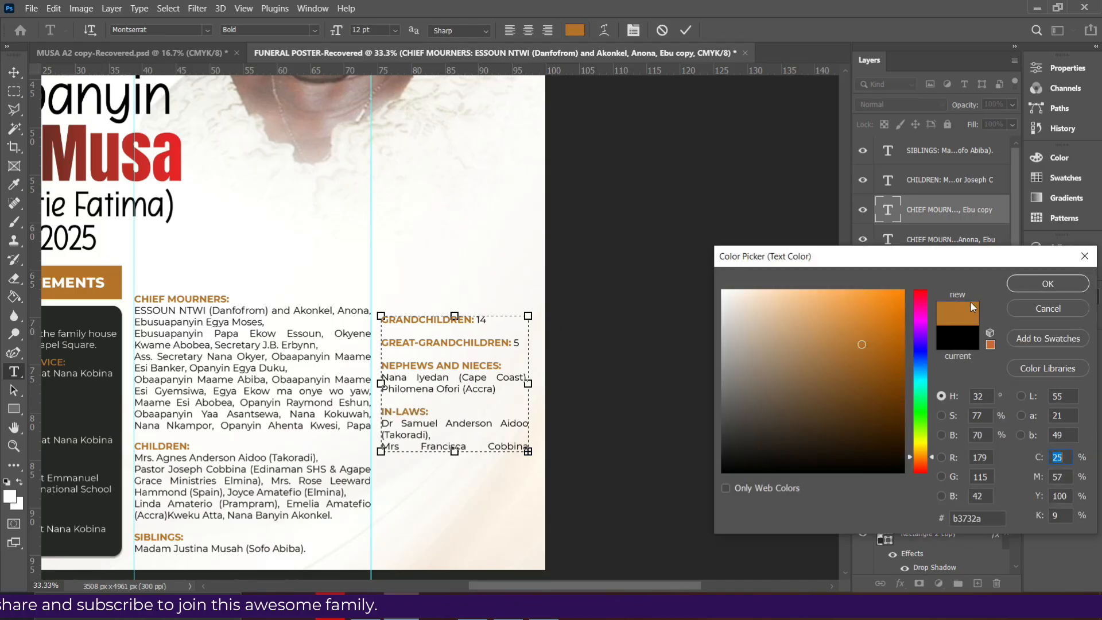
left_click(1039, 287)
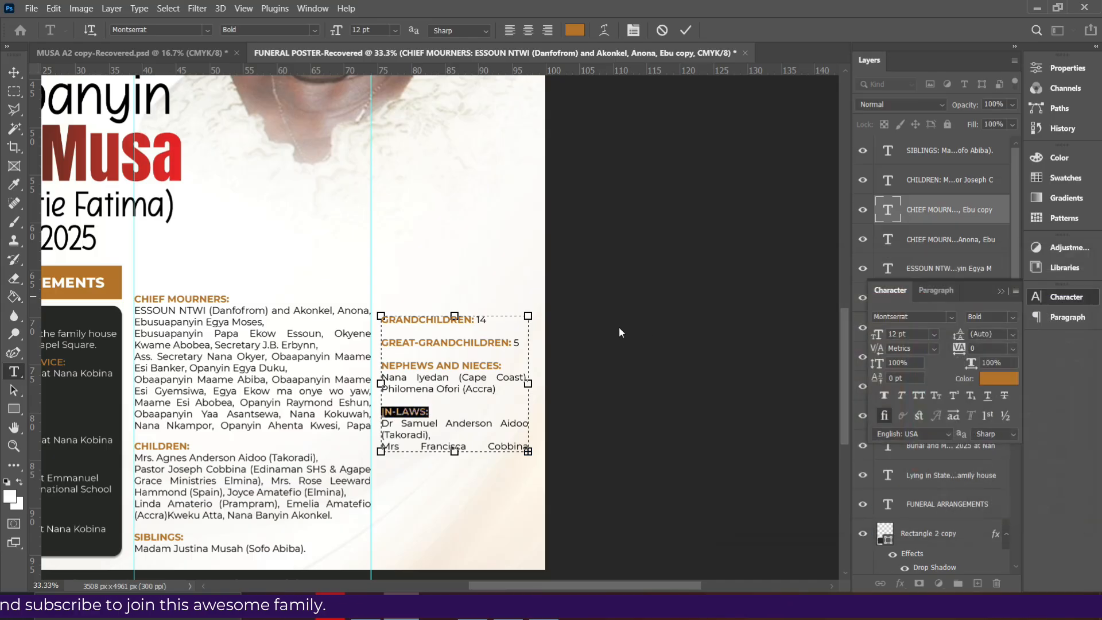
left_click(445, 418)
key("alt+Tab")
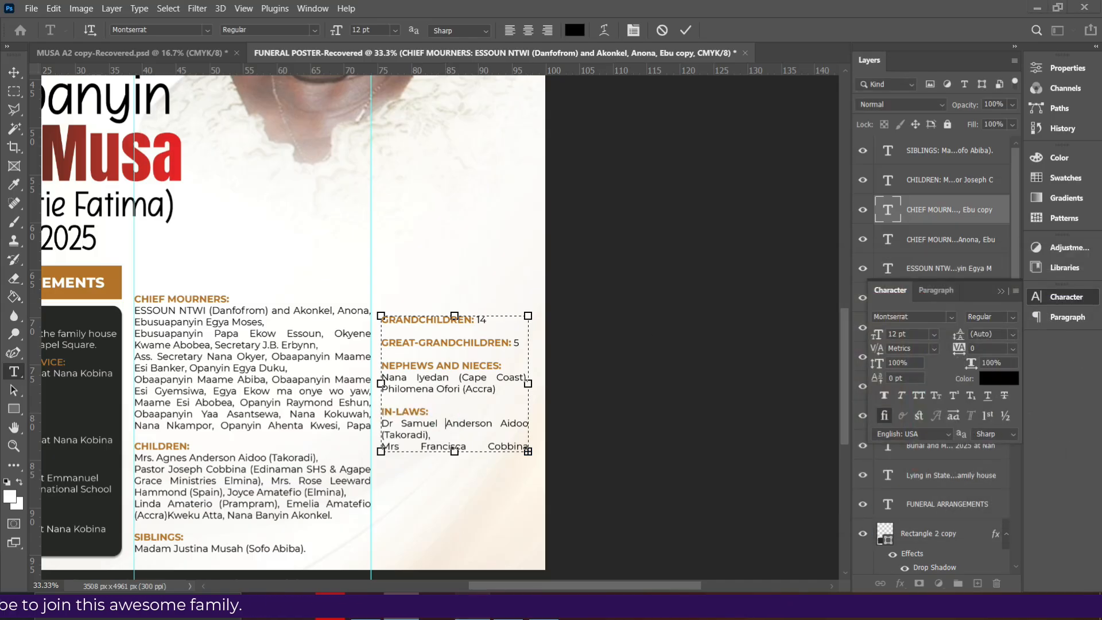
key("alt+Tab")
left_click(451, 445)
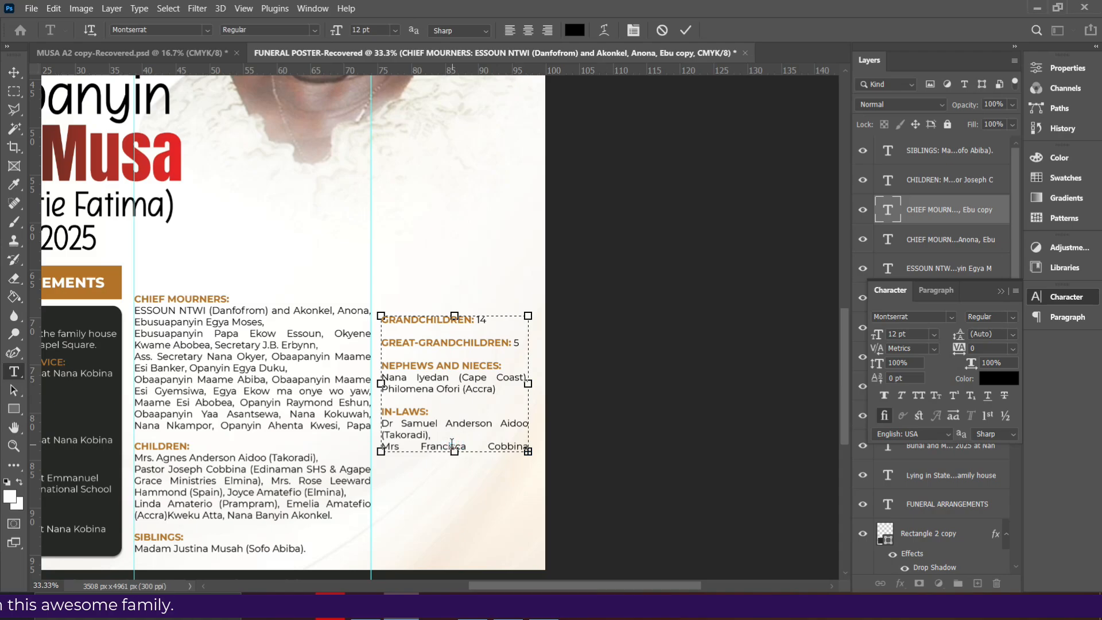
Lengthen the text box to reveal the (Elmina) line and left-align the whole relatives block
left_click_drag(455, 452, 454, 526)
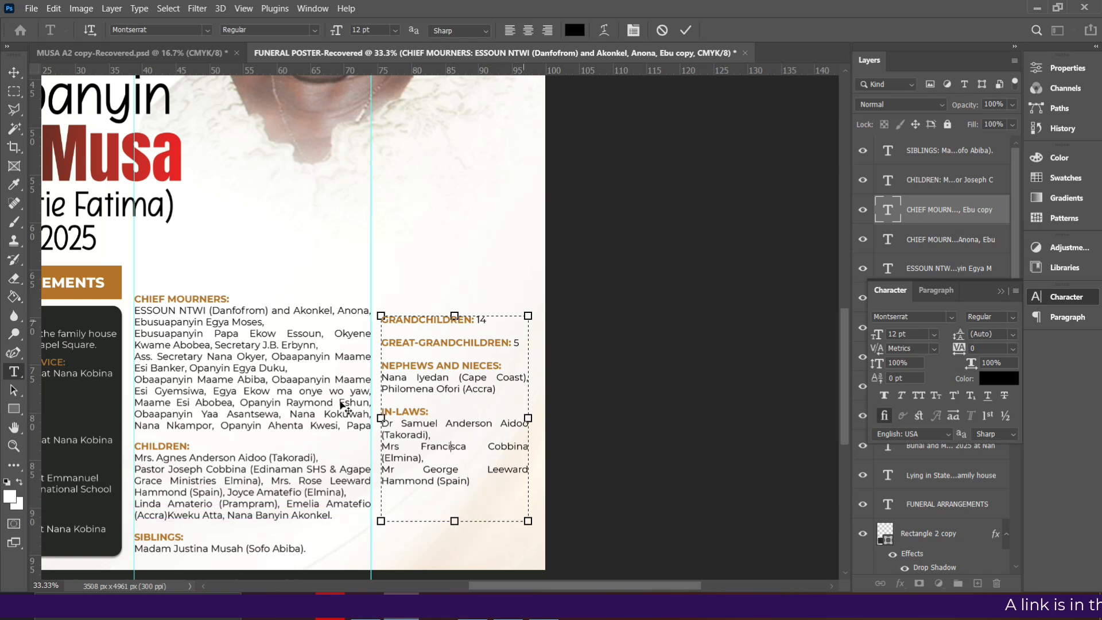
key("ctrl+a")
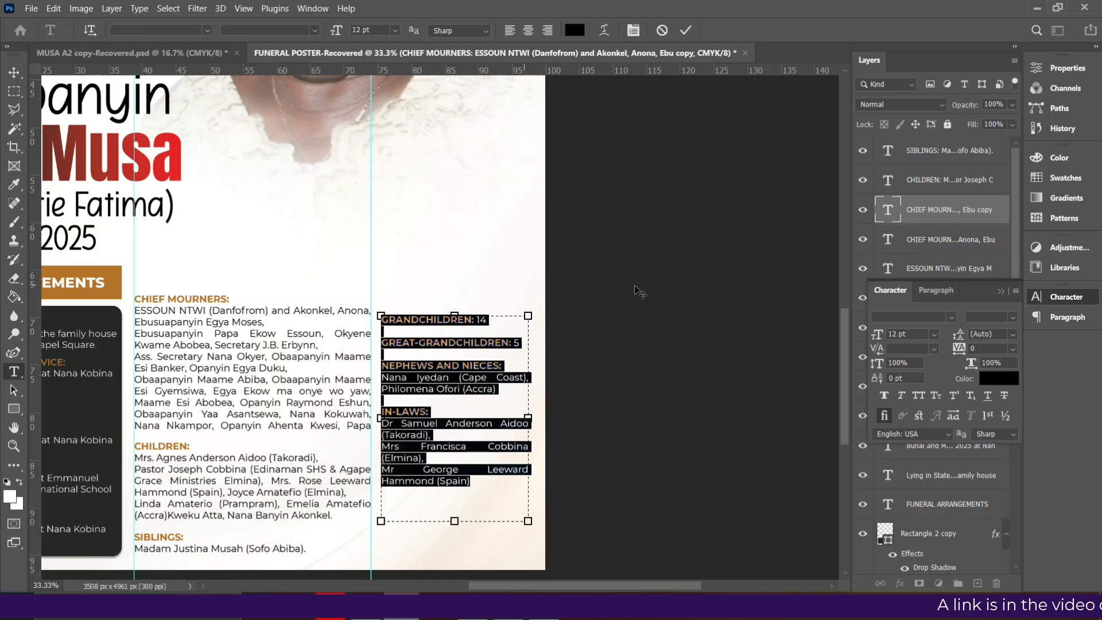
left_click(932, 290)
left_click(882, 317)
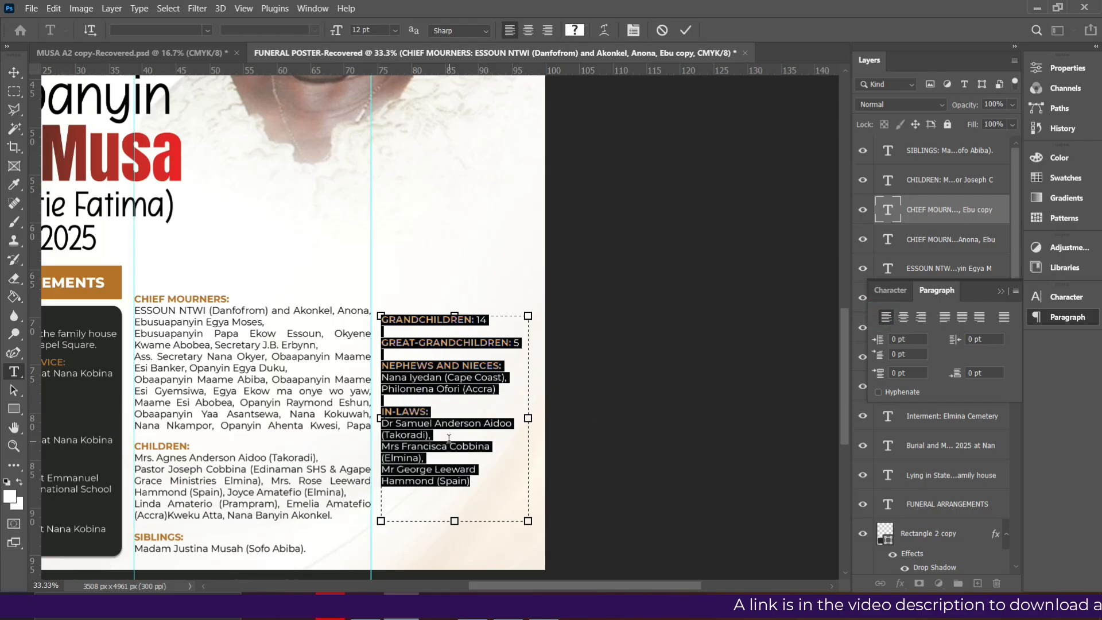
left_click(384, 440)
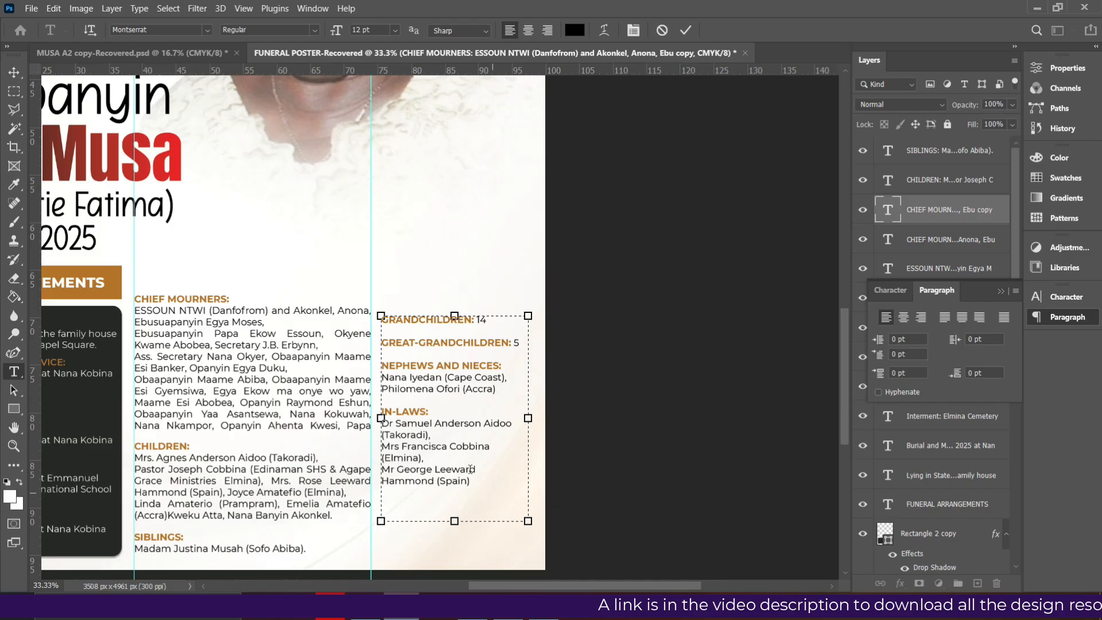
Join Mrs Francisca onto the Takoradi line, shorten the box, end with a period and commit
key("BackSpace")
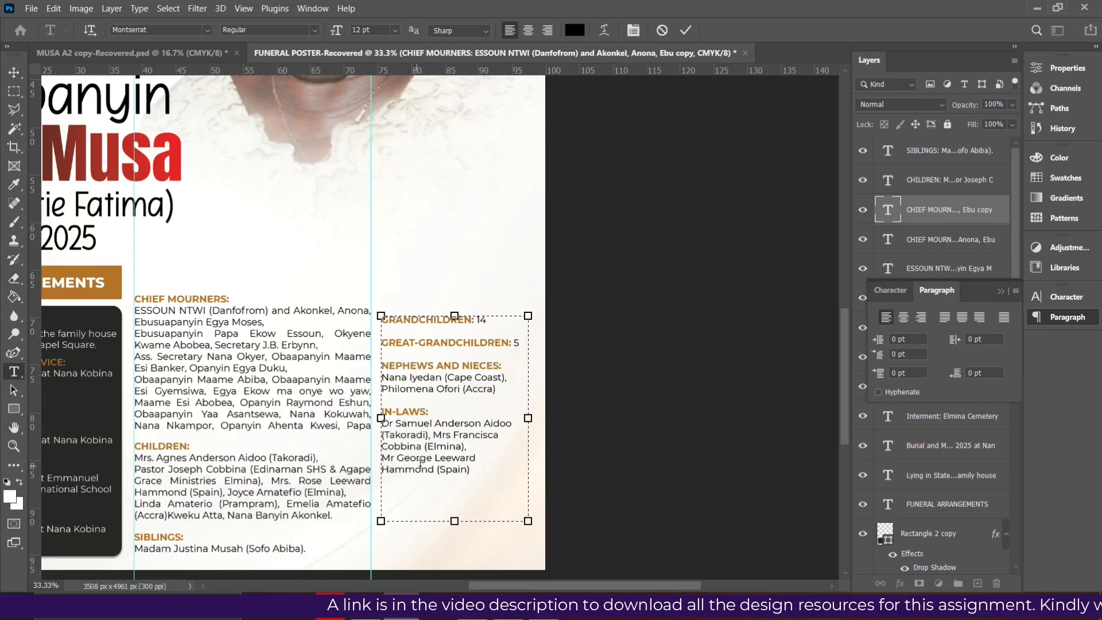
left_click_drag(454, 521, 460, 481)
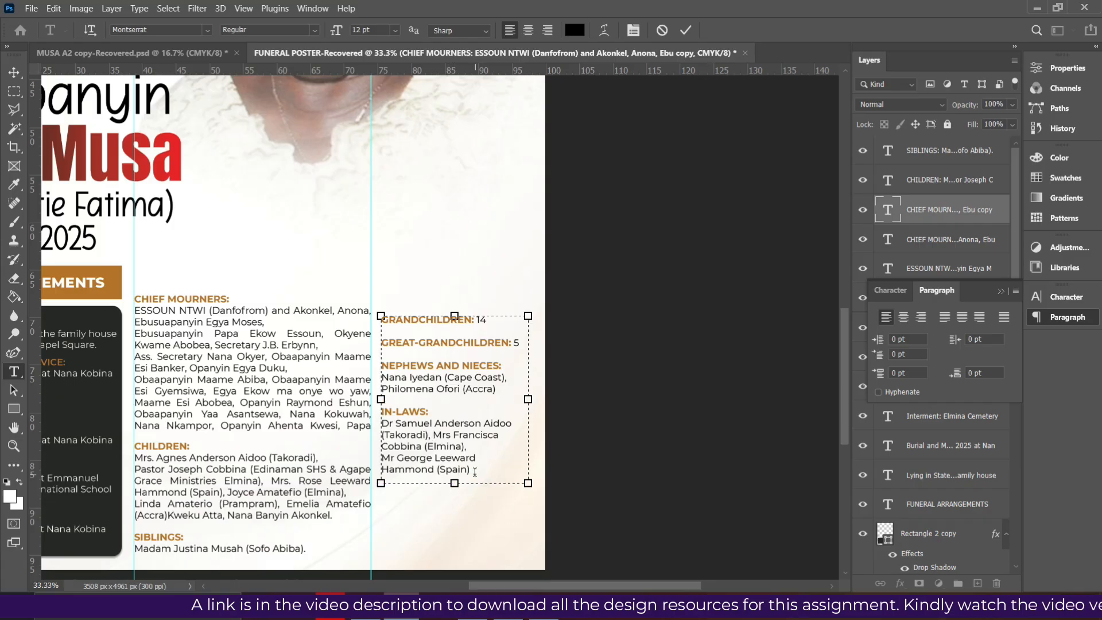
type(".")
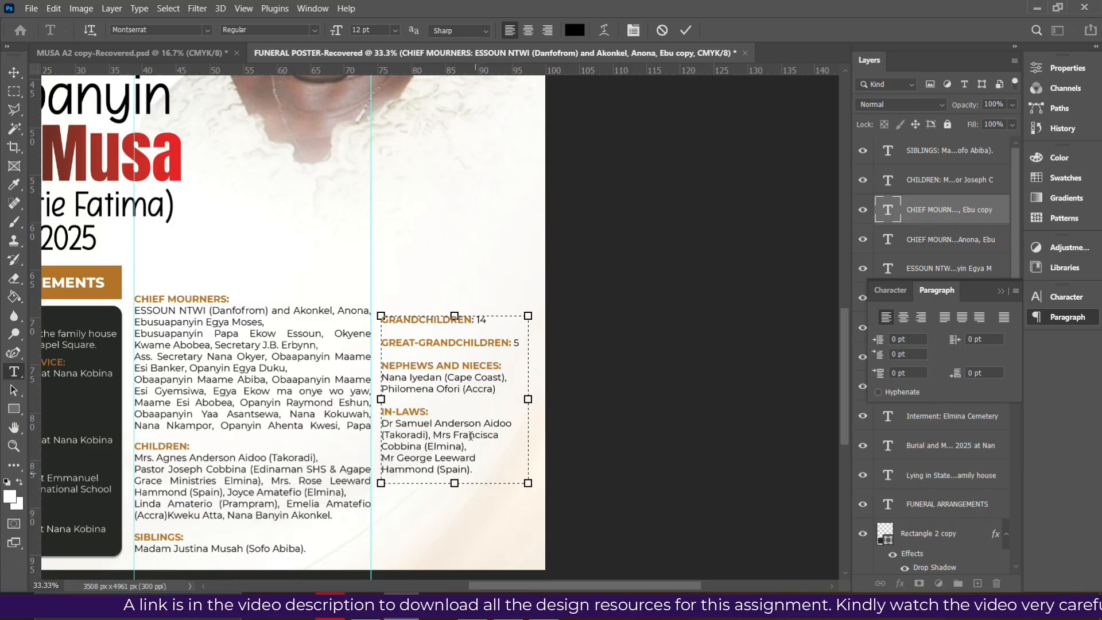
left_click(597, 173)
key("v")
scroll(418, 372, "down", 2)
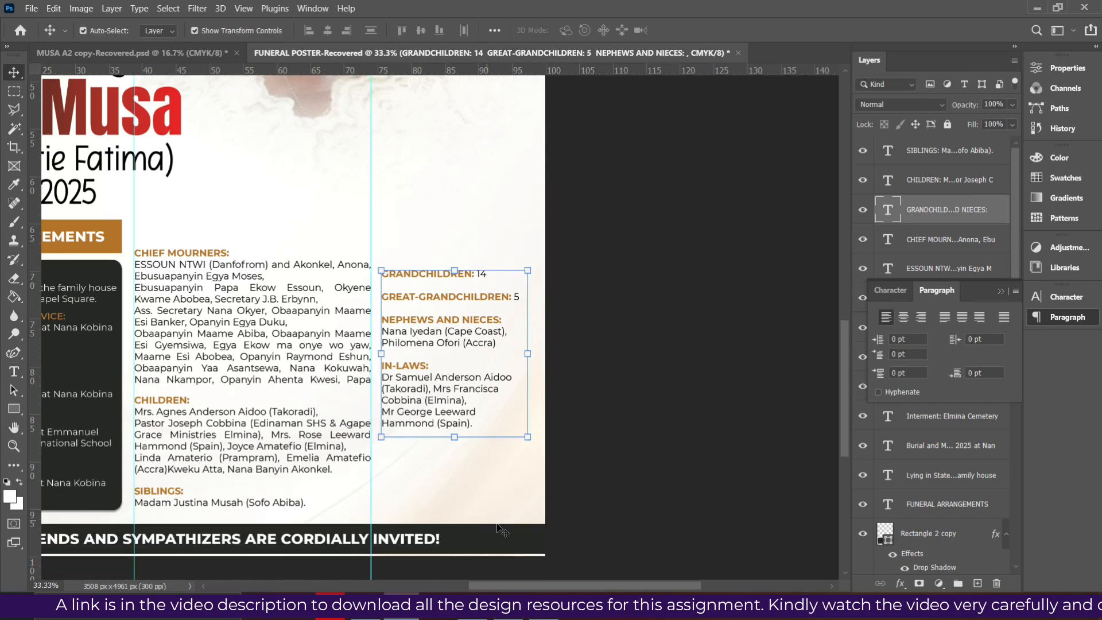
left_click(534, 599)
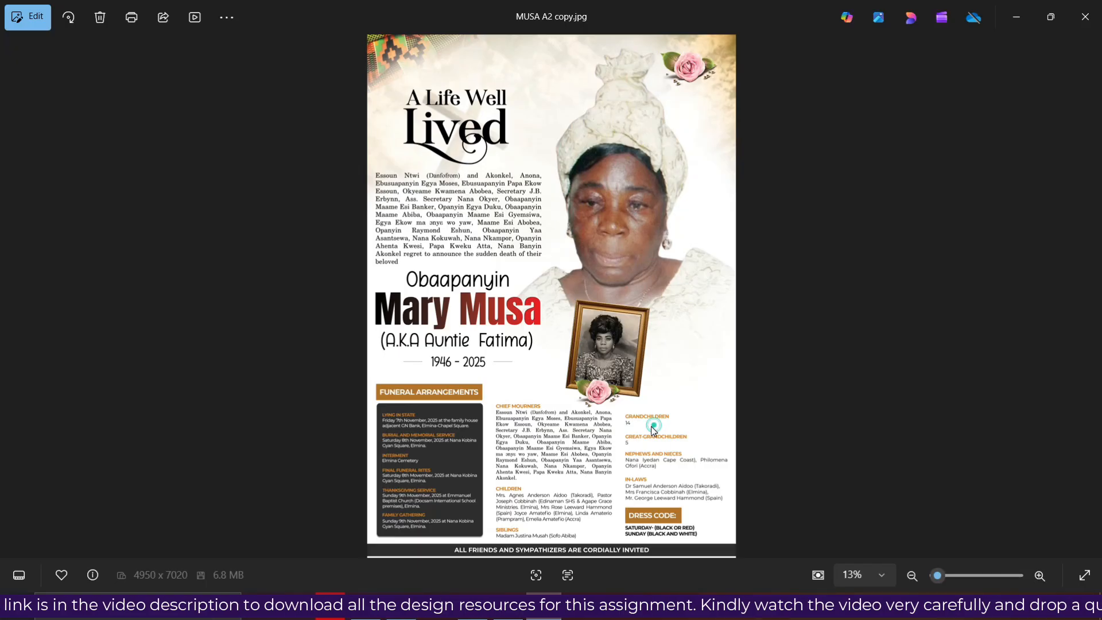
scroll(729, 504, "up", 3)
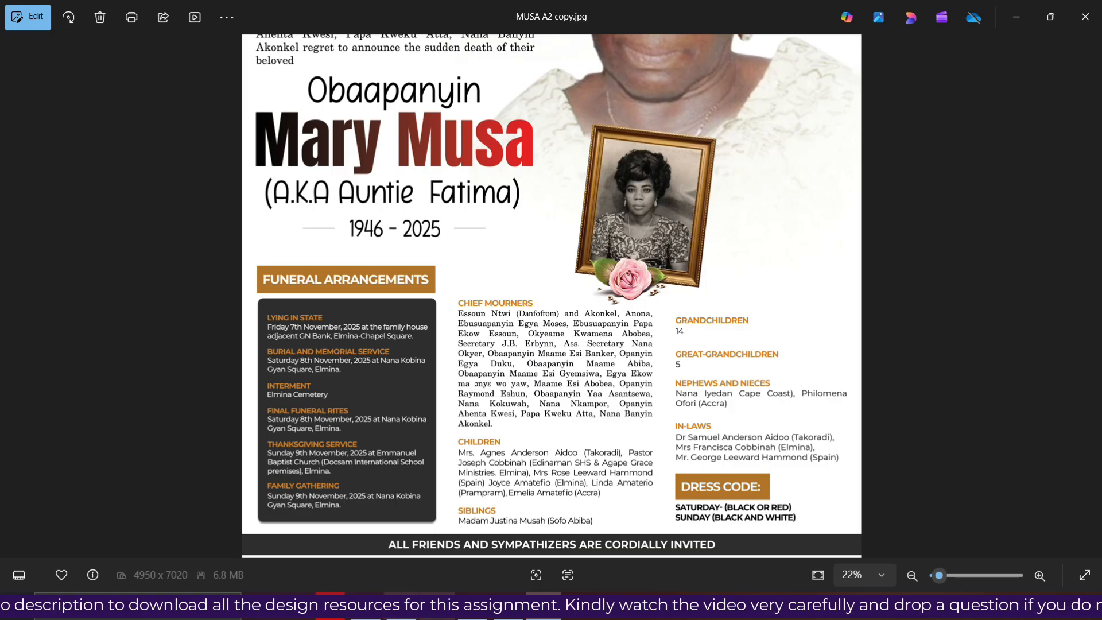
key("alt+Tab")
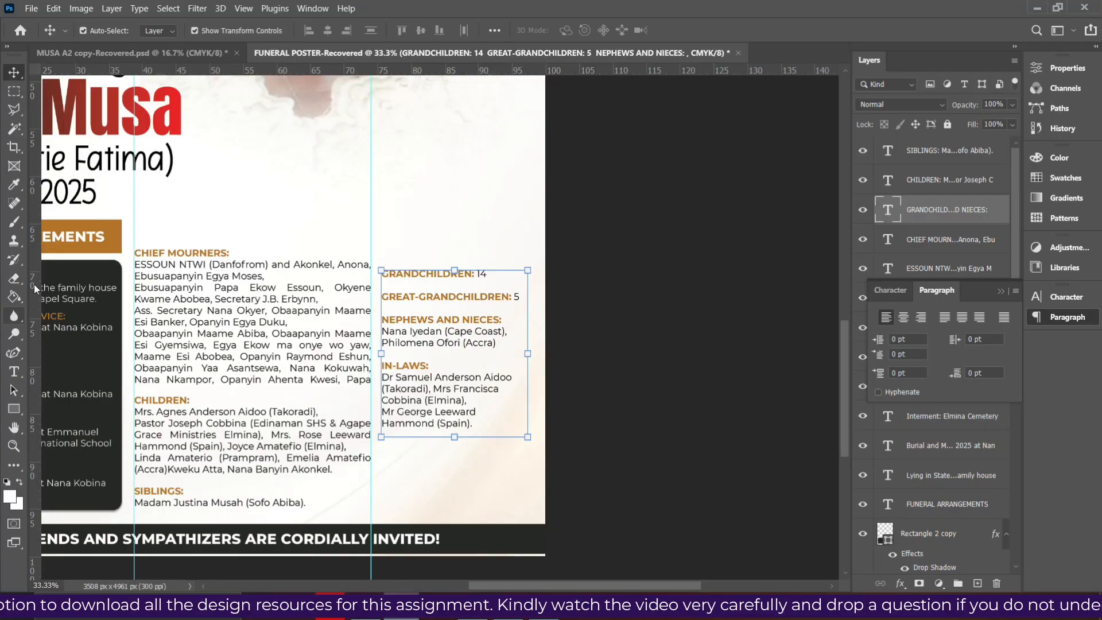
Draw a small orange box below the in-laws list
left_click(13, 409)
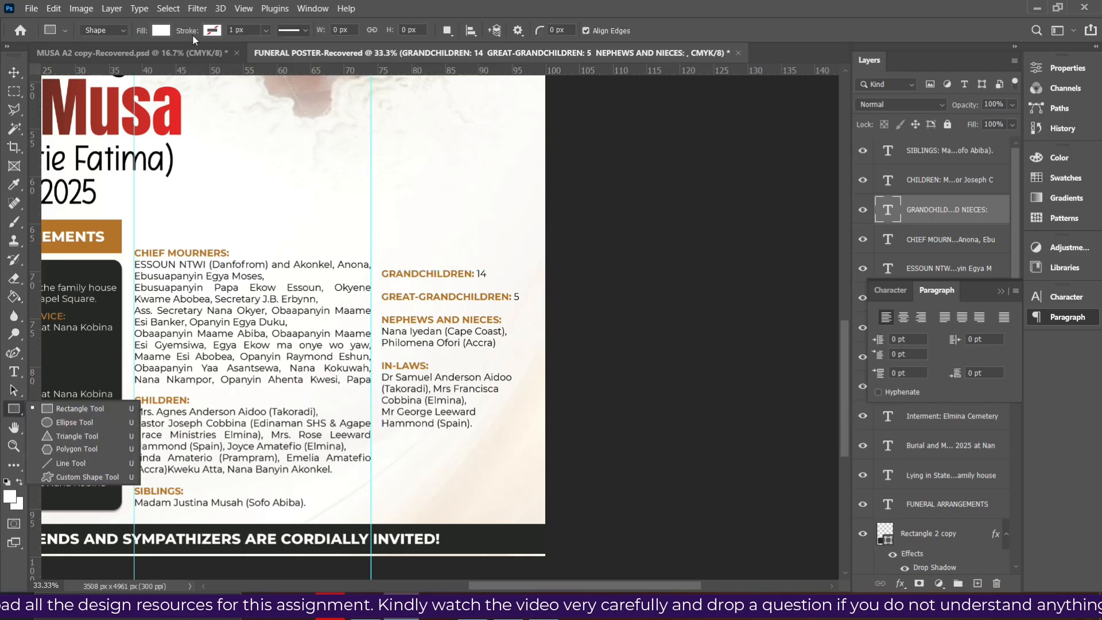
left_click(161, 31)
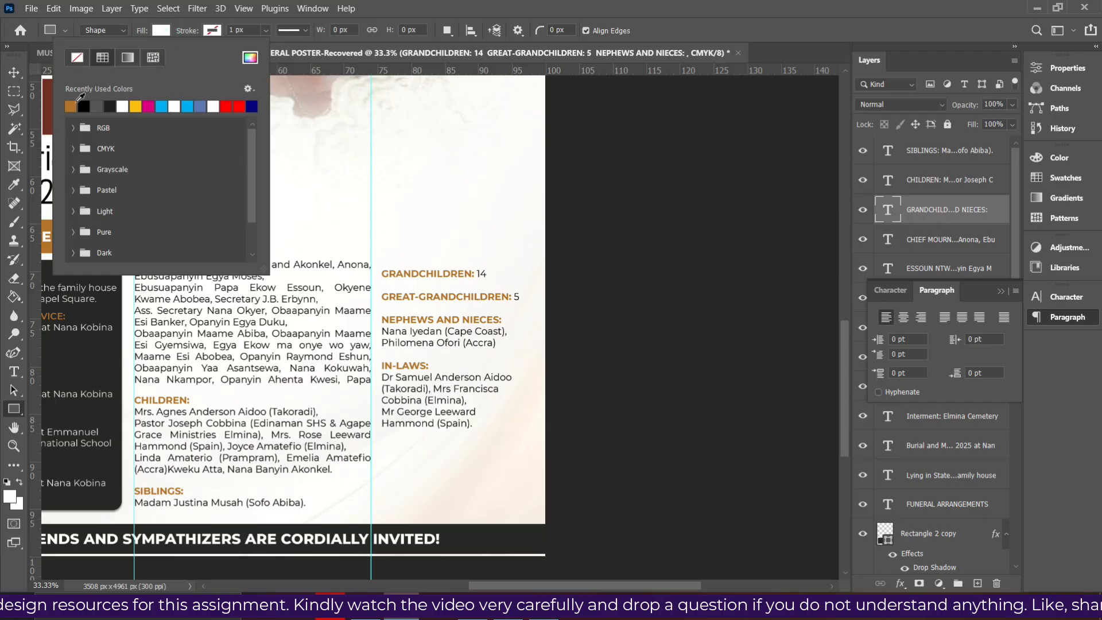
left_click(73, 105)
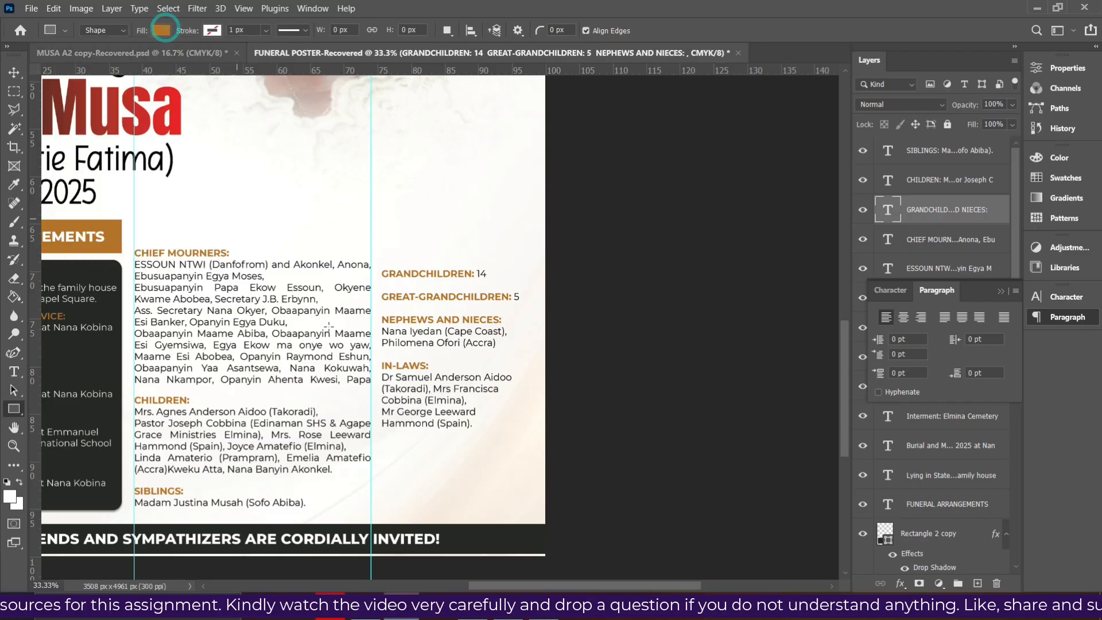
left_click_drag(379, 472, 465, 490)
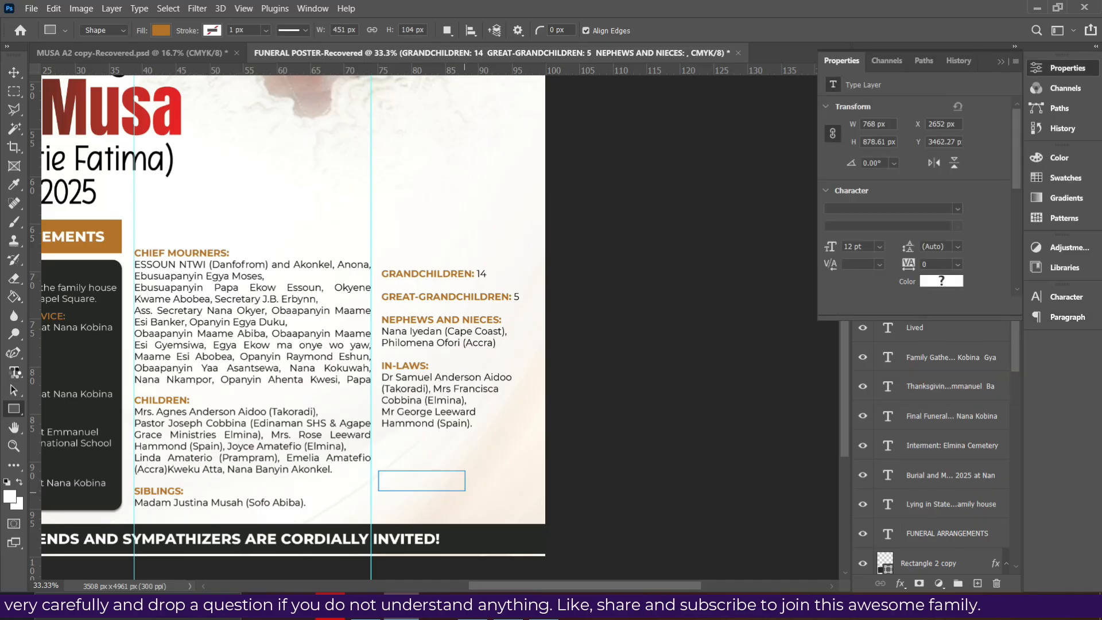
Add a bold DRESS CODE text line and move it onto the orange box
left_click(13, 372)
left_click(1001, 62)
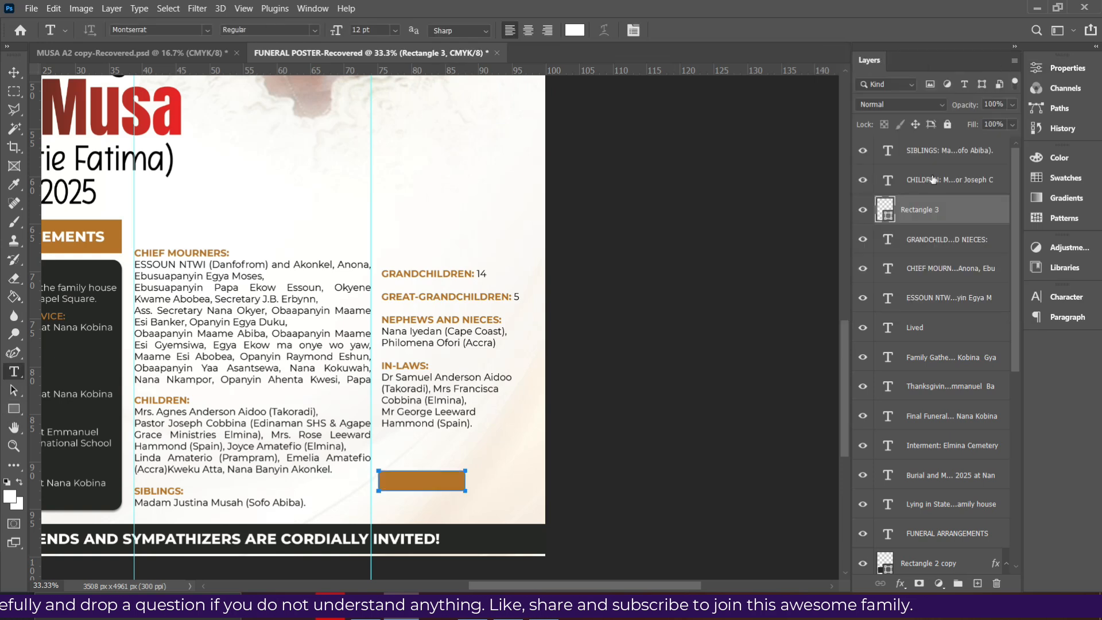
left_click(1067, 296)
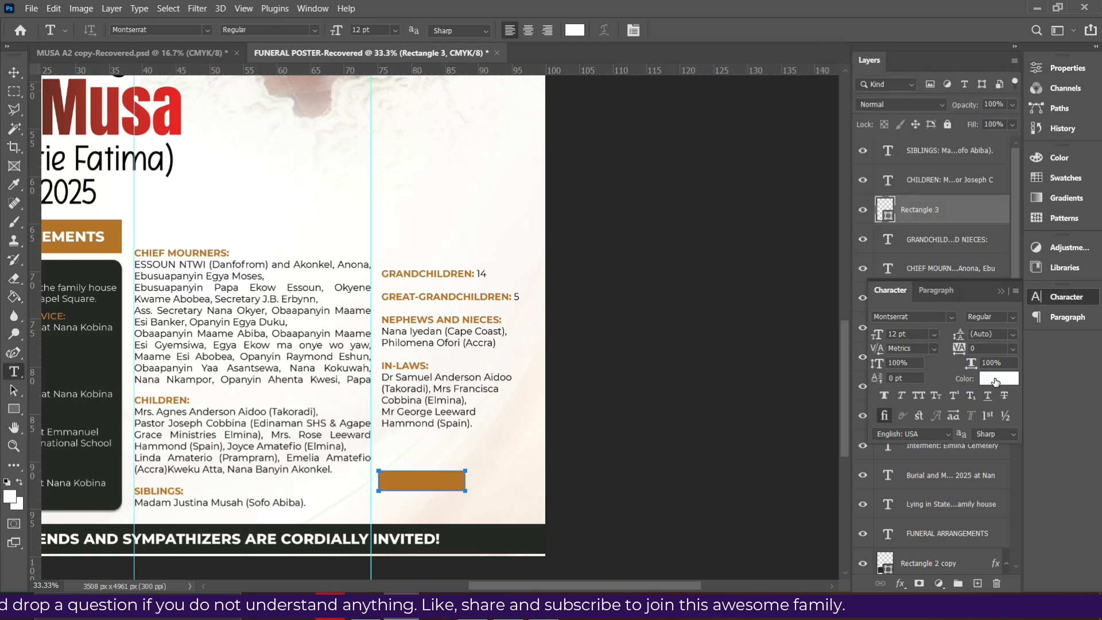
left_click(997, 317)
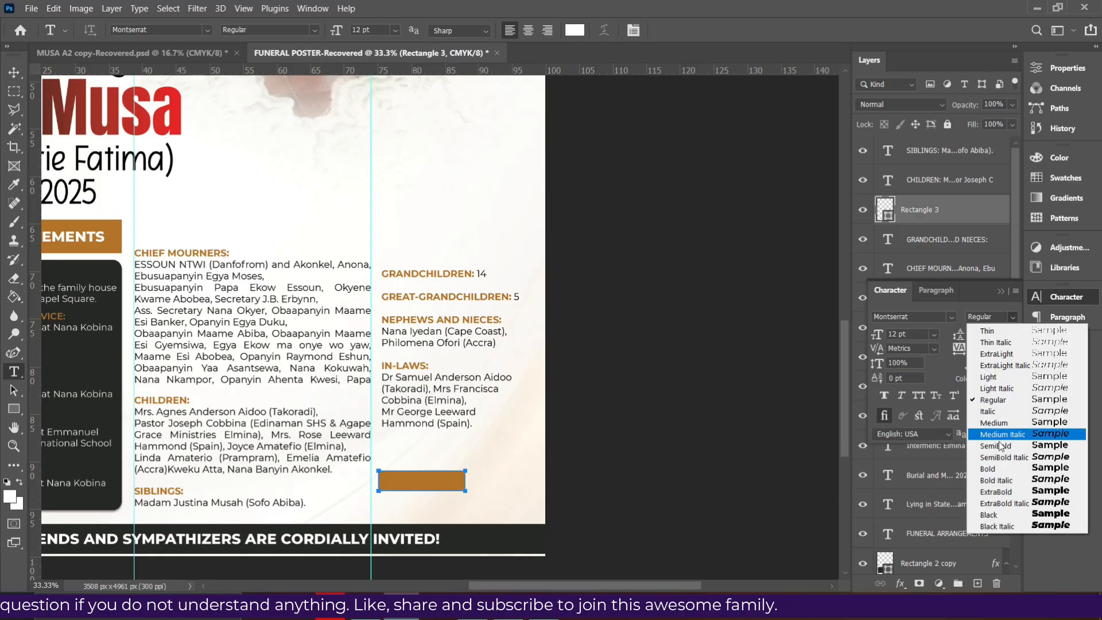
left_click(988, 469)
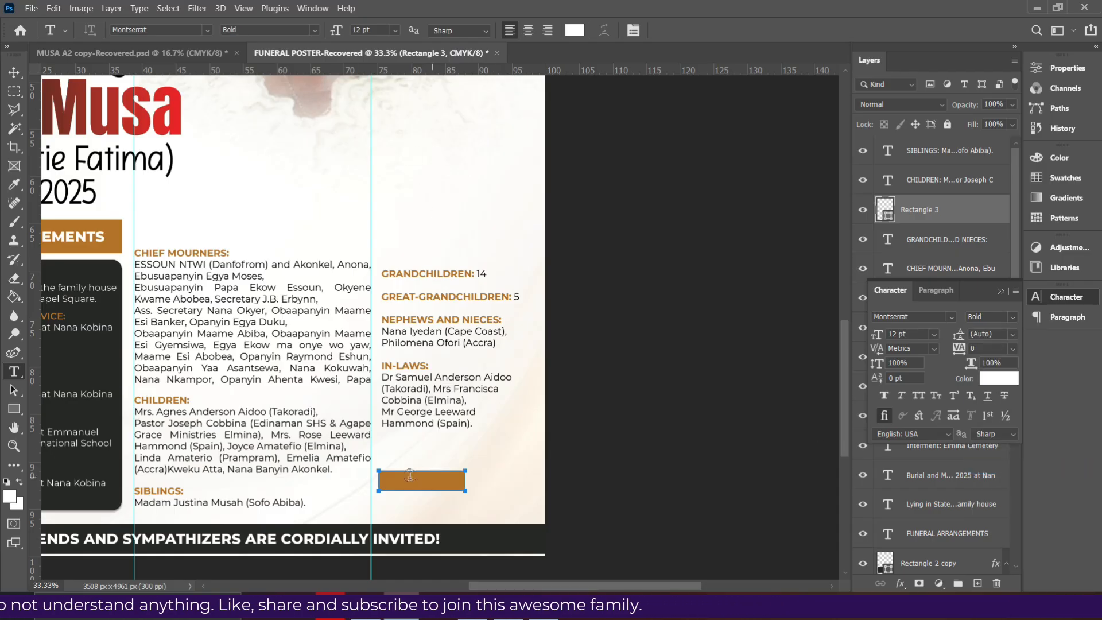
left_click(413, 514)
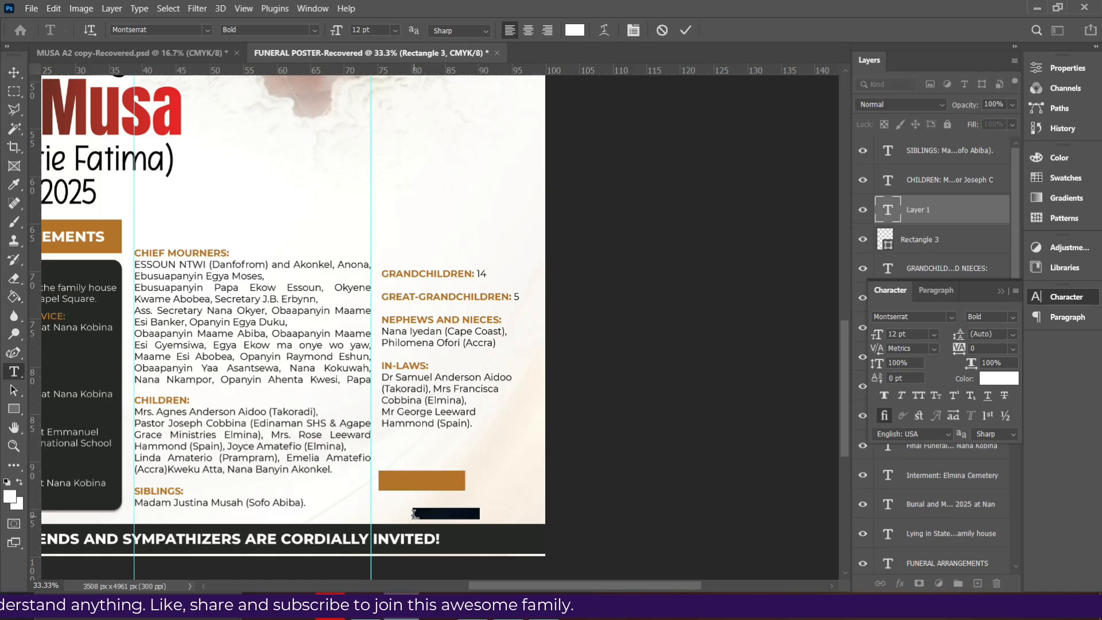
key("BackSpace")
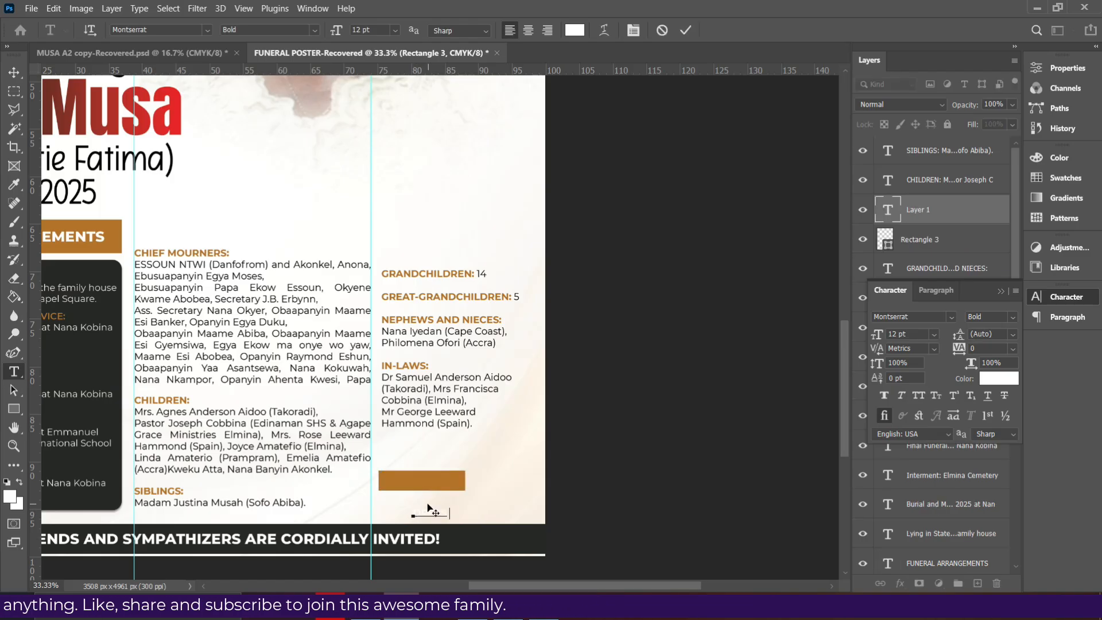
left_click(685, 30)
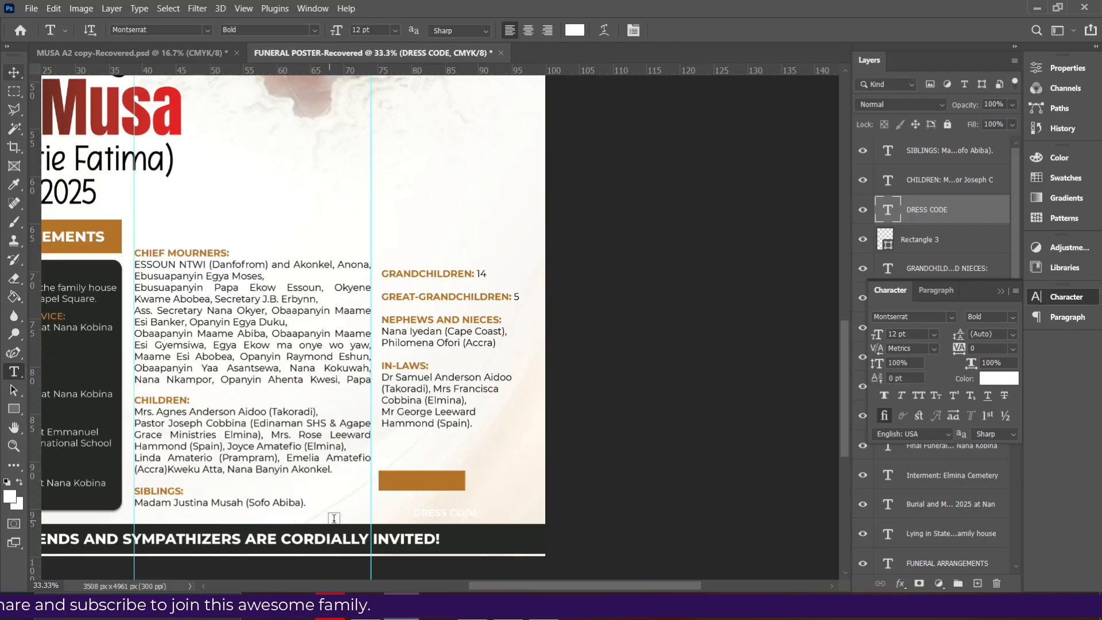
left_click(14, 72)
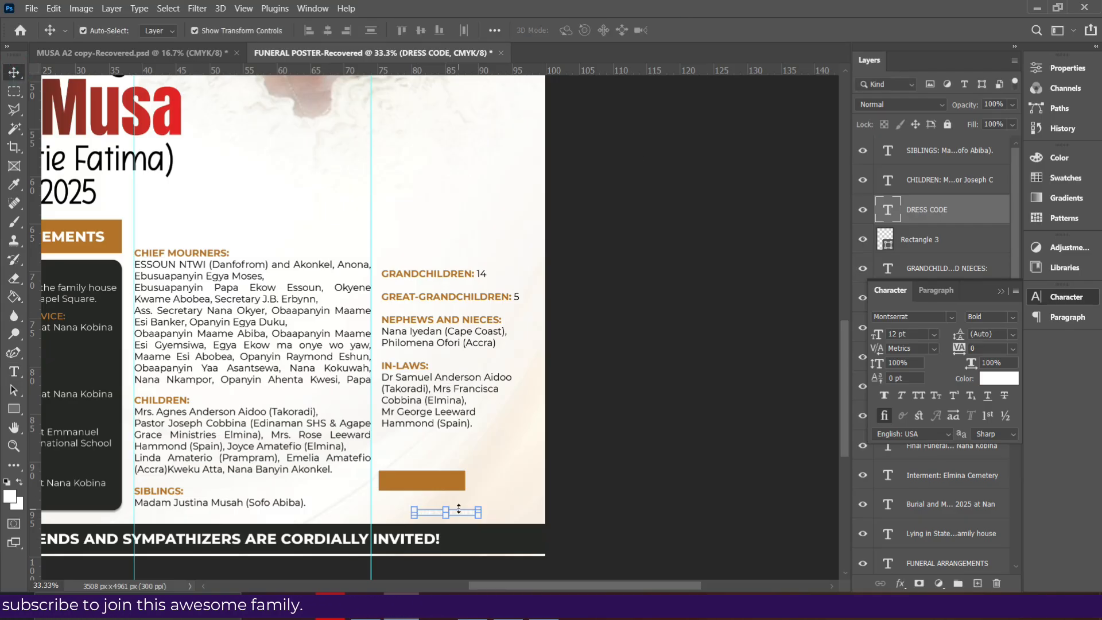
left_click_drag(458, 515, 433, 485)
Make DRESS CODE ExtraBold at 14 pt and centre it within the box
left_click(1014, 317)
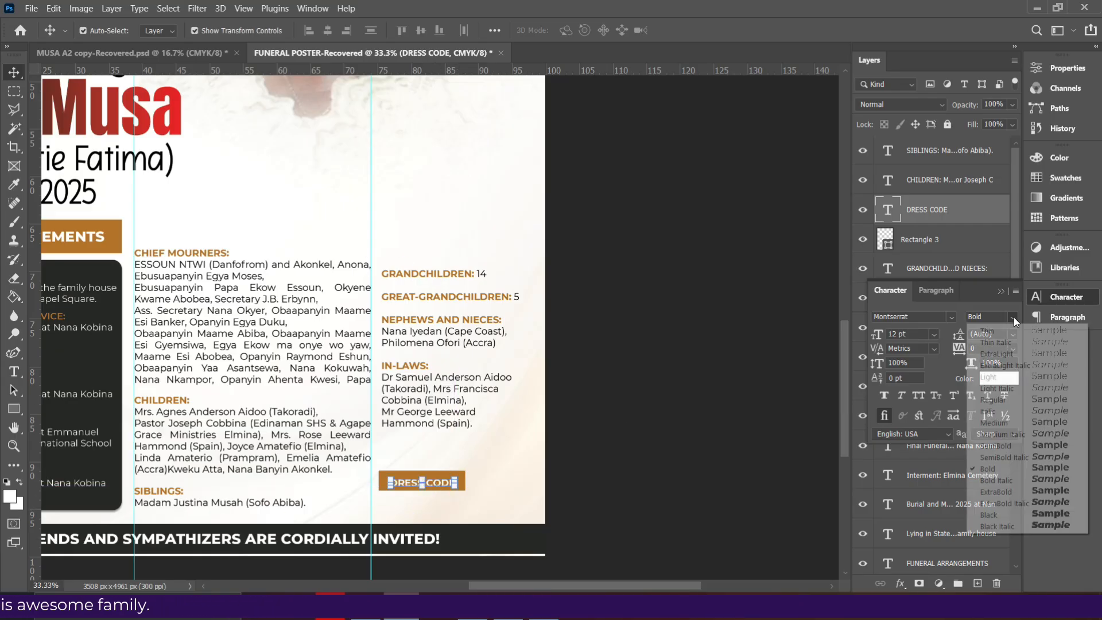
left_click(1000, 490)
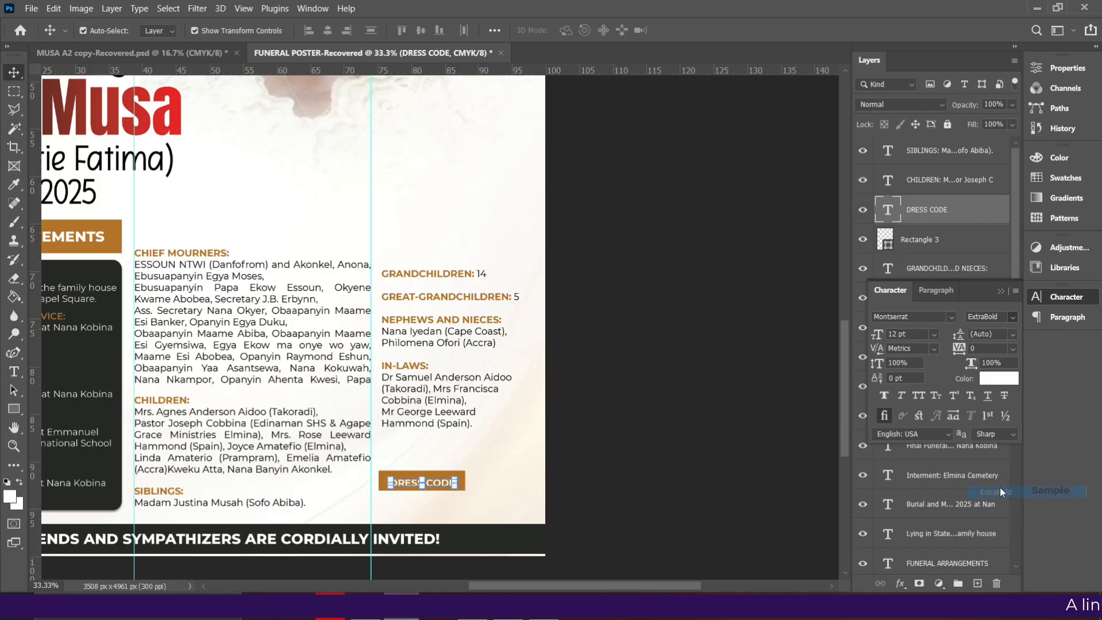
left_click(932, 335)
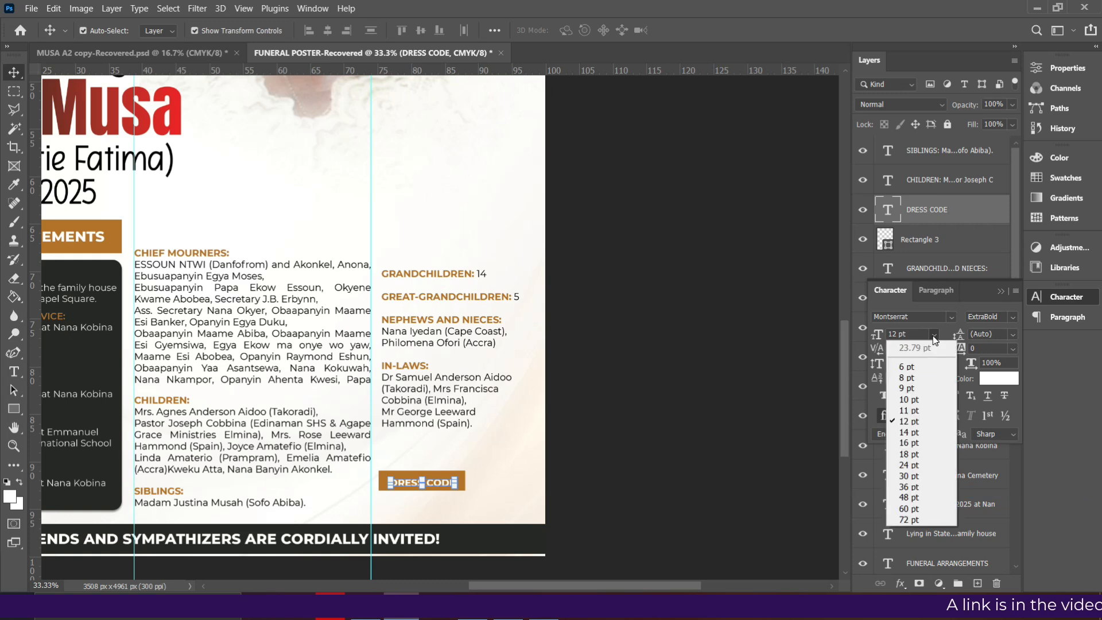
left_click(909, 442)
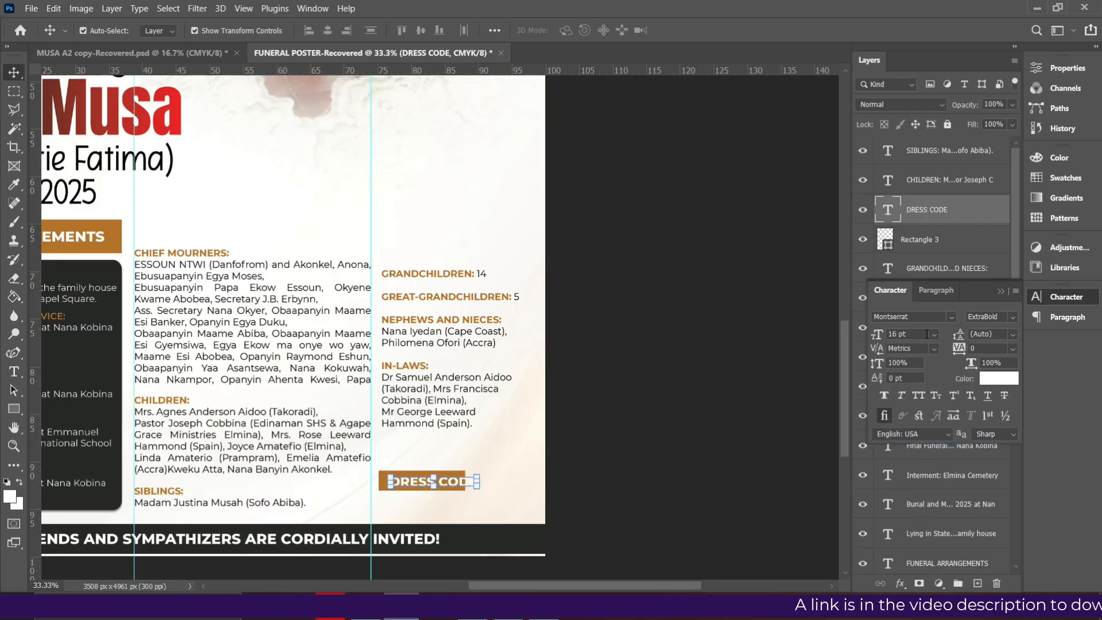
left_click(934, 335)
left_click(896, 430)
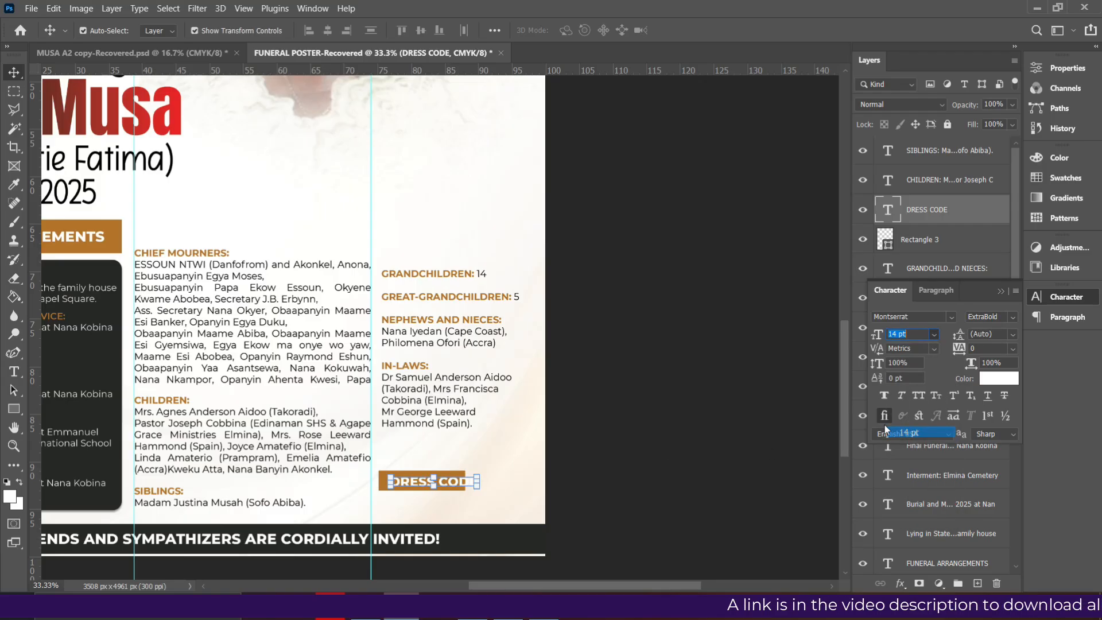
left_click_drag(453, 482, 444, 483)
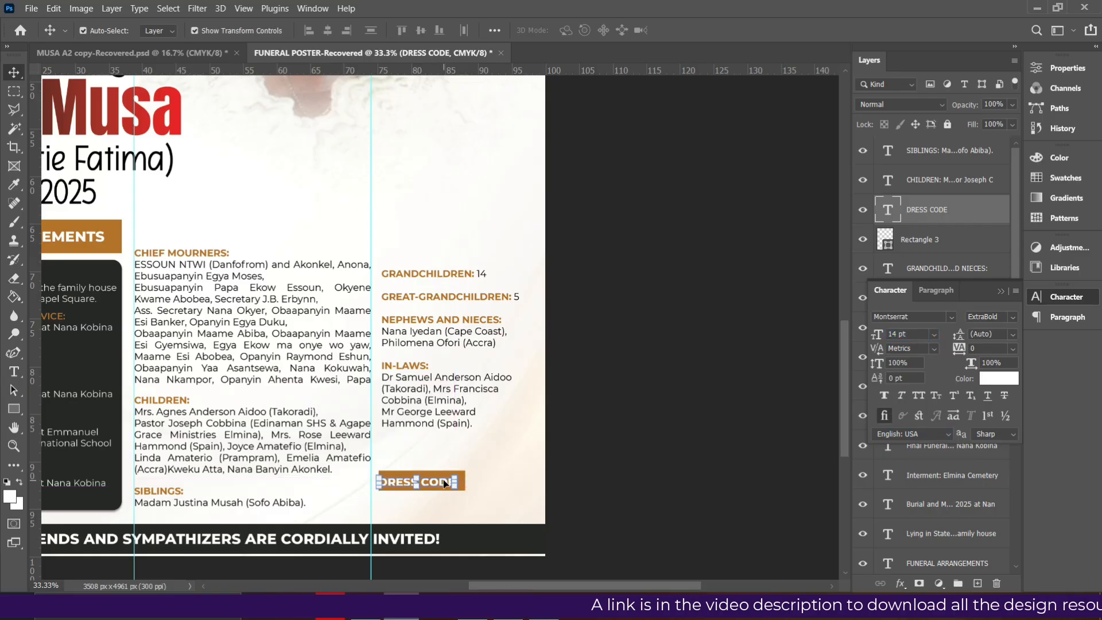
Nudge the label and box up and align their vertical and horizontal centres
left_click(930, 240, "ctrl")
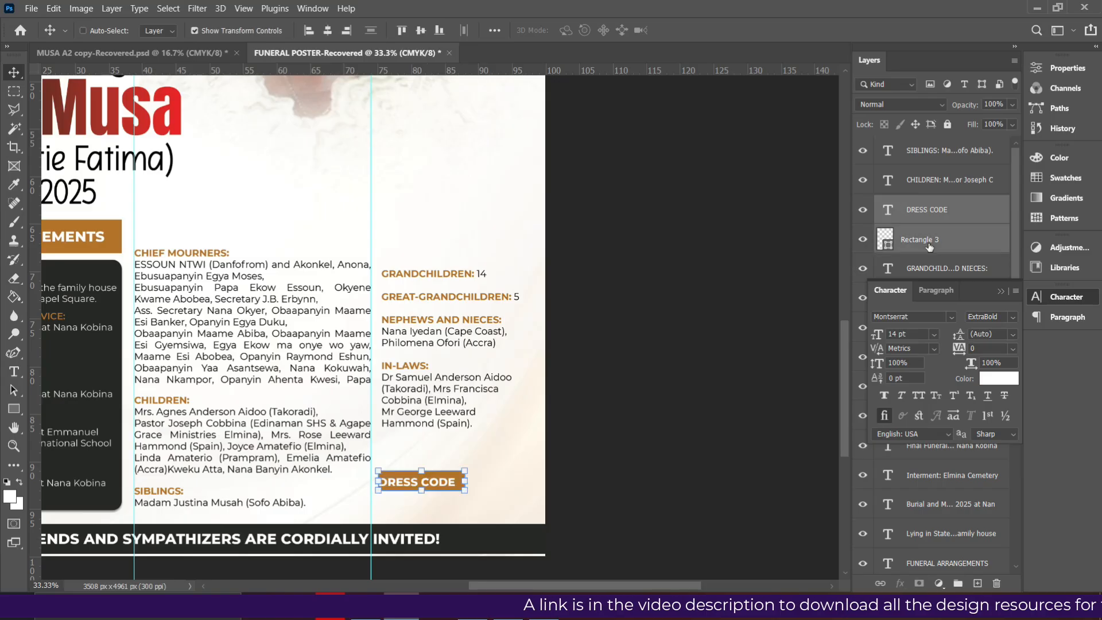
key("shift+Up")
key("shift+Up")
key("shift+Up")
key("shift+Up")
key("shift+Up")
key("shift+Up")
key("shift+Up")
key("shift+Up")
key("shift+Up")
key("shift+Up")
key("shift+Up")
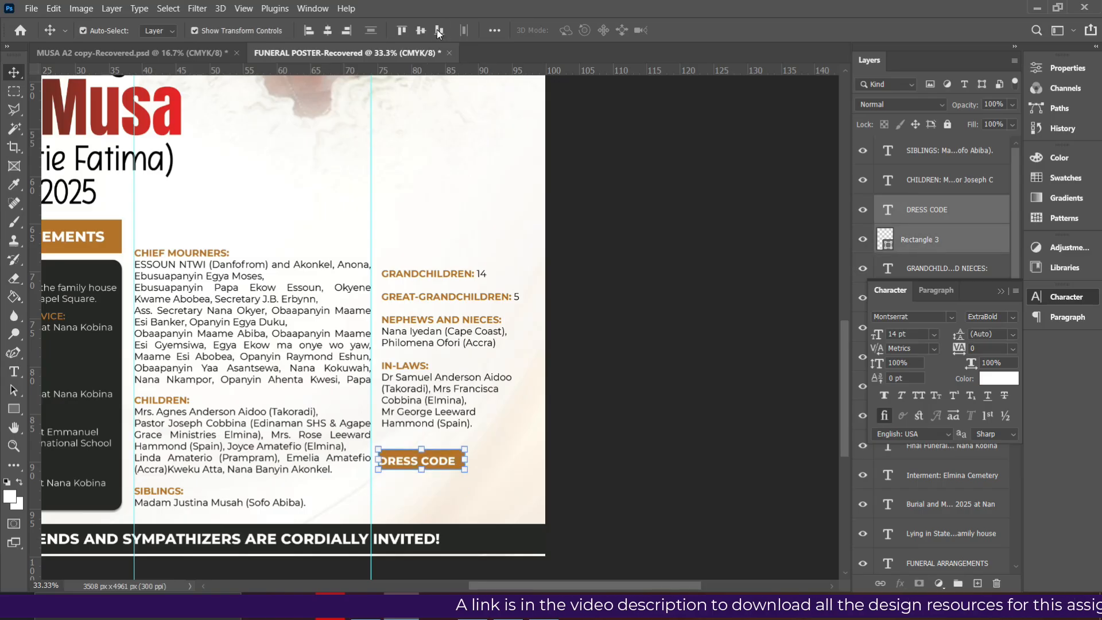
left_click(422, 30)
left_click(328, 30)
left_click(586, 295)
Duplicate the DRESS CODE text below the orange box and colour the copy black
double_click(425, 462)
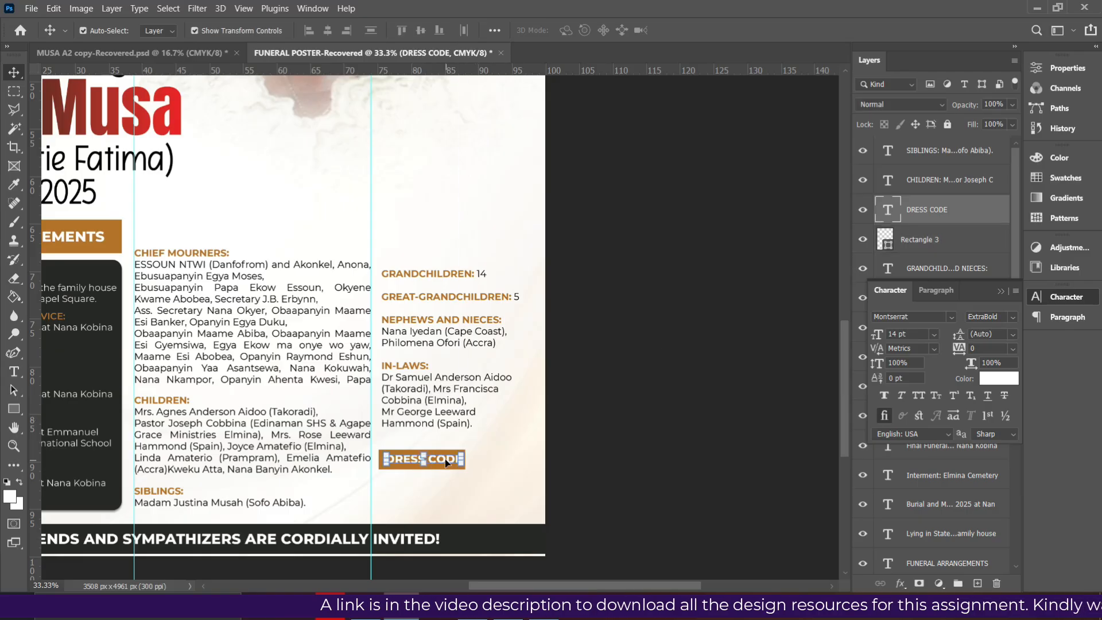
left_click_drag(442, 458, 443, 479, "alt")
left_click(1006, 378)
left_click(903, 472)
Check the reference poster, make the black copy Bold, and retype it as SATURDAY- (BLACK OR RED) / SUNDAY - BLACK & WHITE
left_click(1050, 282)
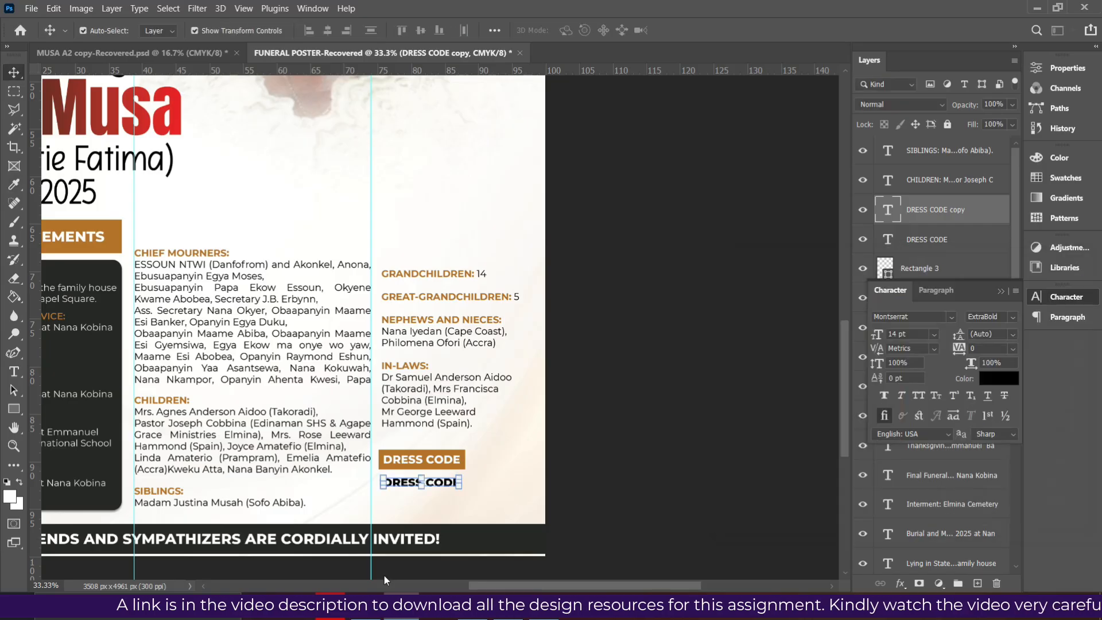
key("alt+Tab")
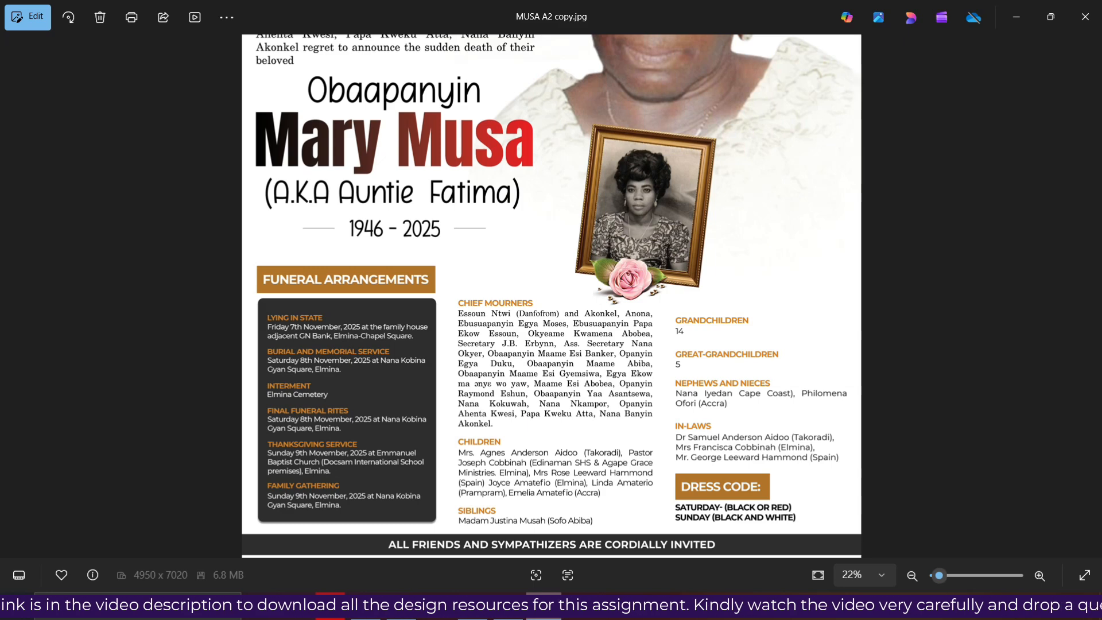
key("alt+Tab")
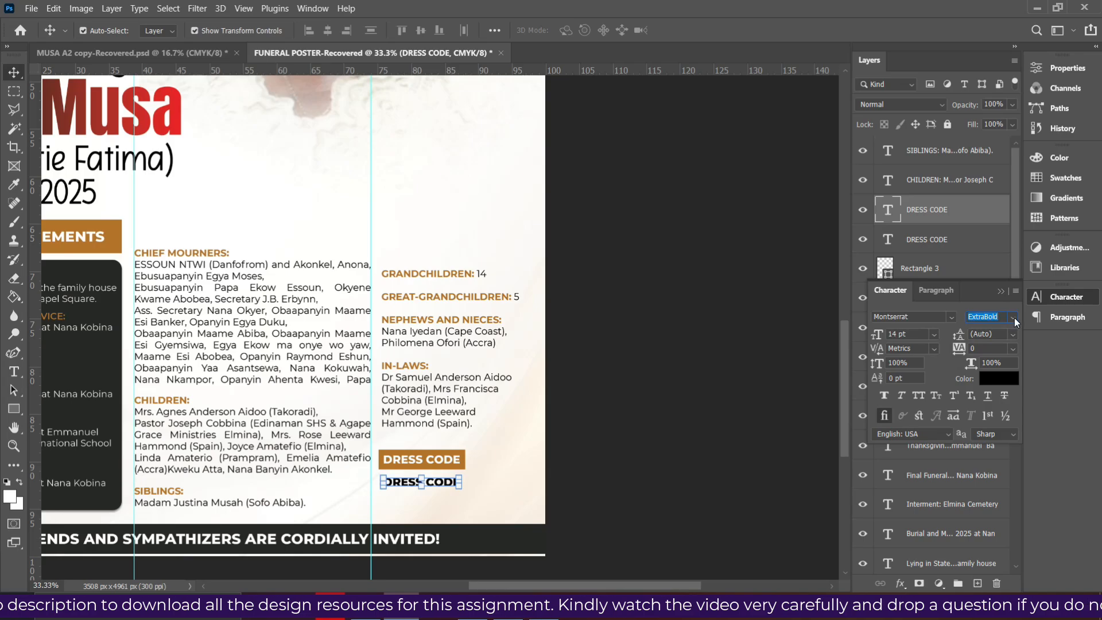
left_click(1013, 318)
left_click(986, 467)
double_click(451, 479)
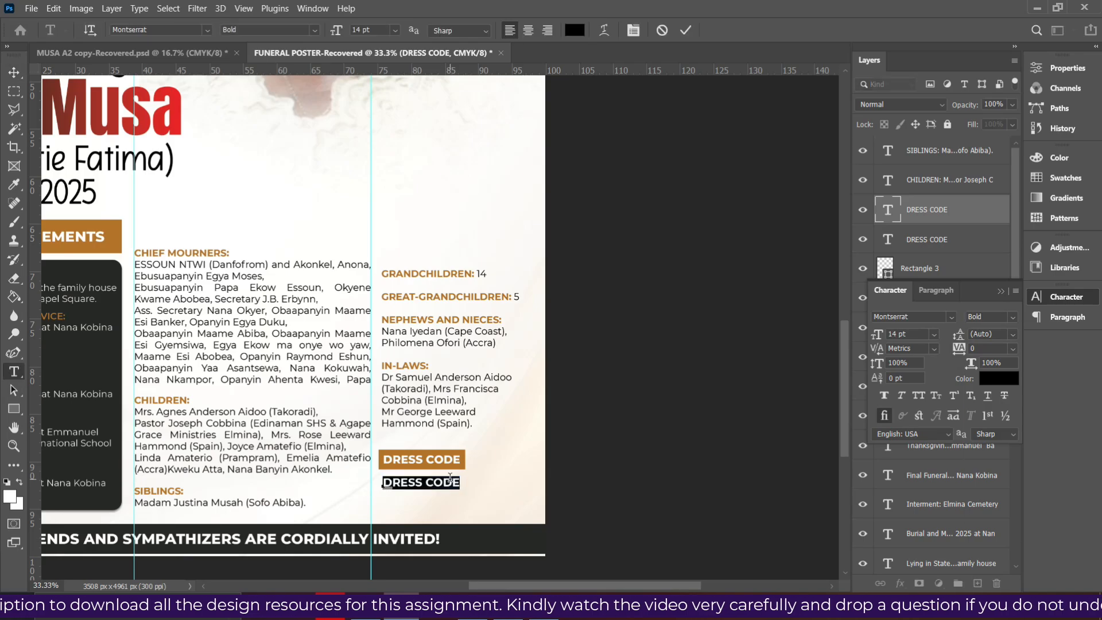
type("SATURDAY- (BLACK OR RED")
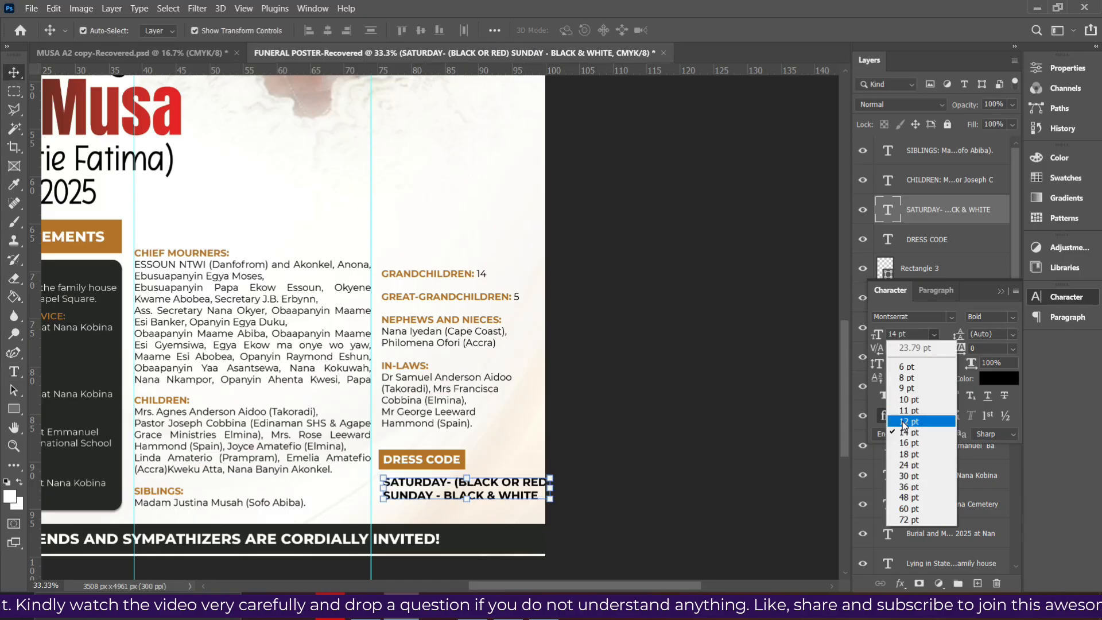
Size the dress-code details to 11 pt and nudge them into place under the label
left_click(902, 421)
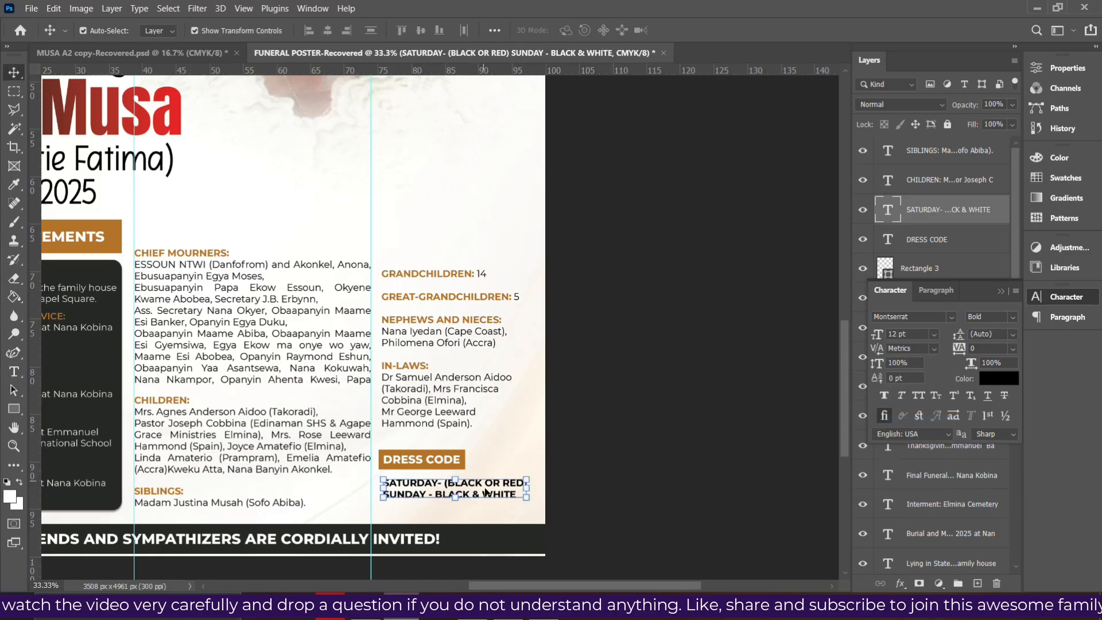
left_click(935, 334)
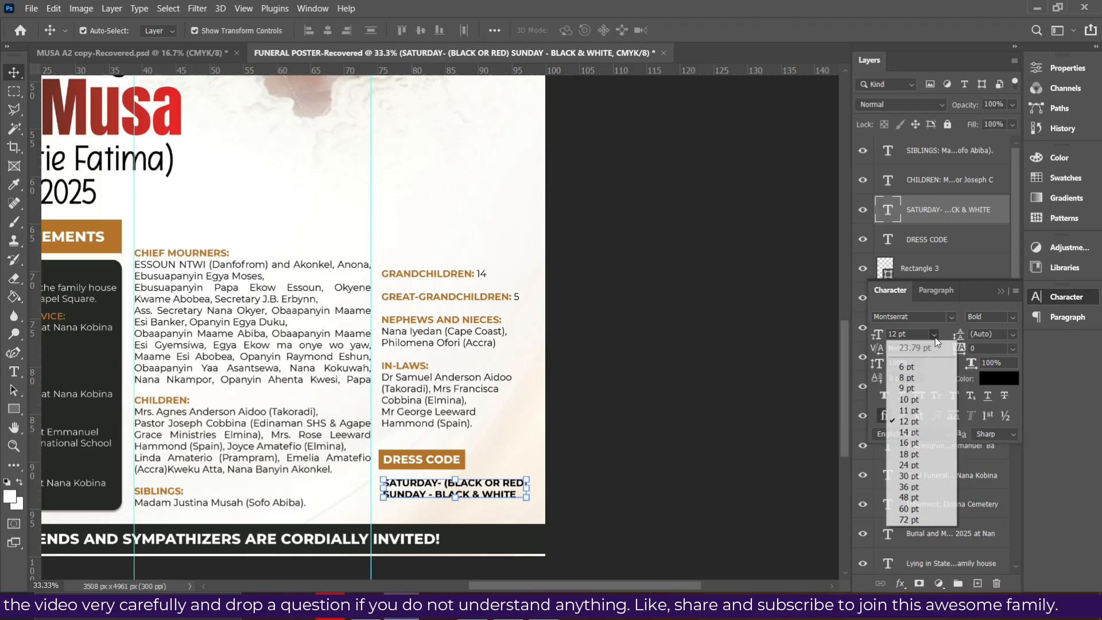
left_click(903, 410)
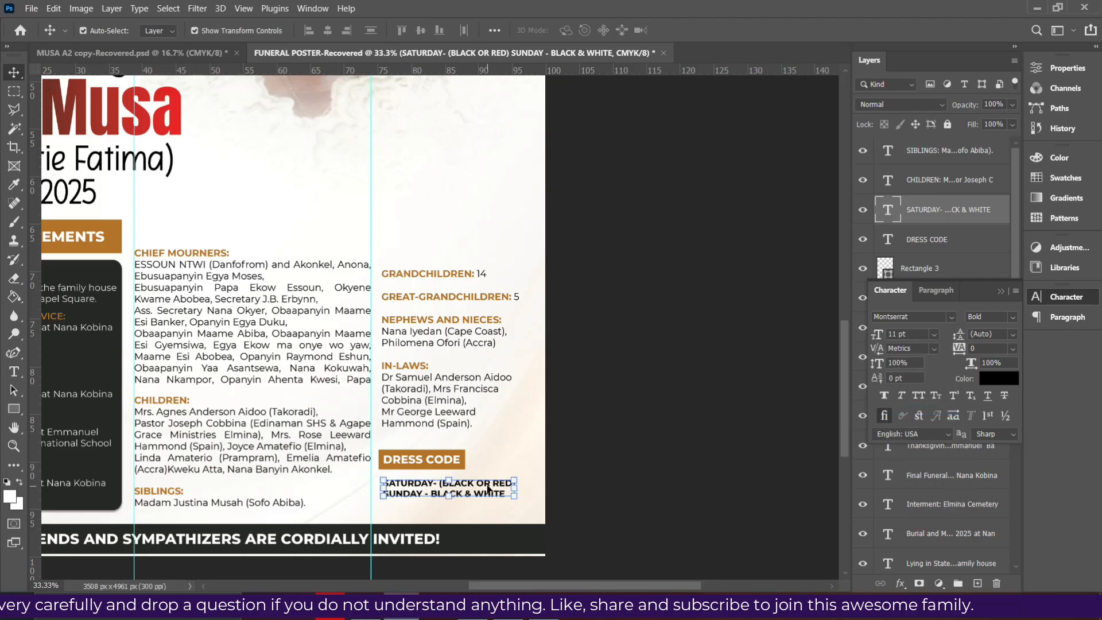
left_click_drag(488, 489, 487, 491)
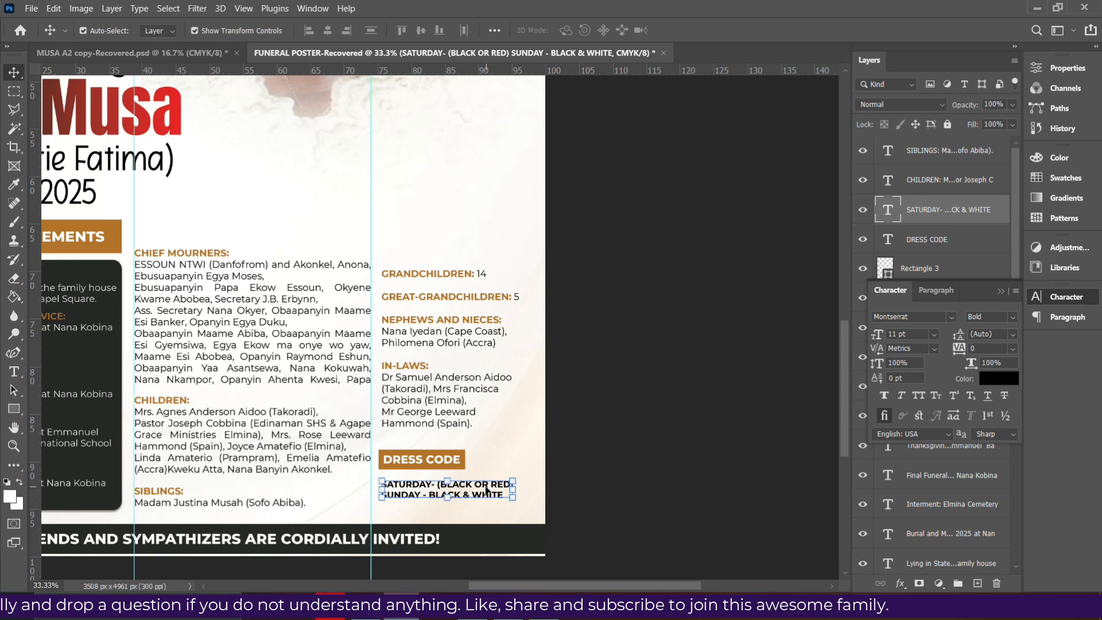
left_click(937, 246, "ctrl")
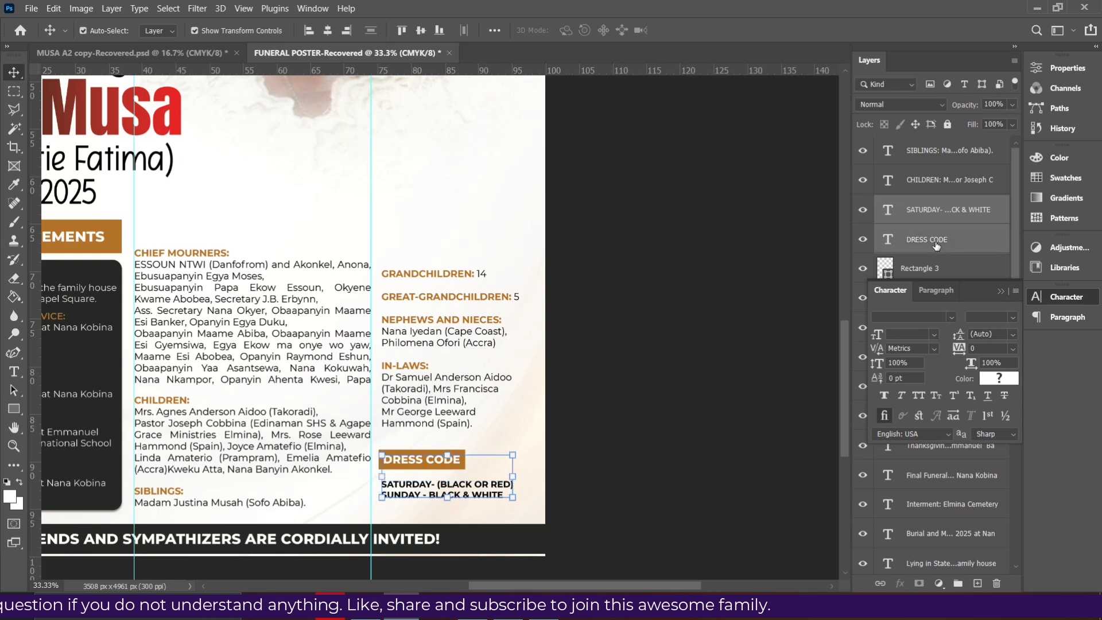
left_click(935, 250)
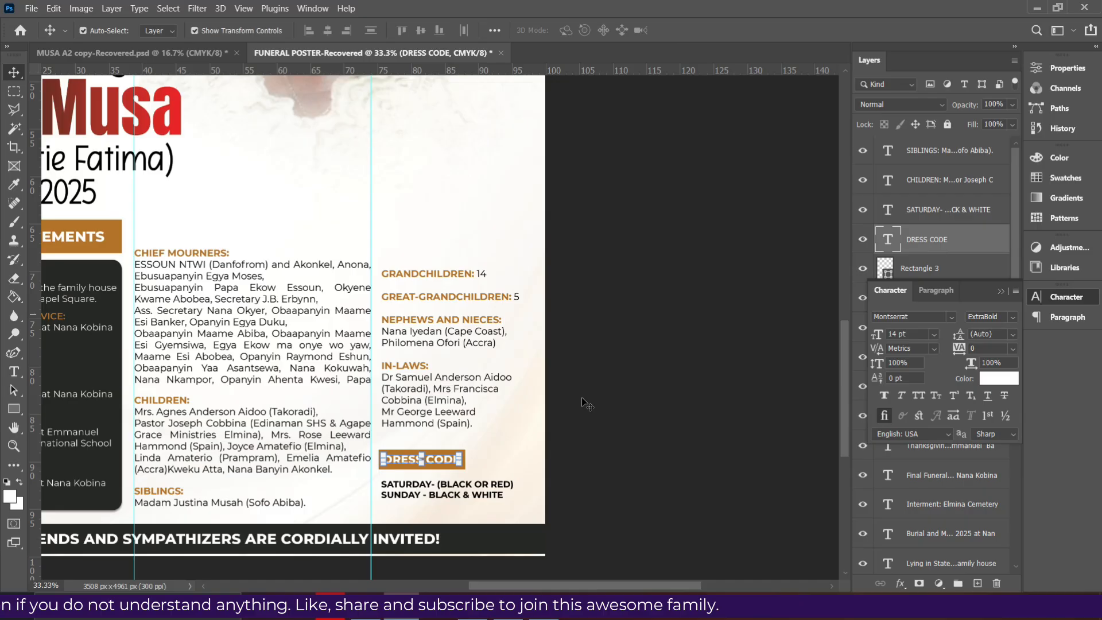
left_click(484, 496)
key("shift+Up")
key("shift+Up")
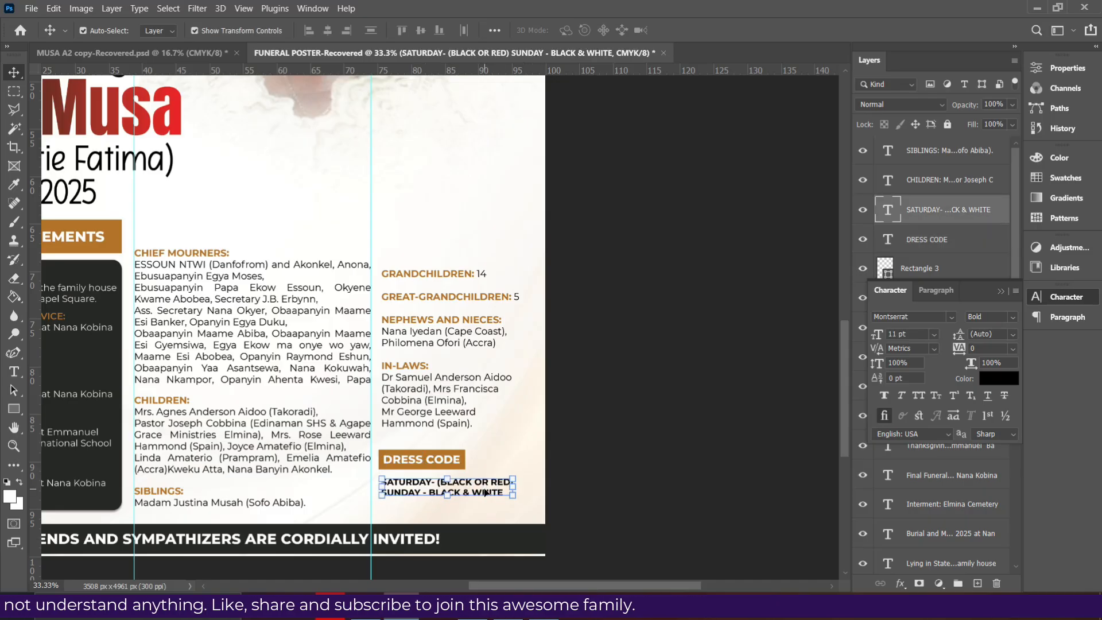
left_click(481, 492)
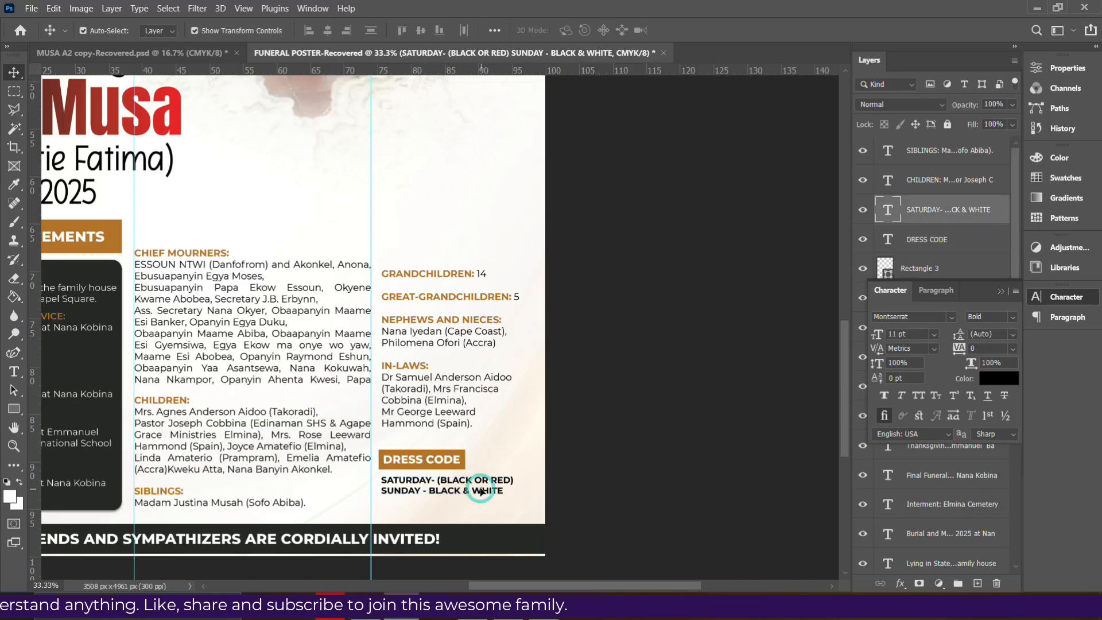
left_click_drag(480, 492, 475, 494)
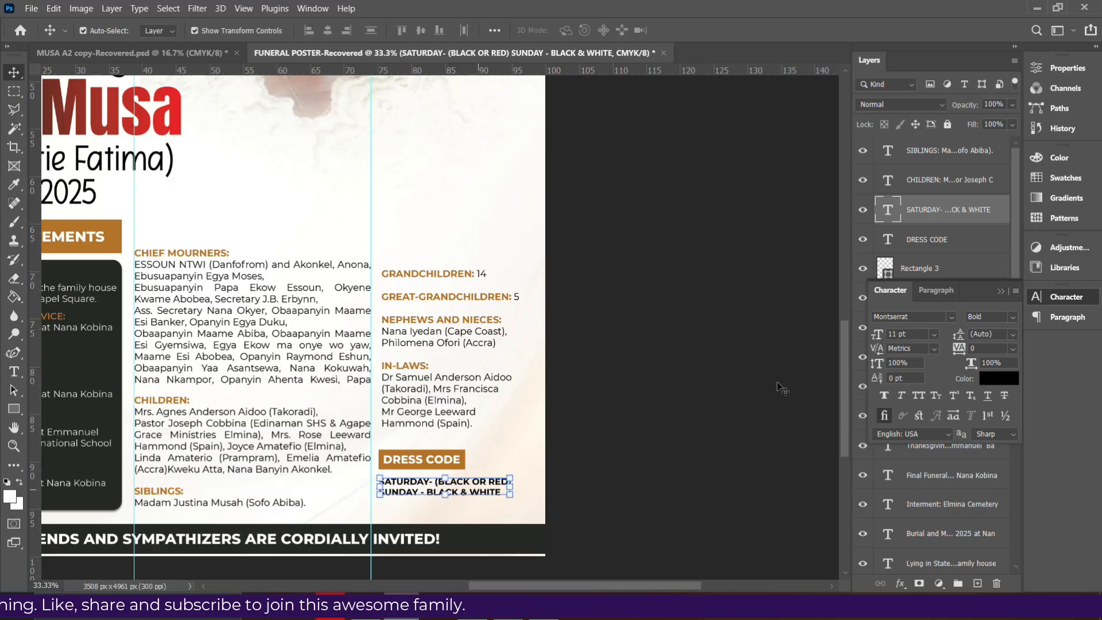
left_click(939, 180, "shift")
Align the left edges of the GRANDCHILDREN block and dress-code details, then fit the poster on screen
left_click(925, 216, "ctrl")
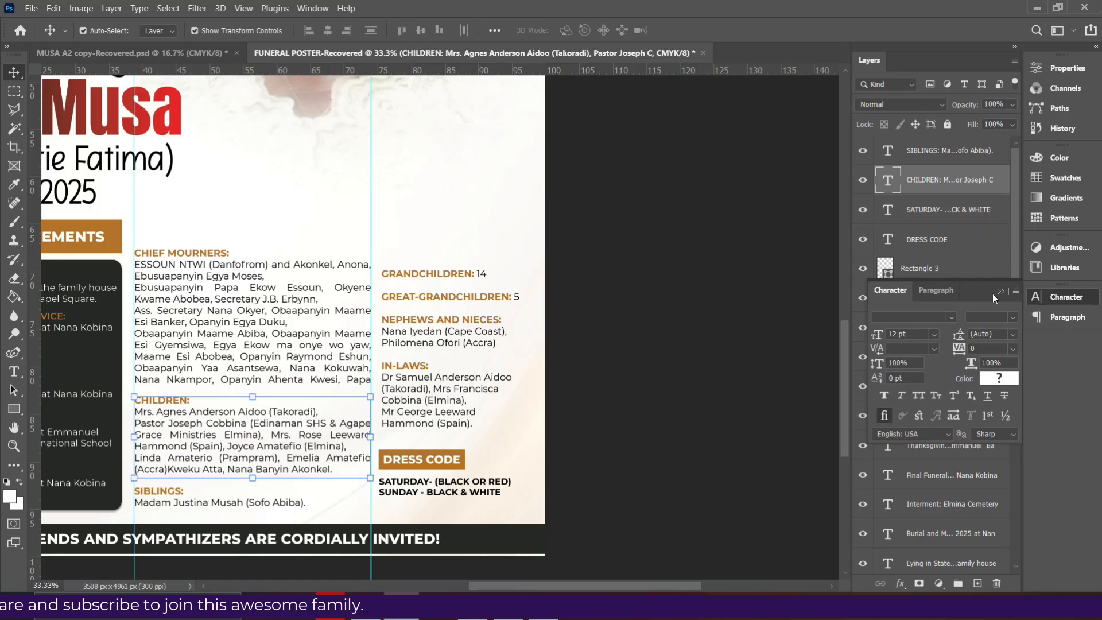
left_click(1001, 291)
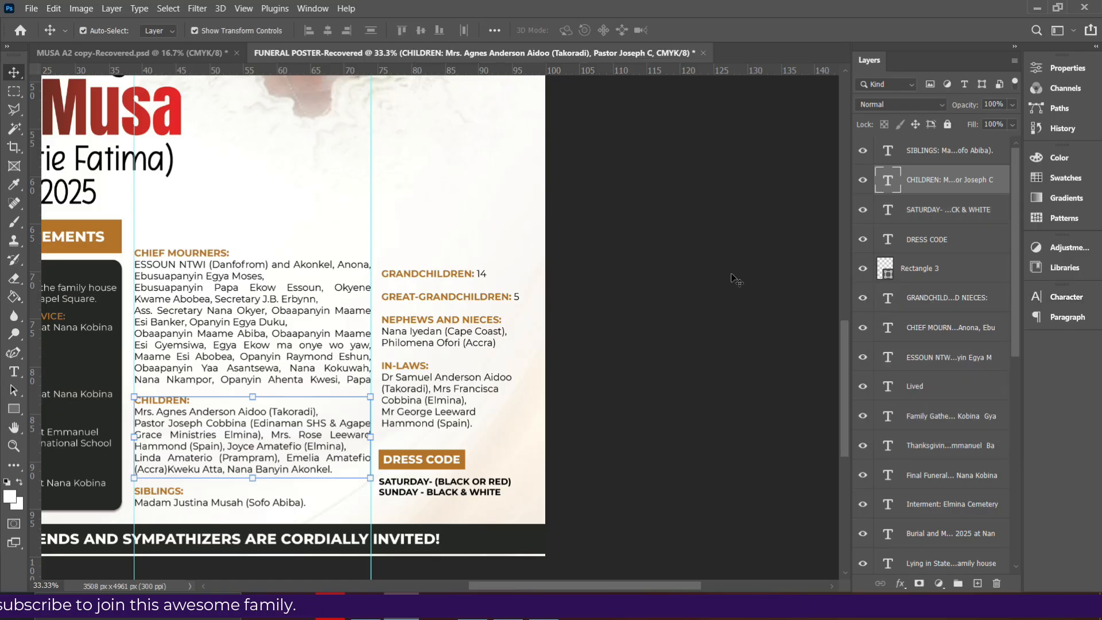
left_click(440, 277, "ctrl")
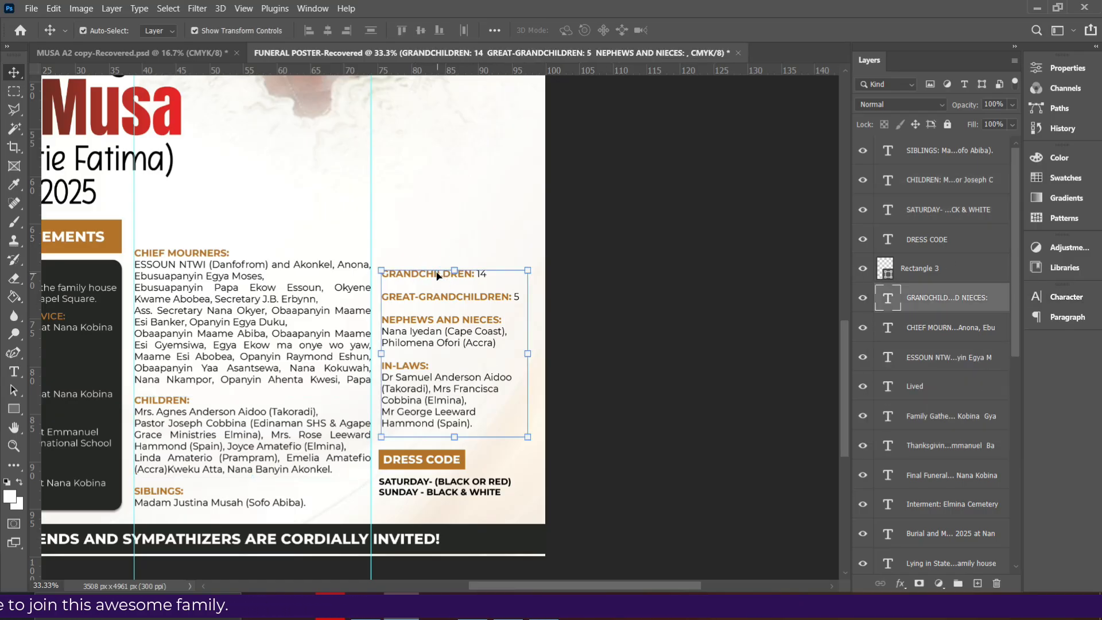
left_click(933, 210, "ctrl")
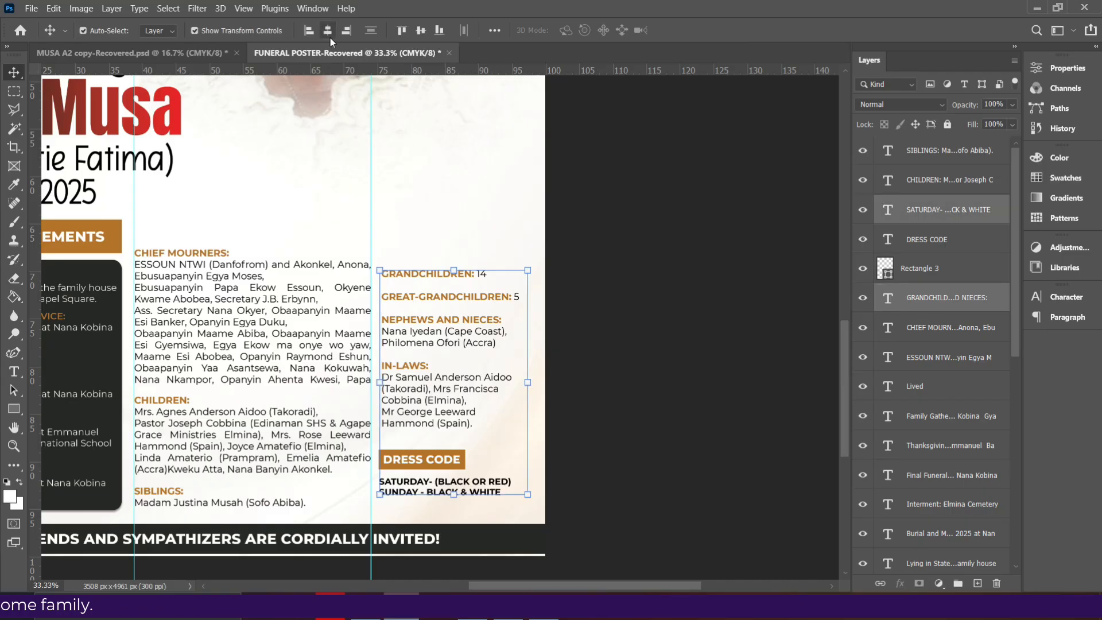
left_click(309, 31)
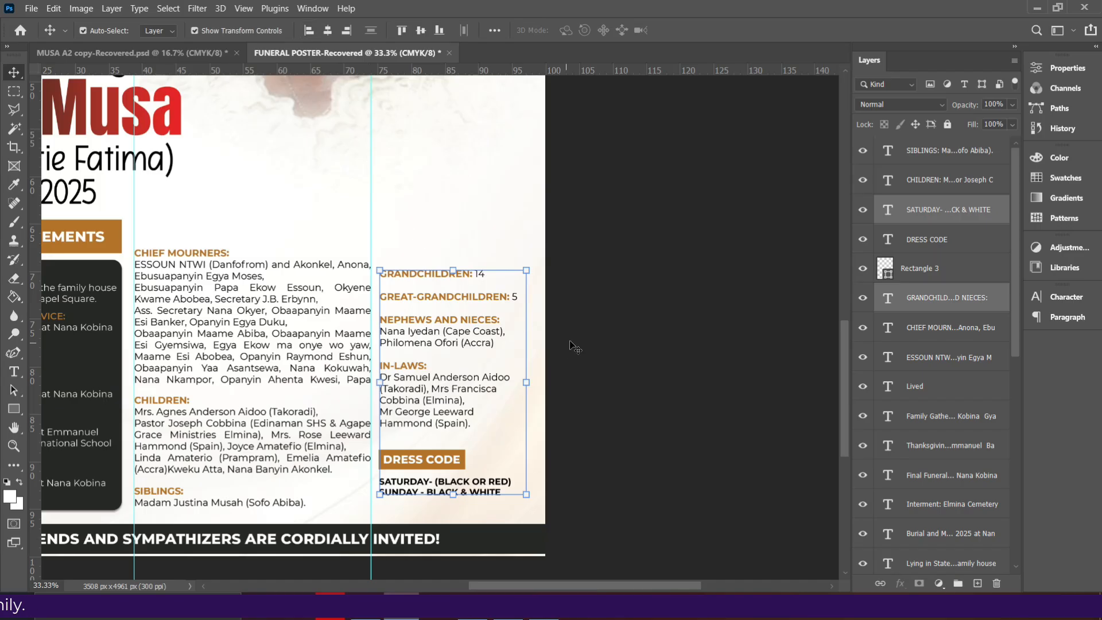
left_click(590, 327)
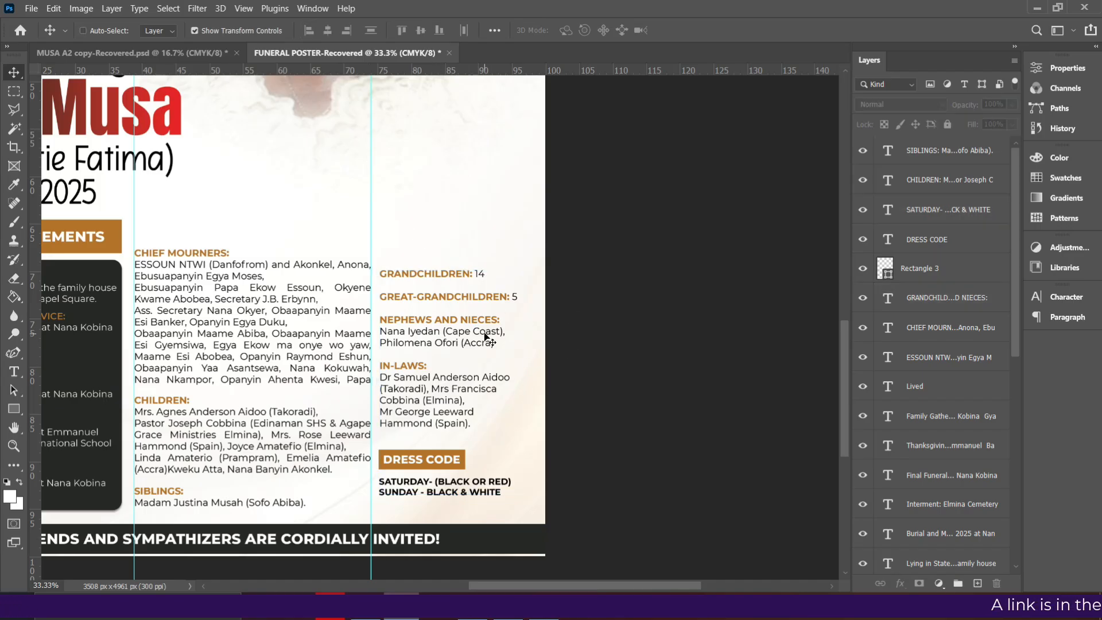
key("ctrl+0")
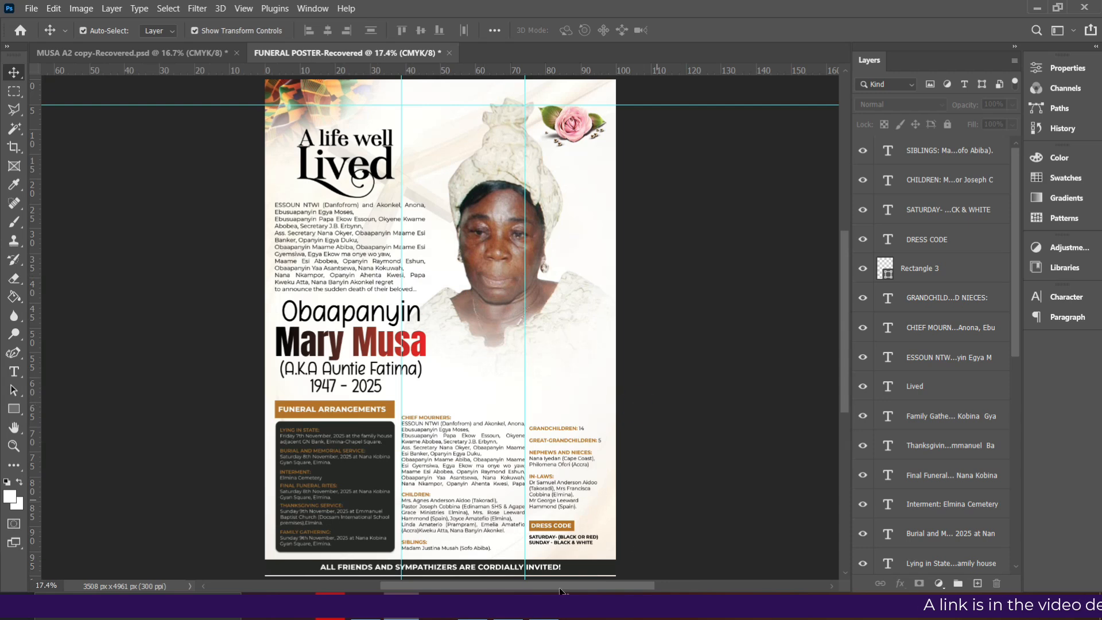
left_click_drag(527, 503, 18, 373)
left_click_drag(360, 410, 23, 289)
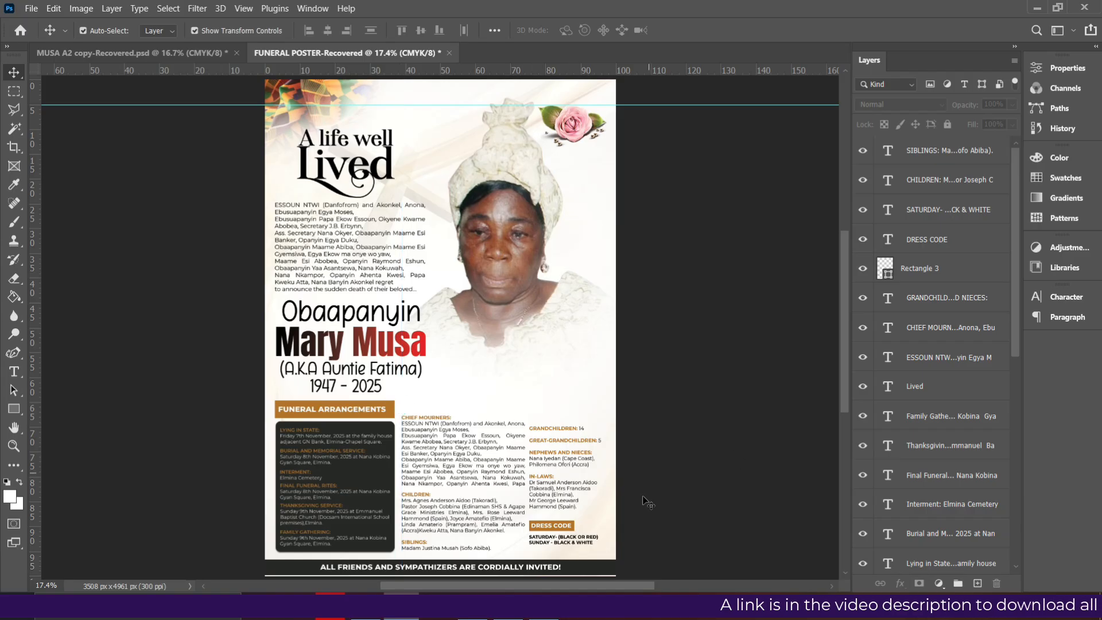
left_click(437, 471)
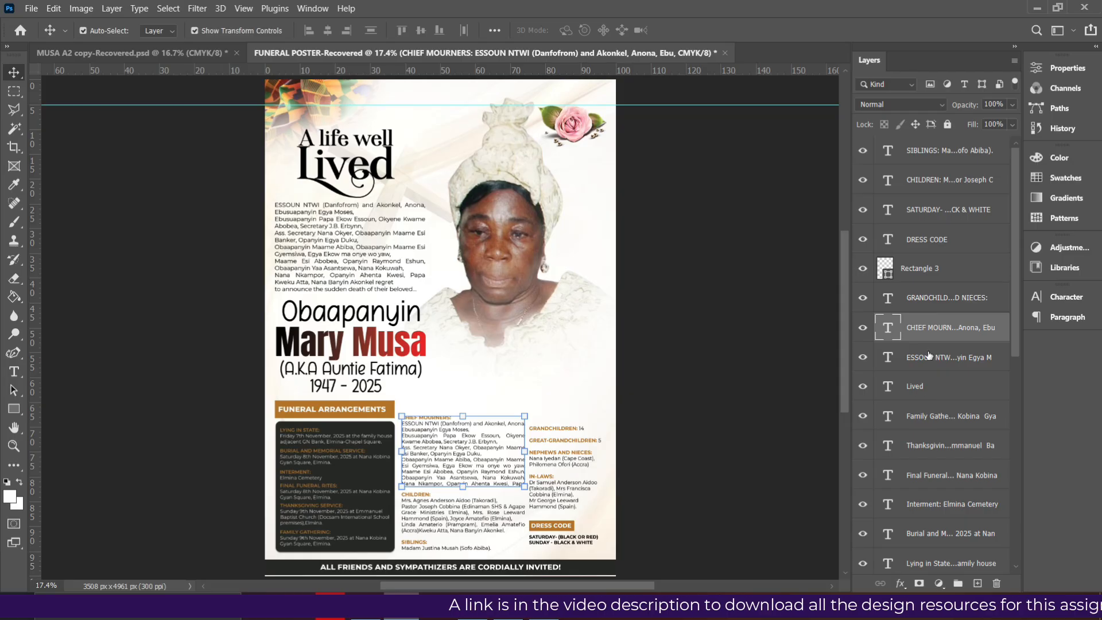
left_click(947, 181, "ctrl")
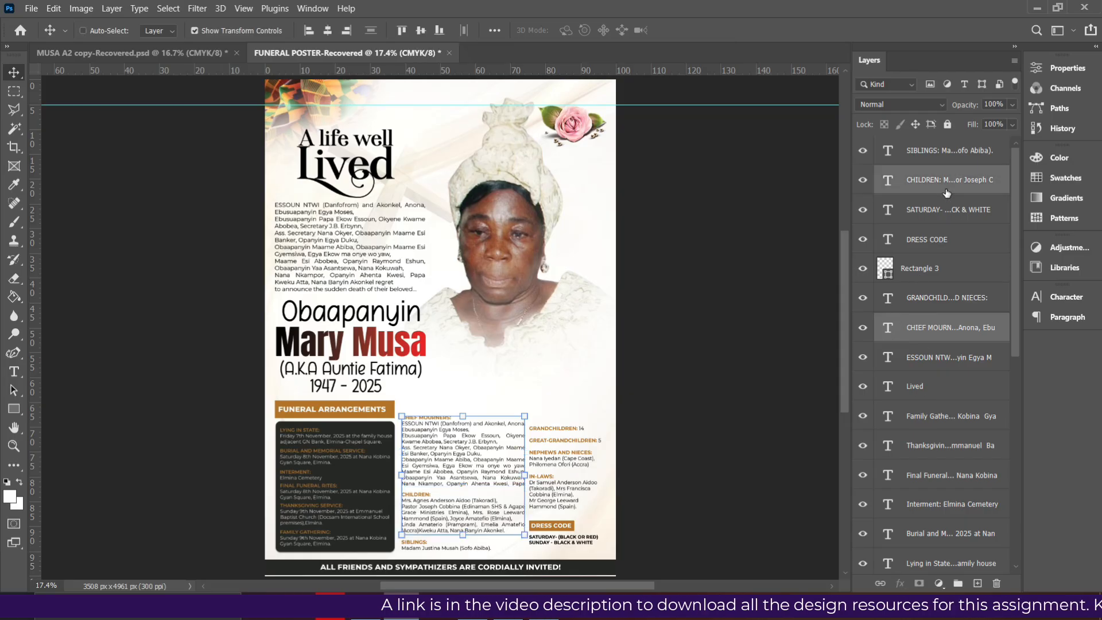
left_click(948, 156, "ctrl")
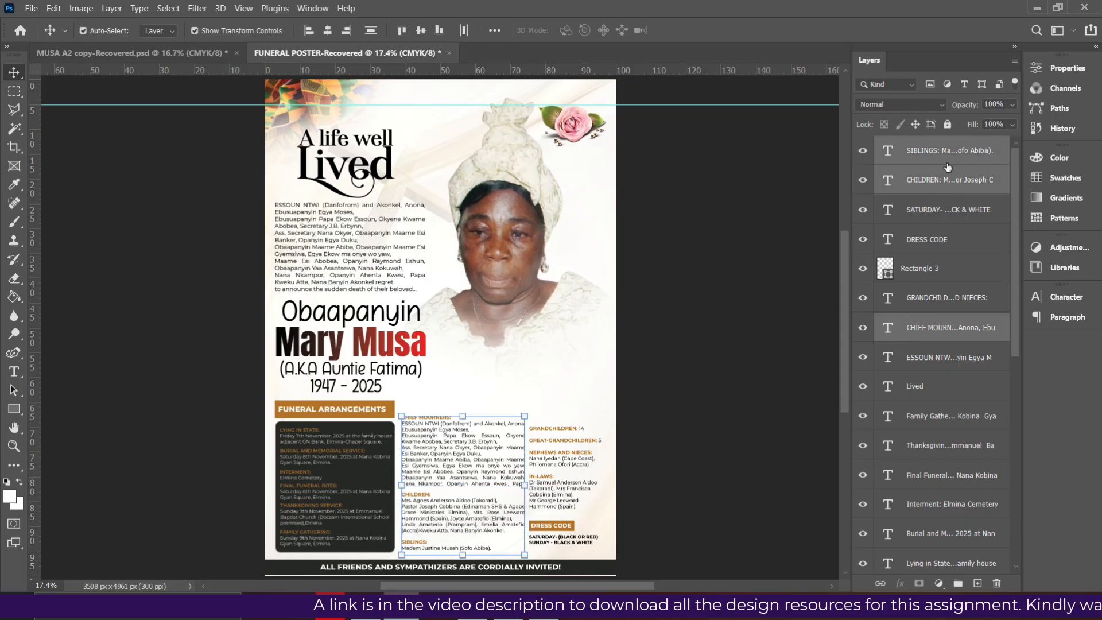
key("shift+Left")
key("shift+Left")
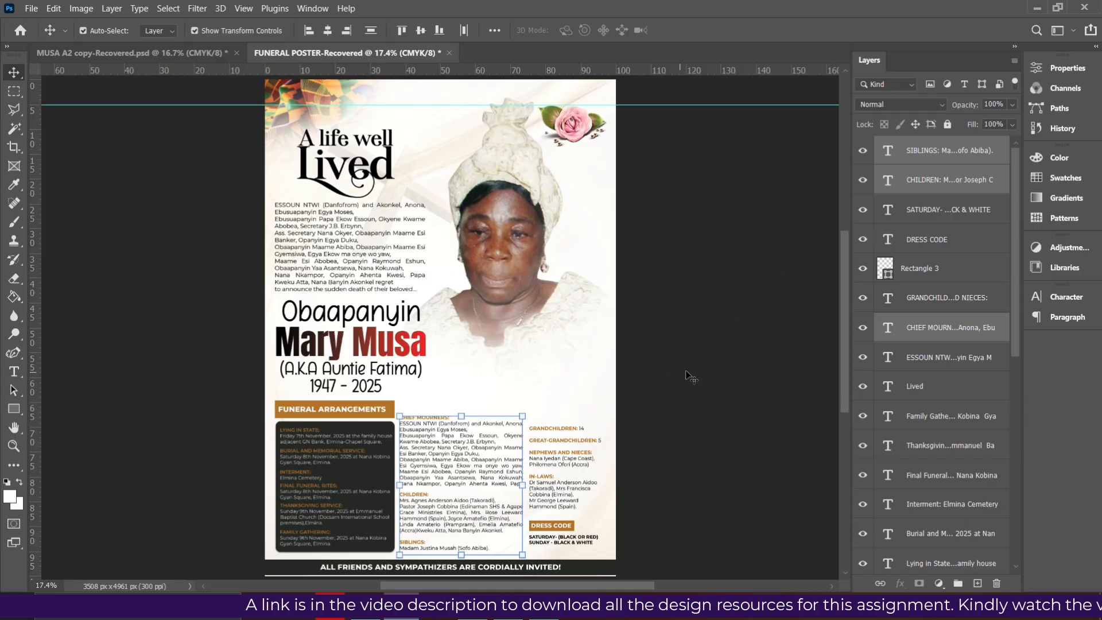
left_click(687, 372)
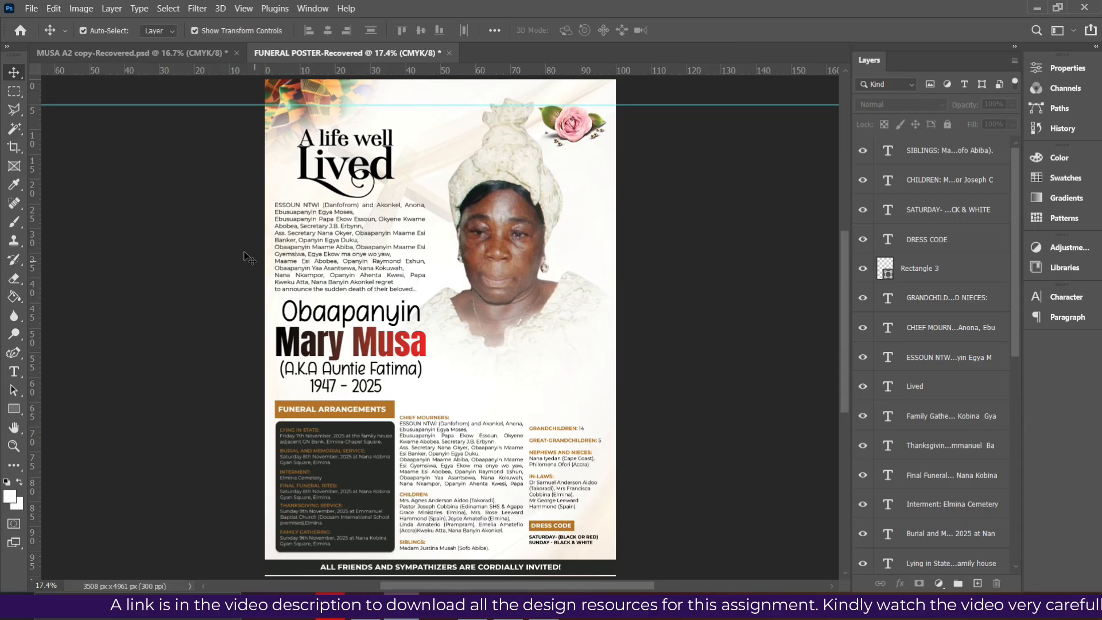
left_click_drag(259, 174, 305, 552)
key("Left")
key("Left")
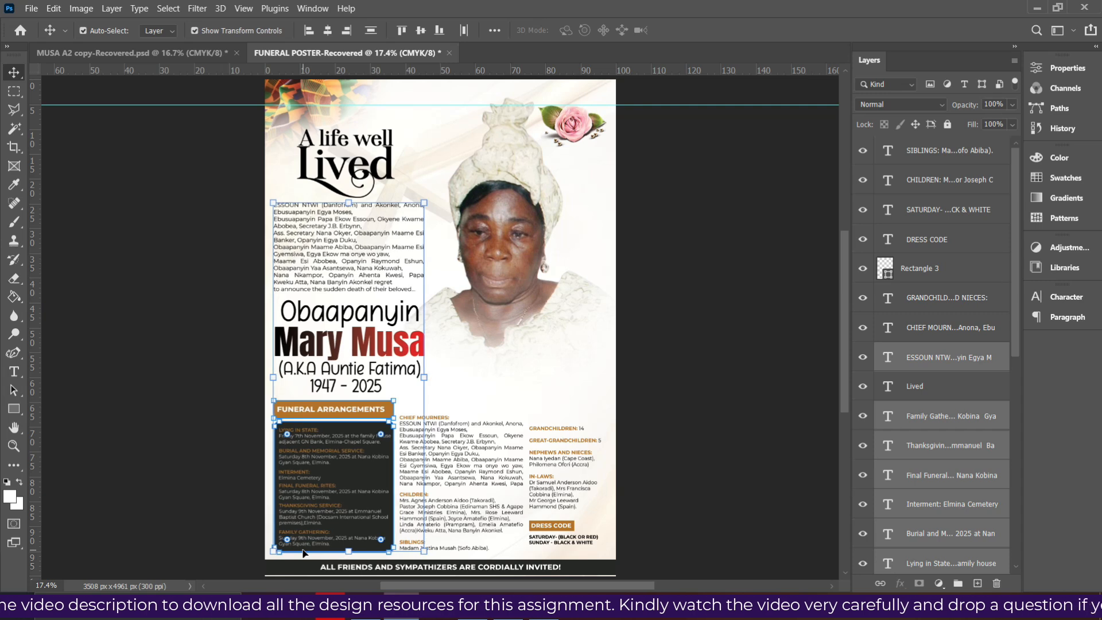
left_click(750, 414)
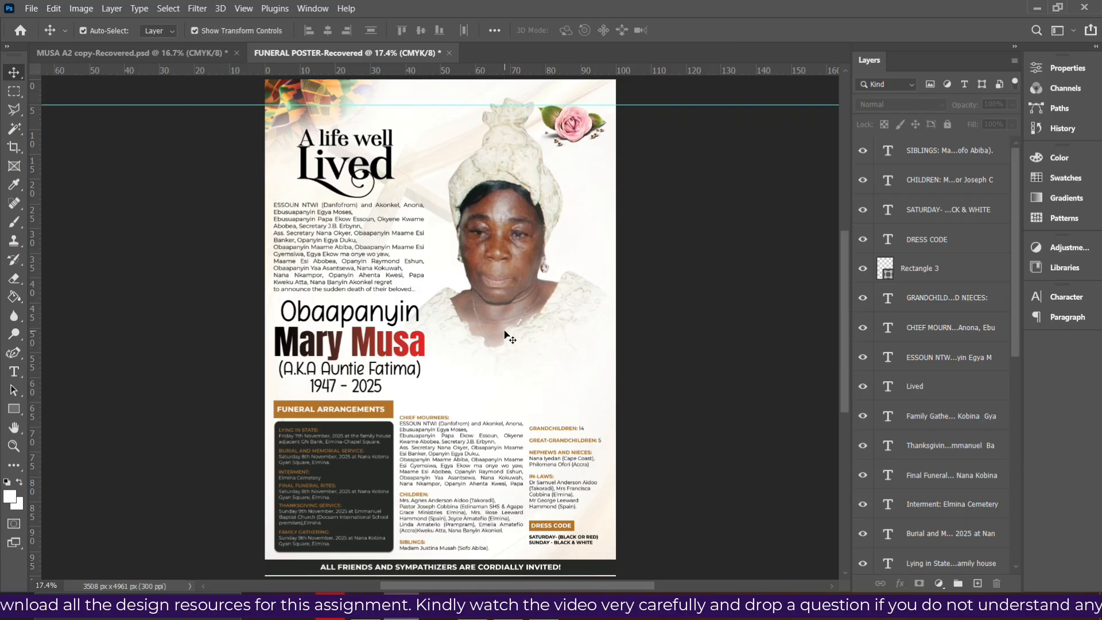
scroll(506, 334, "up", 1)
scroll(505, 345, "down", 3)
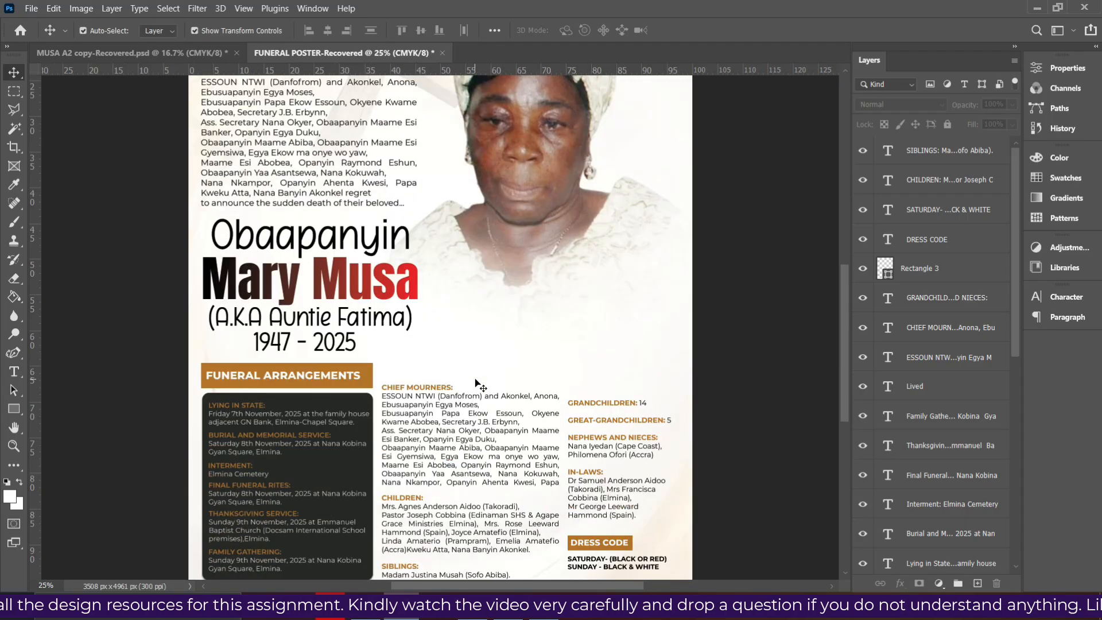
scroll(507, 390, "up", 1)
scroll(677, 388, "up", 1)
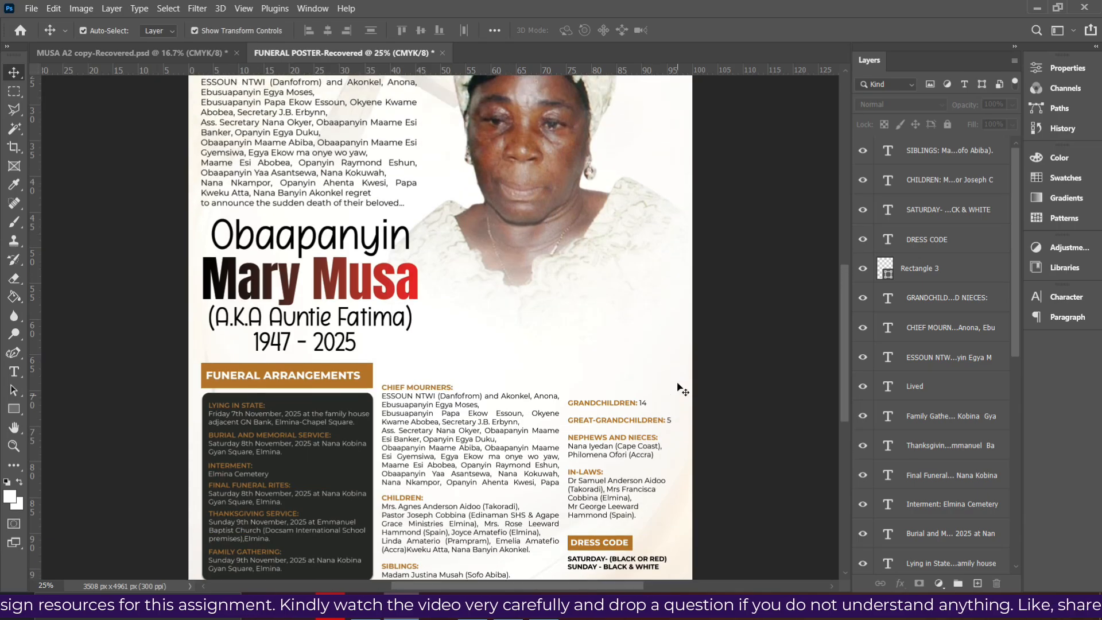
scroll(678, 388, "down", 1)
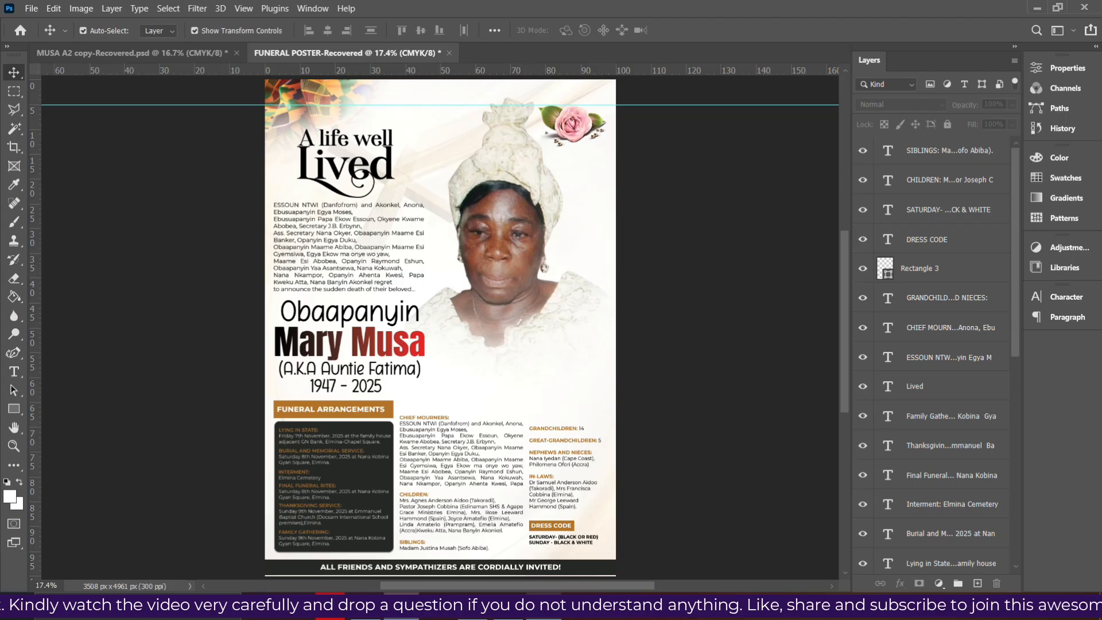
key("alt+Tab")
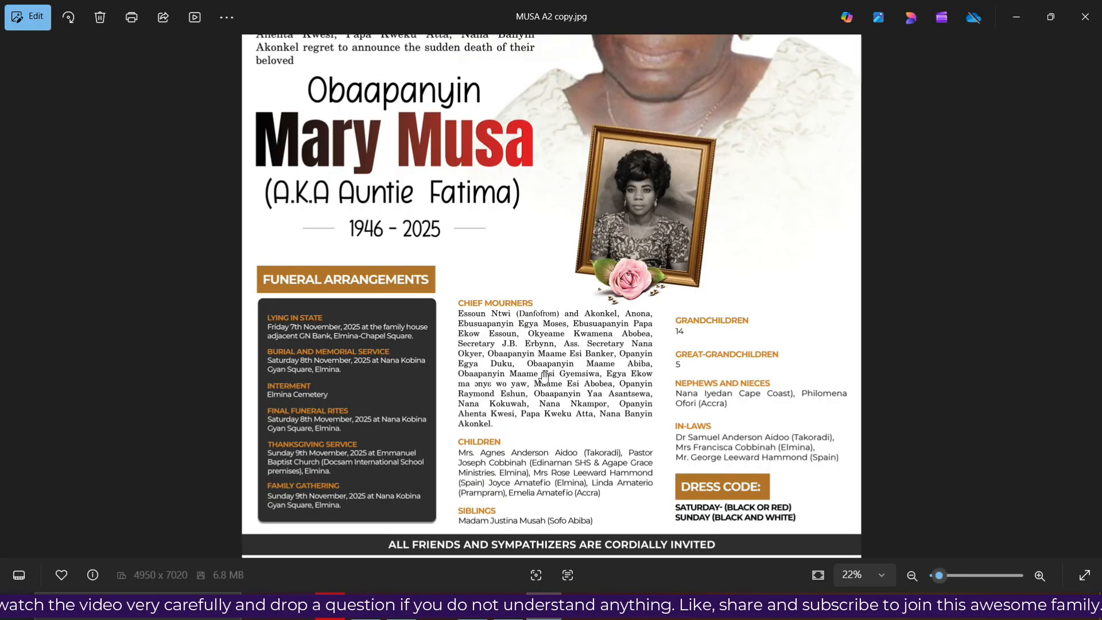
key("alt+Tab")
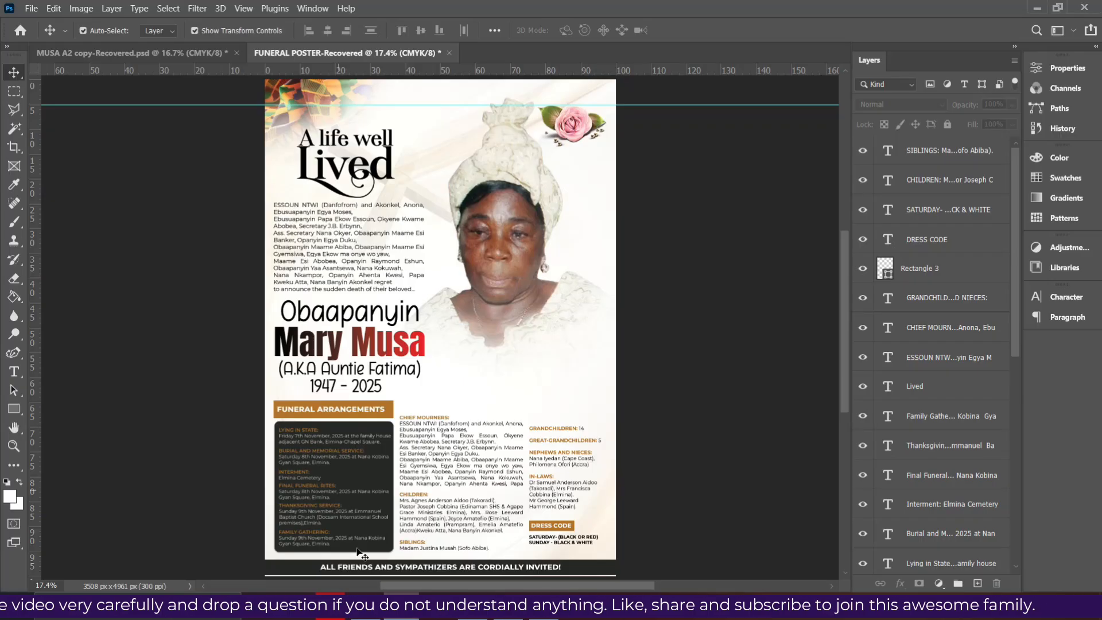
Drag the gold frame PNG onto the poster, scale it to 23.04% and position it on the portrait
left_click(369, 617)
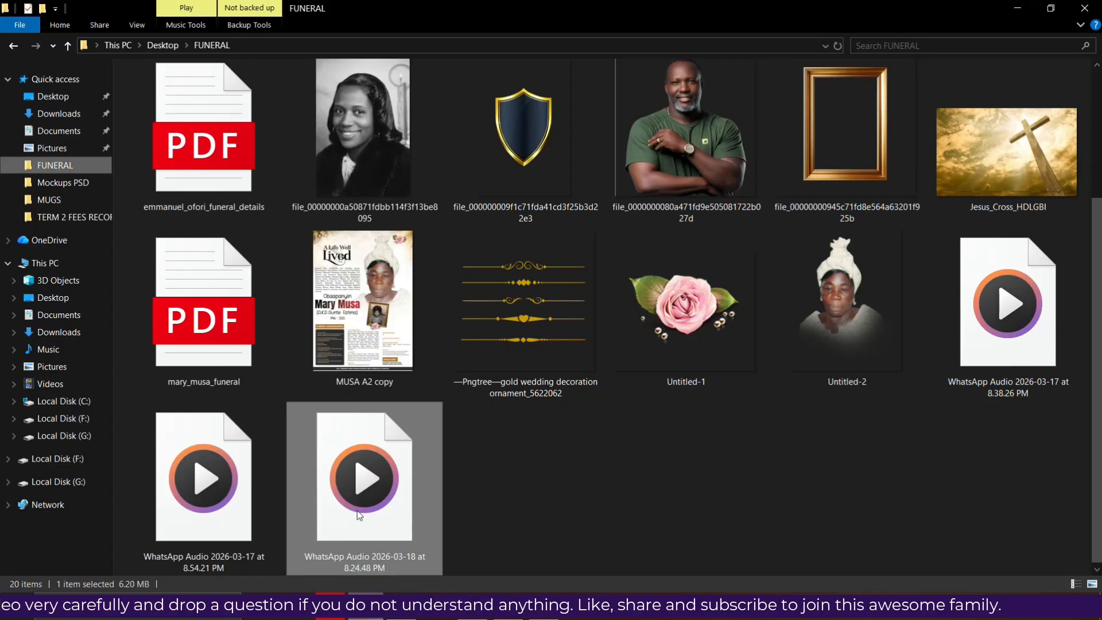
left_click(820, 182)
left_click_drag(820, 181, 513, 322)
left_click_drag(552, 252, 497, 362)
left_click_drag(487, 270, 490, 290)
left_click_drag(506, 347, 514, 358)
left_click_drag(496, 411, 497, 401)
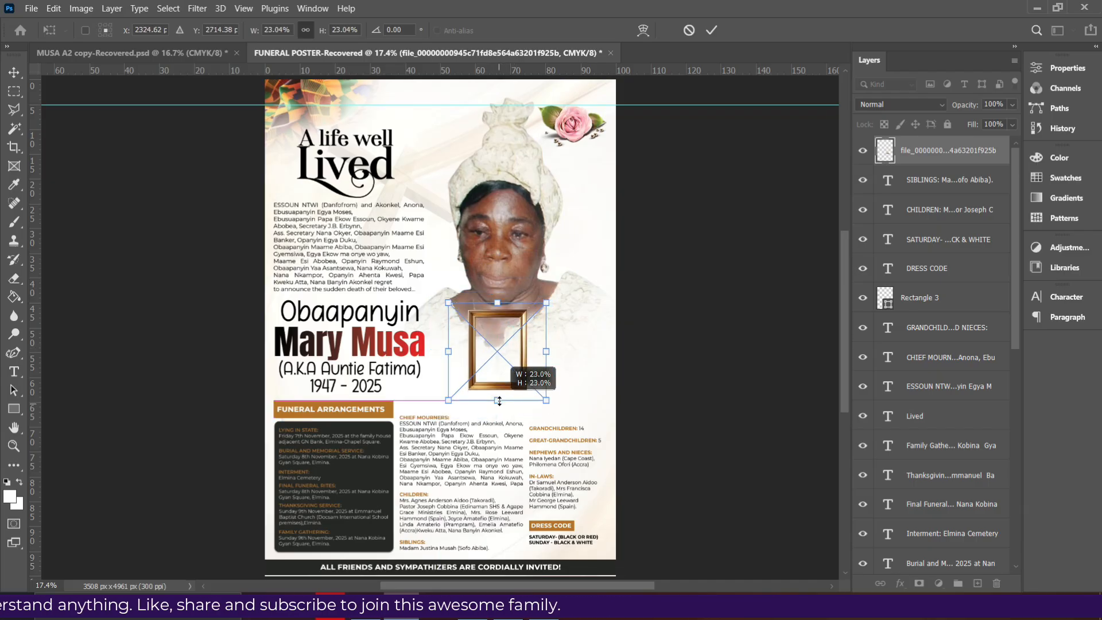
key("ctrl+plus")
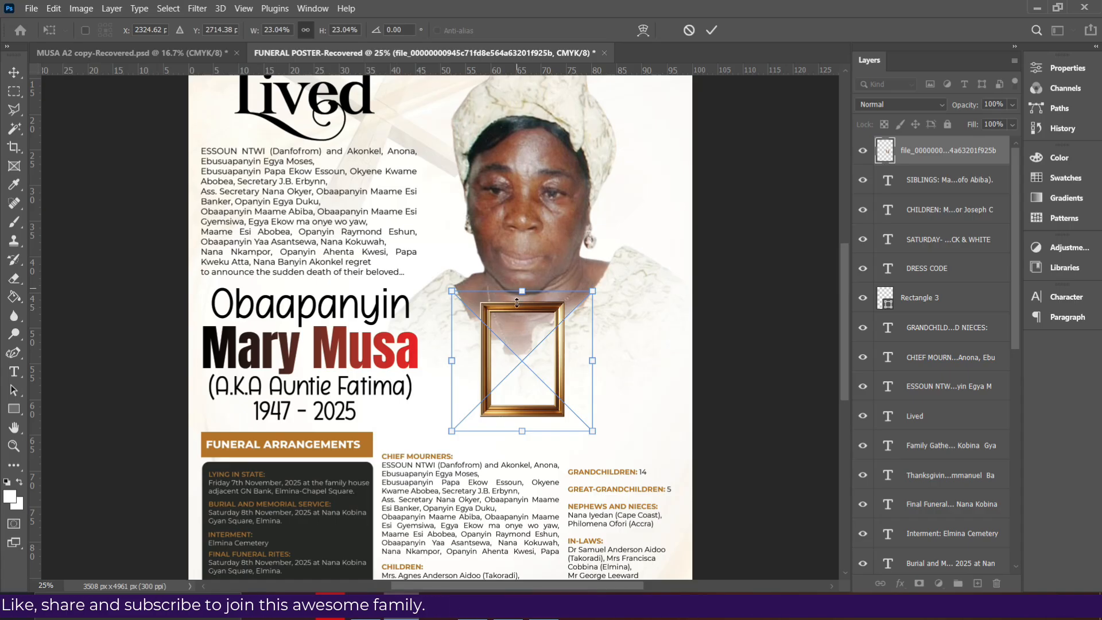
left_click_drag(509, 348, 506, 359)
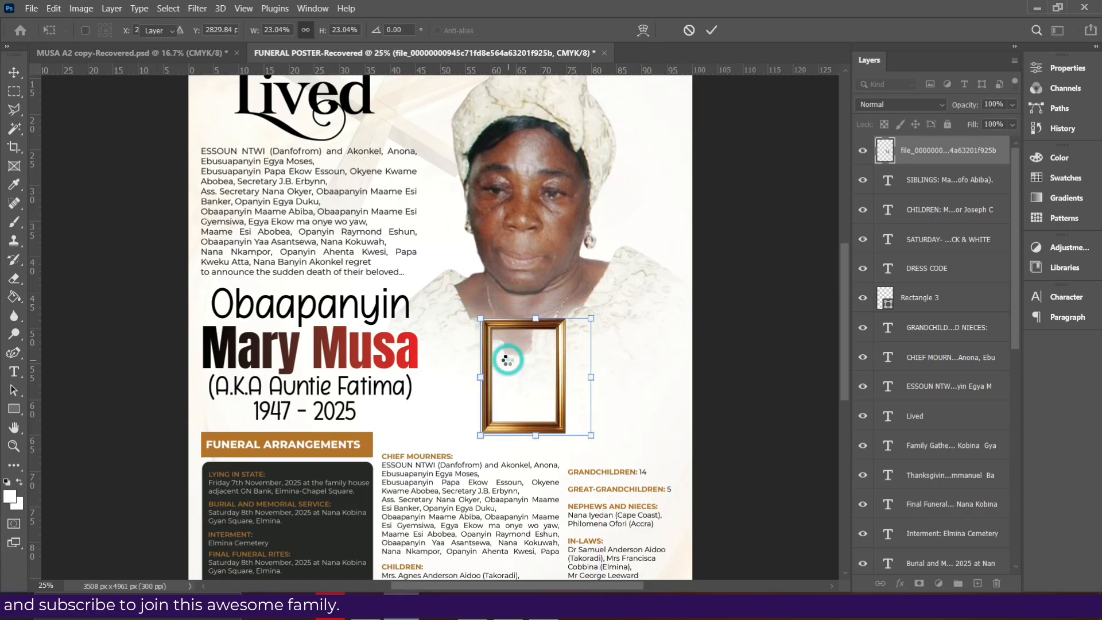
Draw a 490 × 672 px rectangle in the frame opening and move Rectangle 4 beneath the frame layer
left_click(13, 409)
right_click(14, 409)
left_click(86, 444)
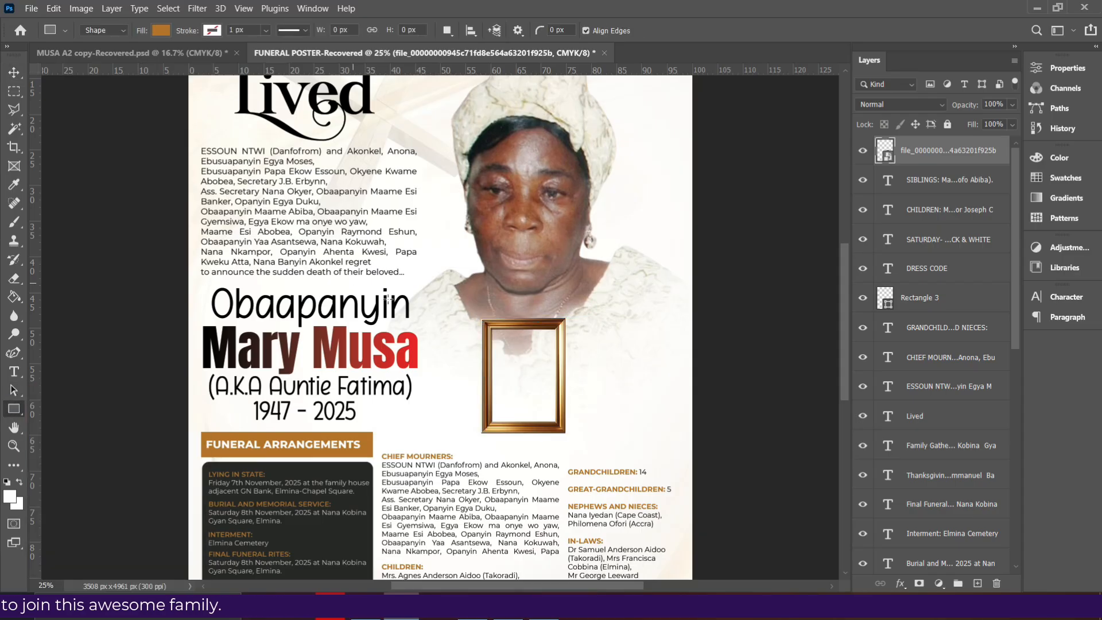
left_click_drag(489, 328, 561, 426)
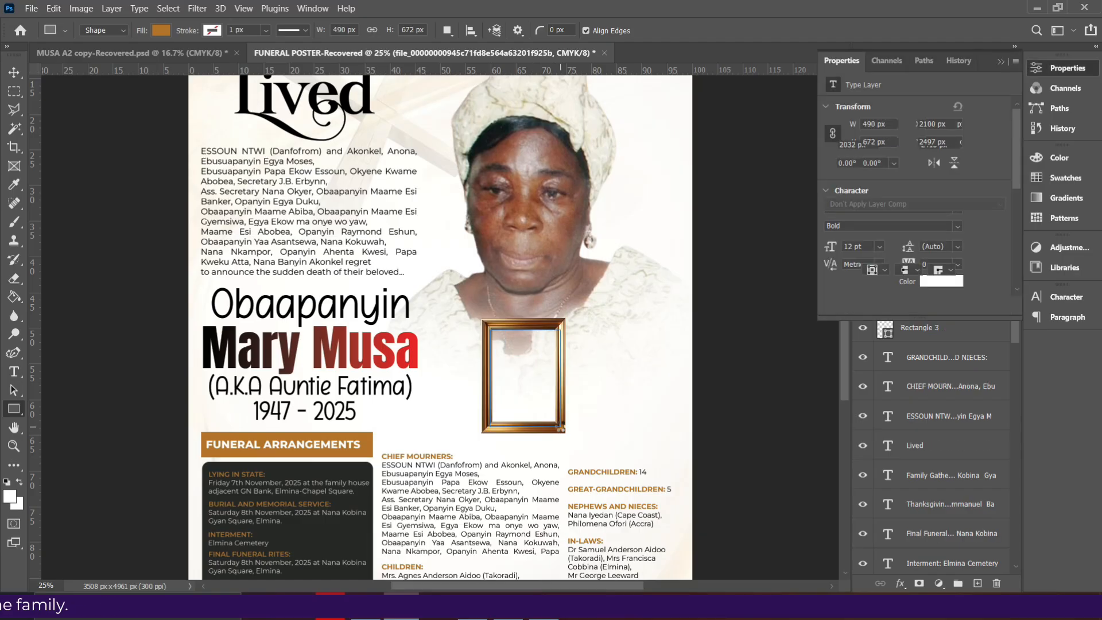
left_click(14, 72)
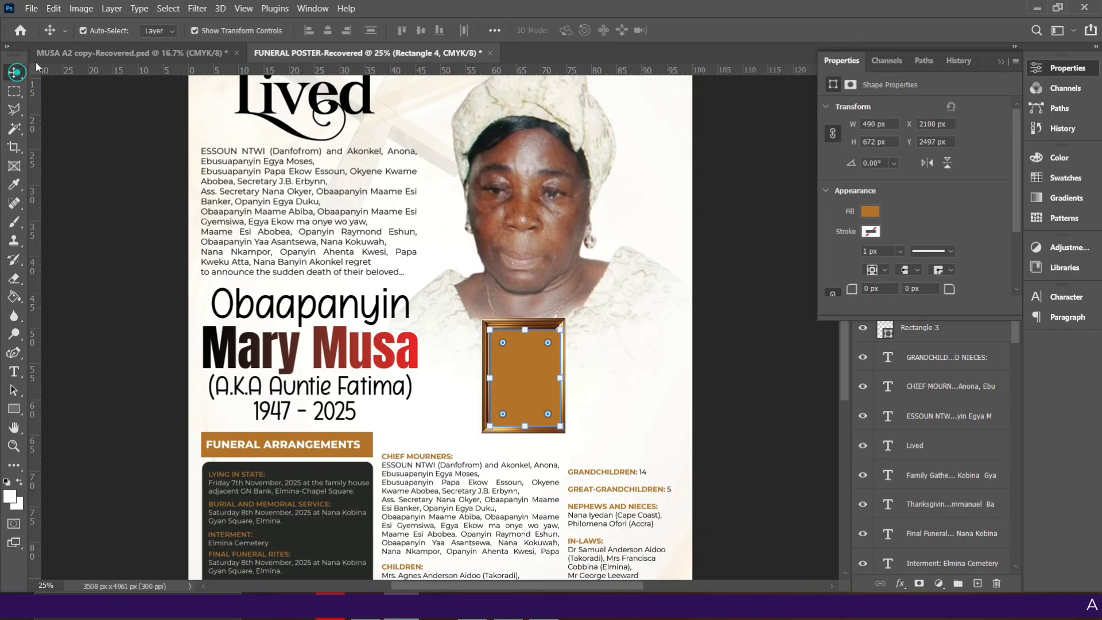
left_click(1002, 61)
left_click_drag(942, 164, 944, 193)
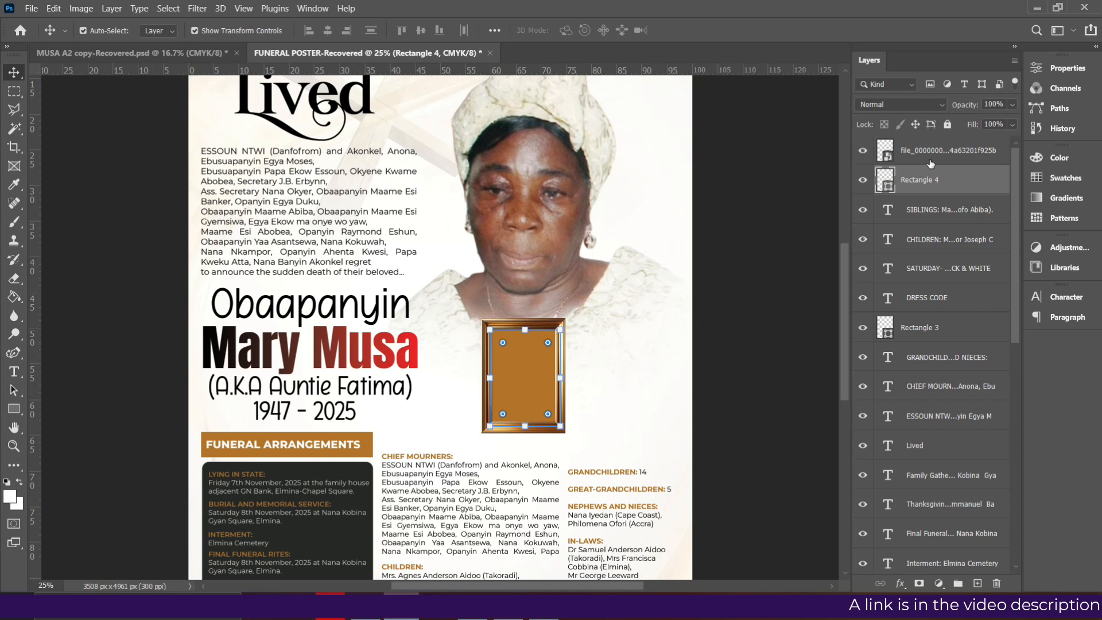
Place the black-and-white portrait photo in the poster and scale it over the gold frame's opening
key("alt+Tab")
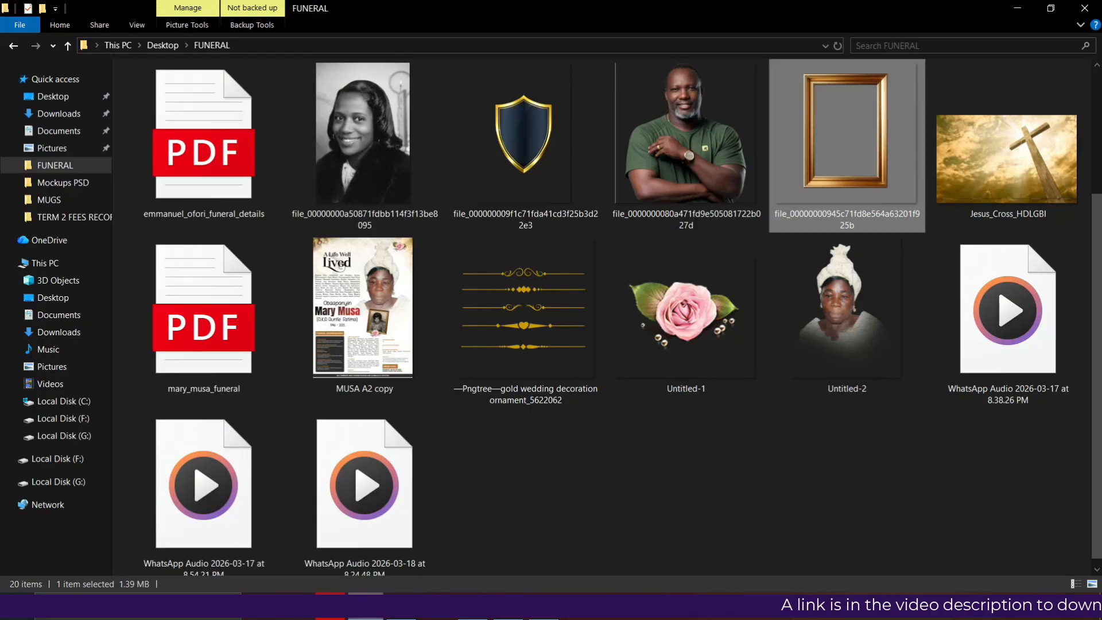
left_click(353, 177)
left_click_drag(352, 171, 479, 424)
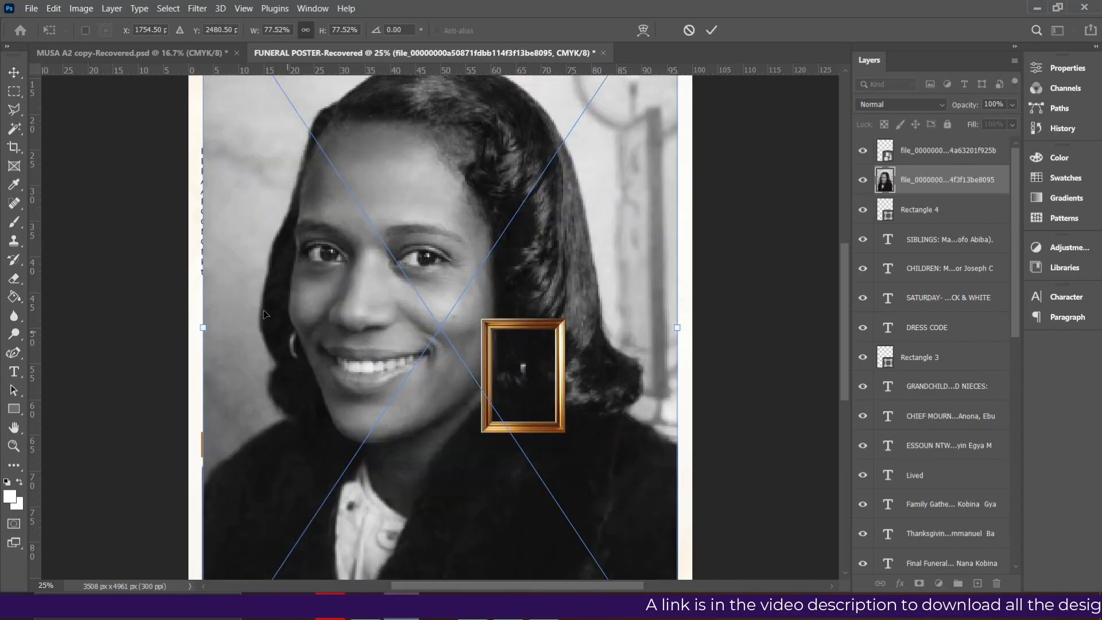
left_click_drag(199, 322, 539, 370)
left_click_drag(508, 407, 501, 428)
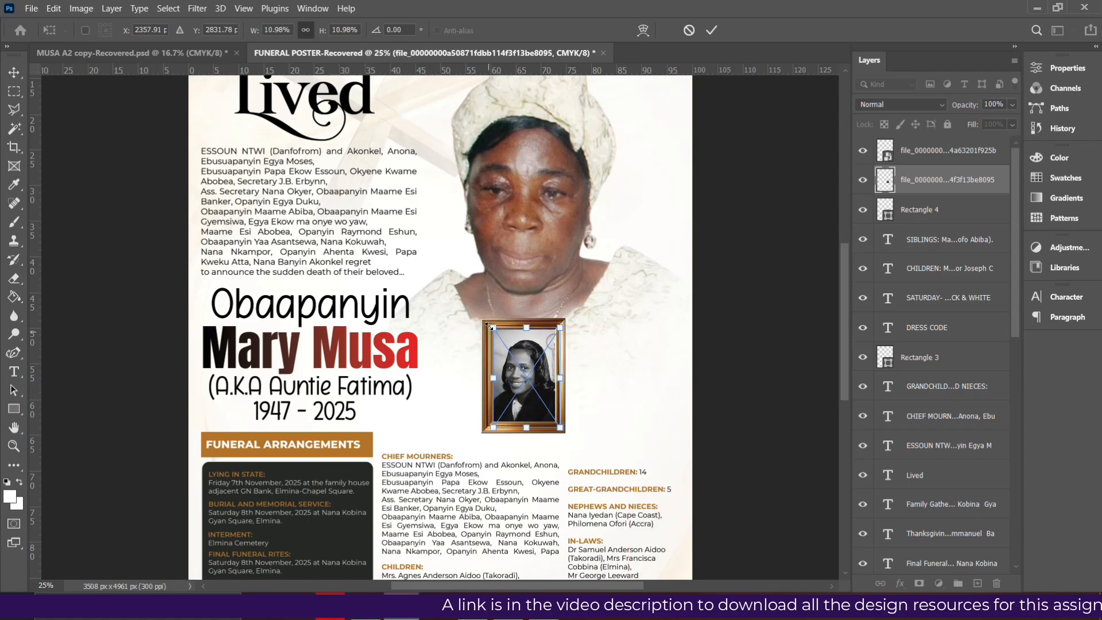
left_click_drag(487, 325, 482, 319)
double_click(521, 364)
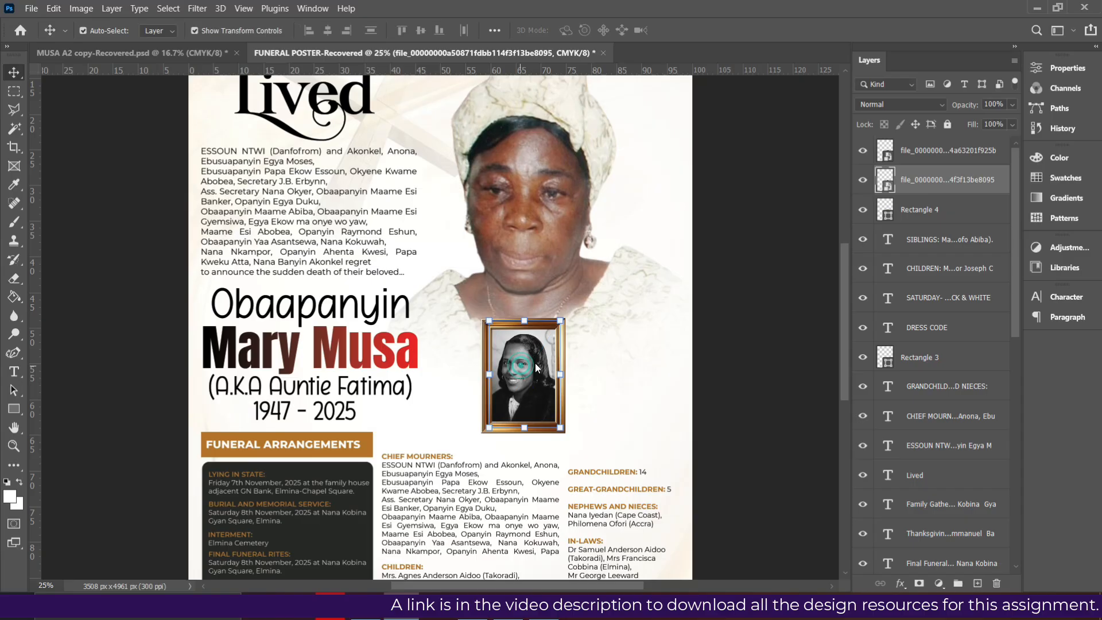
Clip the portrait to the rectangle inside the frame and nudge it down and left
right_click(958, 183)
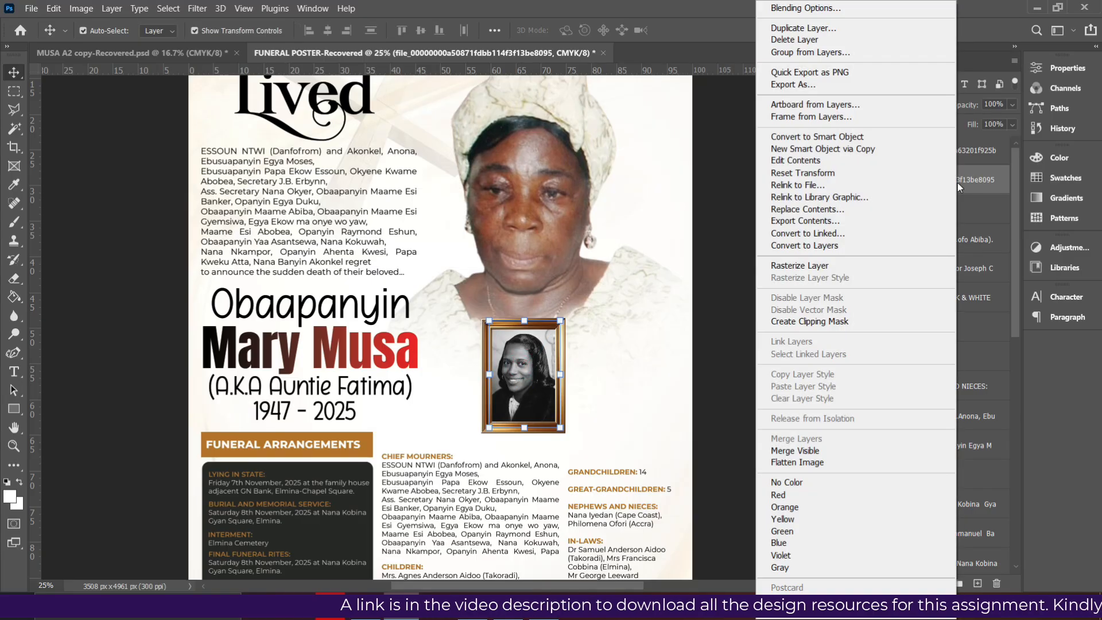
left_click(842, 322)
key("Down")
key("Down")
key("Left")
key("Left")
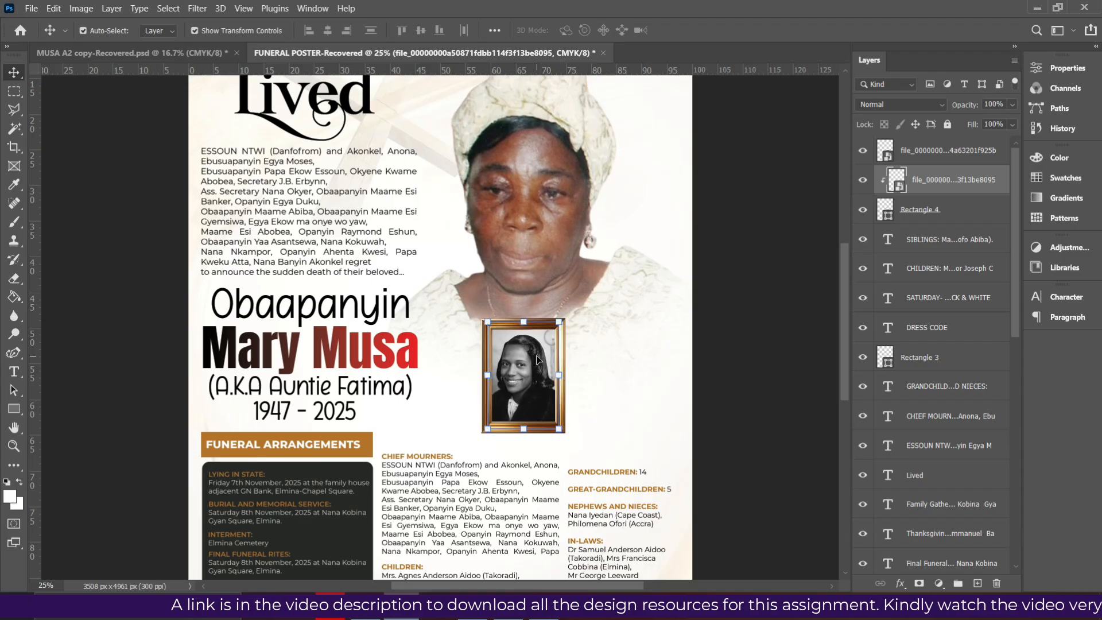
Merge the frame, portrait and Rectangle 4 layers into one layer
left_click(930, 163, "ctrl")
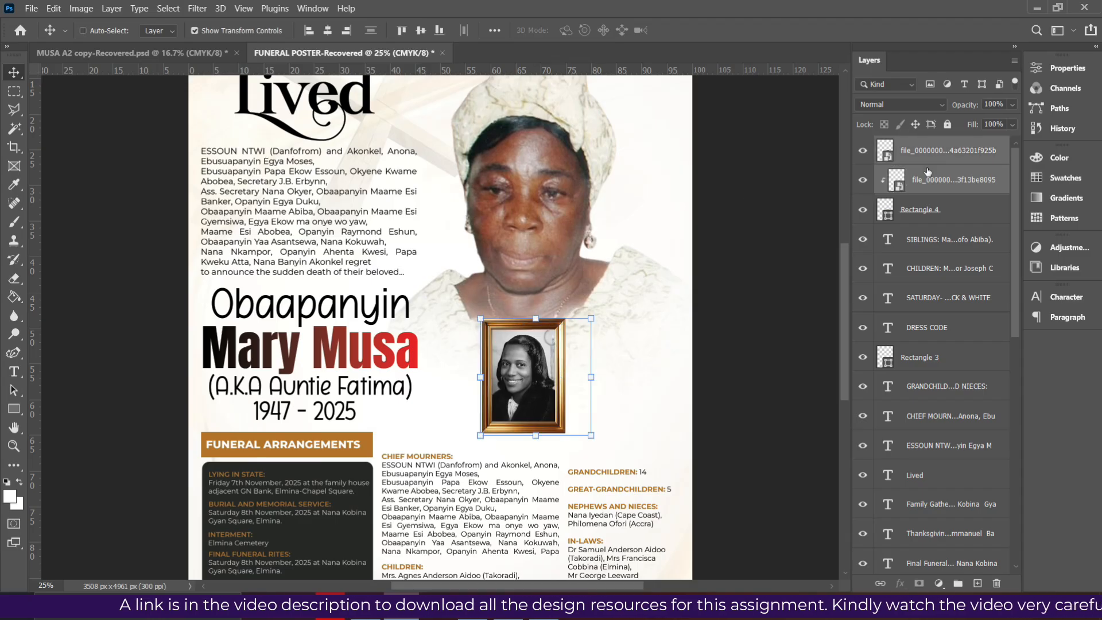
left_click(921, 206, "ctrl")
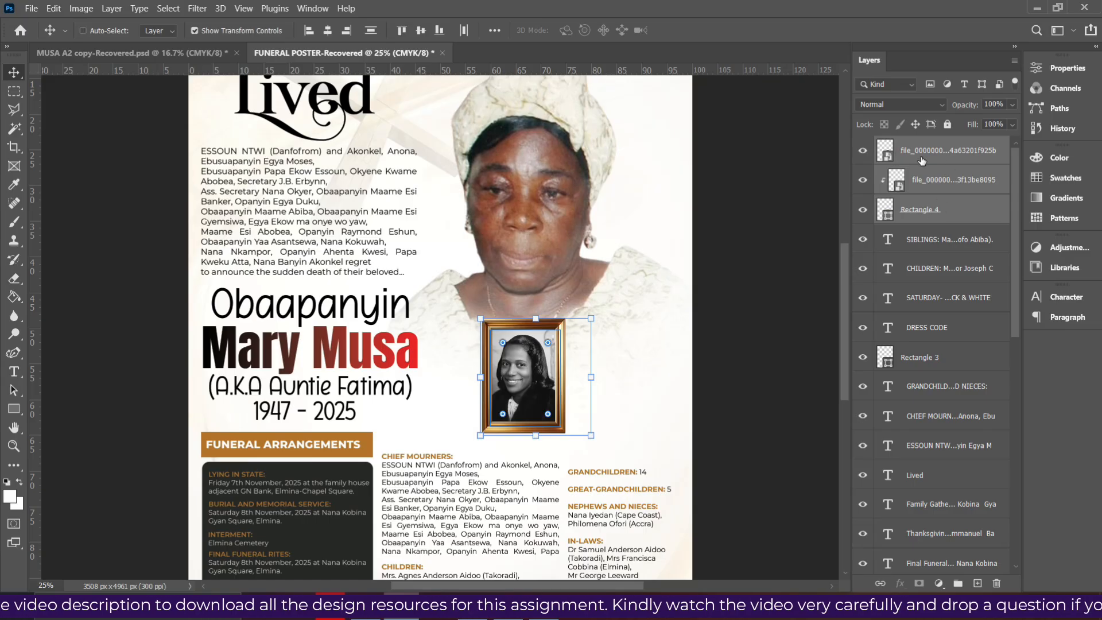
key("ctrl+e")
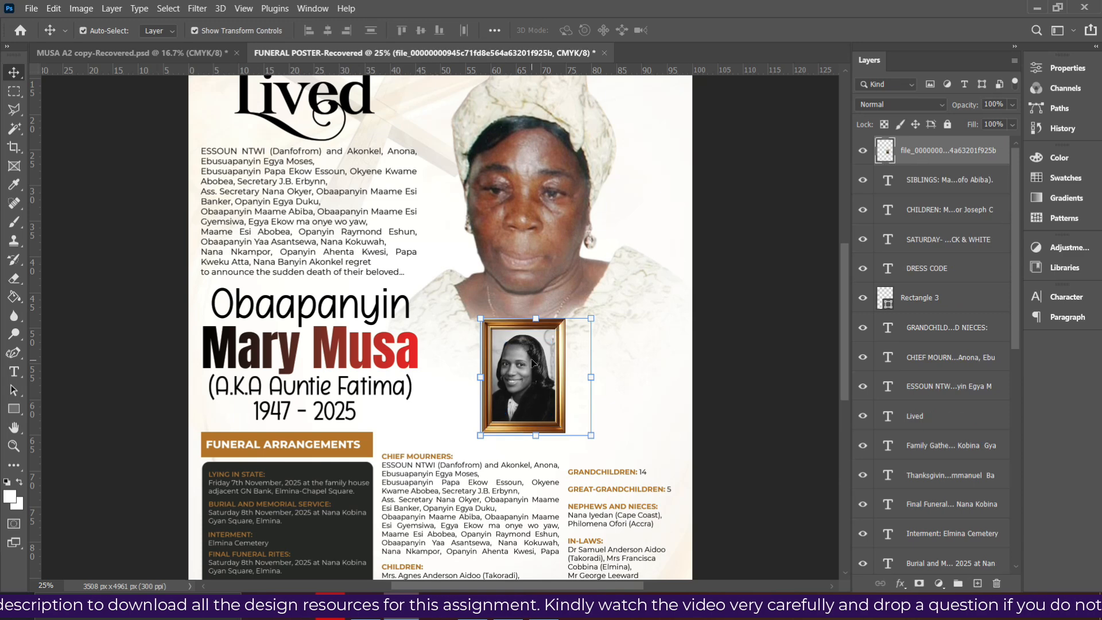
Place the pink rose image at the foot of the framed portrait, scaled to about half size
left_click(365, 609)
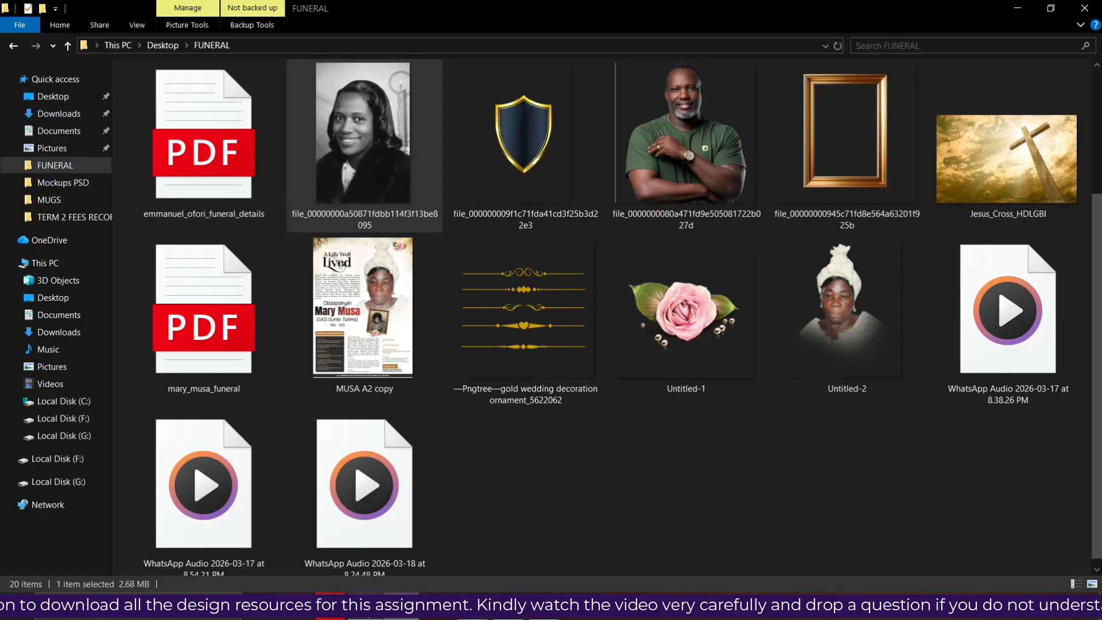
left_click(680, 313)
left_click_drag(680, 313, 500, 413)
left_click_drag(505, 333, 517, 432)
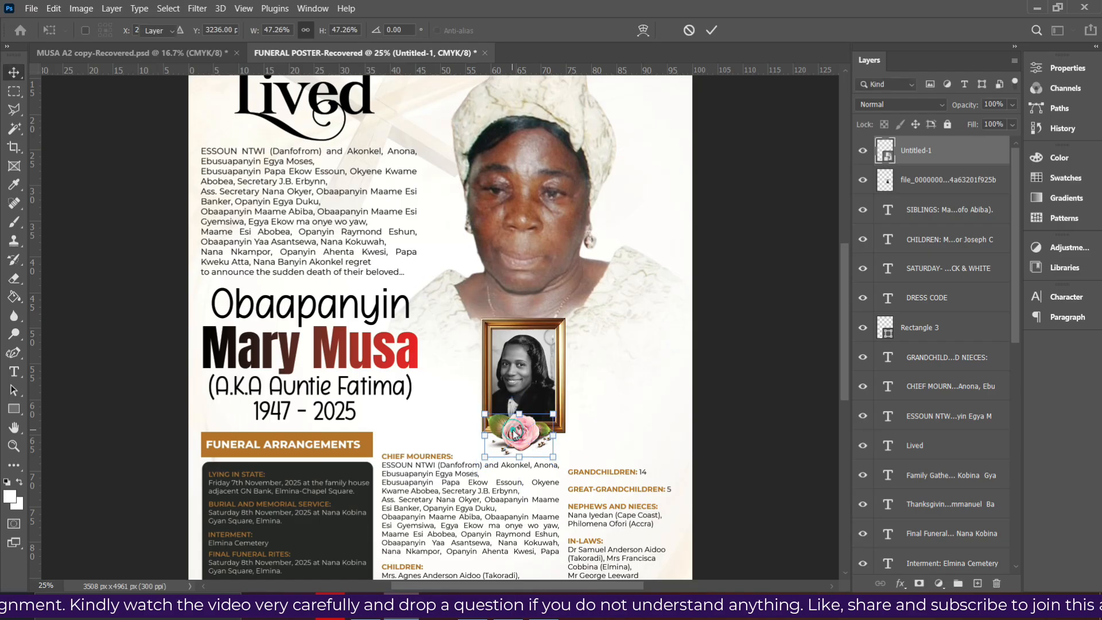
key("Return")
Tilt the framed portrait about 7° and zoom out to view the whole poster
key("alt+Tab")
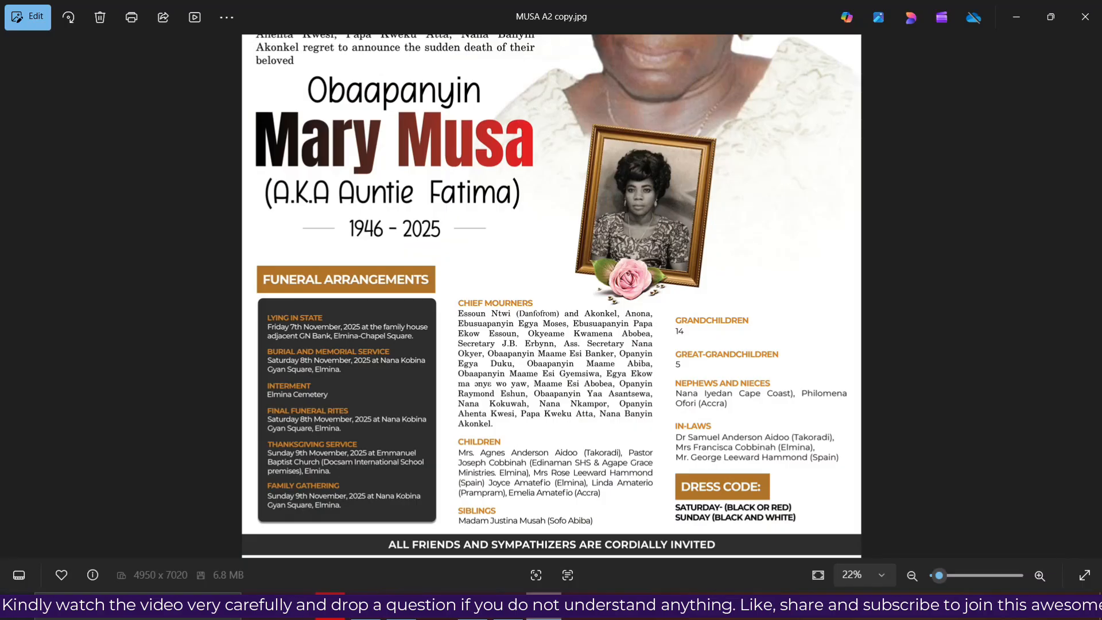
key("alt+Tab")
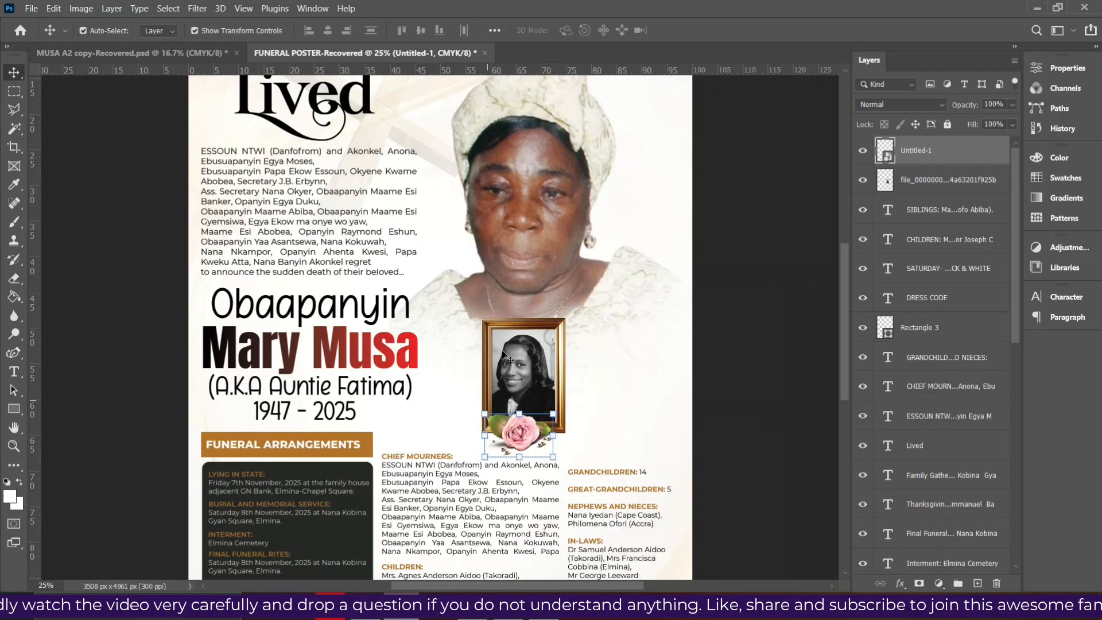
left_click(537, 387)
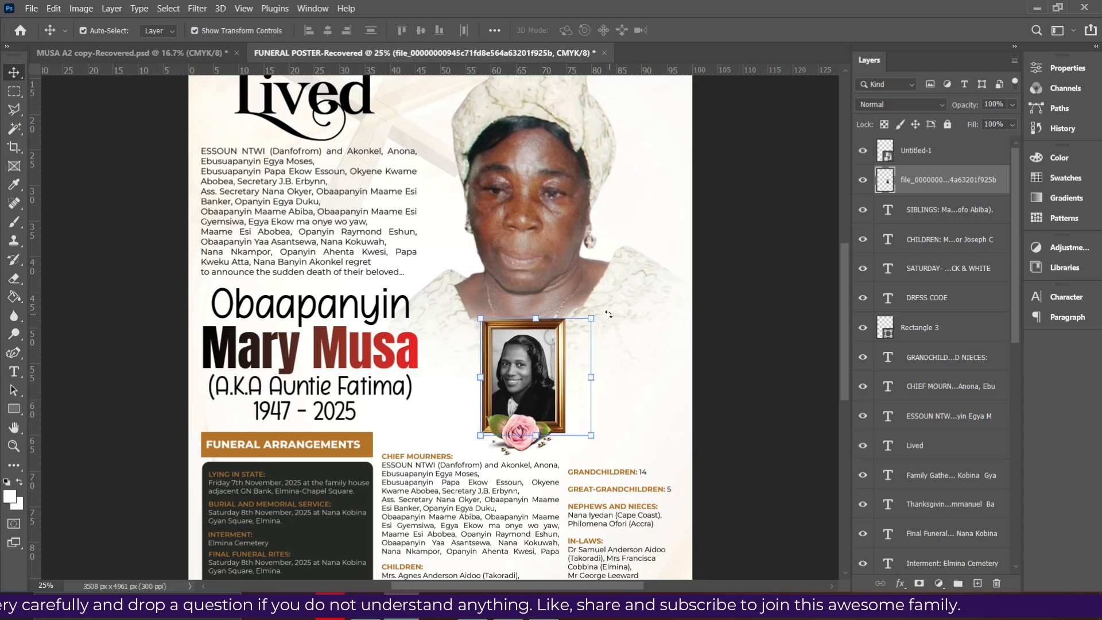
left_click_drag(607, 314, 617, 325)
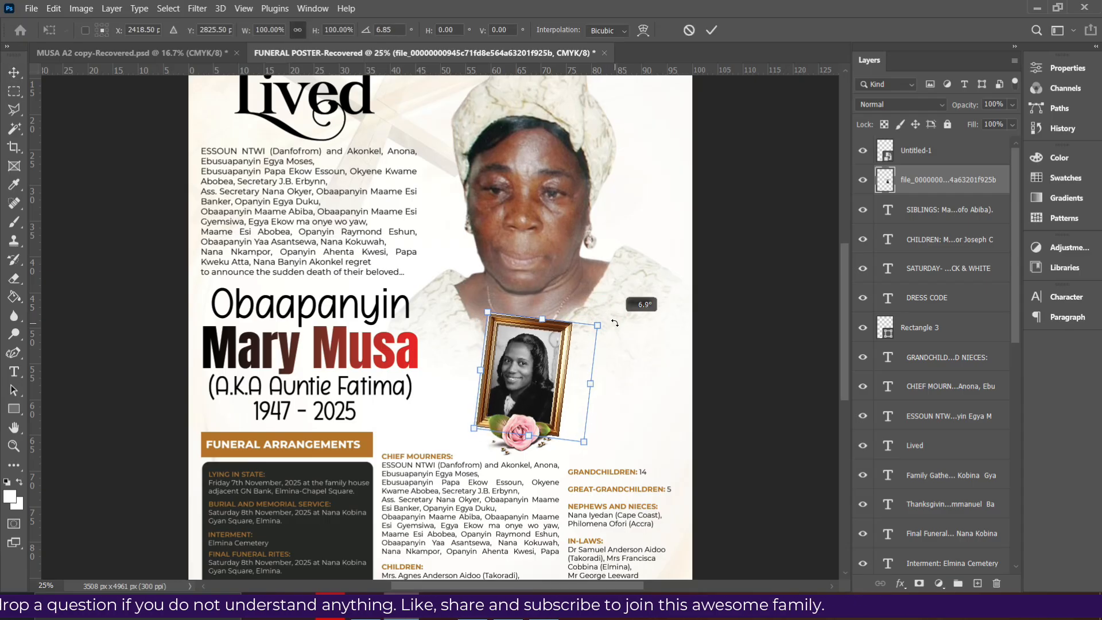
key("Return")
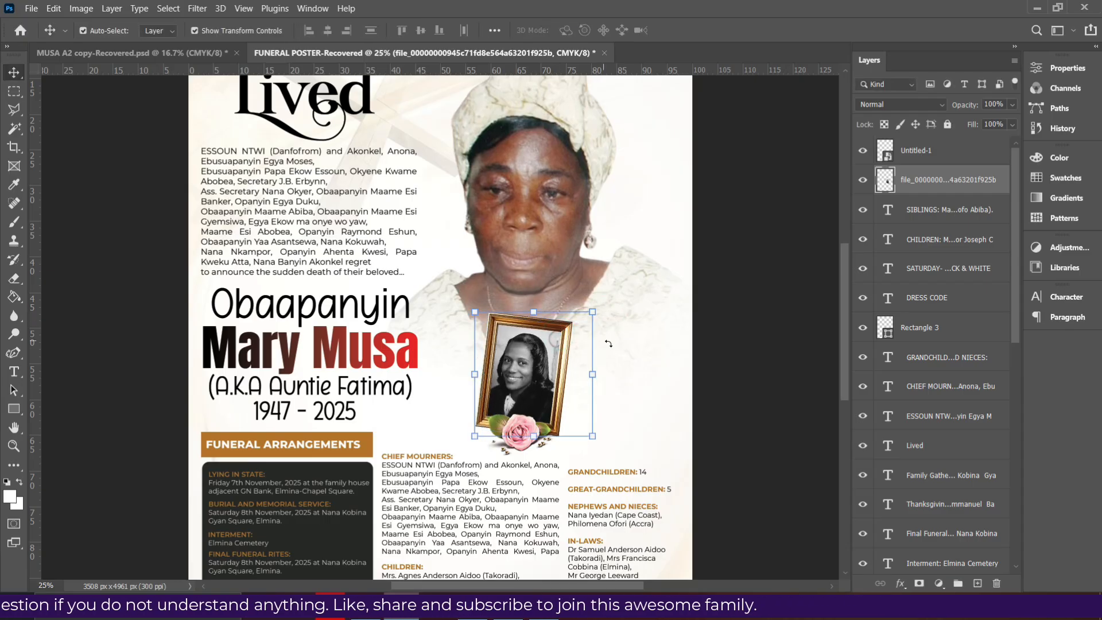
left_click(715, 306)
key("ctrl+0")
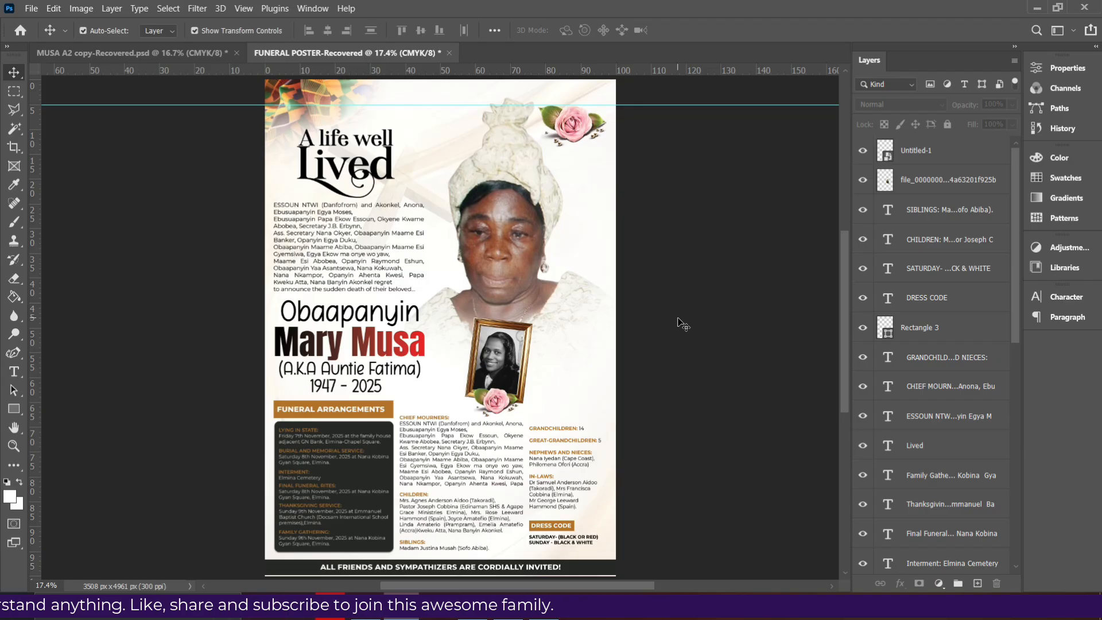
Hide the elderly woman's portrait and place the green-shirt man's photo at about 59%, moved up-right
left_click(504, 229)
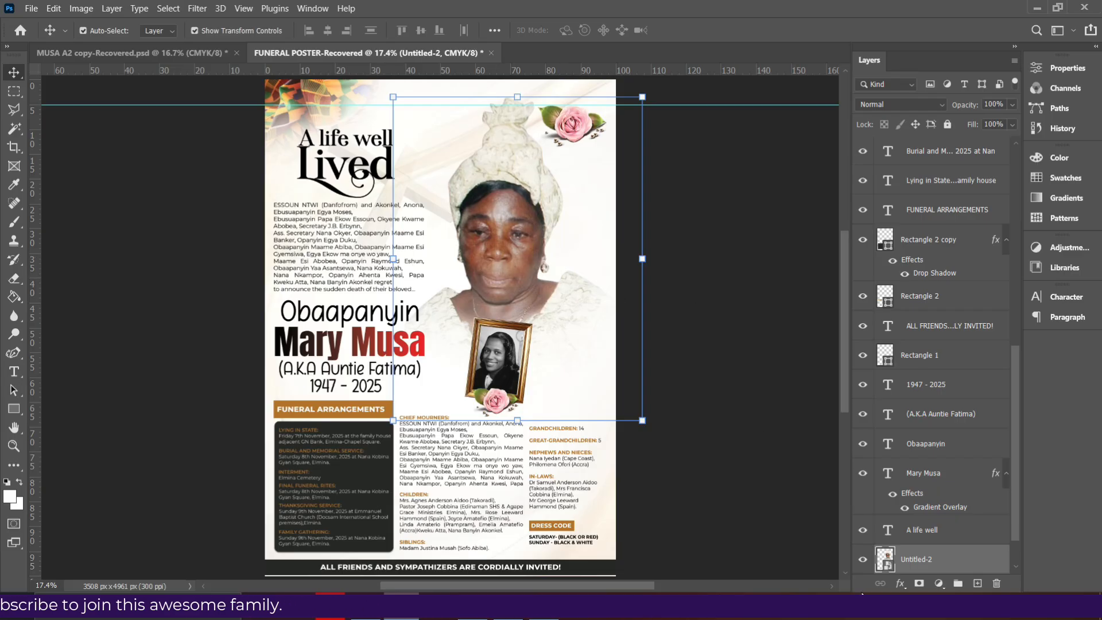
left_click(861, 559)
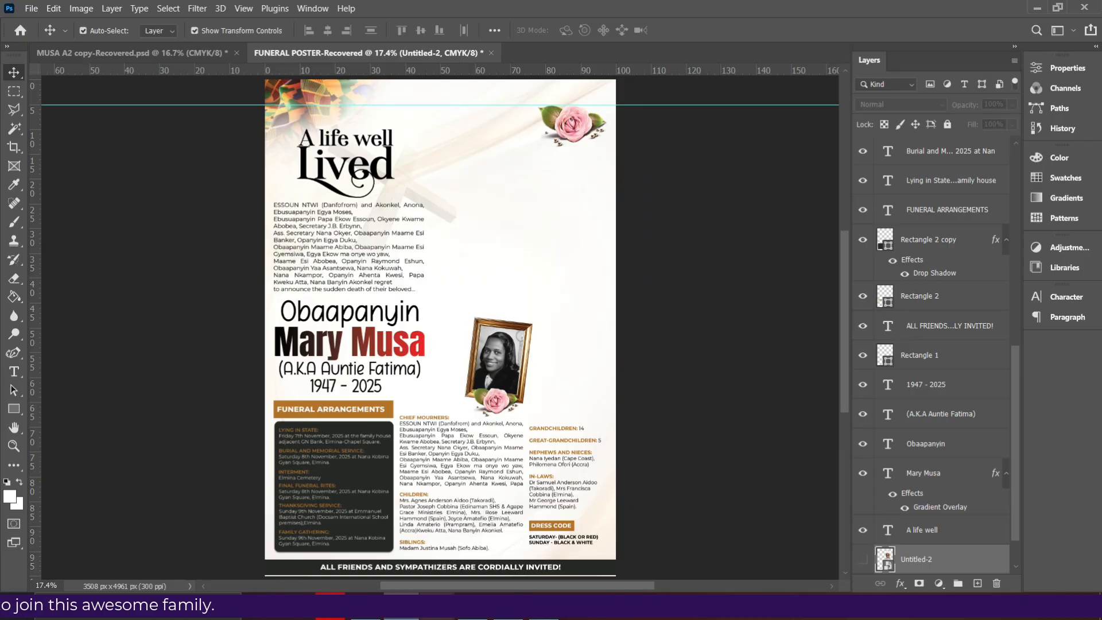
left_click(366, 610)
left_click_drag(726, 203, 542, 336)
left_click_drag(265, 503, 365, 402)
left_click_drag(467, 307, 484, 273)
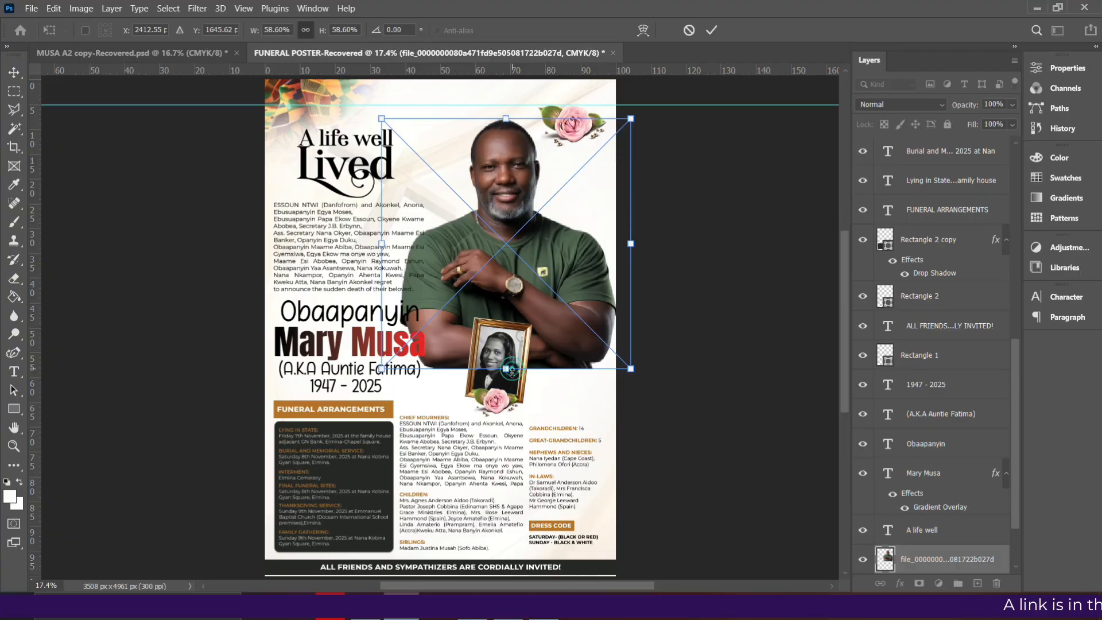
key("Return")
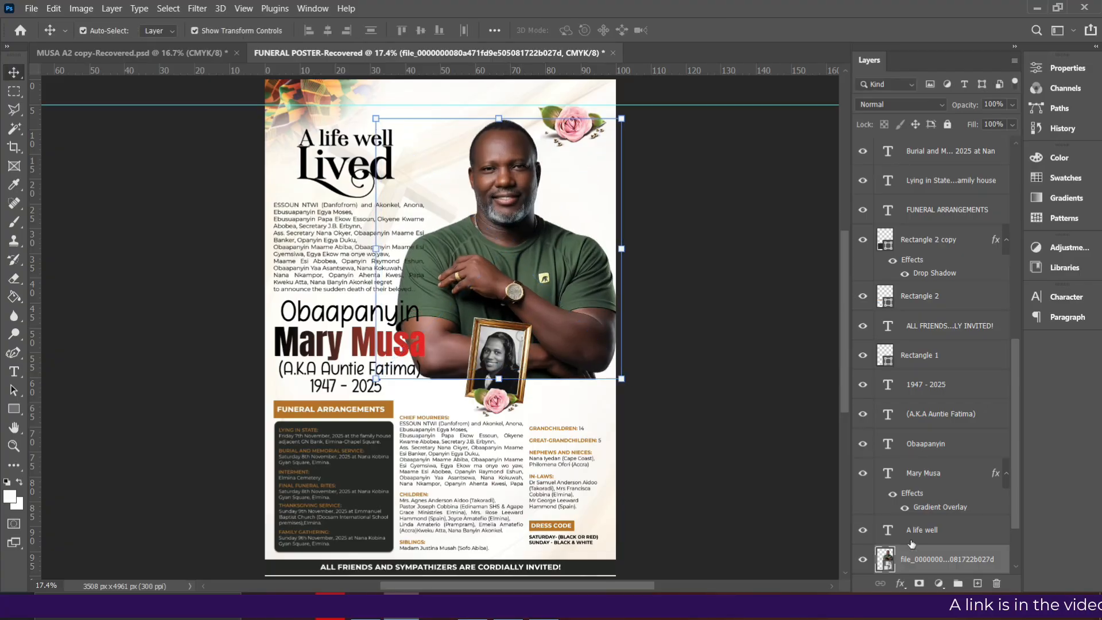
Rasterize the man's photo layer and erase its bottom with an enlarged eraser
scroll(941, 459, "down", 2)
right_click(921, 483)
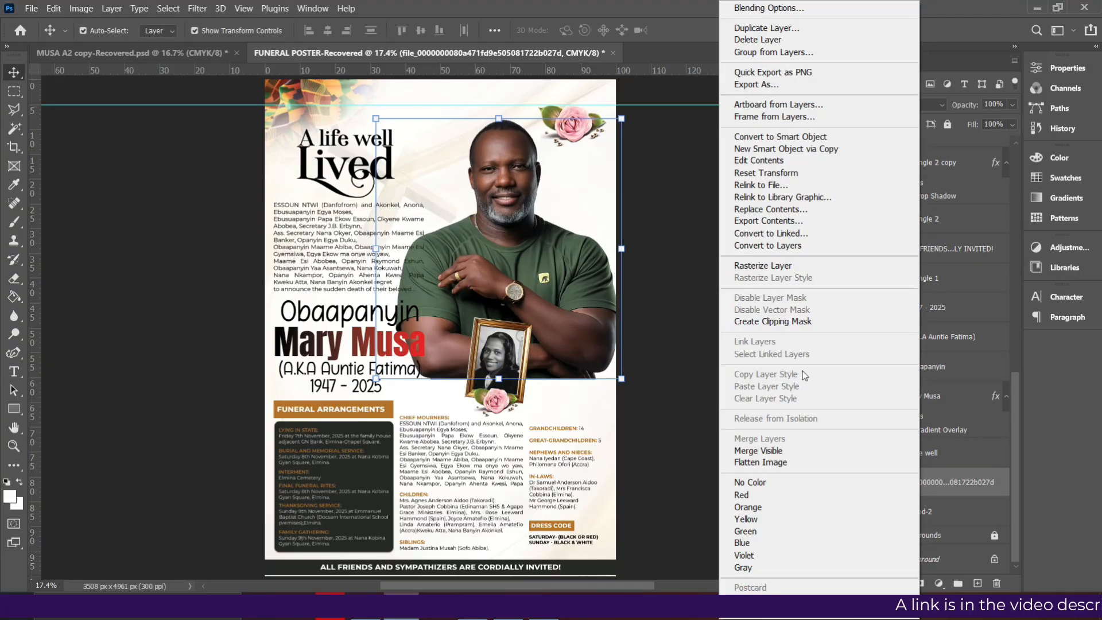
left_click(763, 265)
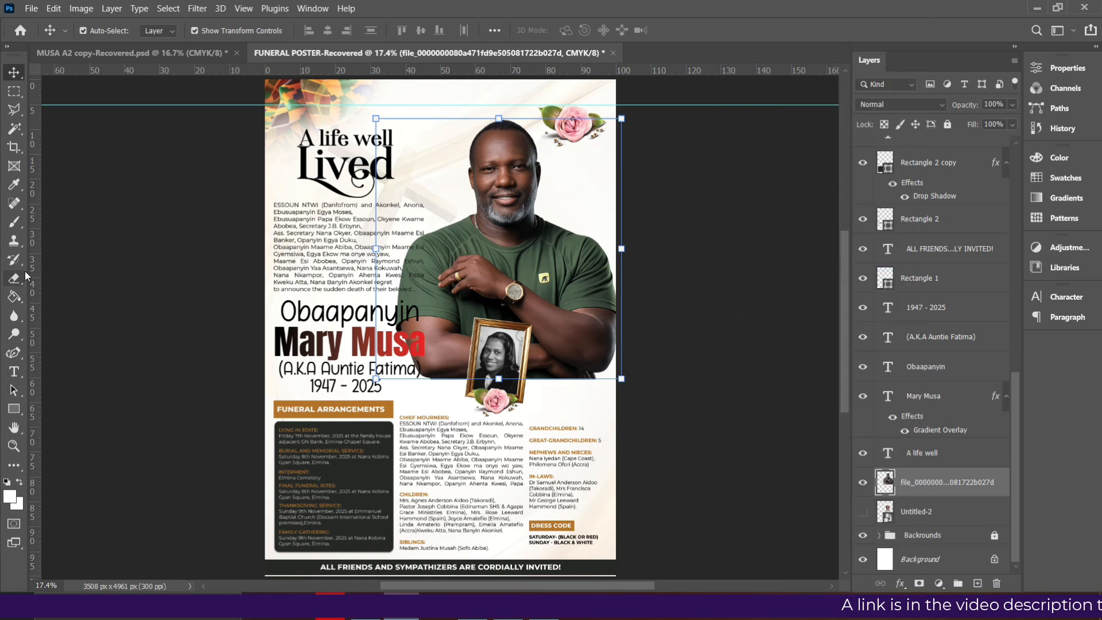
key("e")
key("bracketright")
key("bracketright")
key("bracketright")
key("bracketright")
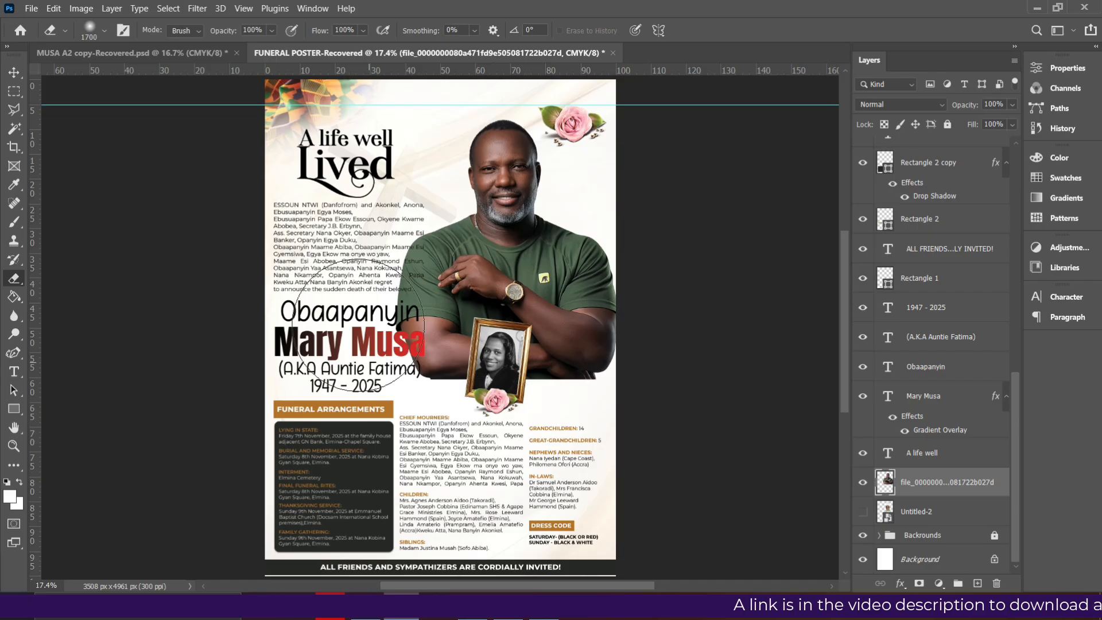
mouse_move(393, 396)
left_mouse_down()
mouse_move(668, 445)
mouse_move(606, 432)
mouse_move(664, 430)
mouse_move(334, 413)
mouse_move(658, 422)
mouse_move(362, 426)
left_mouse_up()
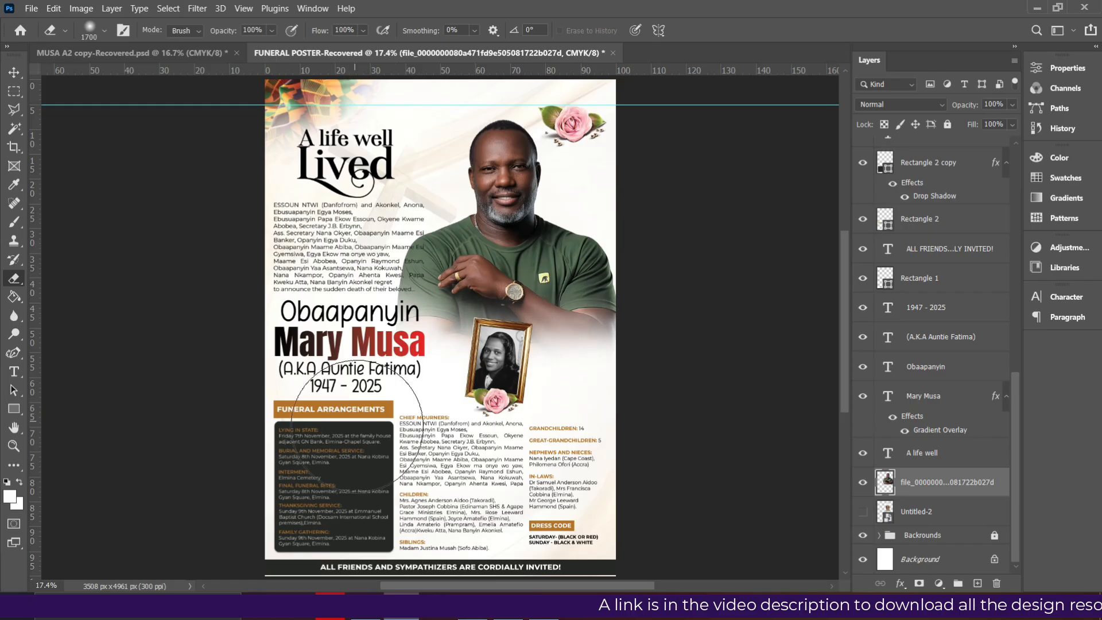
Shift the man's photo right and enlarge it to about 104%, then hide it and reshow the woman's portrait
left_click(14, 72)
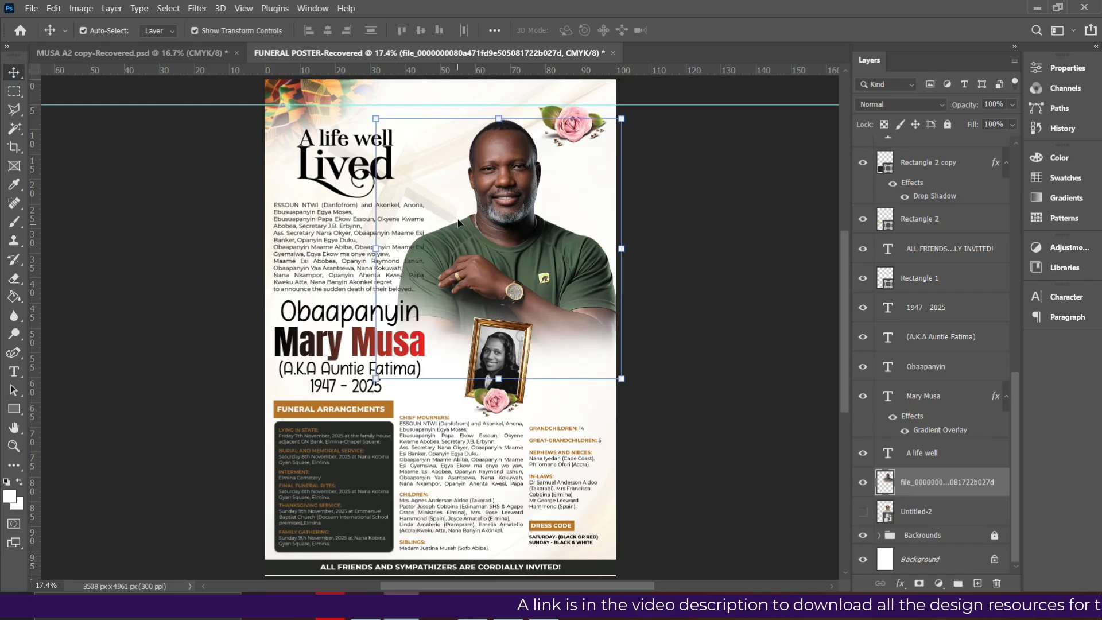
left_click_drag(529, 233, 549, 236)
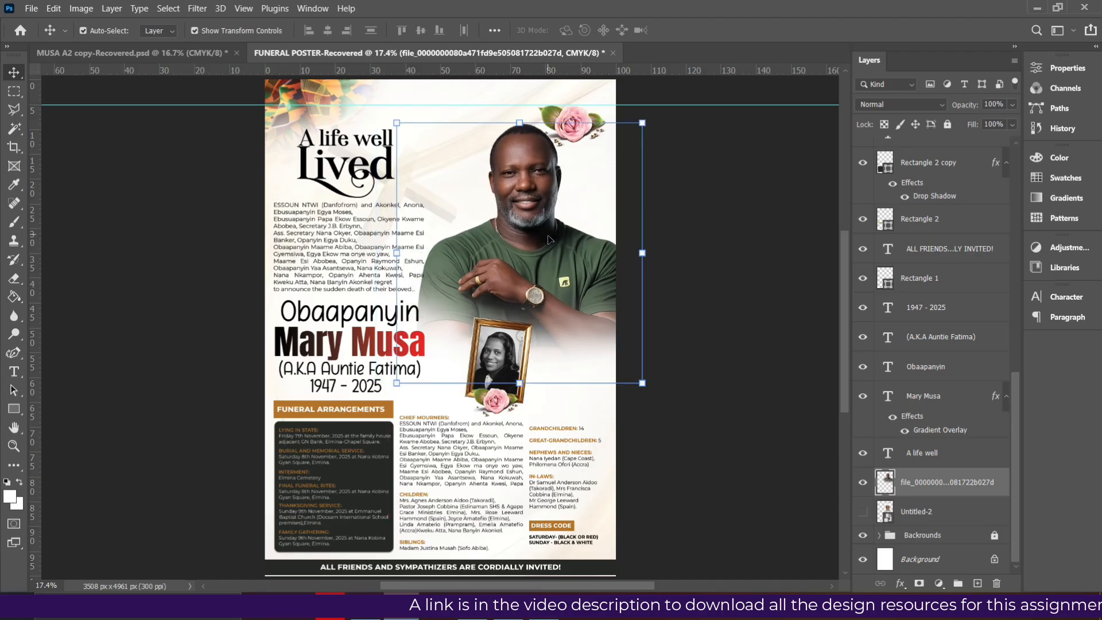
left_click_drag(397, 383, 387, 392)
key("Return")
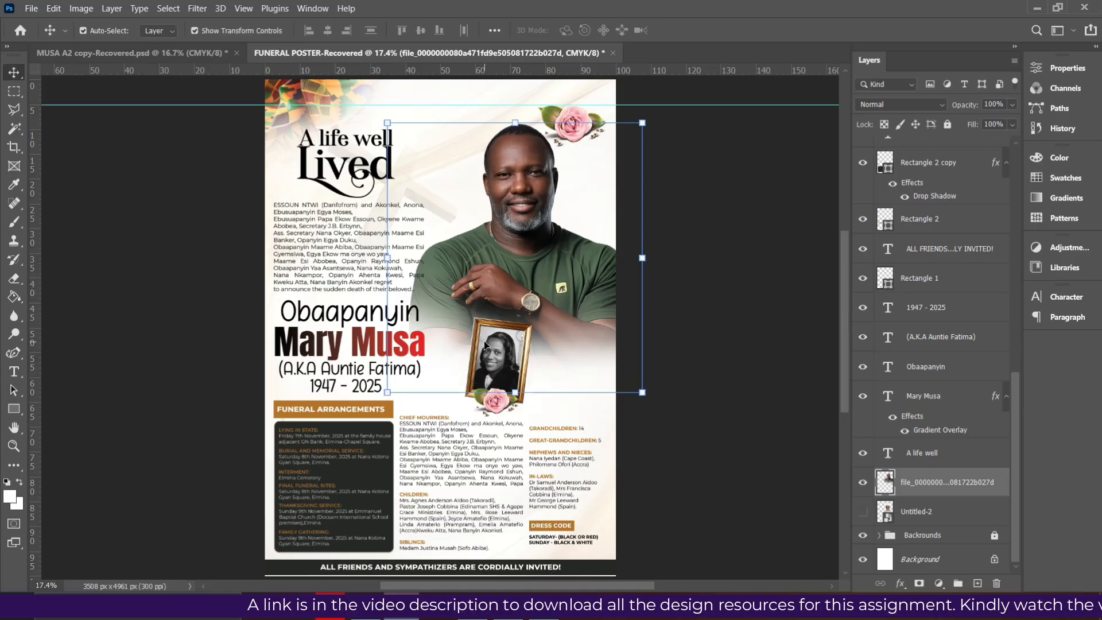
left_click(863, 484)
left_click(863, 512)
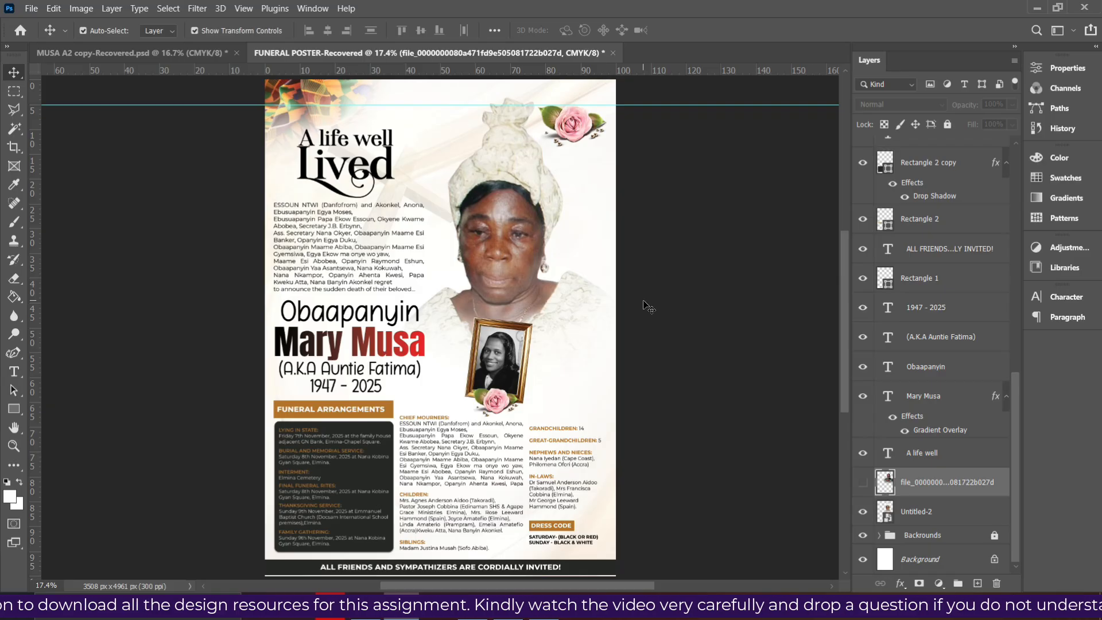
Save a copy of the poster as a quality-12 JPEG in the Desktop FUNERAL folder
left_click(34, 9)
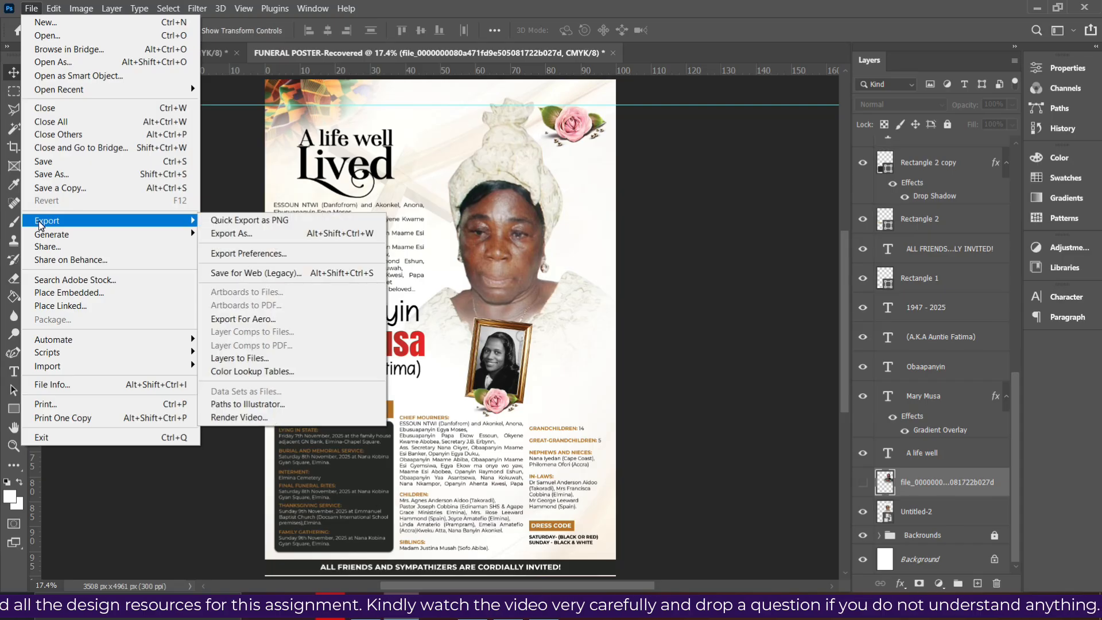
left_click(50, 192)
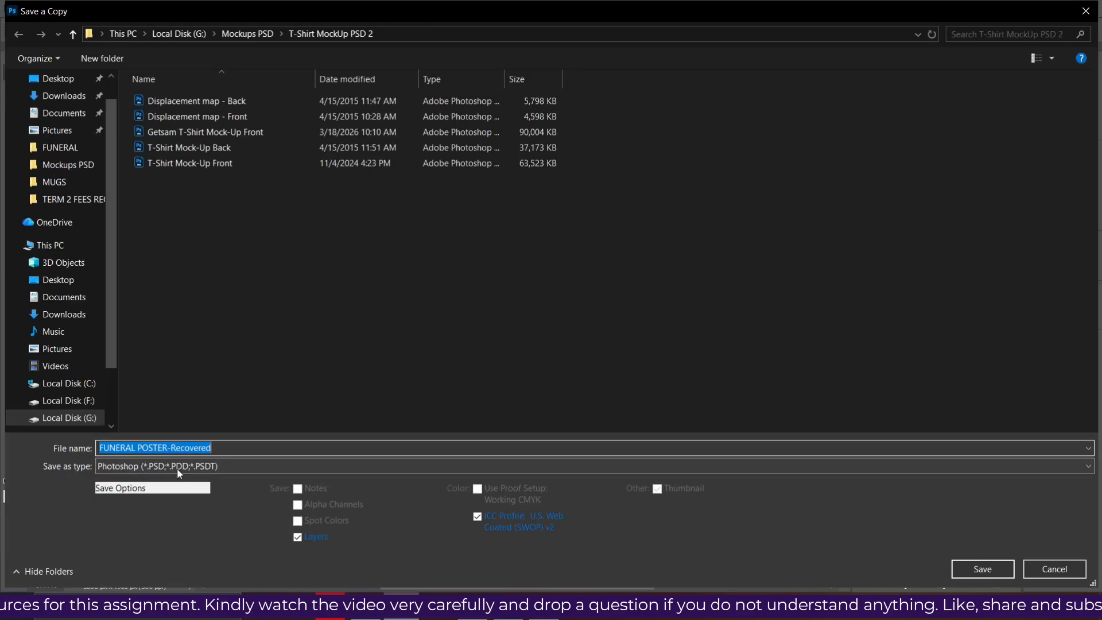
left_click(205, 466)
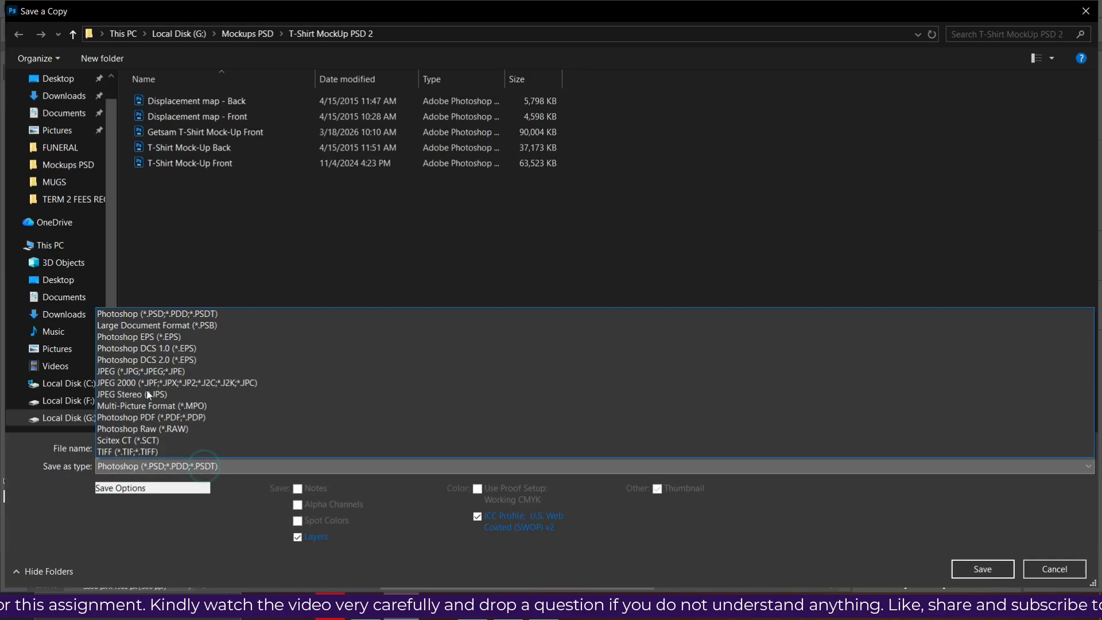
left_click(132, 374)
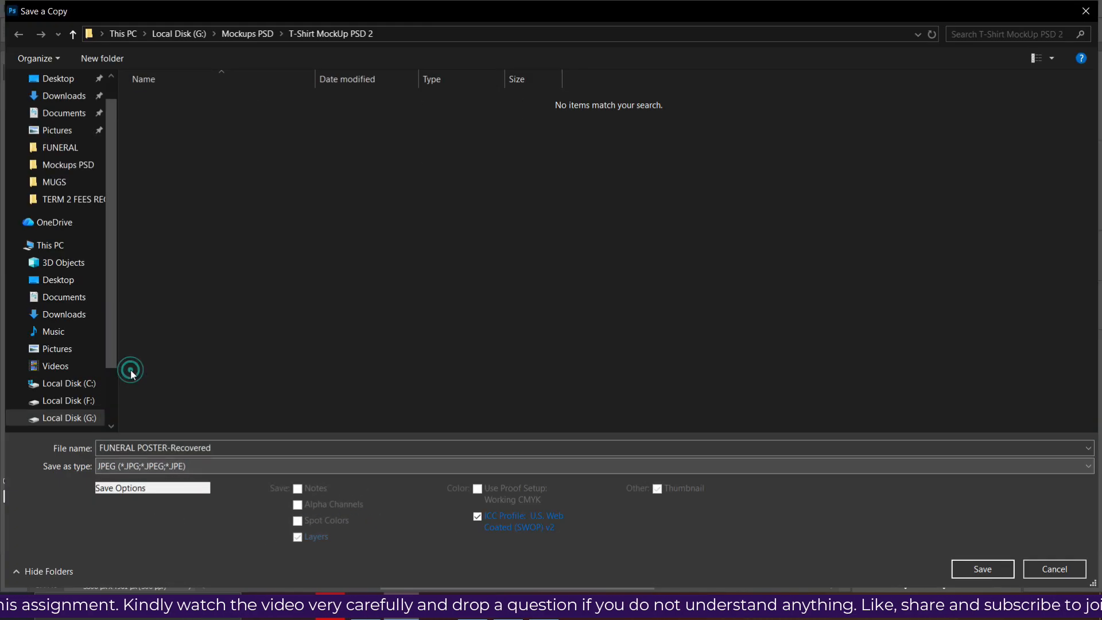
left_click(62, 146)
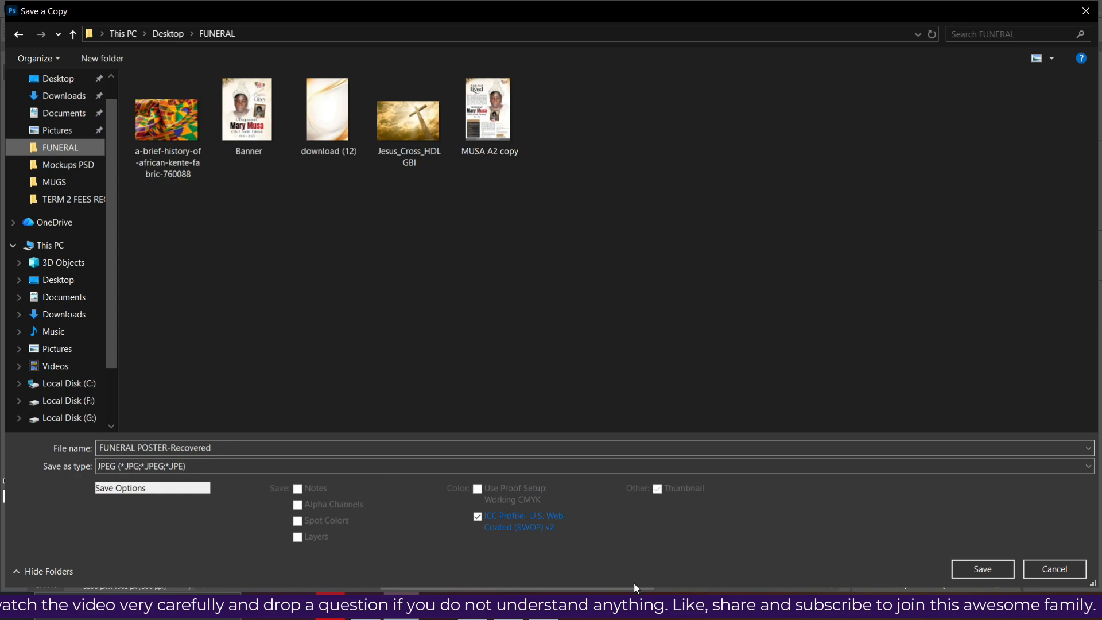
left_click(983, 569)
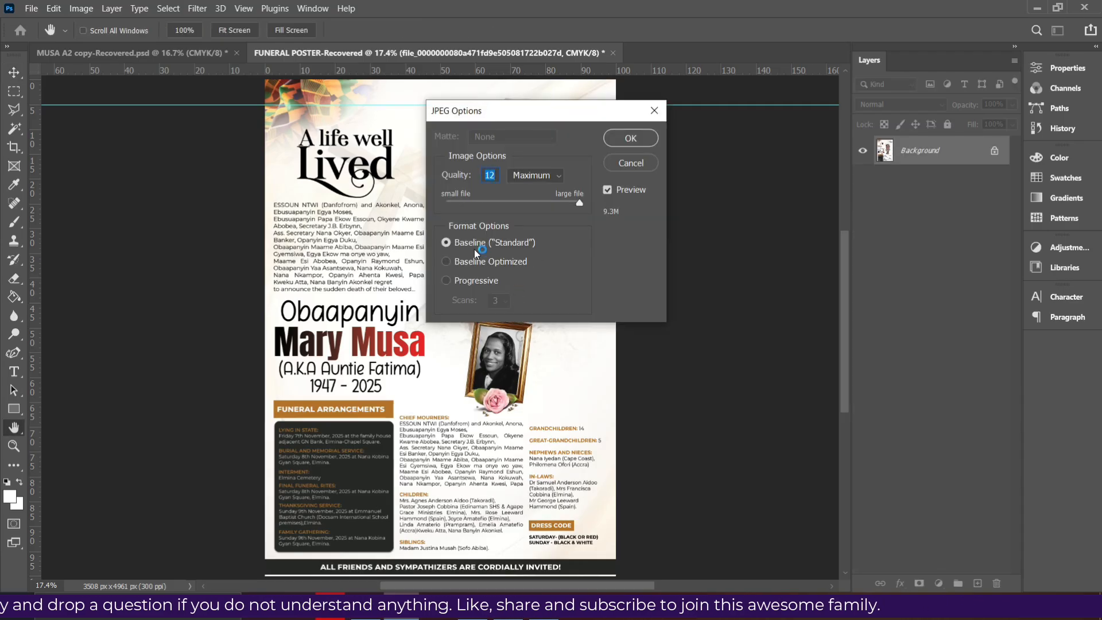
left_click(631, 138)
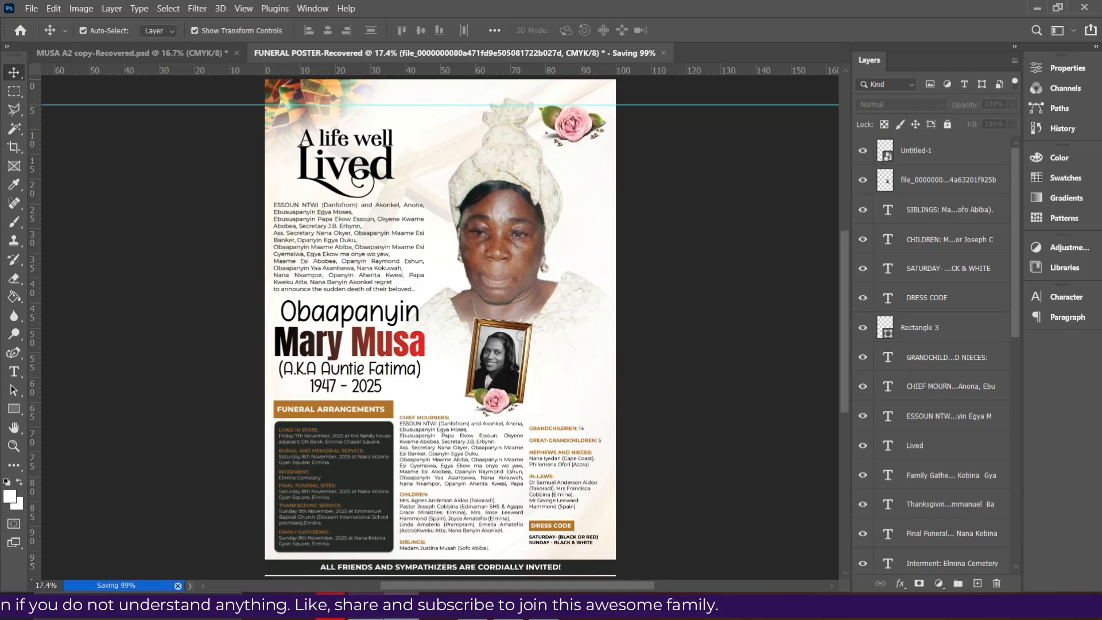
Close Photos and open FUNERAL POSTER-Recovered from the FUNERAL folder to check the export
left_click(366, 606)
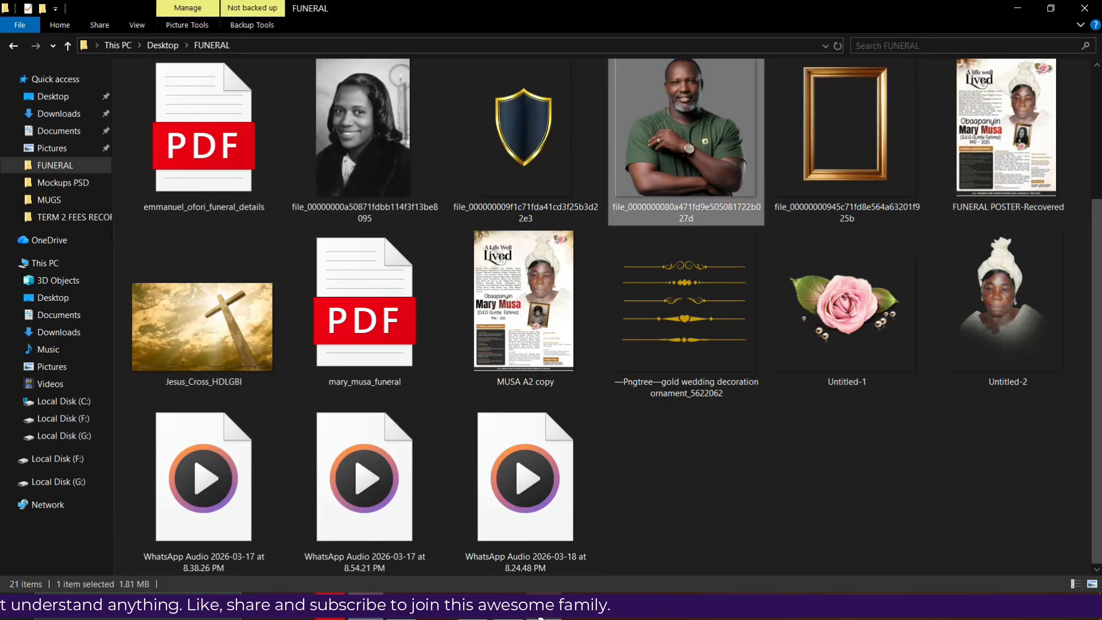
left_click(544, 606)
left_click(1093, 14)
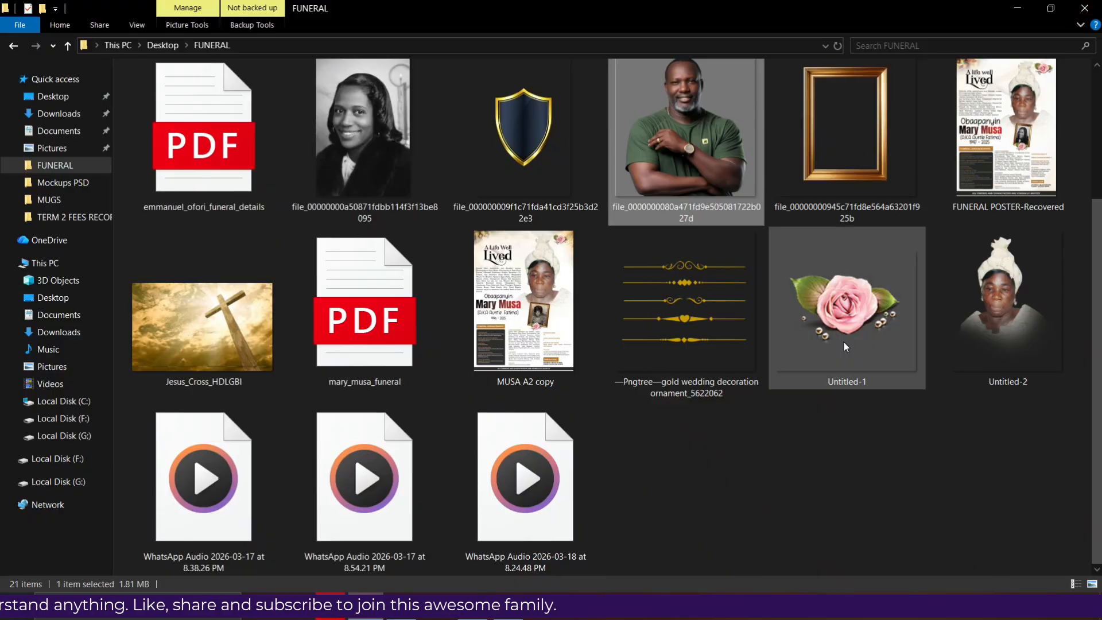
left_click(993, 167)
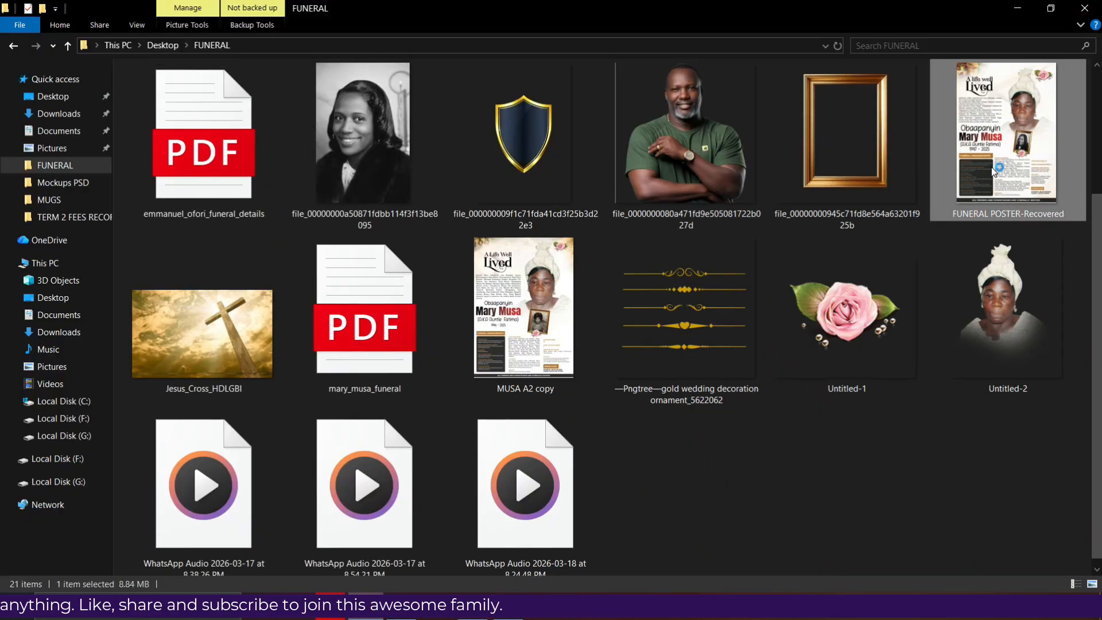
double_click(993, 171)
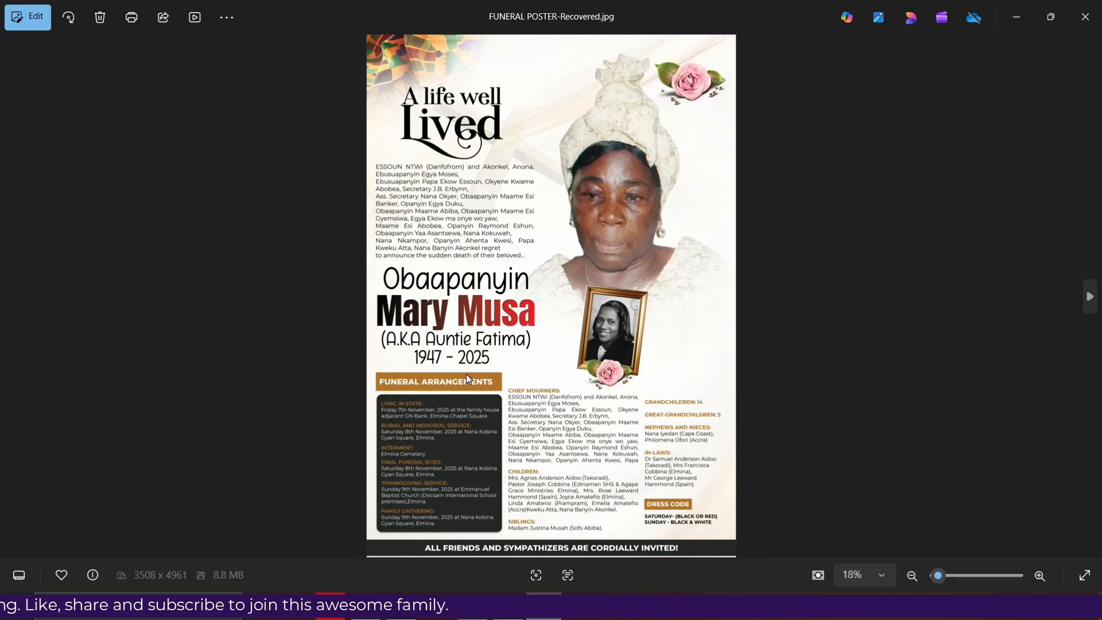